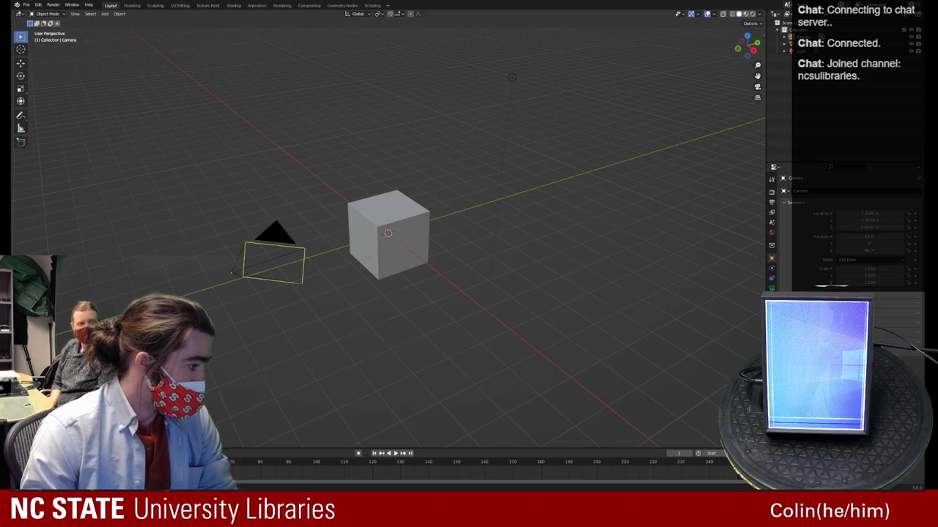
Switch to Firefox and search the web for "hillel wayne's art machine"
{"action": "key", "text": "alt+Tab"}
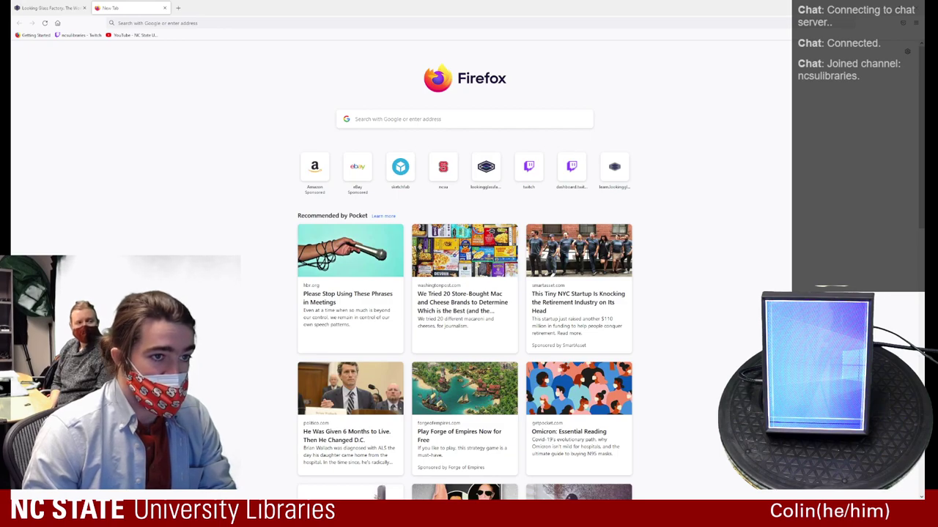
{"action": "left_click", "coordinate": [213, 21]}
{"action": "type", "text": "hillel"}
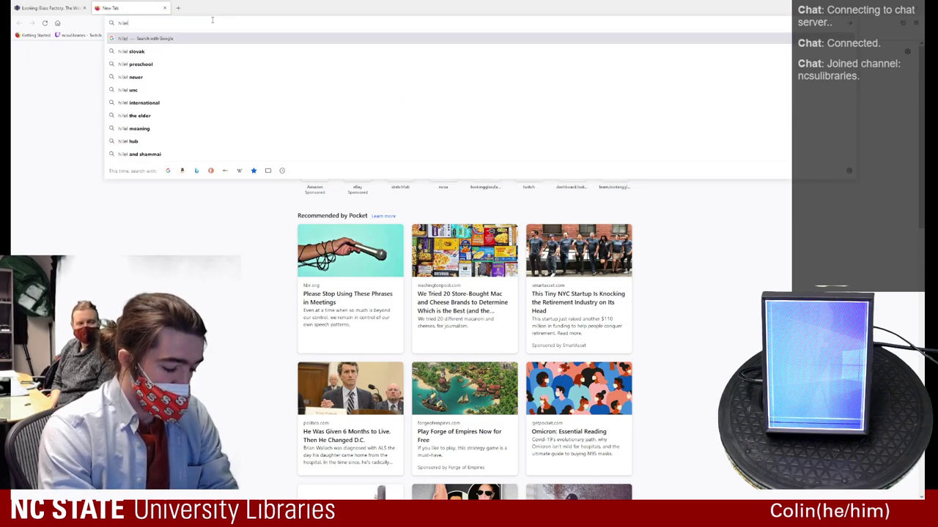
{"action": "type", "text": " wayne's art machine"}
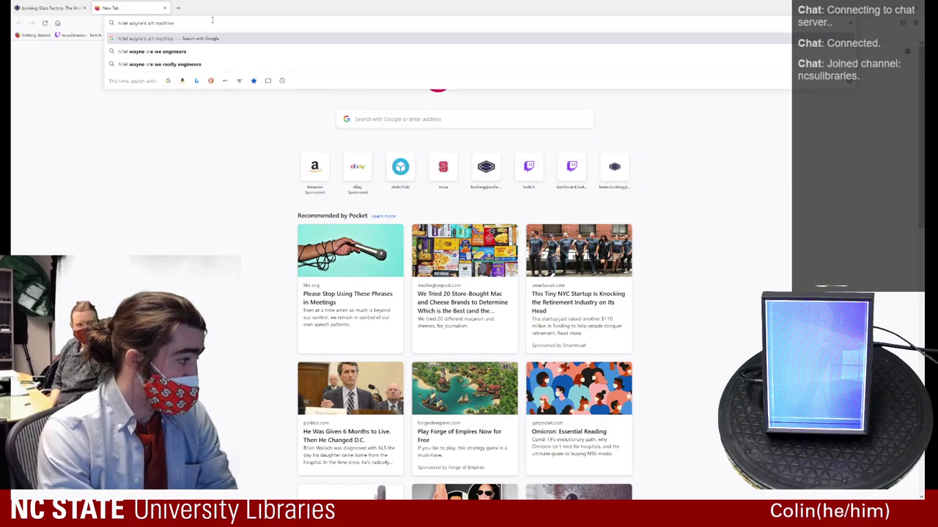
{"action": "key", "text": "Return"}
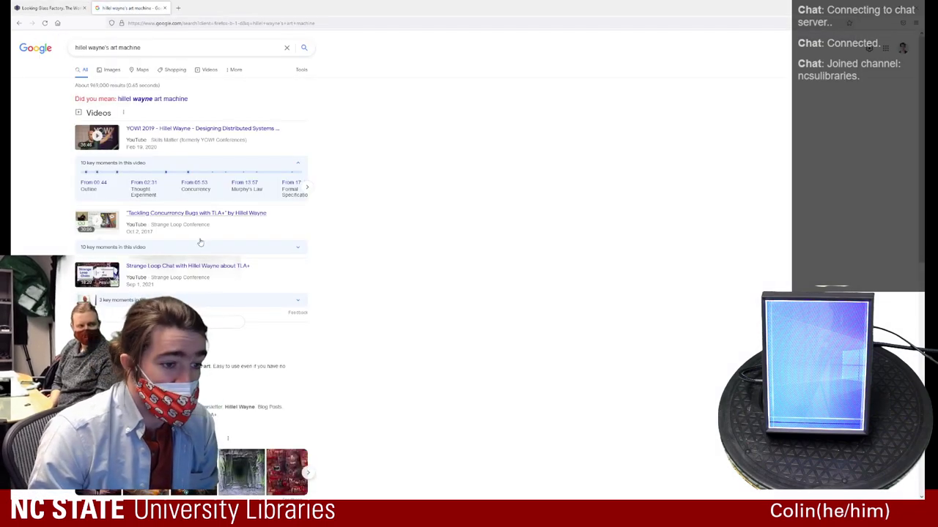
Open the Projects page of Hillel Wayne's website from the search results
{"action": "scroll", "coordinate": [200, 241], "scroll_direction": "down", "scroll_amount": 3}
{"action": "scroll", "coordinate": [126, 220], "scroll_direction": "down", "scroll_amount": 1}
{"action": "left_click", "coordinate": [129, 212]}
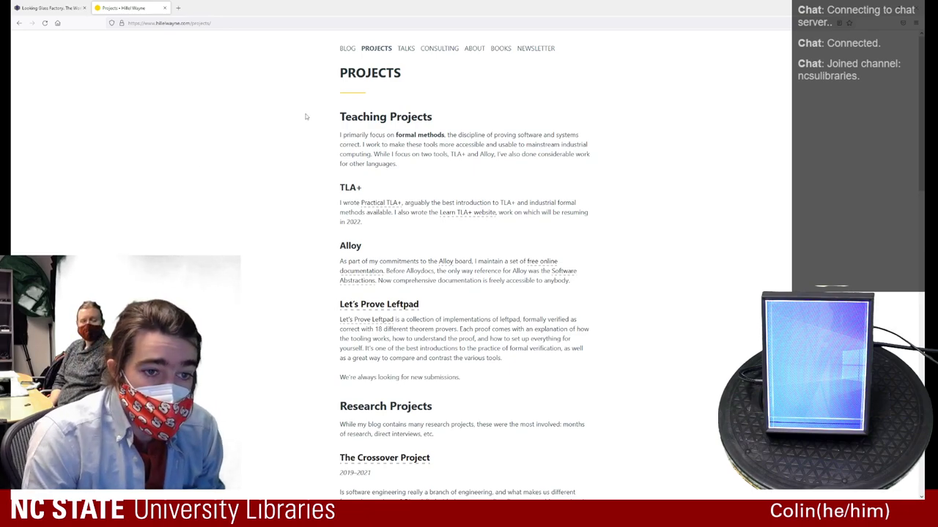
Find "art mach" on the Projects page and open The Art Machine notebook under Minor Projects
{"action": "scroll", "coordinate": [369, 151], "scroll_direction": "down", "scroll_amount": 2}
{"action": "scroll", "coordinate": [369, 151], "scroll_direction": "down", "scroll_amount": 6}
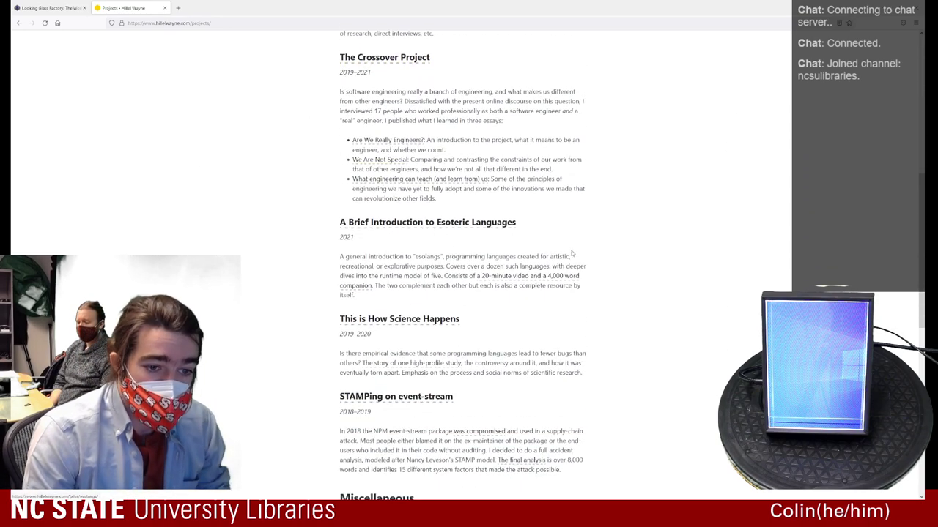
{"action": "key", "text": "ctrl+f"}
{"action": "type", "text": "art mach"}
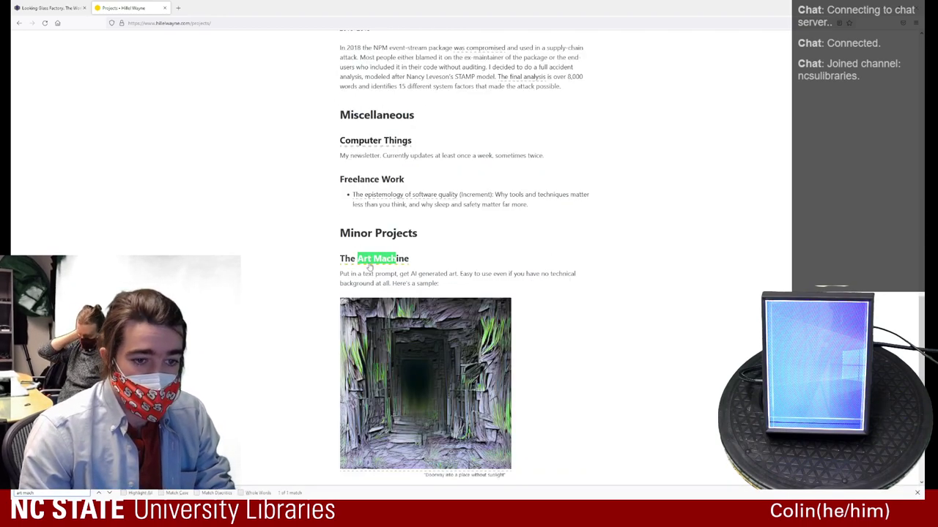
{"action": "scroll", "coordinate": [366, 258], "scroll_direction": "down", "scroll_amount": 2}
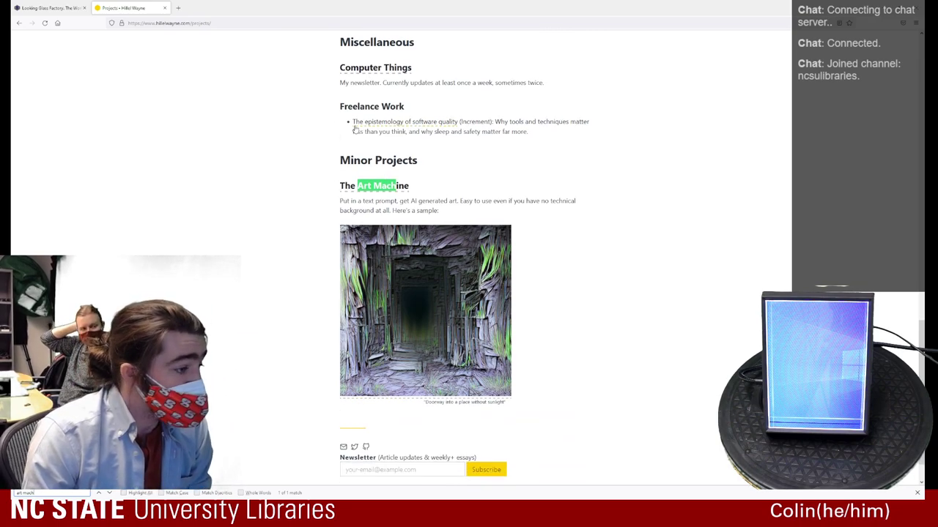
{"action": "left_click", "coordinate": [397, 187]}
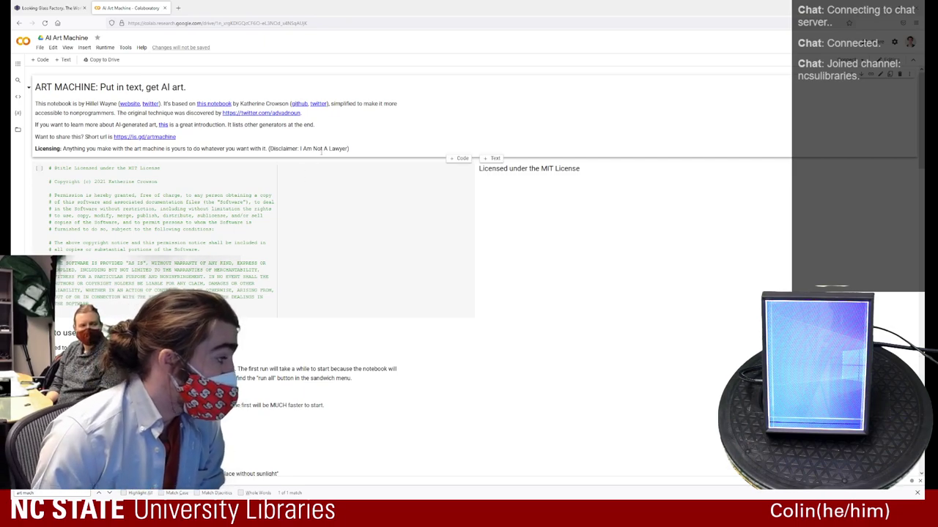
Look through the AI Art Machine notebook, including its prompt guidance and the Learn More resources at its end
{"action": "scroll", "coordinate": [539, 275], "scroll_direction": "down", "scroll_amount": 4}
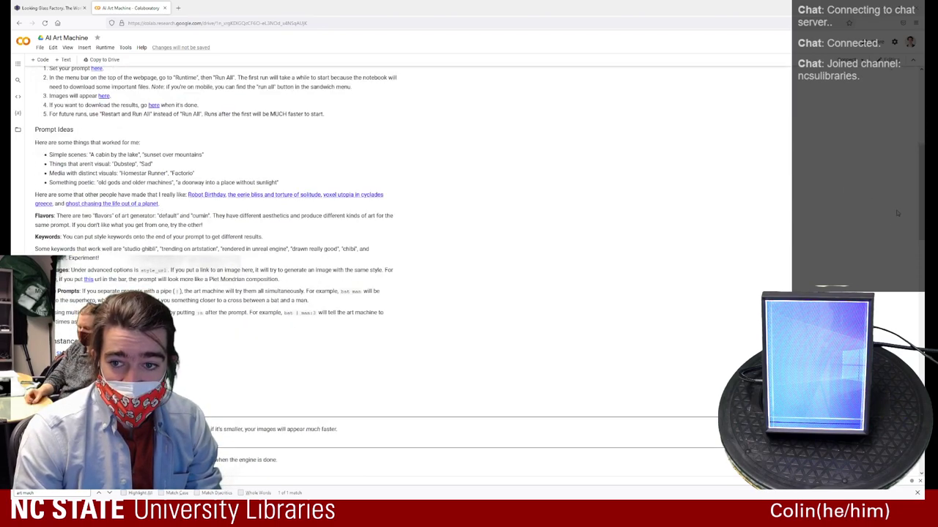
{"action": "left_click_drag", "start_coordinate": [921, 205], "coordinate": [921, 435]}
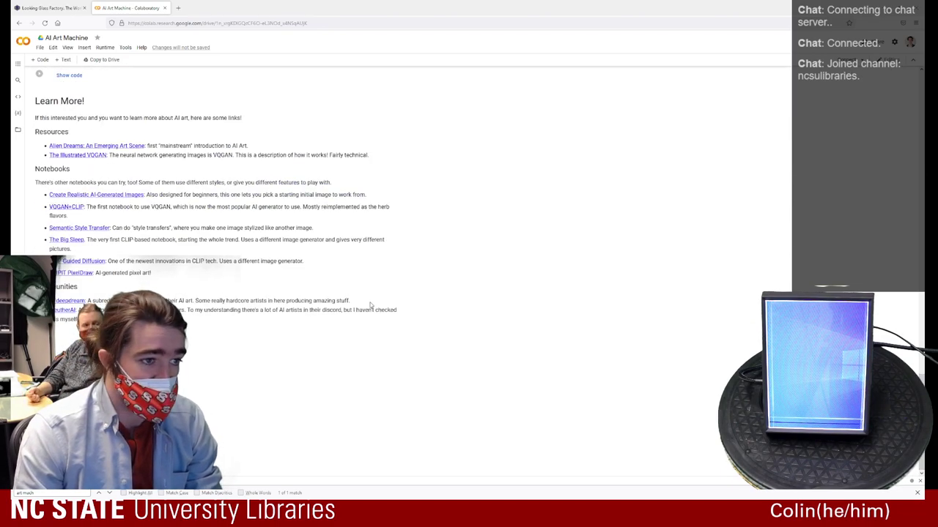
{"action": "left_click", "coordinate": [35, 100]}
{"action": "left_click_drag", "start_coordinate": [35, 100], "coordinate": [292, 168]}
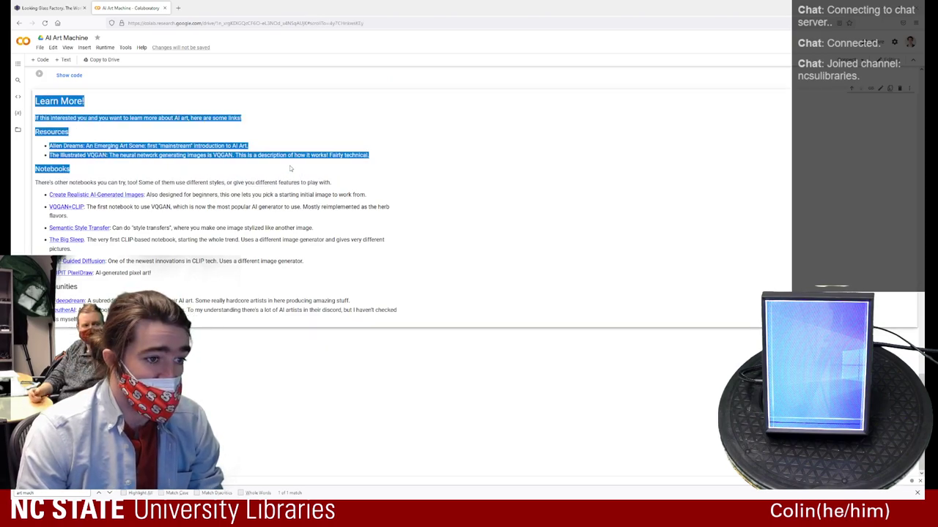
{"action": "left_click", "coordinate": [291, 169]}
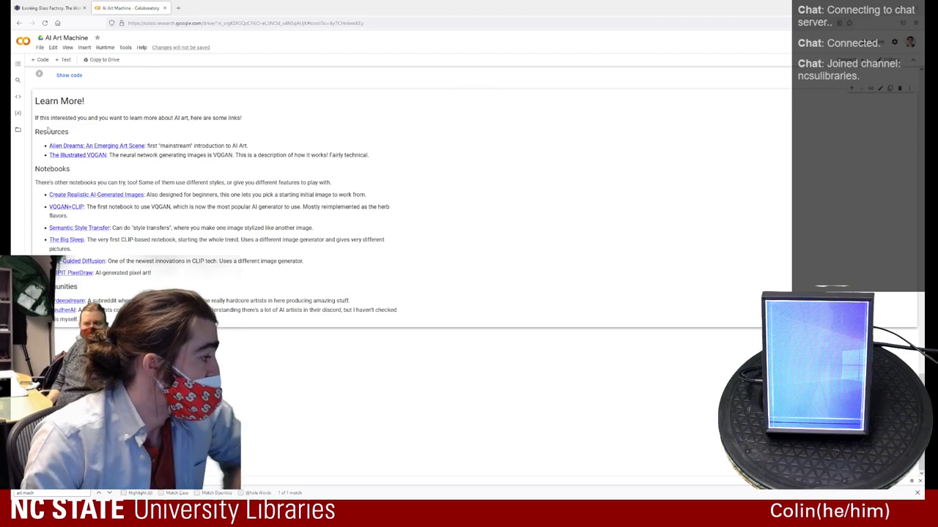
{"action": "scroll", "coordinate": [46, 159], "scroll_direction": "up", "scroll_amount": 15}
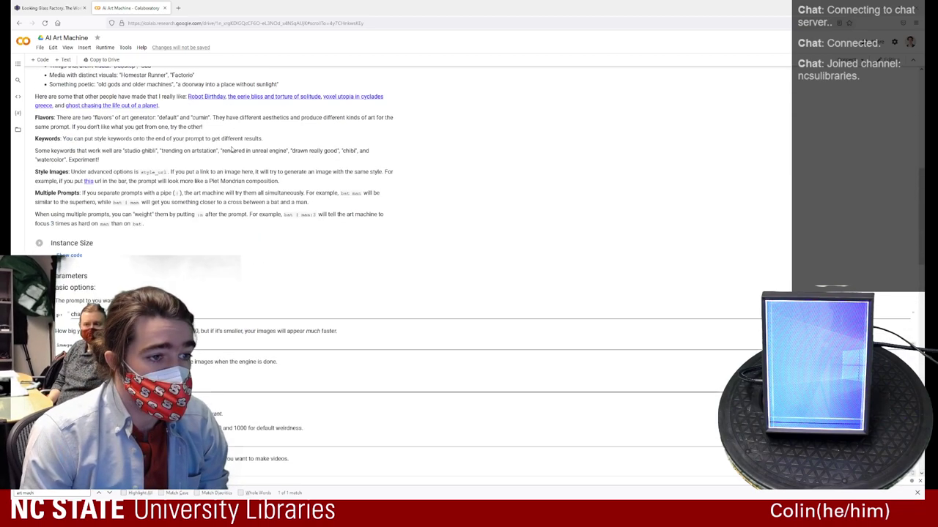
{"action": "scroll", "coordinate": [146, 146], "scroll_direction": "up", "scroll_amount": 5}
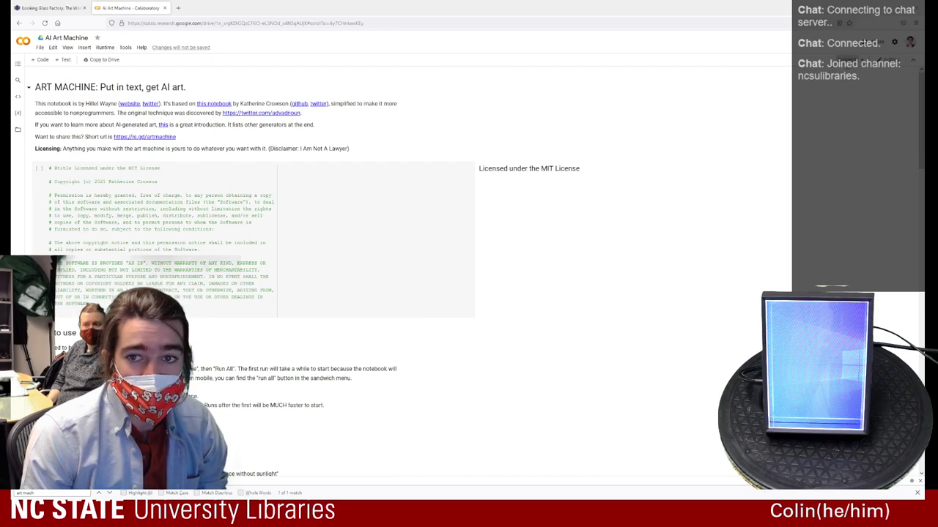
Connect the notebook to a runtime, accepting the high-RAM notice, and review its usage and prompt instructions
{"action": "left_click", "coordinate": [842, 60]}
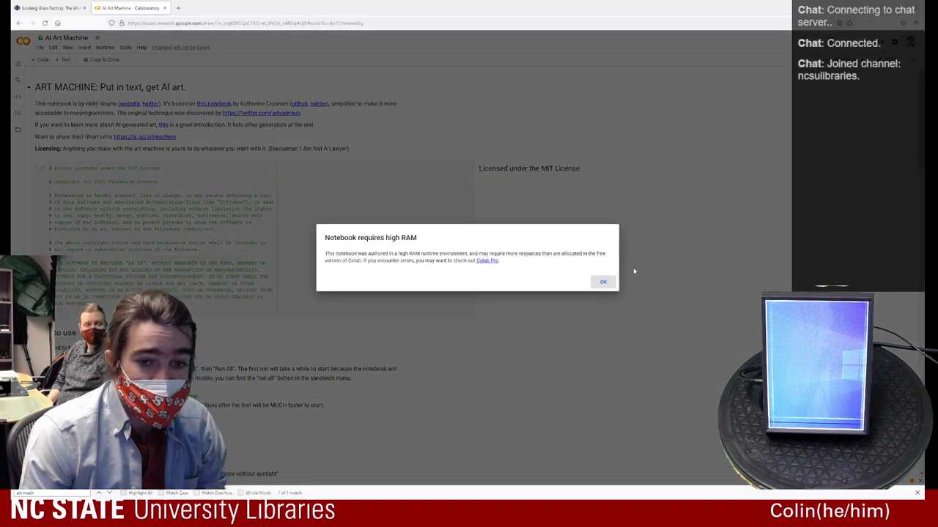
{"action": "left_click", "coordinate": [607, 284]}
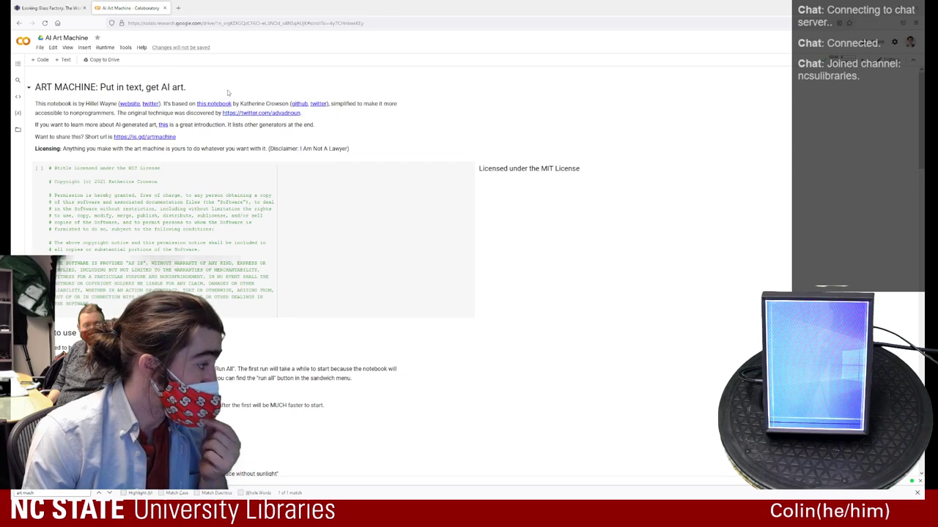
{"action": "scroll", "coordinate": [224, 243], "scroll_direction": "down", "scroll_amount": 3}
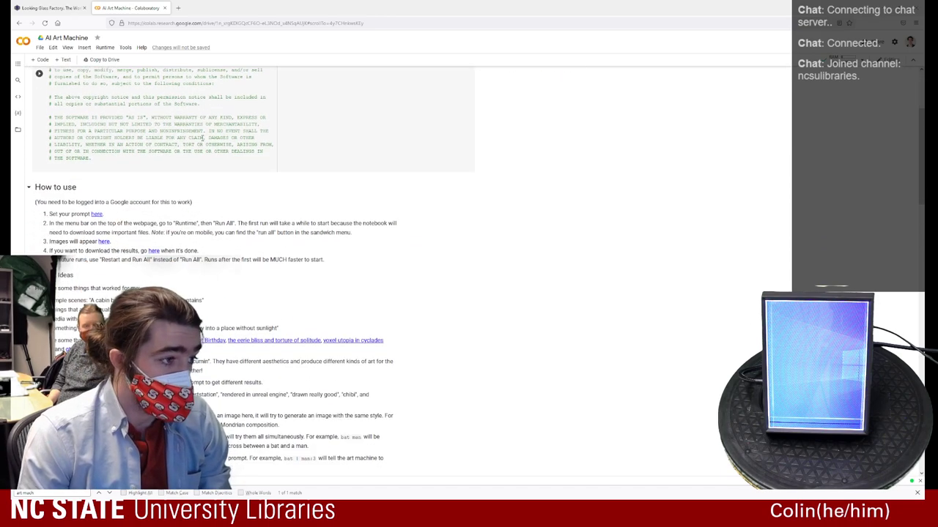
{"action": "scroll", "coordinate": [224, 243], "scroll_direction": "down", "scroll_amount": 5}
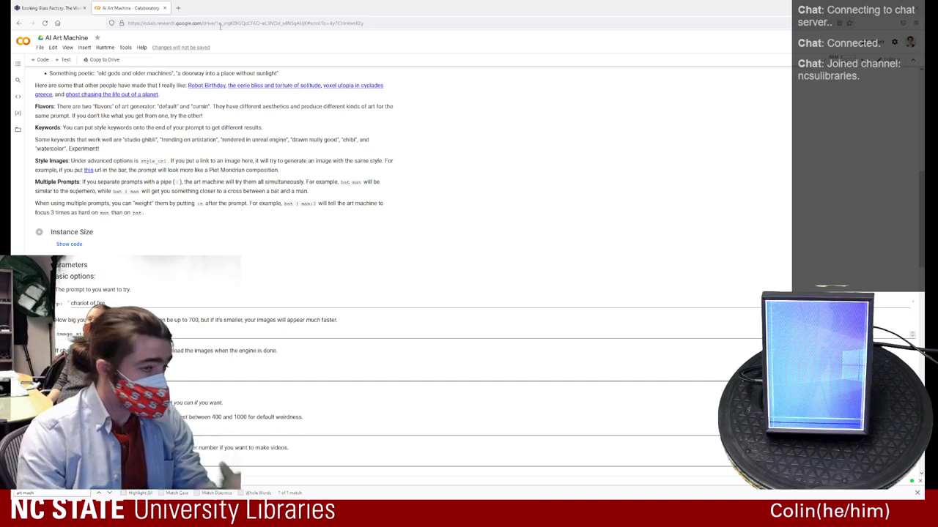
Search for "wiki commons" in a new browser tab and open the Wikimedia Commons main page
{"action": "left_click", "coordinate": [178, 7]}
{"action": "type", "text": "mo"}
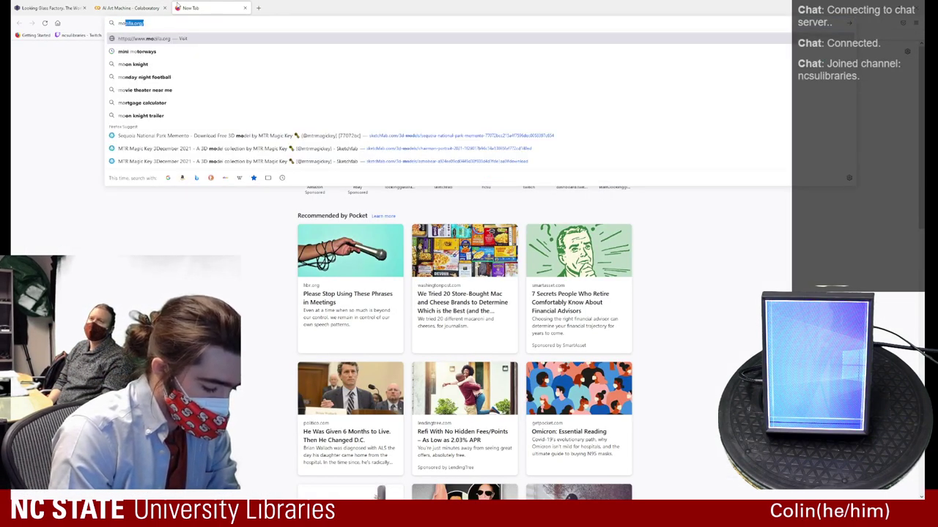
{"action": "key", "text": "BackSpace"}
{"action": "key", "text": "BackSpace"}
{"action": "key", "text": "BackSpace"}
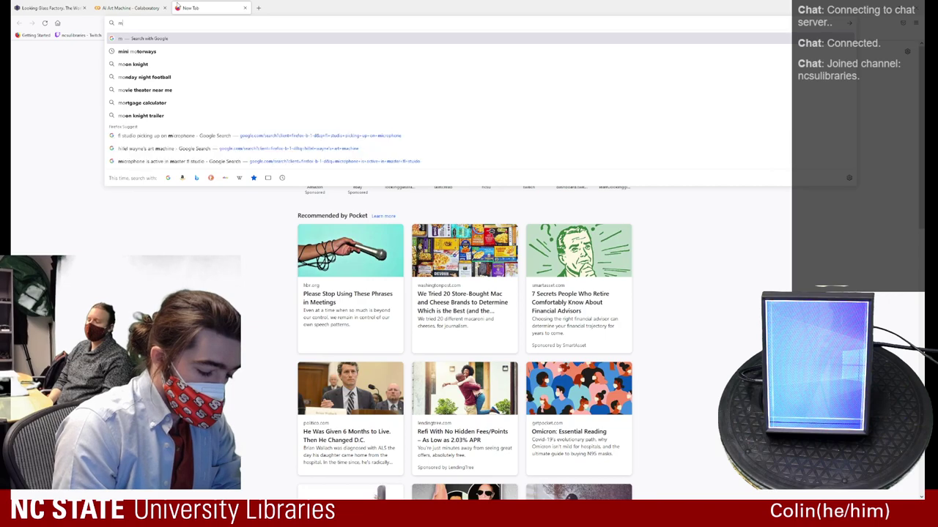
{"action": "type", "text": "wiki commons"}
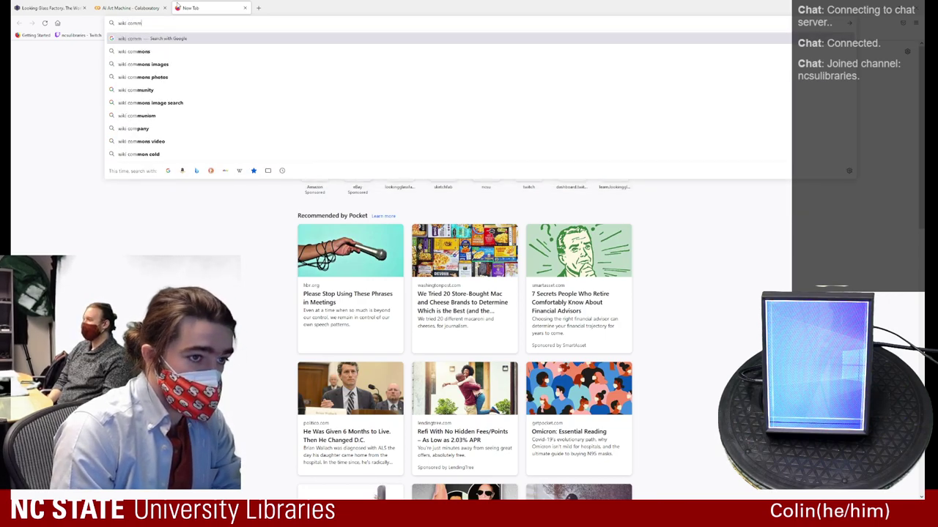
{"action": "key", "text": "Return"}
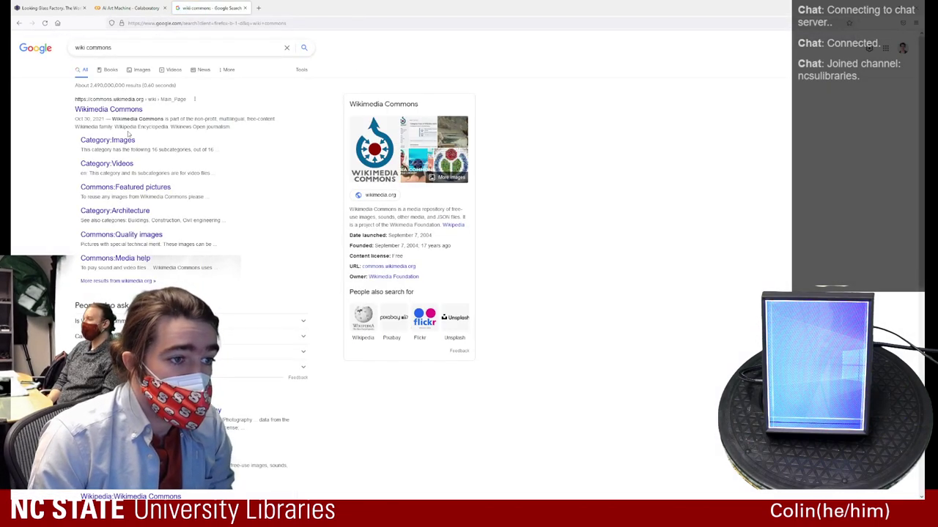
{"action": "left_click", "coordinate": [123, 110]}
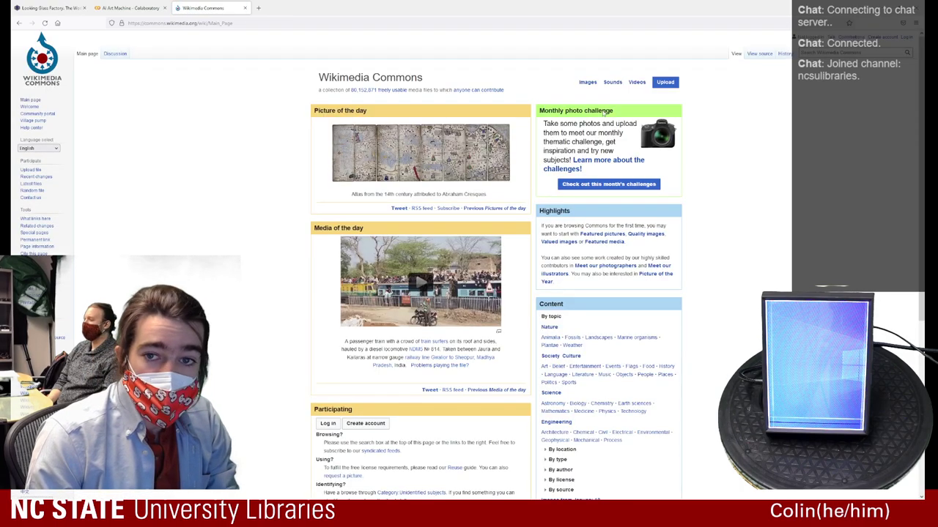
Search Wikimedia Commons for "monet ships water" and open the file page of Claude Monet, Fishing Boats Leaving the Harbor, Le Havre.jpg
{"action": "left_click", "coordinate": [813, 52]}
{"action": "type", "text": "monet"}
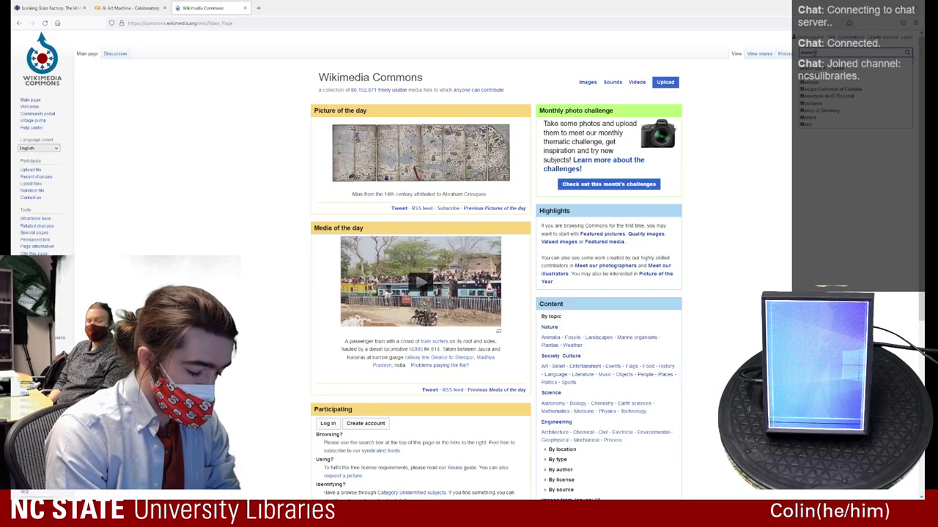
{"action": "type", "text": " sun"}
{"action": "key", "text": "Return"}
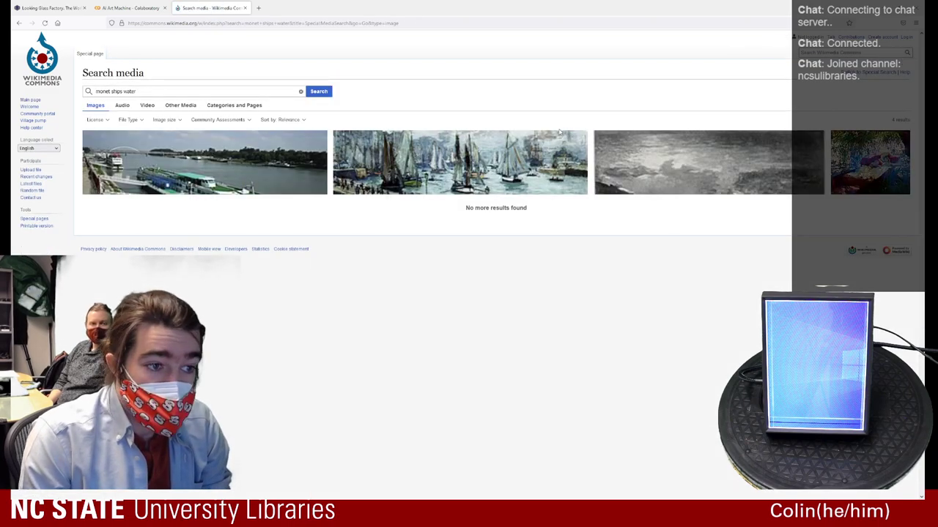
{"action": "left_click", "coordinate": [509, 159]}
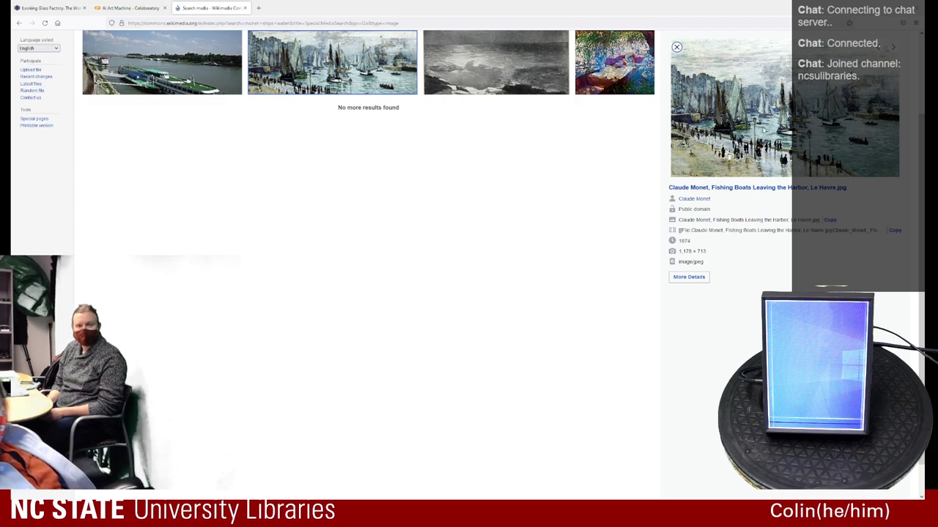
{"action": "left_click", "coordinate": [769, 189]}
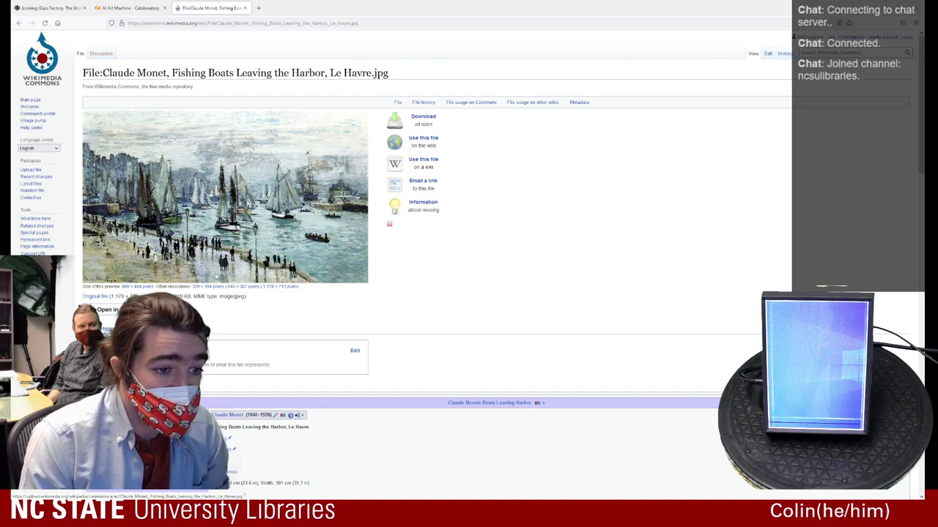
Return to the AI Art Machine notebook and set image_size to 540 in the basic options
{"action": "left_click", "coordinate": [128, 7]}
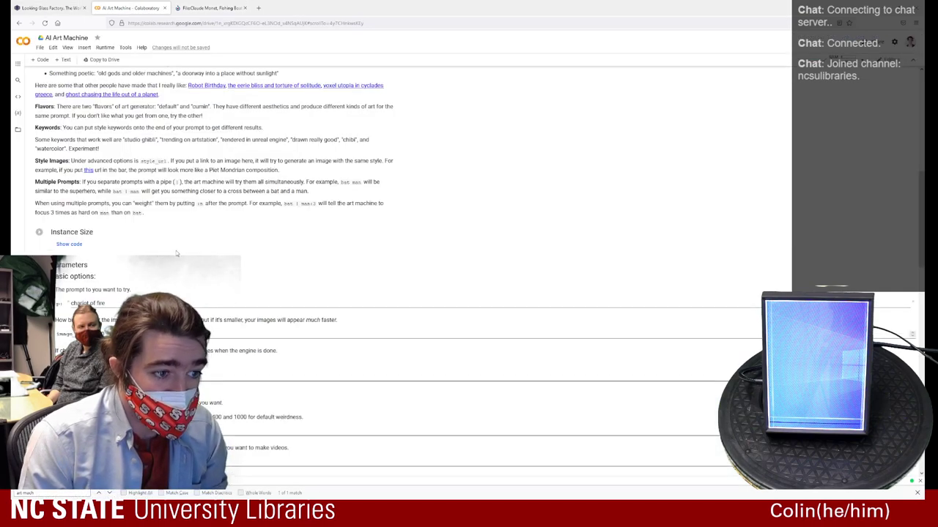
{"action": "scroll", "coordinate": [132, 281], "scroll_direction": "down", "scroll_amount": 3}
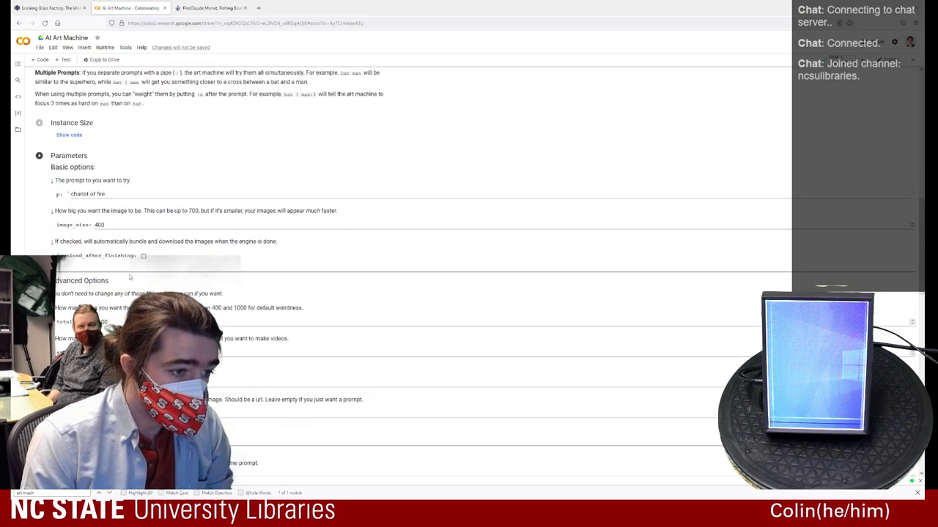
{"action": "double_click", "coordinate": [100, 192]}
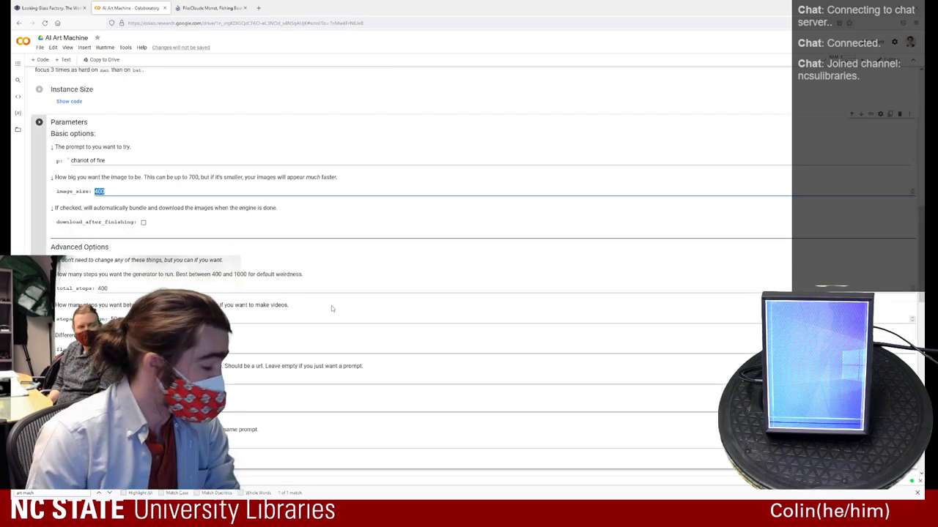
{"action": "type", "text": "540"}
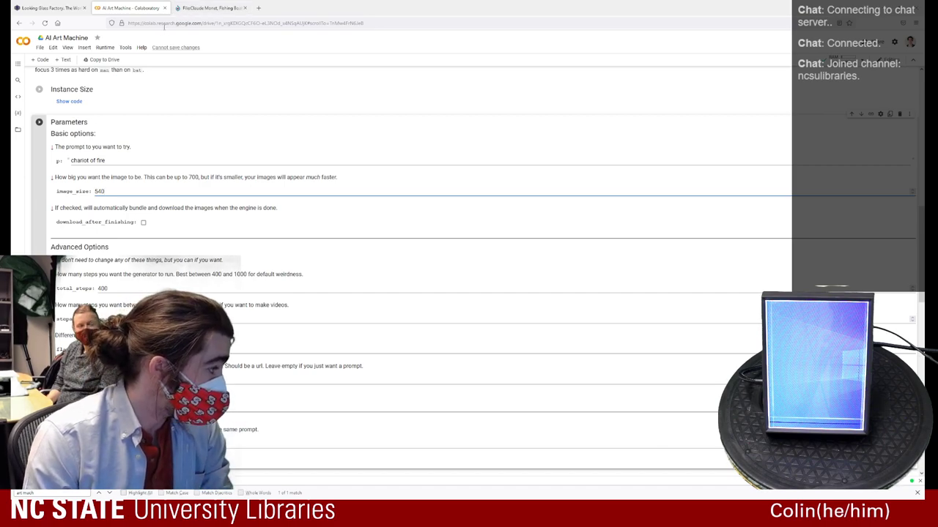
Set steps_per_image to 25 and style_url to the 800px Wikimedia image URL of Claude Monet, Fishing Boats Leaving the Harbor, Le Havre.jpg
{"action": "left_click", "coordinate": [111, 288]}
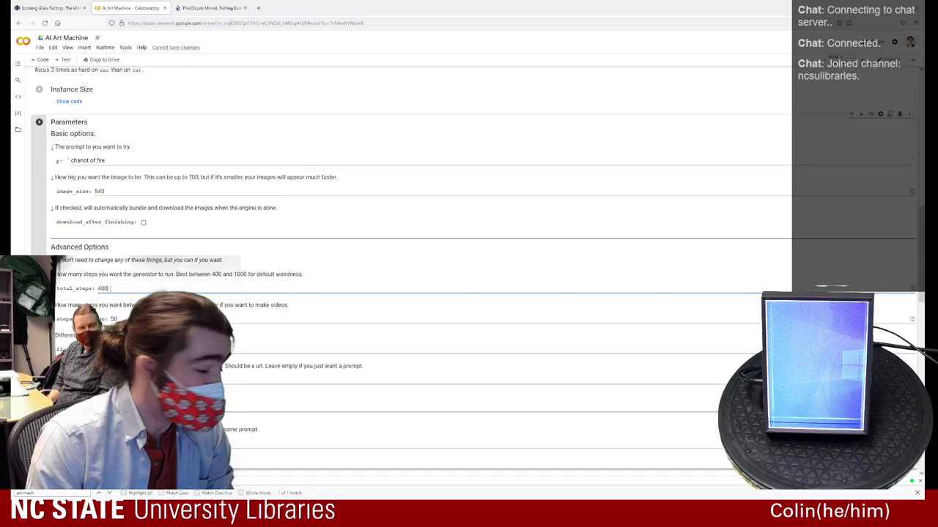
{"action": "key", "text": "Tab"}
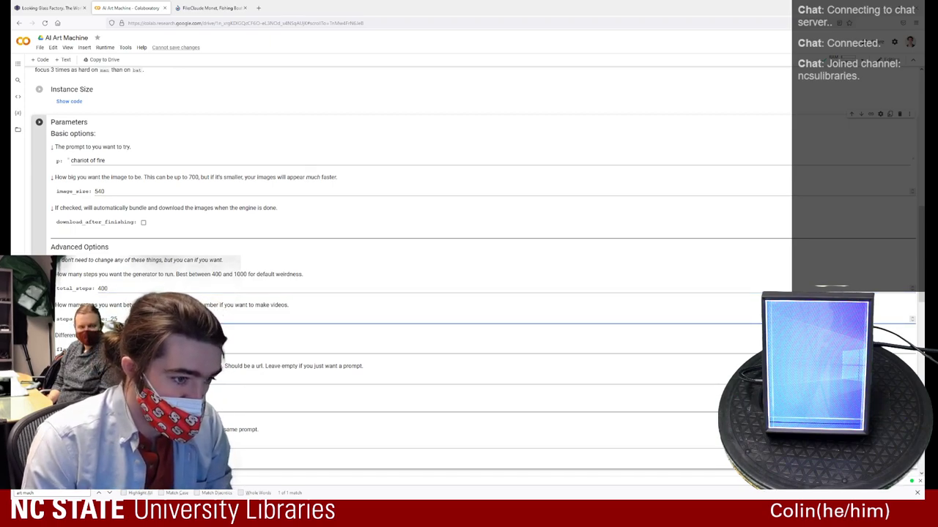
{"action": "key", "text": "Tab"}
{"action": "key", "text": "Tab"}
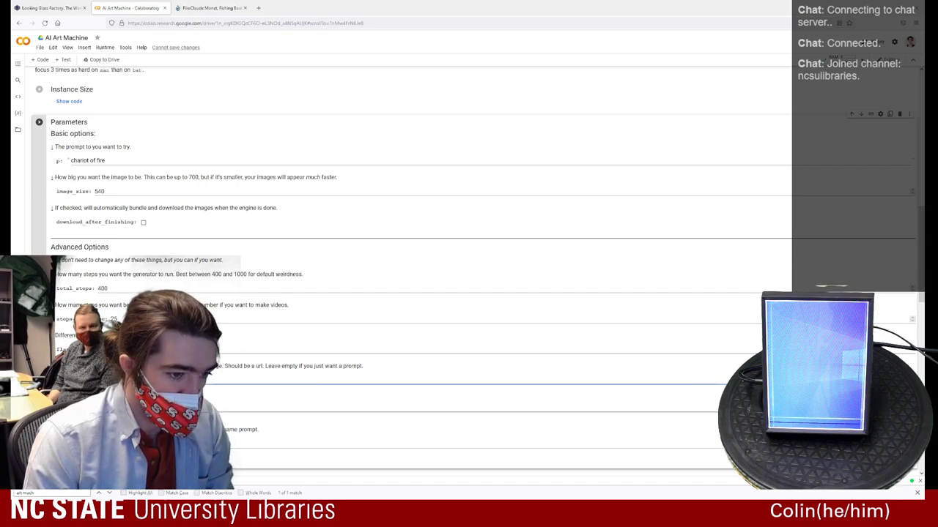
{"action": "type", "text": "https://upload.wikimedia.org/wikipedia/commons/thumb/a/ac/Claude_Monet%2C_Fishing_Boats_Leaving_the_Harbor%2C_Le_Havre.jpg/800px-Claude_Monet%2C_Fishing_Boats_Leaving_the_Harbor%2C_Le_Havre.jpg"}
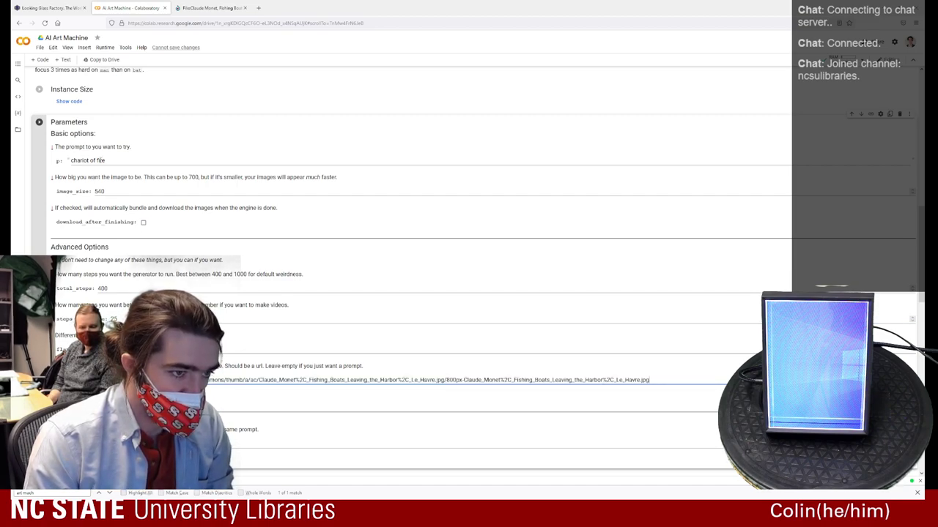
Replace the prompt in the basic options with "Wolfpack playing with Ball"
{"action": "triple_click", "coordinate": [106, 160]}
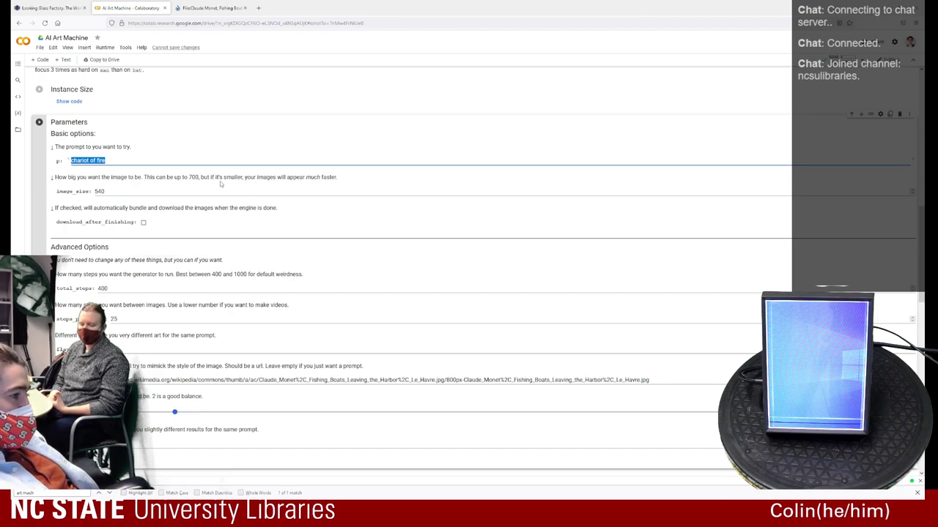
{"action": "type", "text": "Ba"}
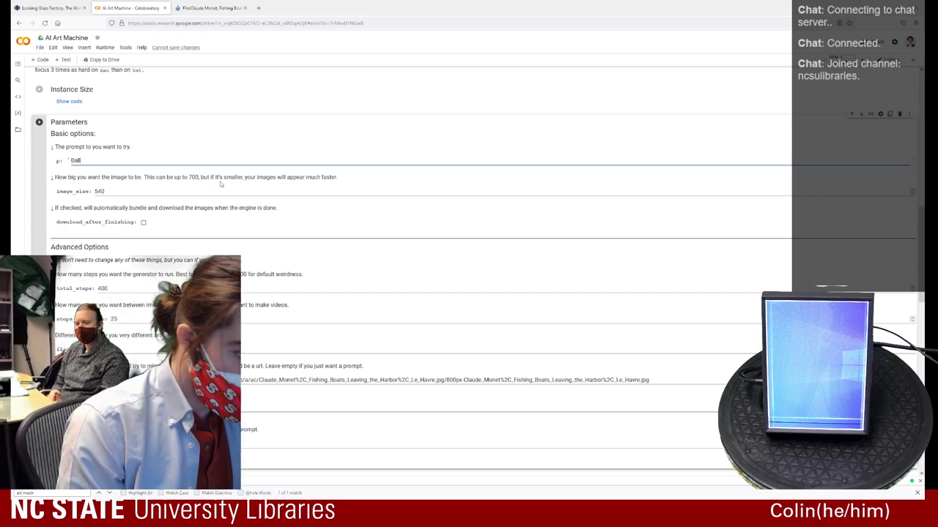
{"action": "type", "text": "ll"}
{"action": "key", "text": "BackSpace"}
{"action": "key", "text": "BackSpace"}
{"action": "key", "text": "BackSpace"}
{"action": "key", "text": "BackSpace"}
{"action": "type", "text": "Wolfpack"}
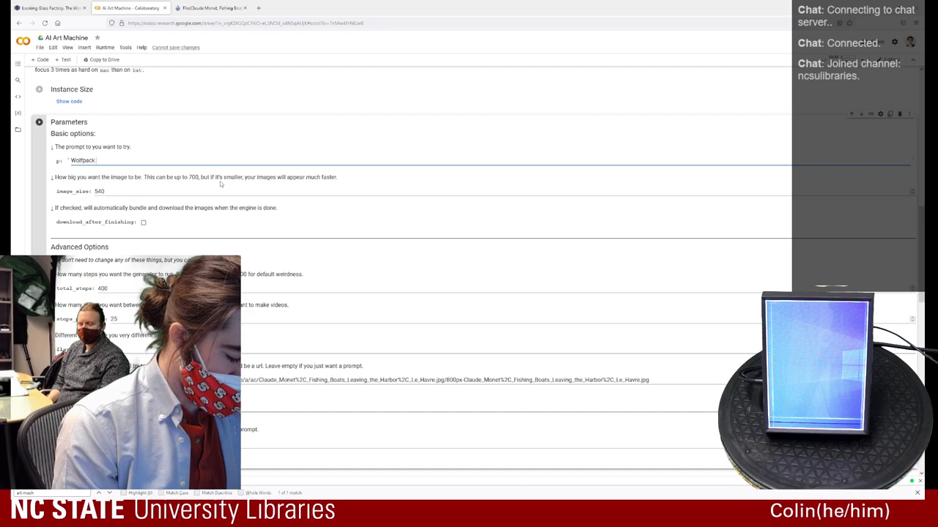
{"action": "type", "text": " playing with Ball"}
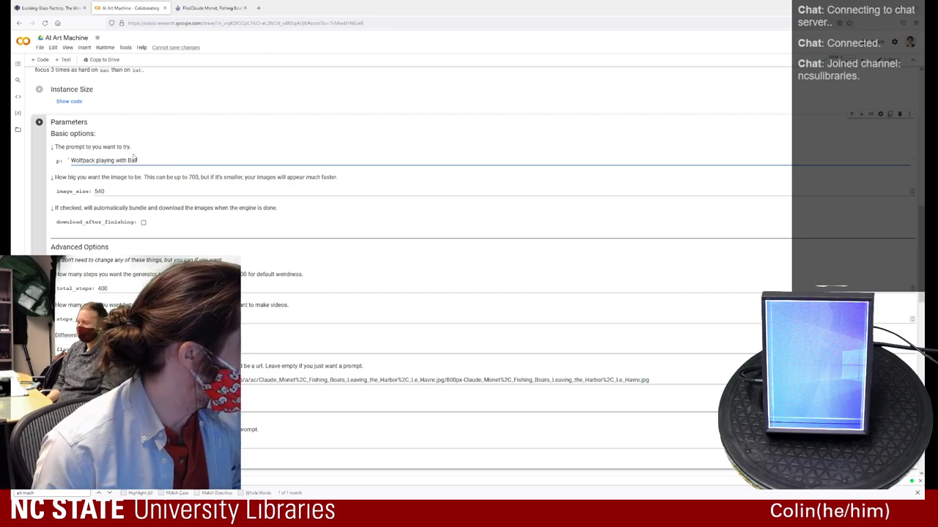
{"action": "scroll", "coordinate": [135, 154], "scroll_direction": "down", "scroll_amount": 3}
{"action": "scroll", "coordinate": [133, 160], "scroll_direction": "down", "scroll_amount": 4}
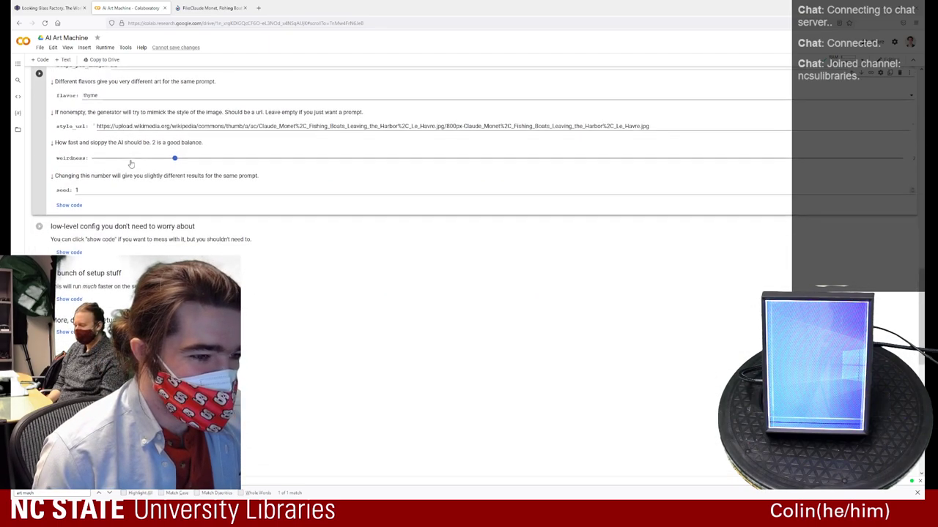
{"action": "scroll", "coordinate": [136, 161], "scroll_direction": "up", "scroll_amount": 6}
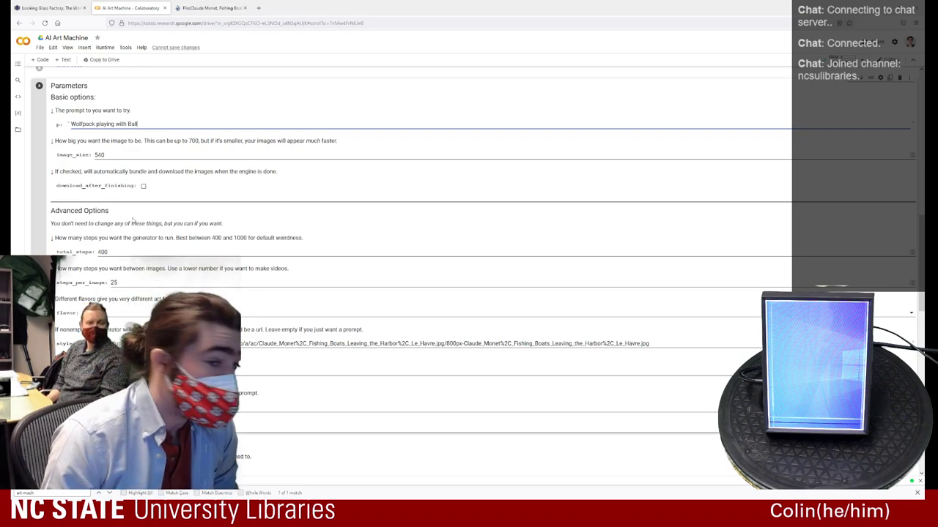
{"action": "scroll", "coordinate": [140, 213], "scroll_direction": "up", "scroll_amount": 15}
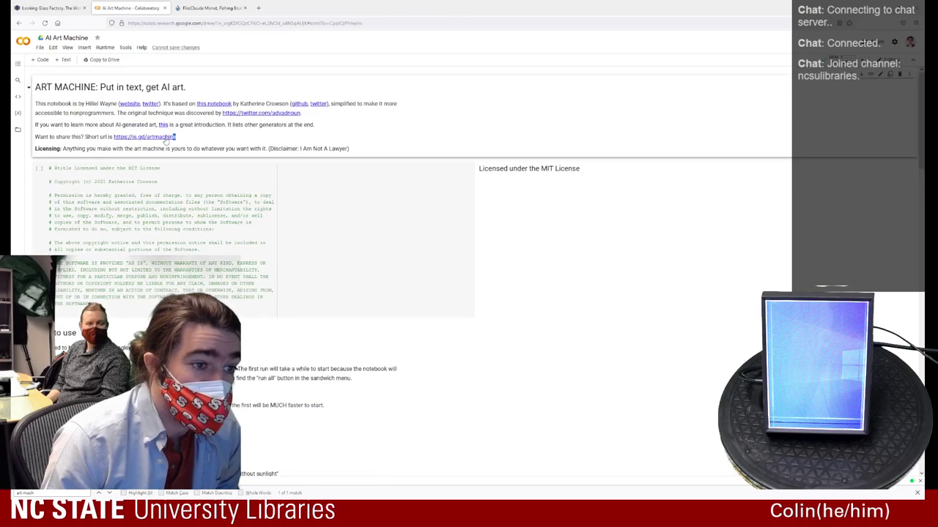
{"action": "left_click_drag", "start_coordinate": [170, 141], "coordinate": [114, 137]}
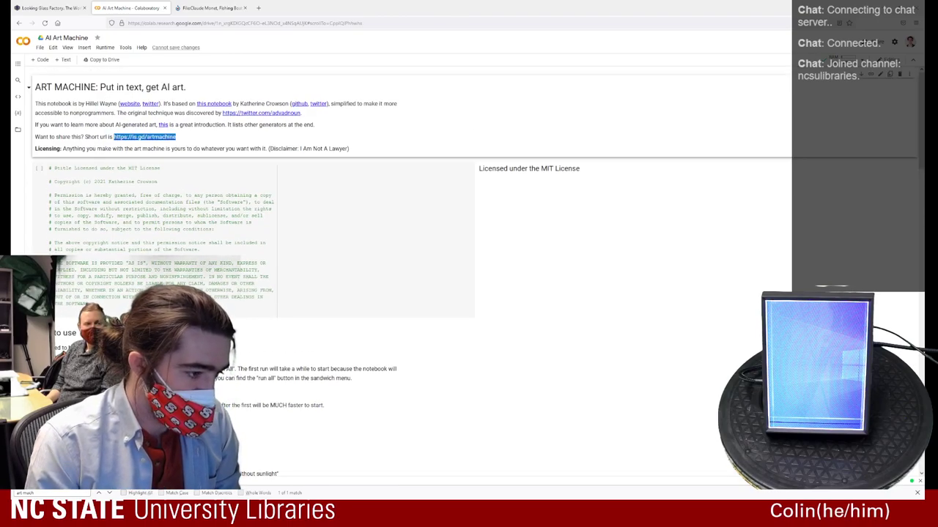
{"action": "key", "text": "alt+Tab"}
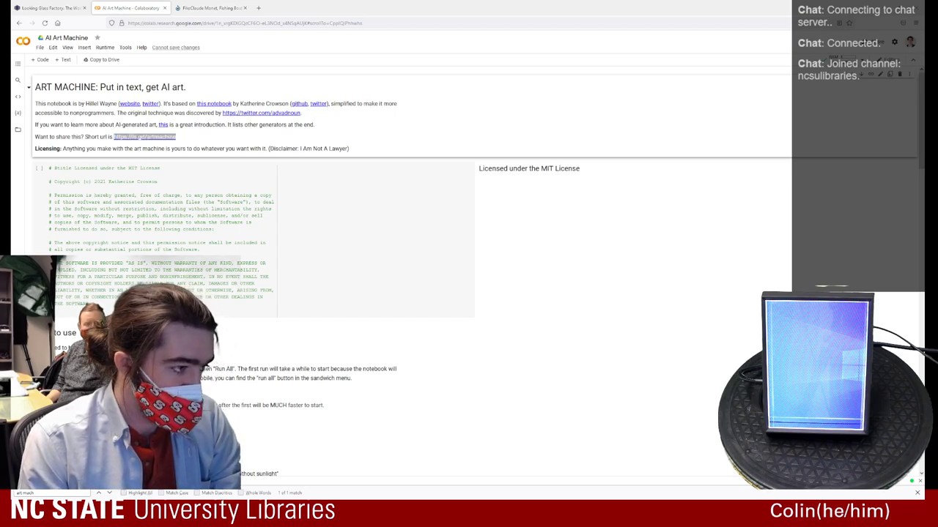
{"action": "key", "text": "Return"}
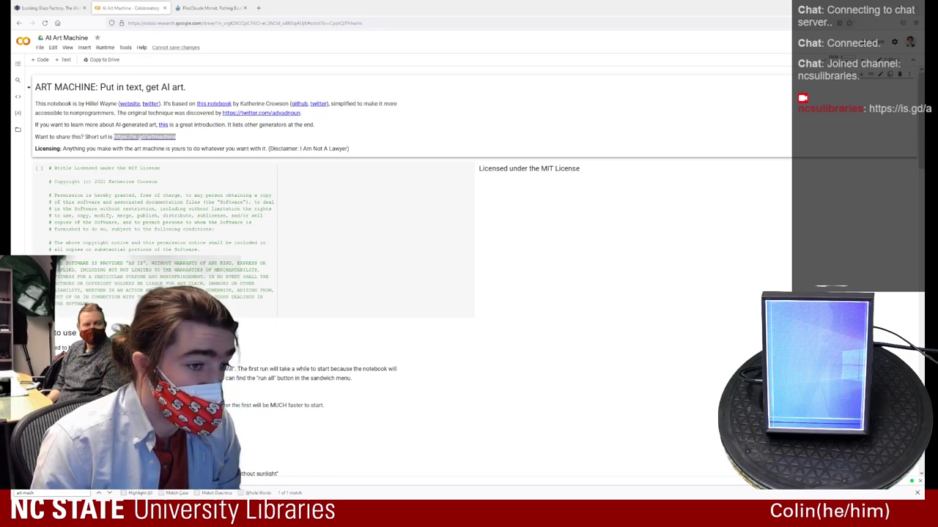
Return to the notebook, run all of its cells and close the browser's find bar
{"action": "left_click", "coordinate": [373, 234]}
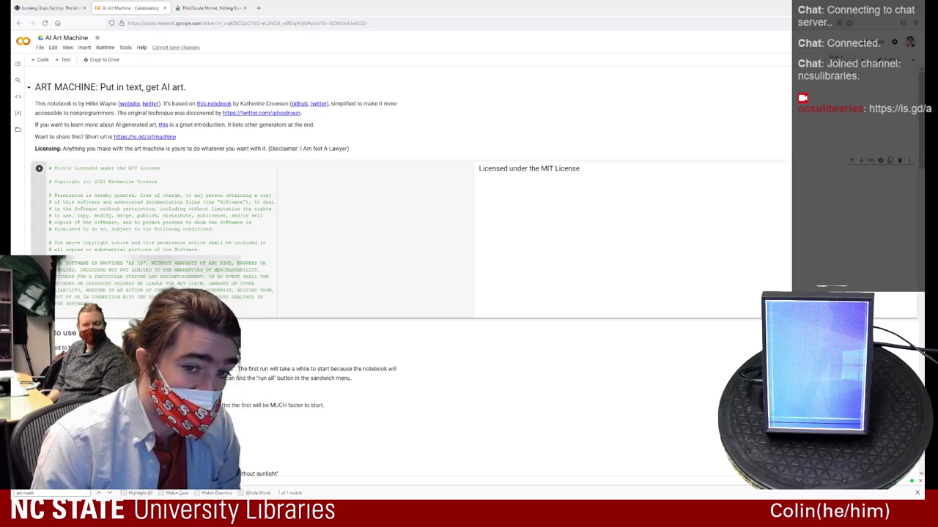
{"action": "scroll", "coordinate": [611, 288], "scroll_direction": "down", "scroll_amount": 3}
{"action": "scroll", "coordinate": [597, 278], "scroll_direction": "up", "scroll_amount": 3}
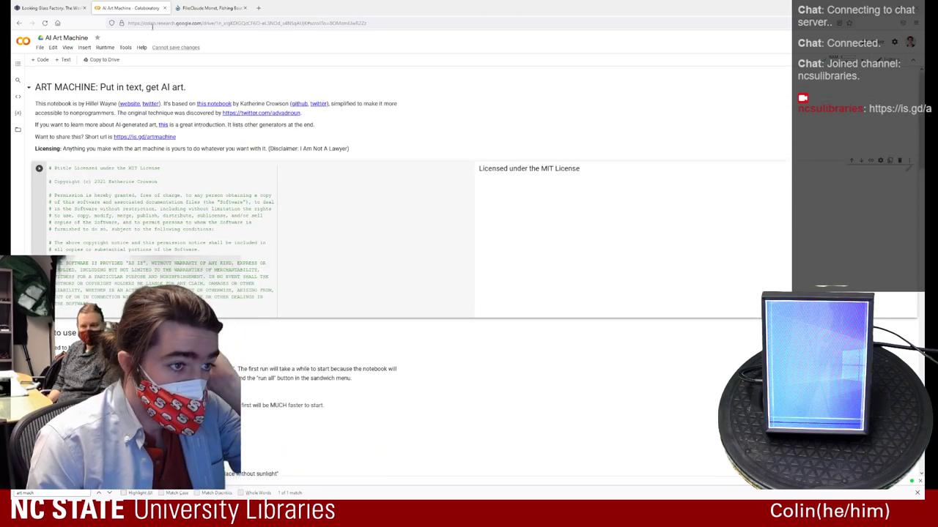
{"action": "left_click", "coordinate": [105, 47]}
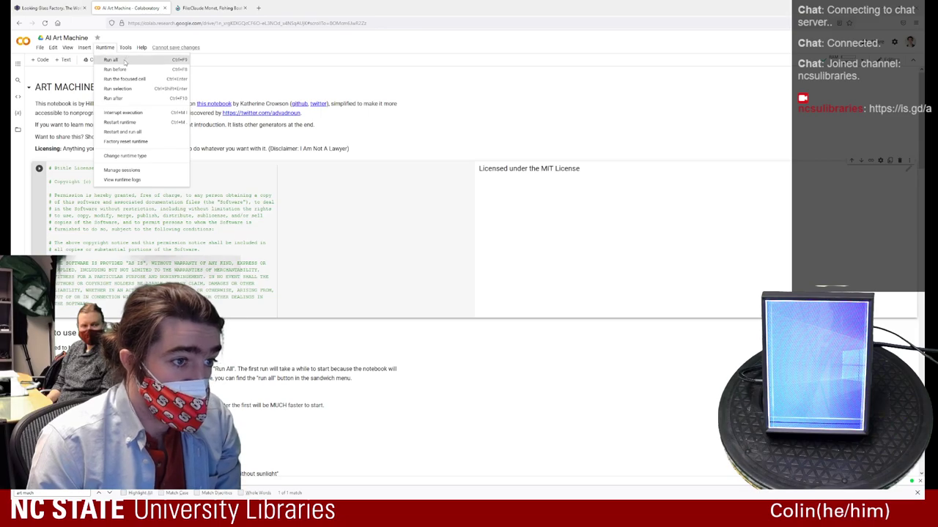
{"action": "left_click", "coordinate": [124, 60]}
{"action": "left_click", "coordinate": [561, 294]}
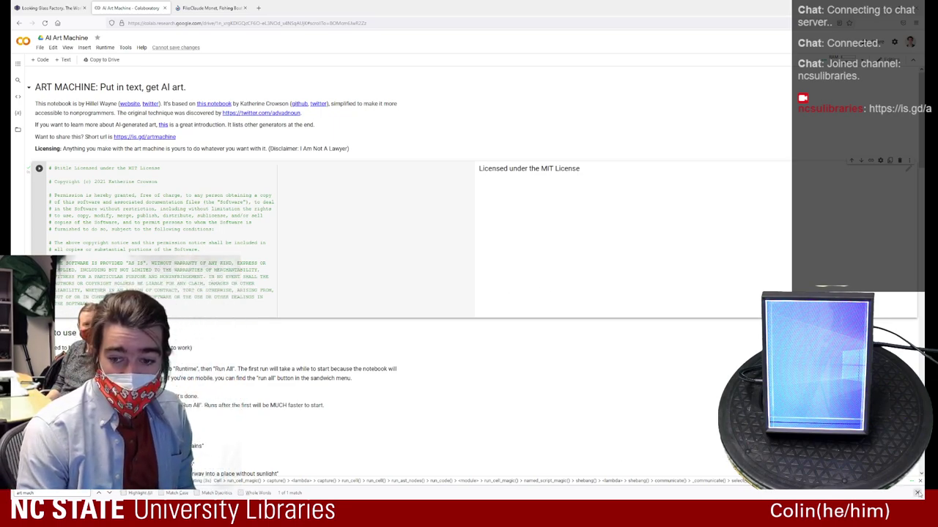
{"action": "left_click", "coordinate": [917, 492]}
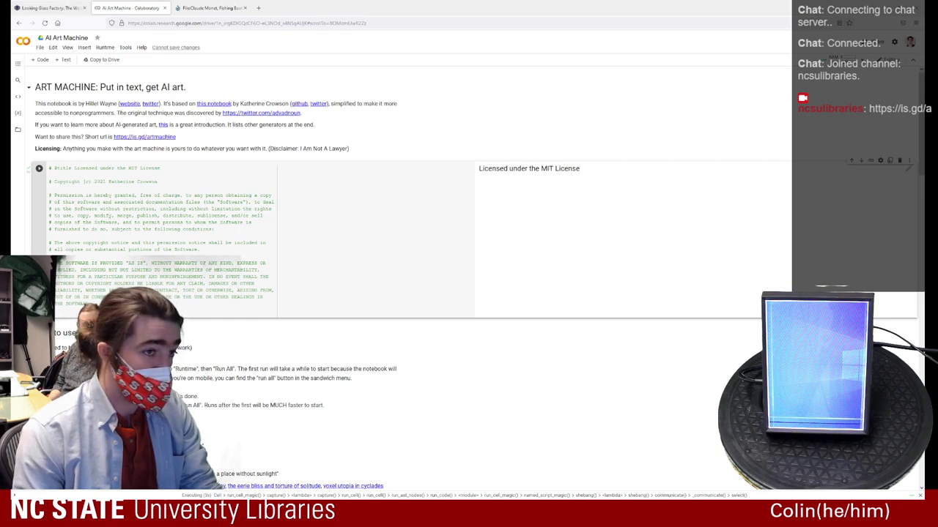
Switch to the Looking Glass Factory site, open the Looking Glass Portrait product page and review its introduction
{"action": "left_click", "coordinate": [48, 7]}
{"action": "scroll", "coordinate": [464, 292], "scroll_direction": "up", "scroll_amount": 3}
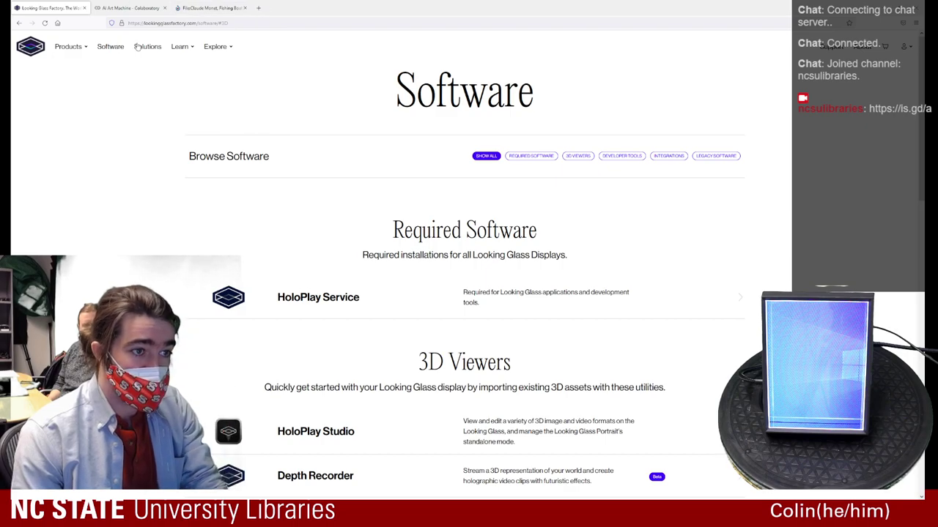
{"action": "mouse_move", "coordinate": [70, 46]}
{"action": "left_click", "coordinate": [92, 72]}
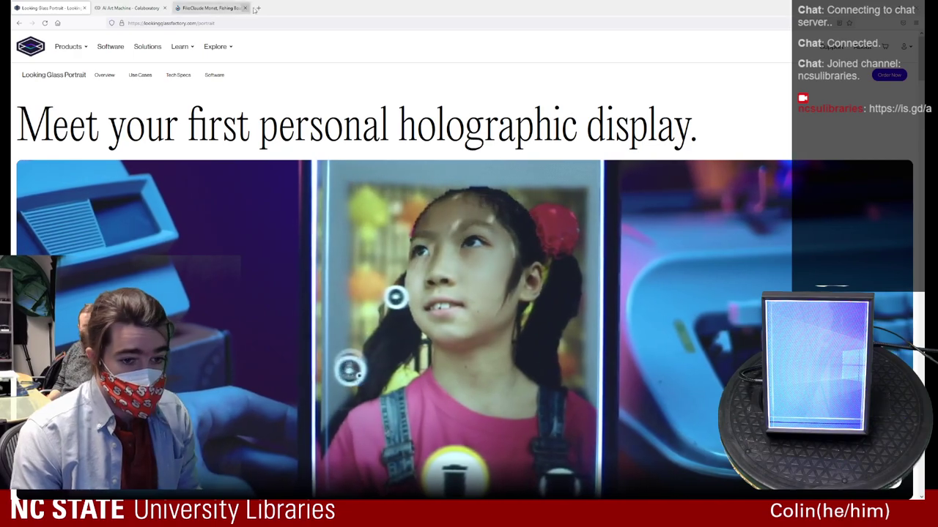
{"action": "scroll", "coordinate": [342, 111], "scroll_direction": "down", "scroll_amount": 1}
{"action": "scroll", "coordinate": [342, 111], "scroll_direction": "up", "scroll_amount": 1}
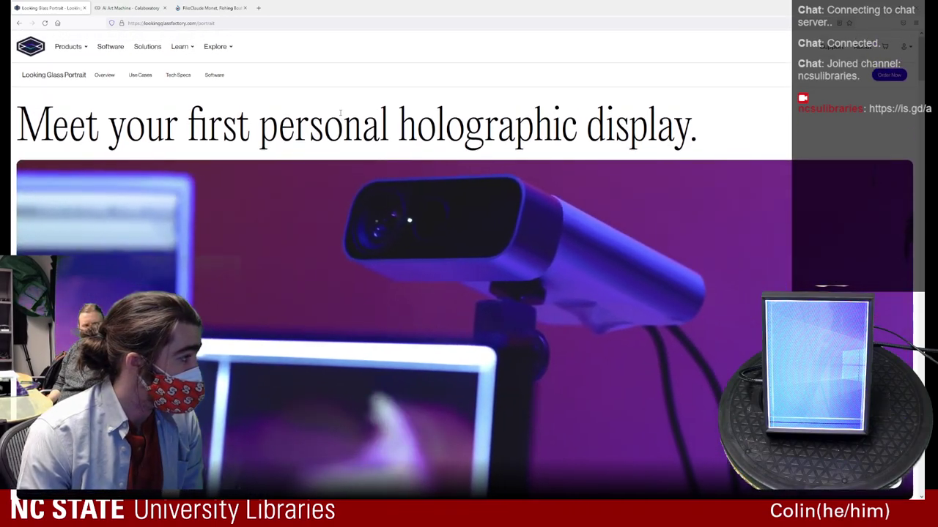
{"action": "scroll", "coordinate": [335, 118], "scroll_direction": "down", "scroll_amount": 3}
{"action": "scroll", "coordinate": [335, 119], "scroll_direction": "down", "scroll_amount": 3}
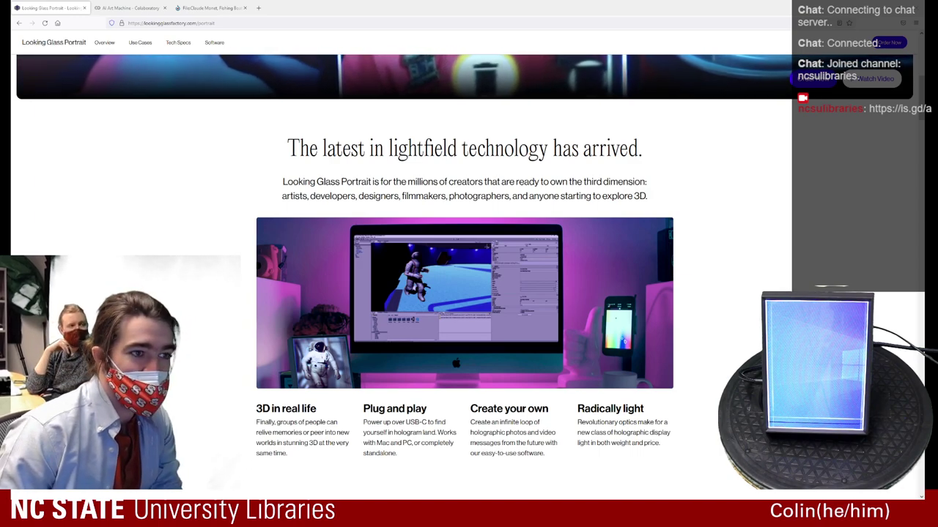
Open lib.ncsu.edu in a new browser tab and go to the Libraries on Twitch page
{"action": "key", "text": "ctrl+t"}
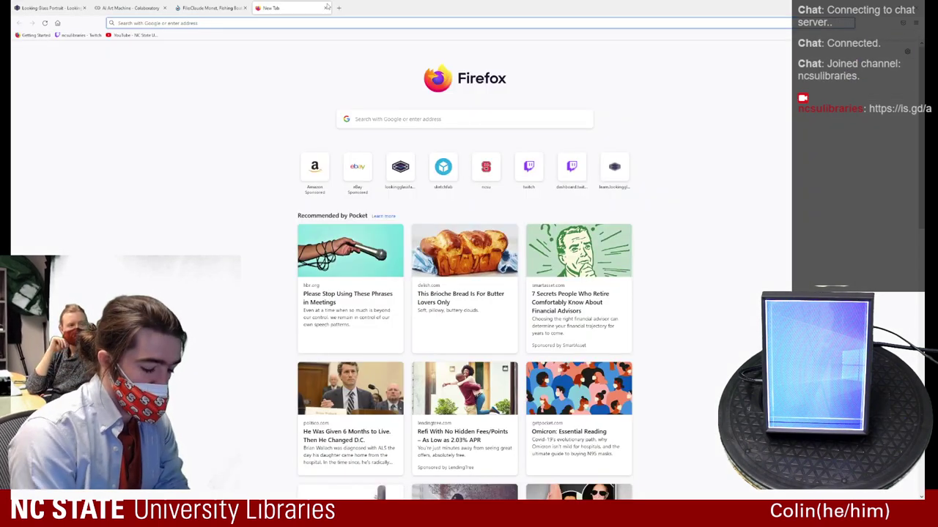
{"action": "type", "text": "lib"}
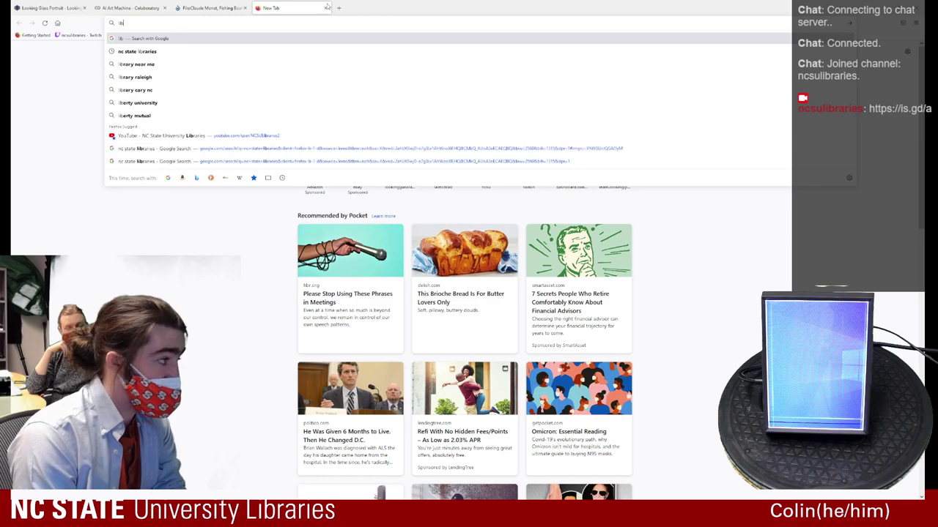
{"action": "type", "text": ".ncsu.edu"}
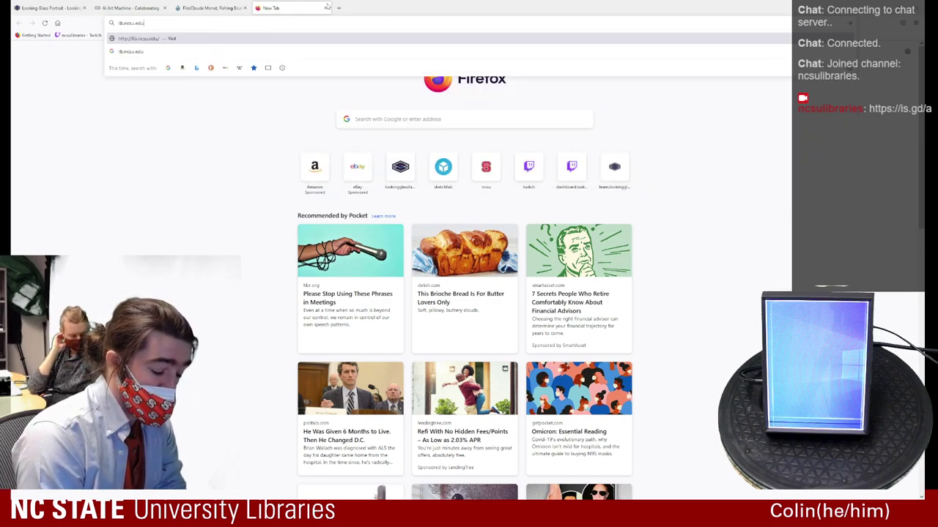
{"action": "key", "text": "Return"}
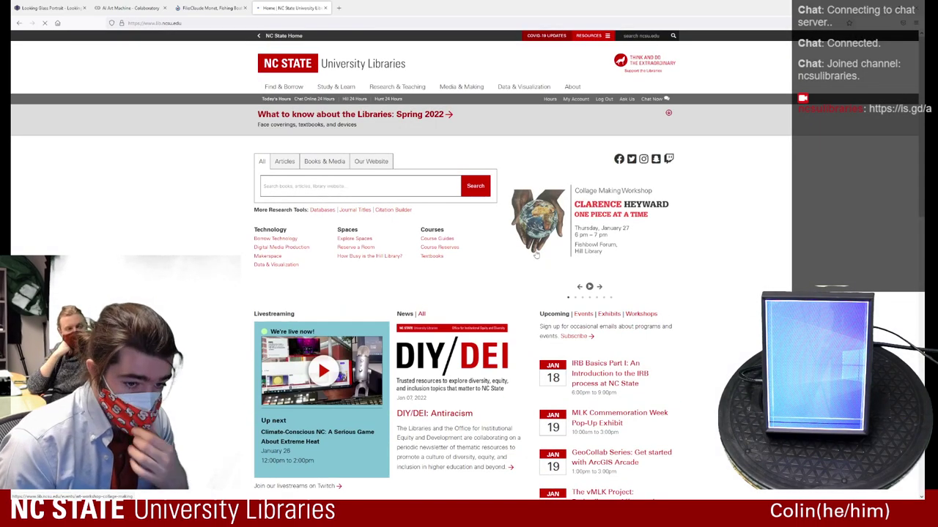
{"action": "scroll", "coordinate": [337, 386], "scroll_direction": "down", "scroll_amount": 3}
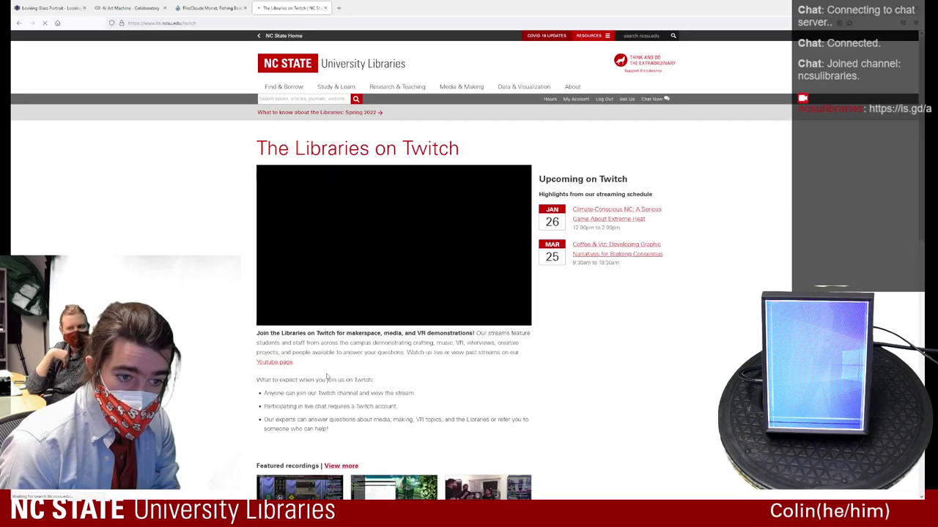
Review the featured recordings and streaming schedule on the Libraries on Twitch page, and close its tab
{"action": "scroll", "coordinate": [349, 359], "scroll_direction": "down", "scroll_amount": 3}
{"action": "scroll", "coordinate": [348, 356], "scroll_direction": "down", "scroll_amount": 1}
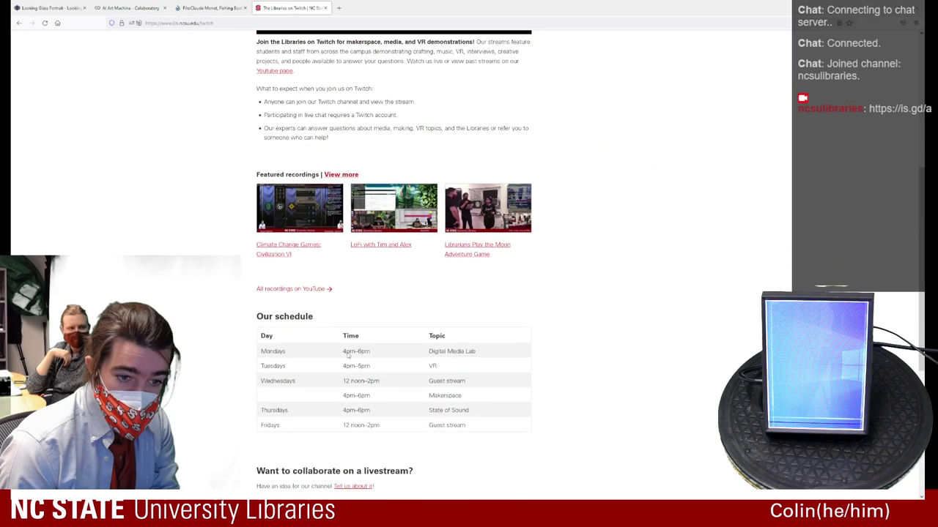
{"action": "scroll", "coordinate": [349, 353], "scroll_direction": "up", "scroll_amount": 4}
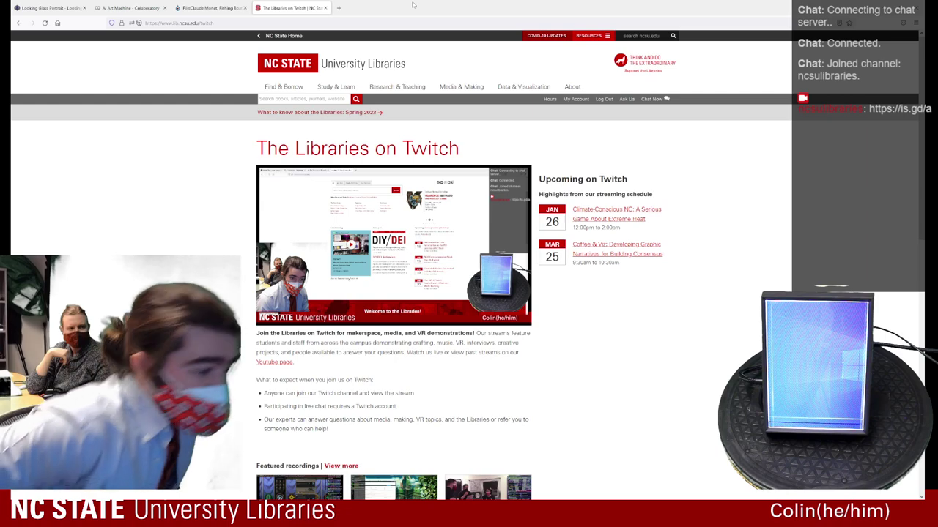
{"action": "scroll", "coordinate": [498, 194], "scroll_direction": "down", "scroll_amount": 3}
{"action": "scroll", "coordinate": [498, 195], "scroll_direction": "down", "scroll_amount": 3}
{"action": "scroll", "coordinate": [498, 199], "scroll_direction": "up", "scroll_amount": 3}
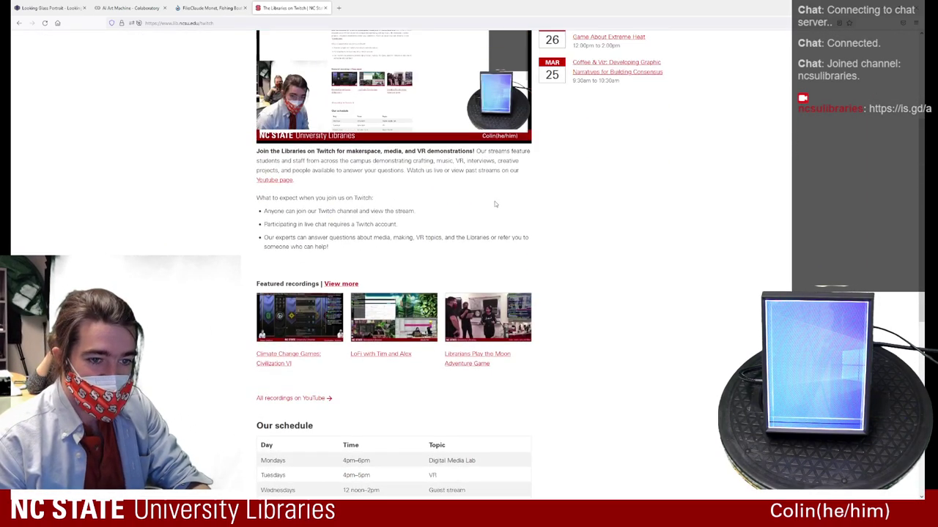
{"action": "left_click", "coordinate": [325, 8]}
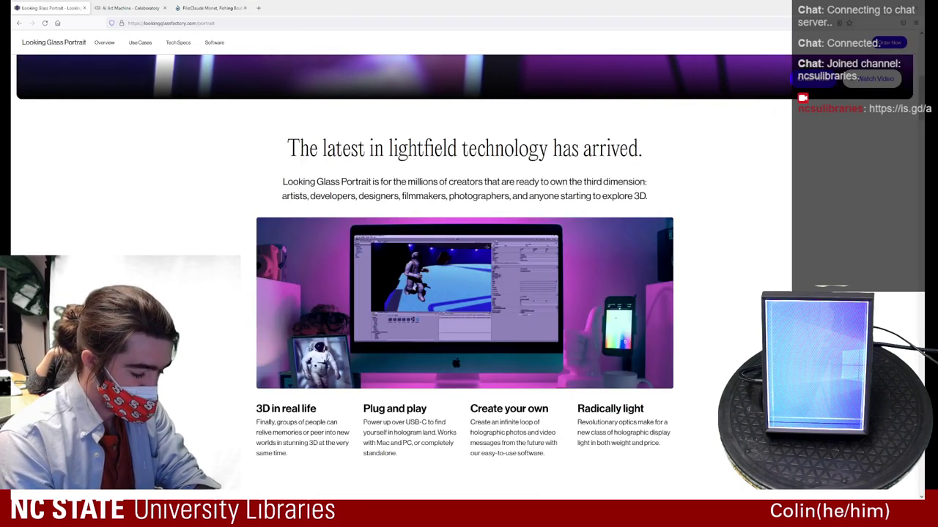
Examine the Looking Glass Portrait page's feature overview, testimonial and section on new possibilities
{"action": "scroll", "coordinate": [465, 264], "scroll_direction": "down", "scroll_amount": 5}
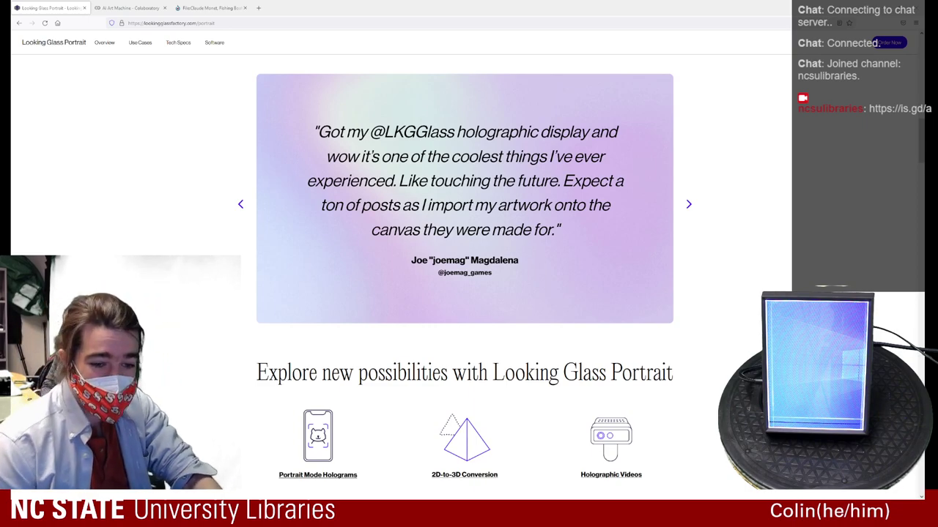
{"action": "scroll", "coordinate": [465, 286], "scroll_direction": "up", "scroll_amount": 6}
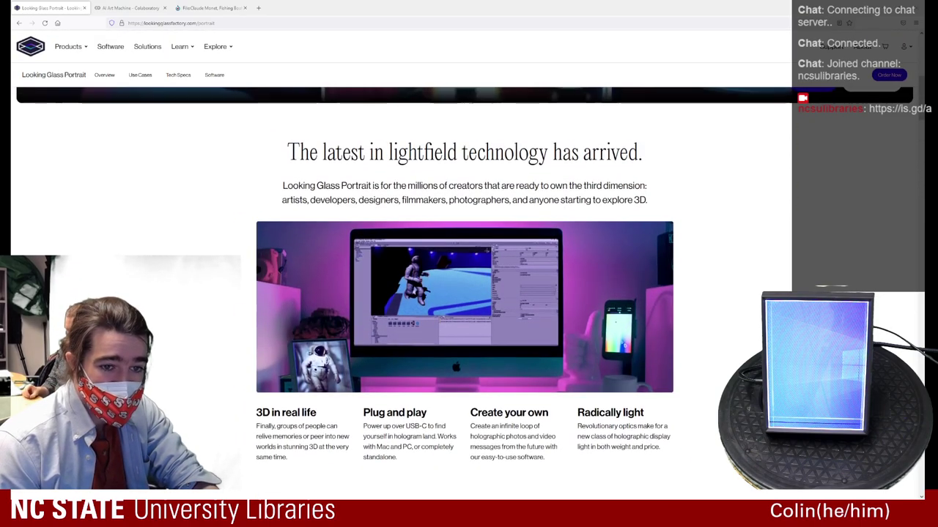
{"action": "scroll", "coordinate": [465, 285], "scroll_direction": "down", "scroll_amount": 3}
{"action": "scroll", "coordinate": [464, 285], "scroll_direction": "down", "scroll_amount": 10}
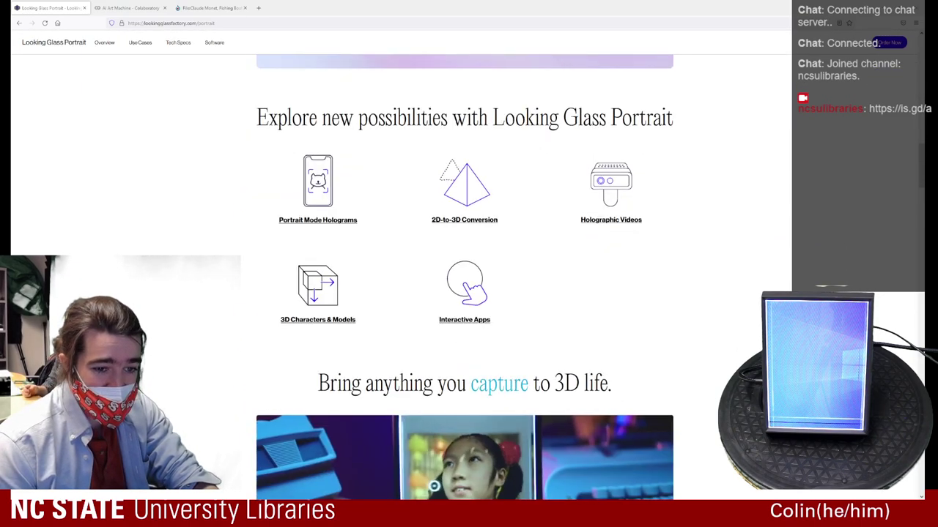
Switch to HoloPlay Studio and delete the 200704_NY_publication.jpg hologram from the playlist
{"action": "scroll", "coordinate": [465, 286], "scroll_direction": "up", "scroll_amount": 1}
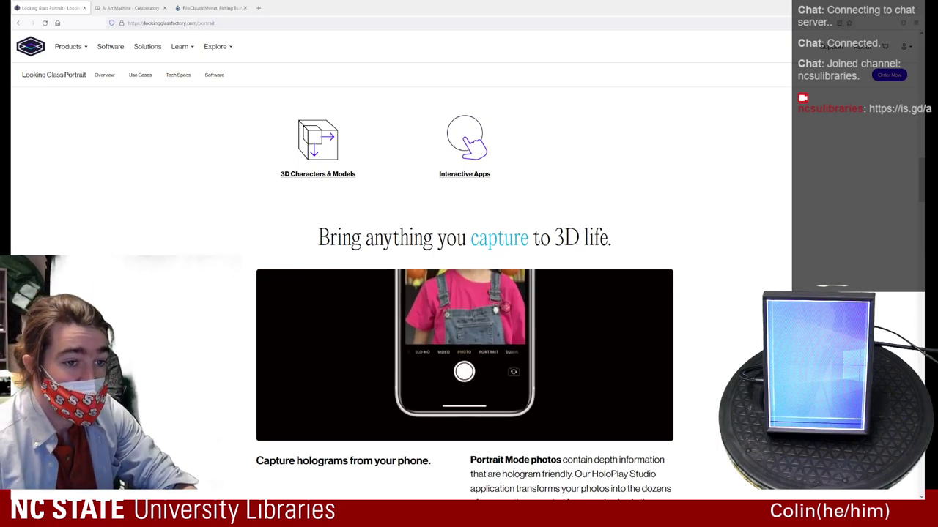
{"action": "scroll", "coordinate": [465, 293], "scroll_direction": "up", "scroll_amount": 7}
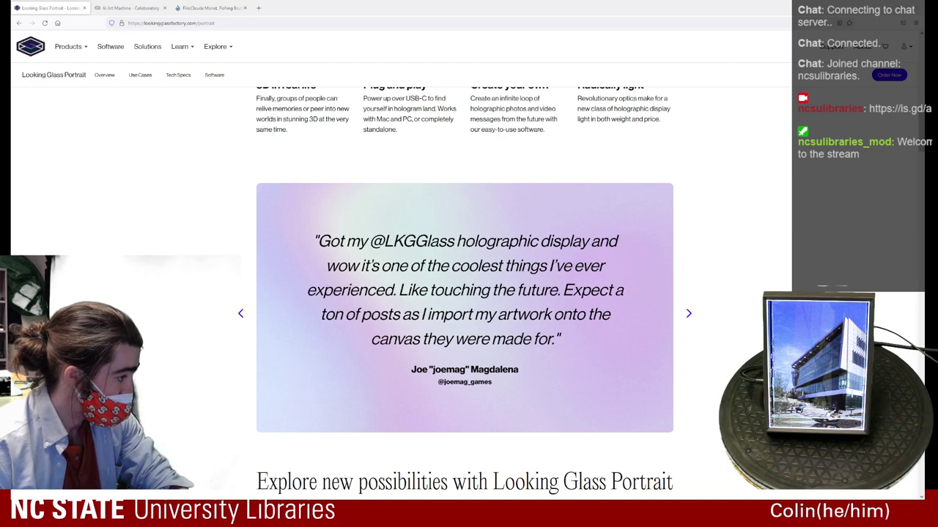
{"action": "key", "text": "alt+Tab"}
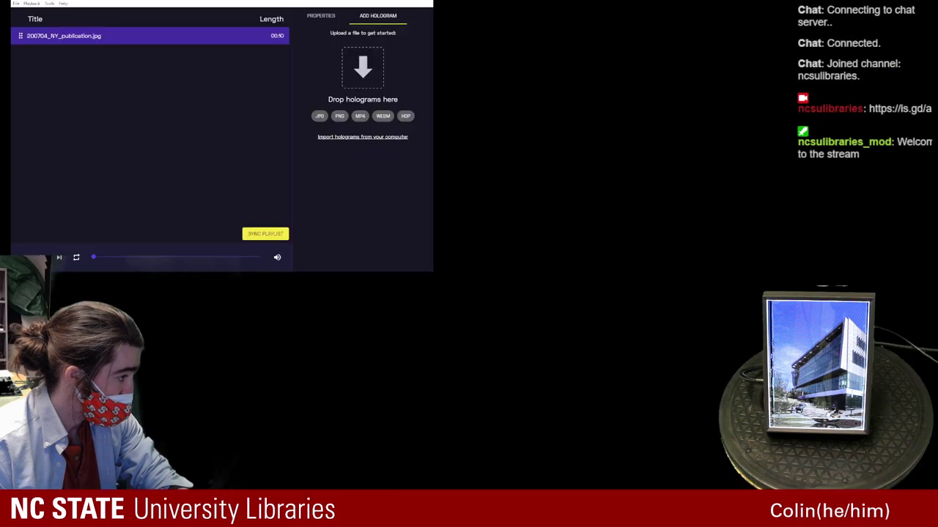
{"action": "key", "text": "super+Up"}
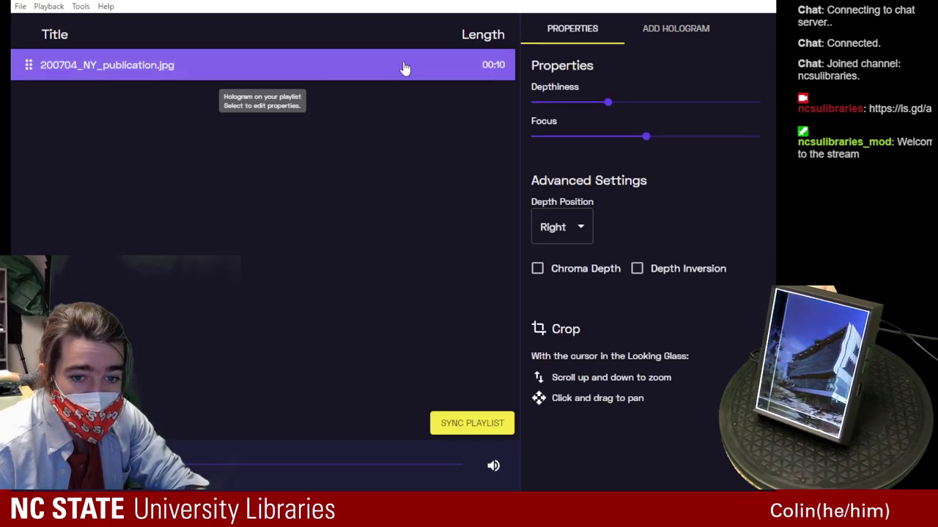
{"action": "right_click", "coordinate": [285, 68]}
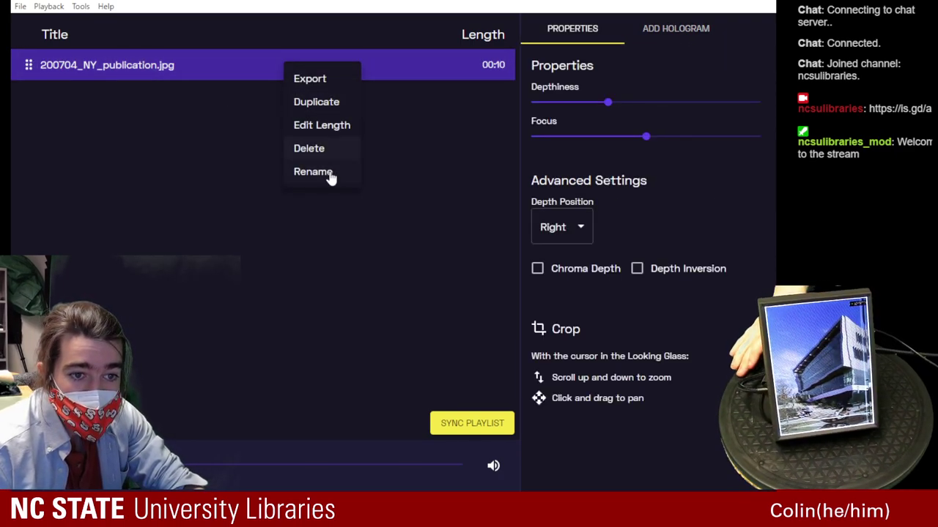
{"action": "left_click", "coordinate": [323, 148]}
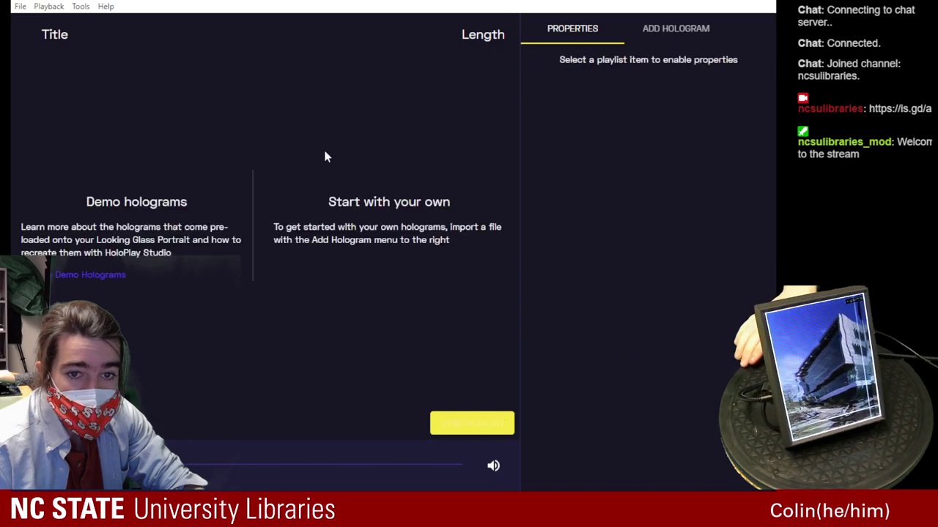
Add the q_frog-stare2 hologram file to the playlist in HOP format
{"action": "left_click", "coordinate": [650, 26]}
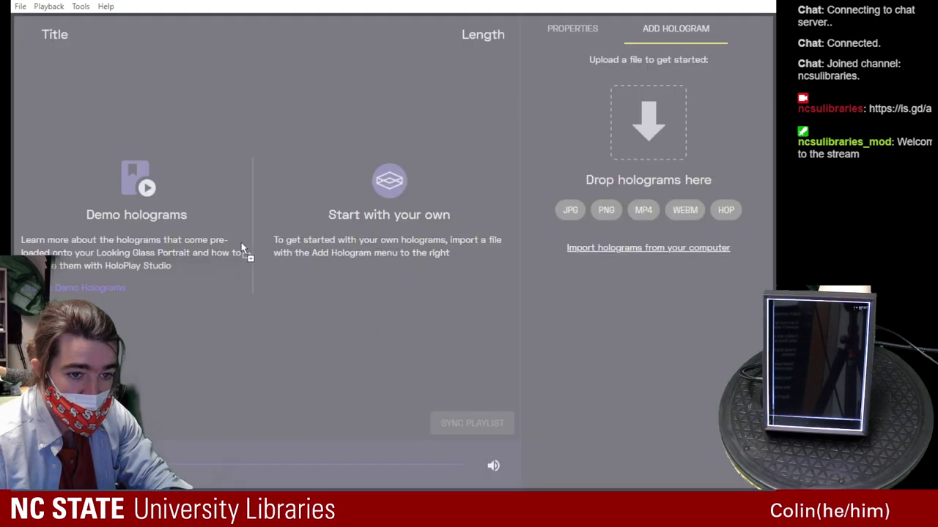
{"action": "left_click_drag", "start_coordinate": [241, 243], "coordinate": [245, 238]}
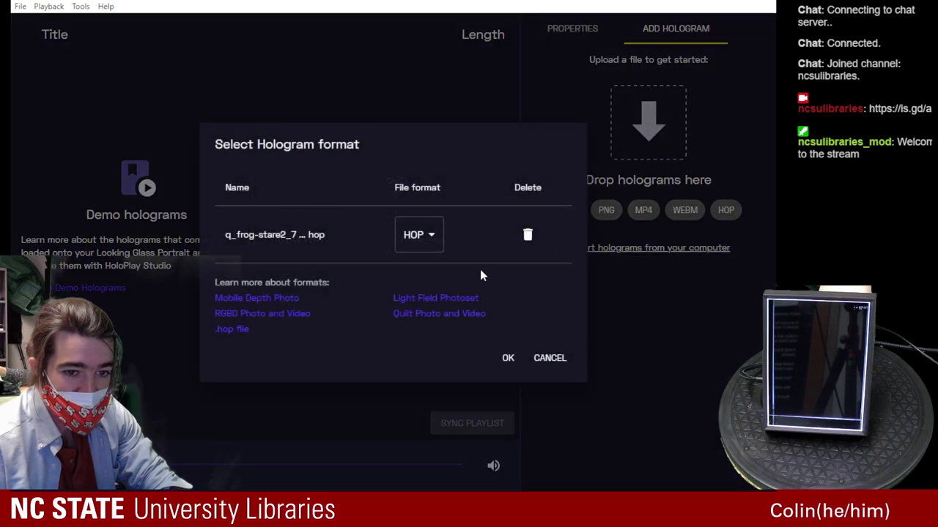
{"action": "left_click", "coordinate": [431, 232]}
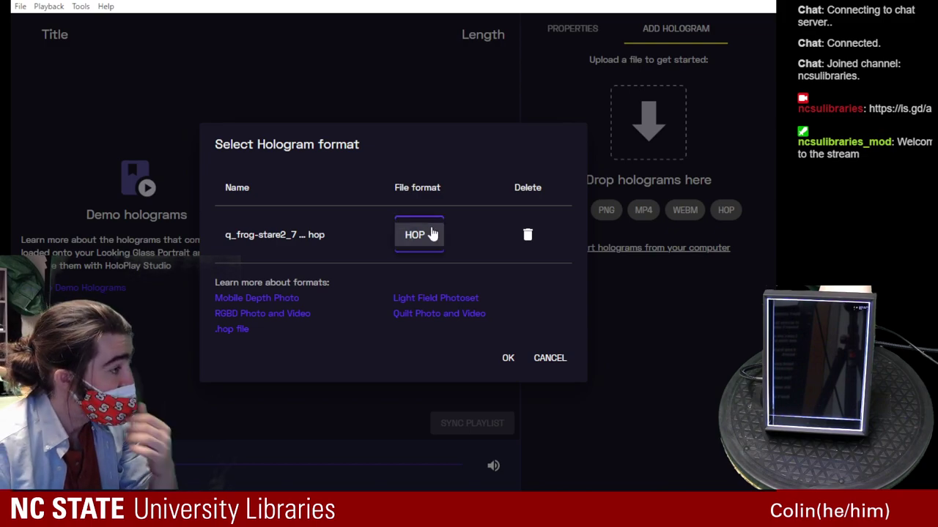
{"action": "left_click", "coordinate": [507, 357]}
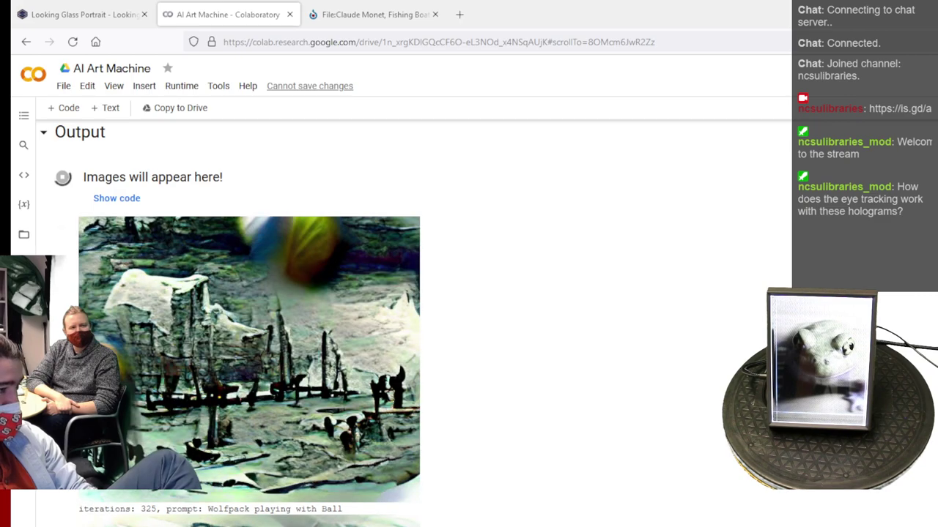
Examine the generated Wolfpack playing with Ball image in the AI Art Machine notebook and compare it with Monet's fishing boats painting
{"action": "scroll", "coordinate": [249, 322], "scroll_direction": "down", "scroll_amount": 2}
{"action": "scroll", "coordinate": [249, 322], "scroll_direction": "down", "scroll_amount": 4}
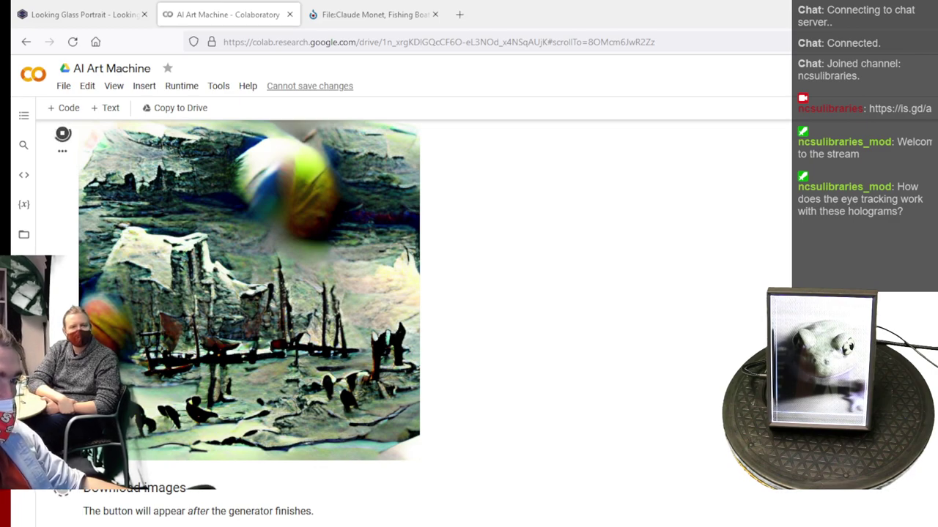
{"action": "left_click", "coordinate": [373, 6]}
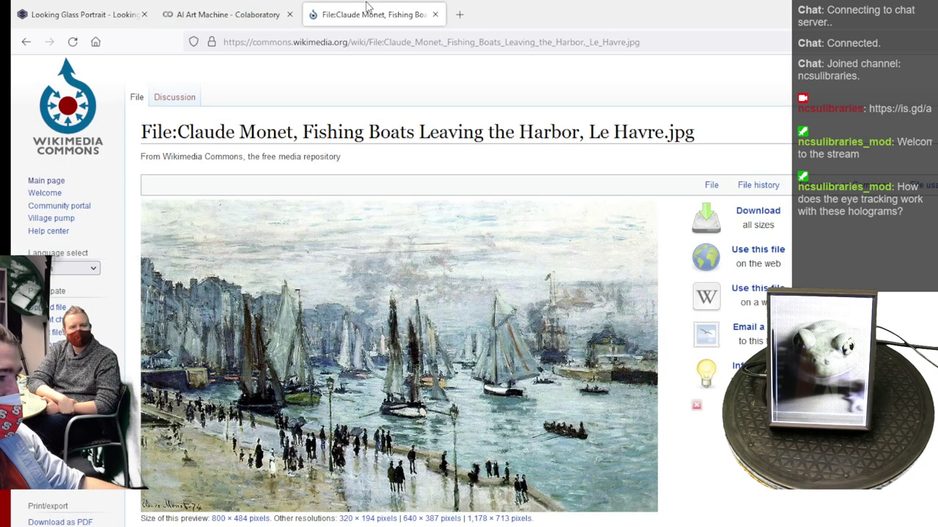
{"action": "left_click", "coordinate": [274, 14]}
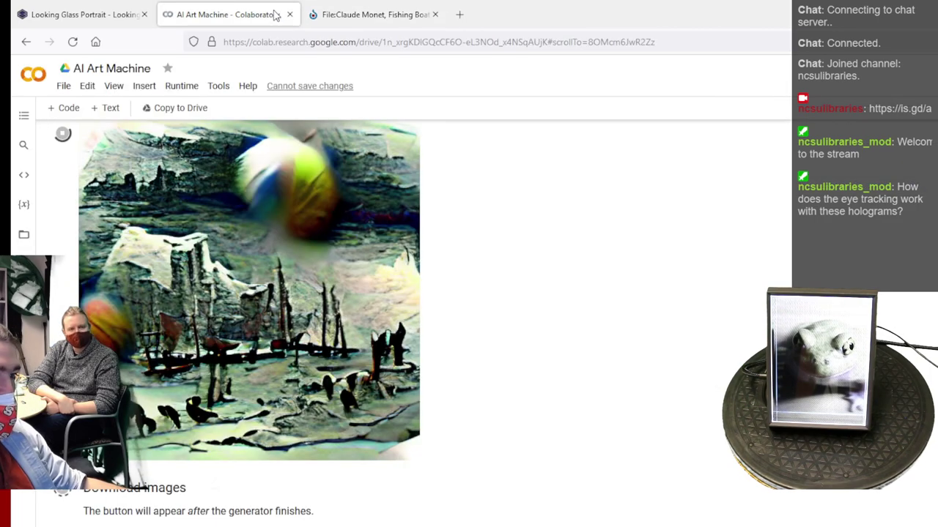
{"action": "left_click", "coordinate": [374, 6]}
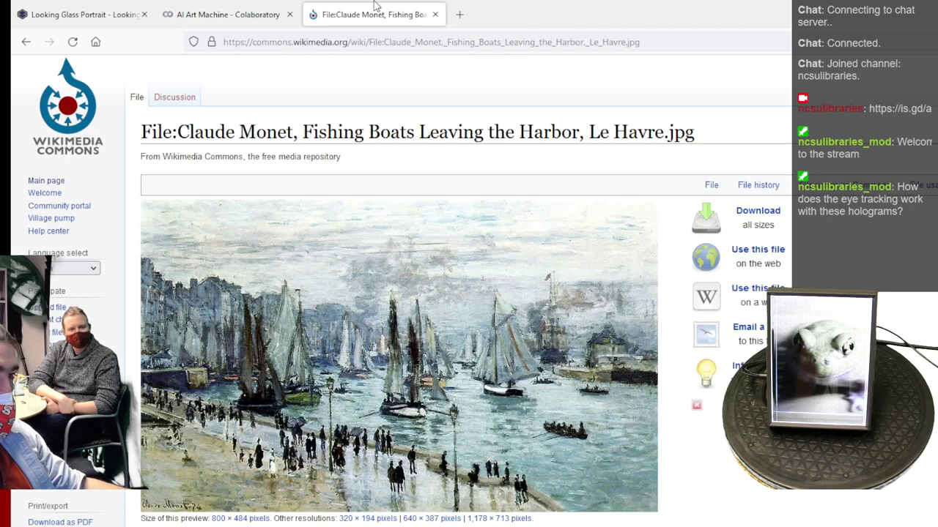
{"action": "left_click", "coordinate": [242, 9]}
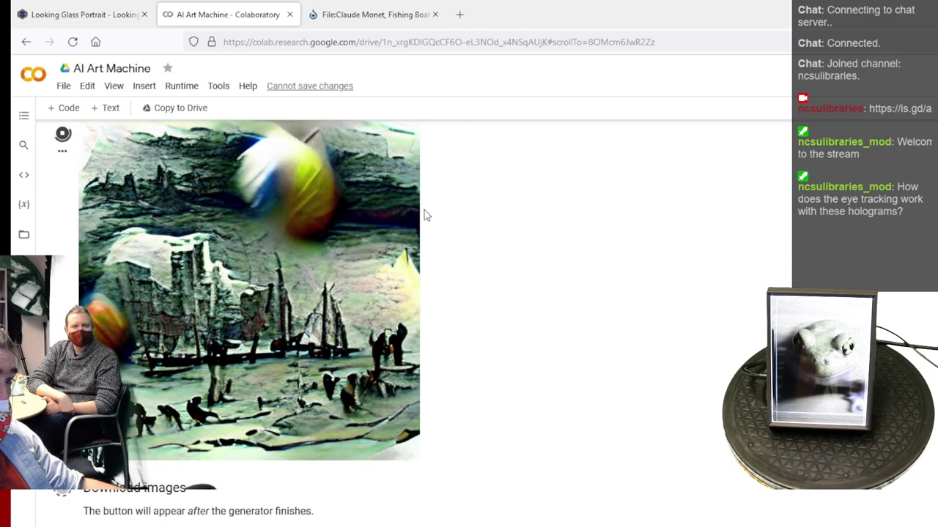
{"action": "scroll", "coordinate": [424, 211], "scroll_direction": "up", "scroll_amount": 1}
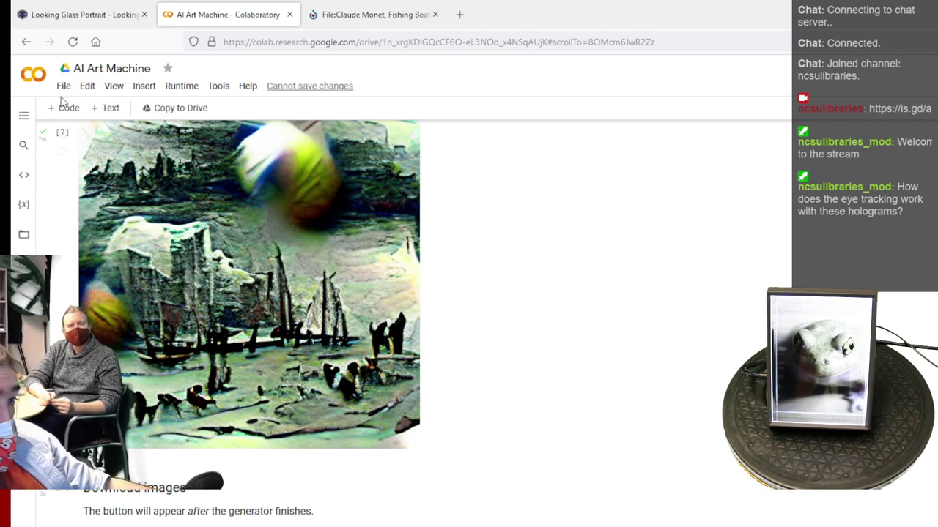
{"action": "left_click", "coordinate": [166, 229]}
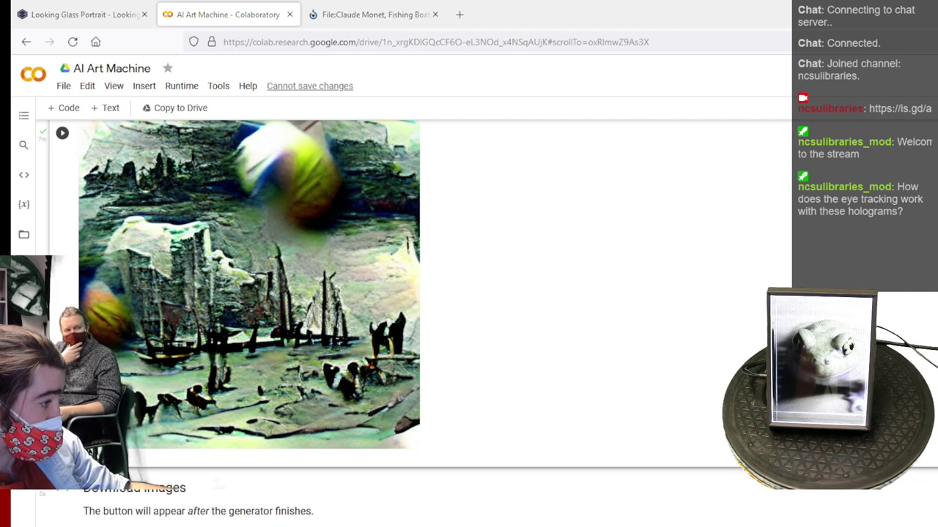
Switch to Blender and delete all the default objects from the scene
{"action": "key", "text": "alt+Tab"}
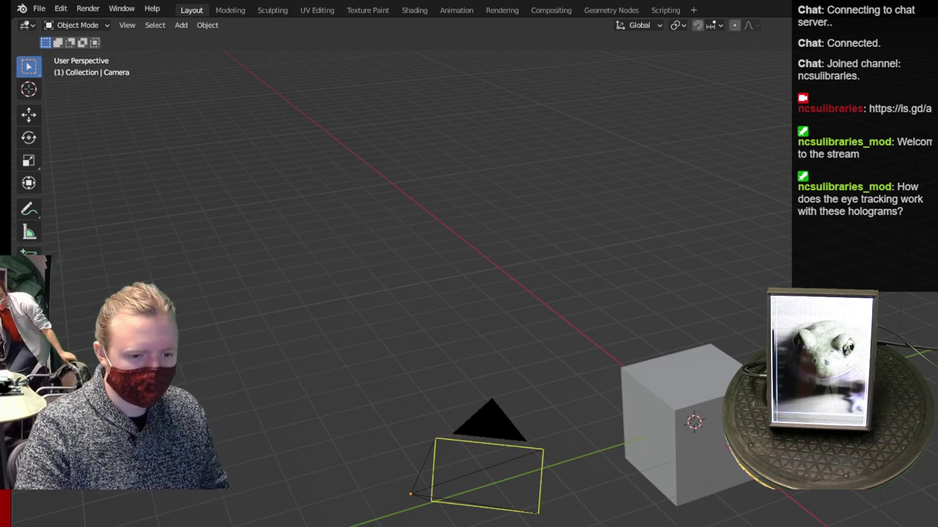
{"action": "middle_click_drag", "start_coordinate": [872, 526], "coordinate": [578, 447]}
{"action": "middle_click_drag", "start_coordinate": [866, 29], "coordinate": [705, 273]}
{"action": "left_click_drag", "start_coordinate": [705, 270], "coordinate": [316, 526]}
{"action": "key", "text": "x"}
{"action": "left_click", "coordinate": [399, 494]}
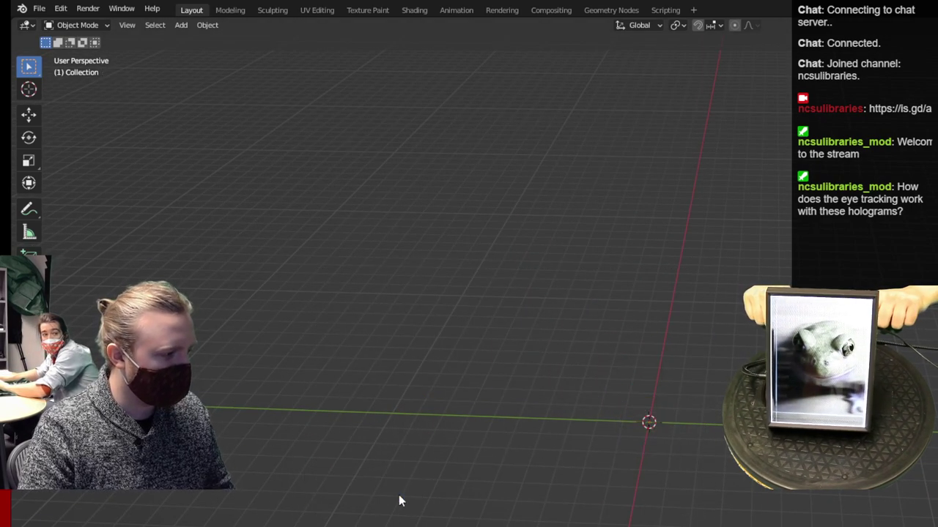
{"action": "left_click", "coordinate": [38, 10]}
{"action": "mouse_move", "coordinate": [68, 180]}
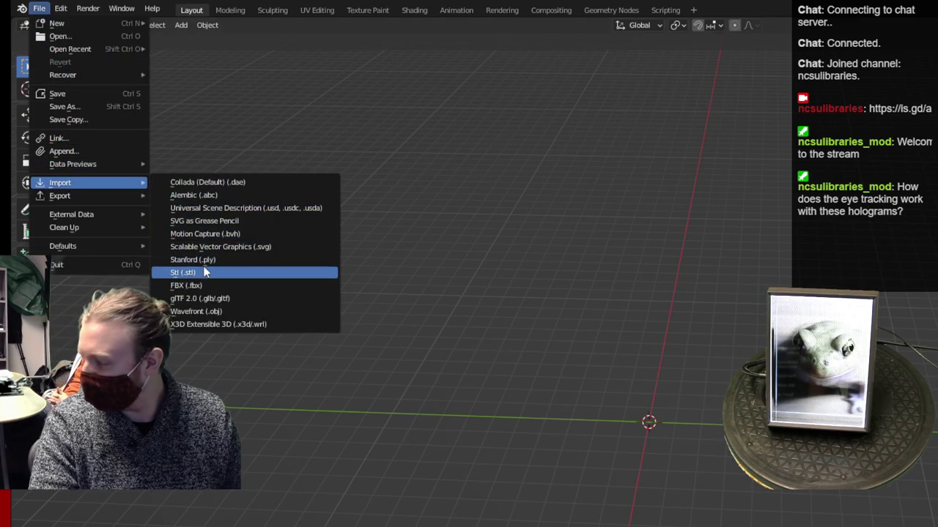
{"action": "left_click", "coordinate": [199, 302]}
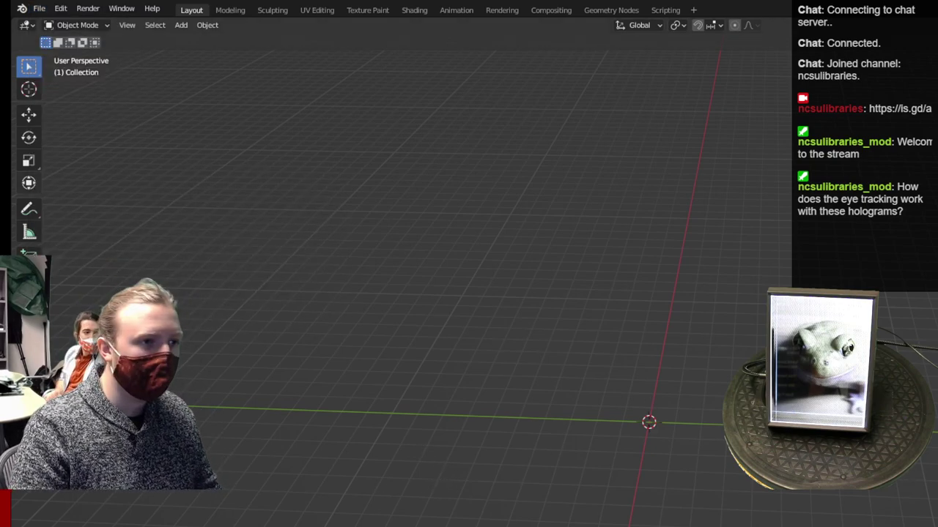
{"action": "left_click", "coordinate": [38, 8]}
{"action": "mouse_move", "coordinate": [61, 204]}
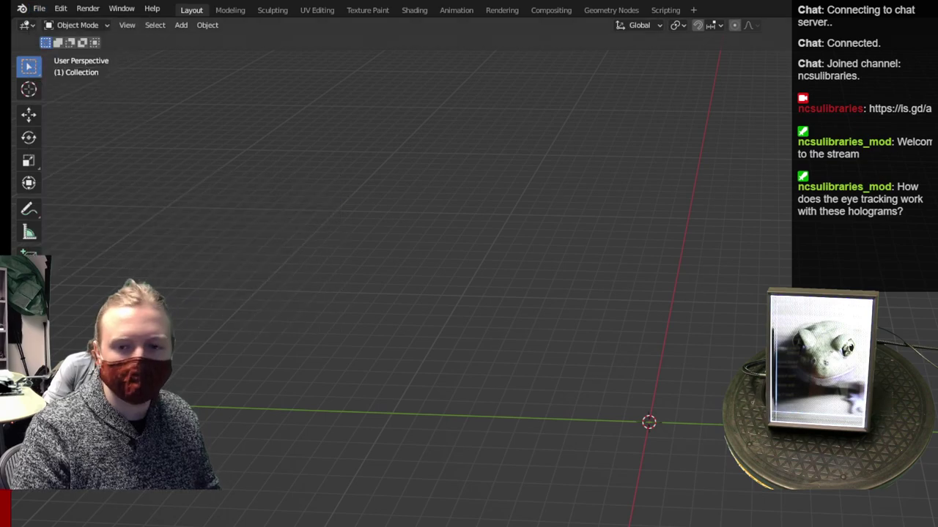
{"action": "right_click", "coordinate": [608, 384]}
Add a mesh plane at the scene origin
{"action": "middle_click_drag", "start_coordinate": [627, 421], "coordinate": [655, 422]}
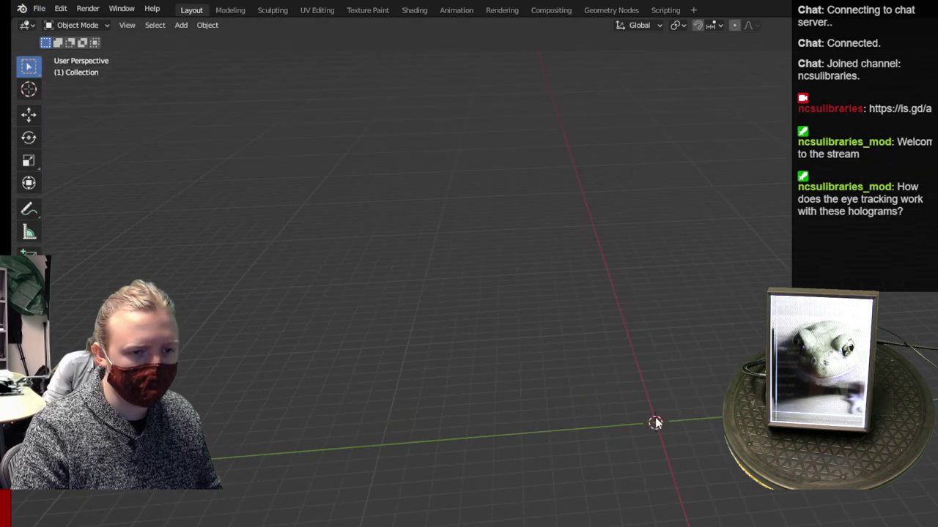
{"action": "key", "text": "shift+a"}
{"action": "left_click", "coordinate": [707, 419]}
{"action": "scroll", "coordinate": [708, 430], "scroll_direction": "up", "scroll_amount": 6}
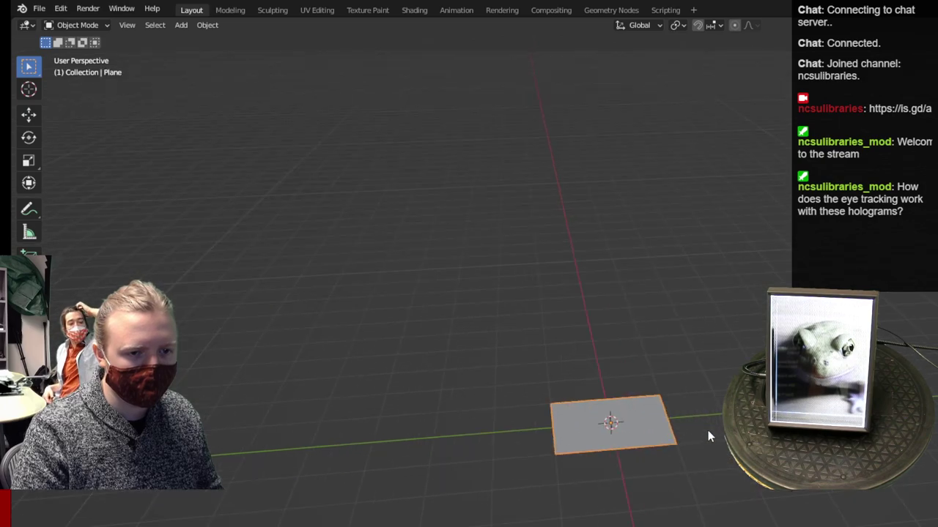
Rotate the plane 90 degrees about the global Y axis and scale it by a factor of 2
{"action": "key", "text": "r"}
{"action": "key", "text": "y"}
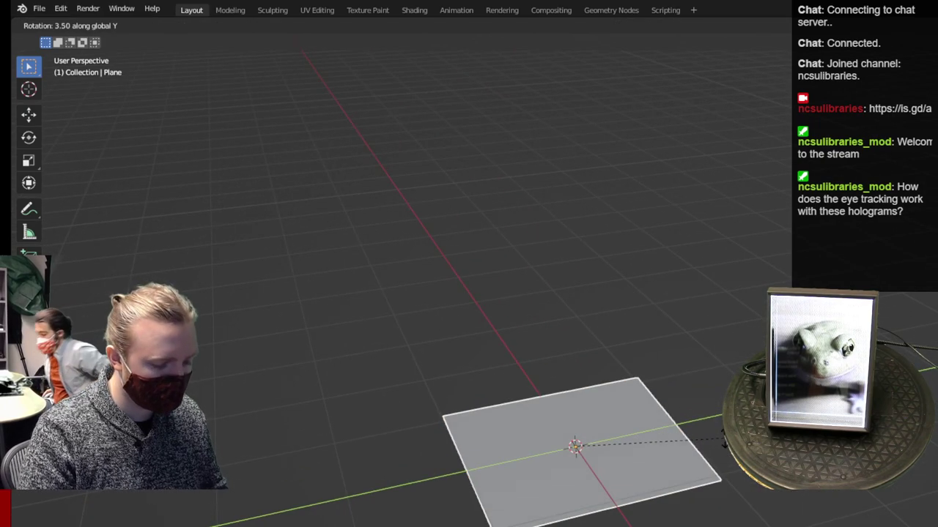
{"action": "type", "text": "90"}
{"action": "key", "text": "Return"}
{"action": "scroll", "coordinate": [666, 423], "scroll_direction": "down", "scroll_amount": 3}
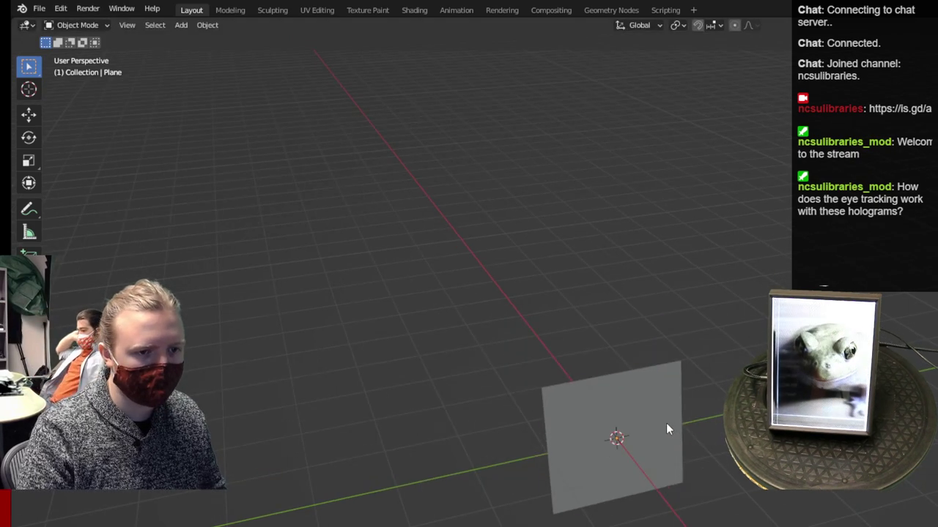
{"action": "type", "text": "s2"}
{"action": "key", "text": "Return"}
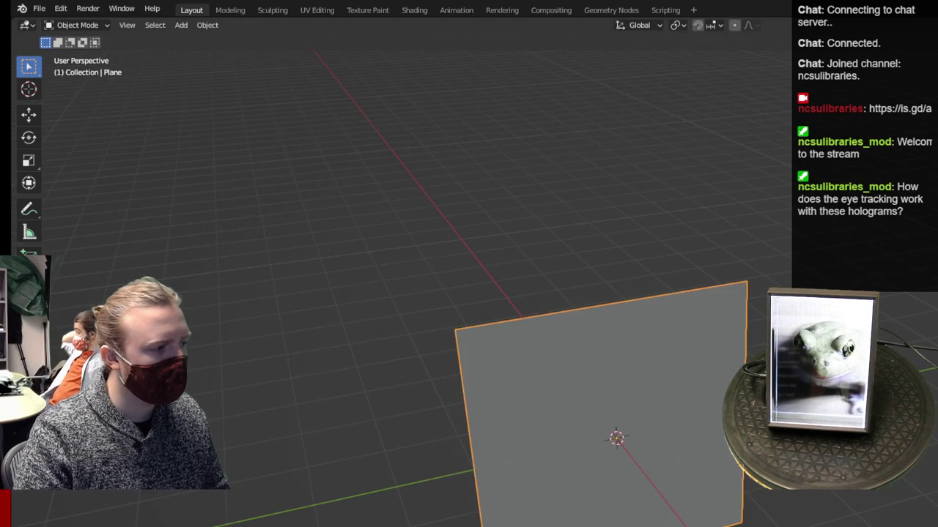
Open the Shading workspace with the upright plane still selected
{"action": "middle_click_drag", "start_coordinate": [553, 490], "coordinate": [425, 408]}
{"action": "middle_click_drag", "start_coordinate": [747, 482], "coordinate": [716, 449]}
{"action": "middle_click_drag", "start_coordinate": [665, 430], "coordinate": [690, 444]}
{"action": "scroll", "coordinate": [690, 444], "scroll_direction": "up", "scroll_amount": 2}
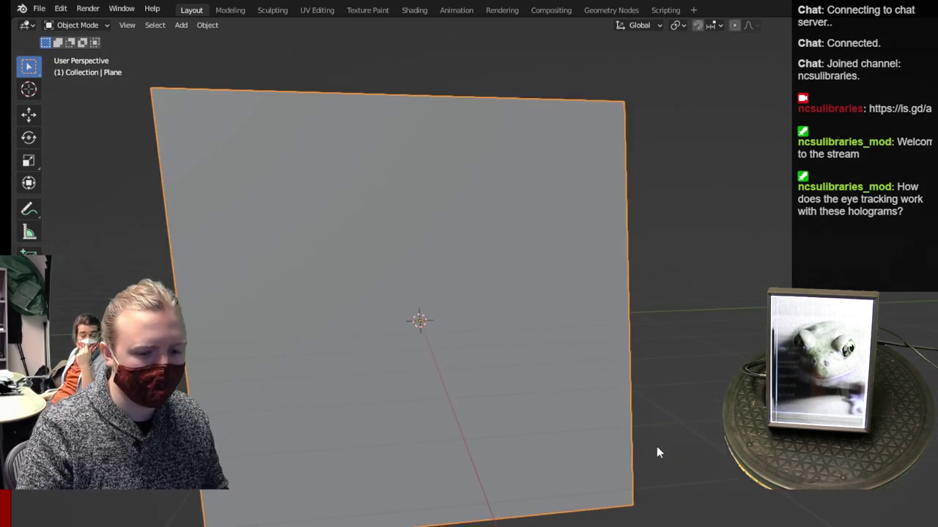
{"action": "scroll", "coordinate": [674, 456], "scroll_direction": "down", "scroll_amount": 2}
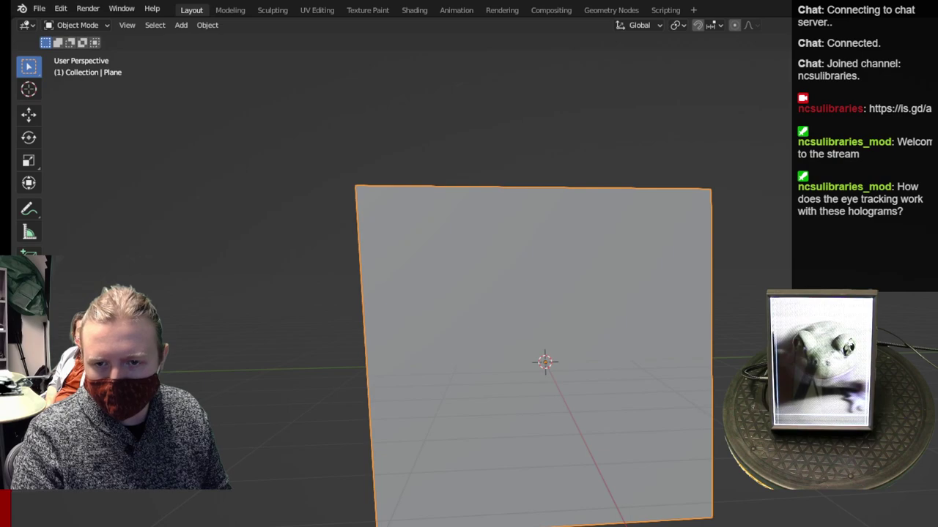
{"action": "right_click", "coordinate": [444, 260]}
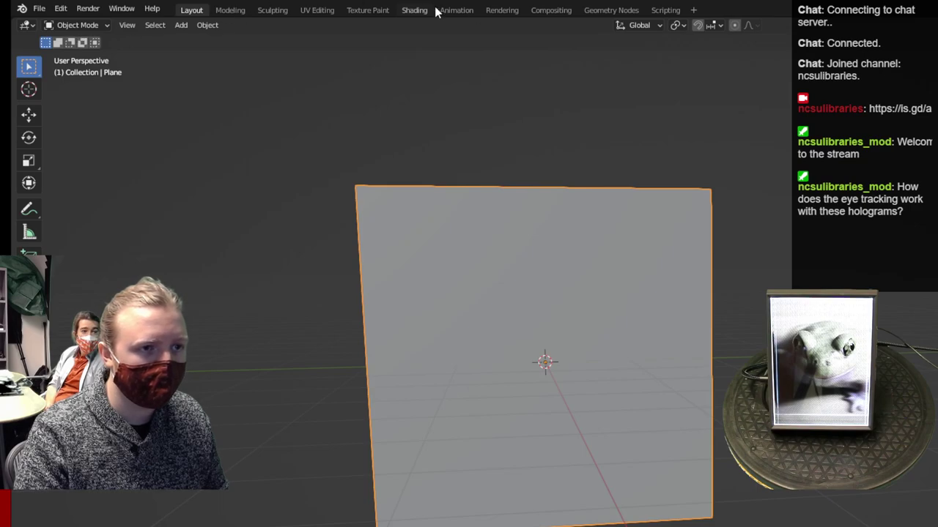
{"action": "left_click", "coordinate": [416, 10]}
Resize the 3D viewport and the shader editor so the plane and the node area share the workspace
{"action": "middle_click_drag", "start_coordinate": [783, 314], "coordinate": [615, 303], "text": "shift"}
{"action": "middle_click_drag", "start_coordinate": [694, 298], "coordinate": [745, 291]}
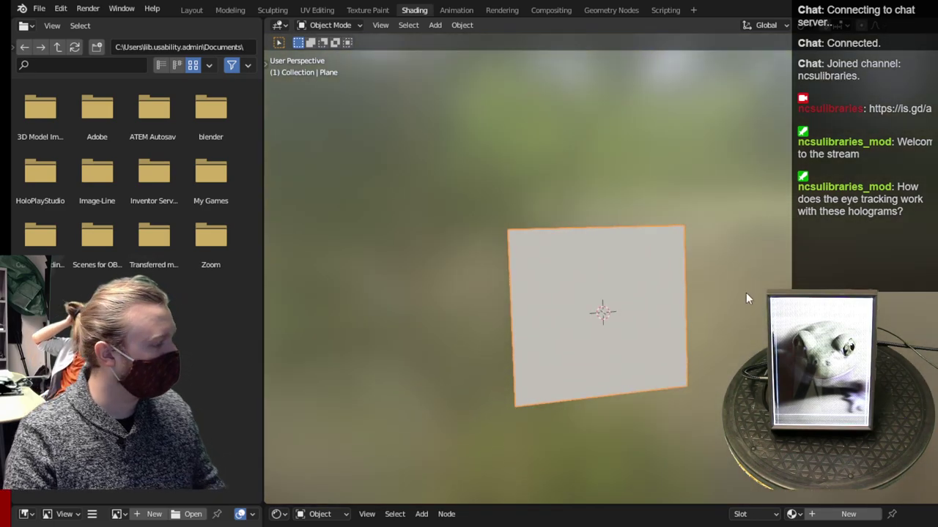
{"action": "middle_click_drag", "start_coordinate": [637, 270], "coordinate": [582, 264]}
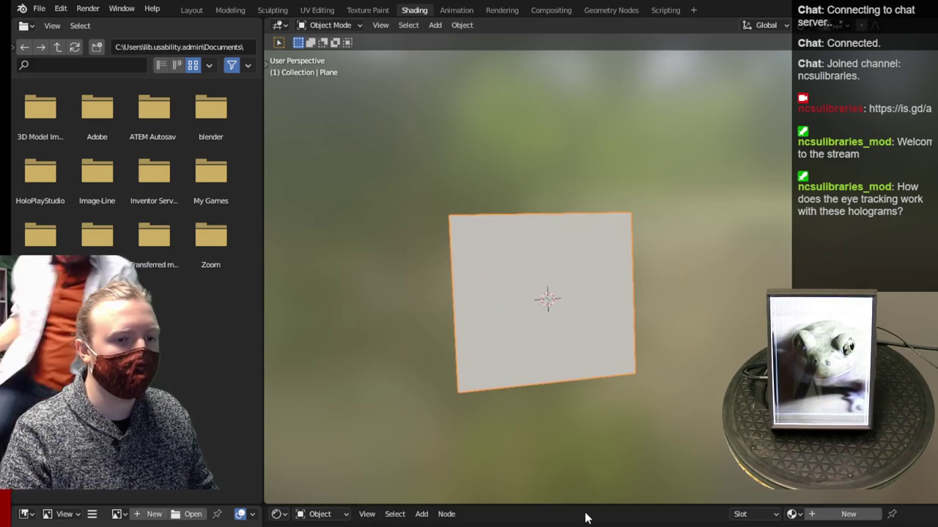
{"action": "left_click_drag", "start_coordinate": [582, 504], "coordinate": [600, 258]}
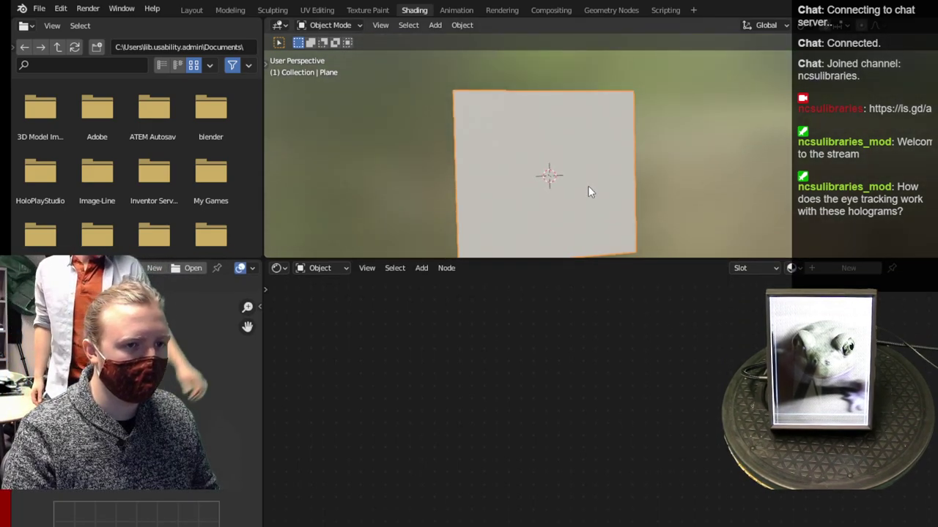
{"action": "middle_click_drag", "start_coordinate": [588, 187], "coordinate": [592, 160], "text": "shift"}
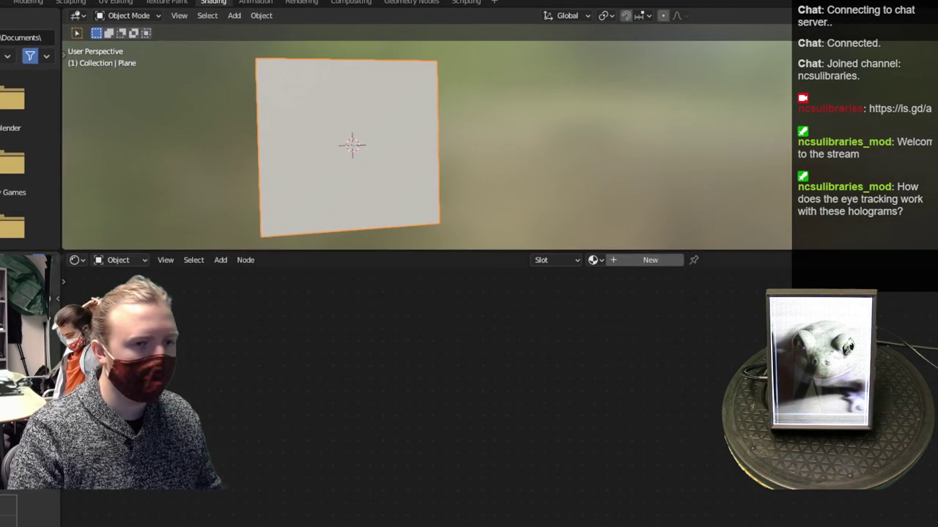
{"action": "left_click_drag", "start_coordinate": [741, 250], "coordinate": [734, 319]}
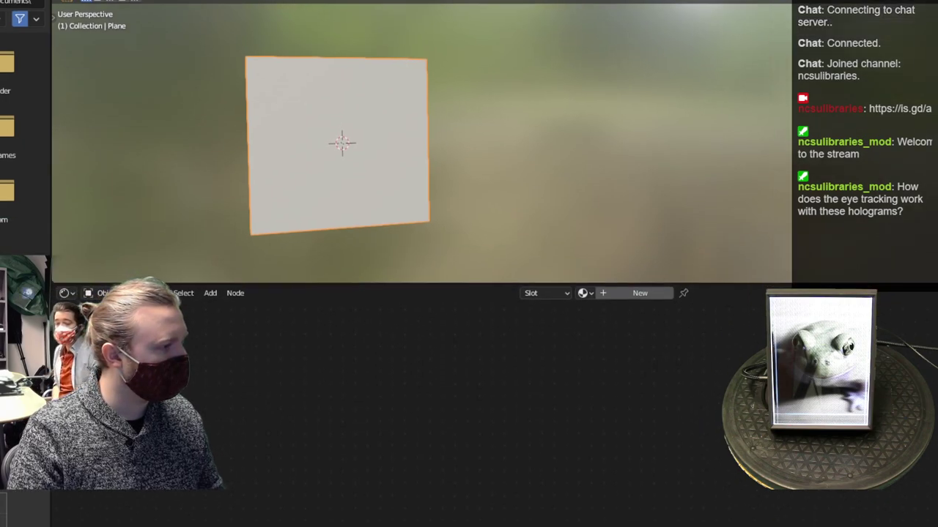
Create a new node-based material for the plane
{"action": "right_click", "coordinate": [424, 398]}
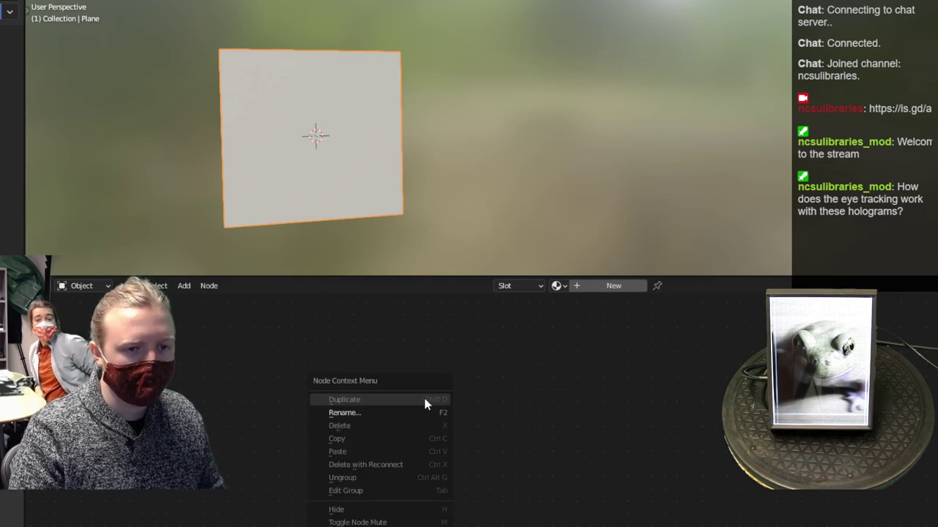
{"action": "left_click", "coordinate": [582, 286]}
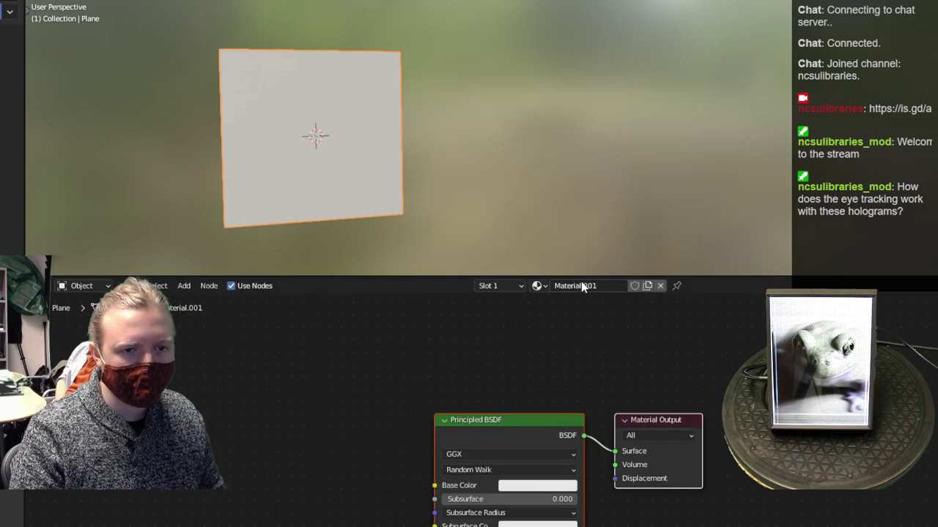
{"action": "middle_click_drag", "start_coordinate": [245, 472], "coordinate": [144, 412]}
{"action": "middle_click_drag", "start_coordinate": [314, 523], "coordinate": [388, 526]}
{"action": "middle_click_drag", "start_coordinate": [243, 430], "coordinate": [350, 454]}
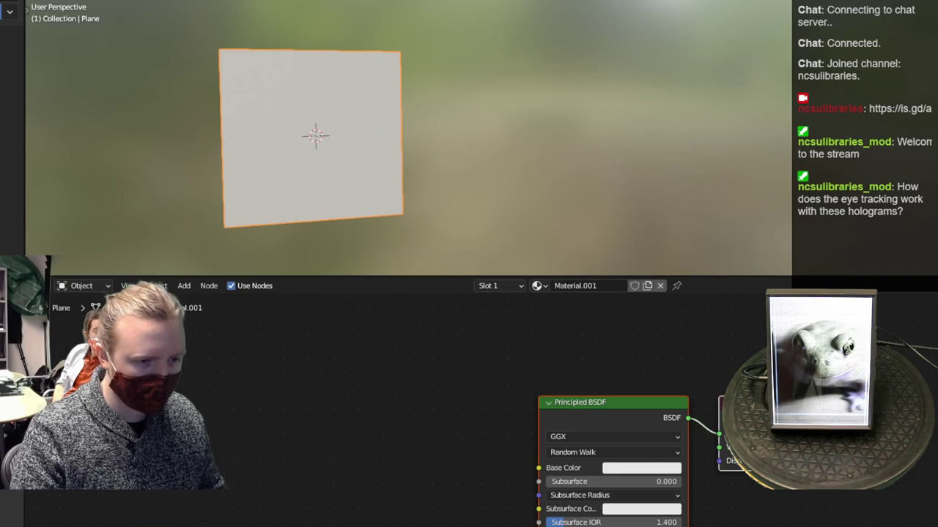
Add an Image Texture node using MonetIcebergs.png and connect its Color output to the Principled BSDF's Base Color
{"action": "key", "text": "Return"}
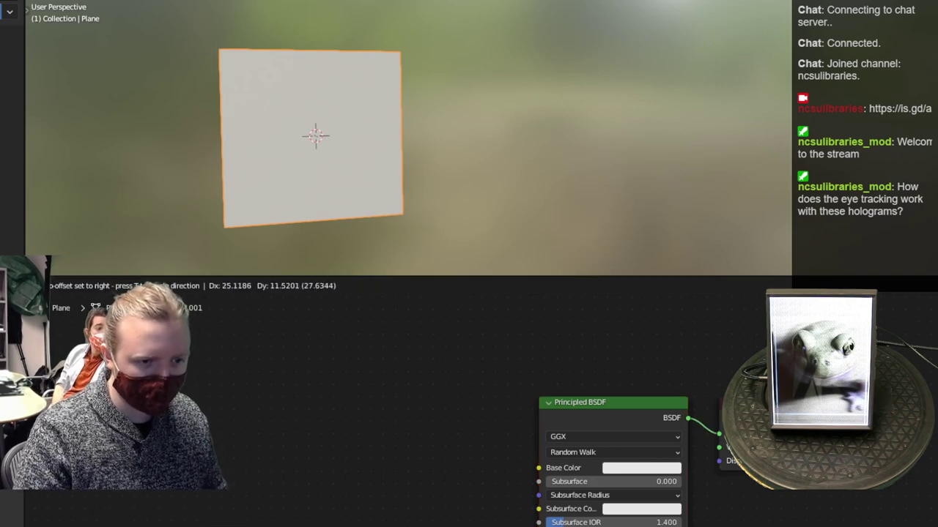
{"action": "left_click", "coordinate": [331, 439]}
{"action": "left_click", "coordinate": [276, 508]}
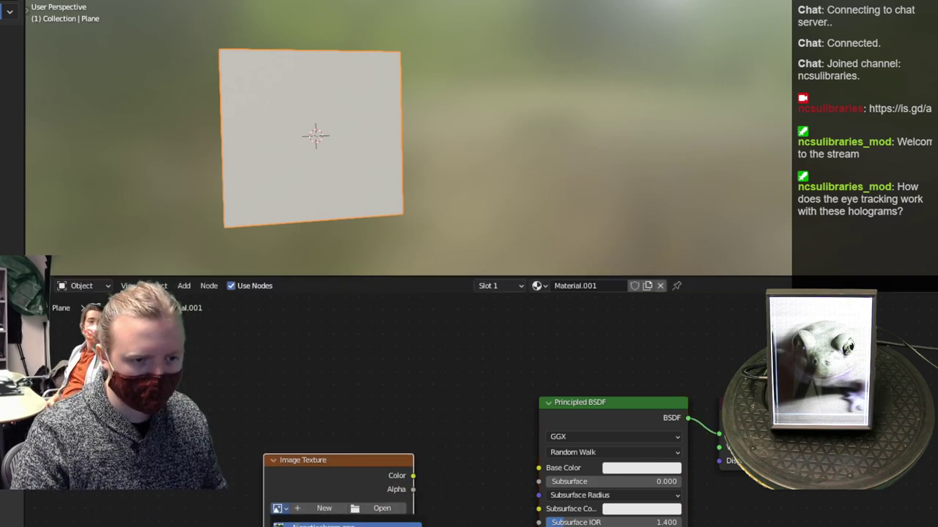
{"action": "left_click", "coordinate": [322, 525]}
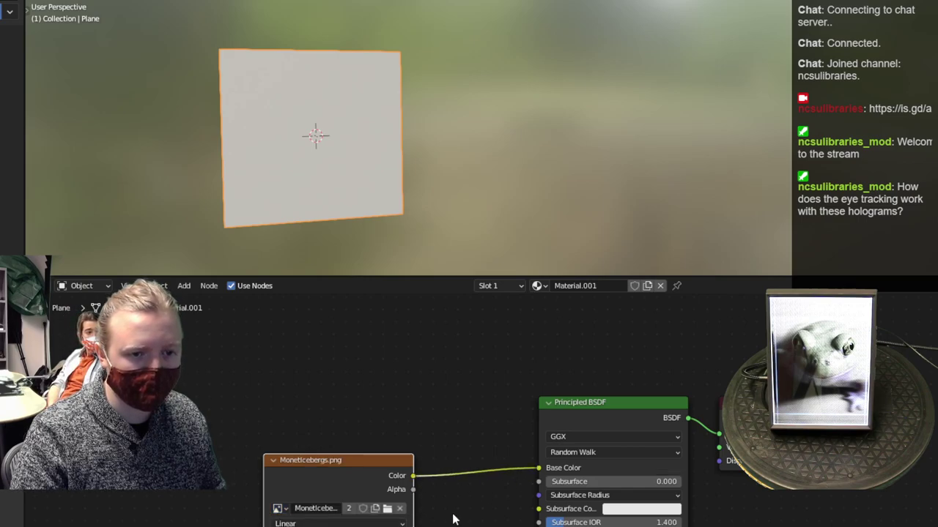
{"action": "left_click_drag", "start_coordinate": [349, 466], "coordinate": [337, 452]}
Rotate the textured plane 90 degrees about the global X axis
{"action": "middle_click_drag", "start_coordinate": [271, 266], "coordinate": [345, 129]}
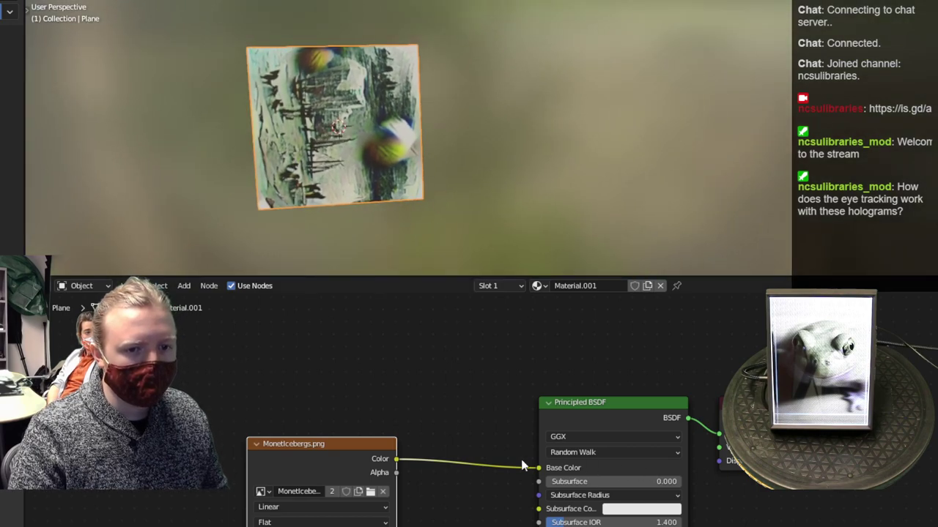
{"action": "type", "text": "rx90"}
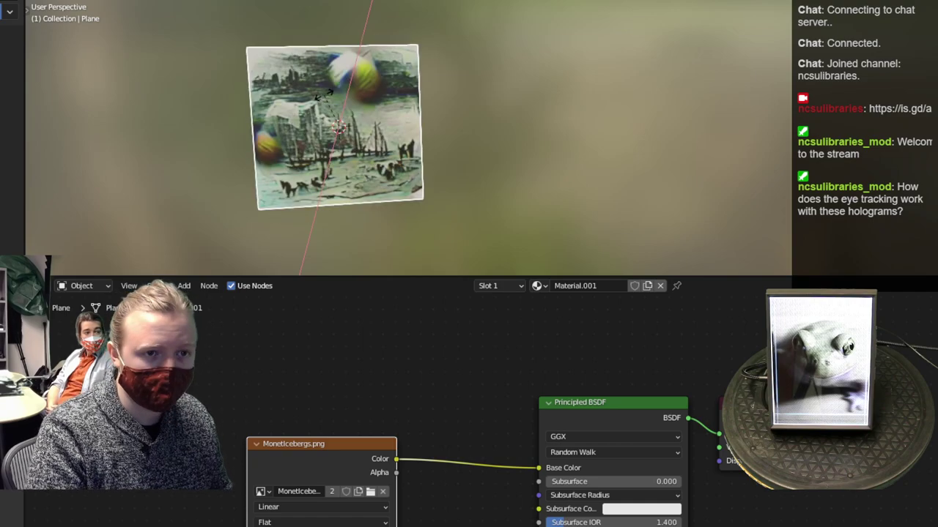
{"action": "key", "text": "Return"}
Move the image texture node well away from the Principled BSDF to make room between them
{"action": "middle_click_drag", "start_coordinate": [422, 108], "coordinate": [473, 99], "text": "shift"}
{"action": "middle_click_drag", "start_coordinate": [444, 345], "coordinate": [502, 335]}
{"action": "scroll", "coordinate": [427, 389], "scroll_direction": "up", "scroll_amount": 1}
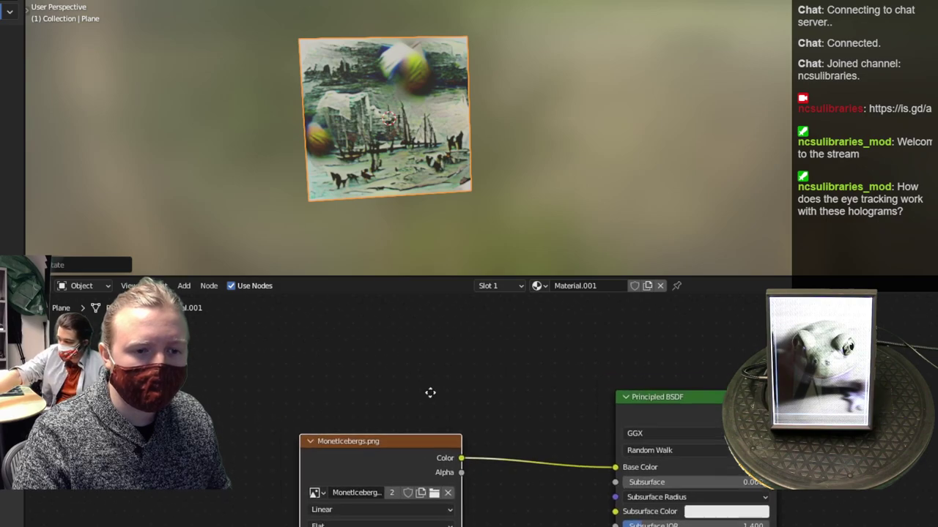
{"action": "left_click_drag", "start_coordinate": [422, 448], "coordinate": [504, 437]}
{"action": "middle_click_drag", "start_coordinate": [675, 445], "coordinate": [675, 477]}
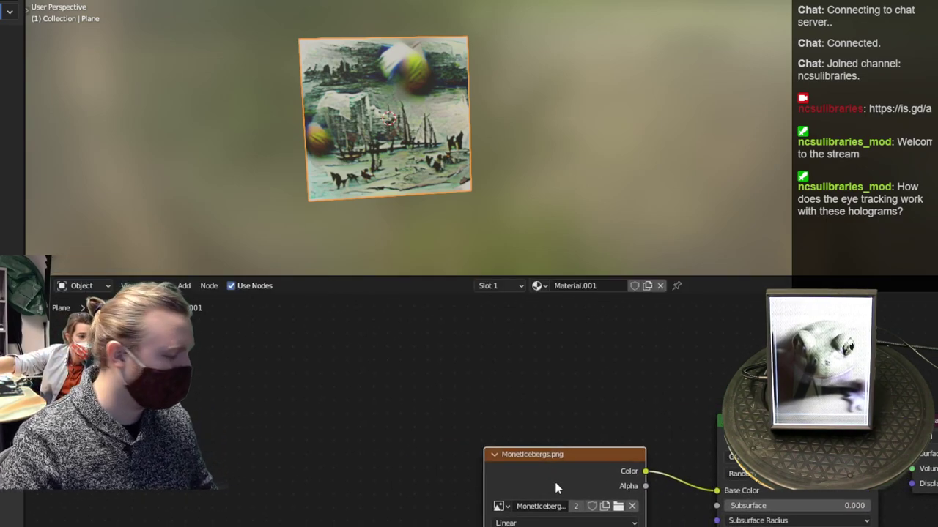
{"action": "middle_click_drag", "start_coordinate": [525, 429], "coordinate": [621, 477]}
{"action": "left_click_drag", "start_coordinate": [621, 477], "coordinate": [90, 511]}
Add a ColorRamp node between the image texture and the Principled BSDF
{"action": "left_click_drag", "start_coordinate": [239, 495], "coordinate": [319, 479]}
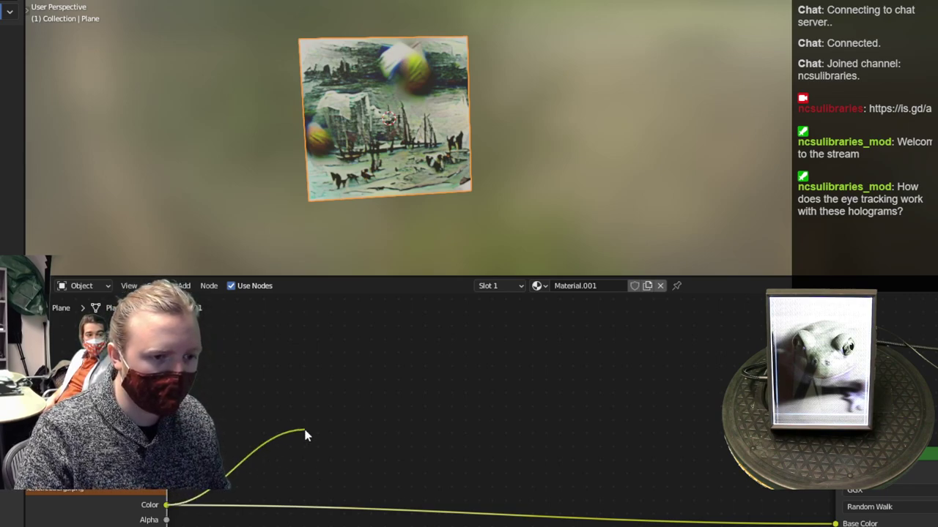
{"action": "left_click_drag", "start_coordinate": [306, 435], "coordinate": [303, 435]}
{"action": "right_click", "coordinate": [322, 449]}
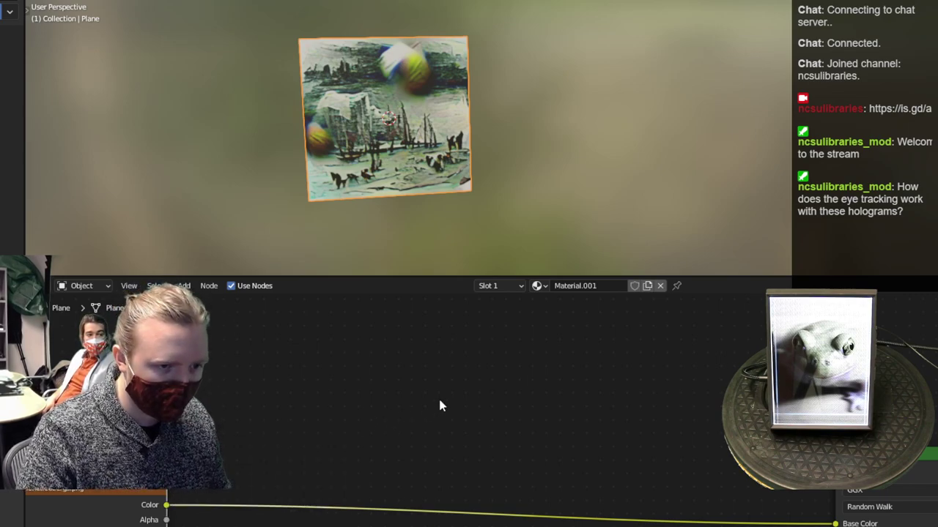
{"action": "key", "text": "shift+a"}
{"action": "key", "text": "c"}
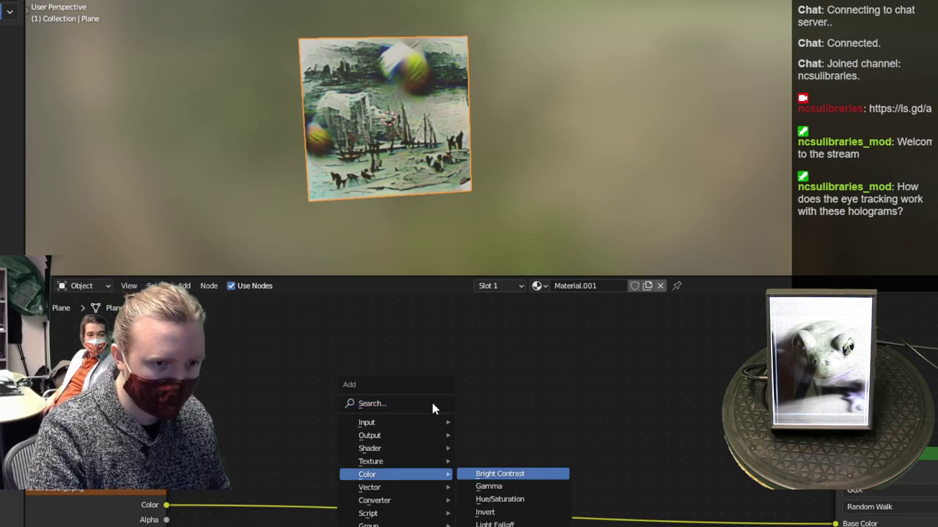
{"action": "key", "text": "l"}
{"action": "key", "text": "Escape"}
{"action": "key", "text": "shift+a"}
{"action": "left_click", "coordinate": [293, 375]}
{"action": "type", "text": "color"}
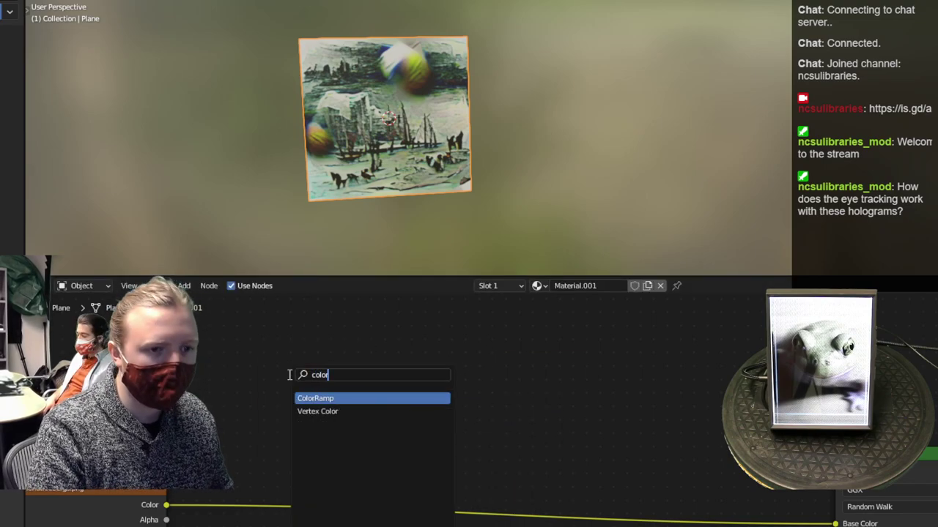
{"action": "key", "text": "Return"}
{"action": "left_click", "coordinate": [304, 329]}
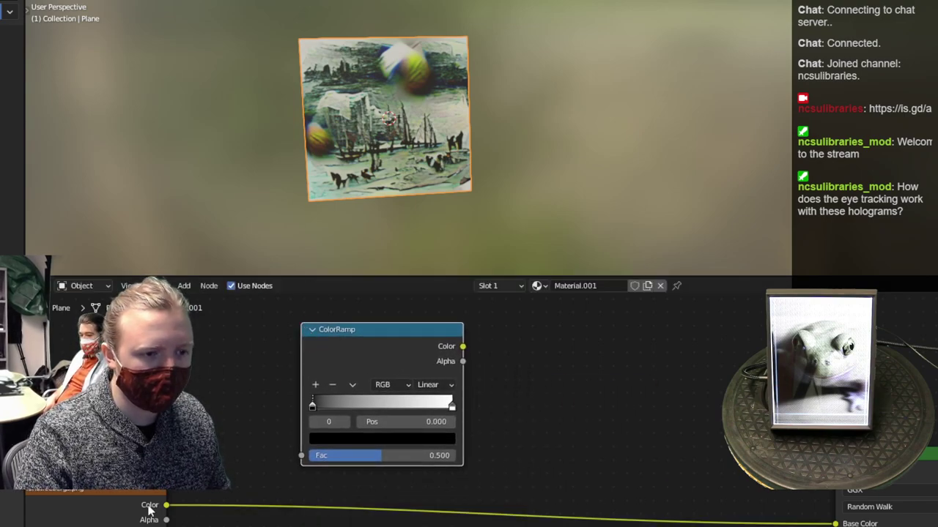
Route the image texture's Color into the ColorRamp's Fac and the ramp's Color output into Base Color
{"action": "left_click_drag", "start_coordinate": [165, 511], "coordinate": [269, 472]}
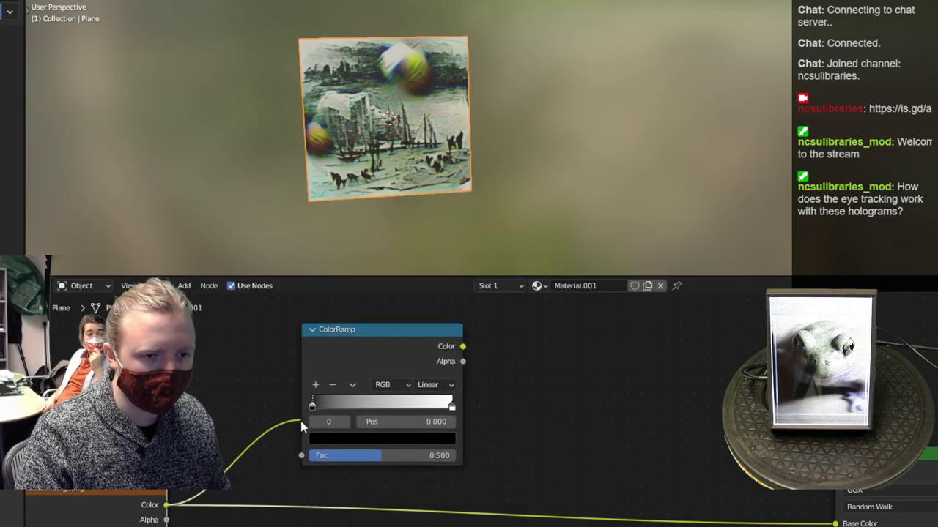
{"action": "left_click_drag", "start_coordinate": [300, 459], "coordinate": [301, 456]}
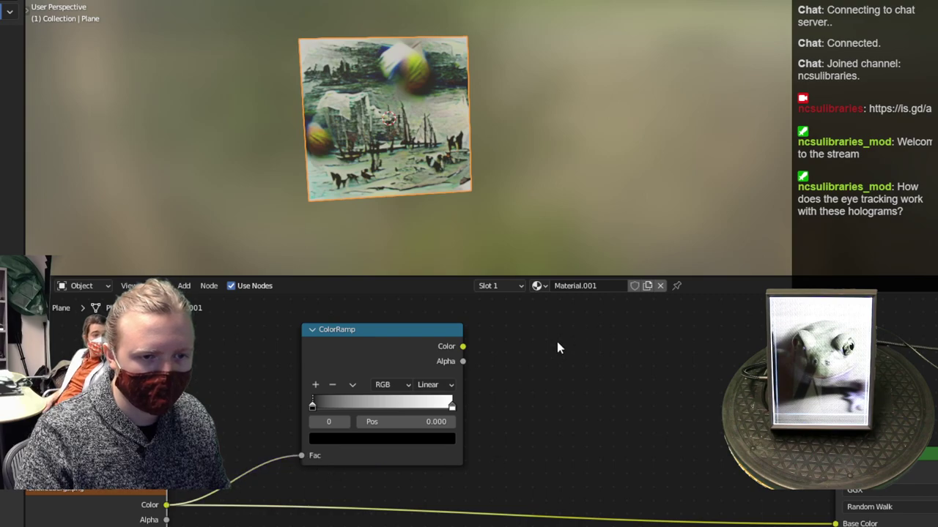
{"action": "left_click_drag", "start_coordinate": [626, 421], "coordinate": [835, 524]}
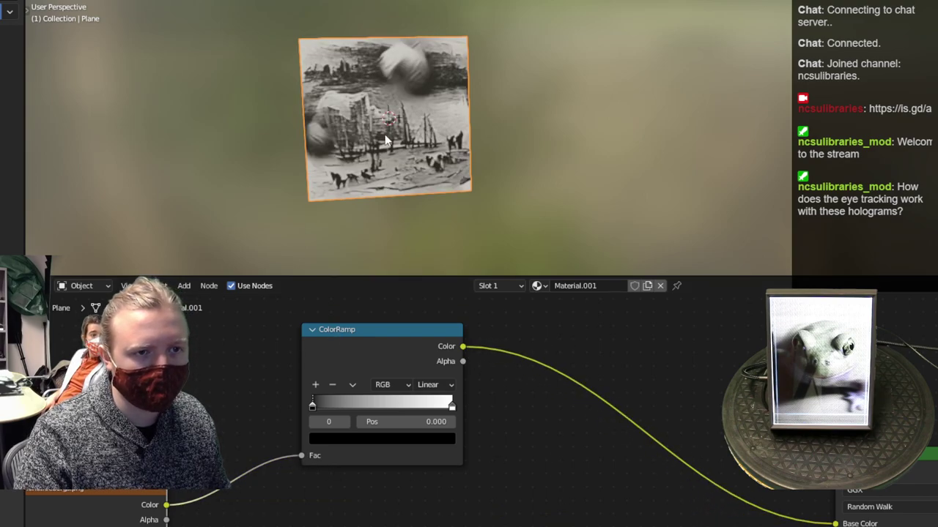
Try different positions for the ColorRamp's black and white stops
{"action": "mouse_move", "coordinate": [311, 408]}
{"action": "left_mouse_down"}
{"action": "mouse_move", "coordinate": [331, 424]}
{"action": "mouse_move", "coordinate": [372, 416]}
{"action": "mouse_move", "coordinate": [336, 412]}
{"action": "mouse_move", "coordinate": [383, 416]}
{"action": "mouse_move", "coordinate": [304, 415]}
{"action": "left_mouse_up"}
{"action": "mouse_move", "coordinate": [472, 430]}
{"action": "left_mouse_down"}
{"action": "mouse_move", "coordinate": [444, 424]}
{"action": "mouse_move", "coordinate": [458, 428]}
{"action": "left_mouse_up"}
{"action": "mouse_move", "coordinate": [420, 427]}
{"action": "left_mouse_down"}
{"action": "mouse_move", "coordinate": [383, 425]}
{"action": "mouse_move", "coordinate": [469, 425]}
{"action": "left_mouse_up"}
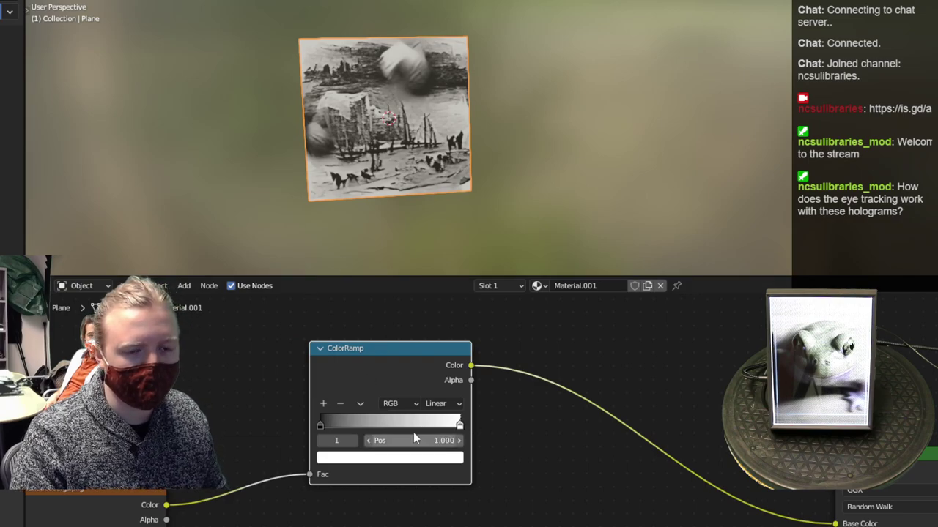
Move the ColorRamp lower and rewire the image texture's Color to feed both the ramp and Base Color directly
{"action": "left_click_drag", "start_coordinate": [407, 378], "coordinate": [412, 399]}
{"action": "key", "text": "space"}
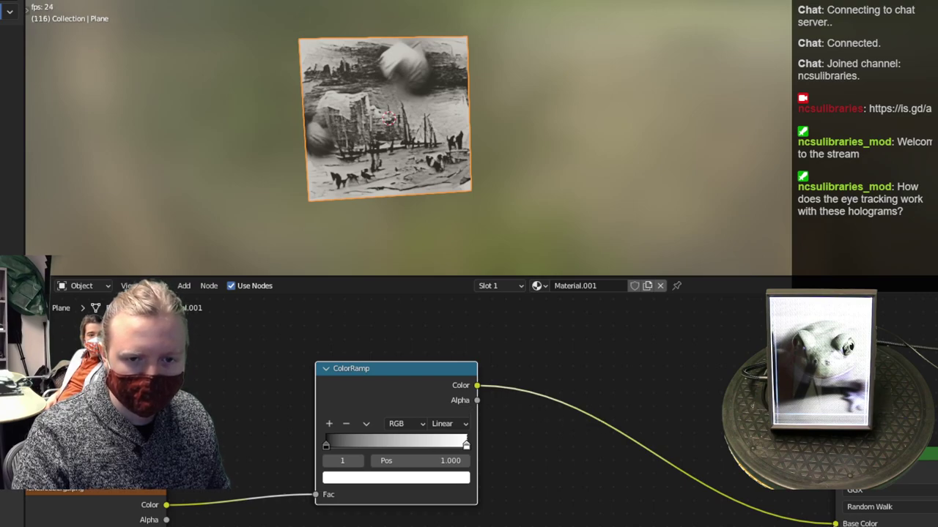
{"action": "left_click_drag", "start_coordinate": [835, 524], "coordinate": [725, 525]}
{"action": "left_click_drag", "start_coordinate": [314, 497], "coordinate": [297, 472]}
{"action": "left_click_drag", "start_coordinate": [370, 413], "coordinate": [361, 526]}
{"action": "middle_click_drag", "start_coordinate": [367, 526], "coordinate": [377, 398]}
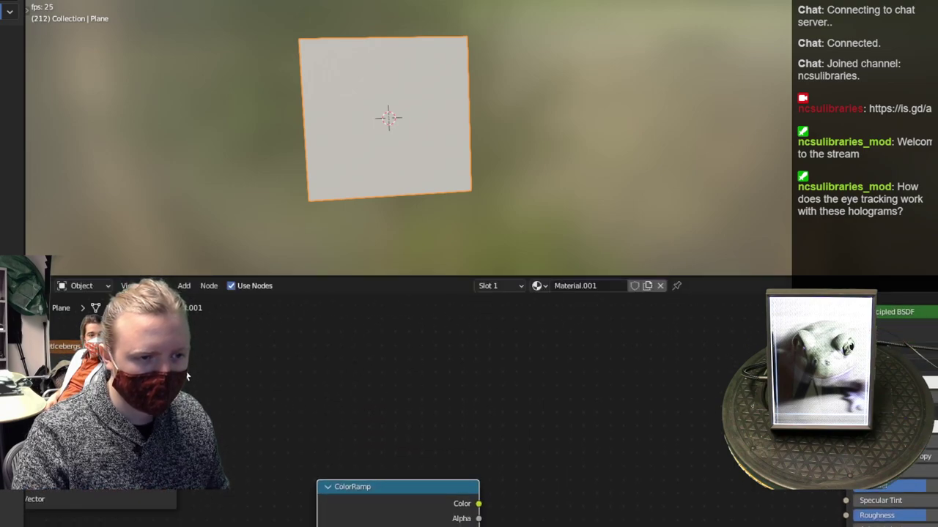
{"action": "left_click_drag", "start_coordinate": [176, 363], "coordinate": [262, 526]}
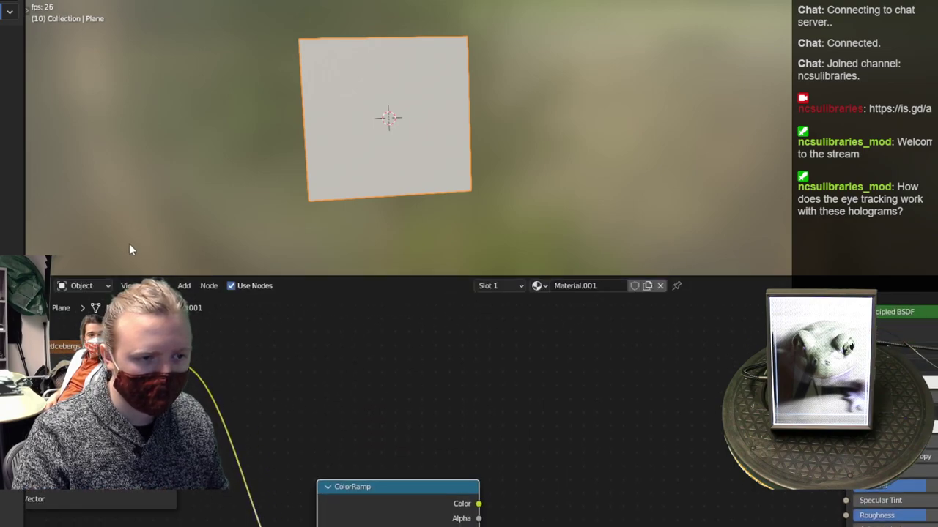
{"action": "left_click_drag", "start_coordinate": [177, 363], "coordinate": [846, 383]}
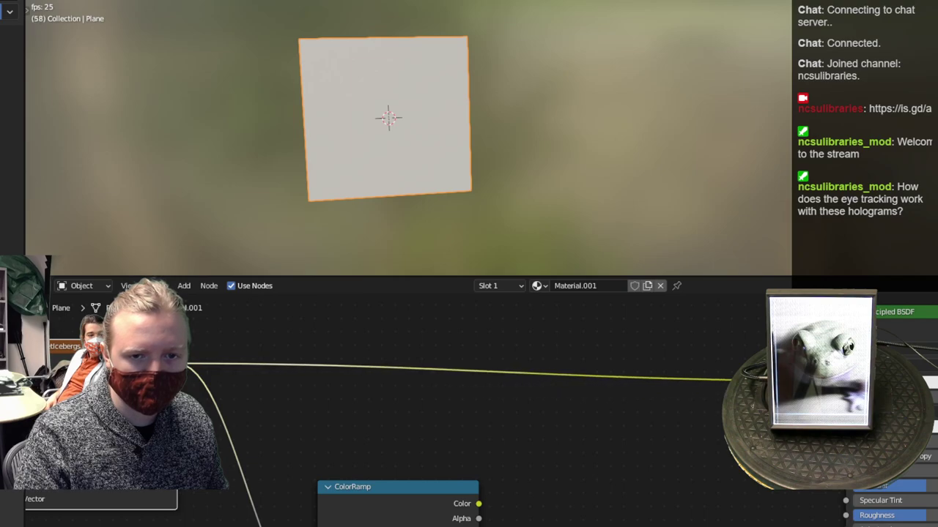
{"action": "key", "text": "shift+a"}
{"action": "left_click", "coordinate": [588, 510]}
{"action": "type", "text": "bump"}
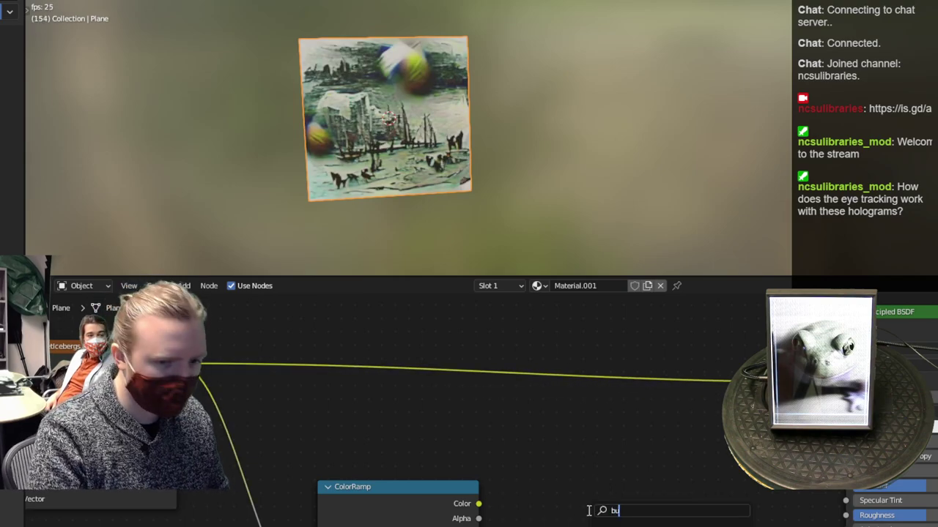
{"action": "key", "text": "Return"}
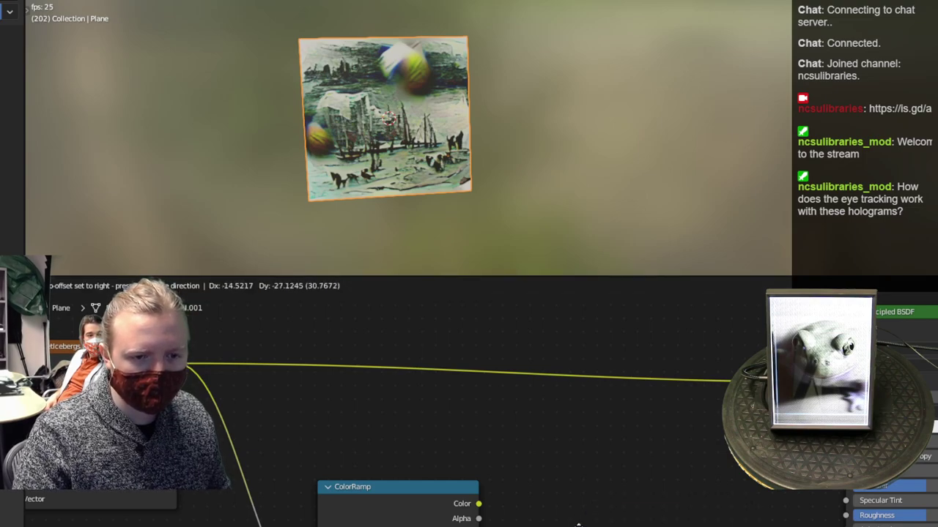
{"action": "left_click", "coordinate": [578, 524]}
{"action": "right_click", "coordinate": [532, 478]}
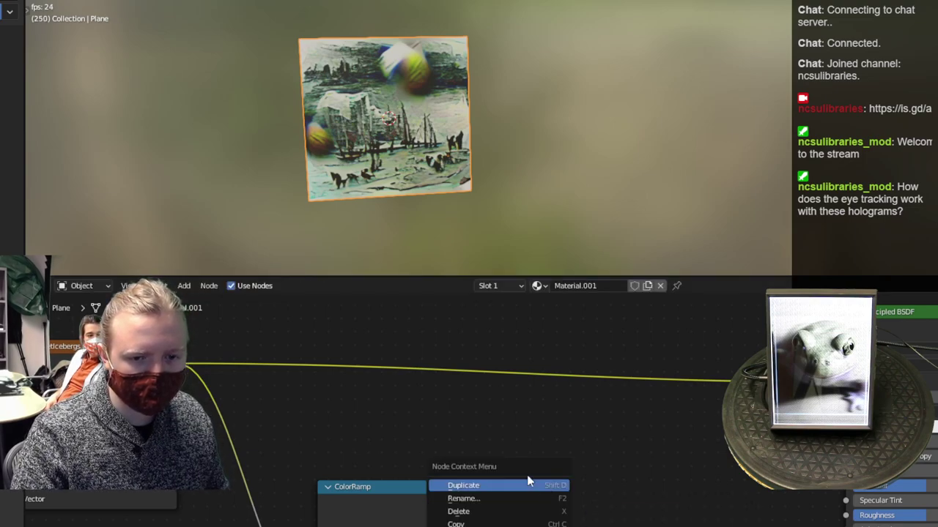
{"action": "left_click", "coordinate": [613, 466]}
{"action": "middle_click_drag", "start_coordinate": [597, 472], "coordinate": [537, 436]}
{"action": "right_click", "coordinate": [558, 498]}
{"action": "left_click", "coordinate": [558, 495]}
{"action": "left_click", "coordinate": [652, 510]}
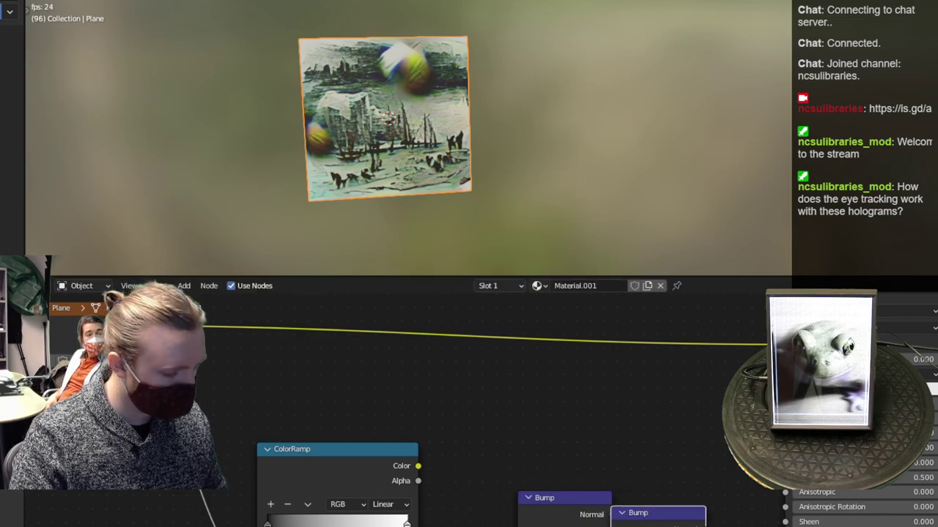
{"action": "key", "text": "x"}
{"action": "left_click", "coordinate": [543, 513]}
{"action": "key", "text": "x"}
Add a Displacement node beside the ColorRamp and connect the ramp's Color output to it
{"action": "key", "text": "shift+a"}
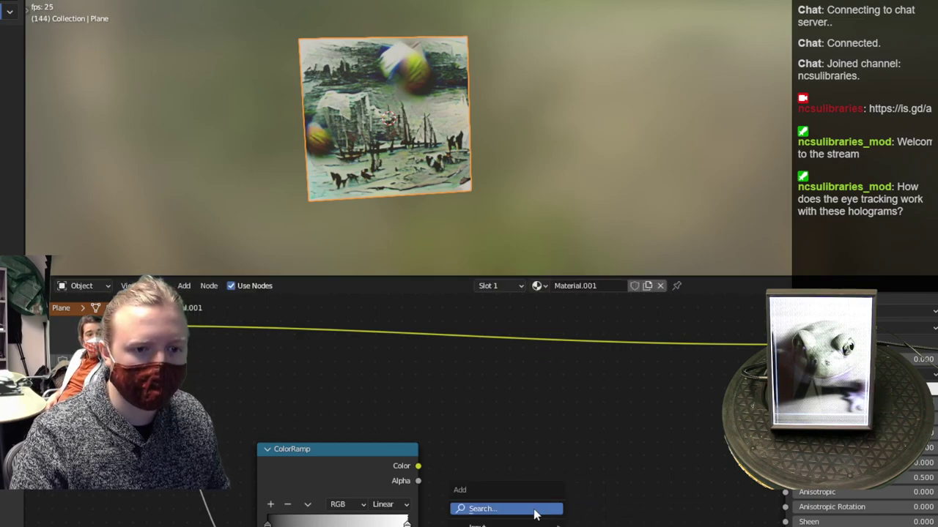
{"action": "left_click", "coordinate": [534, 511]}
{"action": "type", "text": "disp"}
{"action": "key", "text": "Return"}
{"action": "left_click", "coordinate": [535, 511]}
{"action": "left_click_drag", "start_coordinate": [414, 477], "coordinate": [435, 485]}
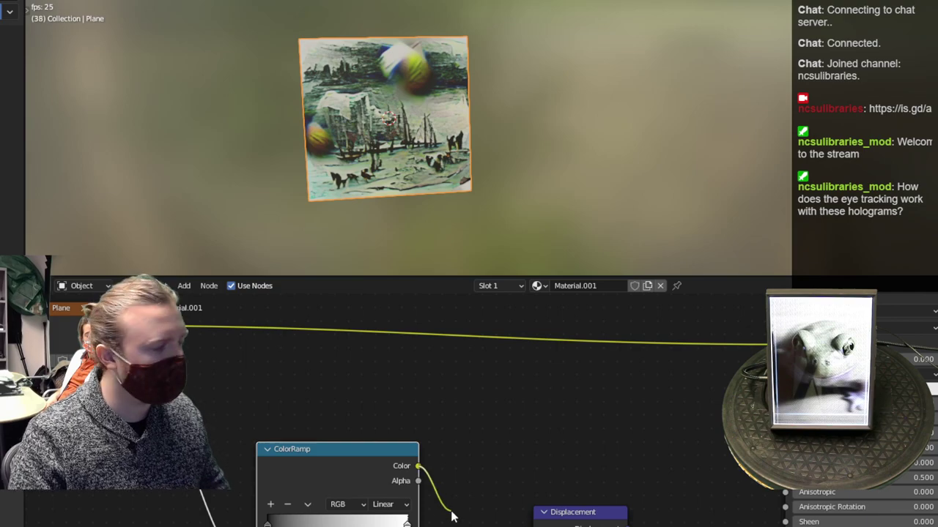
{"action": "left_click_drag", "start_coordinate": [452, 517], "coordinate": [484, 526]}
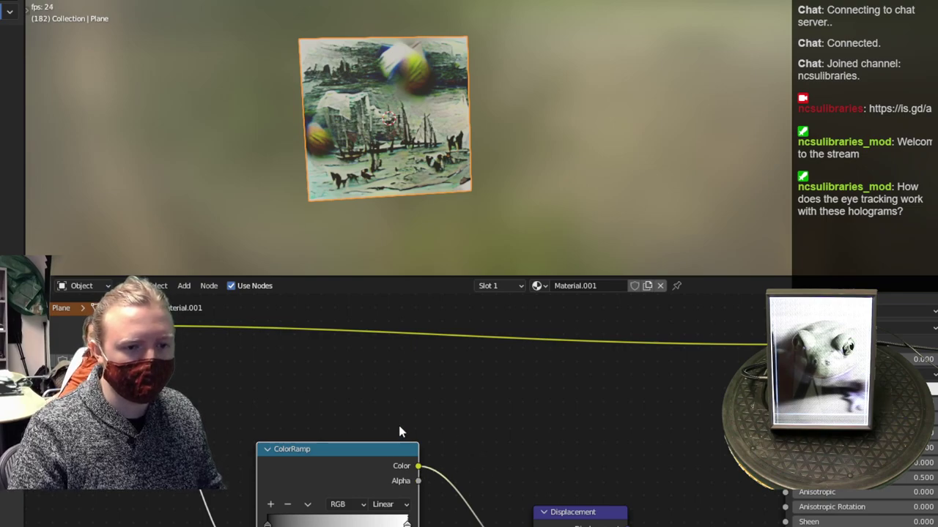
Connect the Displacement node's output to the Material Output's Displacement input and tidy the Displacement and ColorRamp node positions
{"action": "left_click_drag", "start_coordinate": [578, 512], "coordinate": [605, 502]}
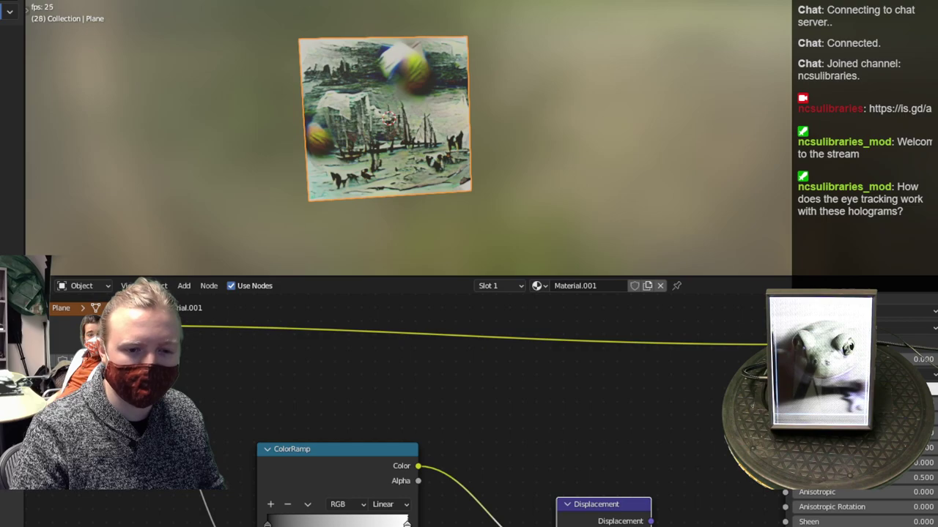
{"action": "middle_click_drag", "start_coordinate": [513, 395], "coordinate": [370, 418]}
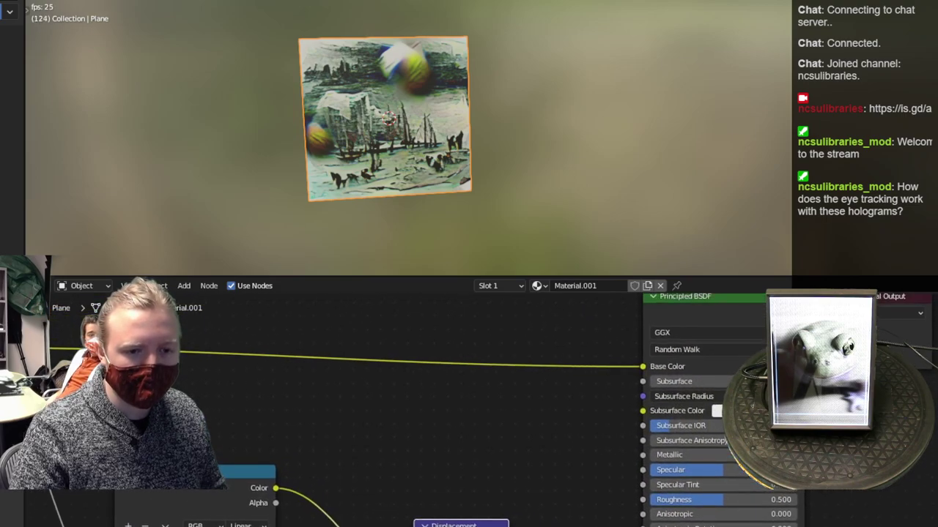
{"action": "left_click_drag", "start_coordinate": [509, 526], "coordinate": [836, 359]}
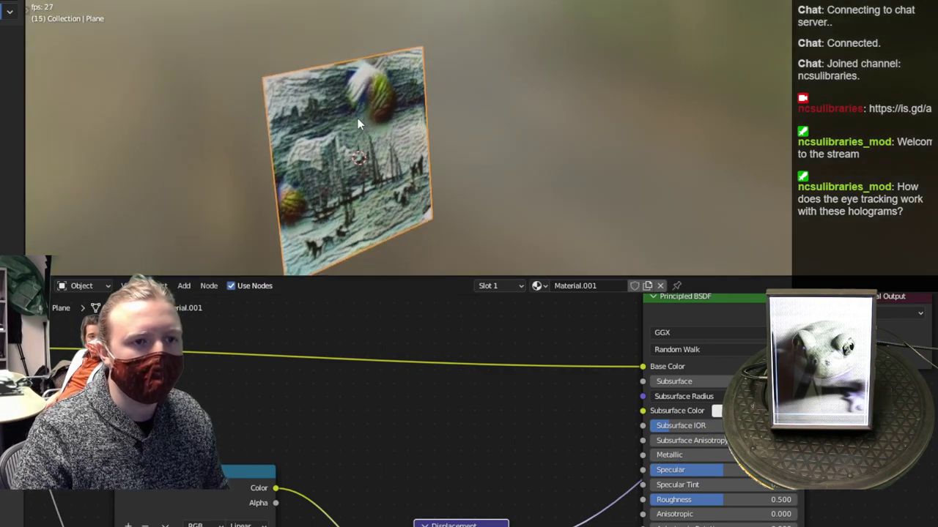
{"action": "right_click", "coordinate": [425, 93]}
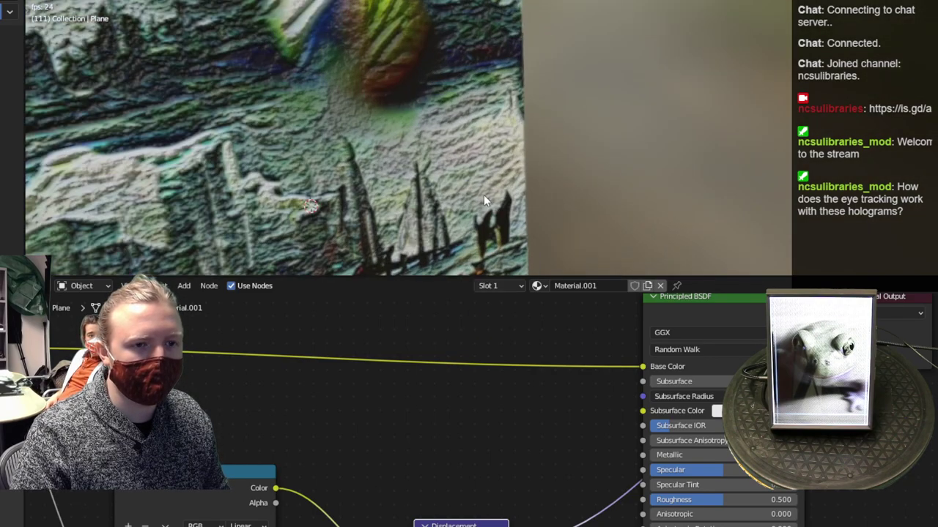
{"action": "left_click_drag", "start_coordinate": [238, 472], "coordinate": [269, 474]}
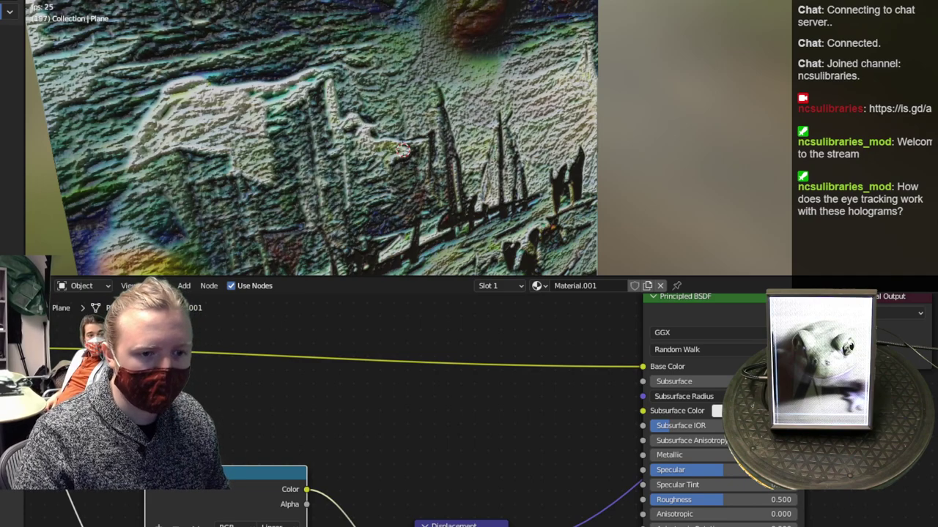
Inspect the displaced image plane in the viewport and undo the last material node change
{"action": "middle_click_drag", "start_coordinate": [424, 428], "coordinate": [397, 476]}
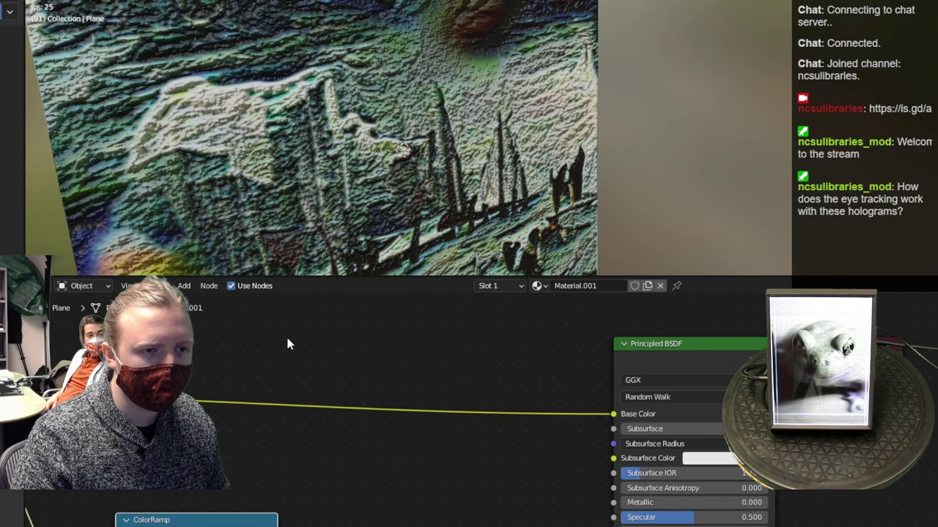
{"action": "scroll", "coordinate": [399, 223], "scroll_direction": "down", "scroll_amount": 4}
{"action": "middle_click_drag", "start_coordinate": [399, 223], "coordinate": [408, 171]}
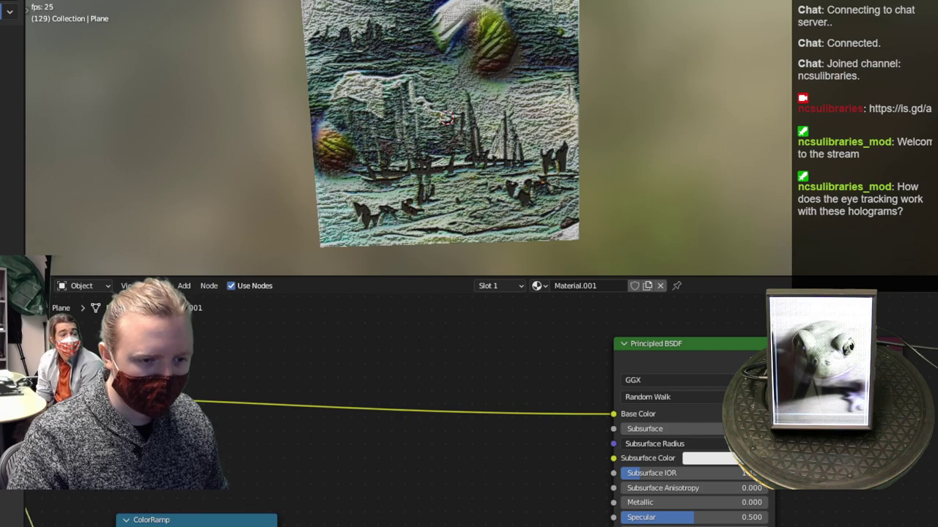
{"action": "key", "text": "ctrl+z"}
{"action": "middle_click_drag", "start_coordinate": [419, 342], "coordinate": [711, 425]}
{"action": "left_click_drag", "start_coordinate": [176, 460], "coordinate": [419, 495]}
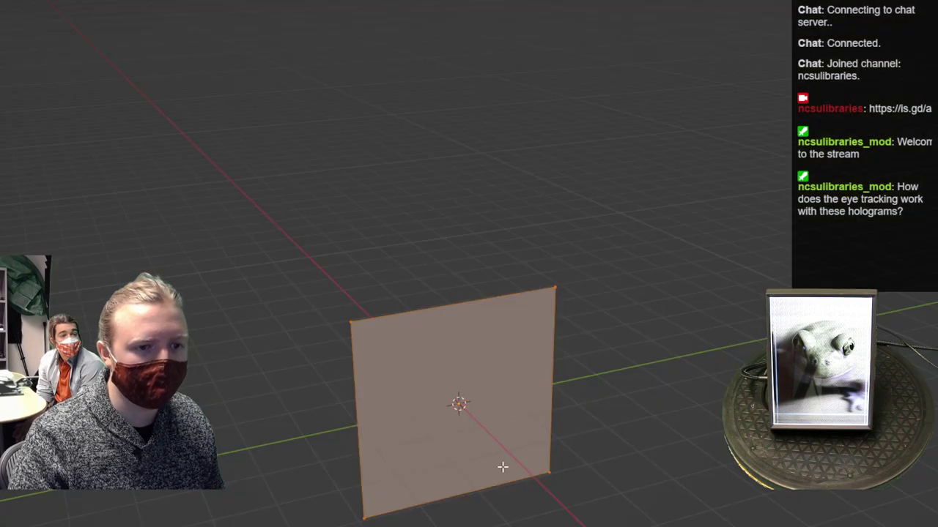
Show the plane in Material Preview shading and deselect its vertices in Edit Mode
{"action": "middle_click_drag", "start_coordinate": [502, 467], "coordinate": [423, 444]}
{"action": "key", "text": "z"}
{"action": "left_click", "coordinate": [412, 505]}
{"action": "left_click", "coordinate": [685, 442]}
{"action": "scroll", "coordinate": [582, 482], "scroll_direction": "up", "scroll_amount": 1}
{"action": "scroll", "coordinate": [582, 482], "scroll_direction": "up", "scroll_amount": 2}
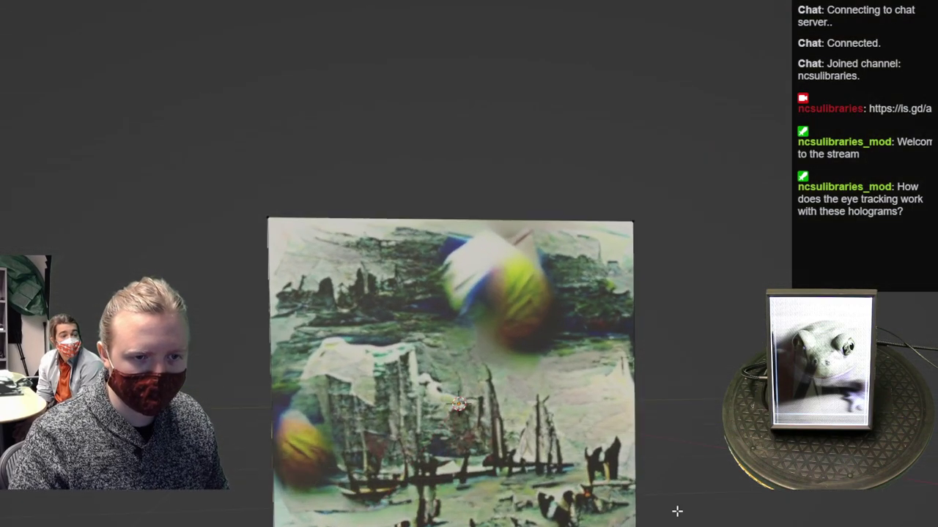
{"action": "scroll", "coordinate": [528, 439], "scroll_direction": "up", "scroll_amount": 2}
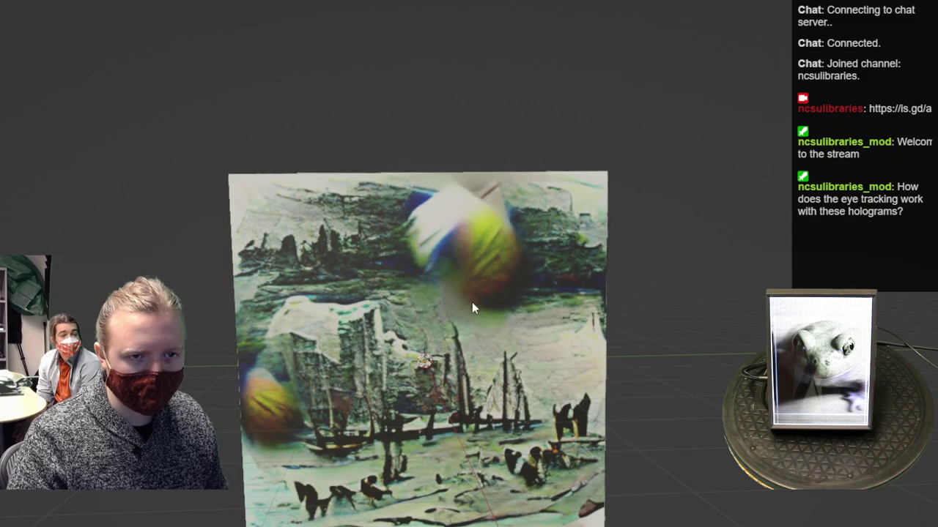
Try a level 1 subdivision surface on the plane and undo it
{"action": "key", "text": "s"}
{"action": "right_click", "coordinate": [539, 283]}
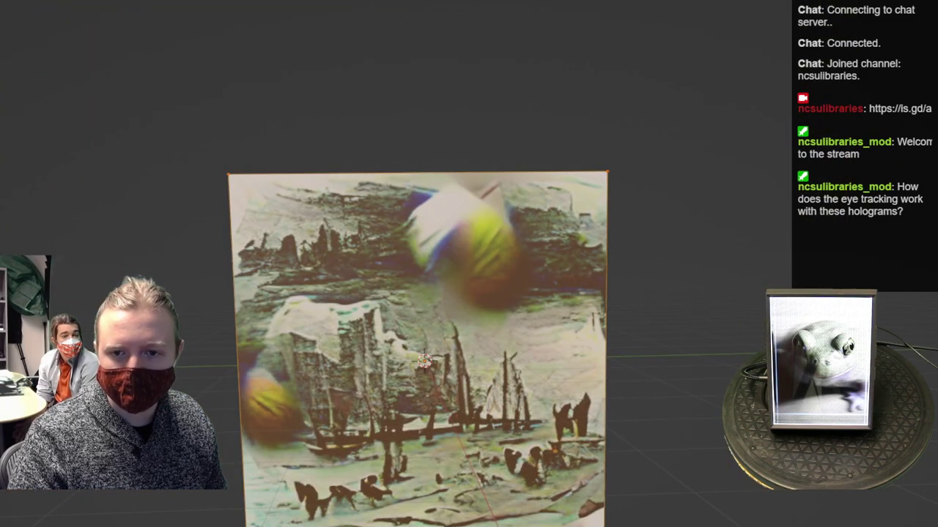
{"action": "key", "text": "ctrl+1"}
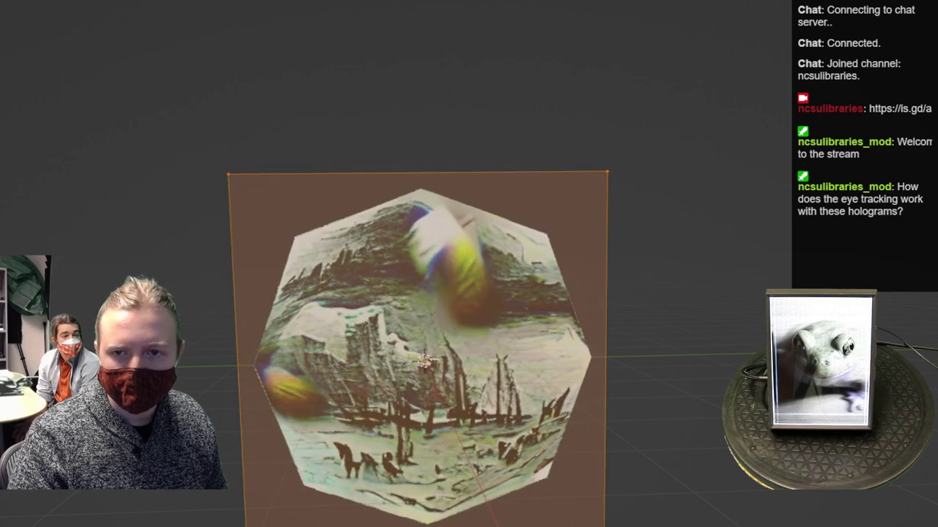
{"action": "key", "text": "ctrl+z"}
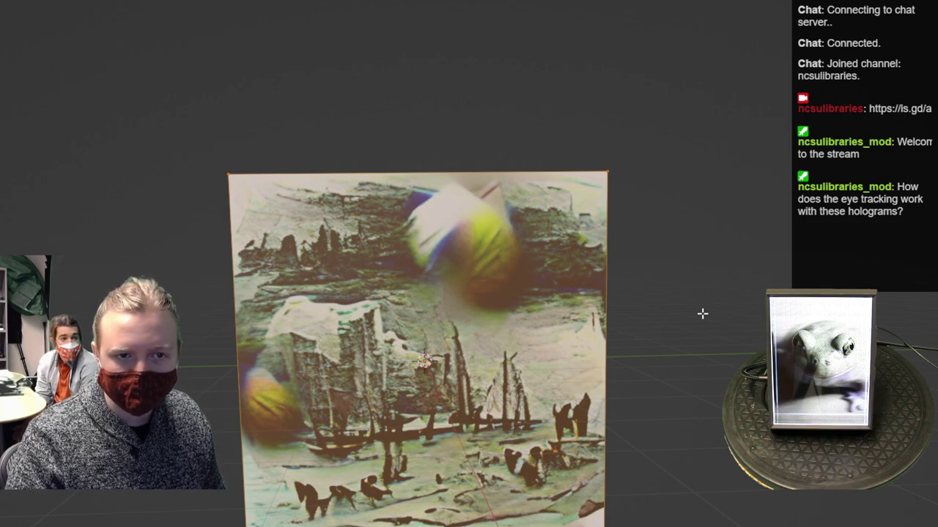
Subdivide the plane's mesh into a dense grid and deselect all its vertices
{"action": "key", "text": "Tab"}
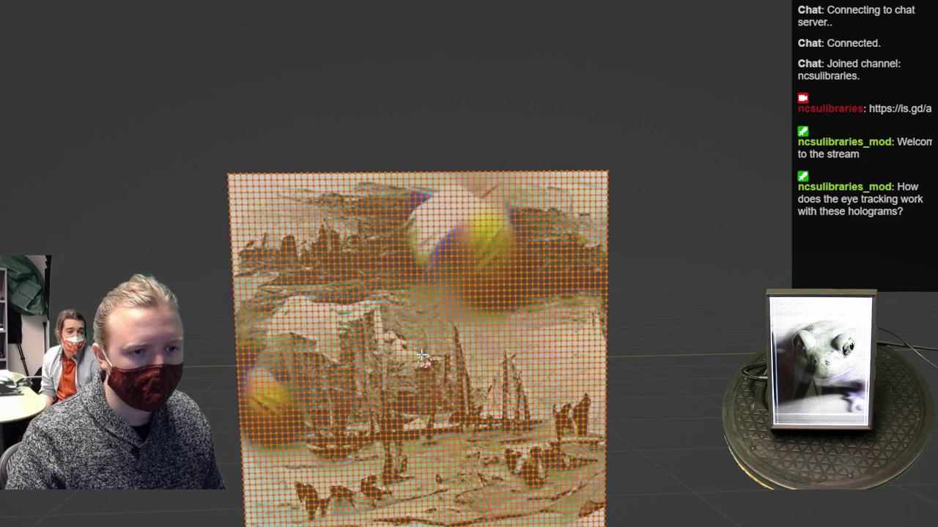
{"action": "left_click", "coordinate": [667, 333]}
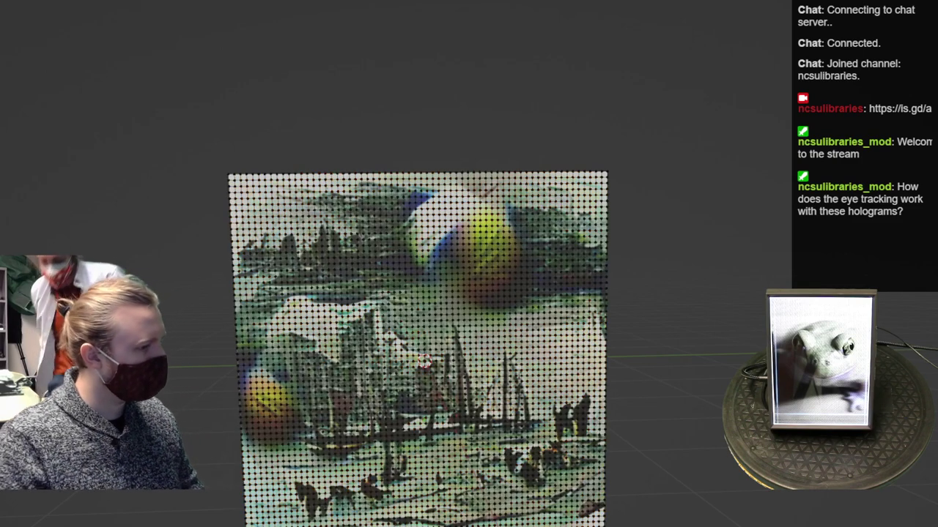
{"action": "middle_click_drag", "start_coordinate": [536, 384], "coordinate": [575, 300], "text": "shift"}
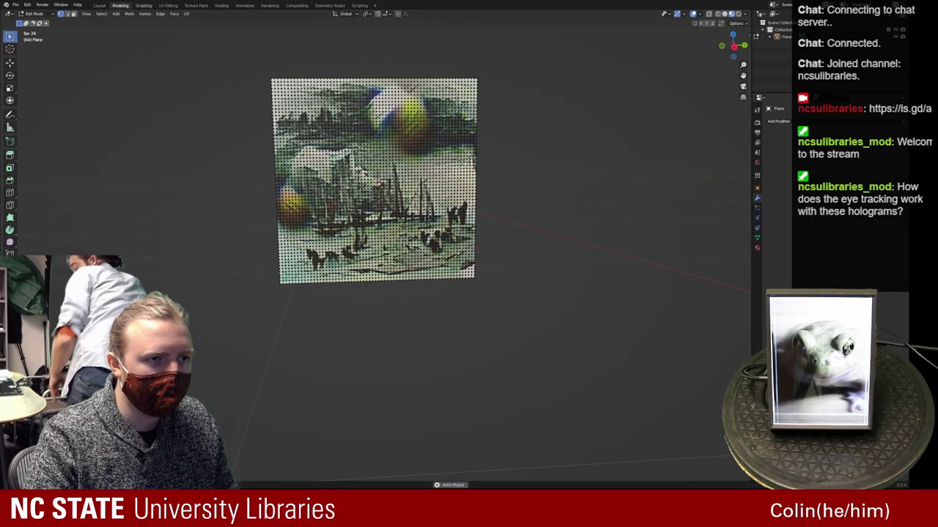
Switch to the Sculpting workspace and display the image plane in Material Preview shading
{"action": "left_click", "coordinate": [144, 6]}
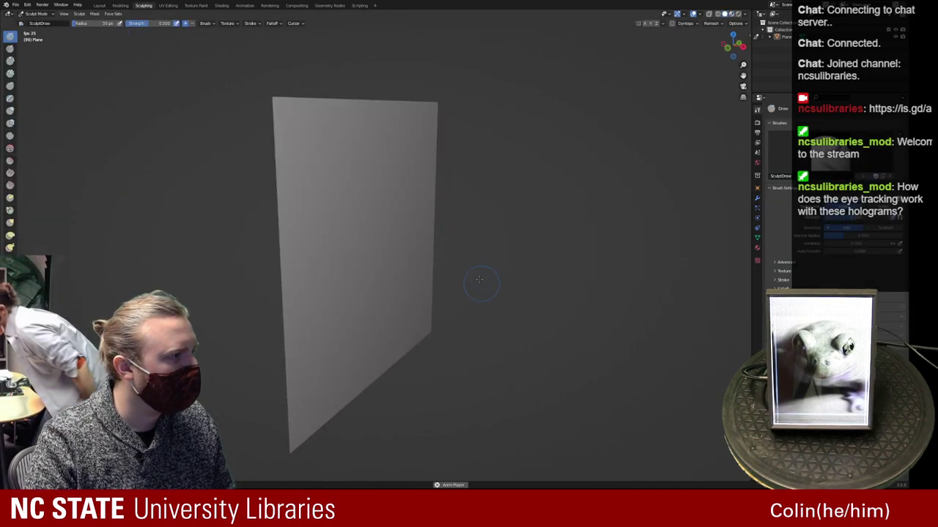
{"action": "key", "text": "z"}
{"action": "left_click", "coordinate": [389, 293]}
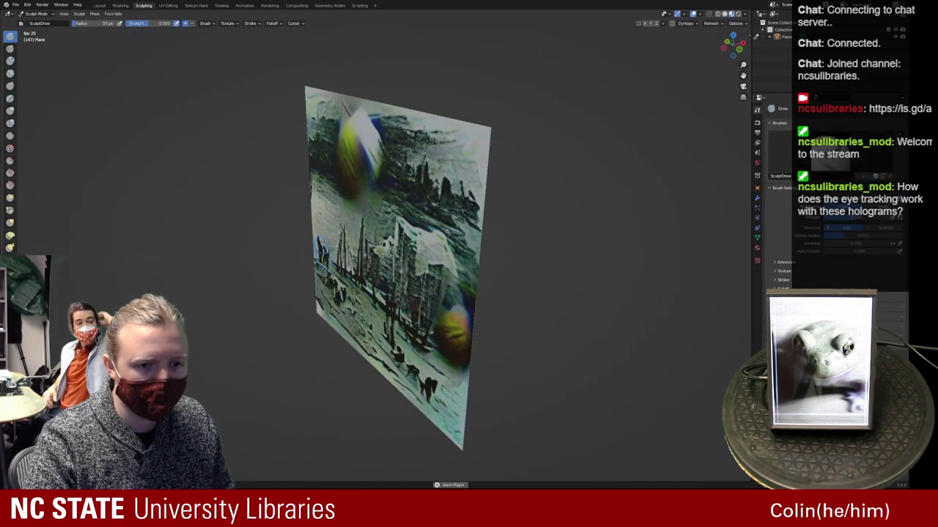
{"action": "mouse_move", "coordinate": [382, 247]}
{"action": "middle_mouse_down"}
{"action": "mouse_move", "coordinate": [396, 251]}
{"action": "mouse_move", "coordinate": [303, 282]}
{"action": "middle_mouse_up"}
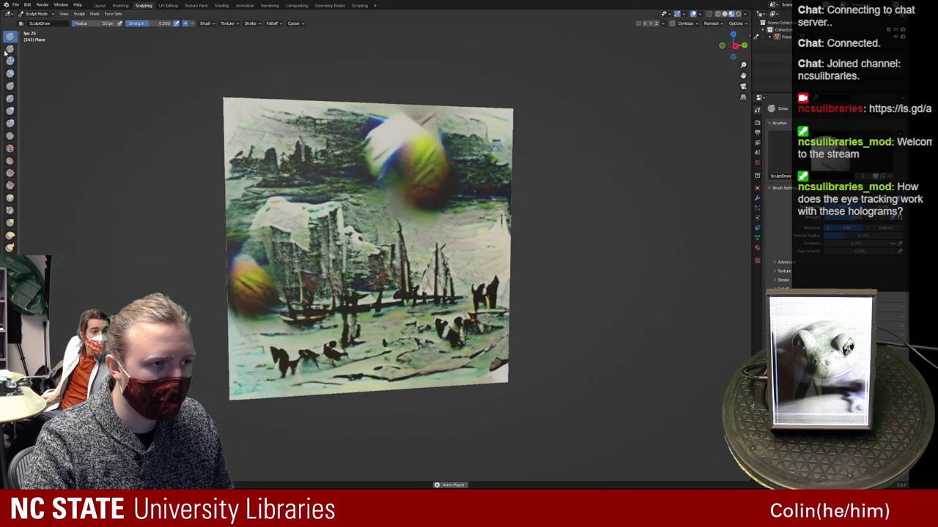
Stop the animation playback and sculpt the iceberg and coloured ball outward with the Draw brush at 0.500 strength
{"action": "key", "text": "space"}
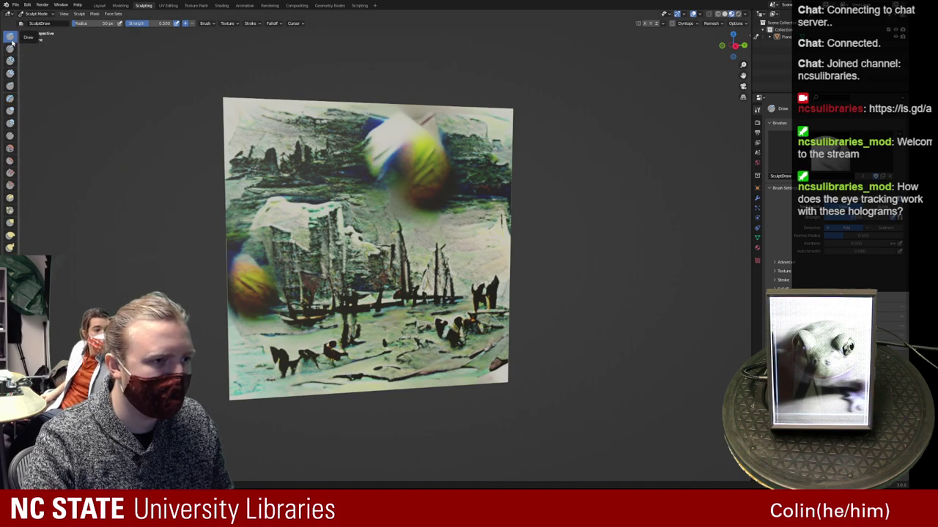
{"action": "middle_click_drag", "start_coordinate": [317, 252], "coordinate": [294, 240]}
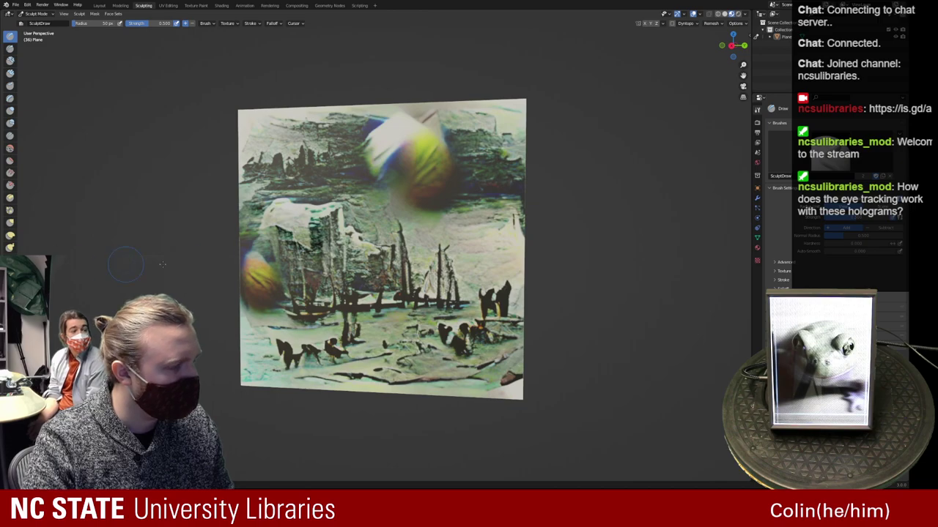
{"action": "middle_click_drag", "start_coordinate": [273, 214], "coordinate": [308, 223]}
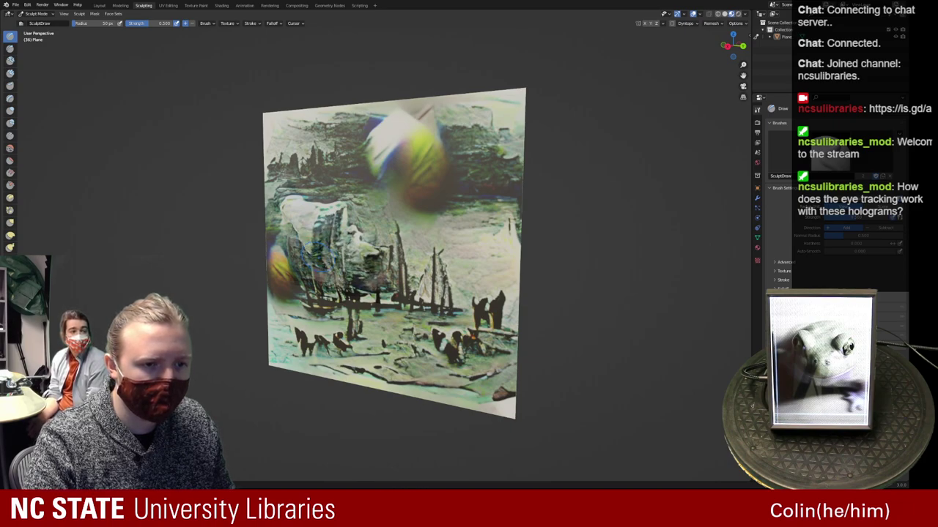
{"action": "middle_click_drag", "start_coordinate": [300, 245], "coordinate": [352, 260]}
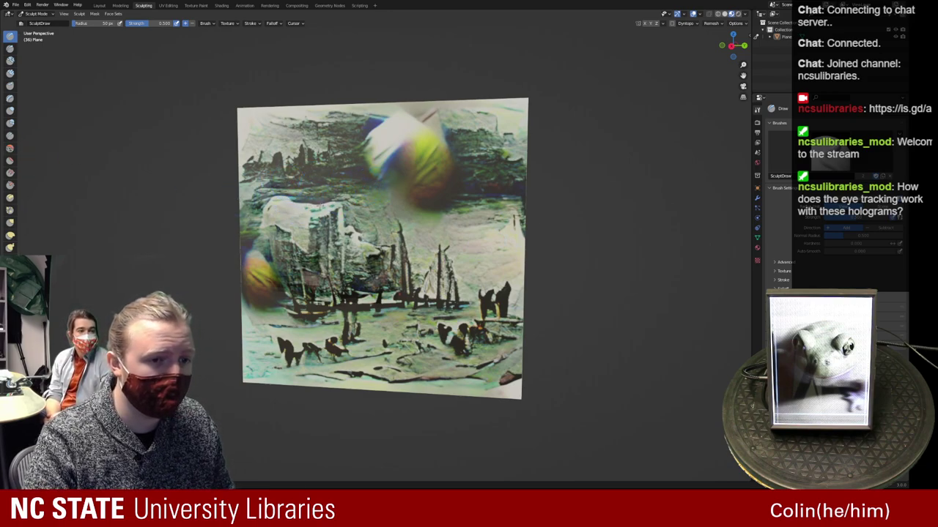
{"action": "middle_click_drag", "start_coordinate": [412, 210], "coordinate": [344, 205]}
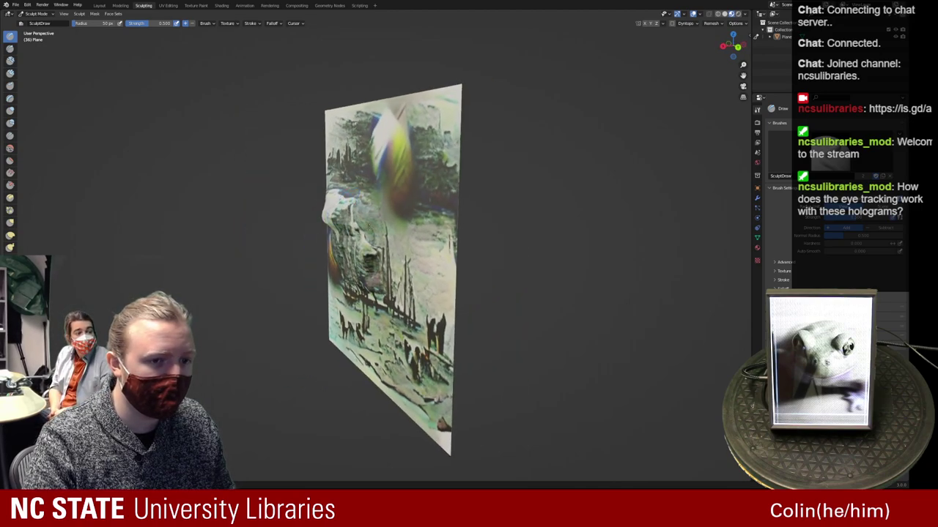
{"action": "mouse_move", "coordinate": [359, 219]}
{"action": "middle_mouse_down"}
{"action": "mouse_move", "coordinate": [364, 236]}
{"action": "mouse_move", "coordinate": [303, 221]}
{"action": "middle_mouse_up"}
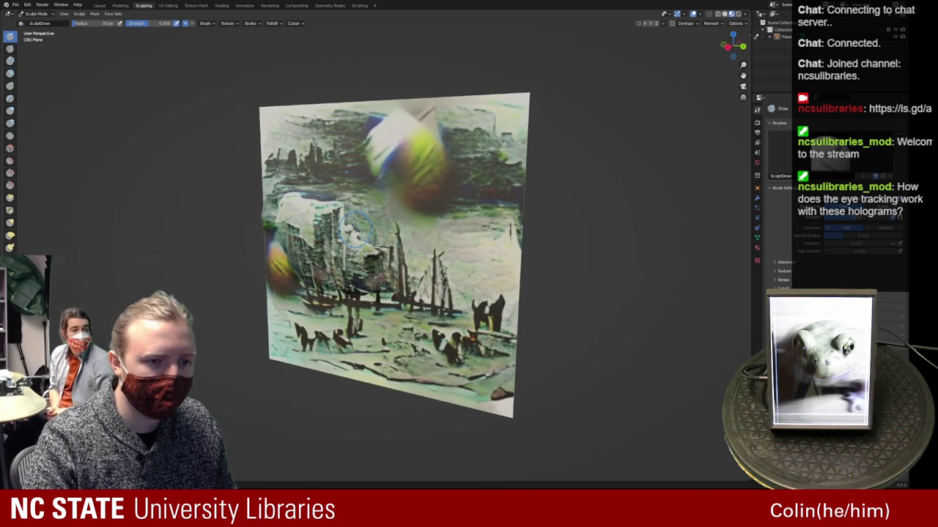
{"action": "middle_click_drag", "start_coordinate": [354, 240], "coordinate": [377, 233]}
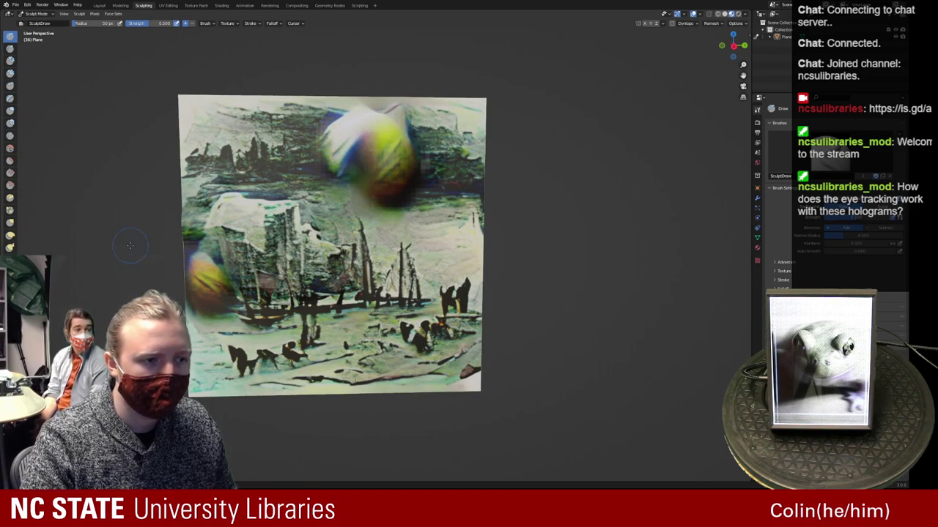
Build up the water area across the lower part of the plane with the Clay Strips brush at about 150 px radius
{"action": "left_click", "coordinate": [10, 73]}
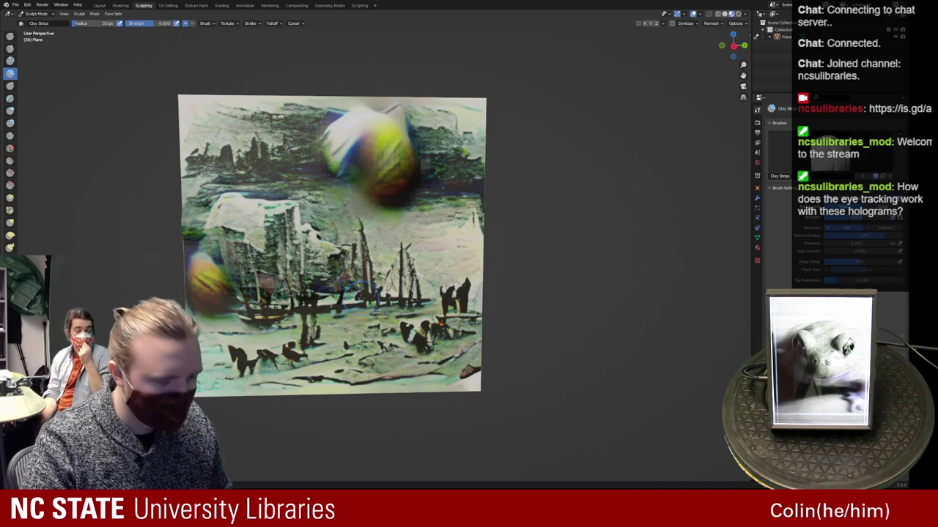
{"action": "key", "text": "f"}
{"action": "left_click", "coordinate": [395, 282]}
{"action": "mouse_move", "coordinate": [390, 271]}
{"action": "left_mouse_down"}
{"action": "mouse_move", "coordinate": [407, 315]}
{"action": "mouse_move", "coordinate": [422, 323]}
{"action": "mouse_move", "coordinate": [466, 298]}
{"action": "mouse_move", "coordinate": [440, 375]}
{"action": "mouse_move", "coordinate": [308, 392]}
{"action": "mouse_move", "coordinate": [249, 359]}
{"action": "mouse_move", "coordinate": [251, 375]}
{"action": "mouse_move", "coordinate": [234, 371]}
{"action": "mouse_move", "coordinate": [229, 344]}
{"action": "mouse_move", "coordinate": [212, 352]}
{"action": "mouse_move", "coordinate": [334, 358]}
{"action": "mouse_move", "coordinate": [369, 373]}
{"action": "left_mouse_up"}
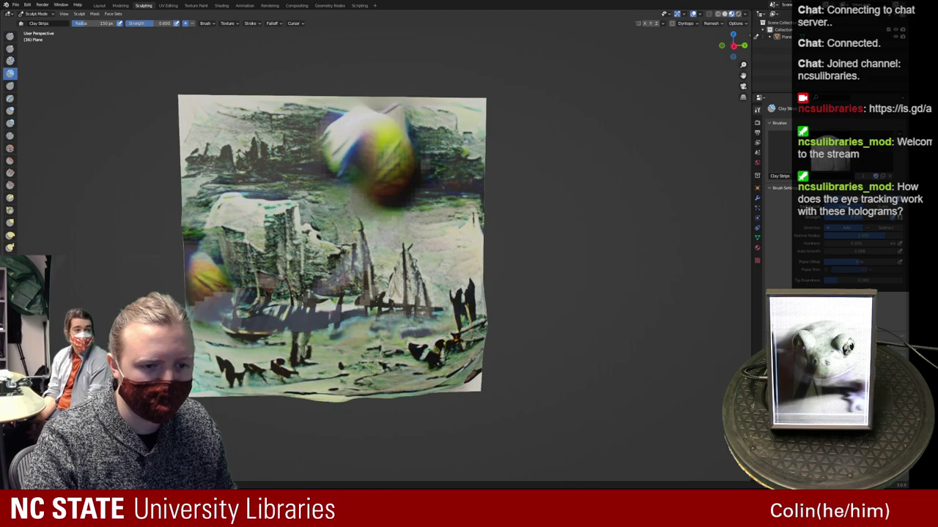
{"action": "key", "text": "ctrl+z"}
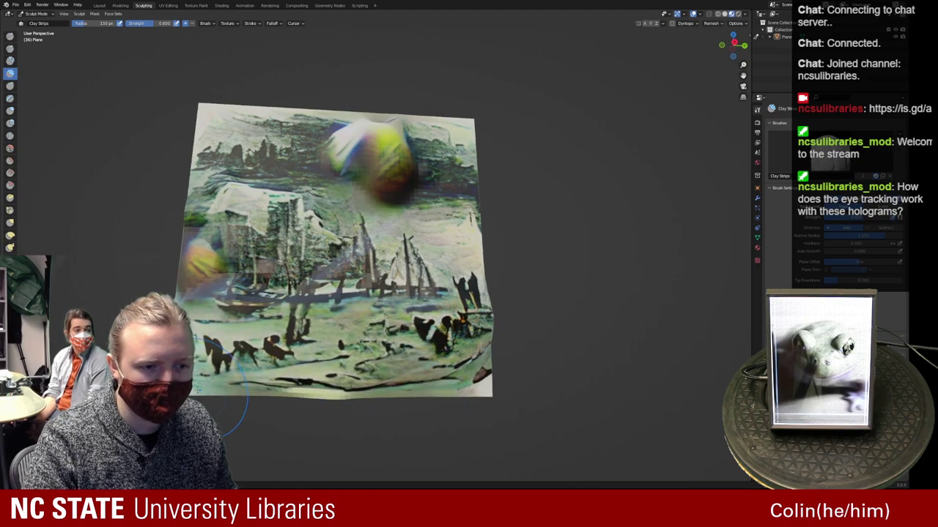
Smooth the raised lower foreground of the plane and add further Clay Strips strokes across it
{"action": "mouse_move", "coordinate": [212, 396]}
{"action": "left_mouse_down", "text": "shift"}
{"action": "mouse_move", "coordinate": [458, 370]}
{"action": "mouse_move", "coordinate": [480, 326]}
{"action": "mouse_move", "coordinate": [460, 326]}
{"action": "left_mouse_up", "text": "shift"}
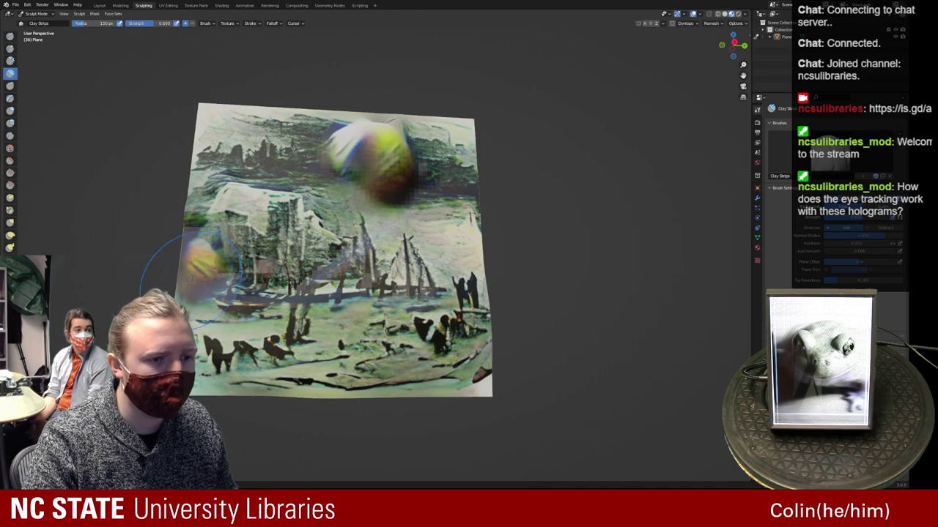
{"action": "middle_click_drag", "start_coordinate": [219, 272], "coordinate": [252, 326]}
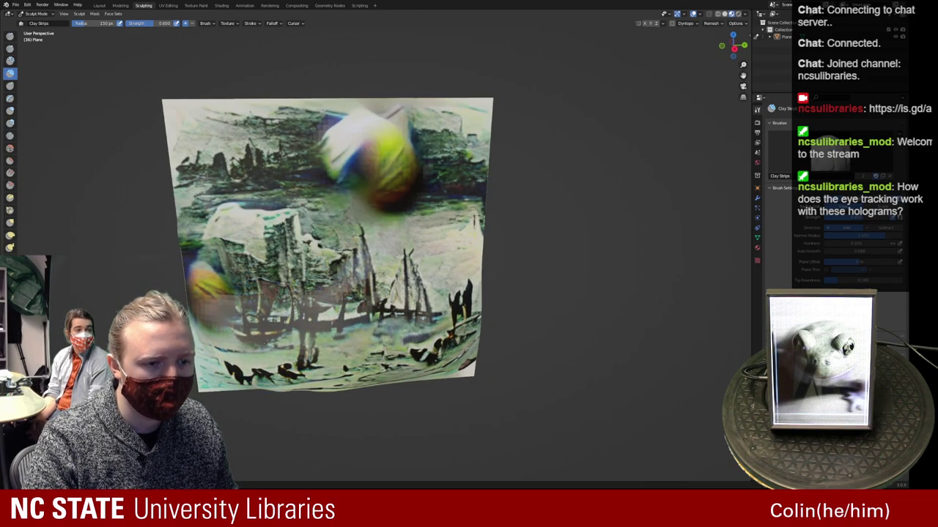
{"action": "mouse_move", "coordinate": [282, 396]}
{"action": "middle_mouse_down"}
{"action": "mouse_move", "coordinate": [260, 372]}
{"action": "mouse_move", "coordinate": [332, 319]}
{"action": "mouse_move", "coordinate": [388, 304]}
{"action": "middle_mouse_up"}
{"action": "scroll", "coordinate": [258, 377], "scroll_direction": "up", "scroll_amount": 2}
{"action": "mouse_move", "coordinate": [366, 327]}
{"action": "left_mouse_down"}
{"action": "mouse_move", "coordinate": [300, 341]}
{"action": "mouse_move", "coordinate": [322, 336]}
{"action": "left_mouse_up"}
{"action": "mouse_move", "coordinate": [461, 312]}
{"action": "left_mouse_down"}
{"action": "mouse_move", "coordinate": [458, 319]}
{"action": "mouse_move", "coordinate": [492, 343]}
{"action": "mouse_move", "coordinate": [541, 296]}
{"action": "mouse_move", "coordinate": [468, 326]}
{"action": "left_mouse_up"}
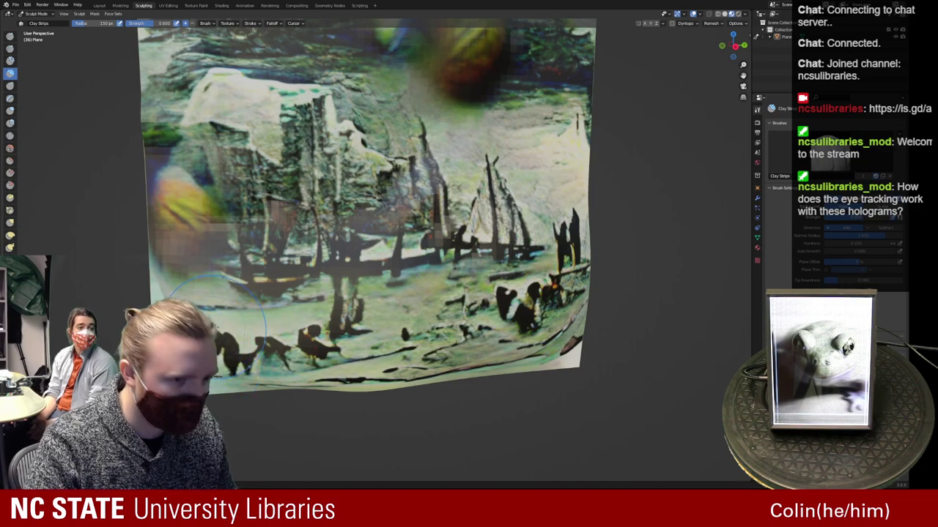
Raise the small dark figures in the image's lower-left foreground with the Draw brush at 37 px radius and 0.500 strength
{"action": "key", "text": "f"}
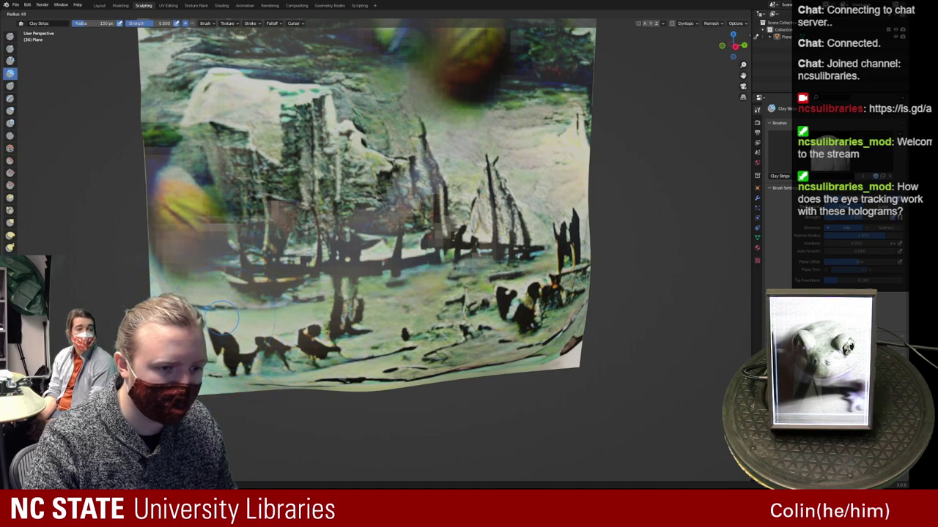
{"action": "left_click", "coordinate": [221, 317]}
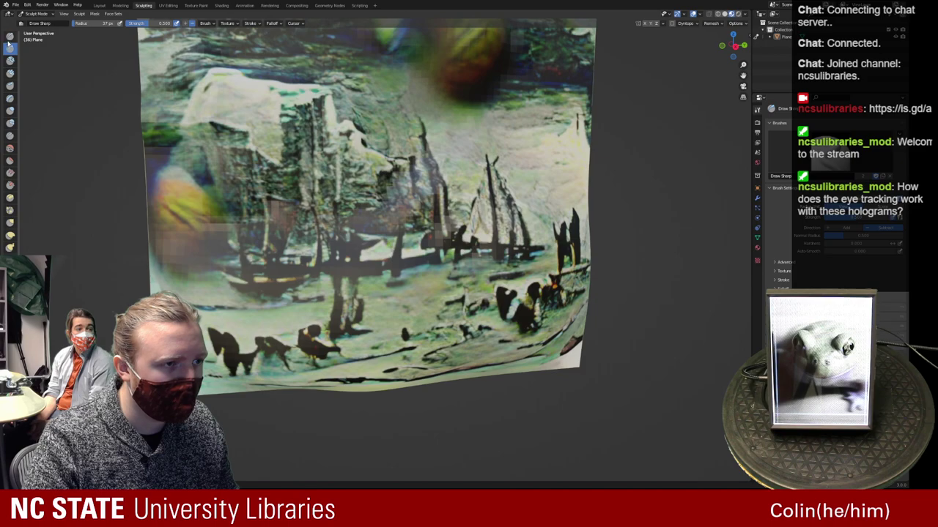
{"action": "left_click", "coordinate": [10, 36]}
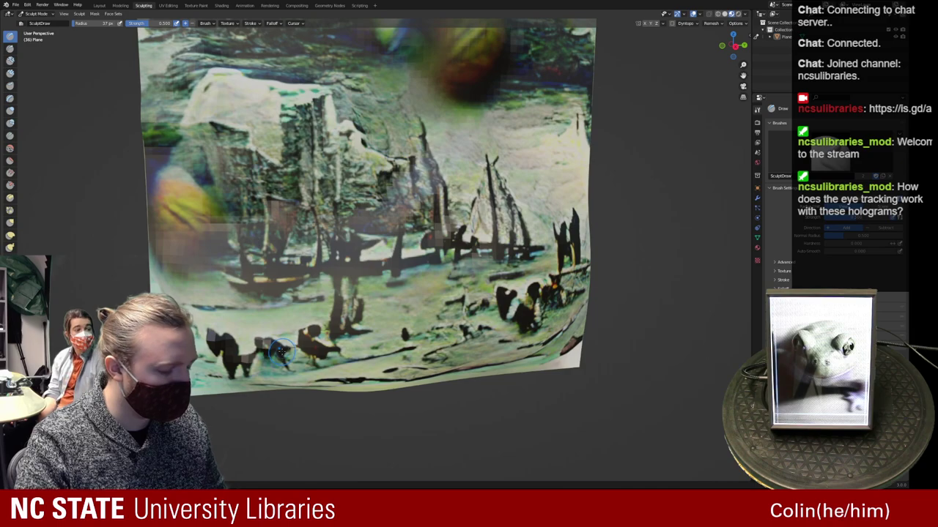
{"action": "key", "text": "shift+f"}
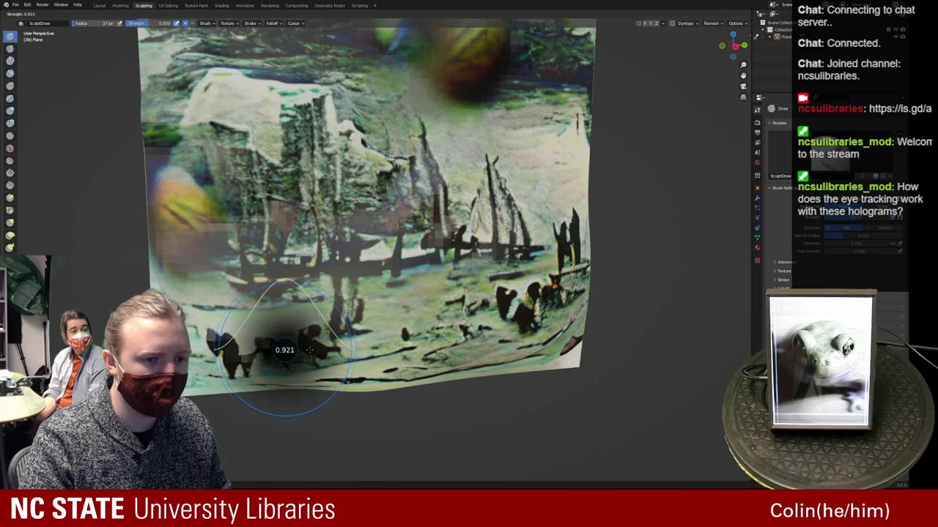
{"action": "left_click", "coordinate": [309, 350]}
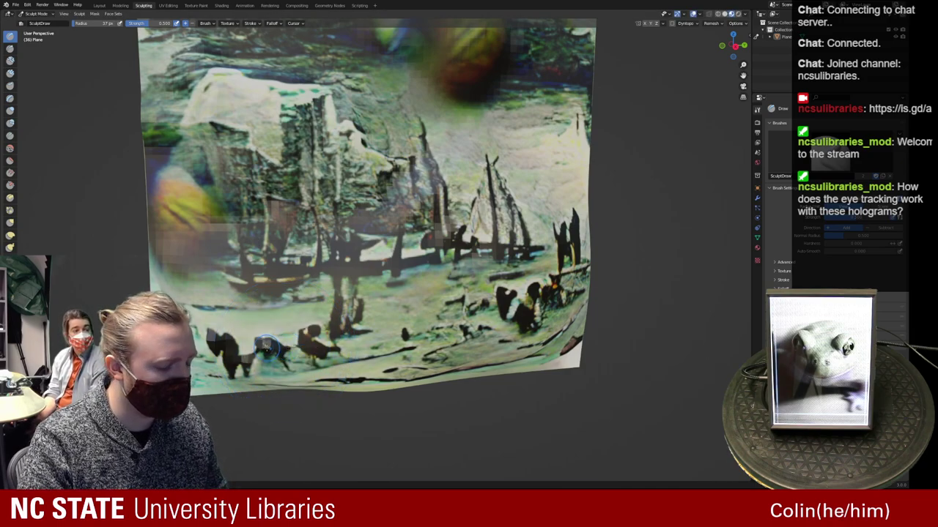
{"action": "key", "text": "shift+f"}
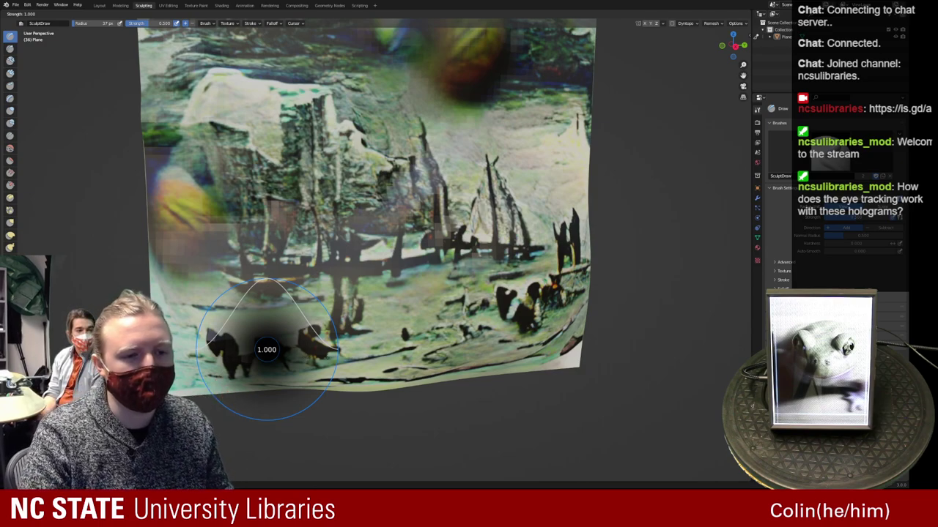
{"action": "right_click", "coordinate": [297, 358]}
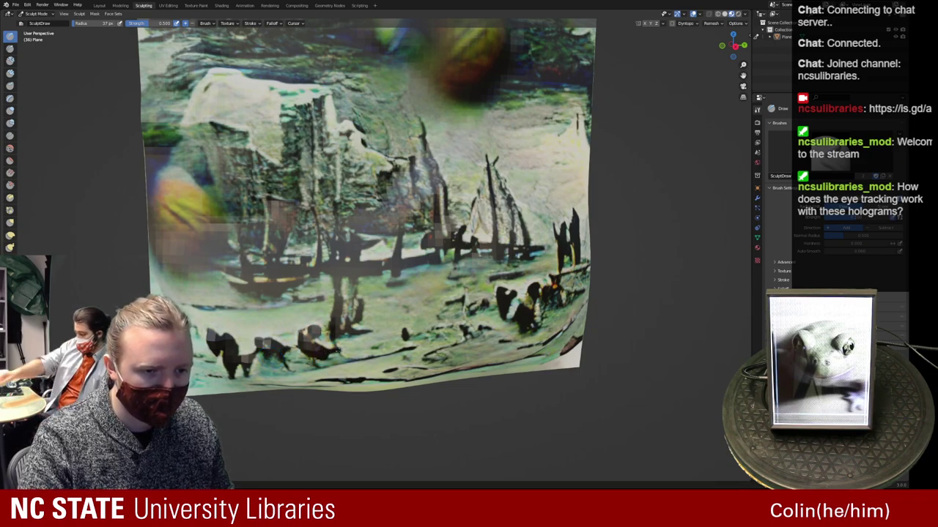
Raise the dark foreground figures on the image's right side with the 37 px Draw brush
{"action": "middle_click_drag", "start_coordinate": [382, 342], "coordinate": [355, 329]}
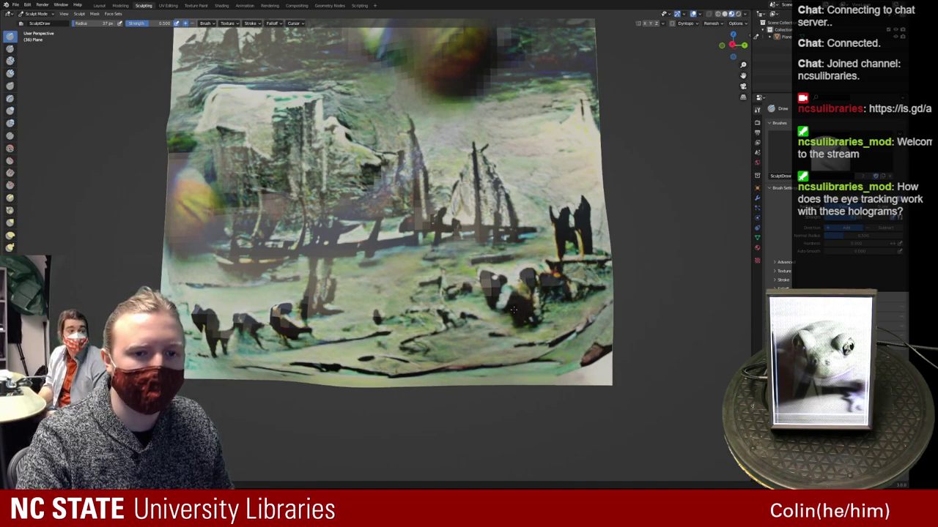
{"action": "middle_click_drag", "start_coordinate": [503, 279], "coordinate": [530, 171]}
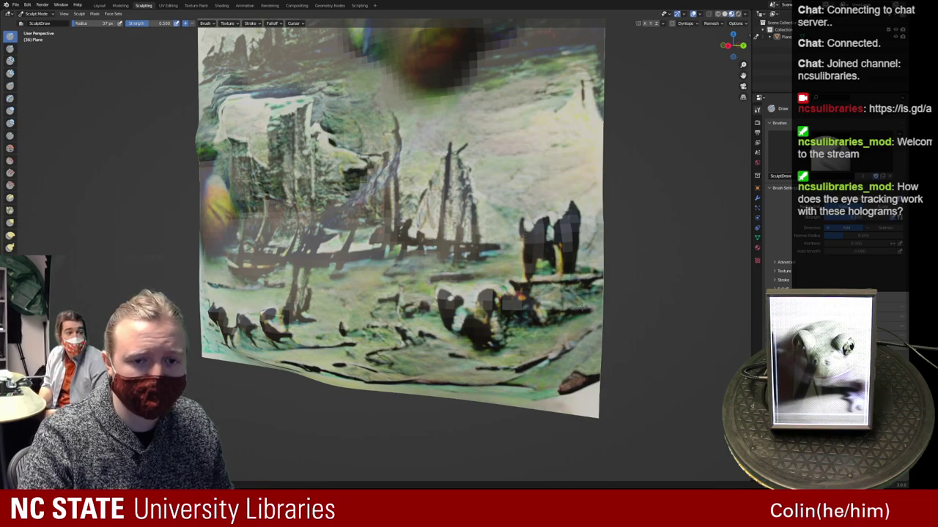
{"action": "middle_click_drag", "start_coordinate": [545, 321], "coordinate": [455, 317]}
{"action": "mouse_move", "coordinate": [503, 258]}
{"action": "middle_mouse_down"}
{"action": "mouse_move", "coordinate": [456, 247]}
{"action": "mouse_move", "coordinate": [565, 262]}
{"action": "mouse_move", "coordinate": [469, 264]}
{"action": "middle_mouse_up"}
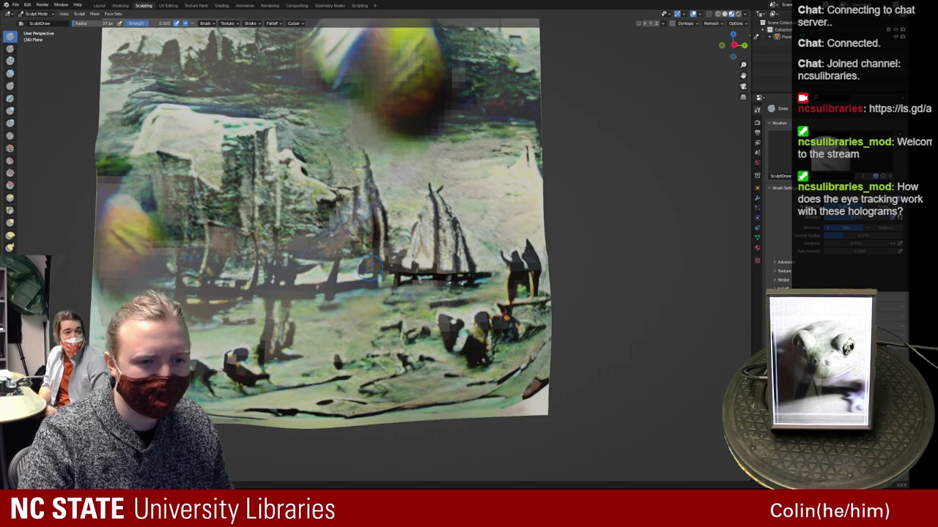
Build up the dark pier along the waterline and the iceberg's front face with Draw strokes
{"action": "mouse_move", "coordinate": [316, 287]}
{"action": "left_mouse_down"}
{"action": "mouse_move", "coordinate": [297, 292]}
{"action": "mouse_move", "coordinate": [343, 258]}
{"action": "mouse_move", "coordinate": [344, 213]}
{"action": "mouse_move", "coordinate": [233, 127]}
{"action": "mouse_move", "coordinate": [184, 114]}
{"action": "left_mouse_up"}
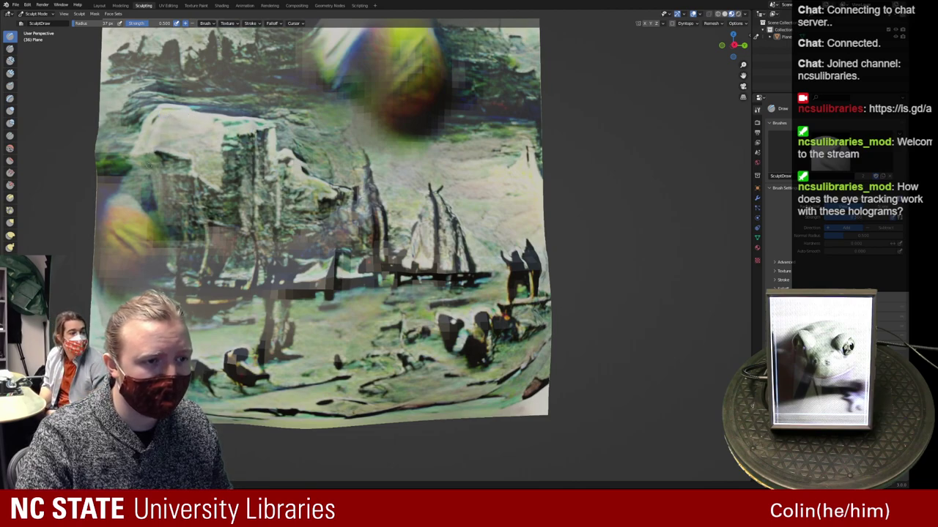
{"action": "mouse_move", "coordinate": [163, 156]}
{"action": "left_mouse_down"}
{"action": "mouse_move", "coordinate": [177, 201]}
{"action": "mouse_move", "coordinate": [196, 216]}
{"action": "mouse_move", "coordinate": [235, 215]}
{"action": "mouse_move", "coordinate": [238, 175]}
{"action": "left_mouse_up"}
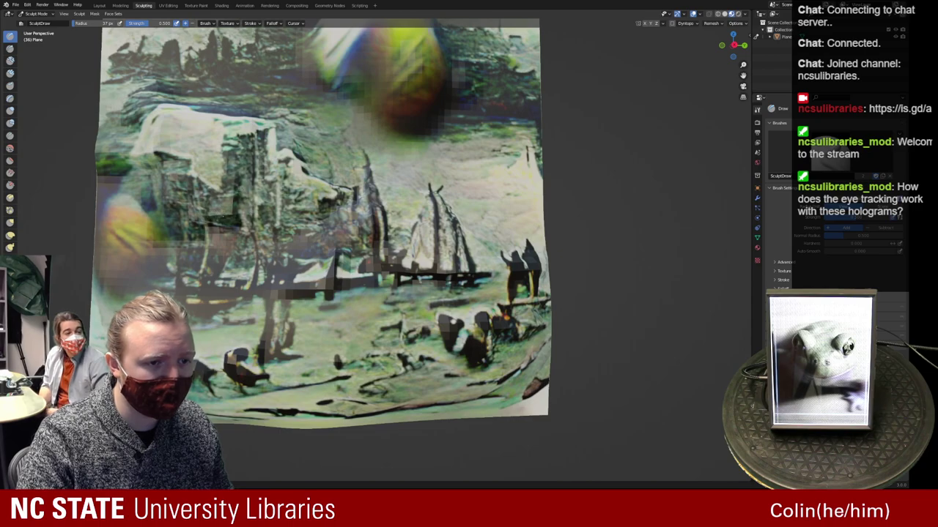
{"action": "mouse_move", "coordinate": [205, 196]}
{"action": "middle_mouse_down"}
{"action": "mouse_move", "coordinate": [130, 198]}
{"action": "mouse_move", "coordinate": [218, 199]}
{"action": "middle_mouse_up"}
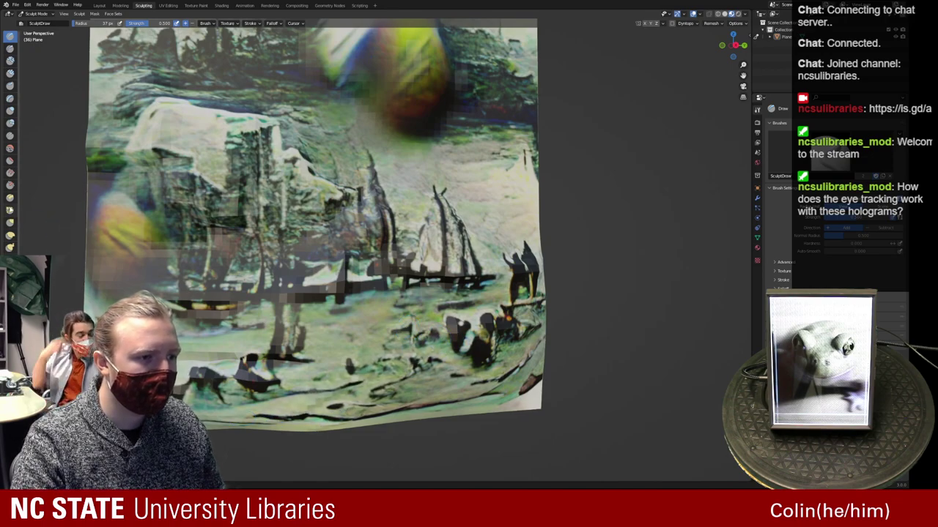
Flatten the lower foreground water area with the Scrape brush at 132 px radius and 0.700 strength
{"action": "left_click", "coordinate": [10, 185]}
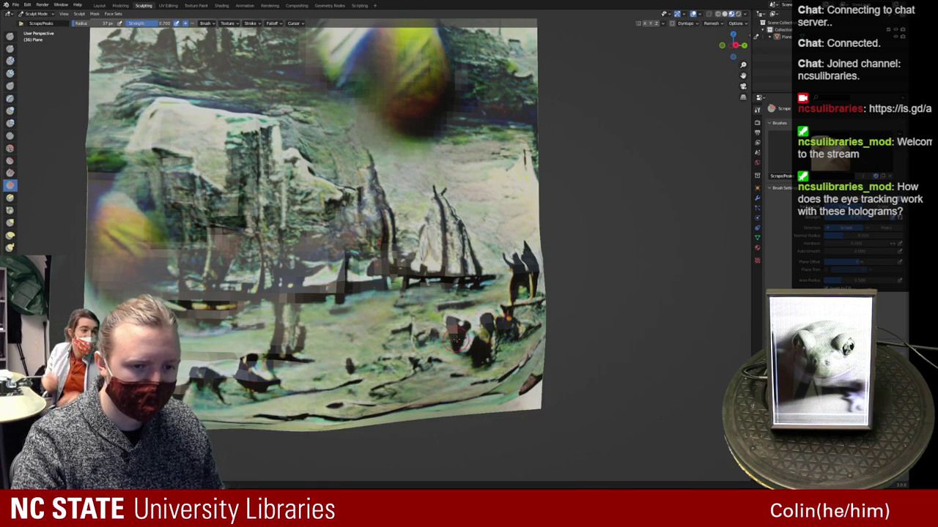
{"action": "mouse_move", "coordinate": [443, 359]}
{"action": "middle_mouse_down"}
{"action": "mouse_move", "coordinate": [352, 346]}
{"action": "mouse_move", "coordinate": [445, 334]}
{"action": "mouse_move", "coordinate": [432, 356]}
{"action": "mouse_move", "coordinate": [385, 348]}
{"action": "mouse_move", "coordinate": [422, 316]}
{"action": "middle_mouse_up"}
{"action": "scroll", "coordinate": [385, 348], "scroll_direction": "up", "scroll_amount": 2}
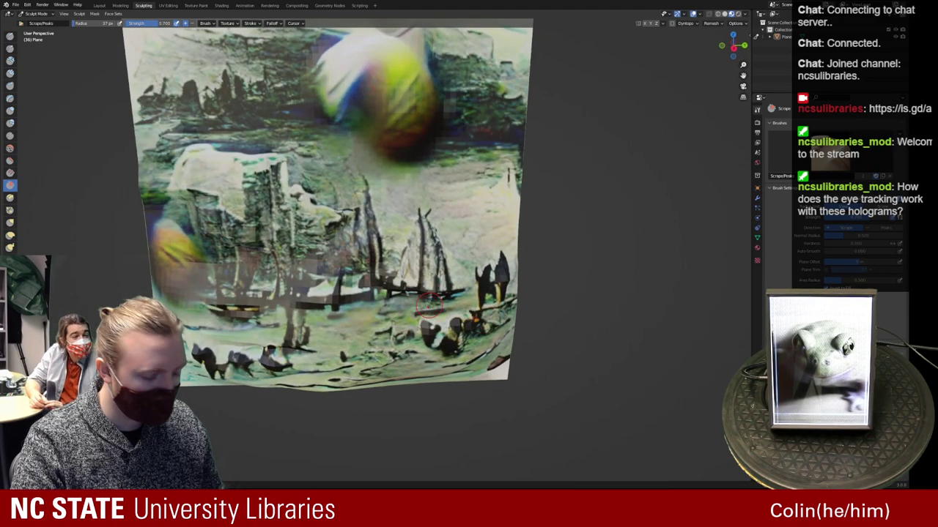
{"action": "key", "text": "f"}
{"action": "left_click", "coordinate": [476, 299]}
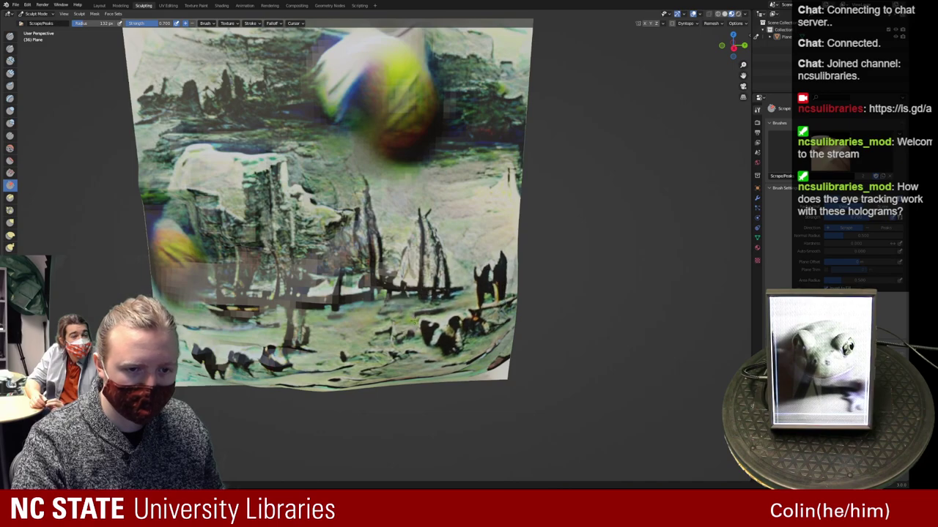
{"action": "mouse_move", "coordinate": [360, 325]}
{"action": "left_mouse_down"}
{"action": "mouse_move", "coordinate": [284, 357]}
{"action": "mouse_move", "coordinate": [261, 331]}
{"action": "mouse_move", "coordinate": [311, 322]}
{"action": "mouse_move", "coordinate": [380, 344]}
{"action": "mouse_move", "coordinate": [331, 382]}
{"action": "mouse_move", "coordinate": [272, 352]}
{"action": "left_mouse_up"}
{"action": "scroll", "coordinate": [389, 330], "scroll_direction": "up", "scroll_amount": 3}
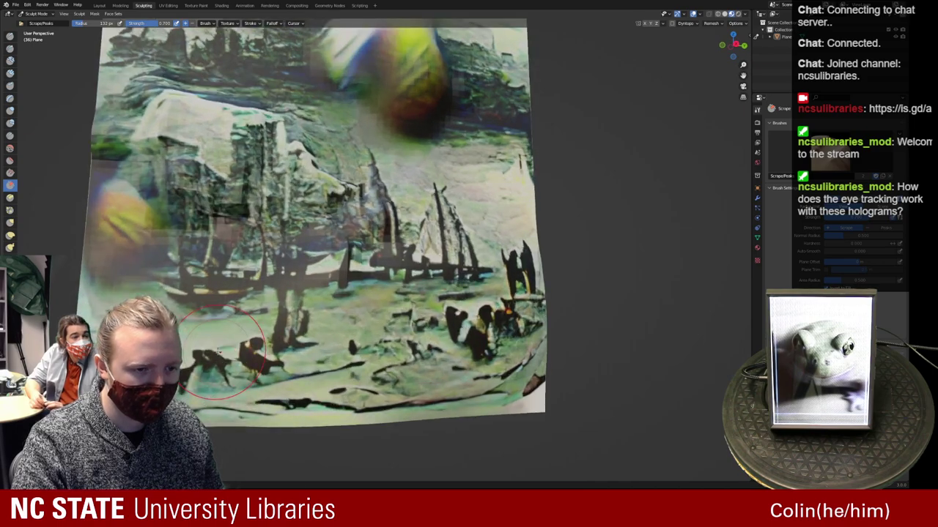
Refine the raised dark figures on both sides of the foreground with the Draw brush at 27 px radius
{"action": "left_click", "coordinate": [10, 36]}
{"action": "middle_click_drag", "start_coordinate": [239, 355], "coordinate": [291, 306], "text": "shift"}
{"action": "key", "text": "f"}
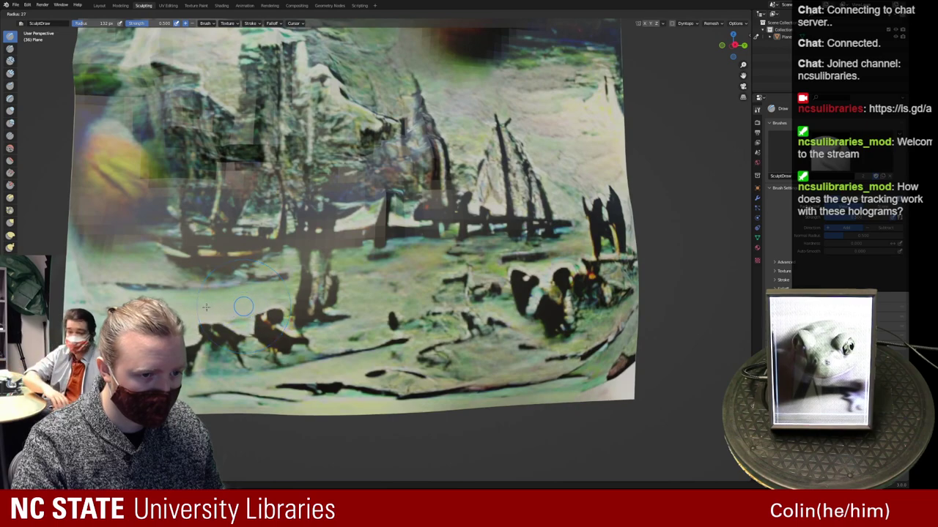
{"action": "left_click", "coordinate": [253, 306]}
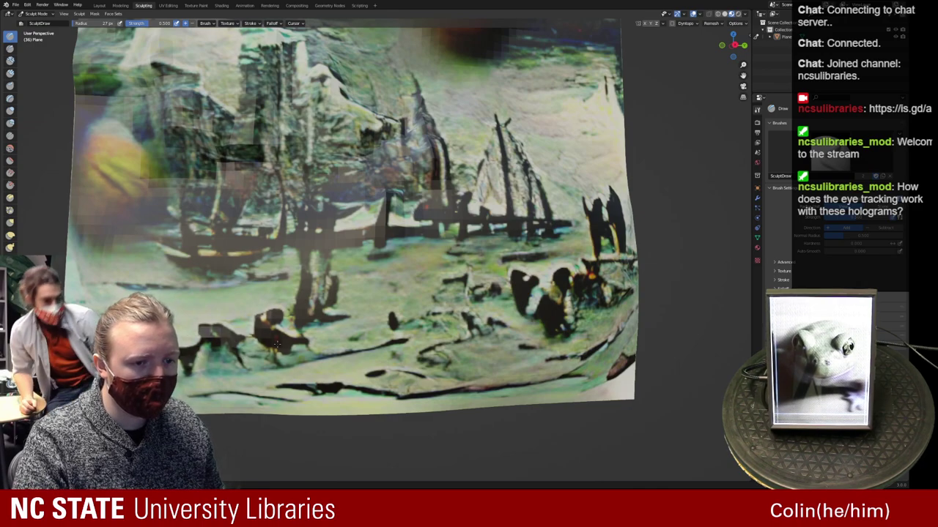
{"action": "mouse_move", "coordinate": [506, 302]}
{"action": "middle_mouse_down"}
{"action": "mouse_move", "coordinate": [460, 301]}
{"action": "mouse_move", "coordinate": [473, 291]}
{"action": "middle_mouse_up"}
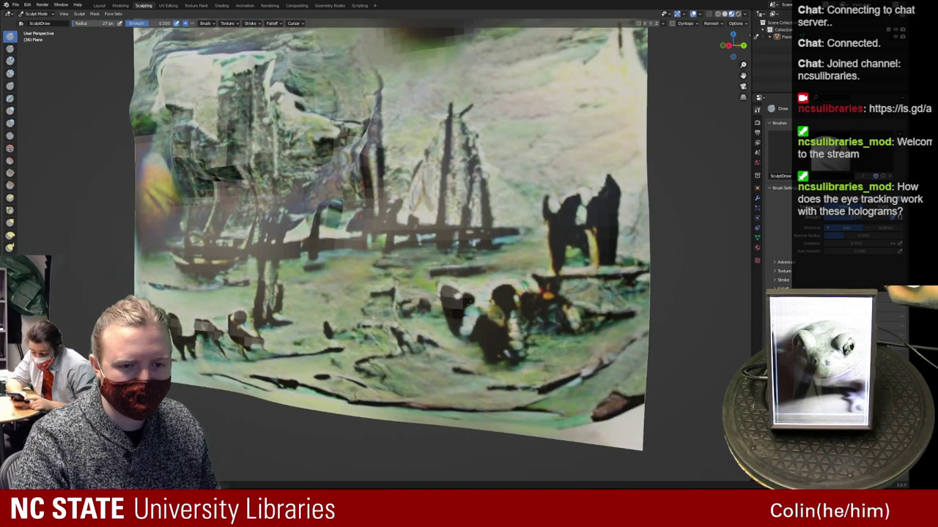
{"action": "mouse_move", "coordinate": [457, 304]}
{"action": "middle_mouse_down"}
{"action": "mouse_move", "coordinate": [487, 288]}
{"action": "mouse_move", "coordinate": [395, 305]}
{"action": "mouse_move", "coordinate": [452, 323]}
{"action": "mouse_move", "coordinate": [429, 379]}
{"action": "mouse_move", "coordinate": [442, 333]}
{"action": "middle_mouse_up"}
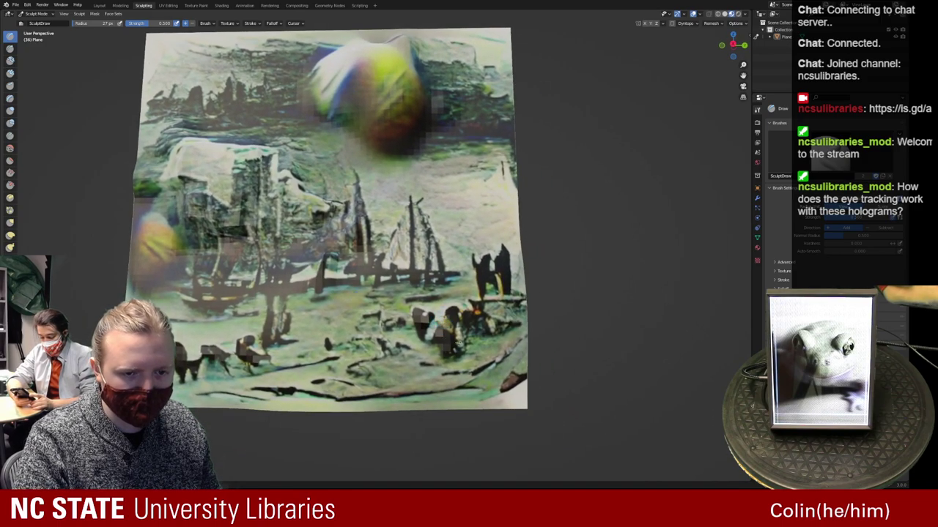
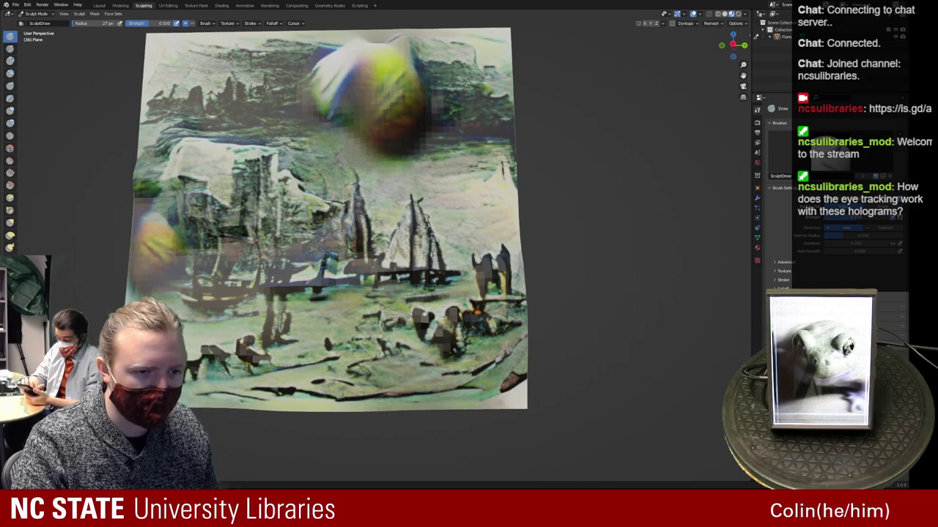
Build up the iceberg's front face with the Draw brush at 87 px radius
{"action": "scroll", "coordinate": [331, 275], "scroll_direction": "up", "scroll_amount": 2}
{"action": "mouse_move", "coordinate": [334, 283]}
{"action": "middle_mouse_down"}
{"action": "mouse_move", "coordinate": [275, 291]}
{"action": "mouse_move", "coordinate": [324, 310]}
{"action": "mouse_move", "coordinate": [364, 227]}
{"action": "middle_mouse_up"}
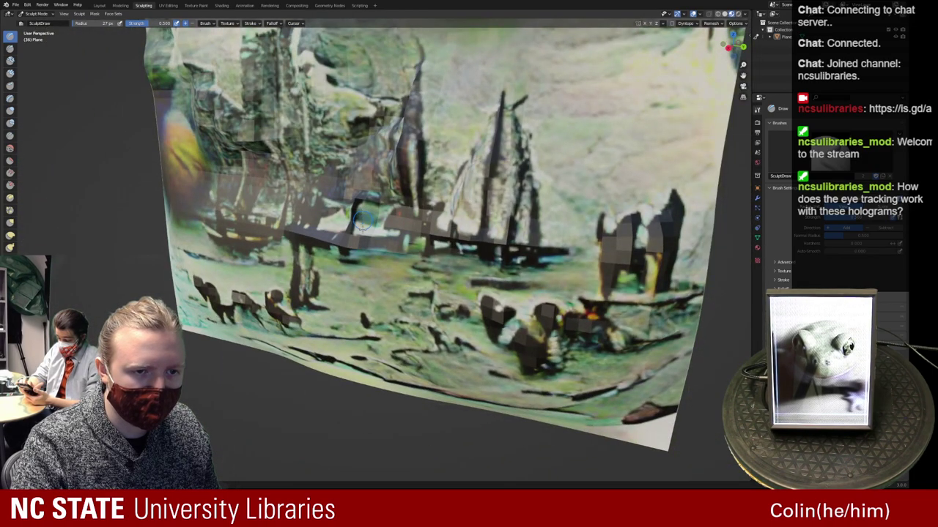
{"action": "middle_click_drag", "start_coordinate": [364, 228], "coordinate": [449, 221]}
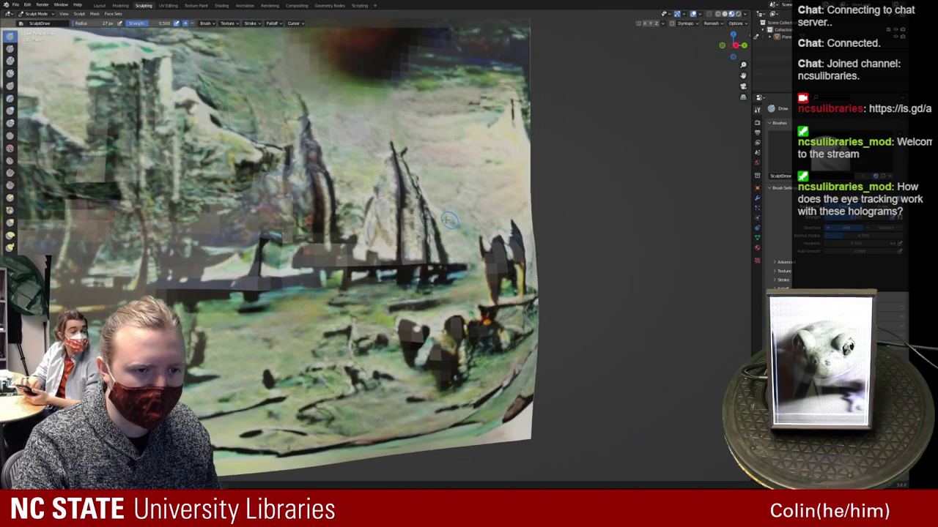
{"action": "middle_click_drag", "start_coordinate": [220, 271], "coordinate": [277, 275]}
{"action": "scroll", "coordinate": [278, 276], "scroll_direction": "up", "scroll_amount": 2}
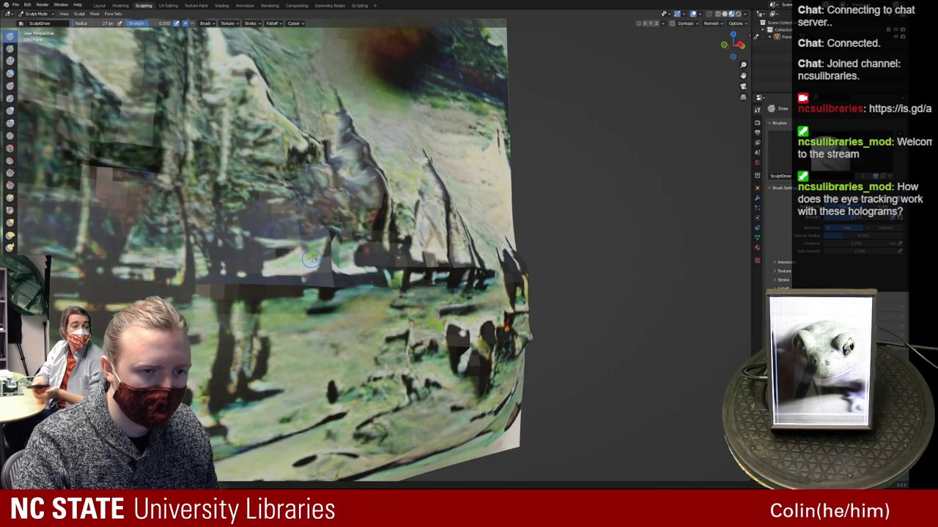
{"action": "mouse_move", "coordinate": [282, 268]}
{"action": "middle_mouse_down"}
{"action": "mouse_move", "coordinate": [257, 286]}
{"action": "mouse_move", "coordinate": [213, 267]}
{"action": "middle_mouse_up"}
{"action": "mouse_move", "coordinate": [319, 298]}
{"action": "middle_mouse_down", "text": "shift"}
{"action": "mouse_move", "coordinate": [348, 326]}
{"action": "mouse_move", "coordinate": [303, 254]}
{"action": "middle_mouse_up", "text": "shift"}
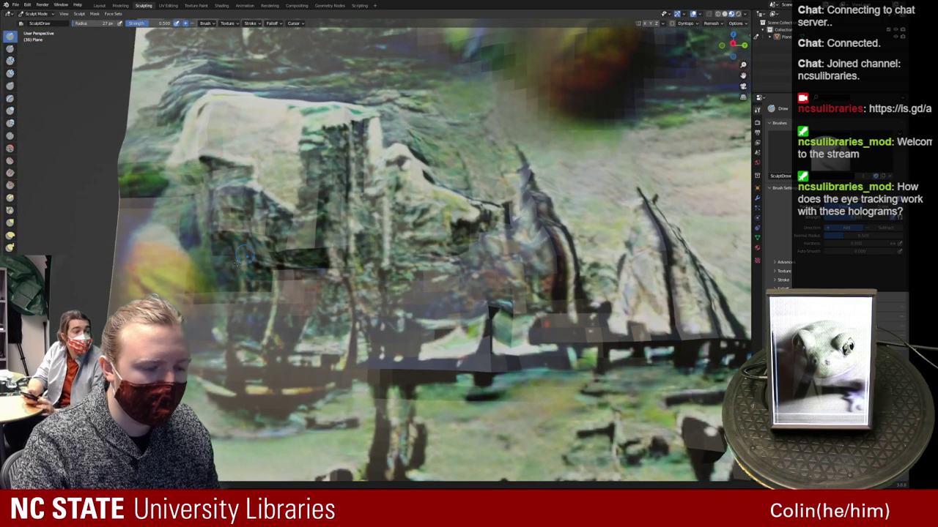
{"action": "key", "text": "f"}
{"action": "left_click", "coordinate": [224, 242]}
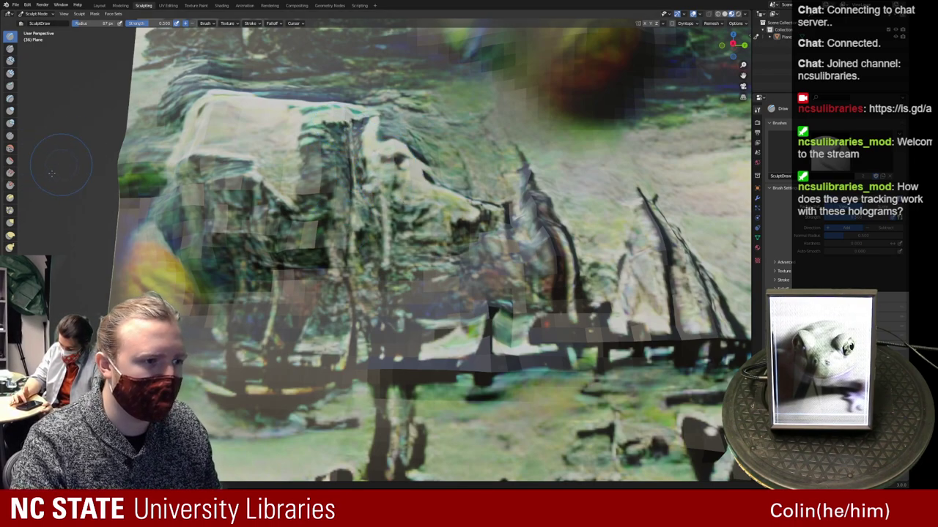
Carve a vertical groove down the dark edge of the iceberg with the Crease brush at 0.250 strength
{"action": "left_click", "coordinate": [10, 136]}
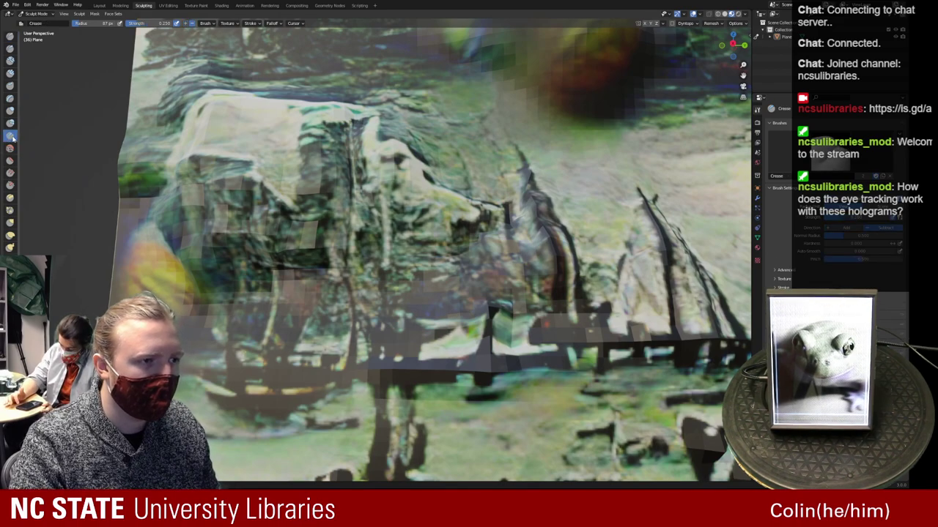
{"action": "mouse_move", "coordinate": [348, 141]}
{"action": "left_mouse_down"}
{"action": "mouse_move", "coordinate": [350, 249]}
{"action": "mouse_move", "coordinate": [349, 131]}
{"action": "mouse_move", "coordinate": [350, 261]}
{"action": "left_mouse_up"}
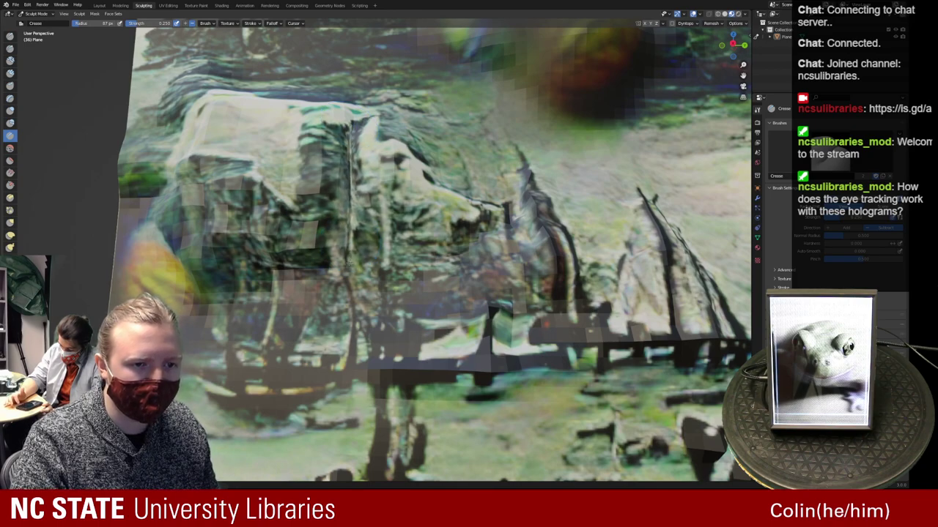
{"action": "left_click_drag", "start_coordinate": [352, 158], "coordinate": [346, 245]}
{"action": "left_click_drag", "start_coordinate": [350, 141], "coordinate": [343, 264]}
{"action": "mouse_move", "coordinate": [349, 116]}
{"action": "left_mouse_down"}
{"action": "mouse_move", "coordinate": [350, 227]}
{"action": "mouse_move", "coordinate": [351, 189]}
{"action": "mouse_move", "coordinate": [321, 260]}
{"action": "mouse_move", "coordinate": [362, 150]}
{"action": "mouse_move", "coordinate": [344, 258]}
{"action": "mouse_move", "coordinate": [343, 126]}
{"action": "left_mouse_up"}
{"action": "mouse_move", "coordinate": [411, 224]}
{"action": "middle_mouse_down"}
{"action": "mouse_move", "coordinate": [384, 269]}
{"action": "mouse_move", "coordinate": [337, 210]}
{"action": "middle_mouse_up"}
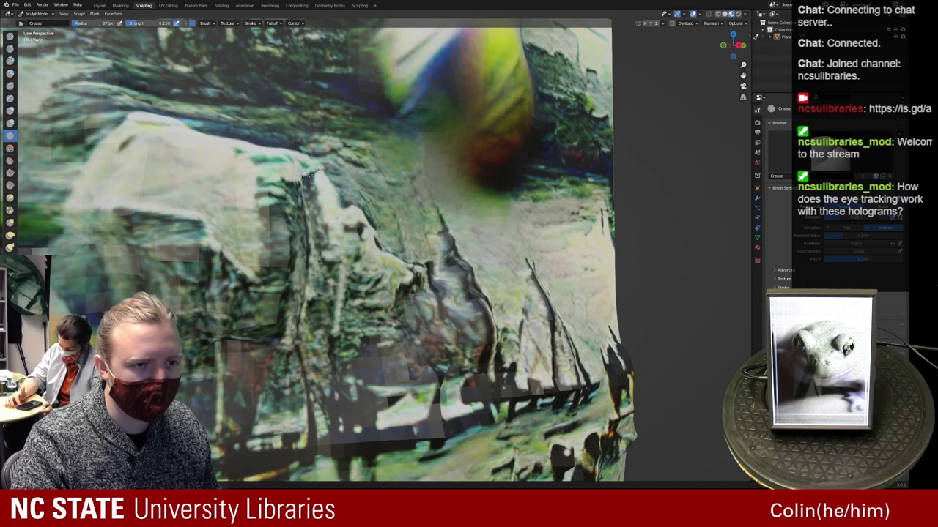
{"action": "left_click_drag", "start_coordinate": [311, 174], "coordinate": [308, 178]}
{"action": "middle_click_drag", "start_coordinate": [393, 241], "coordinate": [348, 197]}
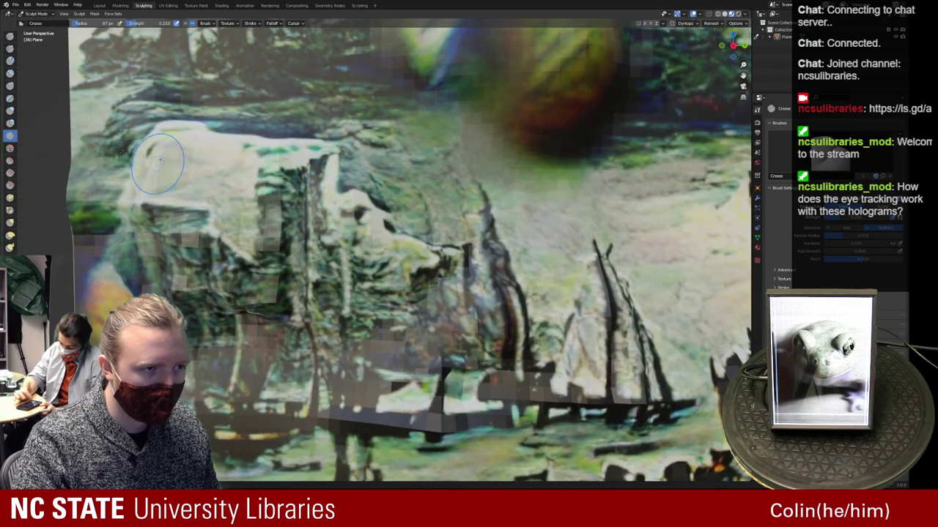
Sculpt along the sloping ridge beside the iceberg's top with the Draw brush at 87 px radius and 0.500 strength
{"action": "left_click", "coordinate": [10, 37]}
{"action": "left_click_drag", "start_coordinate": [359, 198], "coordinate": [351, 162]}
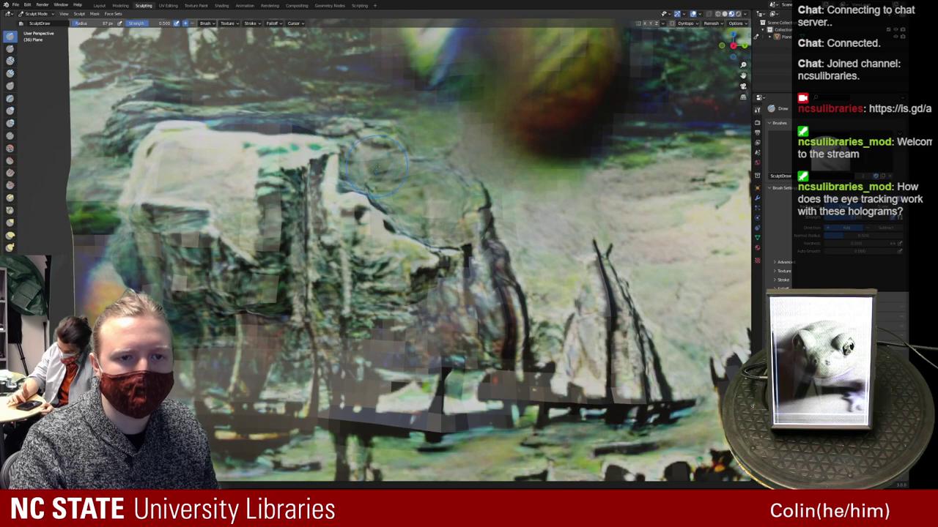
{"action": "middle_click_drag", "start_coordinate": [436, 209], "coordinate": [455, 194]}
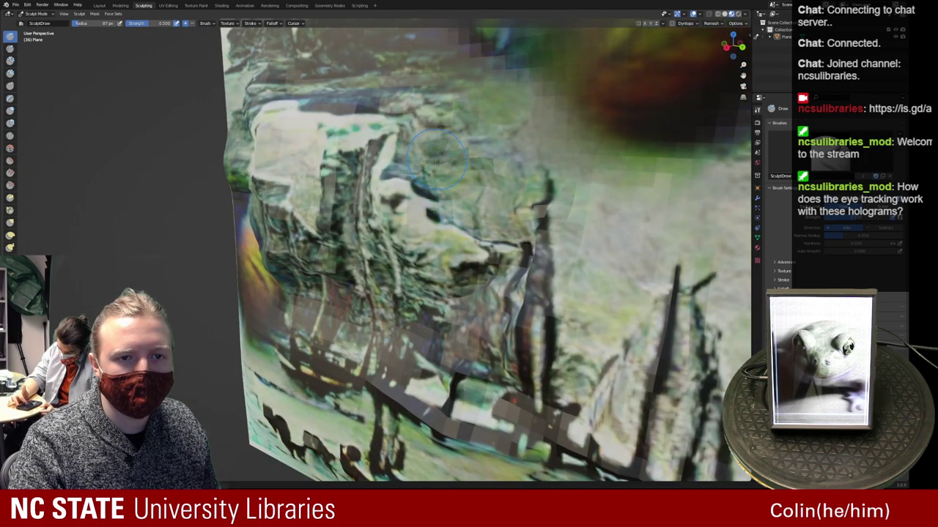
{"action": "middle_click_drag", "start_coordinate": [417, 170], "coordinate": [384, 176]}
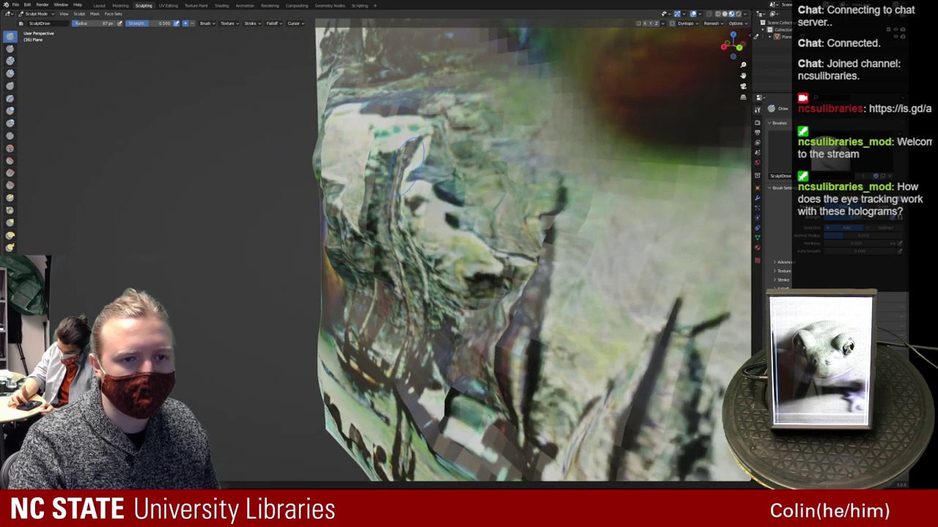
{"action": "middle_click_drag", "start_coordinate": [571, 212], "coordinate": [487, 207]}
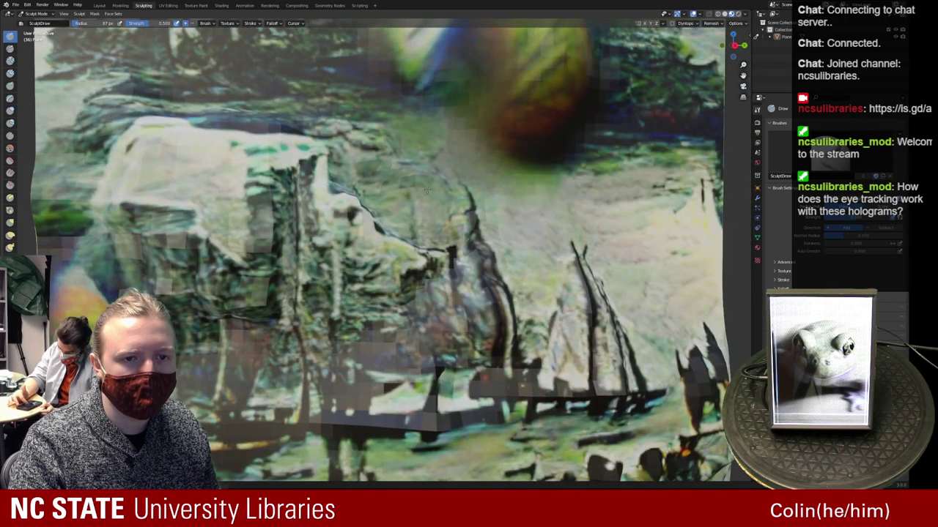
Examine the sculpted iceberg, orb, ships and foreground figures of the relief from several angles and distances
{"action": "mouse_move", "coordinate": [384, 205]}
{"action": "middle_mouse_down"}
{"action": "mouse_move", "coordinate": [421, 219]}
{"action": "mouse_move", "coordinate": [468, 214]}
{"action": "middle_mouse_up"}
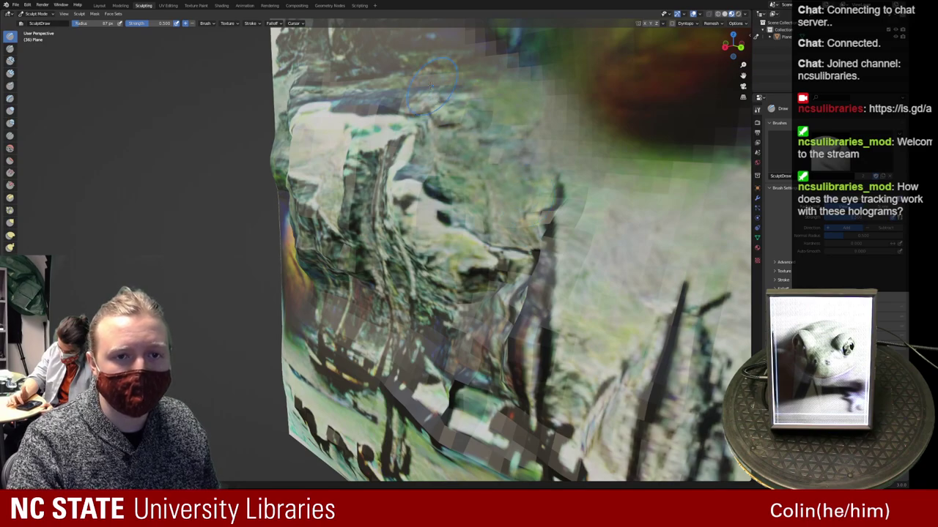
{"action": "scroll", "coordinate": [503, 137], "scroll_direction": "down", "scroll_amount": 2}
{"action": "mouse_move", "coordinate": [381, 192]}
{"action": "middle_mouse_down"}
{"action": "mouse_move", "coordinate": [438, 239]}
{"action": "mouse_move", "coordinate": [394, 301]}
{"action": "middle_mouse_up"}
{"action": "scroll", "coordinate": [438, 239], "scroll_direction": "up", "scroll_amount": 3}
{"action": "key", "text": "shift+c"}
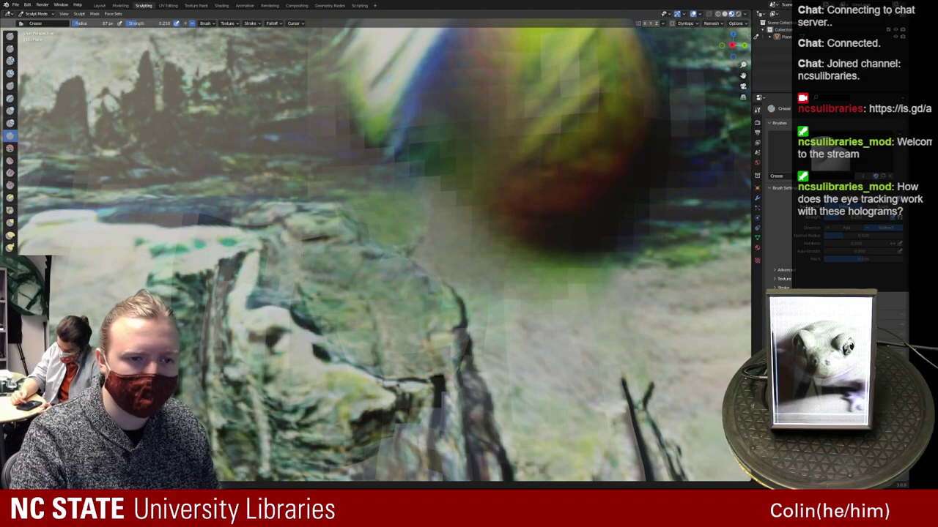
{"action": "mouse_move", "coordinate": [298, 257]}
{"action": "middle_mouse_down"}
{"action": "mouse_move", "coordinate": [235, 257]}
{"action": "mouse_move", "coordinate": [398, 273]}
{"action": "mouse_move", "coordinate": [418, 308]}
{"action": "mouse_move", "coordinate": [356, 266]}
{"action": "mouse_move", "coordinate": [346, 290]}
{"action": "mouse_move", "coordinate": [256, 286]}
{"action": "mouse_move", "coordinate": [297, 287]}
{"action": "mouse_move", "coordinate": [245, 298]}
{"action": "mouse_move", "coordinate": [324, 293]}
{"action": "mouse_move", "coordinate": [329, 252]}
{"action": "mouse_move", "coordinate": [364, 249]}
{"action": "middle_mouse_up"}
{"action": "scroll", "coordinate": [418, 308], "scroll_direction": "down", "scroll_amount": 3}
{"action": "scroll", "coordinate": [296, 287], "scroll_direction": "down", "scroll_amount": 3}
{"action": "scroll", "coordinate": [324, 294], "scroll_direction": "up", "scroll_amount": 4}
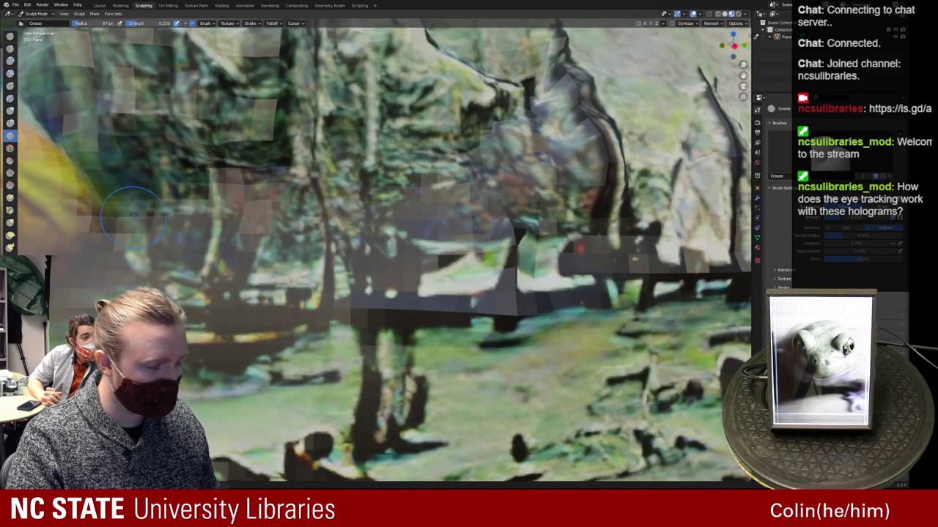
{"action": "key", "text": "x"}
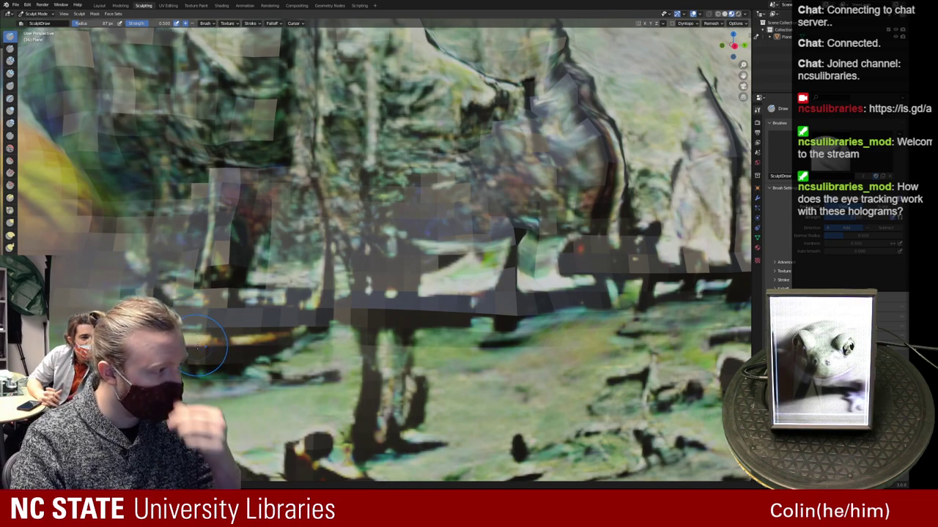
{"action": "middle_click_drag", "start_coordinate": [271, 314], "coordinate": [322, 304]}
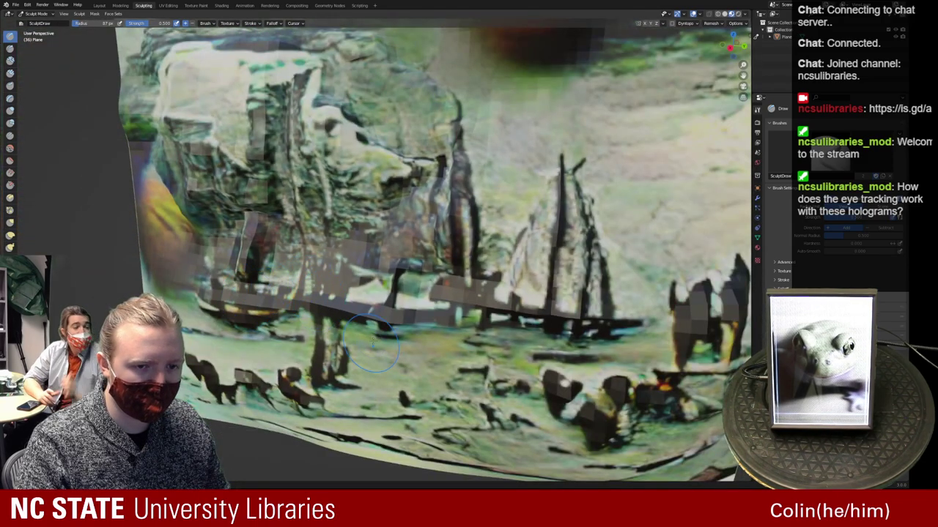
{"action": "scroll", "coordinate": [304, 282], "scroll_direction": "down", "scroll_amount": 5}
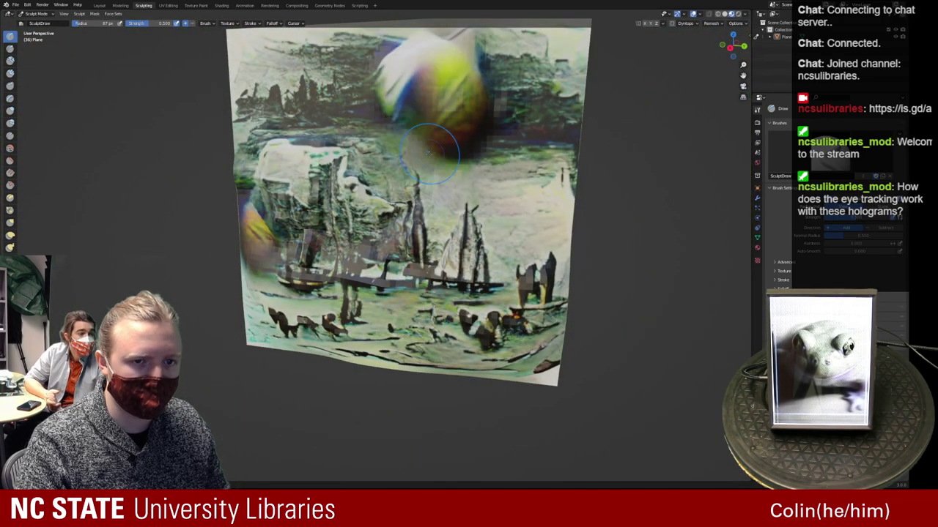
Use face selection in Edit Mode to select one face on the plane's upper edge above the orb, and return to Sculpt Mode
{"action": "mouse_move", "coordinate": [542, 205]}
{"action": "middle_mouse_down"}
{"action": "mouse_move", "coordinate": [601, 209]}
{"action": "mouse_move", "coordinate": [480, 216]}
{"action": "mouse_move", "coordinate": [513, 213]}
{"action": "middle_mouse_up"}
{"action": "key", "text": "Tab"}
{"action": "scroll", "coordinate": [466, 216], "scroll_direction": "up", "scroll_amount": 1}
{"action": "middle_click_drag", "start_coordinate": [469, 214], "coordinate": [429, 280], "text": "shift"}
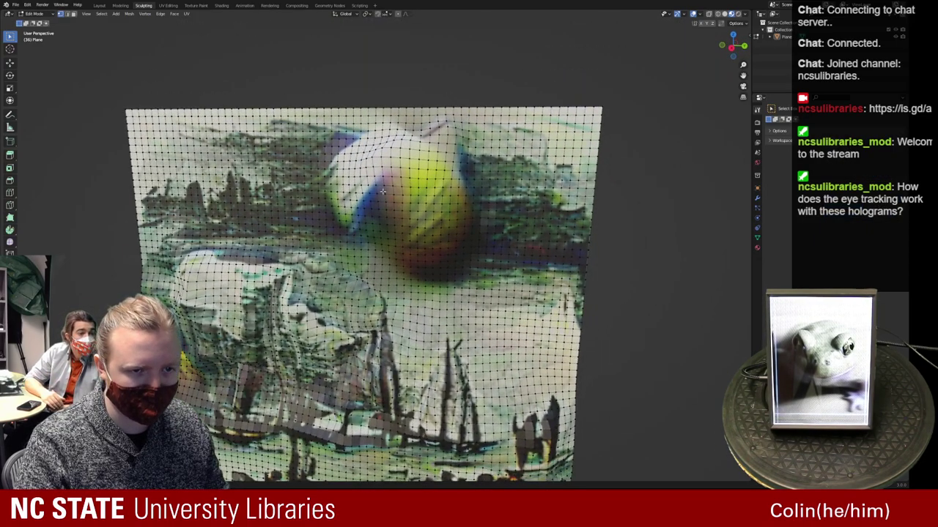
{"action": "scroll", "coordinate": [389, 202], "scroll_direction": "up", "scroll_amount": 4}
{"action": "middle_click_drag", "start_coordinate": [389, 202], "coordinate": [373, 300], "text": "shift"}
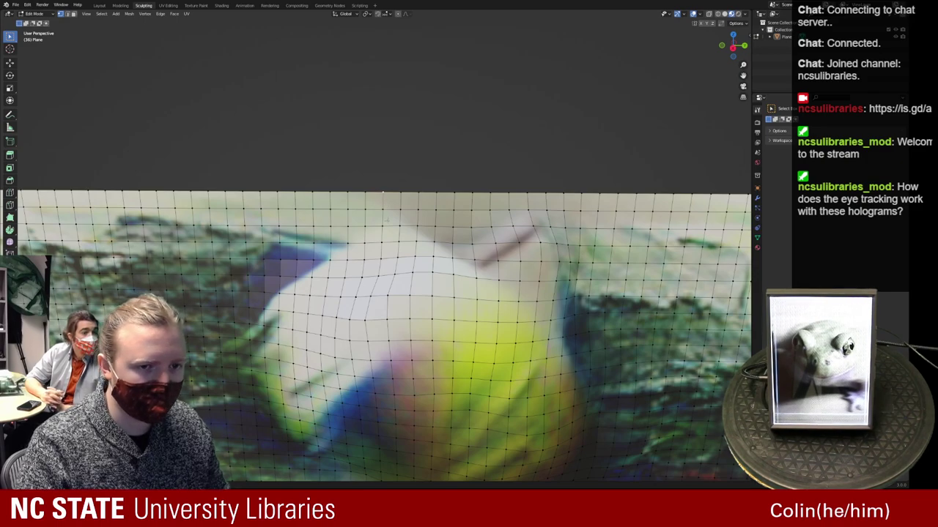
{"action": "key", "text": "2"}
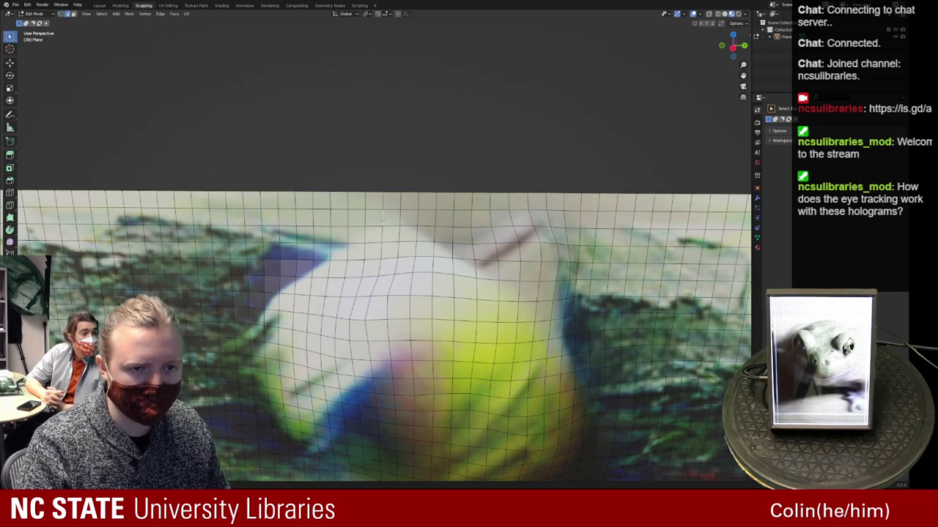
{"action": "key", "text": "3"}
{"action": "left_click", "coordinate": [374, 201]}
{"action": "middle_click_drag", "start_coordinate": [374, 201], "coordinate": [367, 228]}
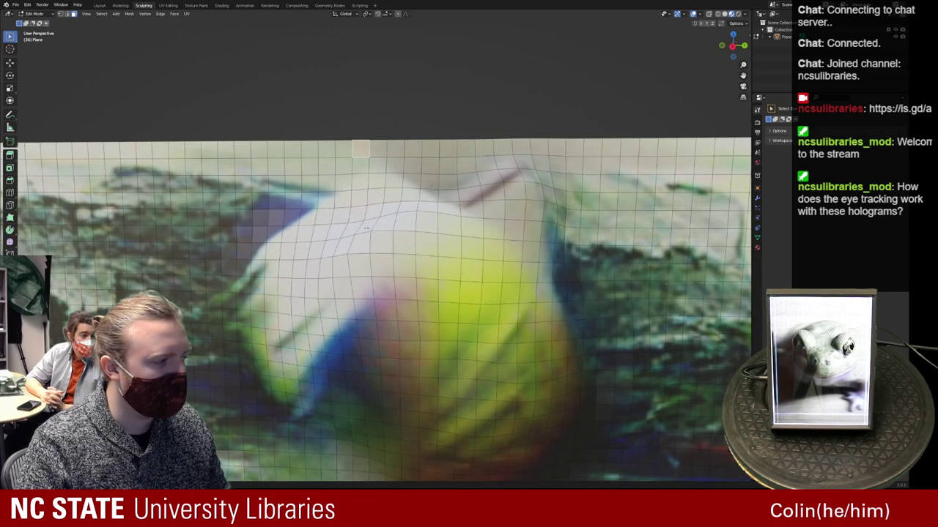
{"action": "scroll", "coordinate": [365, 229], "scroll_direction": "down", "scroll_amount": 4}
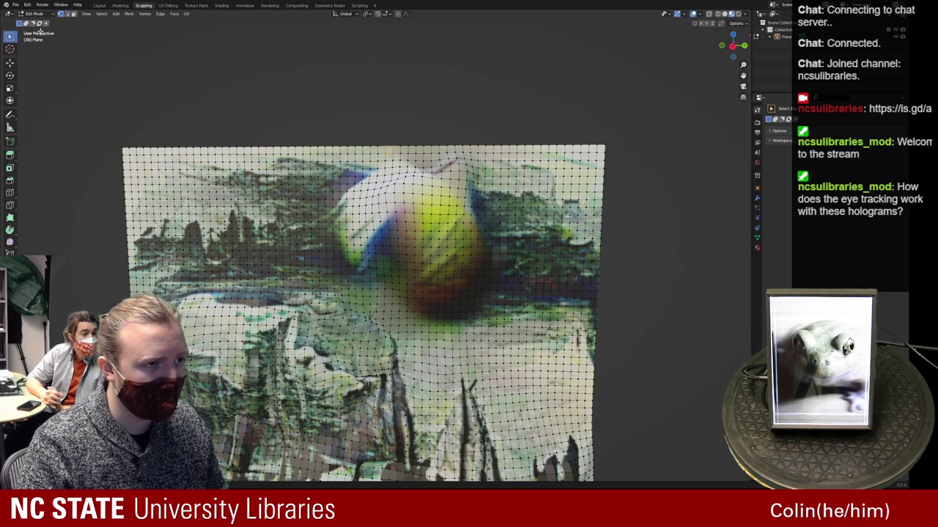
{"action": "key", "text": "Tab"}
Deform the surface beneath the colourful orb with the Elastic Deform brush at 87 px radius and 0.500 strength
{"action": "middle_click_drag", "start_coordinate": [371, 272], "coordinate": [286, 219], "text": "shift"}
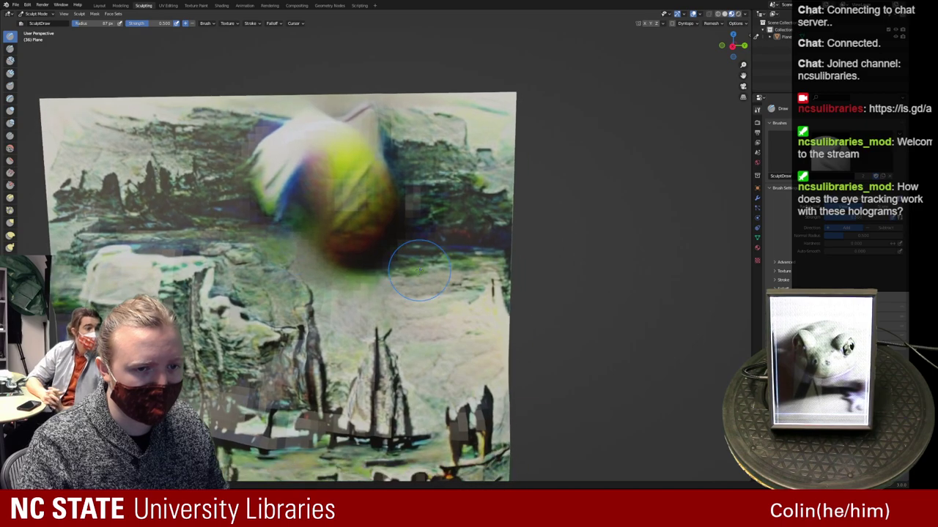
{"action": "middle_click_drag", "start_coordinate": [415, 271], "coordinate": [402, 277]}
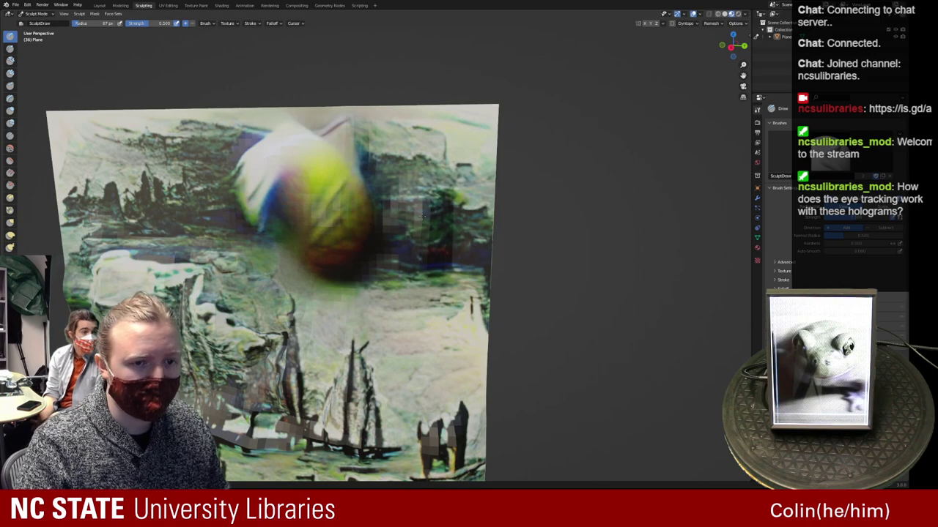
{"action": "middle_click_drag", "start_coordinate": [410, 217], "coordinate": [351, 213]}
{"action": "middle_click_drag", "start_coordinate": [291, 256], "coordinate": [394, 336]}
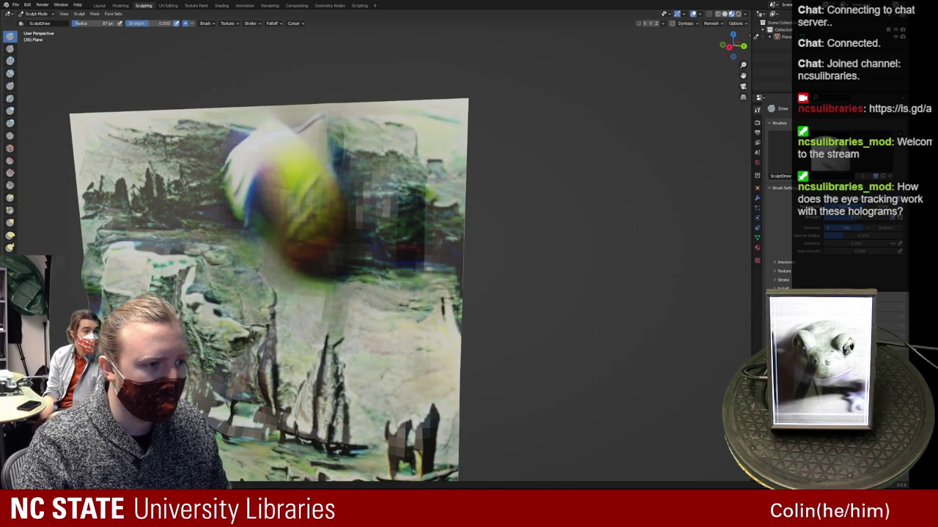
{"action": "left_click", "coordinate": [10, 235]}
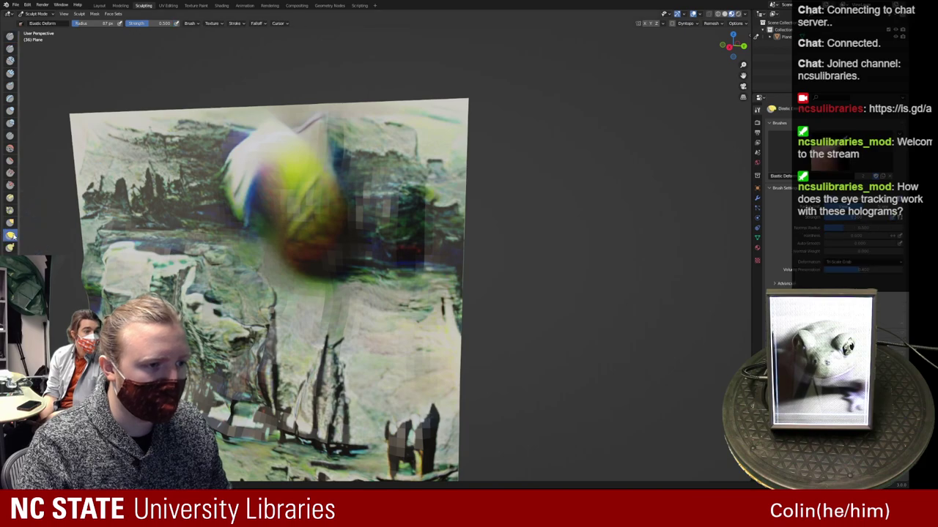
{"action": "middle_click_drag", "start_coordinate": [252, 274], "coordinate": [269, 267]}
{"action": "left_click_drag", "start_coordinate": [256, 267], "coordinate": [300, 293]}
{"action": "left_click_drag", "start_coordinate": [241, 295], "coordinate": [222, 287]}
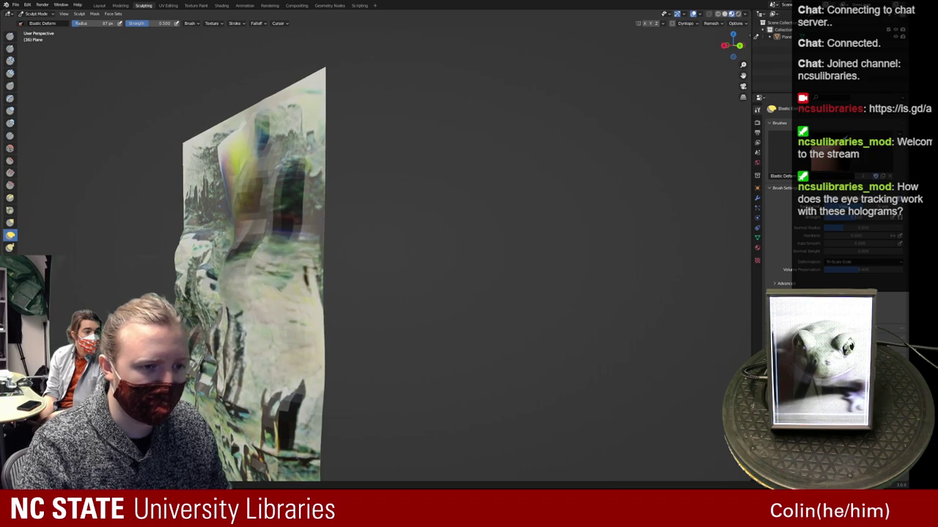
{"action": "left_click_drag", "start_coordinate": [256, 253], "coordinate": [276, 260]}
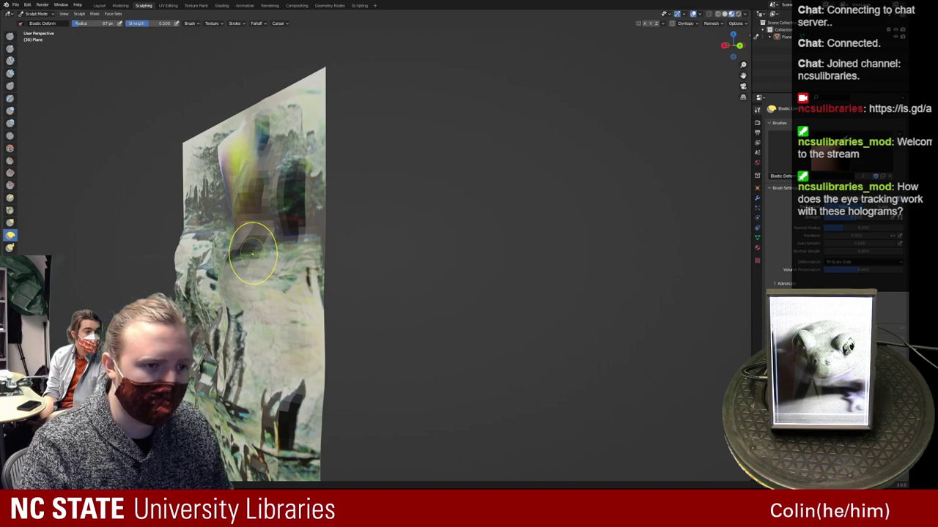
Enlarge the Elastic Deform brush to 272 px, try it on the relief around the orb, and undo the last deformations
{"action": "key", "text": "f"}
{"action": "mouse_move", "coordinate": [261, 235]}
{"action": "left_mouse_down"}
{"action": "mouse_move", "coordinate": [165, 239]}
{"action": "mouse_move", "coordinate": [219, 241]}
{"action": "mouse_move", "coordinate": [428, 282]}
{"action": "mouse_move", "coordinate": [164, 249]}
{"action": "mouse_move", "coordinate": [387, 282]}
{"action": "mouse_move", "coordinate": [364, 277]}
{"action": "left_mouse_up"}
{"action": "right_click", "coordinate": [364, 278]}
{"action": "key", "text": "ctrl+z"}
{"action": "middle_click_drag", "start_coordinate": [328, 262], "coordinate": [420, 274]}
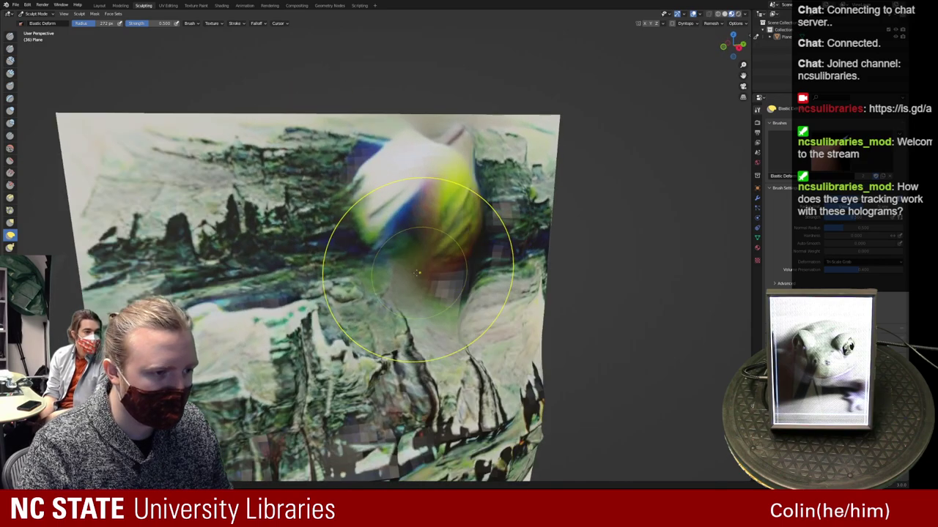
{"action": "key", "text": "ctrl+z"}
{"action": "key", "text": "ctrl+z"}
{"action": "key", "text": "ctrl+z"}
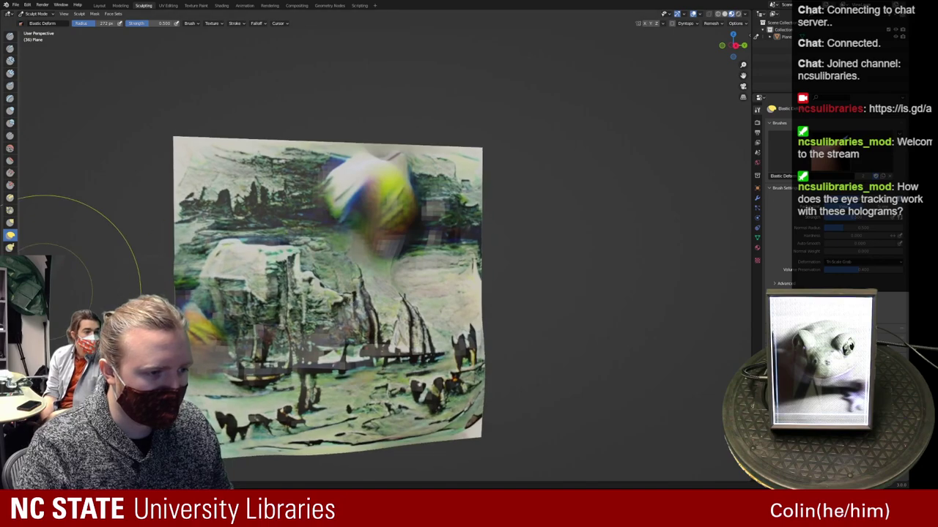
Switch from Elastic Deform back to the Draw brush and check the stretched area around the orb
{"action": "scroll", "coordinate": [10, 146], "scroll_direction": "down", "scroll_amount": 5}
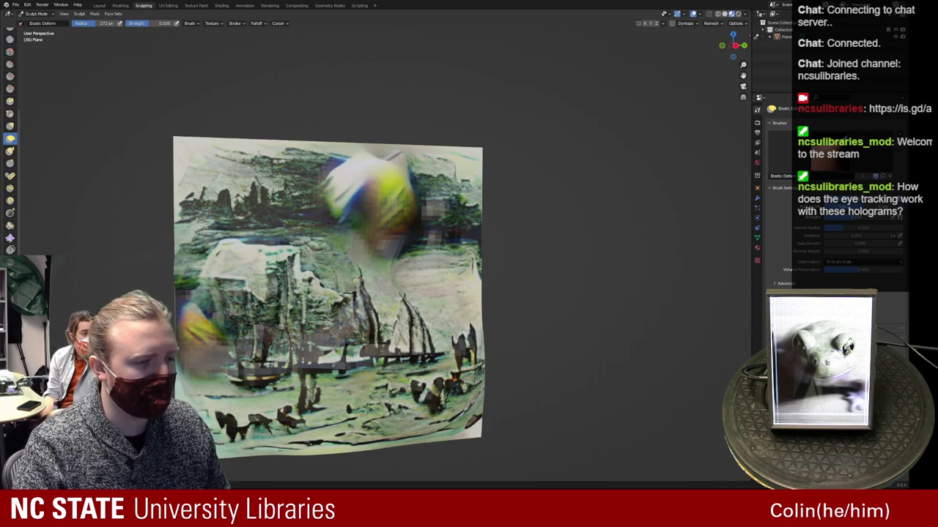
{"action": "scroll", "coordinate": [10, 146], "scroll_direction": "up", "scroll_amount": 5}
{"action": "scroll", "coordinate": [30, 249], "scroll_direction": "up", "scroll_amount": 4}
{"action": "scroll", "coordinate": [41, 229], "scroll_direction": "down", "scroll_amount": 3}
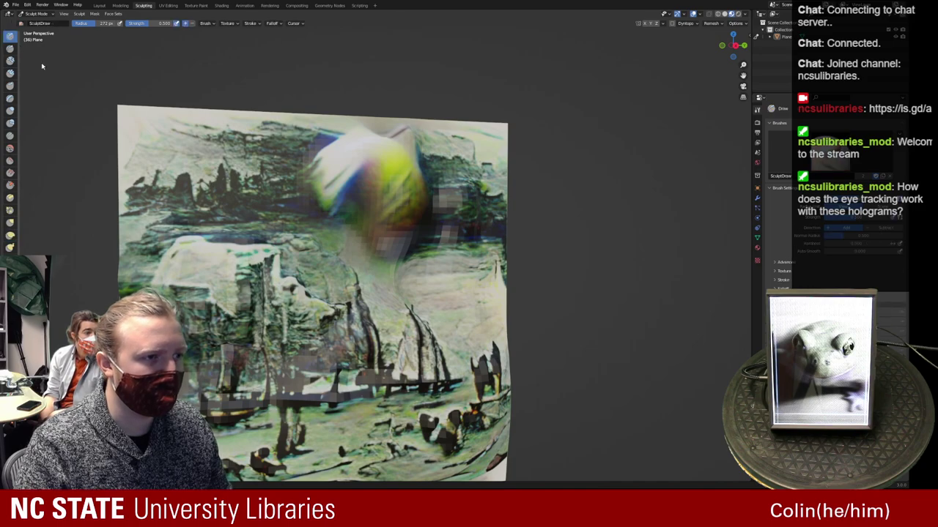
{"action": "left_click", "coordinate": [11, 35]}
{"action": "scroll", "coordinate": [444, 293], "scroll_direction": "up", "scroll_amount": 5}
{"action": "scroll", "coordinate": [375, 222], "scroll_direction": "down", "scroll_amount": 5}
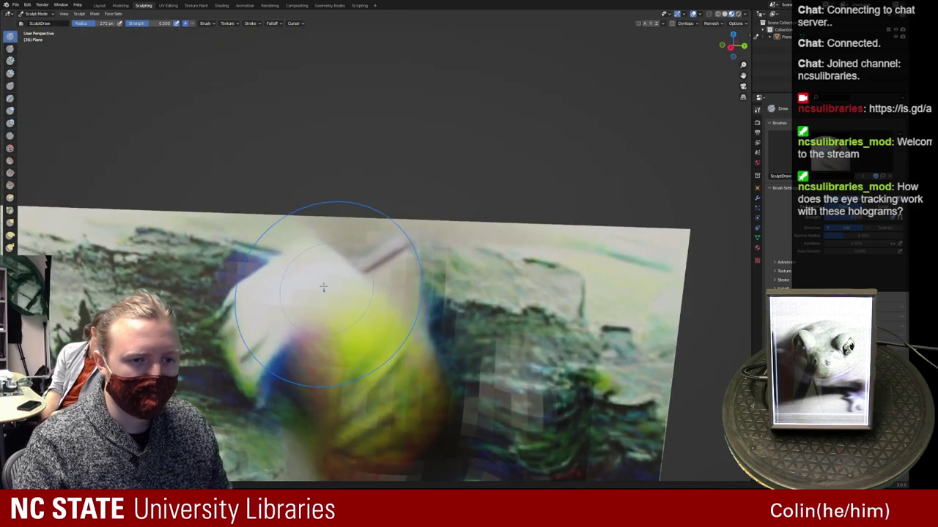
{"action": "mouse_move", "coordinate": [359, 281]}
{"action": "middle_mouse_down"}
{"action": "mouse_move", "coordinate": [353, 264]}
{"action": "mouse_move", "coordinate": [348, 275]}
{"action": "middle_mouse_up"}
{"action": "middle_click_drag", "start_coordinate": [357, 323], "coordinate": [367, 225]}
{"action": "middle_click_drag", "start_coordinate": [238, 142], "coordinate": [270, 161]}
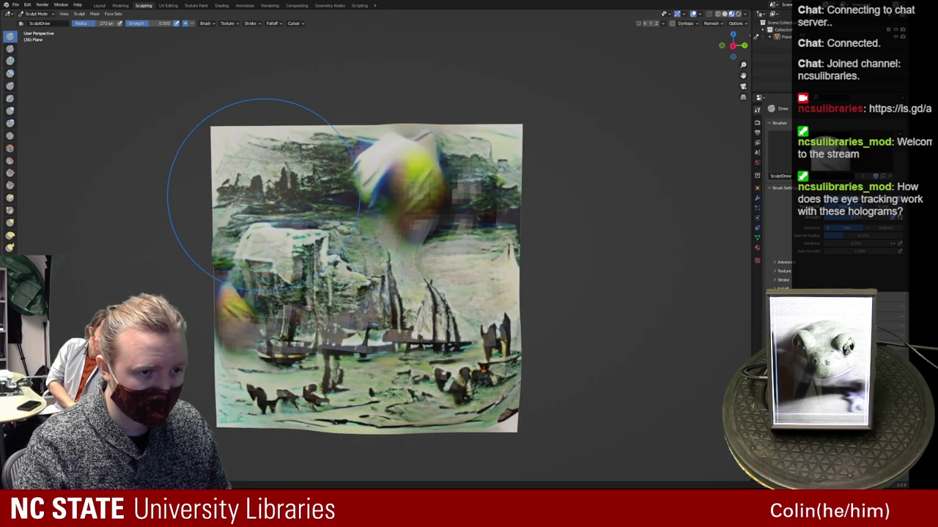
In Edit Mode, circle-select the vertices covering the jagged dark silhouettes in the background above the iceberg
{"action": "key", "text": "Tab"}
{"action": "scroll", "coordinate": [366, 279], "scroll_direction": "up", "scroll_amount": 3}
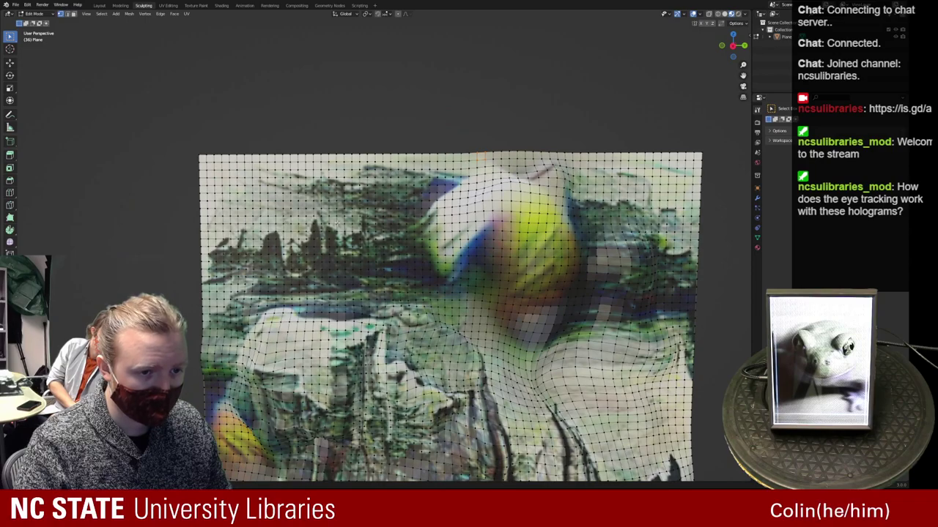
{"action": "mouse_move", "coordinate": [319, 219]}
{"action": "left_mouse_down"}
{"action": "mouse_move", "coordinate": [311, 282]}
{"action": "mouse_move", "coordinate": [339, 246]}
{"action": "mouse_move", "coordinate": [351, 274]}
{"action": "left_mouse_up"}
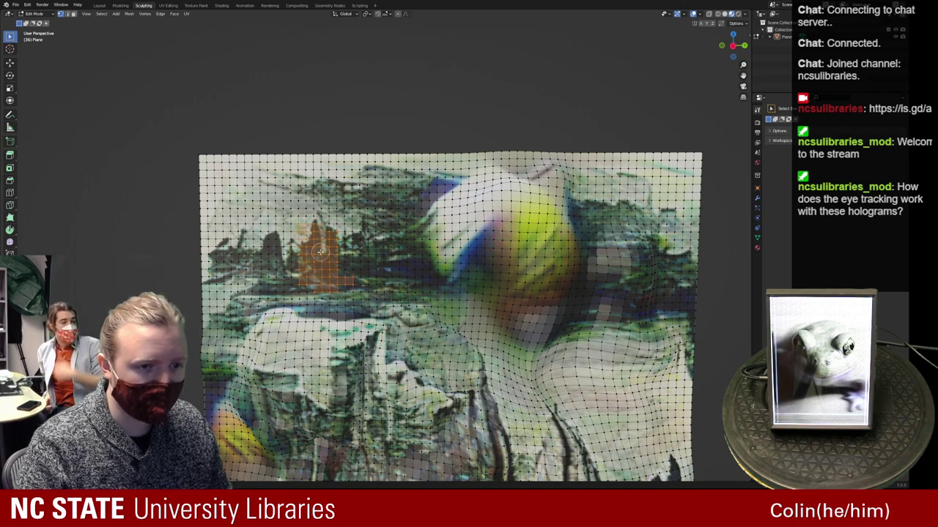
{"action": "mouse_move", "coordinate": [226, 249]}
{"action": "left_mouse_down"}
{"action": "mouse_move", "coordinate": [218, 260]}
{"action": "mouse_move", "coordinate": [229, 277]}
{"action": "mouse_move", "coordinate": [249, 229]}
{"action": "mouse_move", "coordinate": [268, 243]}
{"action": "mouse_move", "coordinate": [272, 277]}
{"action": "mouse_move", "coordinate": [263, 285]}
{"action": "mouse_move", "coordinate": [293, 270]}
{"action": "mouse_move", "coordinate": [285, 255]}
{"action": "mouse_move", "coordinate": [326, 247]}
{"action": "mouse_move", "coordinate": [336, 271]}
{"action": "left_mouse_up"}
{"action": "right_click", "coordinate": [336, 271]}
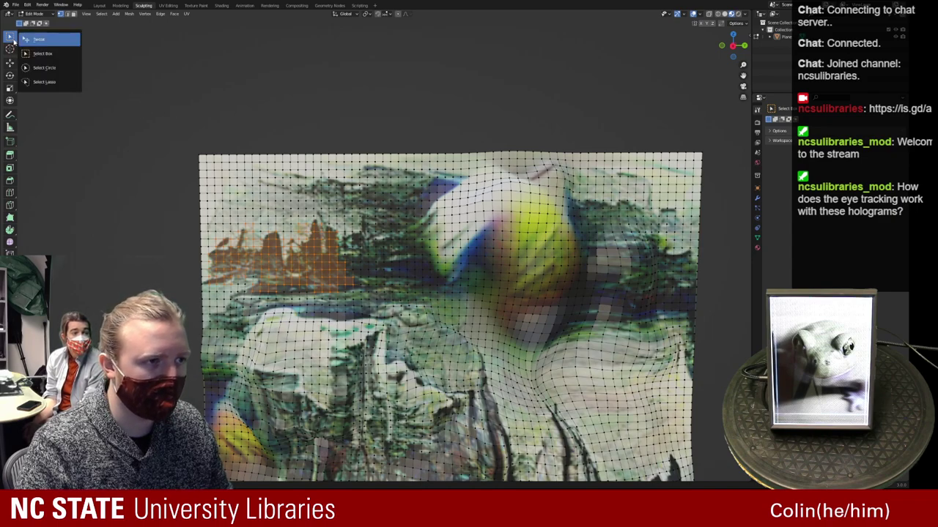
{"action": "left_click_drag", "start_coordinate": [13, 42], "coordinate": [31, 48]}
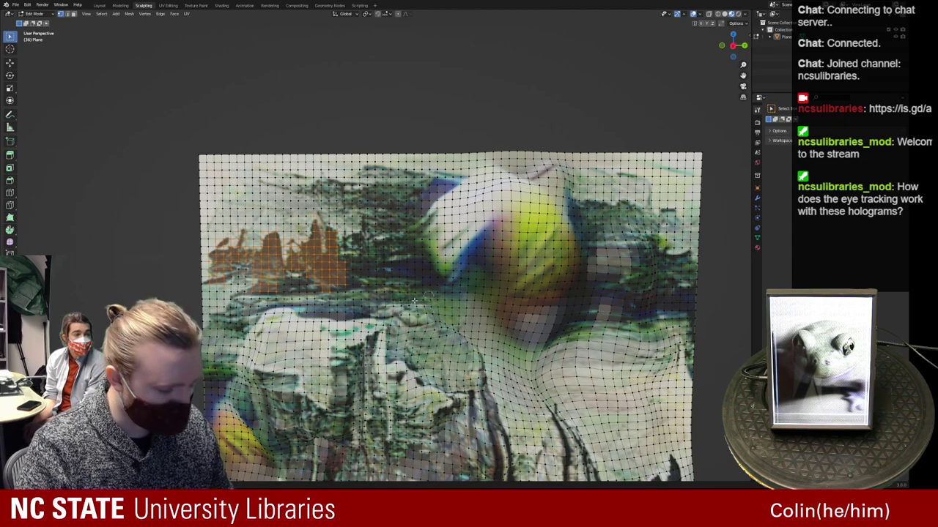
Raise the selected background silhouettes out of the plane along their normal, adjust the height with a second move, and return to Sculpt Mode
{"action": "middle_click_drag", "start_coordinate": [181, 258], "coordinate": [425, 251]}
{"action": "key", "text": "g"}
{"action": "key", "text": "z"}
{"action": "key", "text": "z"}
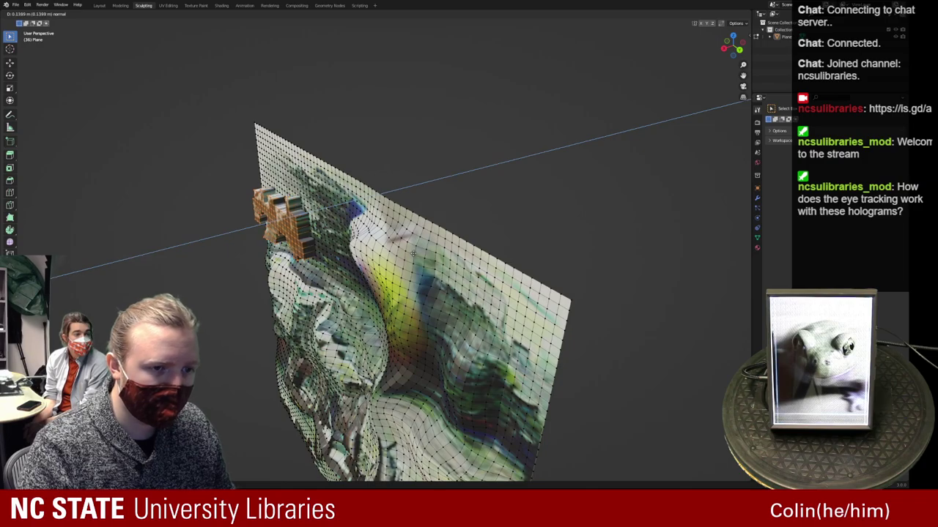
{"action": "left_click", "coordinate": [456, 249]}
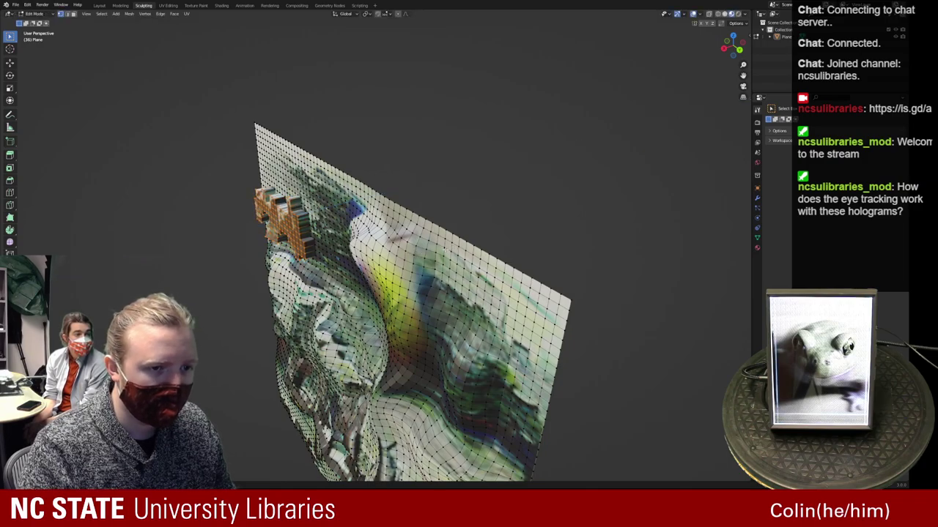
{"action": "mouse_move", "coordinate": [322, 233]}
{"action": "middle_mouse_down"}
{"action": "mouse_move", "coordinate": [447, 228]}
{"action": "mouse_move", "coordinate": [404, 228]}
{"action": "middle_mouse_up"}
{"action": "key", "text": "g"}
{"action": "key", "text": "z"}
{"action": "key", "text": "z"}
{"action": "left_click", "coordinate": [485, 248]}
{"action": "key", "text": "Tab"}
Examine the raised background silhouettes, then the ships and dark foreground figures, from several angles
{"action": "middle_click_drag", "start_coordinate": [486, 248], "coordinate": [454, 230]}
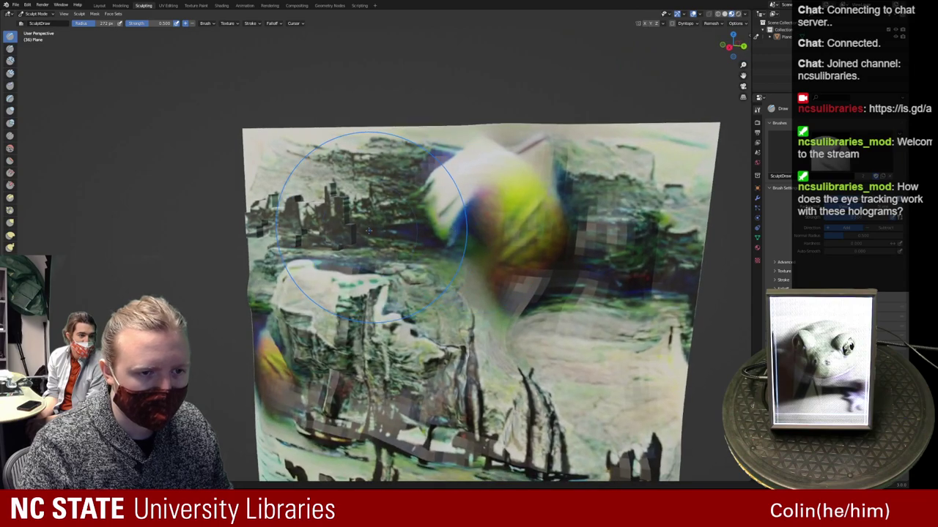
{"action": "middle_click_drag", "start_coordinate": [368, 230], "coordinate": [356, 226]}
{"action": "mouse_move", "coordinate": [235, 196]}
{"action": "middle_mouse_down"}
{"action": "mouse_move", "coordinate": [437, 268]}
{"action": "mouse_move", "coordinate": [421, 233]}
{"action": "mouse_move", "coordinate": [339, 225]}
{"action": "middle_mouse_up"}
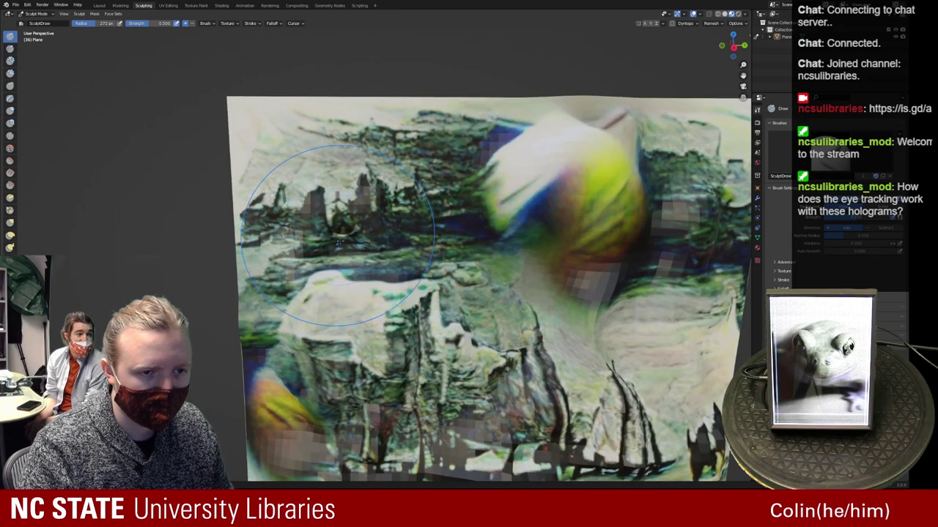
{"action": "mouse_move", "coordinate": [450, 278]}
{"action": "middle_mouse_down"}
{"action": "mouse_move", "coordinate": [570, 270]}
{"action": "mouse_move", "coordinate": [456, 240]}
{"action": "mouse_move", "coordinate": [351, 262]}
{"action": "mouse_move", "coordinate": [470, 261]}
{"action": "middle_mouse_up"}
{"action": "scroll", "coordinate": [470, 261], "scroll_direction": "down", "scroll_amount": 5}
{"action": "middle_click_drag", "start_coordinate": [334, 256], "coordinate": [378, 294]}
{"action": "scroll", "coordinate": [378, 292], "scroll_direction": "up", "scroll_amount": 5}
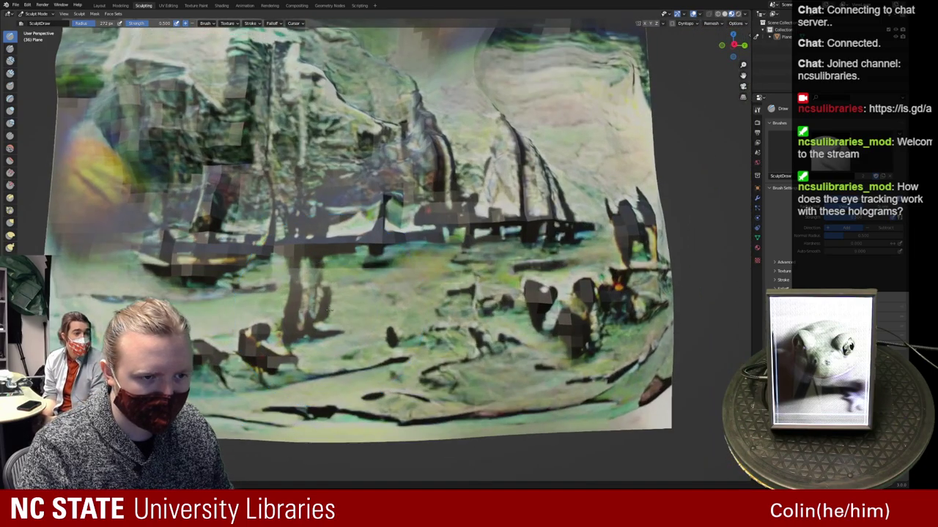
{"action": "scroll", "coordinate": [370, 323], "scroll_direction": "down", "scroll_amount": 3}
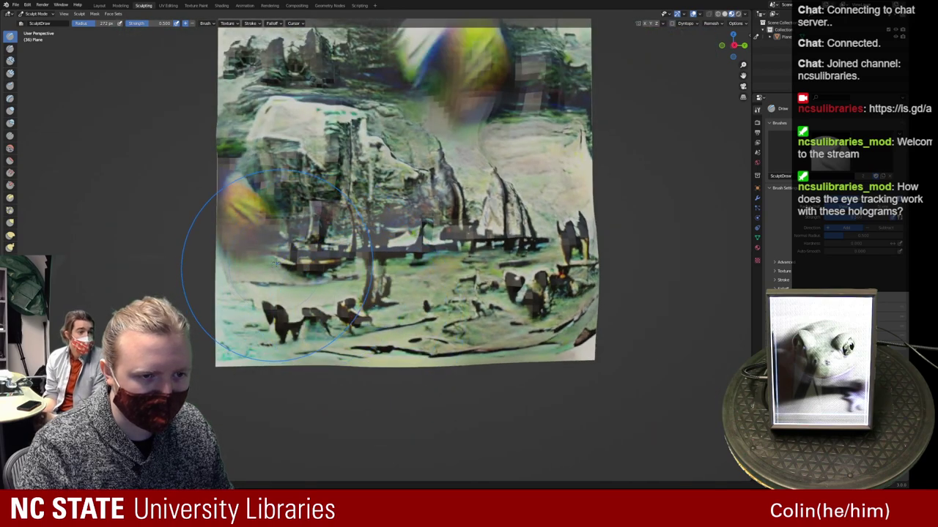
{"action": "scroll", "coordinate": [219, 315], "scroll_direction": "down", "scroll_amount": 1}
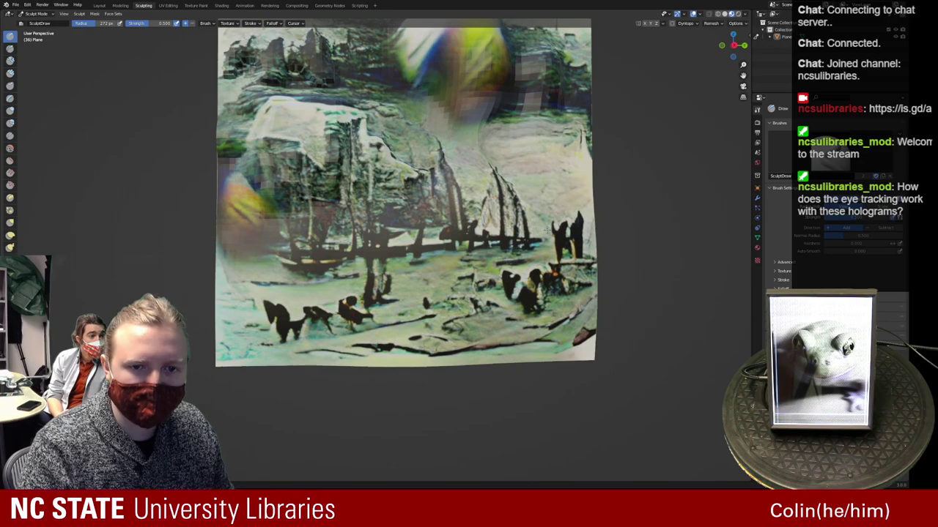
In Edit Mode, add the vertices covering the ships, their sails and the dark foreground figures to the selection
{"action": "mouse_move", "coordinate": [479, 312]}
{"action": "middle_mouse_down"}
{"action": "mouse_move", "coordinate": [378, 324]}
{"action": "mouse_move", "coordinate": [405, 314]}
{"action": "mouse_move", "coordinate": [442, 220]}
{"action": "mouse_move", "coordinate": [330, 333]}
{"action": "middle_mouse_up"}
{"action": "key", "text": "Tab"}
{"action": "scroll", "coordinate": [370, 317], "scroll_direction": "up", "scroll_amount": 3}
{"action": "scroll", "coordinate": [442, 220], "scroll_direction": "up", "scroll_amount": 3}
{"action": "scroll", "coordinate": [395, 329], "scroll_direction": "down", "scroll_amount": 3}
{"action": "middle_click_drag", "start_coordinate": [403, 337], "coordinate": [463, 313]}
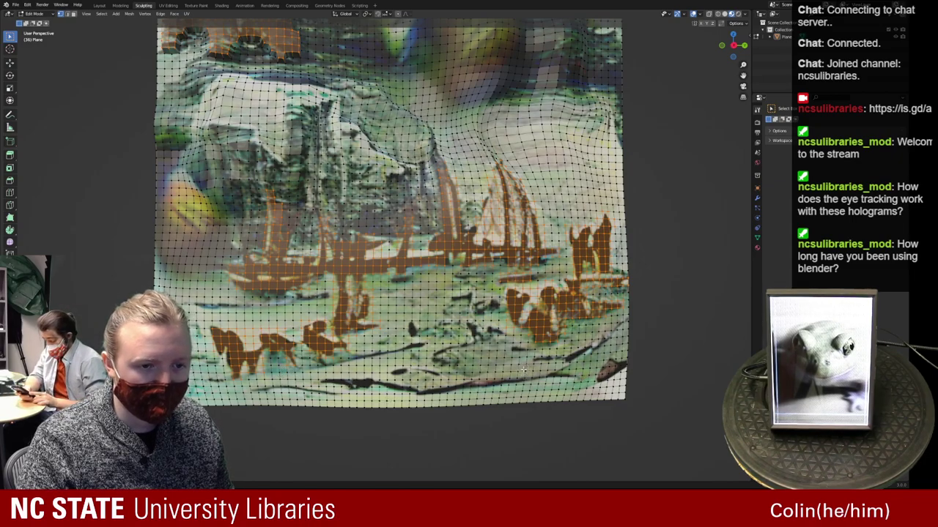
Extrude the selected ships, sails and dark foreground figures out of the plane and return to Sculpt Mode
{"action": "middle_click_drag", "start_coordinate": [656, 336], "coordinate": [482, 337]}
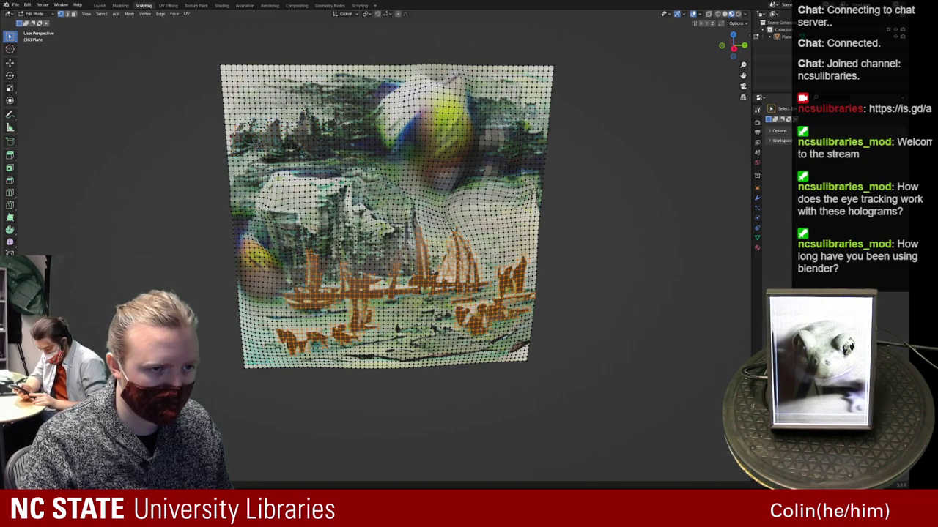
{"action": "mouse_move", "coordinate": [521, 238]}
{"action": "middle_mouse_down"}
{"action": "mouse_move", "coordinate": [460, 228]}
{"action": "mouse_move", "coordinate": [457, 247]}
{"action": "mouse_move", "coordinate": [510, 249]}
{"action": "mouse_move", "coordinate": [498, 242]}
{"action": "middle_mouse_up"}
{"action": "key", "text": "e"}
{"action": "left_click", "coordinate": [439, 229]}
{"action": "scroll", "coordinate": [497, 249], "scroll_direction": "down", "scroll_amount": 1}
{"action": "left_click", "coordinate": [496, 247]}
{"action": "key", "text": "Tab"}
Shrink the Draw brush and build up the small yellow-orange sphere at the plane's left edge into a rounder bulge
{"action": "middle_click_drag", "start_coordinate": [359, 252], "coordinate": [387, 257]}
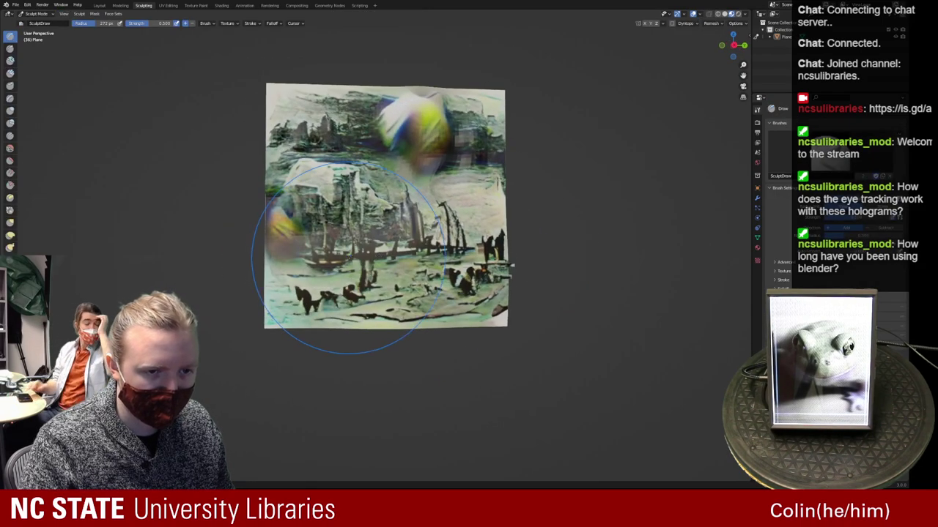
{"action": "left_click_drag", "start_coordinate": [442, 272], "coordinate": [463, 271]}
{"action": "mouse_move", "coordinate": [464, 351]}
{"action": "middle_mouse_down"}
{"action": "mouse_move", "coordinate": [381, 345]}
{"action": "mouse_move", "coordinate": [425, 358]}
{"action": "mouse_move", "coordinate": [412, 314]}
{"action": "mouse_move", "coordinate": [372, 319]}
{"action": "middle_mouse_up"}
{"action": "mouse_move", "coordinate": [268, 299]}
{"action": "middle_mouse_down"}
{"action": "mouse_move", "coordinate": [334, 308]}
{"action": "mouse_move", "coordinate": [365, 293]}
{"action": "mouse_move", "coordinate": [343, 300]}
{"action": "mouse_move", "coordinate": [406, 330]}
{"action": "mouse_move", "coordinate": [434, 308]}
{"action": "middle_mouse_up"}
{"action": "scroll", "coordinate": [434, 307], "scroll_direction": "up", "scroll_amount": 5}
{"action": "middle_click_drag", "start_coordinate": [245, 301], "coordinate": [318, 305], "text": "shift"}
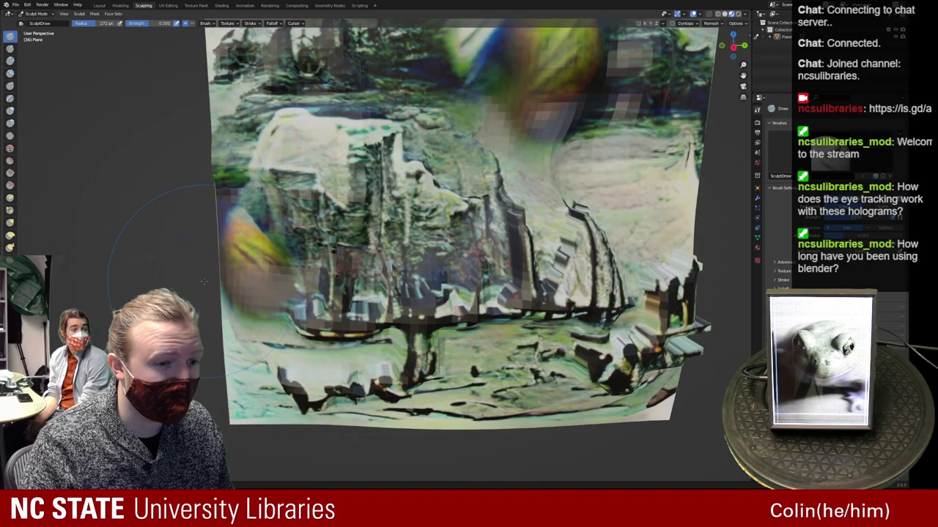
{"action": "key", "text": "f"}
{"action": "left_click", "coordinate": [236, 274]}
{"action": "left_click_drag", "start_coordinate": [236, 274], "coordinate": [229, 250]}
{"action": "mouse_move", "coordinate": [247, 289]}
{"action": "left_mouse_down"}
{"action": "mouse_move", "coordinate": [253, 273]}
{"action": "mouse_move", "coordinate": [241, 241]}
{"action": "left_mouse_up"}
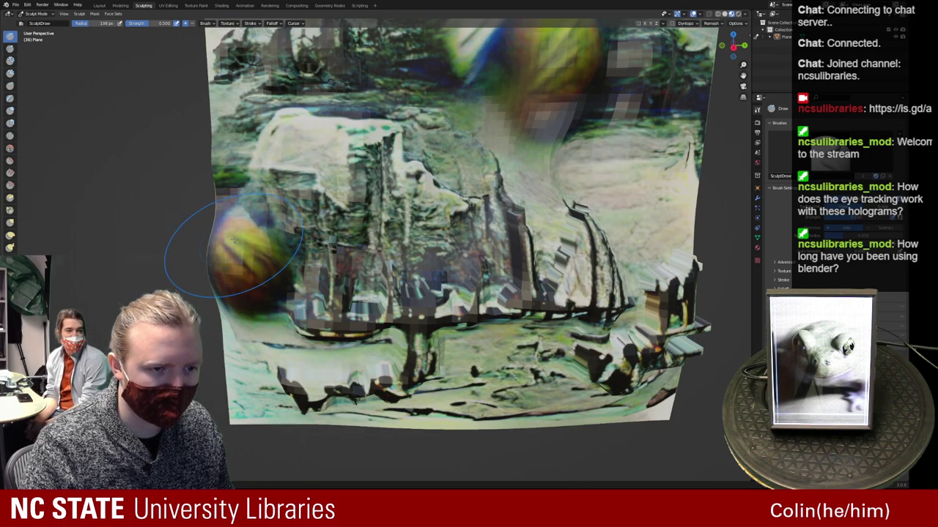
{"action": "left_click_drag", "start_coordinate": [243, 274], "coordinate": [234, 227]}
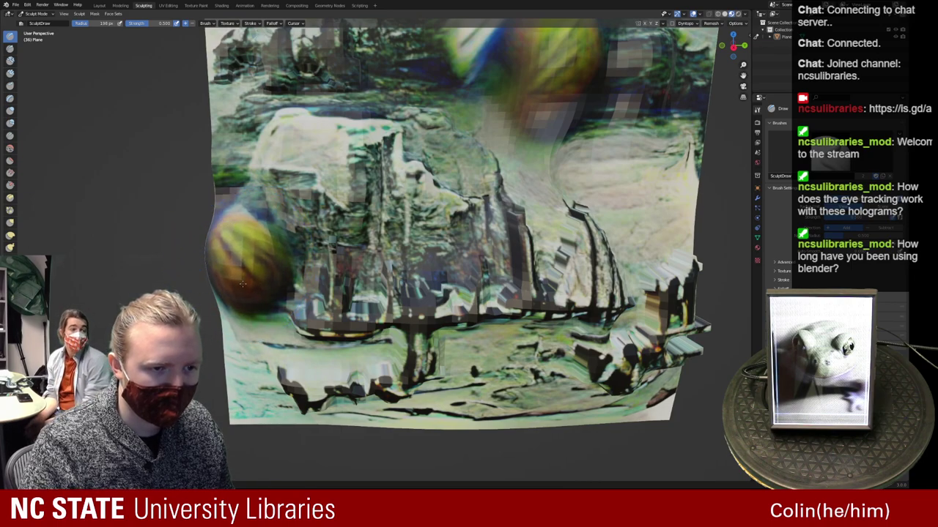
Add a Boolean modifier to the relief plane and remove it again
{"action": "mouse_move", "coordinate": [251, 285]}
{"action": "middle_mouse_down"}
{"action": "mouse_move", "coordinate": [351, 255]}
{"action": "mouse_move", "coordinate": [400, 253]}
{"action": "mouse_move", "coordinate": [285, 258]}
{"action": "mouse_move", "coordinate": [420, 270]}
{"action": "mouse_move", "coordinate": [293, 270]}
{"action": "mouse_move", "coordinate": [344, 275]}
{"action": "mouse_move", "coordinate": [299, 285]}
{"action": "middle_mouse_up"}
{"action": "scroll", "coordinate": [300, 286], "scroll_direction": "up", "scroll_amount": 5}
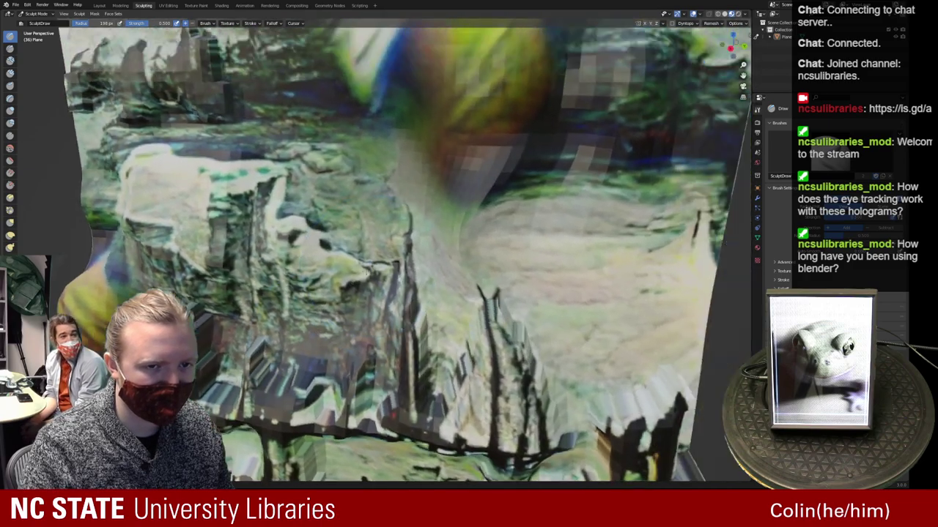
{"action": "scroll", "coordinate": [372, 279], "scroll_direction": "down", "scroll_amount": 5}
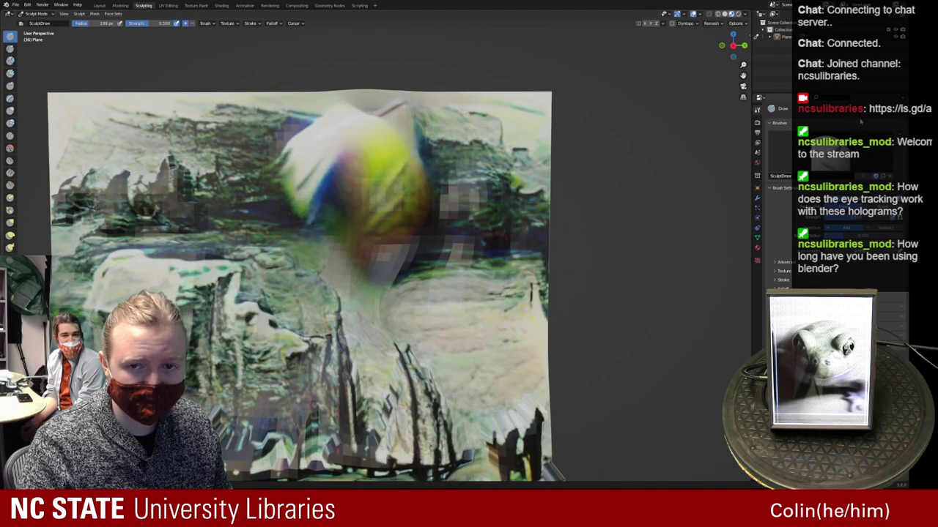
{"action": "left_click", "coordinate": [758, 202]}
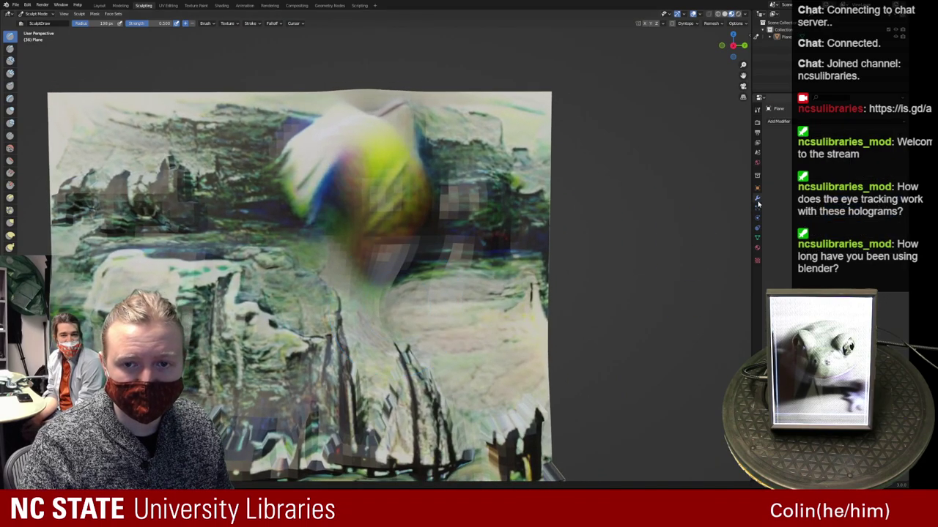
{"action": "left_click", "coordinate": [778, 121]}
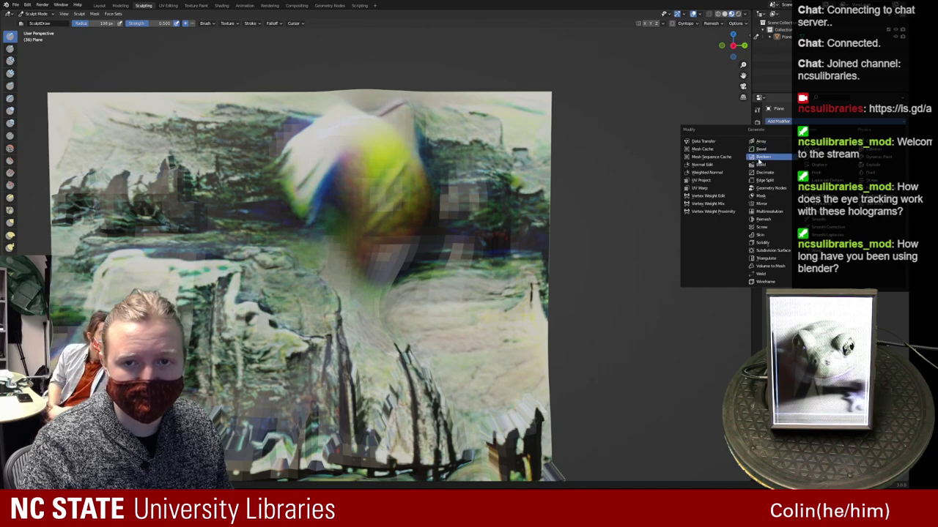
{"action": "left_click", "coordinate": [760, 158]}
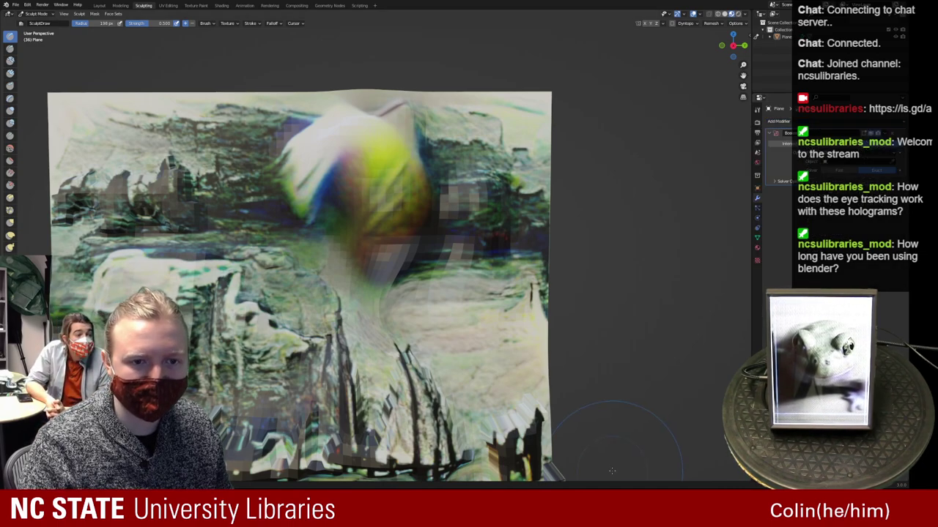
{"action": "key", "text": "ctrl+z"}
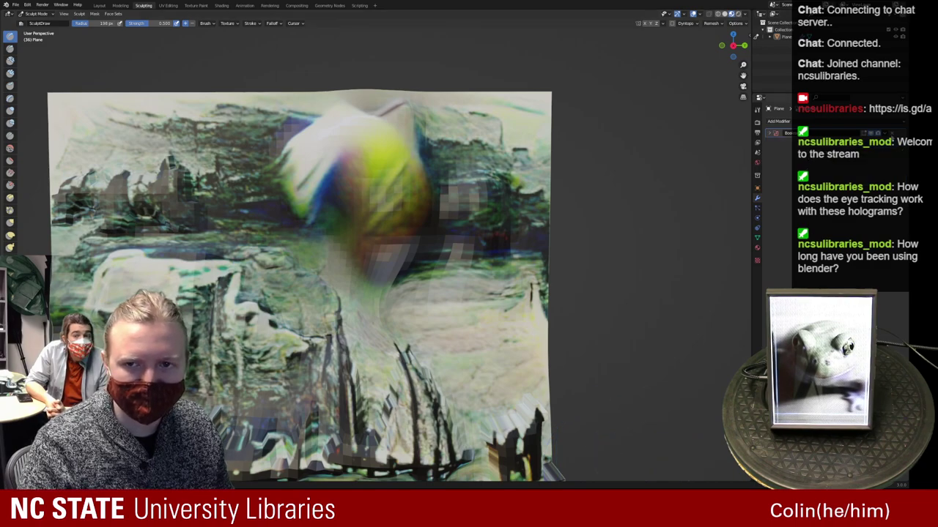
Build up the large yellow-green sphere in the sky with more Draw brush strokes
{"action": "middle_click_drag", "start_coordinate": [304, 286], "coordinate": [378, 192]}
{"action": "mouse_move", "coordinate": [349, 174]}
{"action": "left_mouse_down"}
{"action": "mouse_move", "coordinate": [350, 163]}
{"action": "mouse_move", "coordinate": [346, 179]}
{"action": "mouse_move", "coordinate": [361, 199]}
{"action": "mouse_move", "coordinate": [358, 146]}
{"action": "mouse_move", "coordinate": [339, 183]}
{"action": "mouse_move", "coordinate": [322, 179]}
{"action": "mouse_move", "coordinate": [386, 195]}
{"action": "mouse_move", "coordinate": [355, 200]}
{"action": "left_mouse_up"}
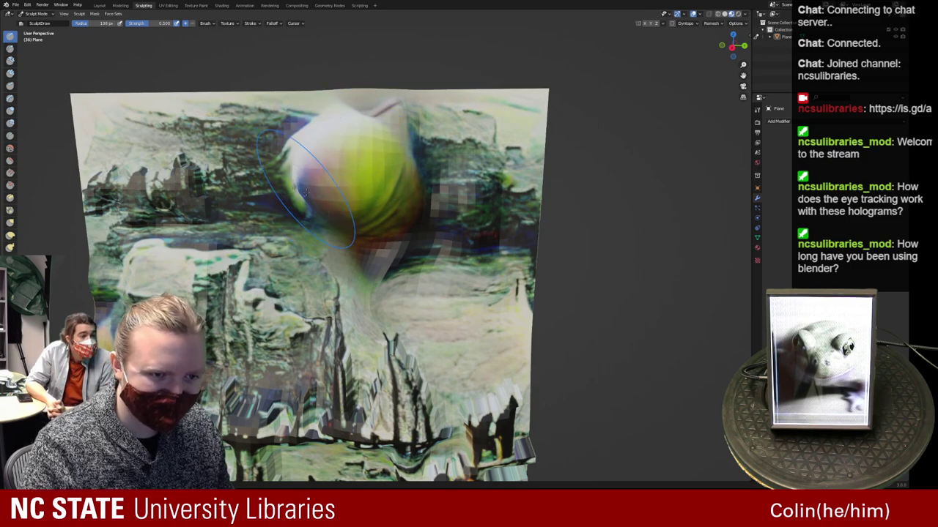
{"action": "mouse_move", "coordinate": [344, 197]}
{"action": "left_mouse_down"}
{"action": "mouse_move", "coordinate": [399, 176]}
{"action": "mouse_move", "coordinate": [414, 143]}
{"action": "mouse_move", "coordinate": [366, 99]}
{"action": "mouse_move", "coordinate": [394, 128]}
{"action": "mouse_move", "coordinate": [386, 155]}
{"action": "left_mouse_up"}
Examine the raised spheres, iceberg, ships and foreground figures from the front, the side and oblique angles
{"action": "mouse_move", "coordinate": [365, 176]}
{"action": "middle_mouse_down"}
{"action": "mouse_move", "coordinate": [309, 202]}
{"action": "mouse_move", "coordinate": [360, 216]}
{"action": "mouse_move", "coordinate": [319, 173]}
{"action": "mouse_move", "coordinate": [326, 253]}
{"action": "middle_mouse_up"}
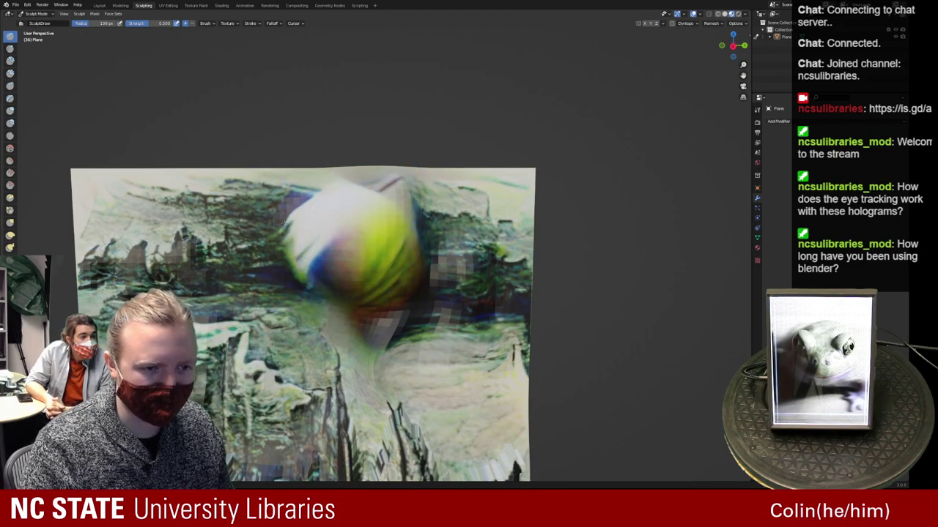
{"action": "mouse_move", "coordinate": [339, 227]}
{"action": "middle_mouse_down"}
{"action": "mouse_move", "coordinate": [337, 309]}
{"action": "mouse_move", "coordinate": [440, 315]}
{"action": "mouse_move", "coordinate": [427, 342]}
{"action": "mouse_move", "coordinate": [297, 391]}
{"action": "mouse_move", "coordinate": [249, 385]}
{"action": "mouse_move", "coordinate": [374, 359]}
{"action": "middle_mouse_up"}
{"action": "scroll", "coordinate": [469, 249], "scroll_direction": "down", "scroll_amount": 2}
{"action": "middle_click_drag", "start_coordinate": [506, 220], "coordinate": [433, 213]}
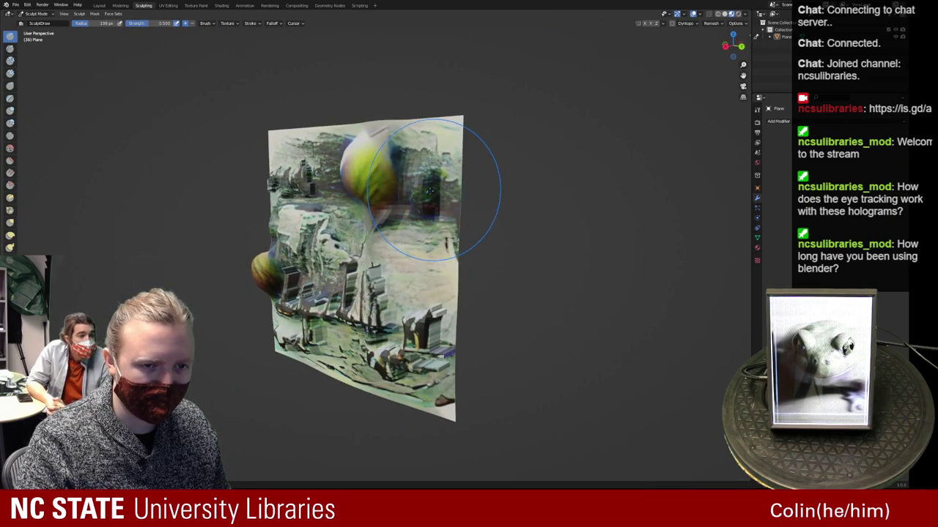
{"action": "key", "text": "f"}
{"action": "left_click", "coordinate": [426, 187]}
{"action": "mouse_move", "coordinate": [425, 187]}
{"action": "middle_mouse_down"}
{"action": "mouse_move", "coordinate": [510, 227]}
{"action": "mouse_move", "coordinate": [461, 206]}
{"action": "mouse_move", "coordinate": [410, 208]}
{"action": "mouse_move", "coordinate": [426, 192]}
{"action": "middle_mouse_up"}
{"action": "middle_click_drag", "start_coordinate": [323, 335], "coordinate": [330, 338]}
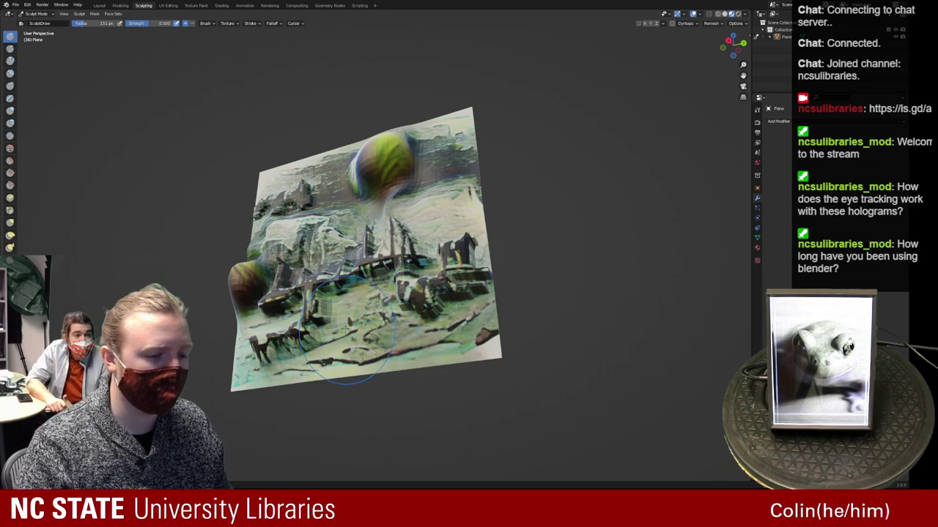
{"action": "mouse_move", "coordinate": [345, 356]}
{"action": "middle_mouse_down"}
{"action": "mouse_move", "coordinate": [354, 345]}
{"action": "mouse_move", "coordinate": [331, 335]}
{"action": "mouse_move", "coordinate": [326, 315]}
{"action": "middle_mouse_up"}
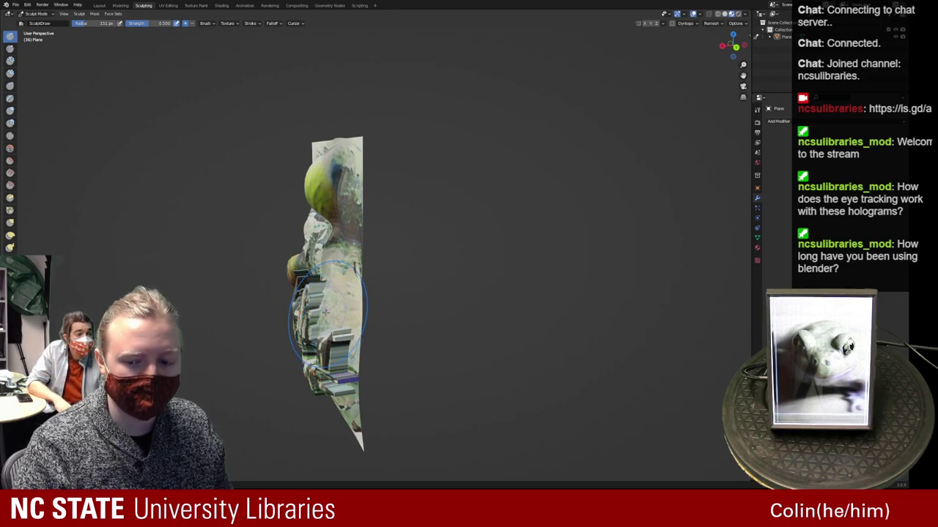
{"action": "middle_click_drag", "start_coordinate": [326, 311], "coordinate": [377, 285]}
{"action": "middle_click_drag", "start_coordinate": [273, 310], "coordinate": [311, 319]}
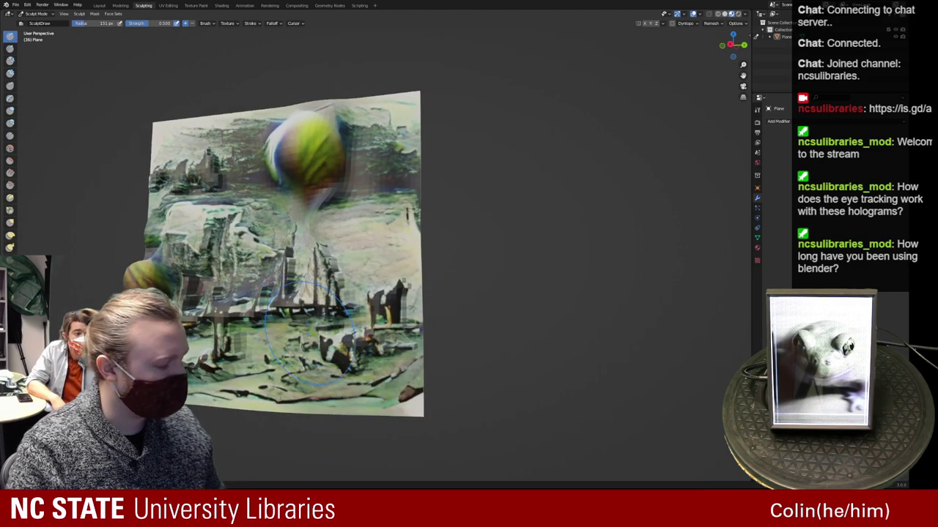
{"action": "mouse_move", "coordinate": [390, 299]}
{"action": "middle_mouse_down"}
{"action": "mouse_move", "coordinate": [397, 316]}
{"action": "mouse_move", "coordinate": [412, 315]}
{"action": "middle_mouse_up"}
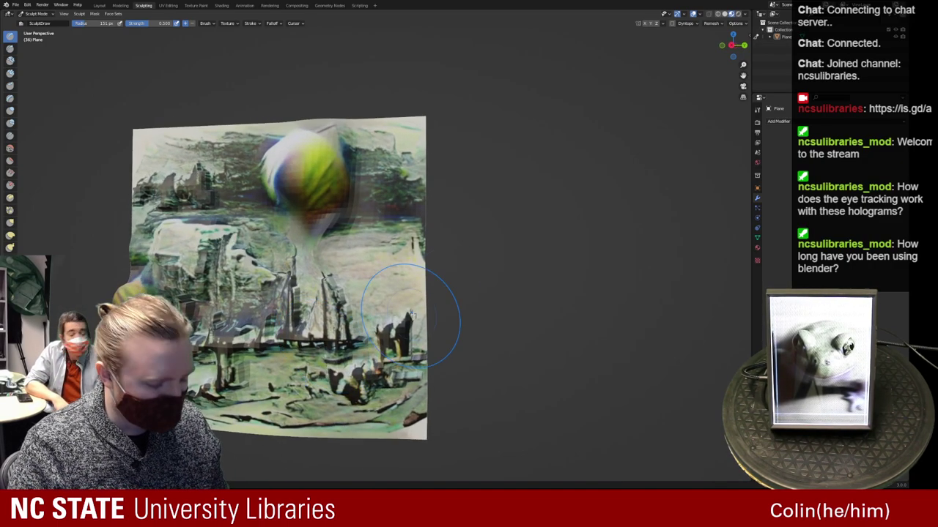
Hide the relief plane and switch to the Modeling workspace
{"action": "left_click", "coordinate": [895, 36]}
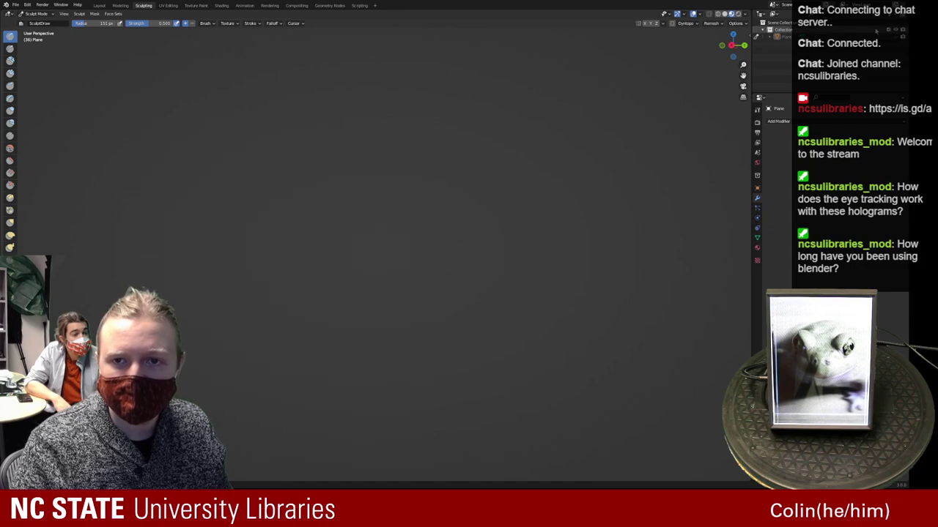
{"action": "left_click", "coordinate": [120, 5]}
{"action": "middle_click_drag", "start_coordinate": [393, 232], "coordinate": [380, 223]}
Try to add a cylinder while the plane is still in Edit Mode, and show the plane again
{"action": "key", "text": "shift+a"}
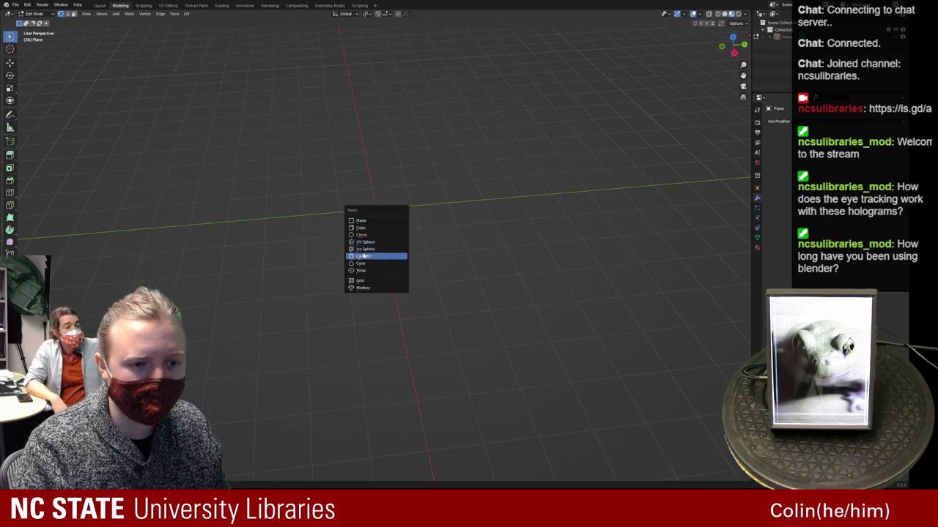
{"action": "key", "text": "Escape"}
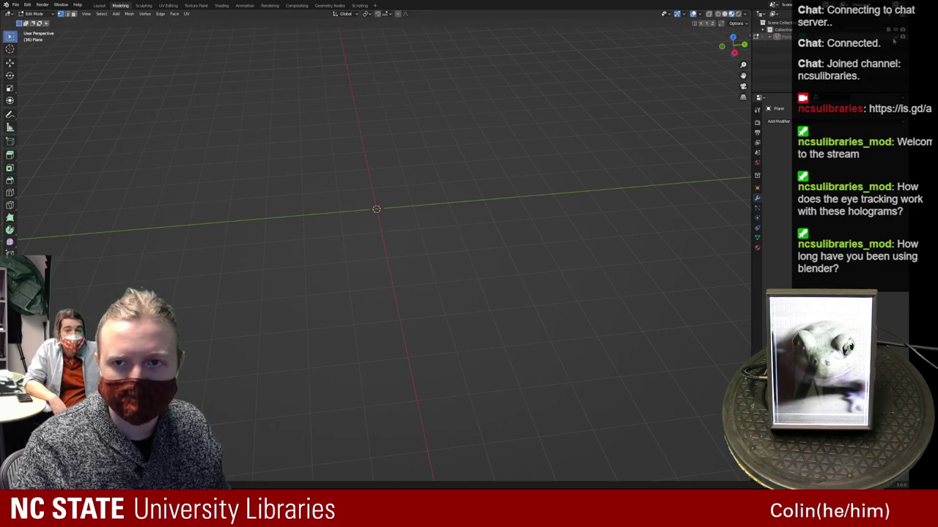
{"action": "left_click", "coordinate": [895, 36]}
{"action": "key", "text": "Tab"}
{"action": "key", "text": "Tab"}
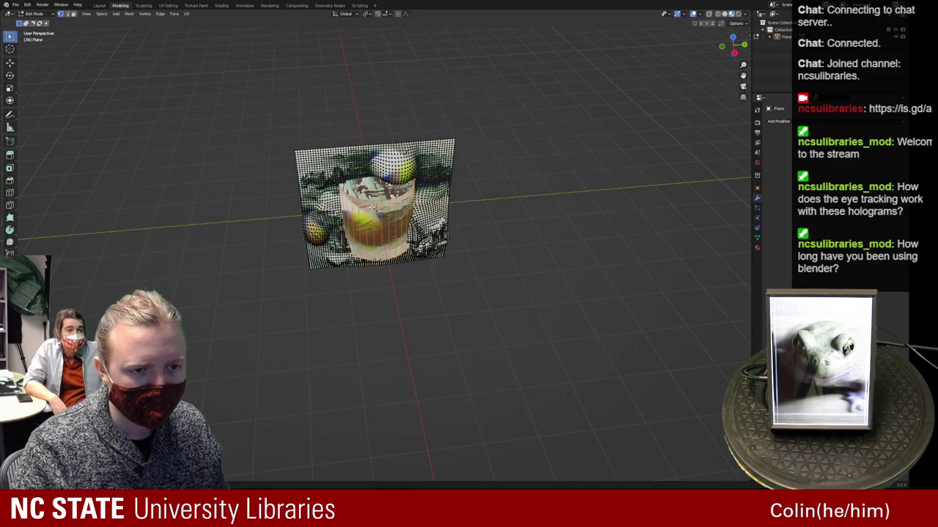
{"action": "right_click", "coordinate": [372, 209]}
Return to Object Mode, hide the relief plane and add a separate cylinder at the origin
{"action": "key", "text": "Tab"}
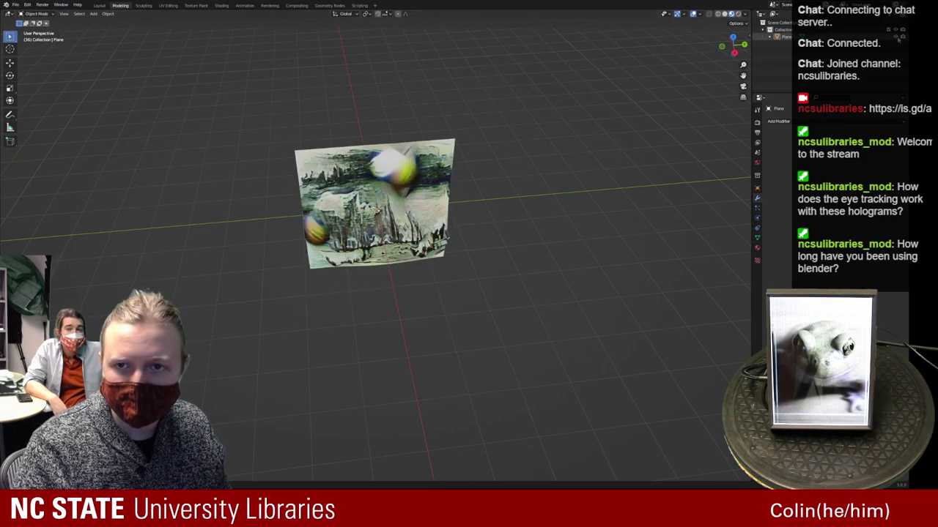
{"action": "key", "text": "Delete"}
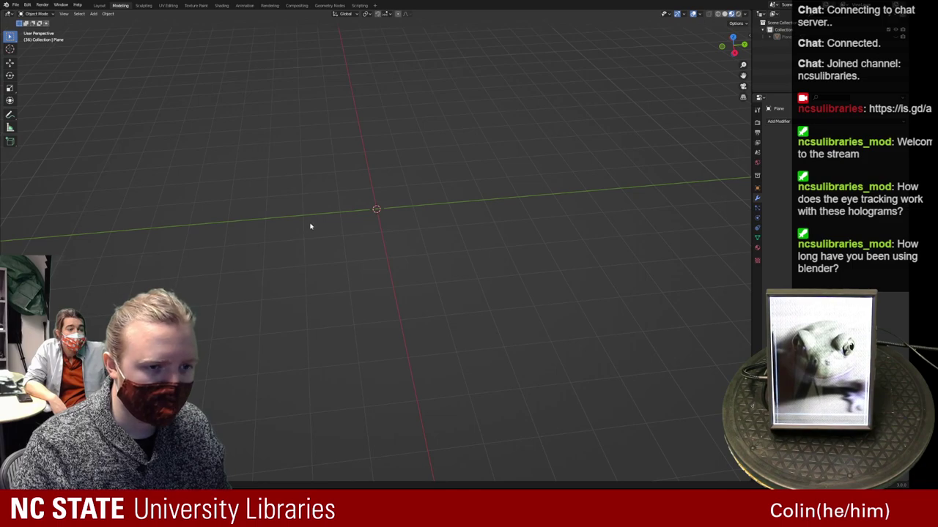
{"action": "key", "text": "shift+a"}
{"action": "mouse_move", "coordinate": [310, 223]}
{"action": "left_click", "coordinate": [347, 258]}
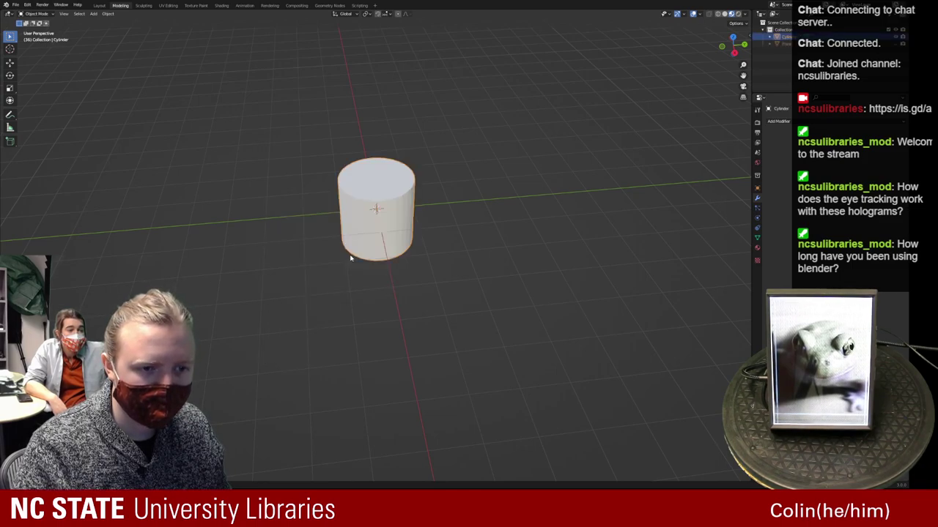
Scale the cylinder up uniformly and flatten it along the Z axis into a low disc
{"action": "middle_click_drag", "start_coordinate": [439, 228], "coordinate": [464, 217]}
{"action": "key", "text": "s"}
{"action": "left_click", "coordinate": [459, 230]}
{"action": "key", "text": "s"}
{"action": "key", "text": "z"}
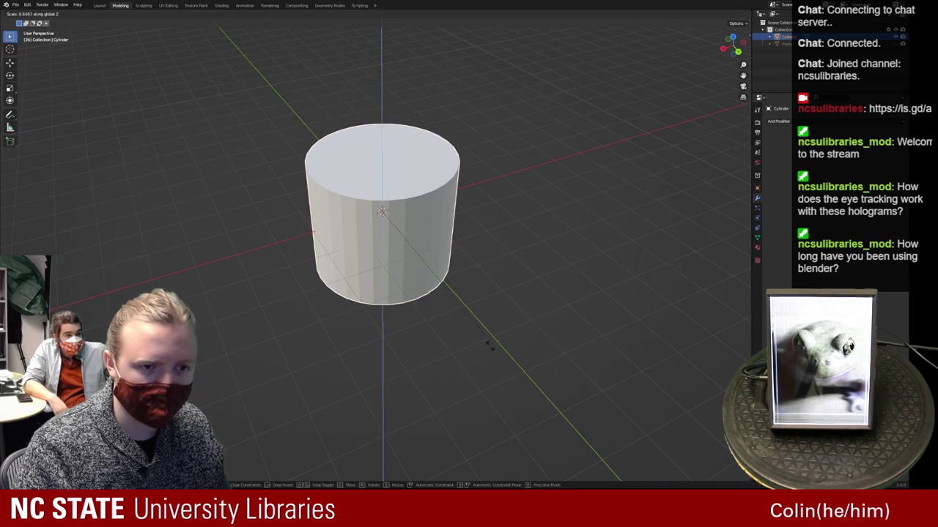
{"action": "left_click", "coordinate": [402, 232]}
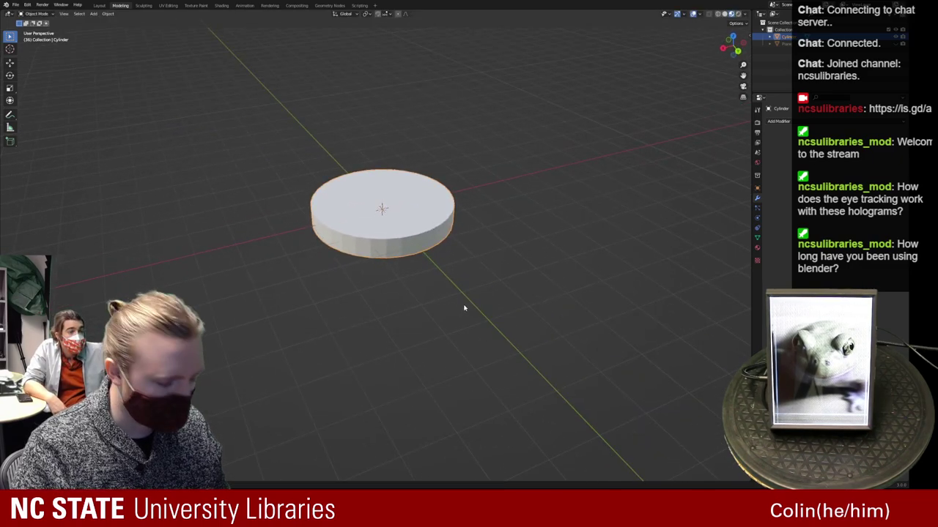
{"action": "key", "text": "shift+d"}
{"action": "key", "text": "z"}
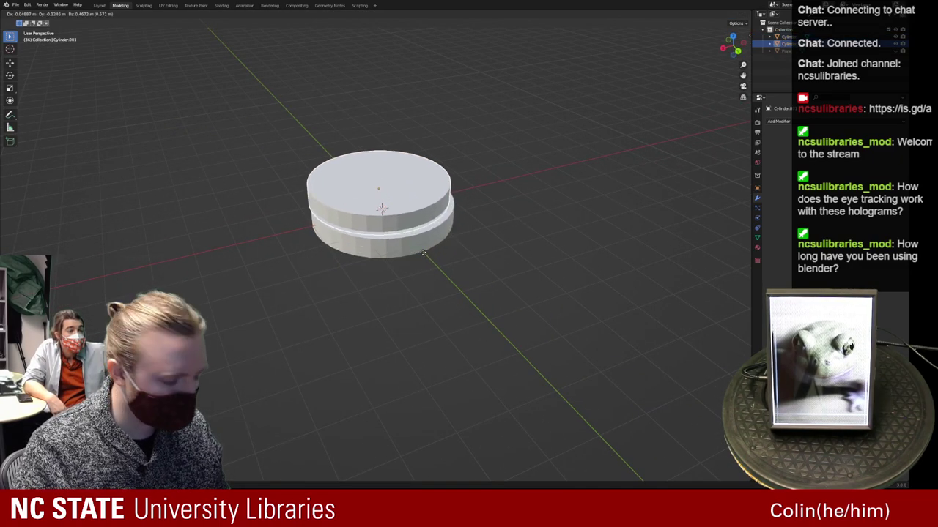
{"action": "left_click", "coordinate": [465, 261]}
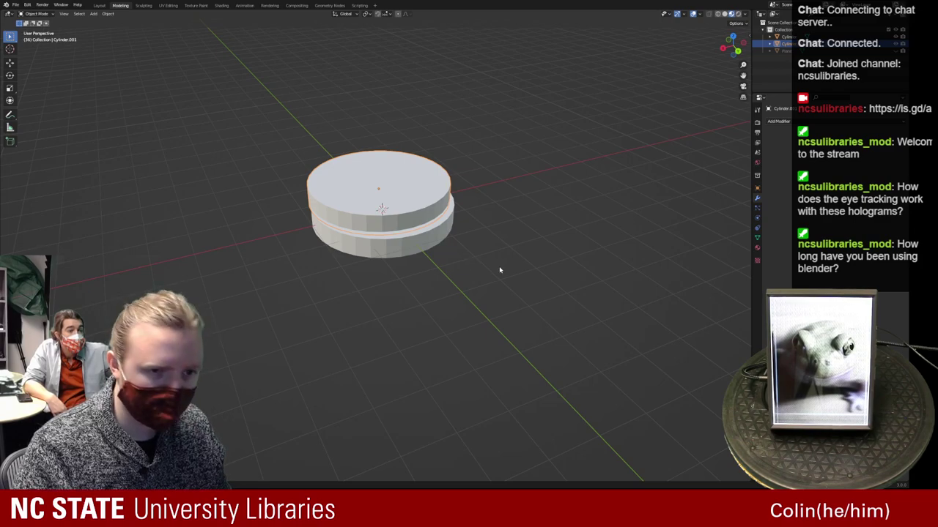
{"action": "key", "text": "ctrl+z"}
{"action": "key", "text": "s"}
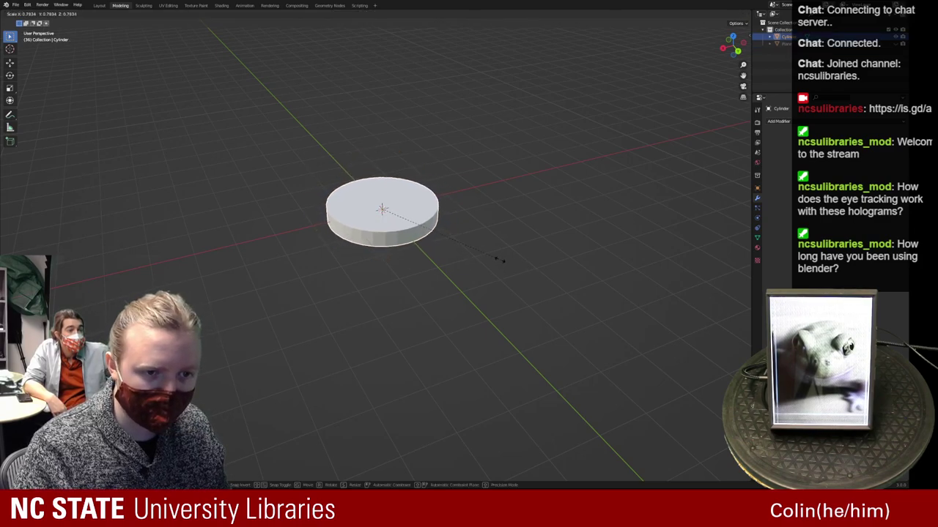
{"action": "right_click", "coordinate": [502, 266]}
Duplicate the disc in place, scale the copy slightly smaller and stretch it along Z so it protrudes above and below
{"action": "key", "text": "shift+d"}
{"action": "key", "text": "s"}
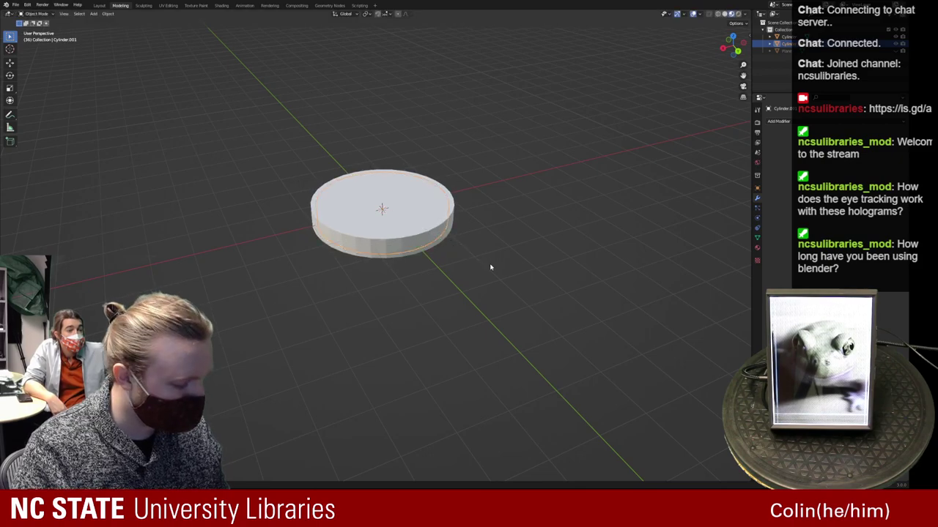
{"action": "key", "text": "z"}
{"action": "left_click", "coordinate": [701, 293]}
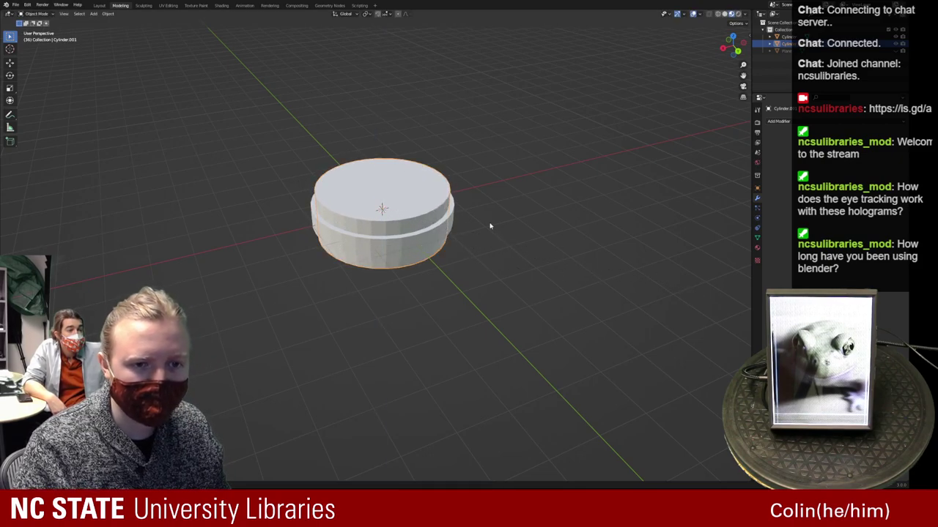
Add a Boolean modifier to the wide flat disc and set the taller inner cylinder as its cutting object
{"action": "left_click", "coordinate": [396, 238]}
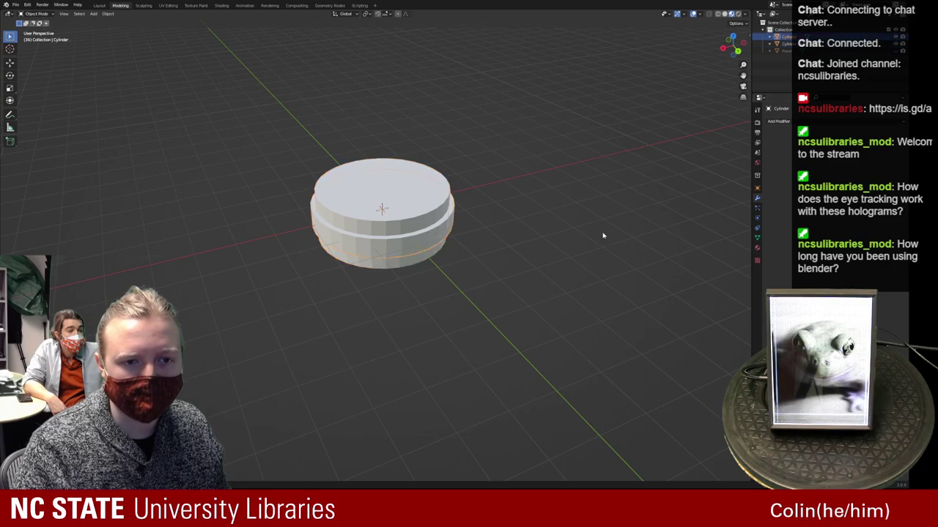
{"action": "left_click", "coordinate": [778, 121]}
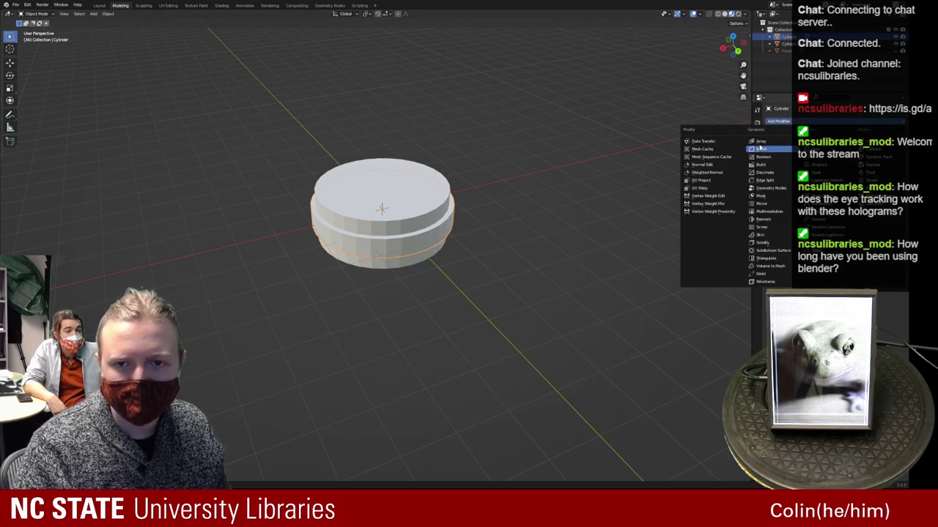
{"action": "left_click", "coordinate": [761, 157]}
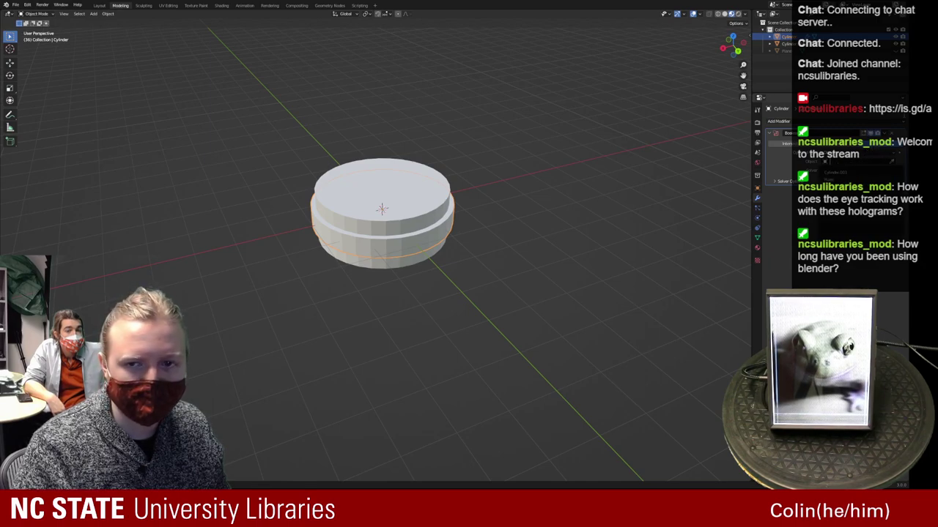
{"action": "left_click", "coordinate": [892, 162]}
{"action": "left_click", "coordinate": [395, 188]}
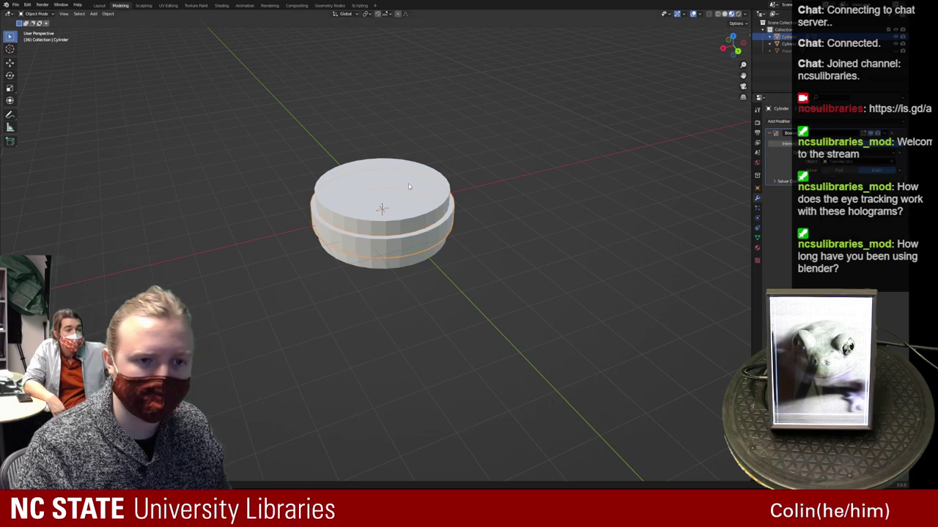
Hide the taller inner cylinder and view the ring cut from the disc
{"action": "left_click", "coordinate": [408, 183]}
{"action": "key", "text": "h"}
{"action": "middle_click_drag", "start_coordinate": [430, 195], "coordinate": [368, 183]}
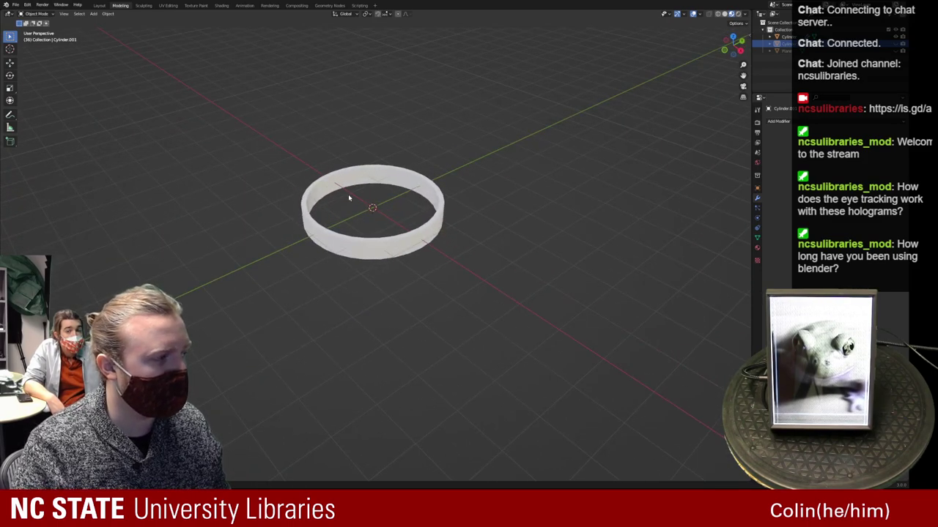
Try the Union and Intersect operations on the ring's Boolean modifier, and return it to Difference
{"action": "left_click", "coordinate": [315, 227]}
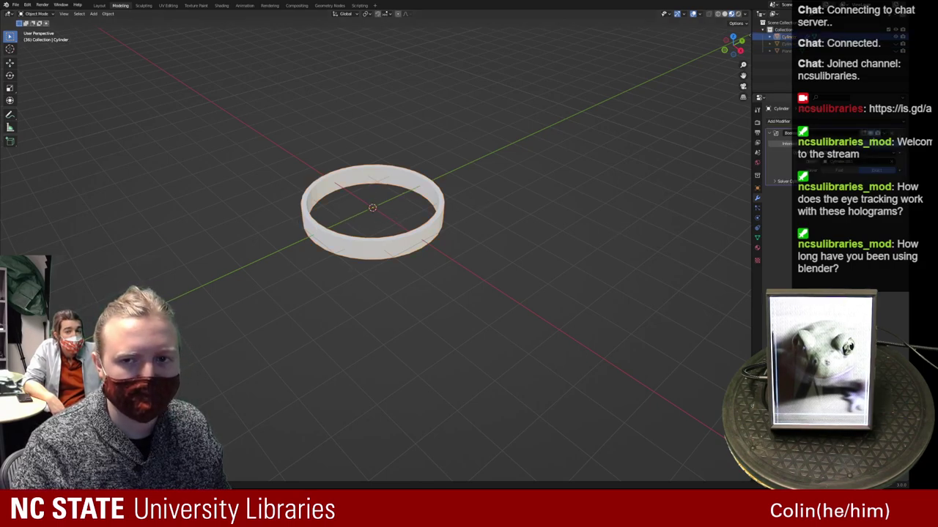
{"action": "left_click", "coordinate": [831, 144]}
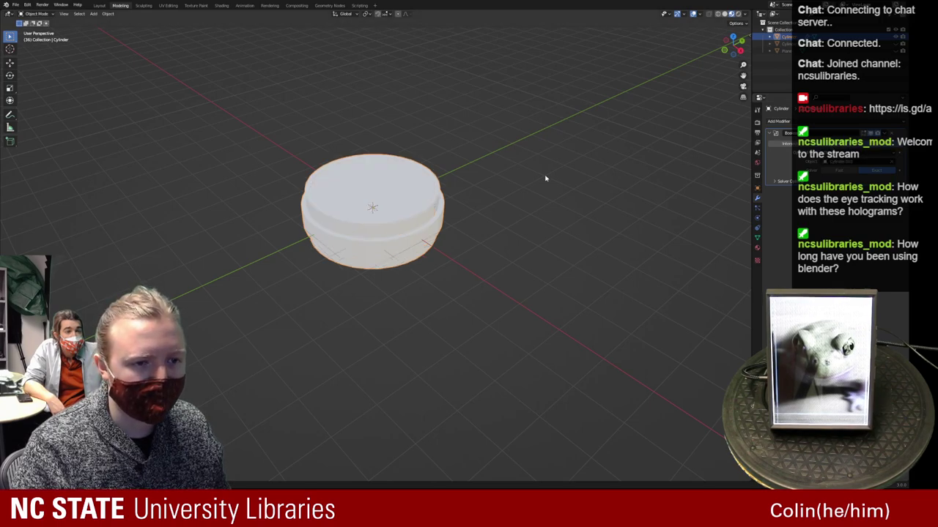
{"action": "middle_click_drag", "start_coordinate": [526, 186], "coordinate": [577, 163]}
{"action": "scroll", "coordinate": [473, 202], "scroll_direction": "up", "scroll_amount": 4}
{"action": "left_click", "coordinate": [396, 173]}
{"action": "middle_click_drag", "start_coordinate": [397, 173], "coordinate": [396, 197]}
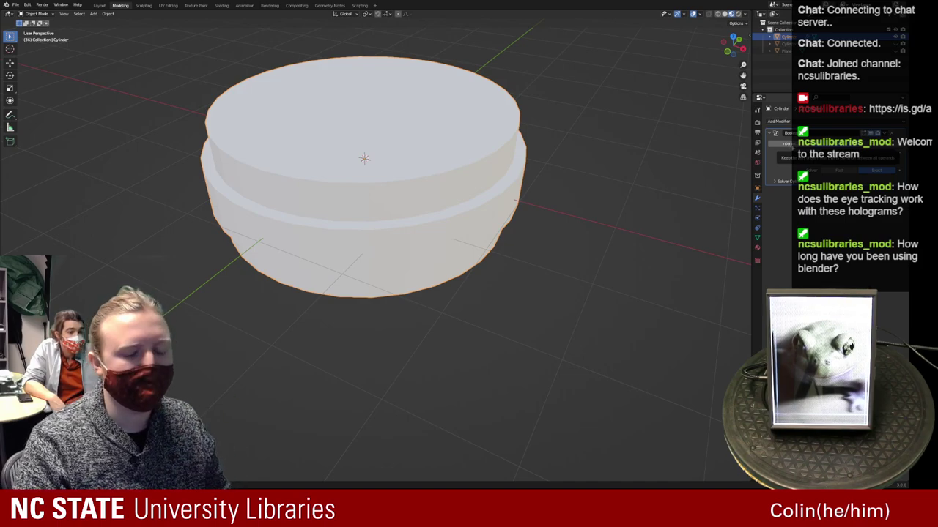
{"action": "left_click", "coordinate": [783, 144]}
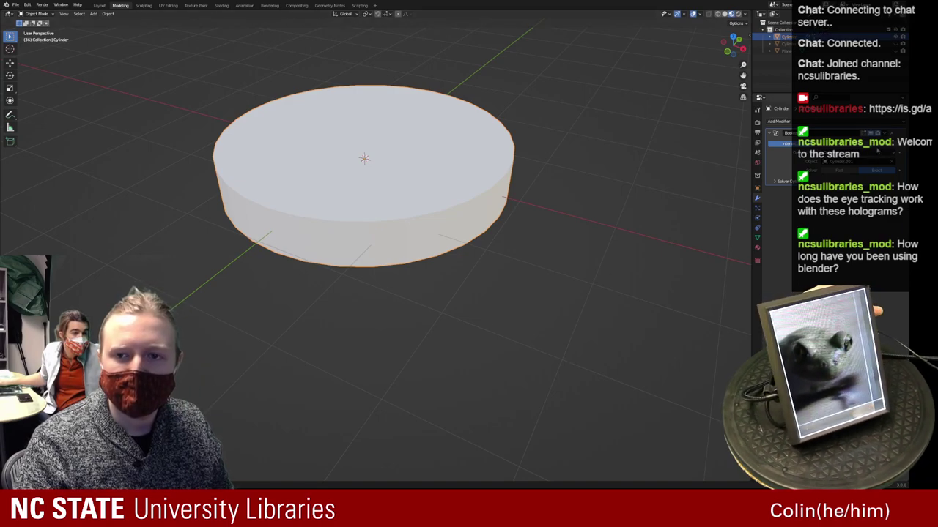
{"action": "left_click", "coordinate": [878, 144]}
Check the disc's underlying mesh in Edit Mode, return to Object Mode and apply the Boolean modifier
{"action": "key", "text": "Tab"}
{"action": "key", "text": "Tab"}
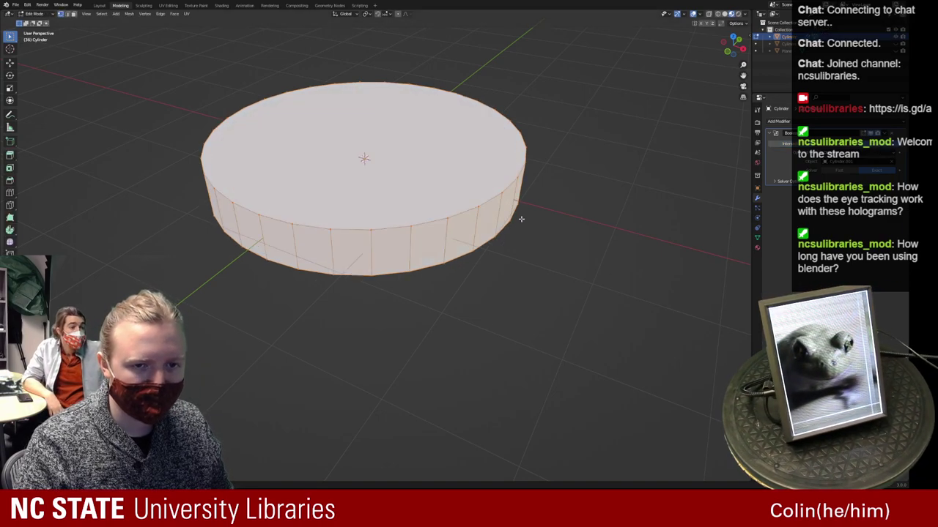
{"action": "middle_click_drag", "start_coordinate": [510, 219], "coordinate": [474, 214]}
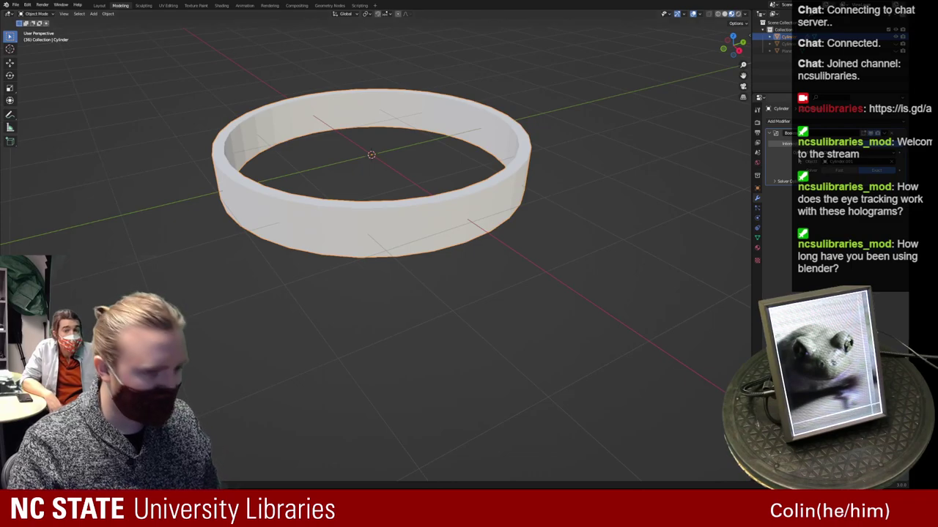
{"action": "key", "text": "ctrl+a"}
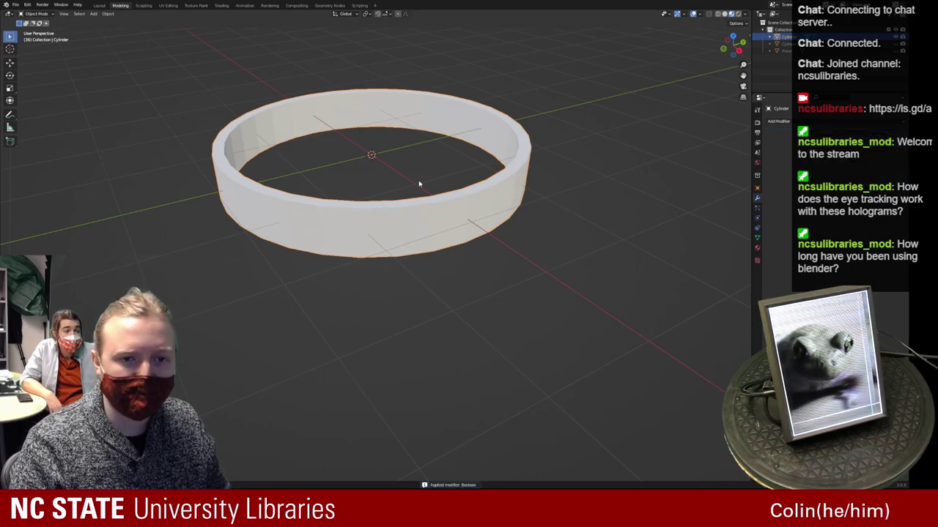
{"action": "middle_click_drag", "start_coordinate": [434, 181], "coordinate": [438, 217]}
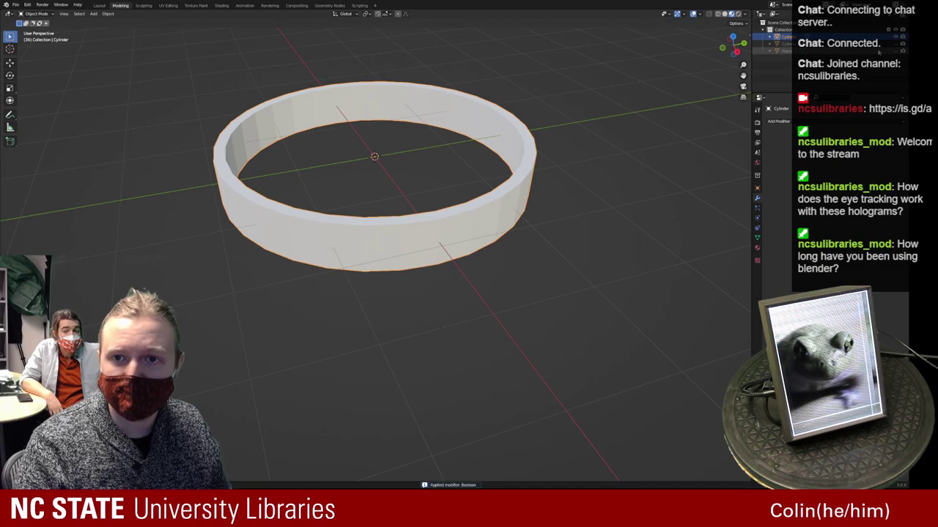
Unhide the inner cutting cylinder and delete it, keeping only the ring
{"action": "left_click", "coordinate": [895, 44]}
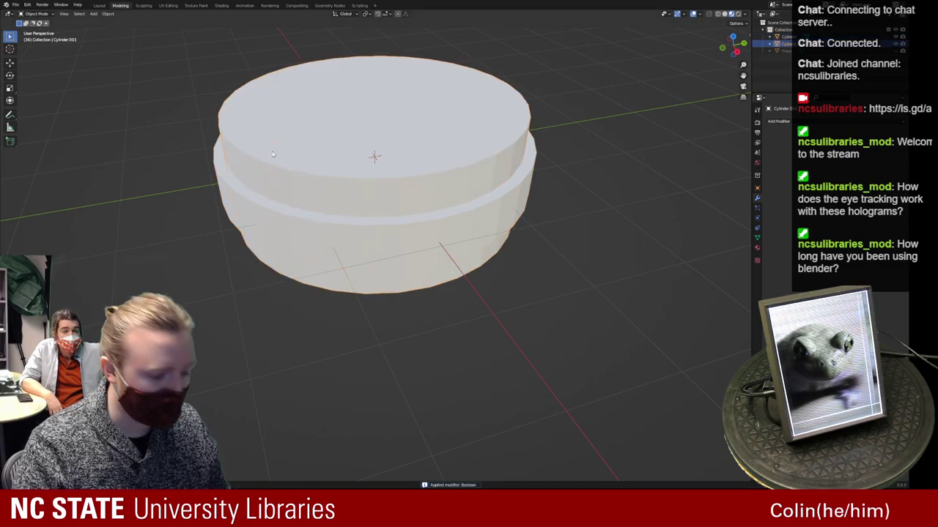
{"action": "key", "text": "Delete"}
{"action": "middle_click_drag", "start_coordinate": [331, 165], "coordinate": [307, 186]}
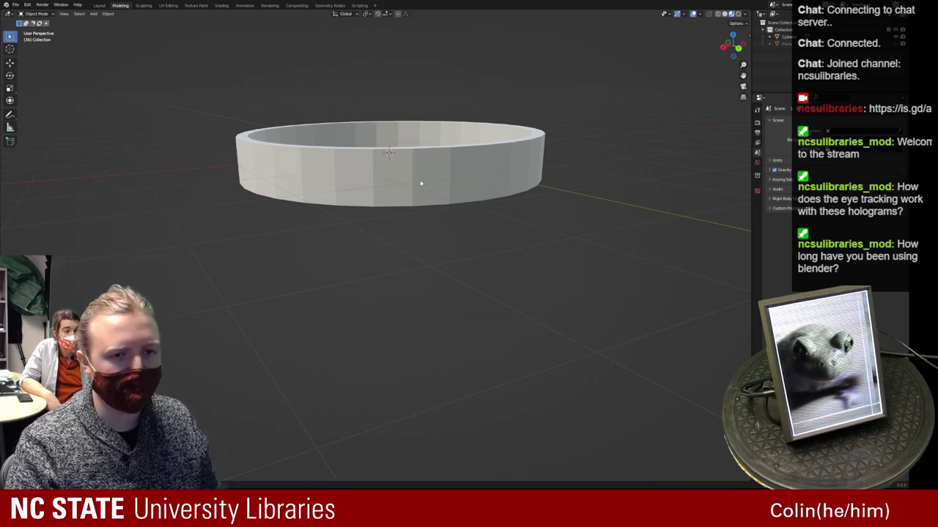
{"action": "middle_click_drag", "start_coordinate": [421, 183], "coordinate": [364, 153]}
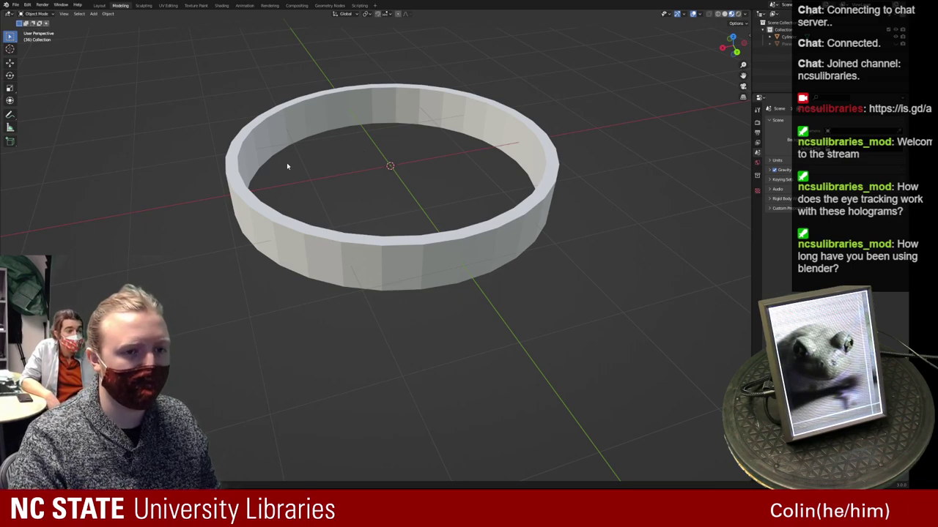
{"action": "middle_click_drag", "start_coordinate": [430, 205], "coordinate": [395, 212]}
Select the ring and examine its mesh in Edit Mode, ending in Object Mode
{"action": "left_click", "coordinate": [366, 226]}
{"action": "key", "text": "Tab"}
{"action": "key", "text": "Tab"}
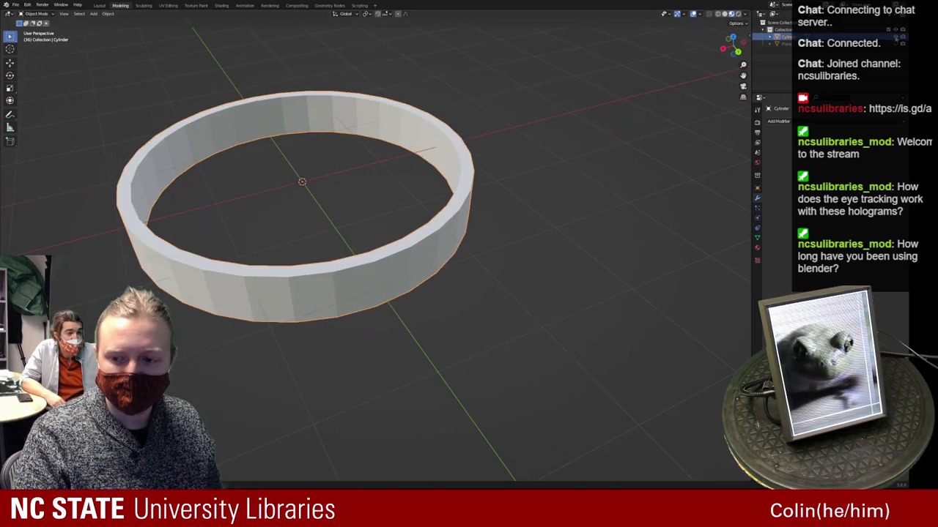
{"action": "middle_click_drag", "start_coordinate": [446, 144], "coordinate": [482, 185]}
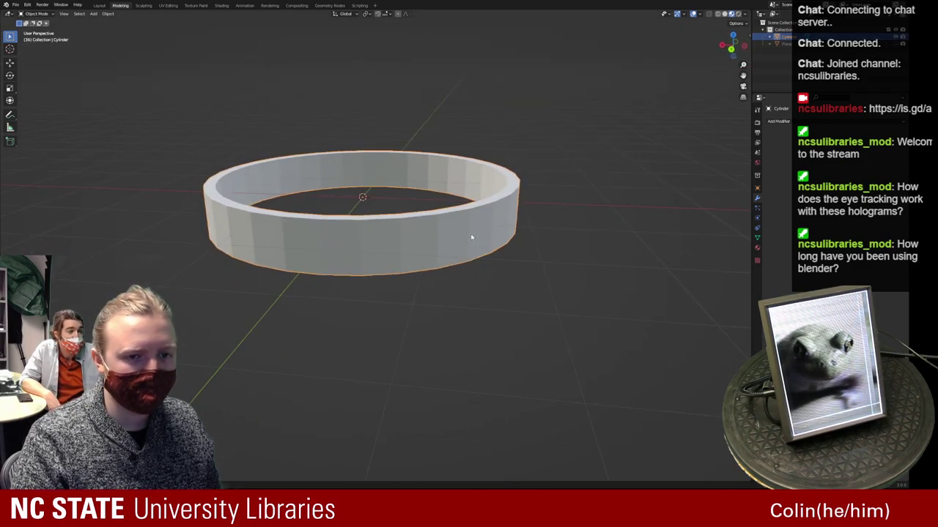
Delete the ring and show the textured relief plane again, viewed from the front
{"action": "key", "text": "x"}
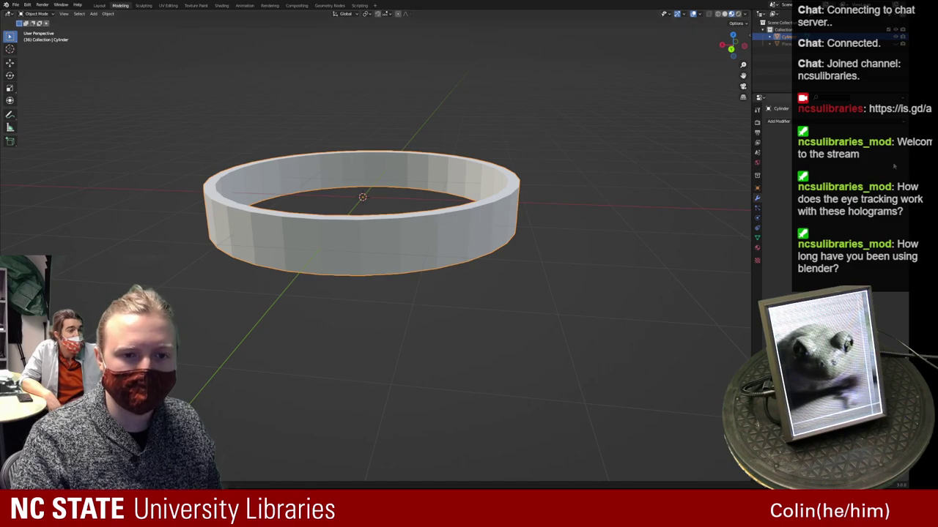
{"action": "left_click", "coordinate": [778, 121]}
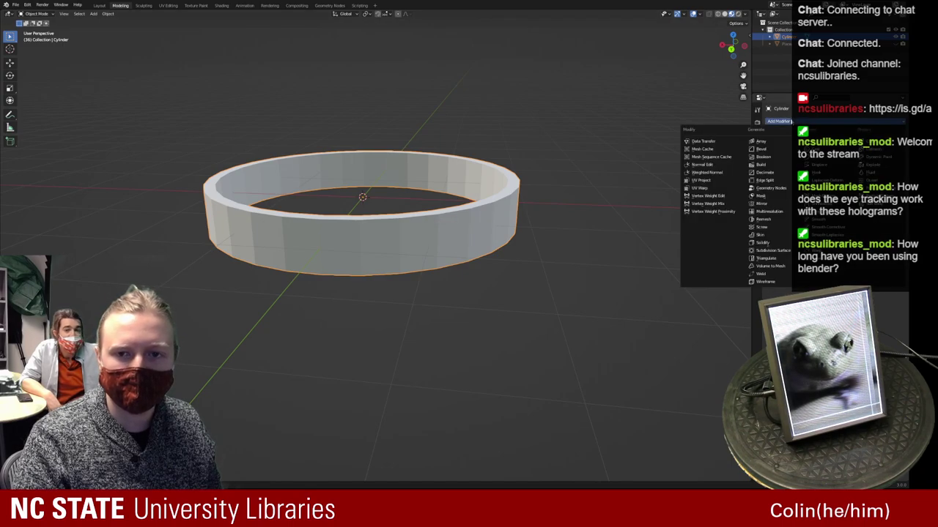
{"action": "key", "text": "x"}
{"action": "left_click", "coordinate": [399, 245]}
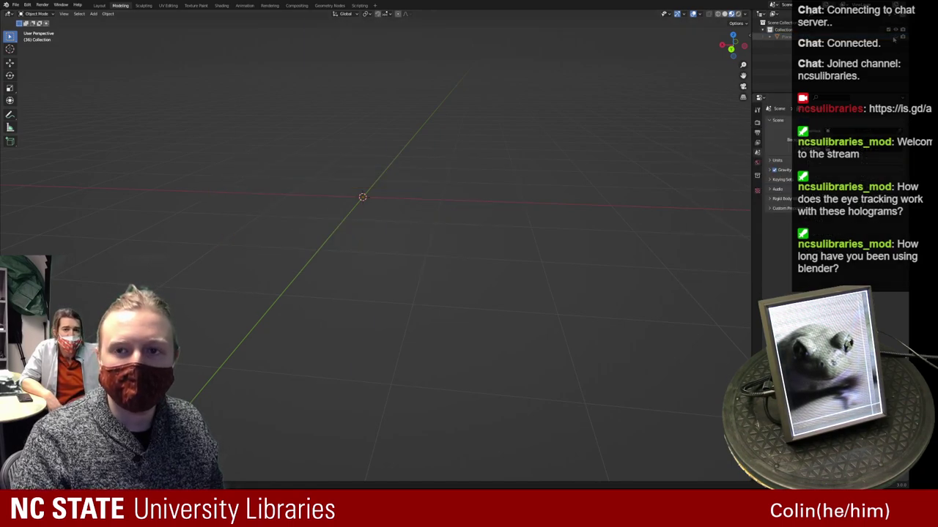
{"action": "left_click", "coordinate": [894, 37]}
{"action": "mouse_move", "coordinate": [257, 186]}
{"action": "middle_mouse_down"}
{"action": "mouse_move", "coordinate": [425, 182]}
{"action": "mouse_move", "coordinate": [402, 178]}
{"action": "middle_mouse_up"}
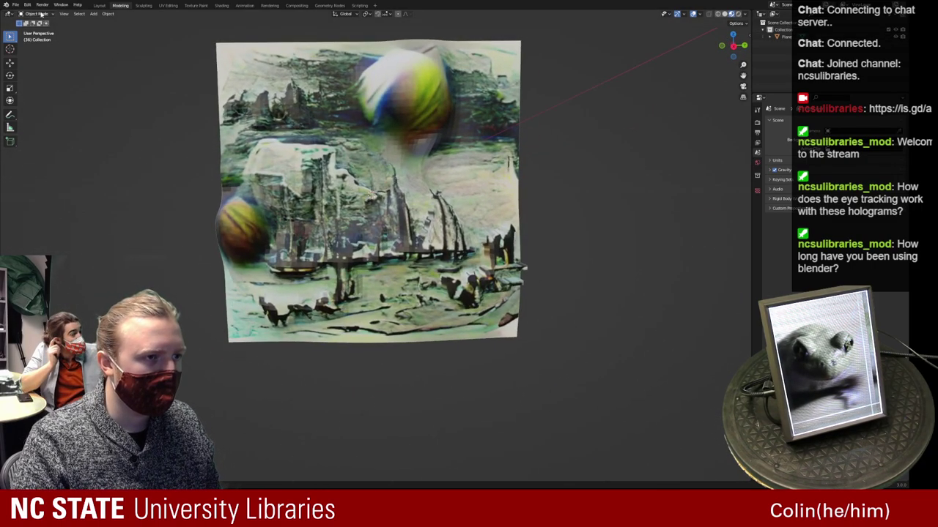
Open the Preferences to look through the settings
{"action": "left_click", "coordinate": [17, 5]}
{"action": "mouse_move", "coordinate": [27, 5]}
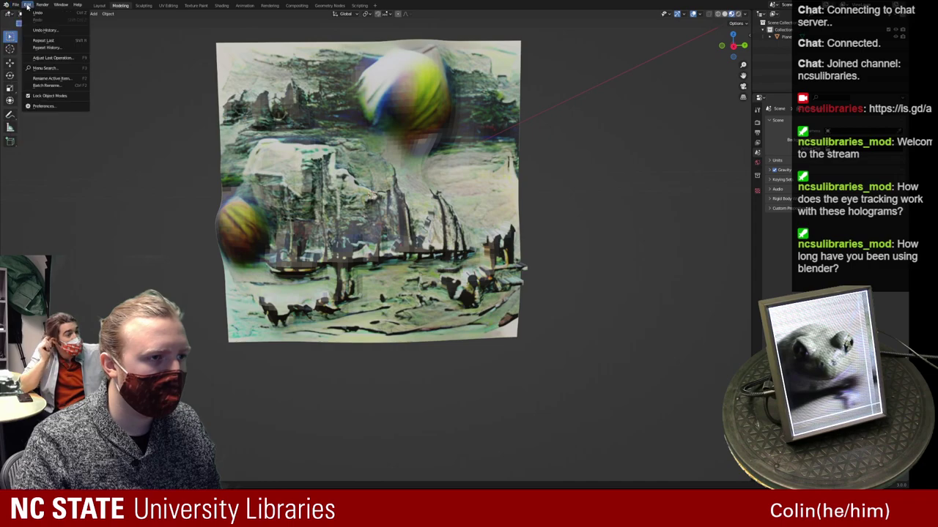
{"action": "left_click", "coordinate": [38, 107]}
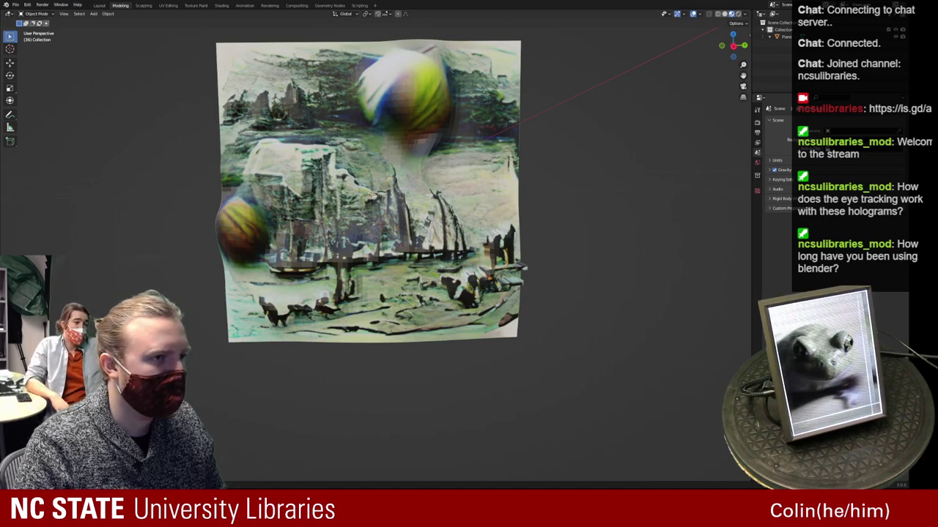
{"action": "left_click", "coordinate": [28, 6]}
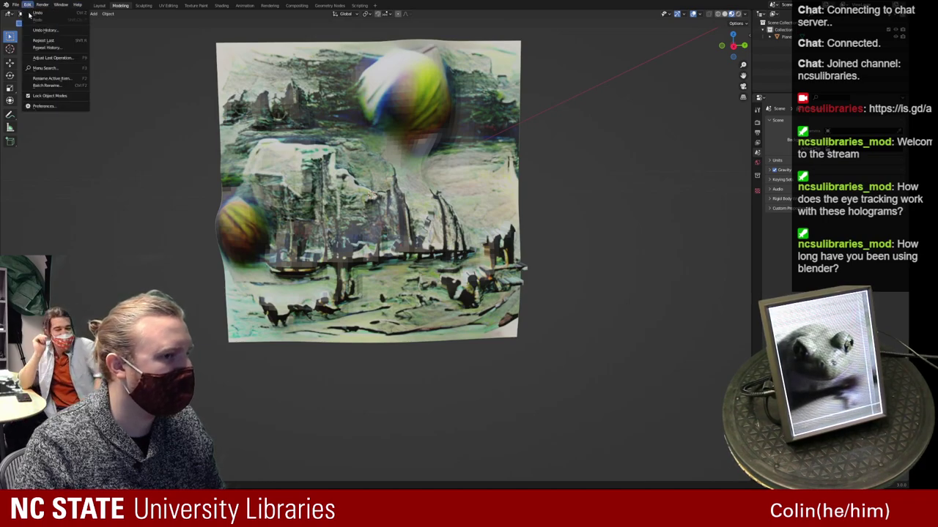
{"action": "left_click", "coordinate": [44, 106]}
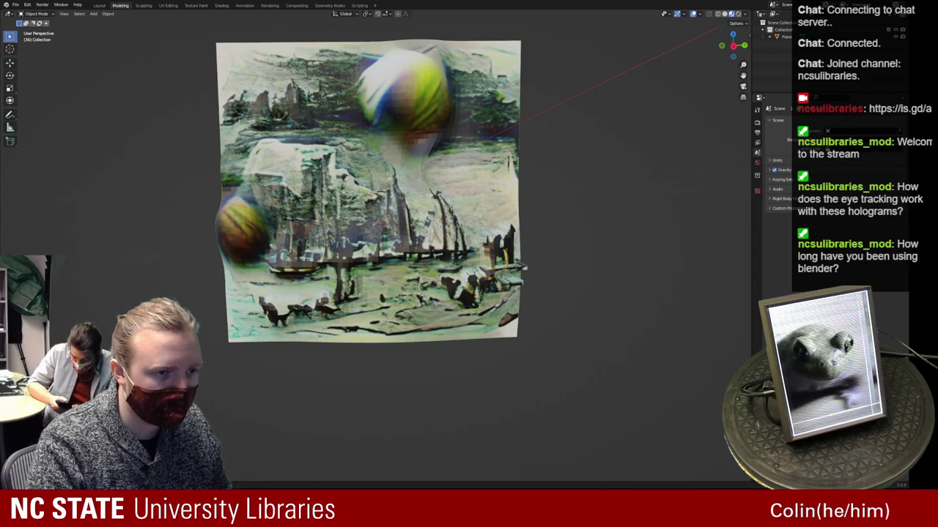
Zoom out from the relief plane and switch to the browser with the Looking Glass demo holograms page
{"action": "scroll", "coordinate": [259, 224], "scroll_direction": "down", "scroll_amount": 4}
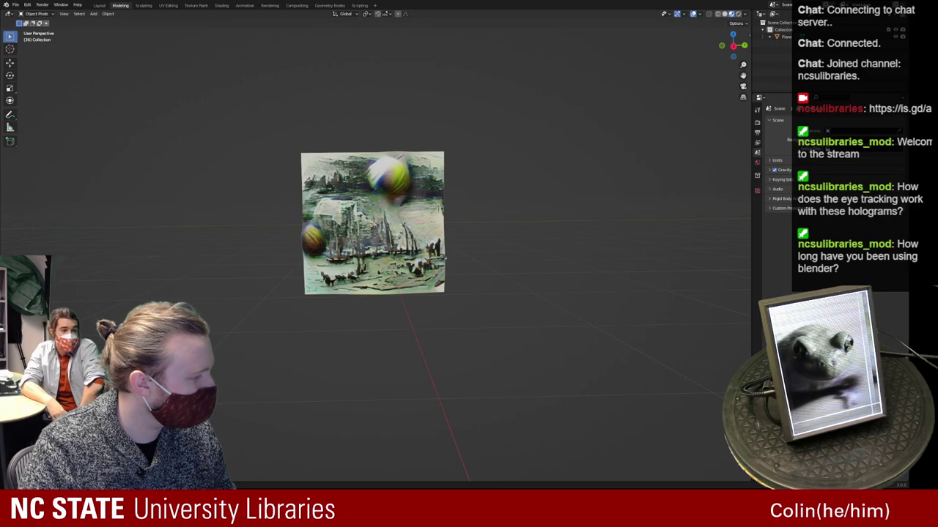
{"action": "key", "text": "alt+Tab"}
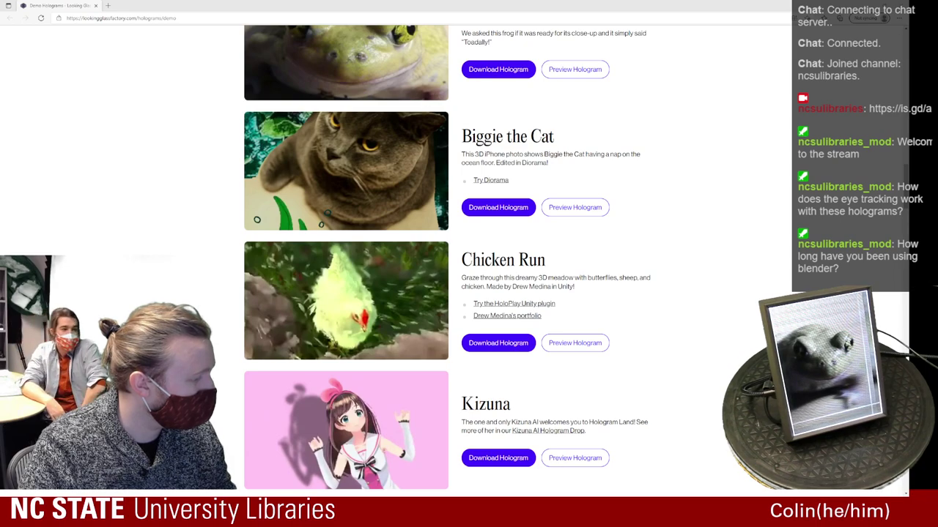
{"action": "key", "text": "alt+Tab"}
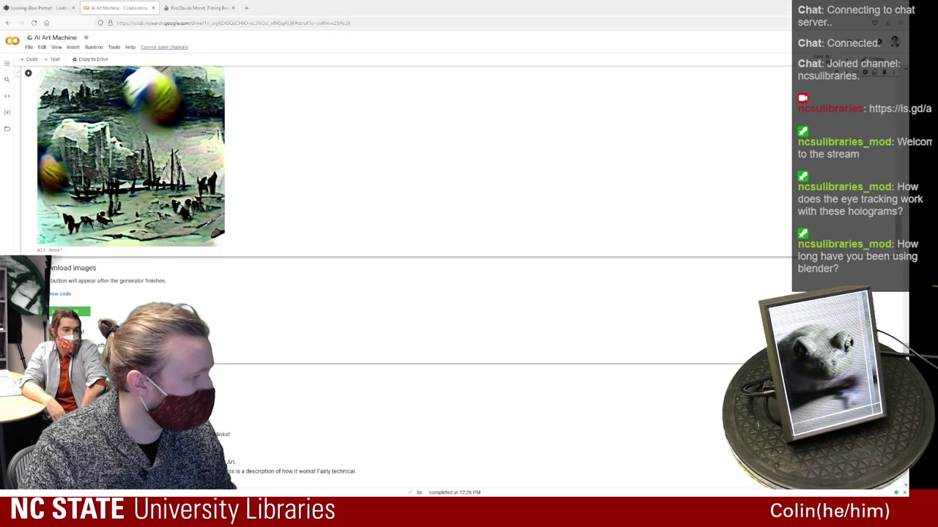
{"action": "left_click", "coordinate": [246, 8]}
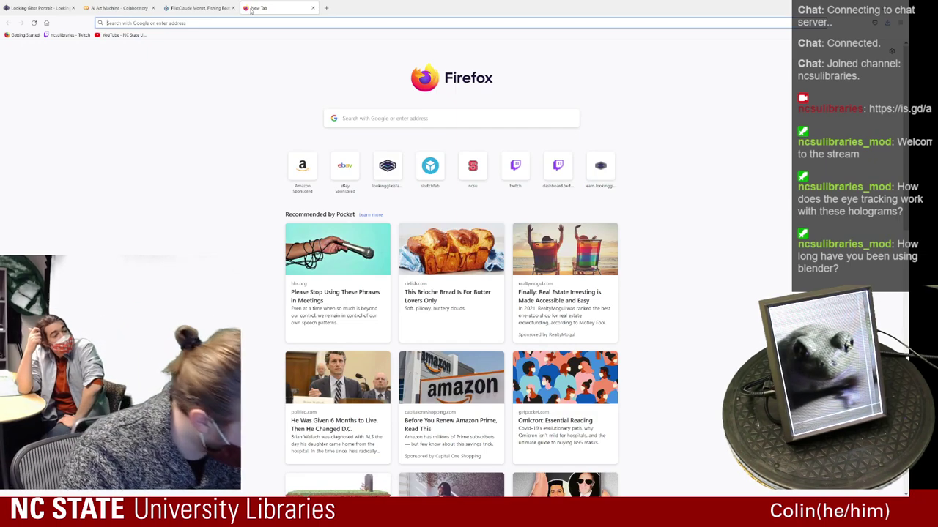
{"action": "type", "text": "https"}
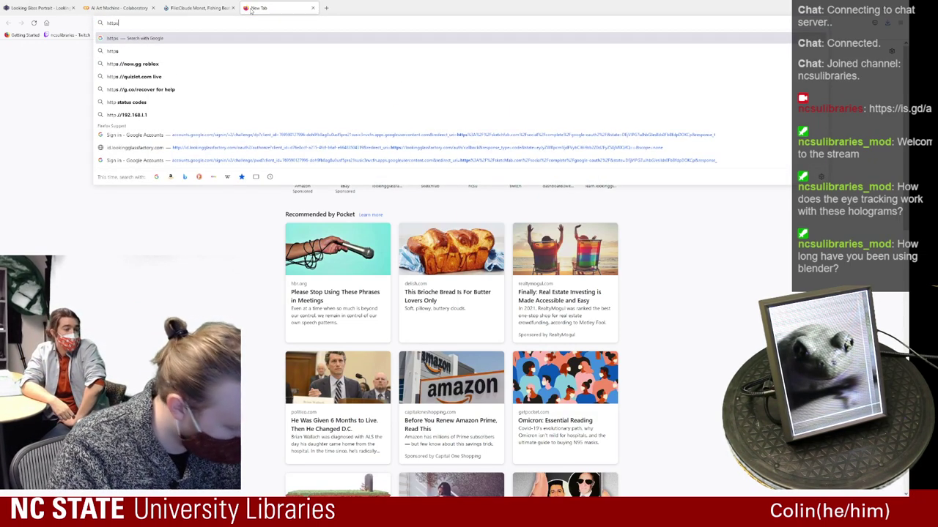
{"action": "type", "text": "://github."}
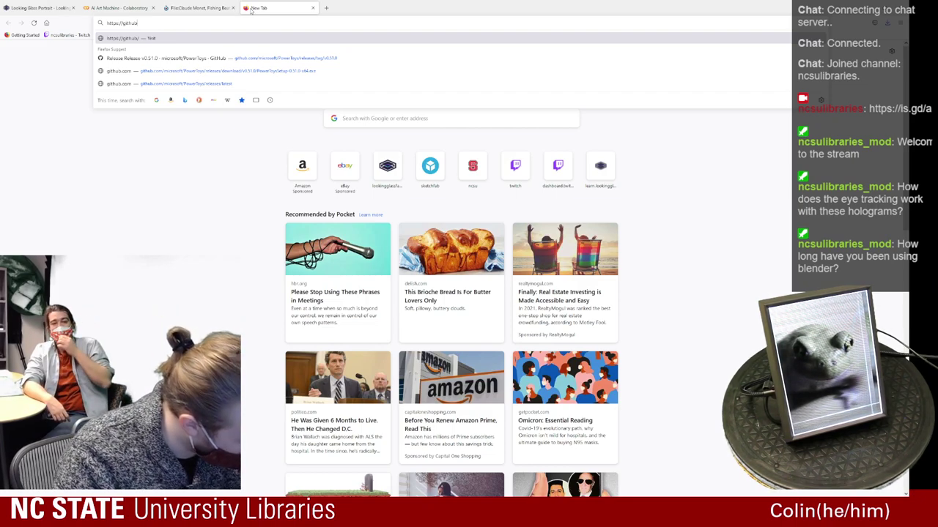
{"action": "type", "text": "com/"}
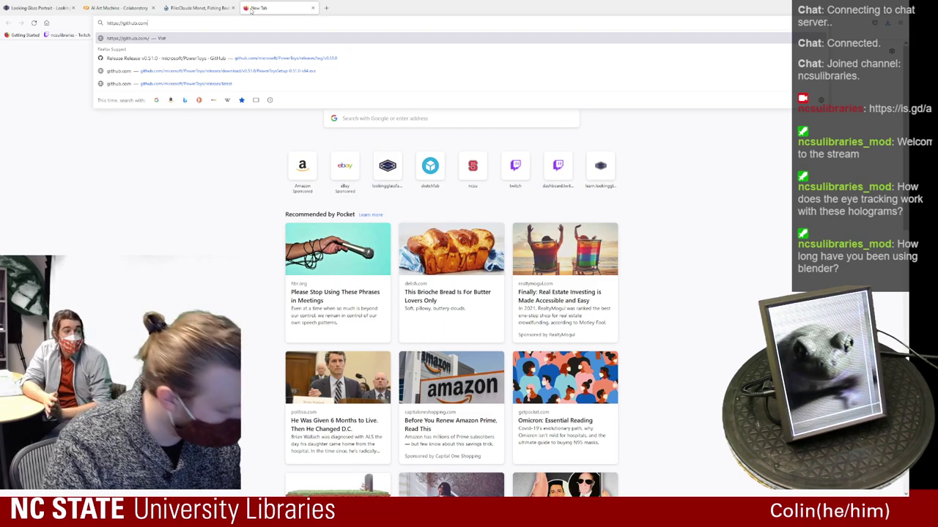
{"action": "type", "text": "regcs"}
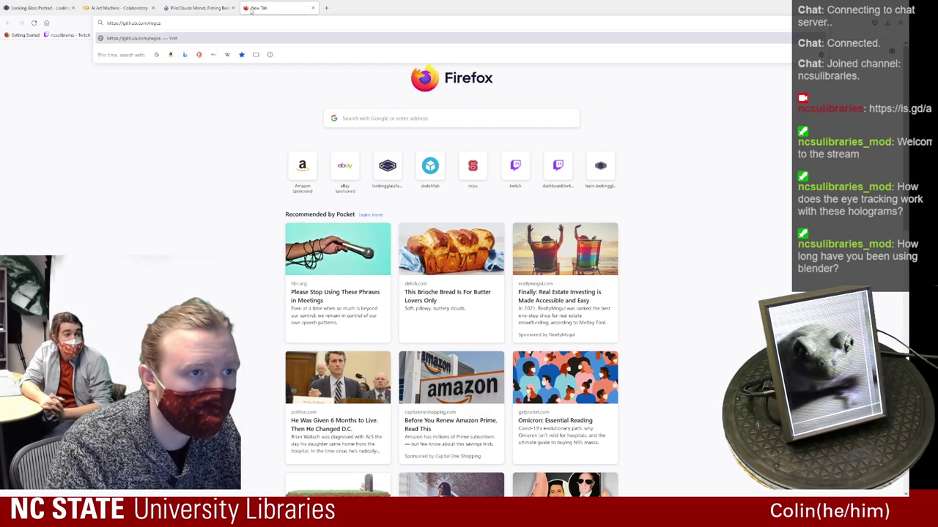
{"action": "type", "text": "/"}
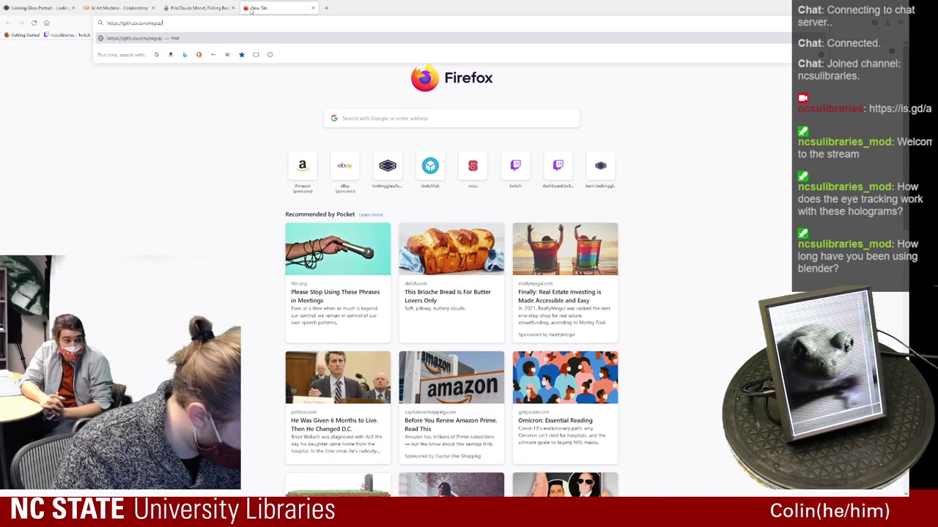
{"action": "type", "text": "Alice"}
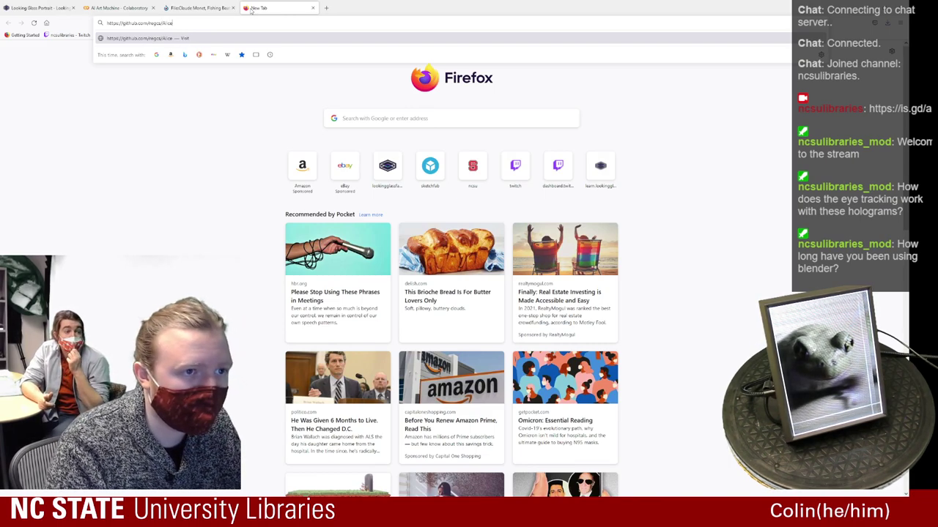
{"action": "type", "text": "LG"}
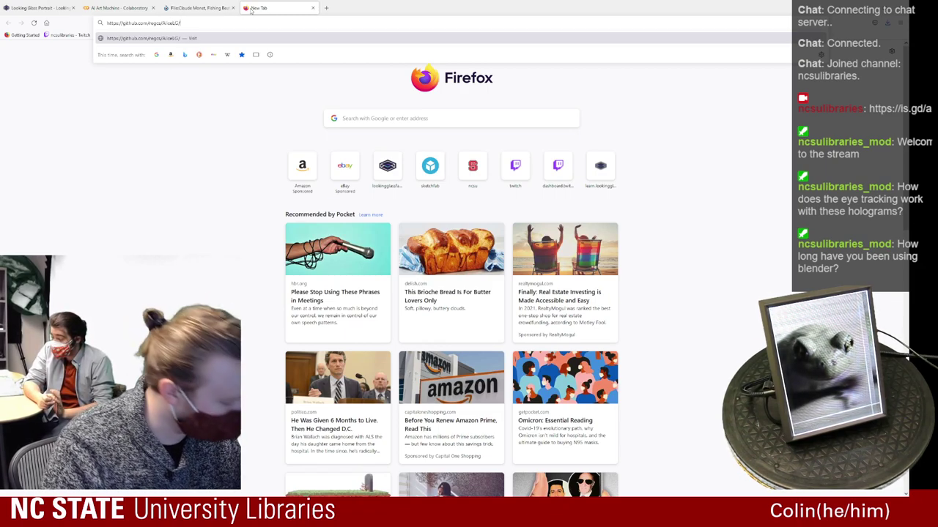
{"action": "type", "text": "/release"}
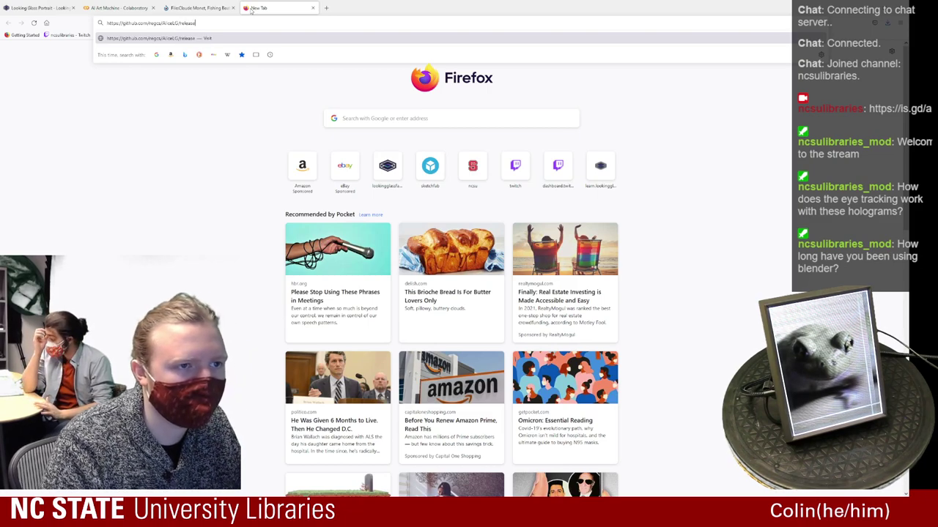
{"action": "type", "text": "s"}
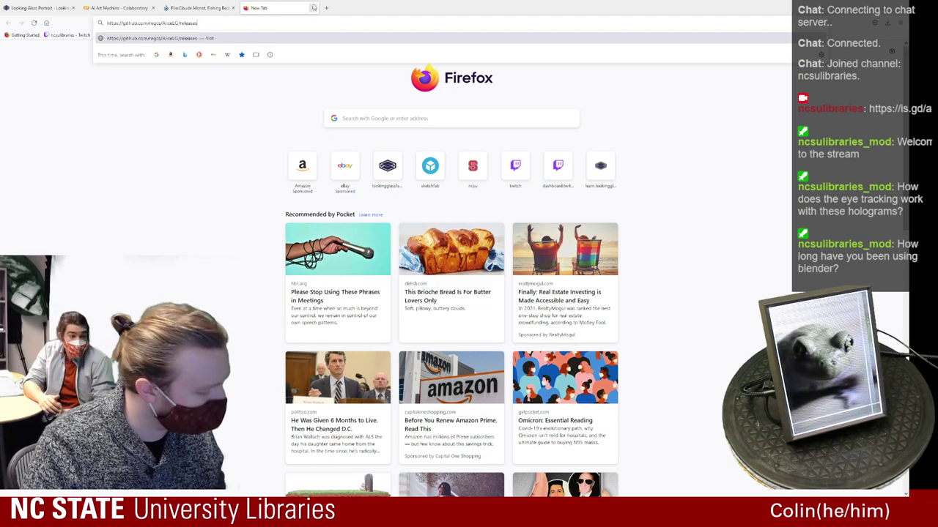
{"action": "key", "text": "Return"}
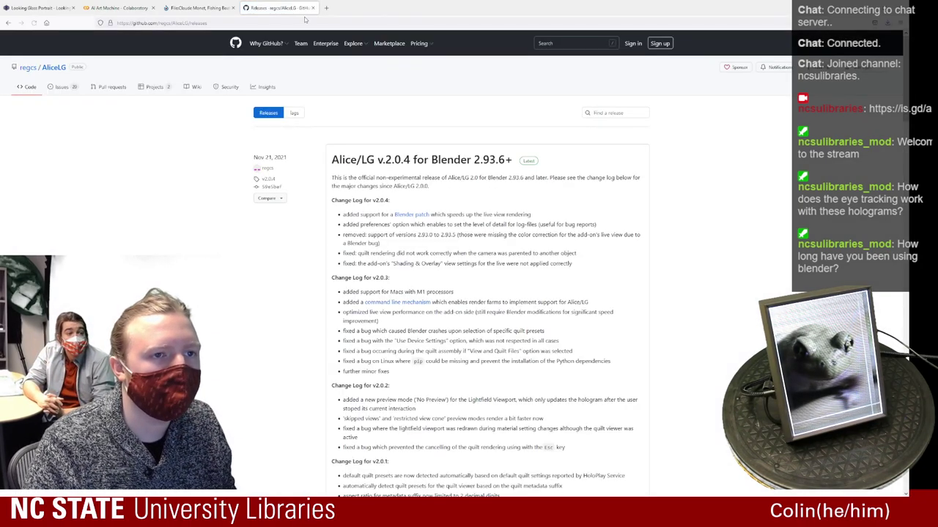
Look through the Alice/LG v.2.0.4 release notes and the downloadable assets listed beneath them
{"action": "scroll", "coordinate": [377, 153], "scroll_direction": "down", "scroll_amount": 2}
{"action": "scroll", "coordinate": [376, 155], "scroll_direction": "down", "scroll_amount": 10}
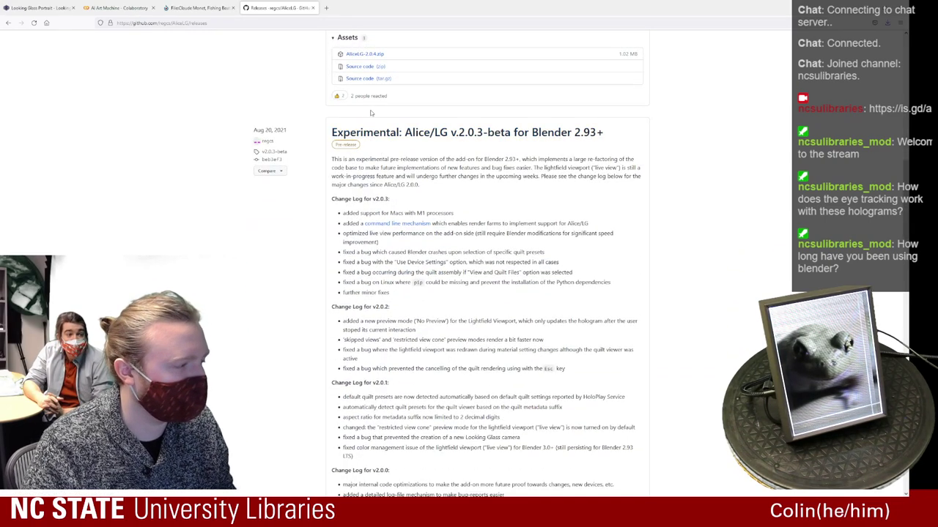
{"action": "scroll", "coordinate": [371, 113], "scroll_direction": "up", "scroll_amount": 10}
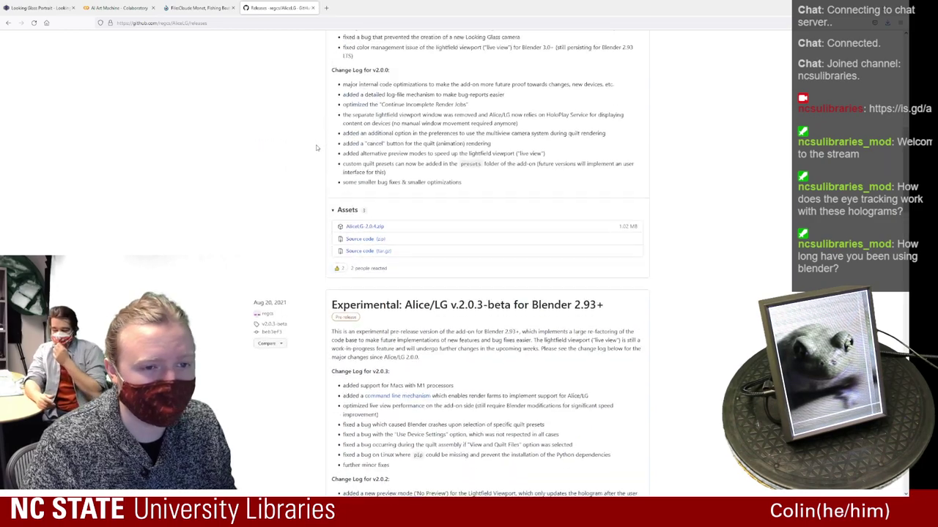
{"action": "scroll", "coordinate": [316, 144], "scroll_direction": "up", "scroll_amount": 2}
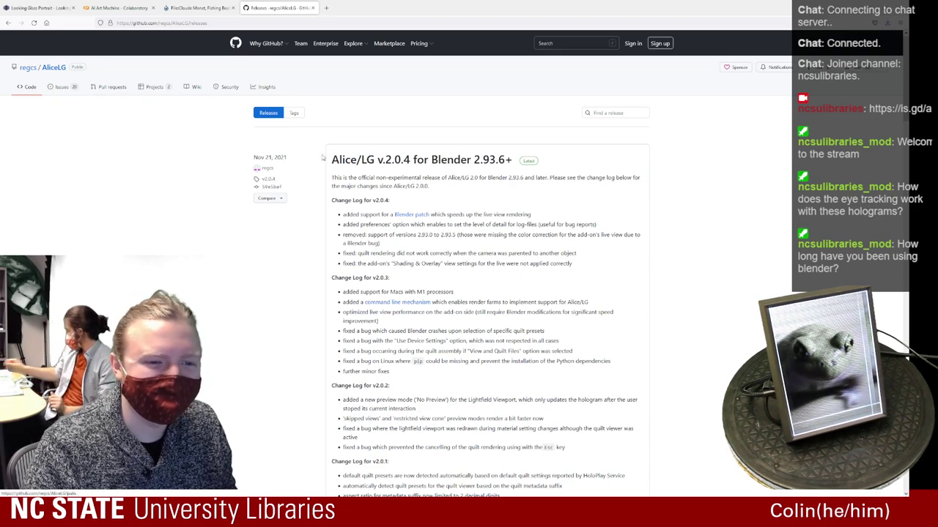
{"action": "scroll", "coordinate": [457, 208], "scroll_direction": "down", "scroll_amount": 2}
{"action": "scroll", "coordinate": [457, 208], "scroll_direction": "down", "scroll_amount": 5}
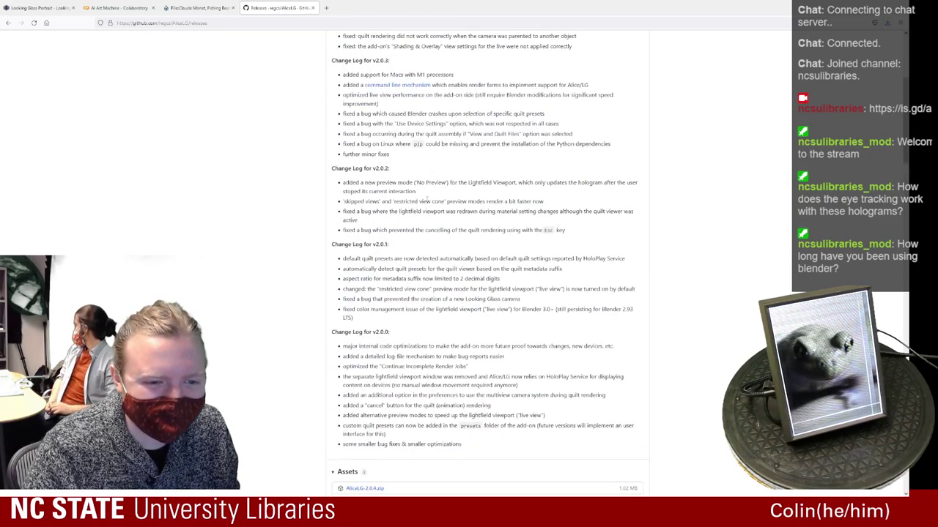
{"action": "scroll", "coordinate": [352, 315], "scroll_direction": "up", "scroll_amount": 7}
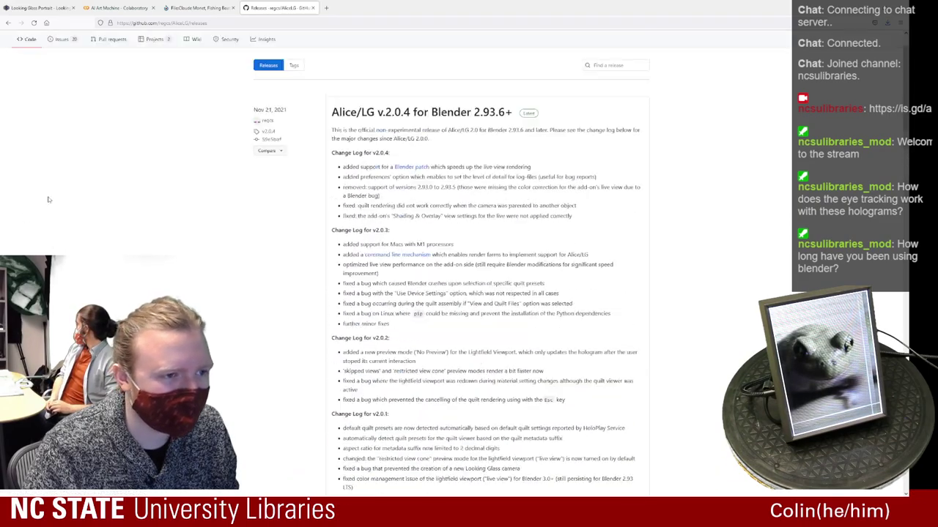
{"action": "left_click", "coordinate": [31, 88]}
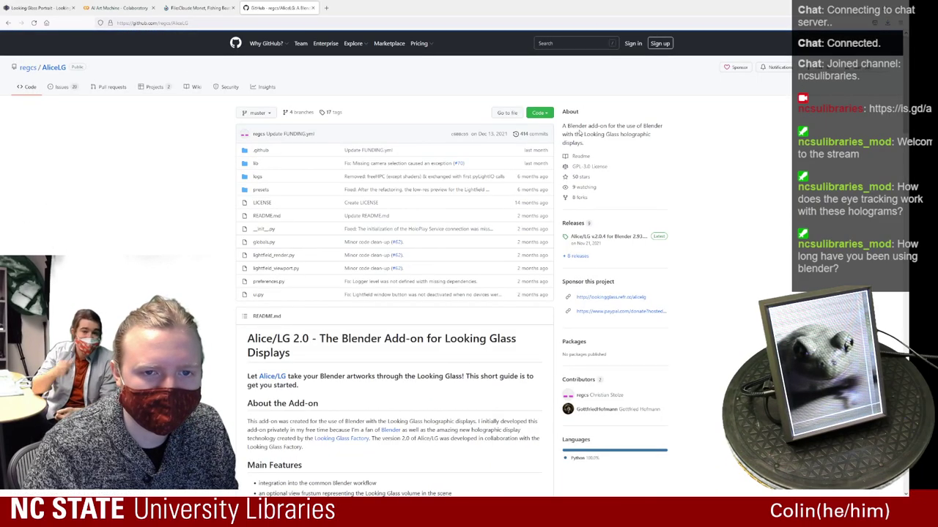
{"action": "left_click", "coordinate": [539, 116]}
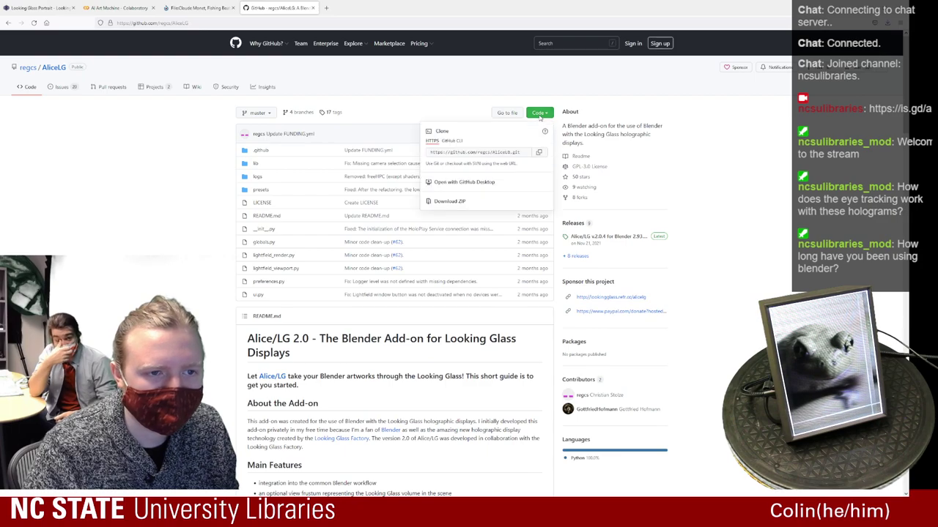
{"action": "left_click", "coordinate": [208, 217]}
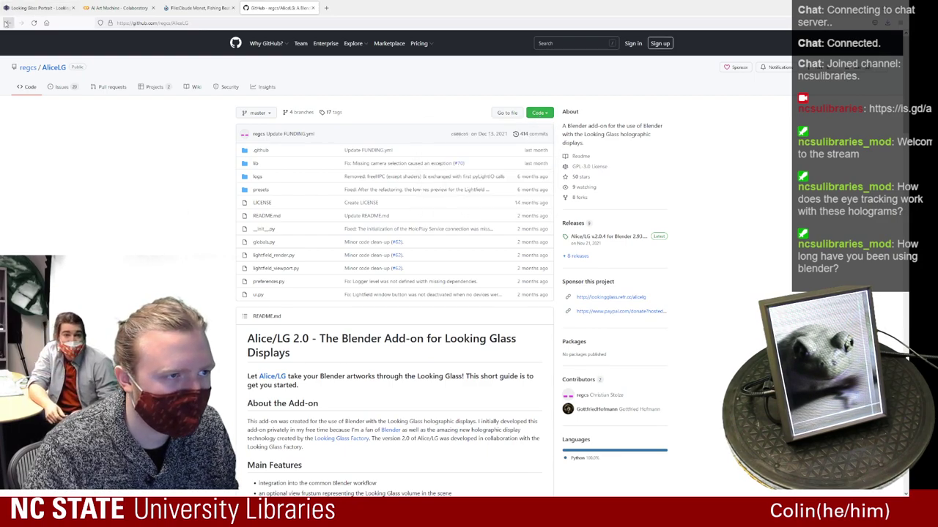
{"action": "left_click", "coordinate": [8, 22]}
Download AliceLG-2.0.4.zip from the assets of the Alice/LG v.2.0.4 release
{"action": "scroll", "coordinate": [354, 348], "scroll_direction": "down", "scroll_amount": 5}
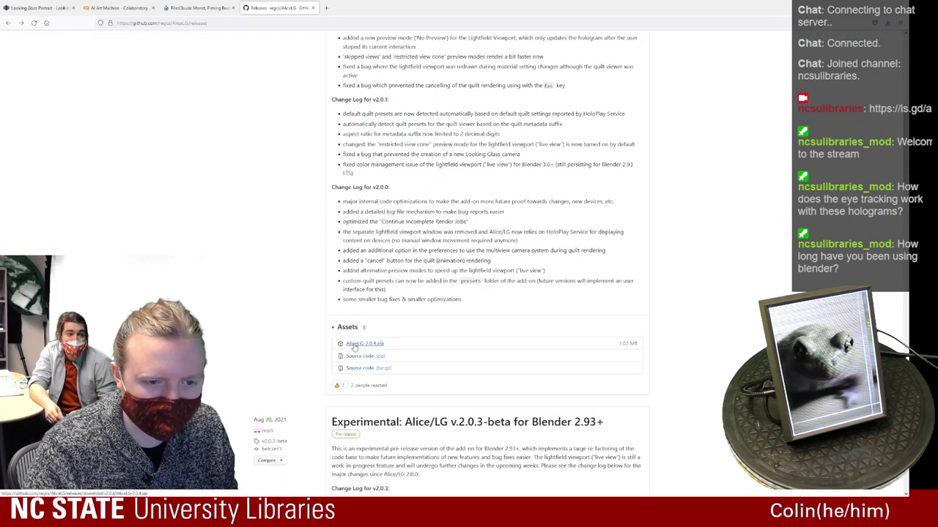
{"action": "left_click", "coordinate": [355, 344]}
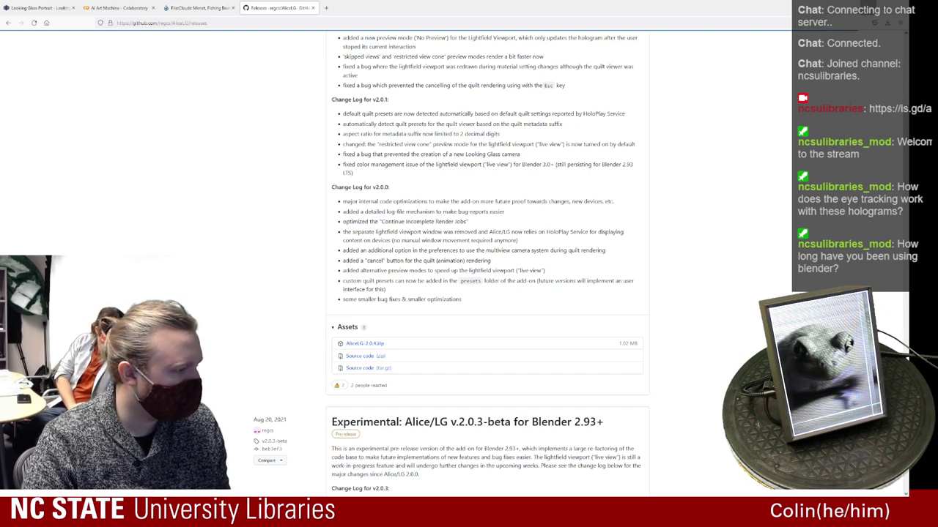
Switch to Blender, select the displaced painting plane and apply all its transforms
{"action": "key", "text": "alt+Tab"}
{"action": "left_click", "coordinate": [267, 175]}
{"action": "middle_click_drag", "start_coordinate": [267, 174], "coordinate": [280, 188]}
{"action": "left_click", "coordinate": [348, 206]}
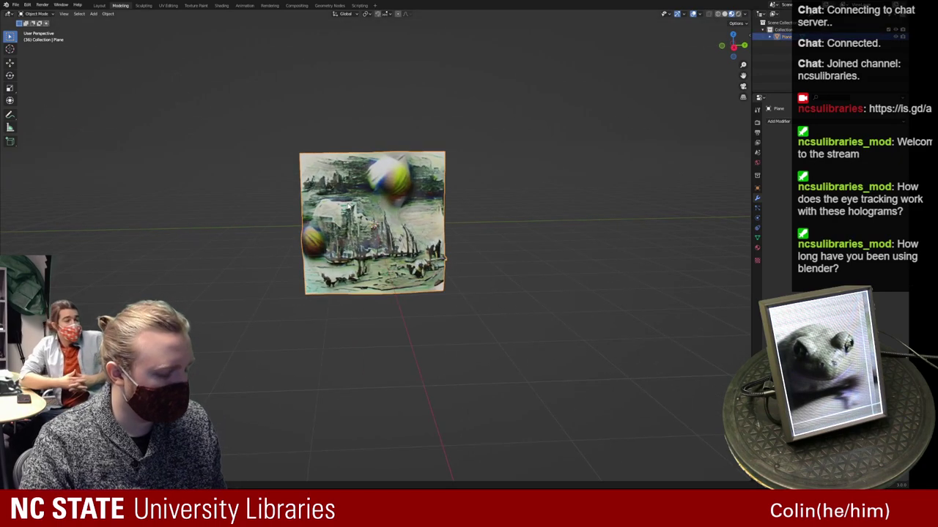
{"action": "key", "text": "ctrl+a"}
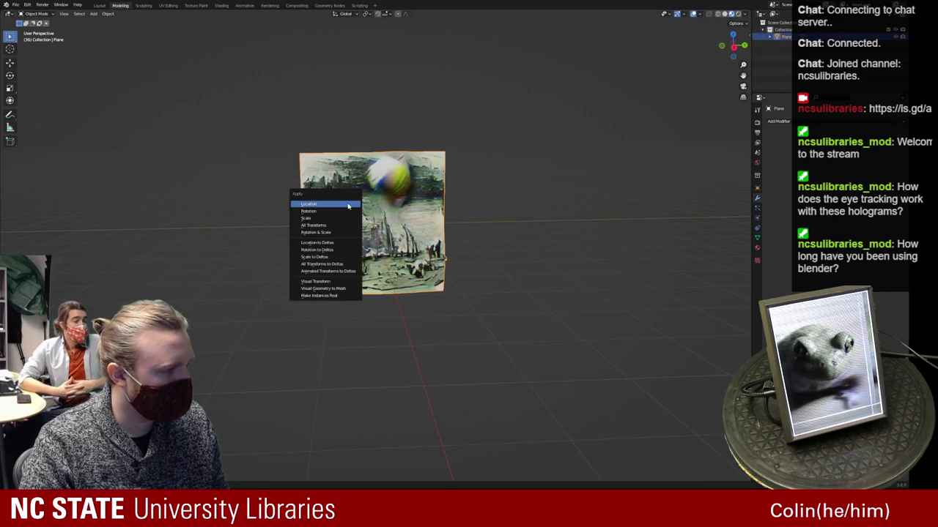
{"action": "left_click", "coordinate": [306, 225]}
Move the painting plane away from the world origin and apply all its transforms at the new location
{"action": "middle_click_drag", "start_coordinate": [349, 218], "coordinate": [369, 230]}
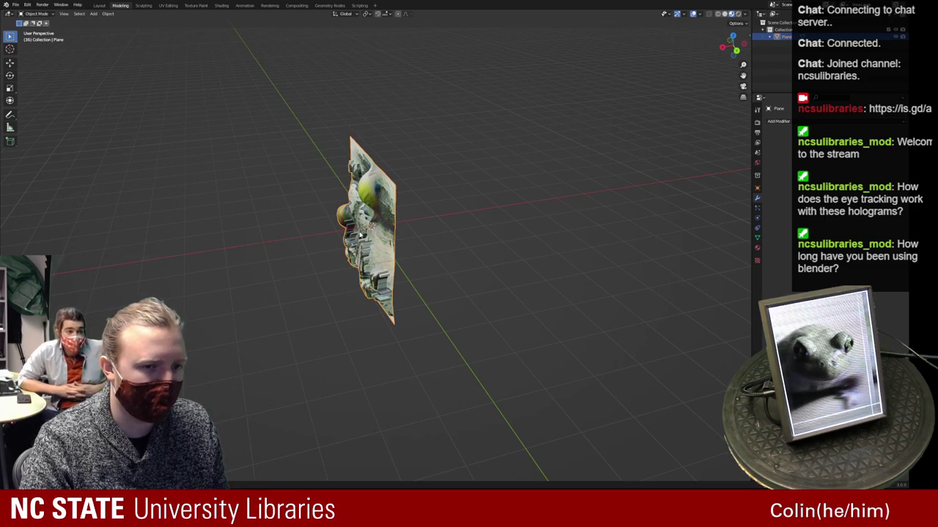
{"action": "left_click_drag", "start_coordinate": [376, 238], "coordinate": [308, 196]}
{"action": "right_click", "coordinate": [307, 197]}
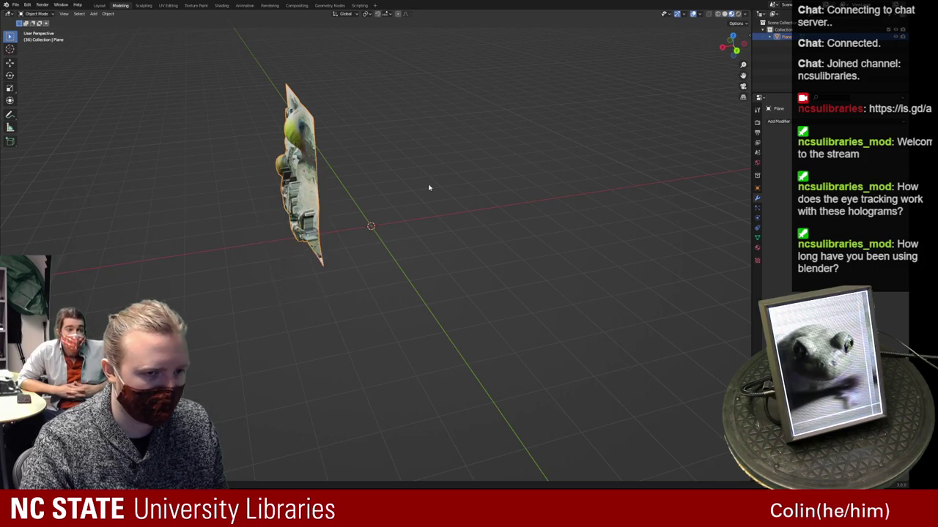
{"action": "key", "text": "ctrl+a"}
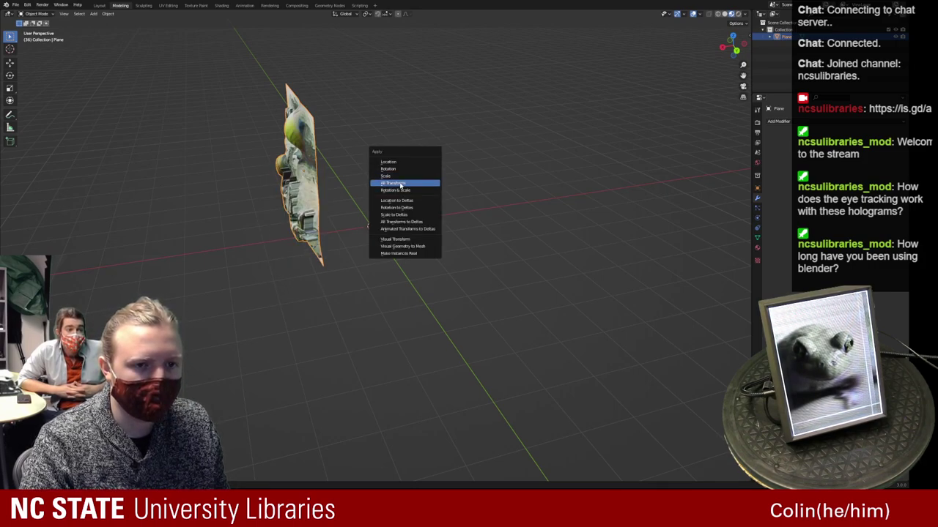
{"action": "left_click", "coordinate": [401, 183]}
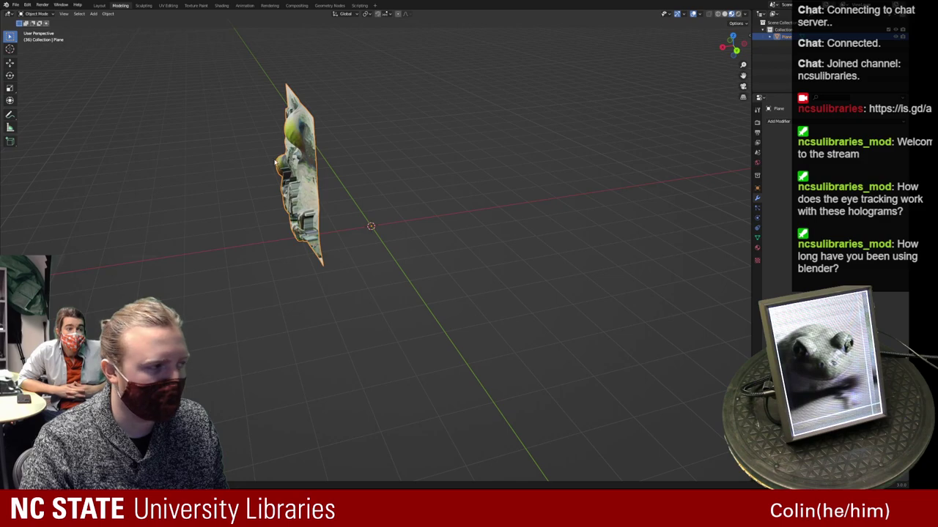
Try rotating the plane around its offset origin, cancel the rotation, and move the plane's geometry back to its origin
{"action": "key", "text": "r"}
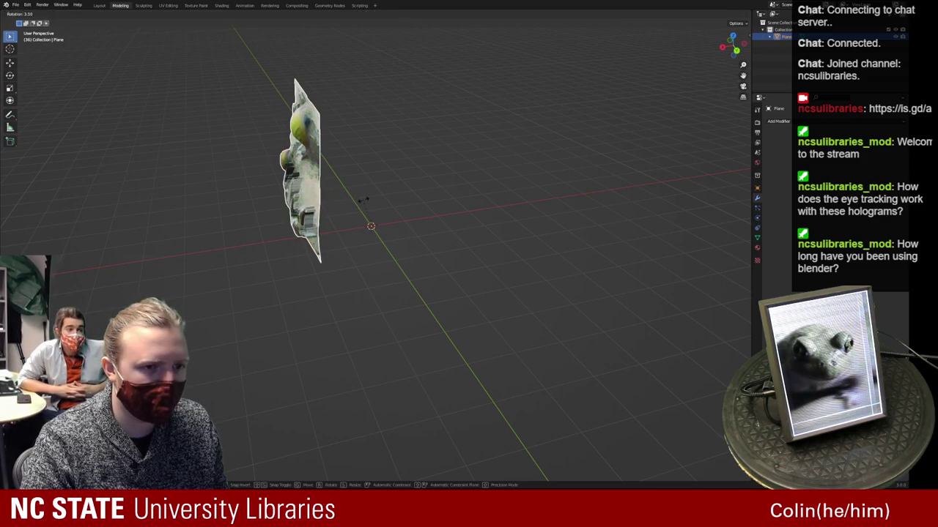
{"action": "right_click", "coordinate": [365, 203]}
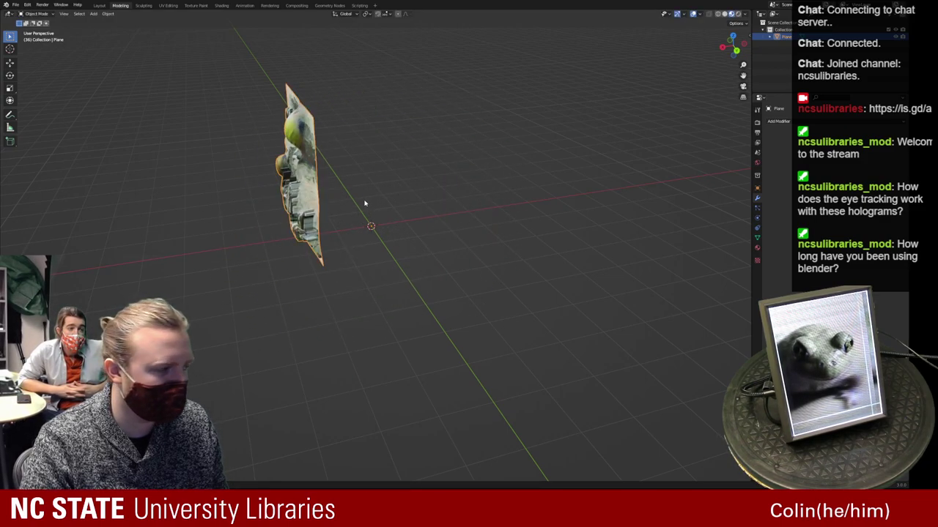
{"action": "right_click", "coordinate": [290, 190]}
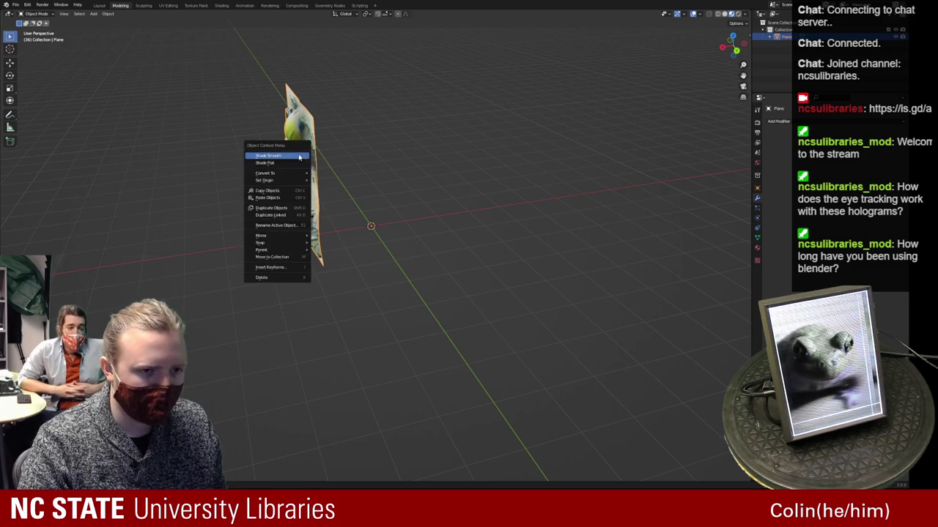
{"action": "mouse_move", "coordinate": [290, 180]}
{"action": "left_click", "coordinate": [337, 183]}
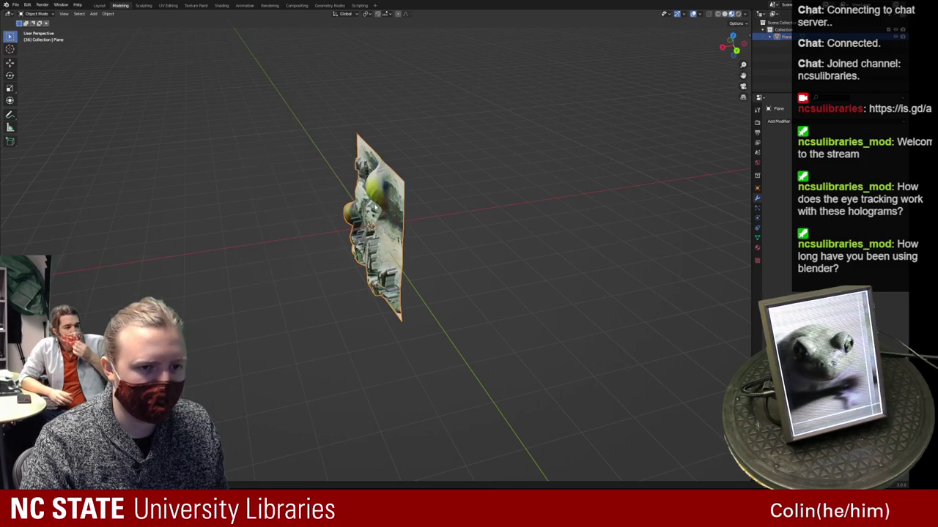
Repeat the Set Origin operation on the painting plane to align its geometry with the origin
{"action": "middle_click_drag", "start_coordinate": [475, 234], "coordinate": [422, 230]}
{"action": "right_click", "coordinate": [421, 230]}
{"action": "mouse_move", "coordinate": [440, 230]}
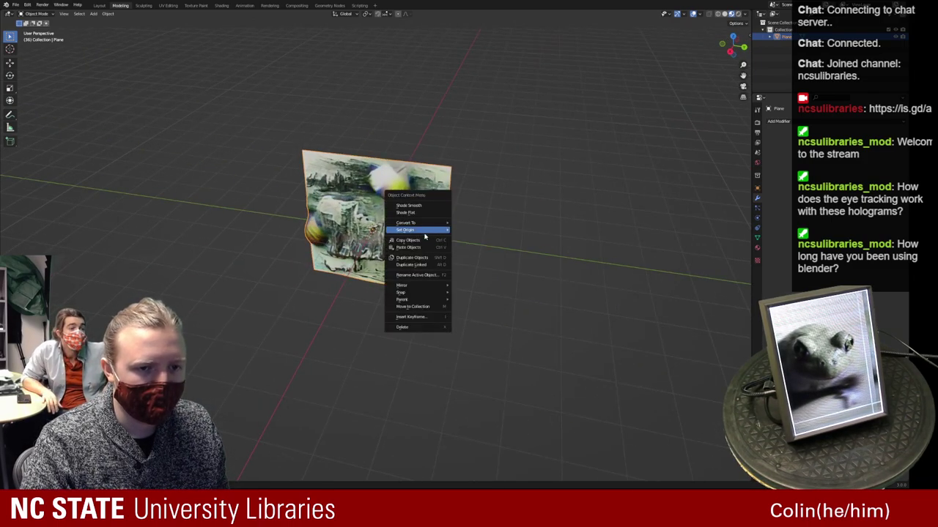
{"action": "right_click", "coordinate": [381, 215]}
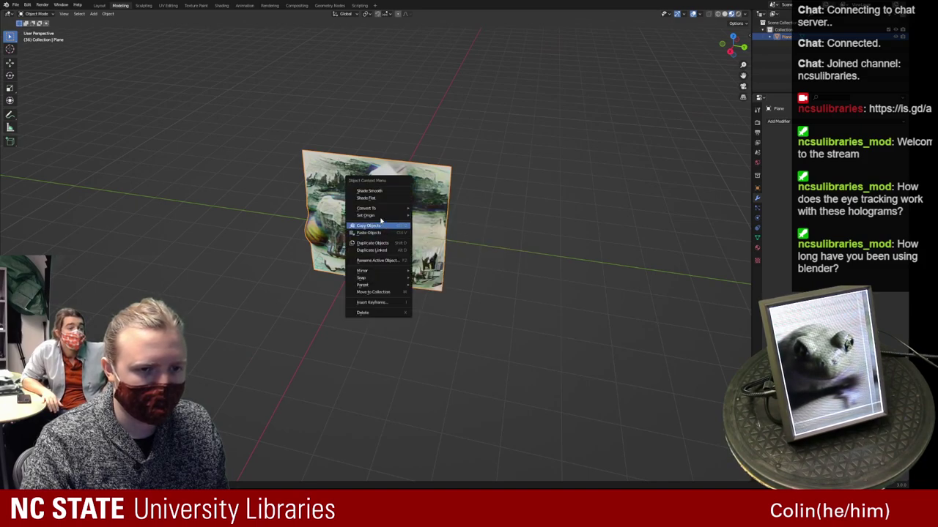
{"action": "mouse_move", "coordinate": [402, 215]}
{"action": "left_click", "coordinate": [457, 215]}
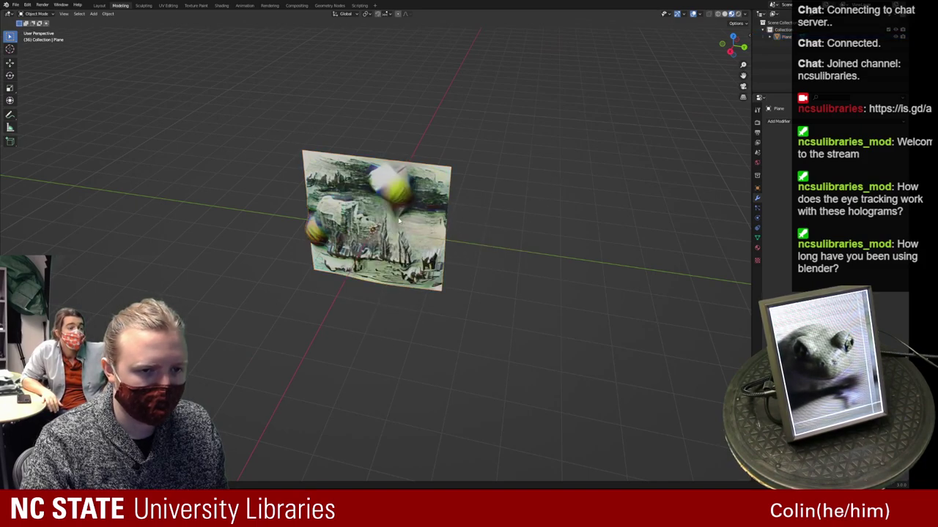
Apply all transforms to the painting plane at the world origin and select the plane
{"action": "key", "text": "ctrl+a"}
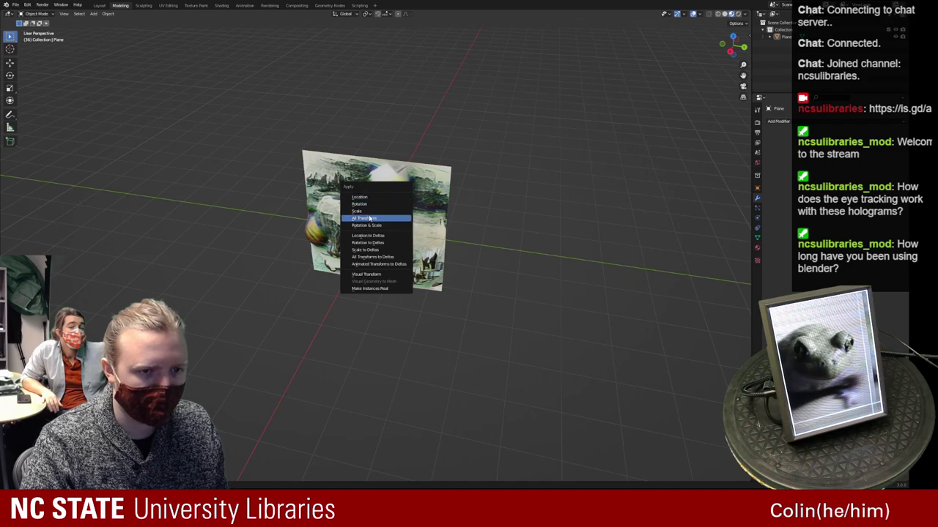
{"action": "left_click", "coordinate": [375, 218]}
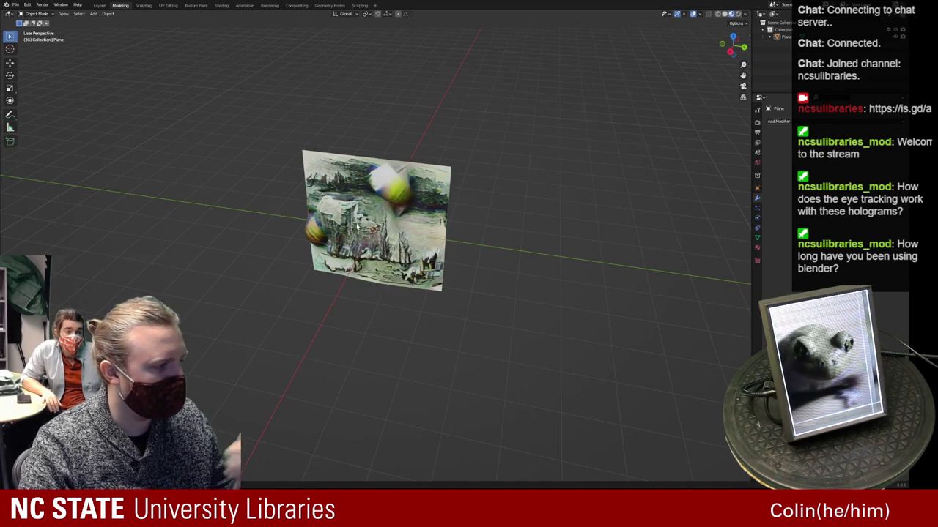
{"action": "left_click", "coordinate": [381, 231]}
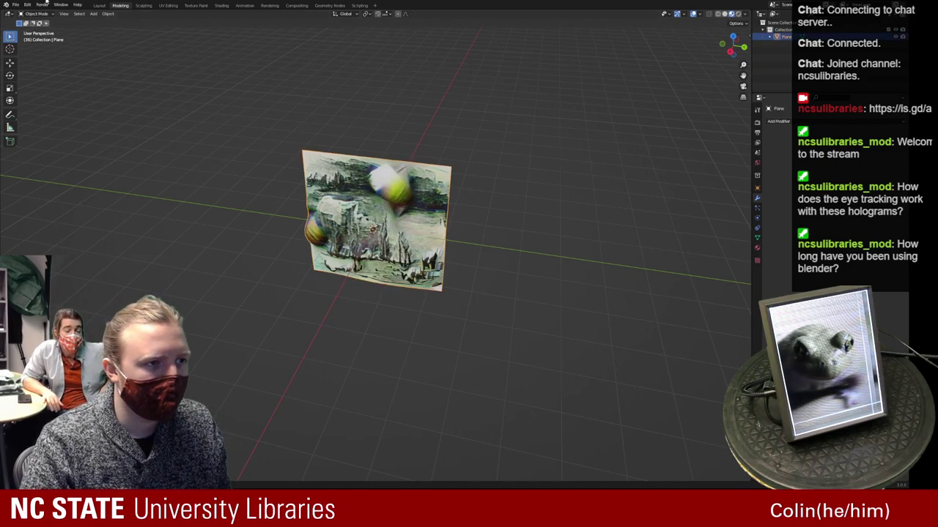
Export the painting plane in glTF format as a monetIceberg .glb file
{"action": "left_click", "coordinate": [16, 4]}
{"action": "mouse_move", "coordinate": [44, 108]}
{"action": "left_click", "coordinate": [112, 170]}
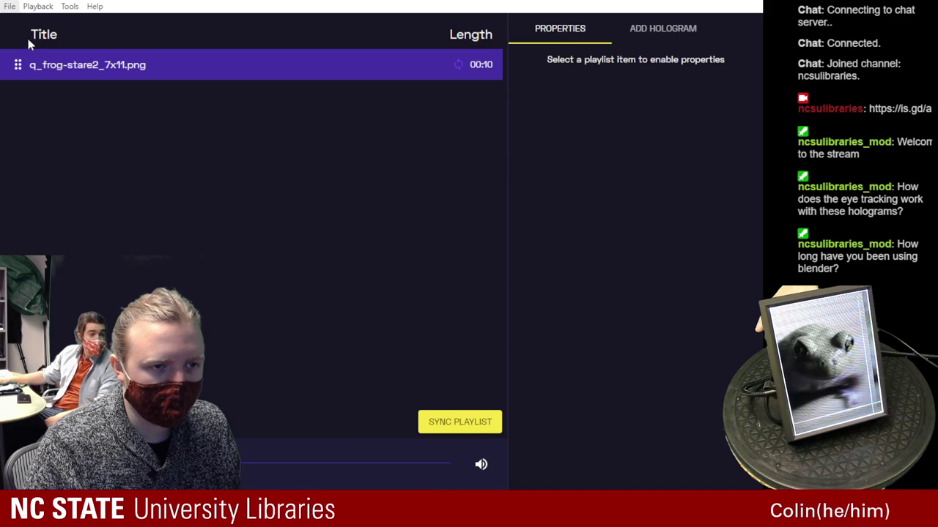
In the Looking Glass playlist app, try to import the monetIceberg .glb file as an RGBD Photo and Video hologram
{"action": "left_click", "coordinate": [485, 425]}
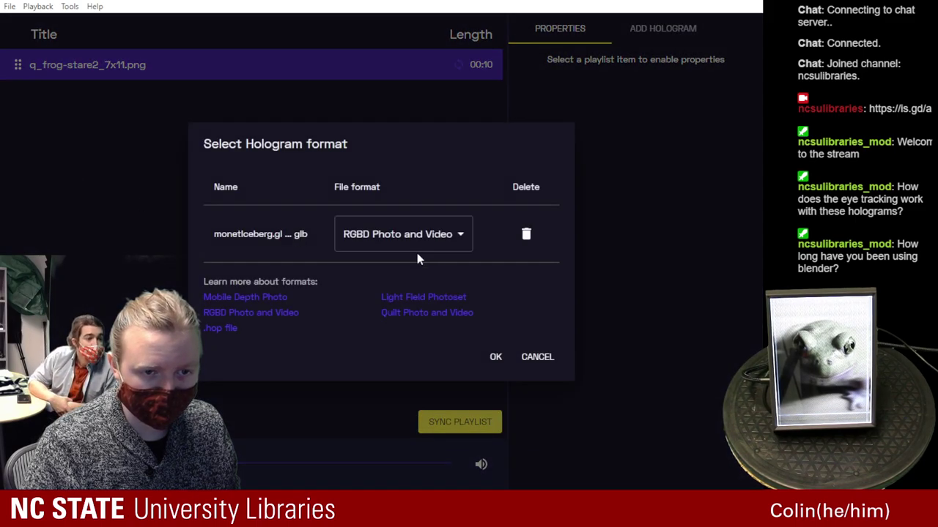
{"action": "left_click", "coordinate": [436, 243]}
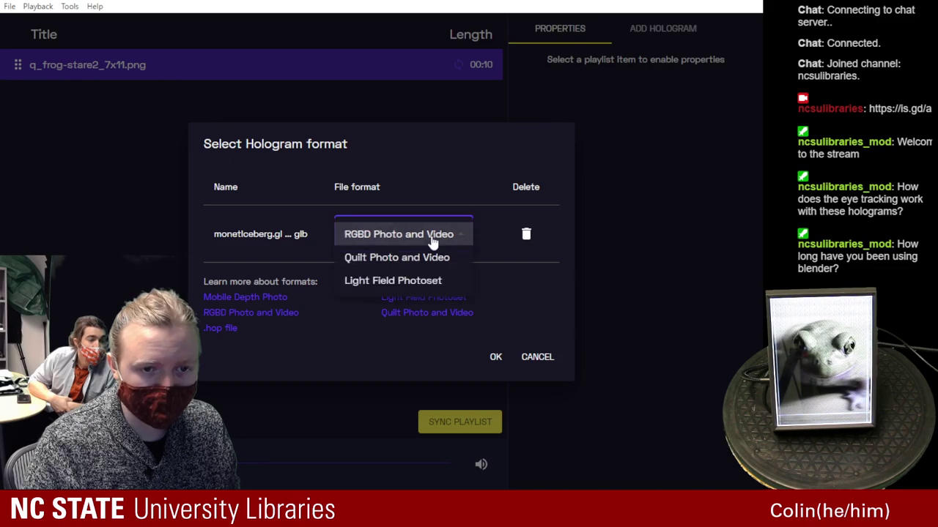
{"action": "left_click", "coordinate": [432, 244]}
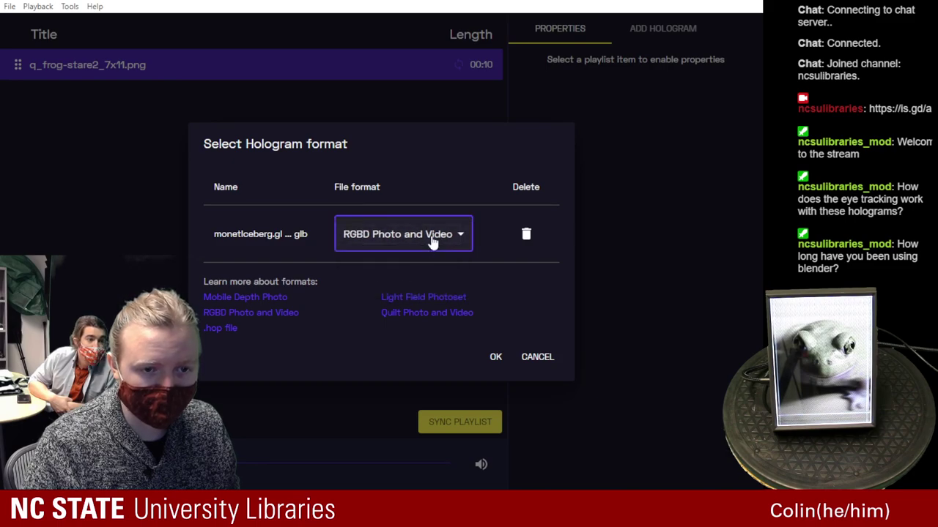
{"action": "left_click", "coordinate": [498, 358]}
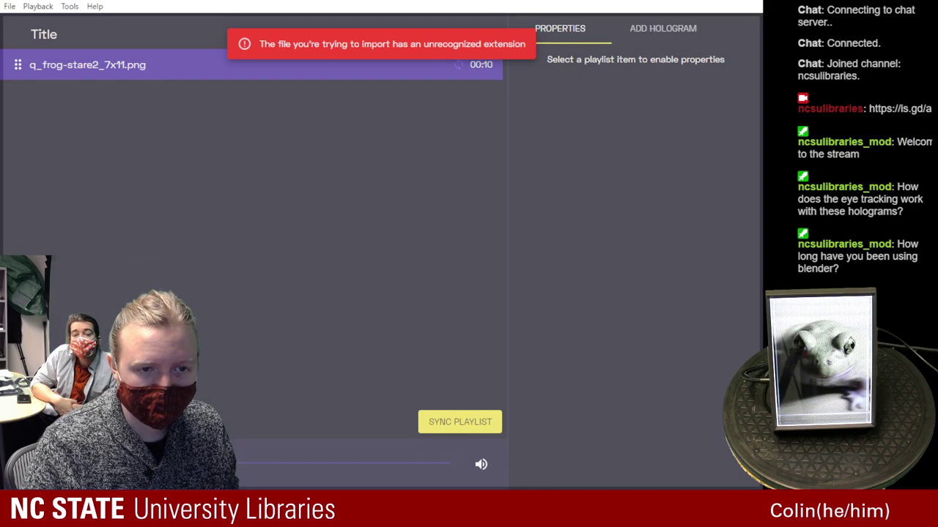
Try to import the monetIceberg .glb file again with the Quilt Photo and Video format
{"action": "left_click_drag", "start_coordinate": [0, 213], "coordinate": [80, 213]}
{"action": "left_click", "coordinate": [392, 235]}
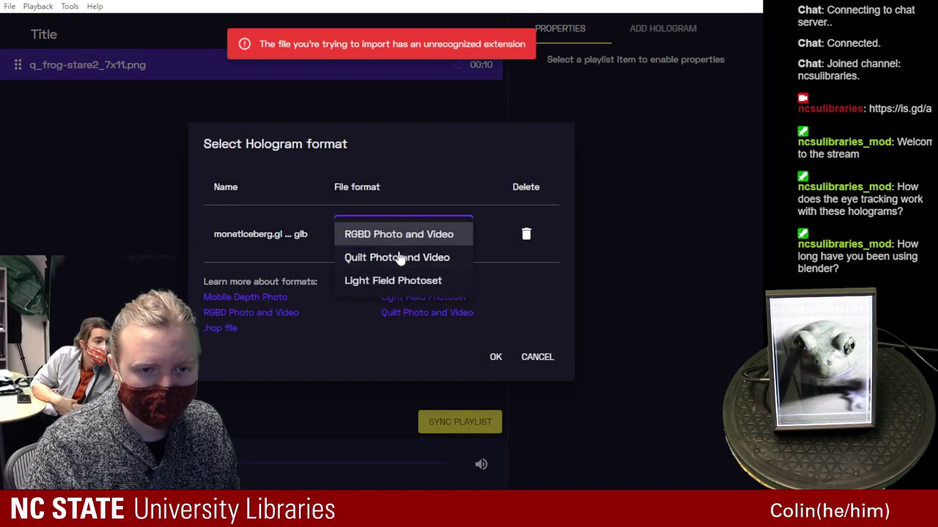
{"action": "left_click", "coordinate": [400, 258]}
{"action": "left_click", "coordinate": [496, 359]}
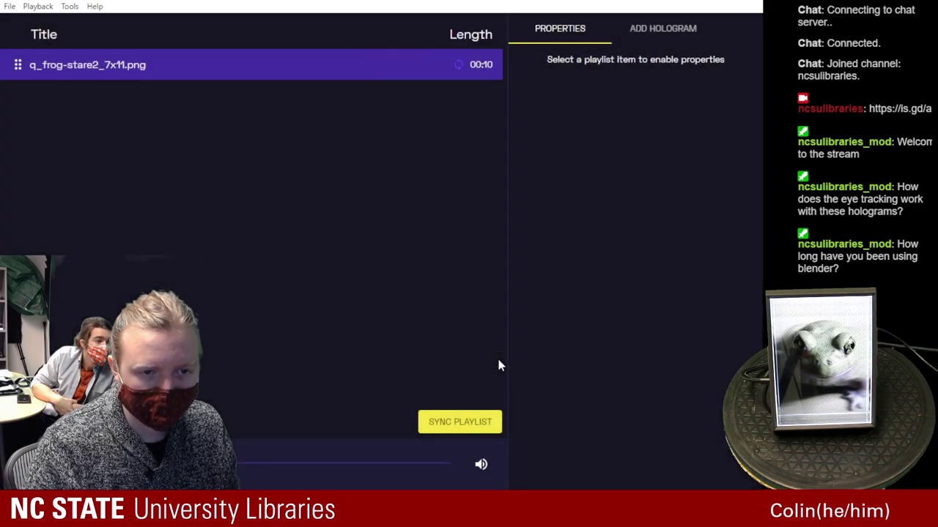
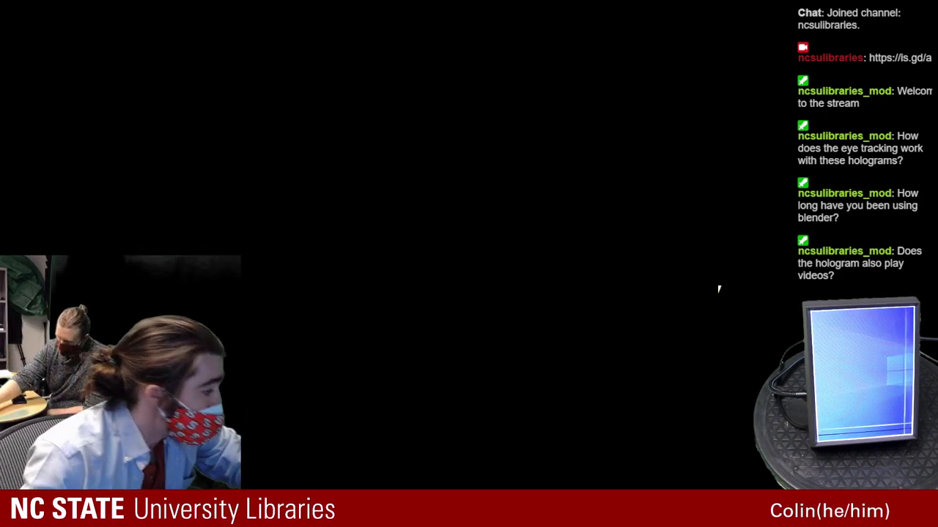
Switch to the AI Art Machine notebook in the browser, dismiss its high-RAM notice and return to the Parameters section
{"action": "key", "text": "alt+Tab"}
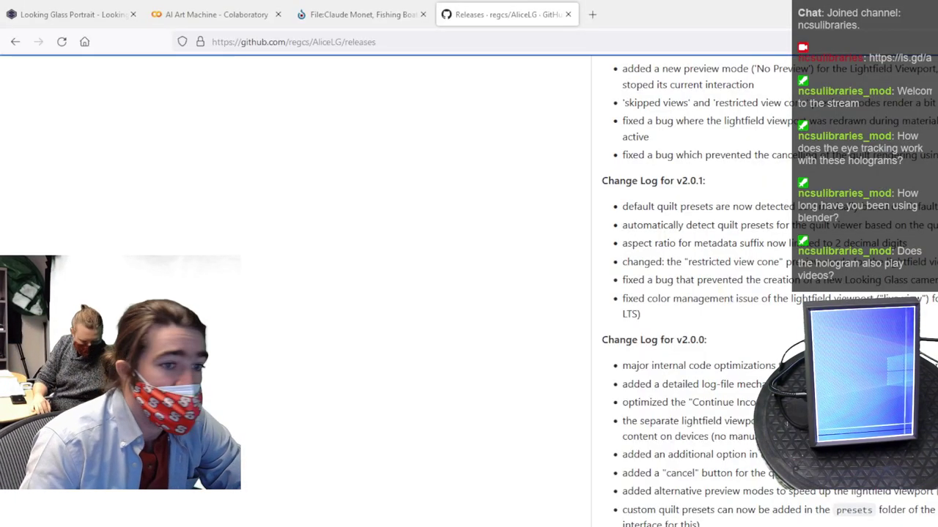
{"action": "left_click", "coordinate": [359, 14]}
{"action": "left_click", "coordinate": [219, 14]}
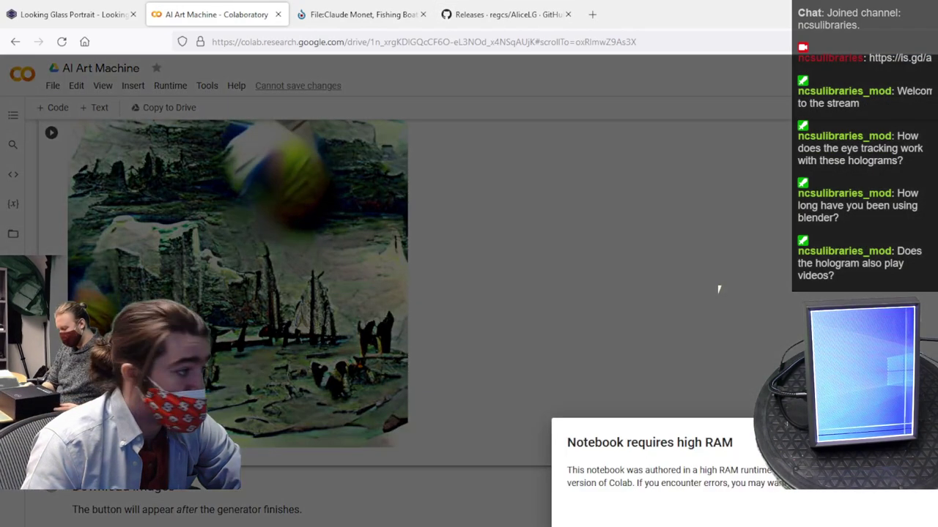
{"action": "left_click", "coordinate": [719, 289]}
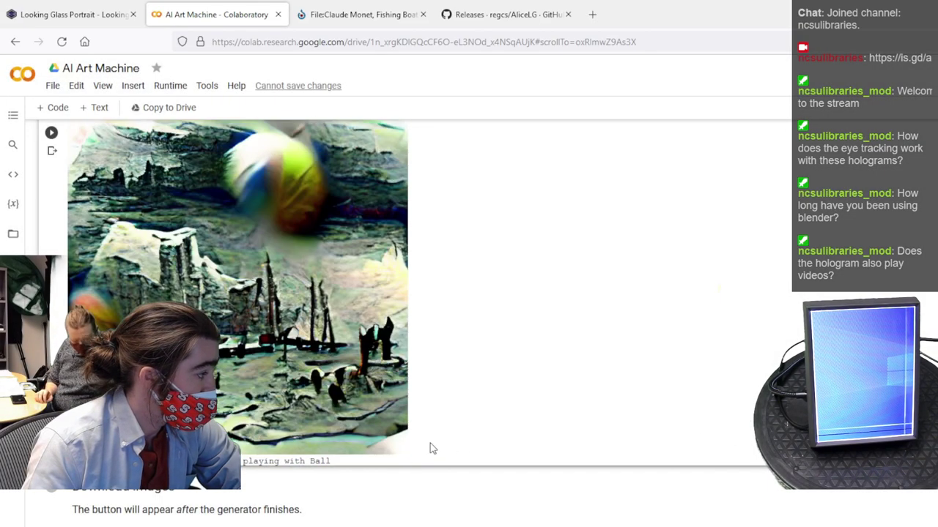
{"action": "scroll", "coordinate": [430, 443], "scroll_direction": "up", "scroll_amount": 4}
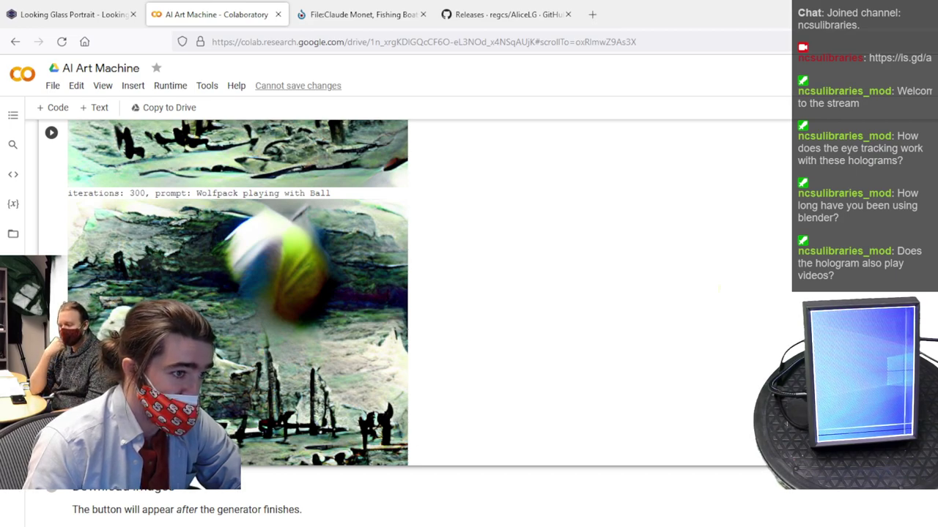
{"action": "scroll", "coordinate": [430, 322], "scroll_direction": "up", "scroll_amount": 5}
{"action": "scroll", "coordinate": [430, 322], "scroll_direction": "up", "scroll_amount": 5}
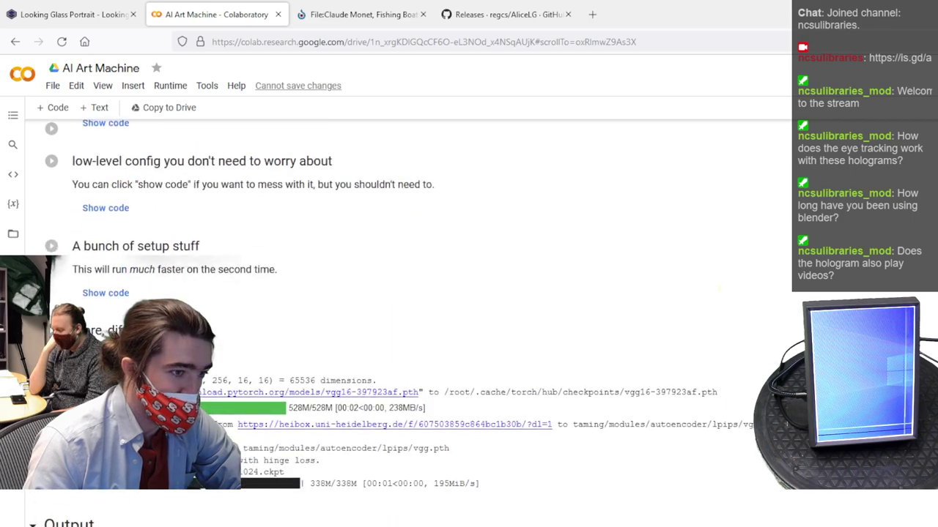
{"action": "scroll", "coordinate": [430, 323], "scroll_direction": "up", "scroll_amount": 5}
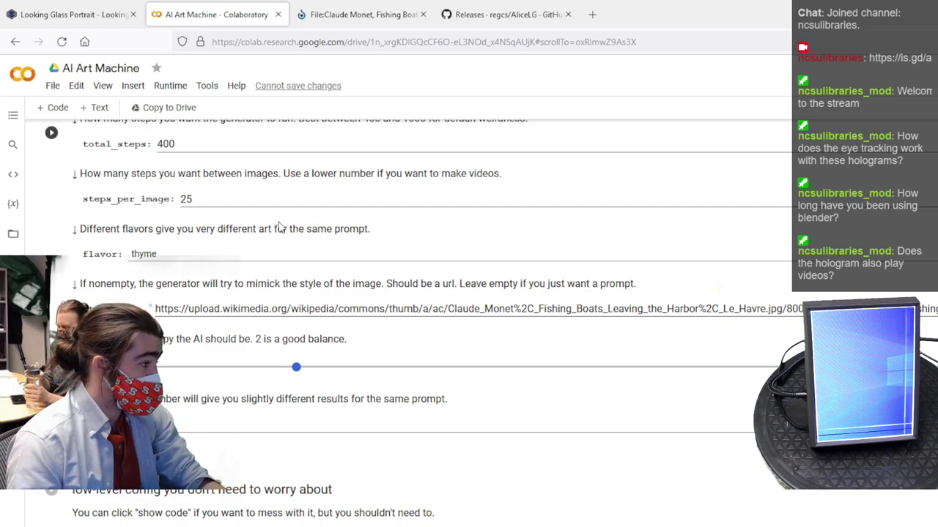
{"action": "scroll", "coordinate": [280, 226], "scroll_direction": "up", "scroll_amount": 2}
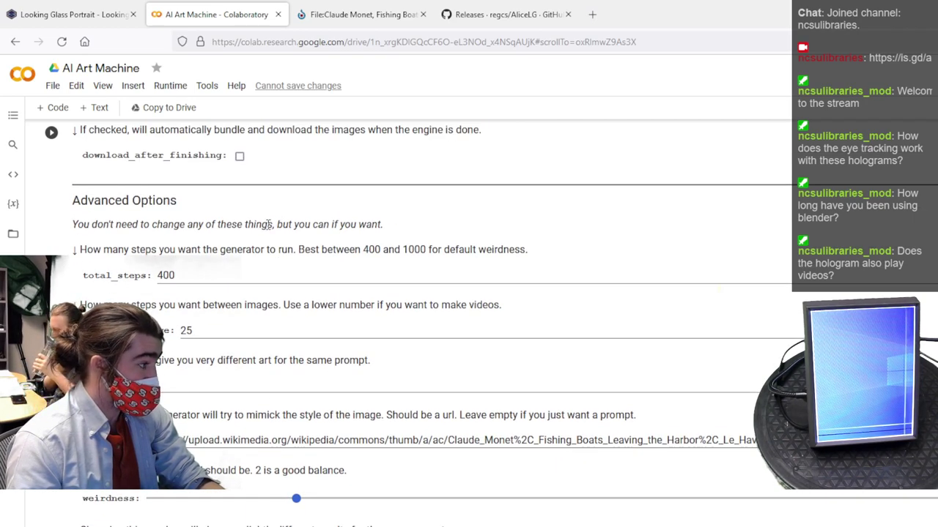
{"action": "scroll", "coordinate": [269, 224], "scroll_direction": "up", "scroll_amount": 2}
{"action": "scroll", "coordinate": [268, 225], "scroll_direction": "up", "scroll_amount": 2}
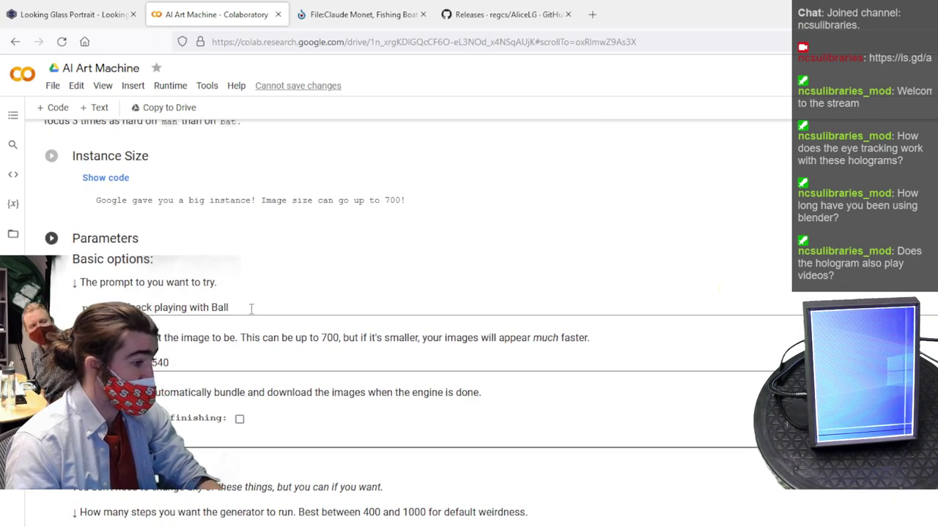
Replace the generator prompt in the basic options with "A rock sitting in the Parthenon"
{"action": "triple_click", "coordinate": [251, 308]}
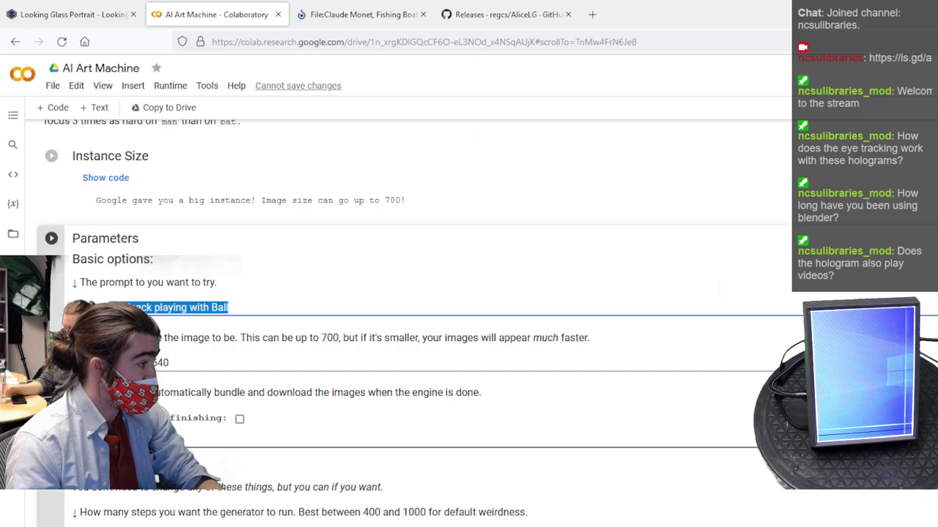
{"action": "scroll", "coordinate": [389, 293], "scroll_direction": "down", "scroll_amount": 3}
{"action": "scroll", "coordinate": [388, 293], "scroll_direction": "up", "scroll_amount": 1}
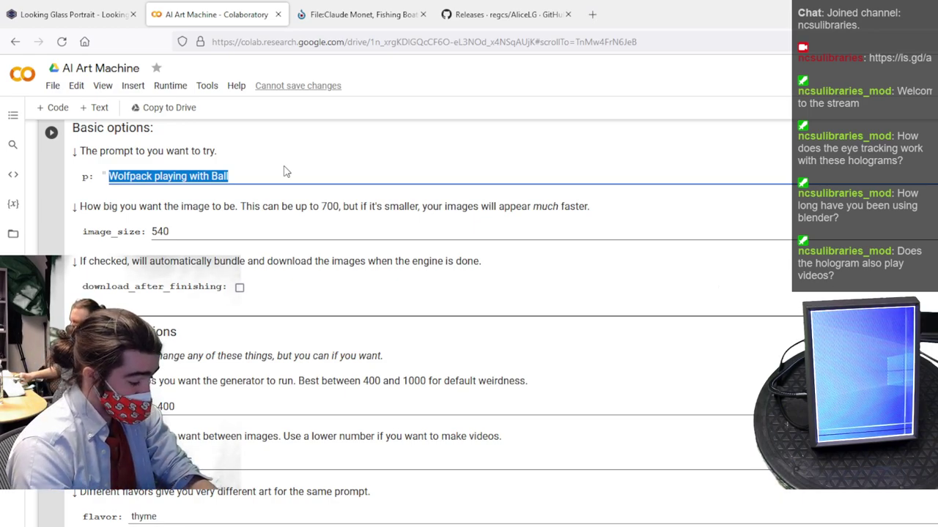
{"action": "type", "text": "Albe"}
{"action": "key", "text": "BackSpace"}
{"action": "key", "text": "BackSpace"}
{"action": "key", "text": "BackSpace"}
{"action": "key", "text": "BackSpace"}
{"action": "type", "text": "A Roc"}
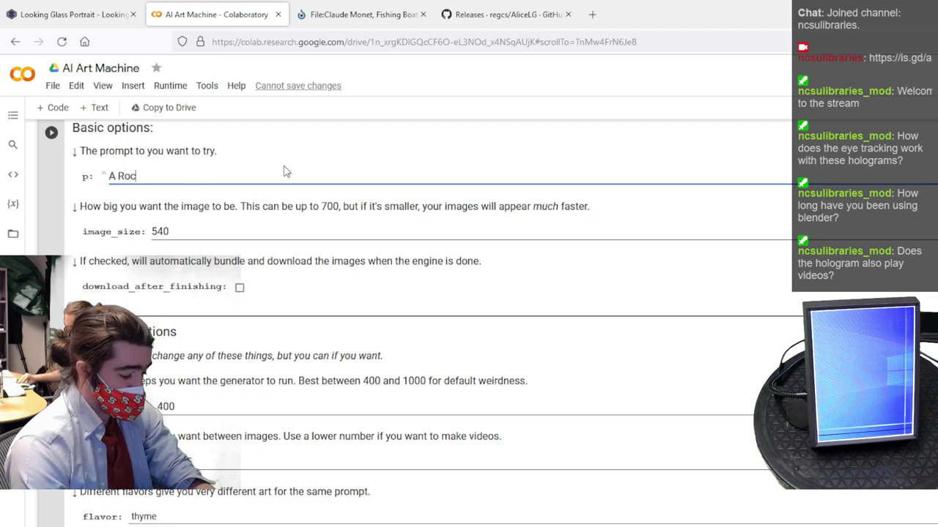
{"action": "type", "text": "k sitting in Geo"}
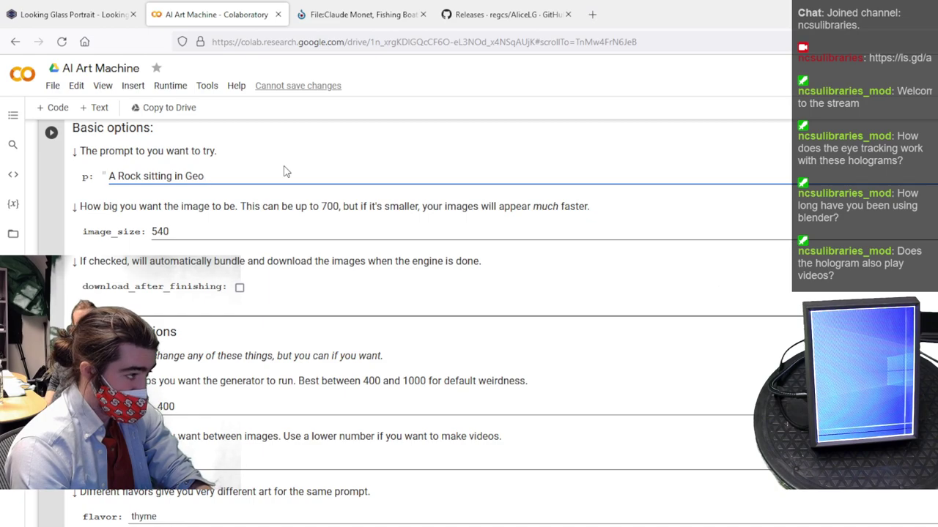
{"action": "key", "text": "BackSpace"}
{"action": "key", "text": "BackSpace"}
{"action": "key", "text": "BackSpace"}
{"action": "type", "text": "t"}
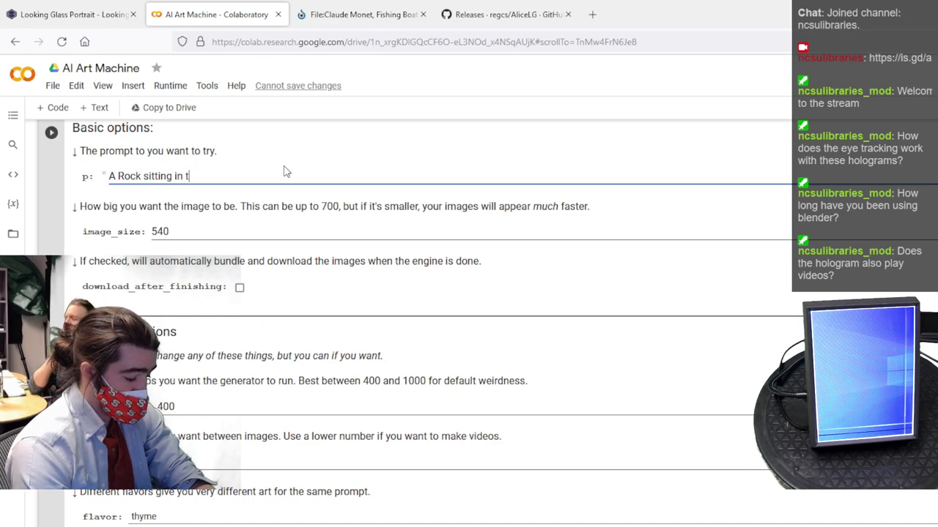
{"action": "type", "text": "he Parthenon"}
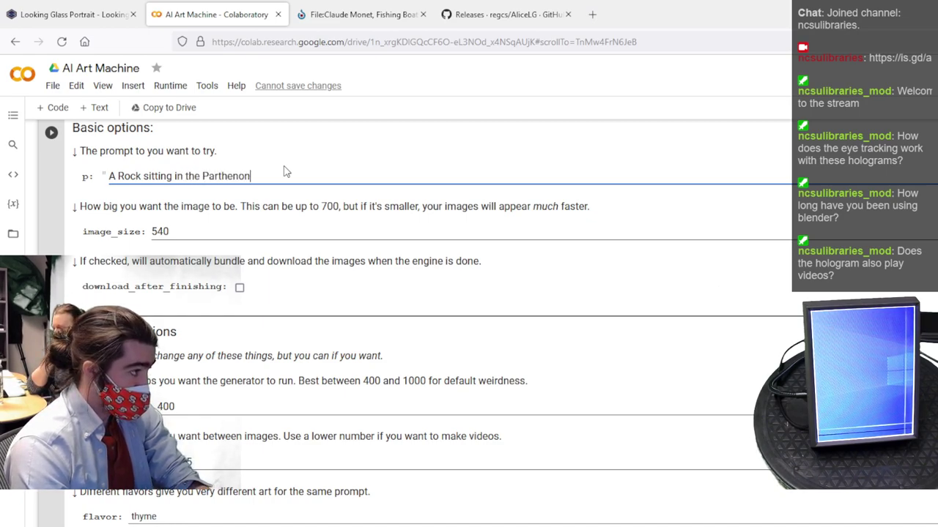
{"action": "left_click", "coordinate": [123, 176]}
{"action": "key", "text": "BackSpace"}
{"action": "type", "text": "r"}
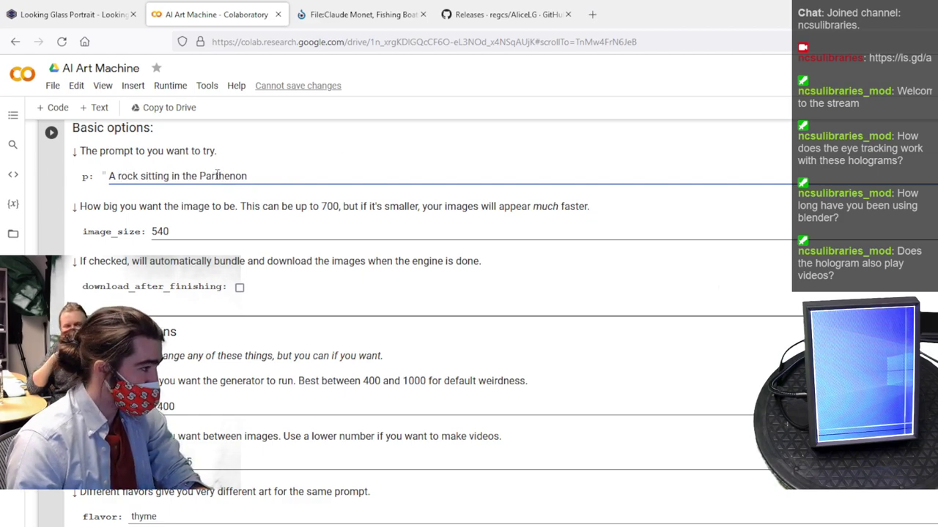
Search the web for the prompt's word "Parthenon", then return to the notebook and close the search results
{"action": "left_click_drag", "start_coordinate": [253, 177], "coordinate": [200, 177]}
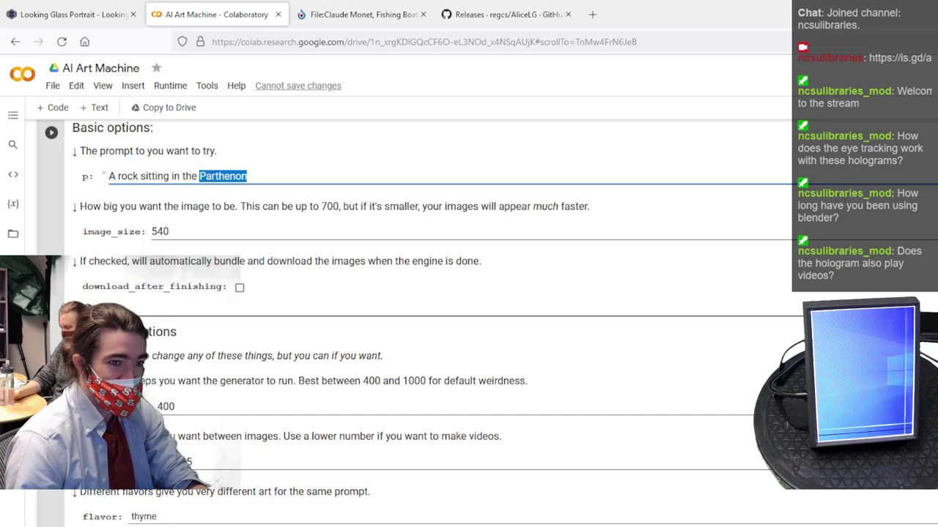
{"action": "left_click", "coordinate": [318, 333]}
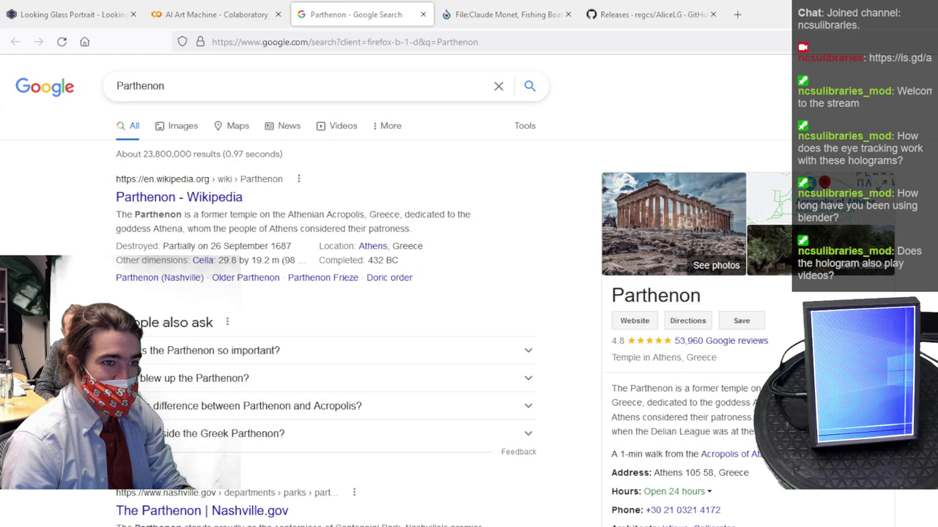
{"action": "left_click", "coordinate": [216, 14]}
{"action": "left_click", "coordinate": [422, 15]}
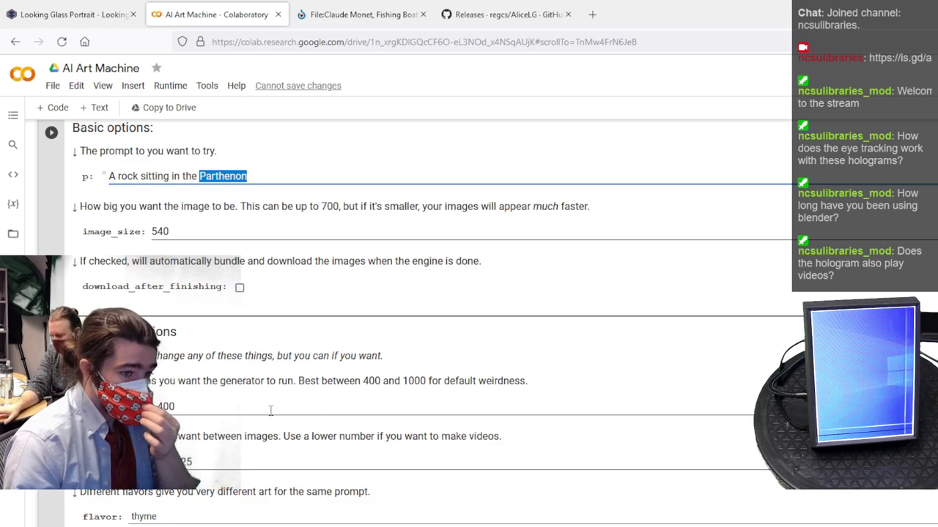
Set the generator's total_steps to 600 in the advanced options
{"action": "left_click_drag", "start_coordinate": [214, 407], "coordinate": [150, 406]}
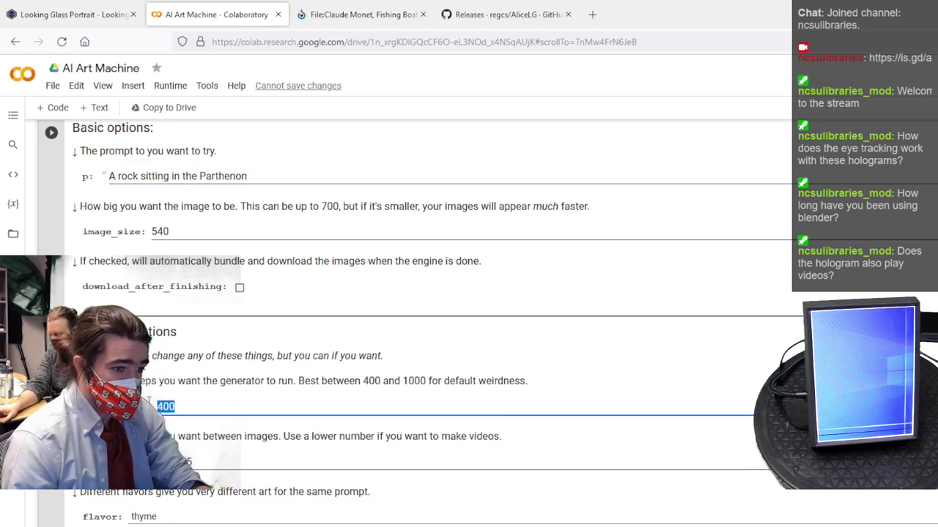
{"action": "type", "text": "600"}
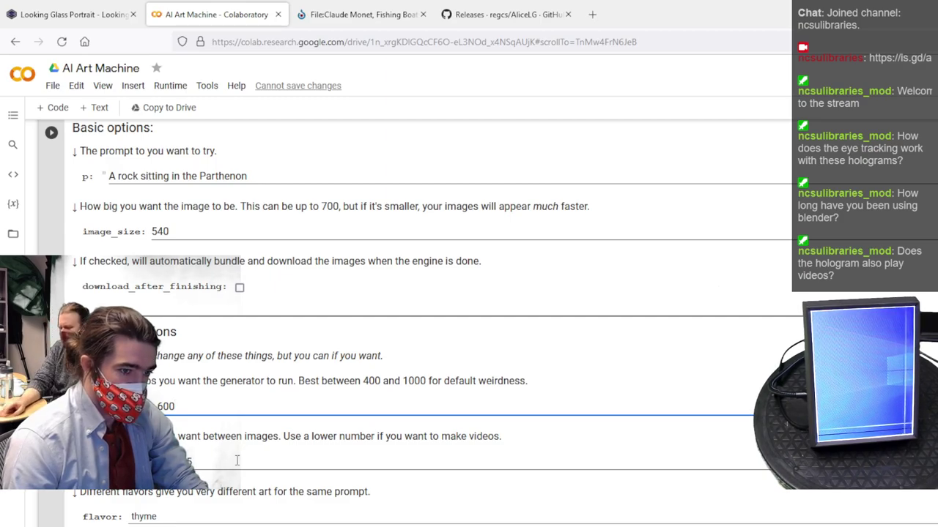
Start making a 5-second video from the generated "Wolfpack playing with Ball" images
{"action": "scroll", "coordinate": [236, 456], "scroll_direction": "down", "scroll_amount": 5}
{"action": "scroll", "coordinate": [236, 460], "scroll_direction": "down", "scroll_amount": 15}
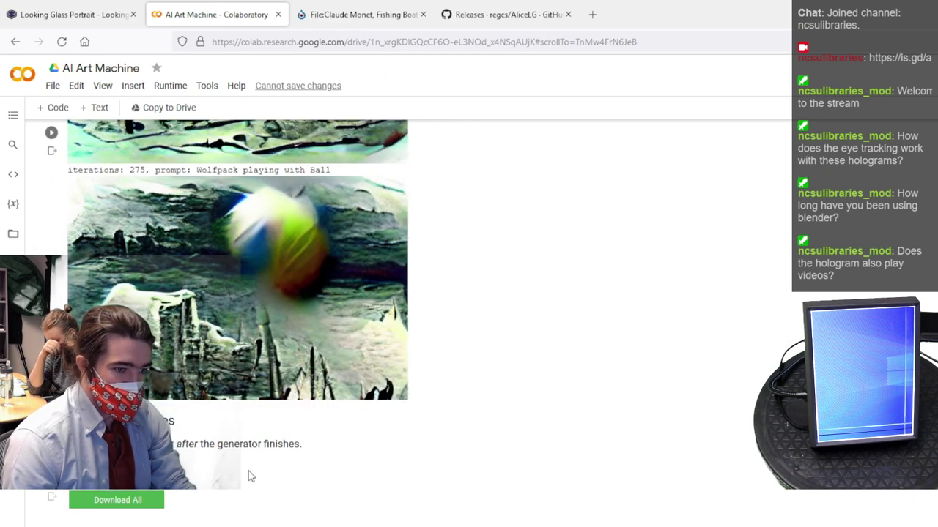
{"action": "scroll", "coordinate": [236, 460], "scroll_direction": "up", "scroll_amount": 5}
{"action": "left_click", "coordinate": [119, 496]}
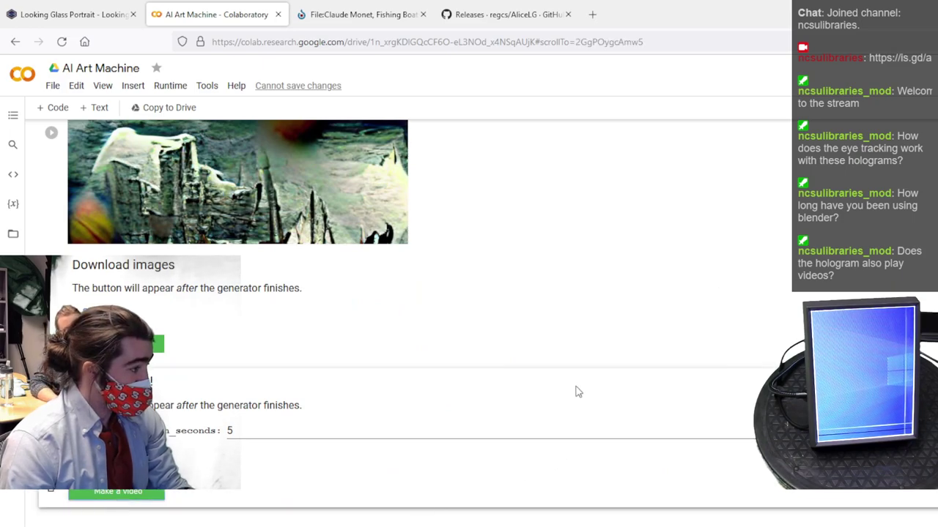
{"action": "scroll", "coordinate": [582, 393], "scroll_direction": "down", "scroll_amount": 3}
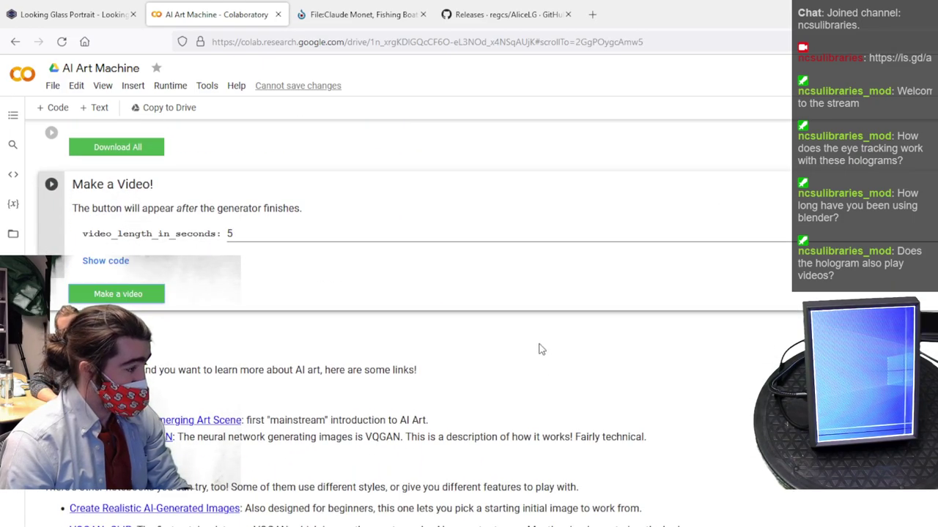
{"action": "scroll", "coordinate": [535, 343], "scroll_direction": "down", "scroll_amount": 1}
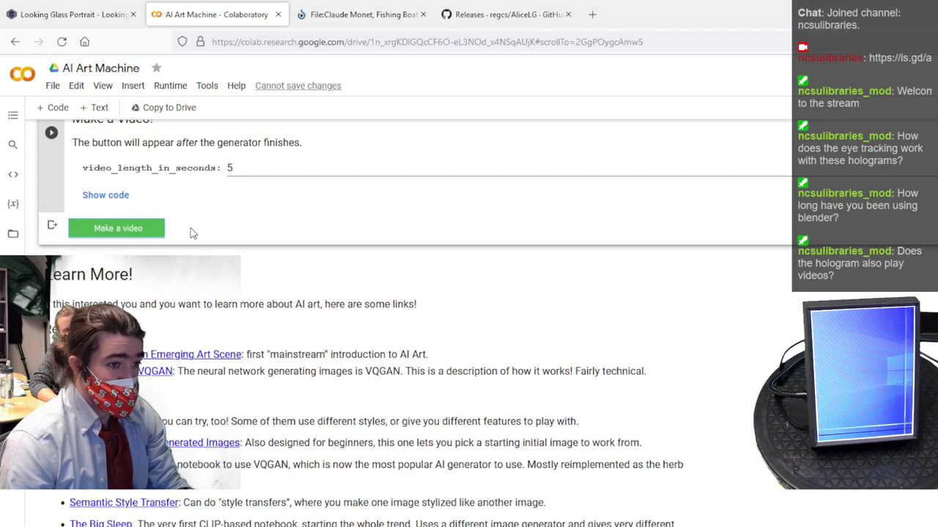
Request the 5-second video again, and set the generator's flavor to rosewater in the advanced options
{"action": "left_click", "coordinate": [126, 229]}
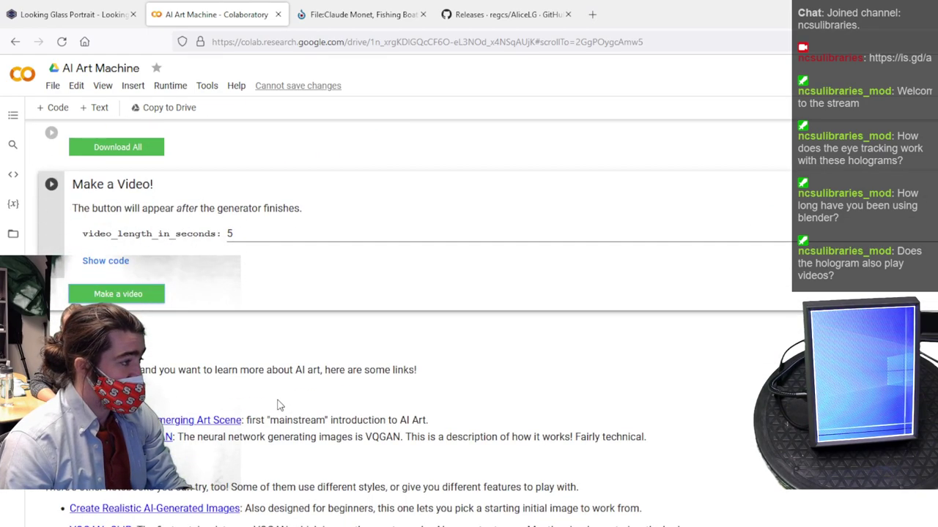
{"action": "scroll", "coordinate": [72, 213], "scroll_direction": "up", "scroll_amount": 4}
{"action": "scroll", "coordinate": [216, 192], "scroll_direction": "up", "scroll_amount": 10}
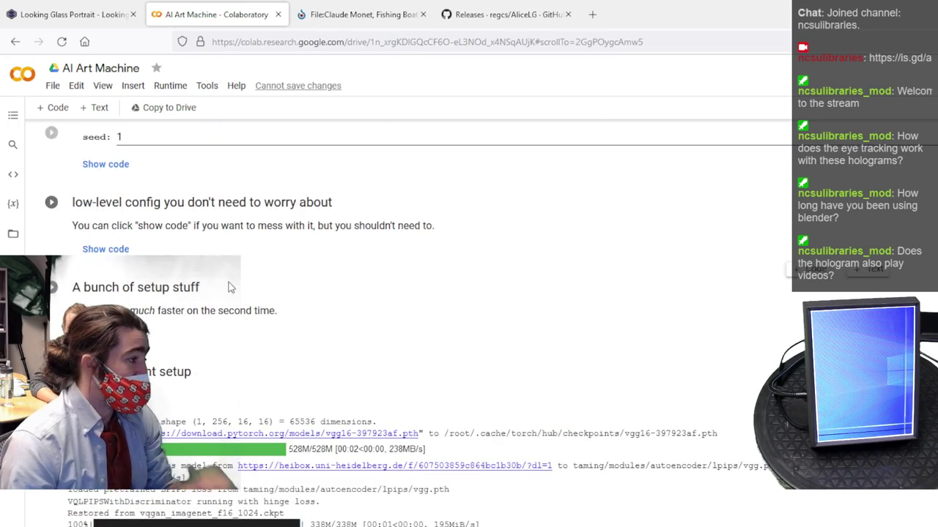
{"action": "scroll", "coordinate": [250, 250], "scroll_direction": "up", "scroll_amount": 5}
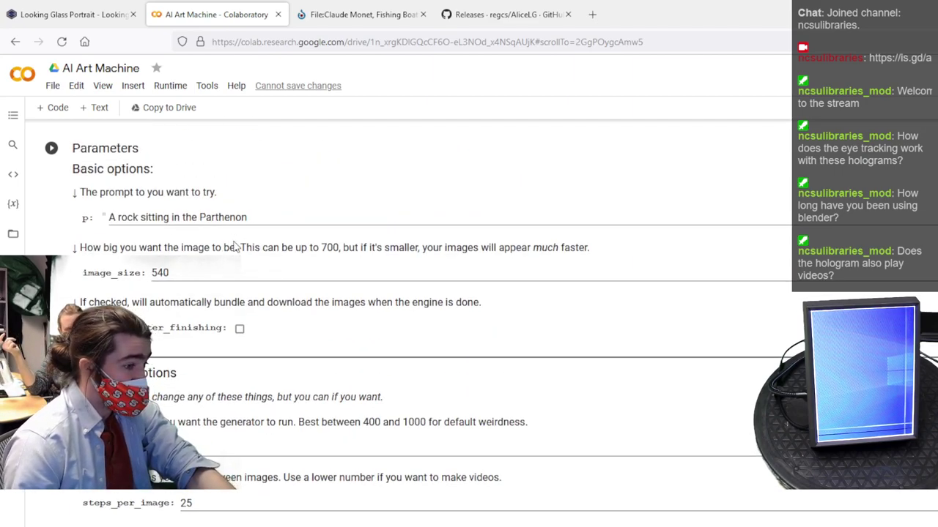
{"action": "scroll", "coordinate": [238, 247], "scroll_direction": "down", "scroll_amount": 2}
{"action": "scroll", "coordinate": [289, 227], "scroll_direction": "down", "scroll_amount": 1}
{"action": "scroll", "coordinate": [281, 214], "scroll_direction": "down", "scroll_amount": 2}
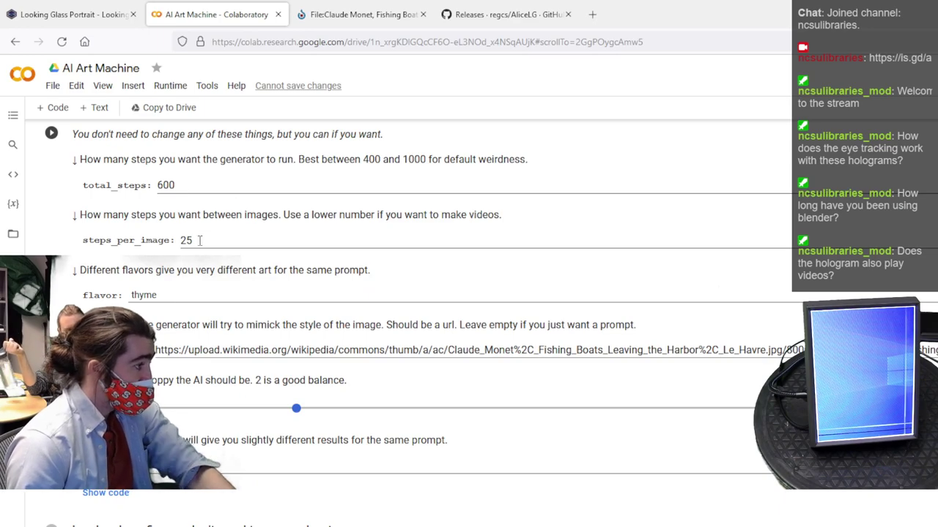
{"action": "scroll", "coordinate": [192, 242], "scroll_direction": "down", "scroll_amount": 2}
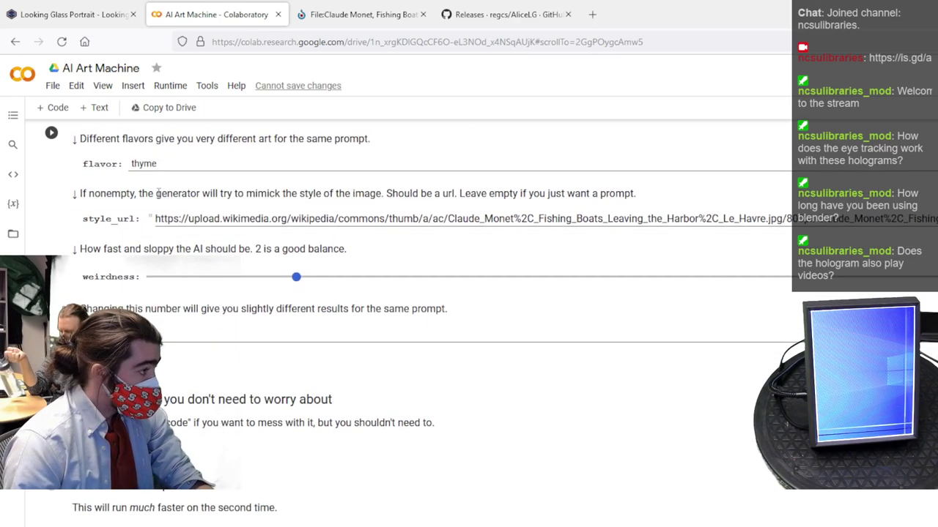
{"action": "scroll", "coordinate": [146, 163], "scroll_direction": "up", "scroll_amount": 5}
{"action": "scroll", "coordinate": [233, 242], "scroll_direction": "down", "scroll_amount": 4}
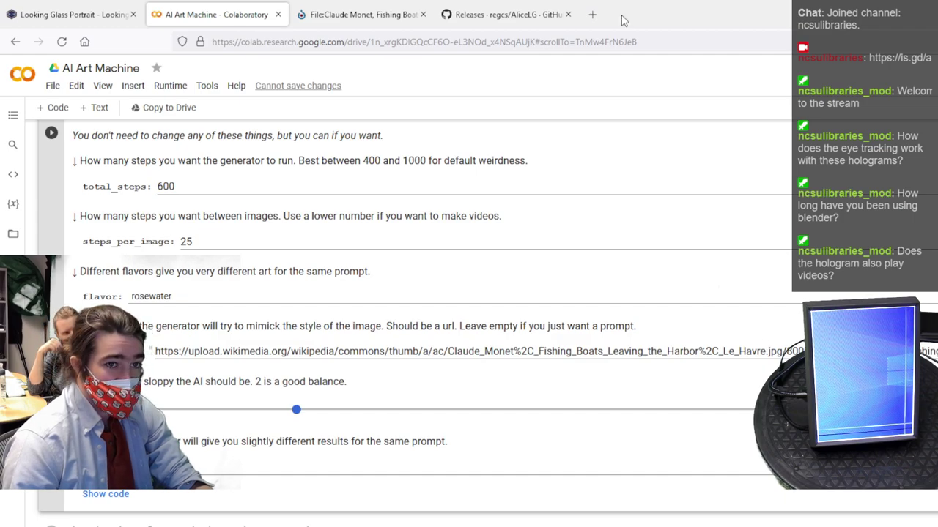
View the Claude Monet fishing boats painting used as the style image on Wikimedia Commons, and return to the notebook
{"action": "left_click", "coordinate": [411, 9]}
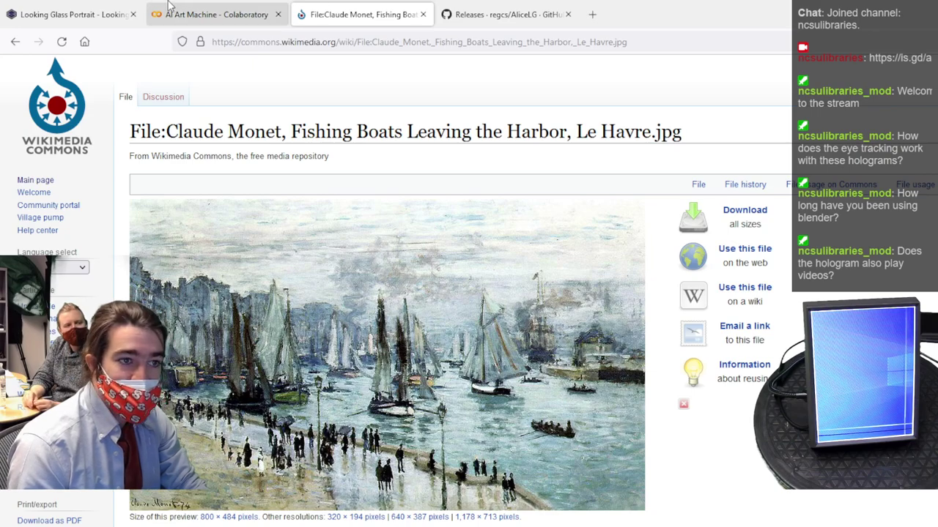
{"action": "left_click", "coordinate": [227, 19]}
Extend the generator prompt with the modifiers "| Rendered in Unreal Engine | Ghibli"
{"action": "scroll", "coordinate": [310, 286], "scroll_direction": "up", "scroll_amount": 4}
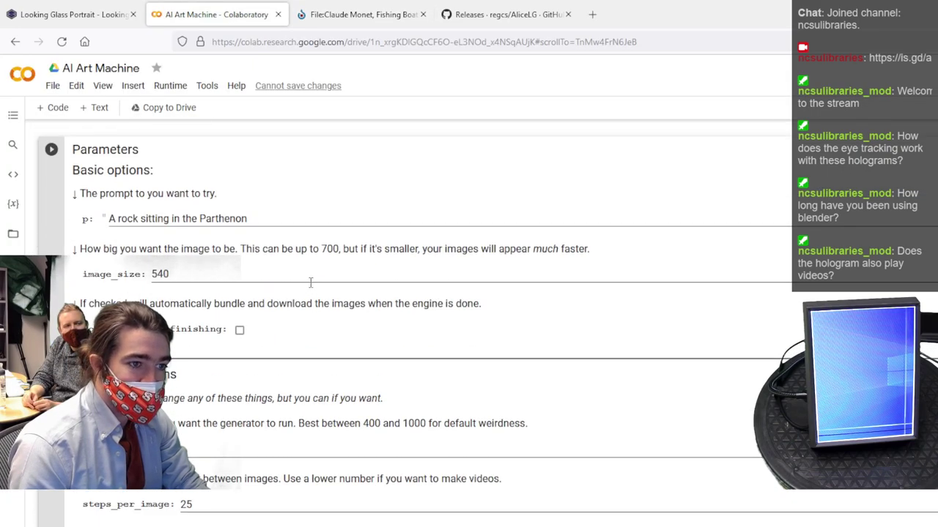
{"action": "left_click", "coordinate": [316, 218]}
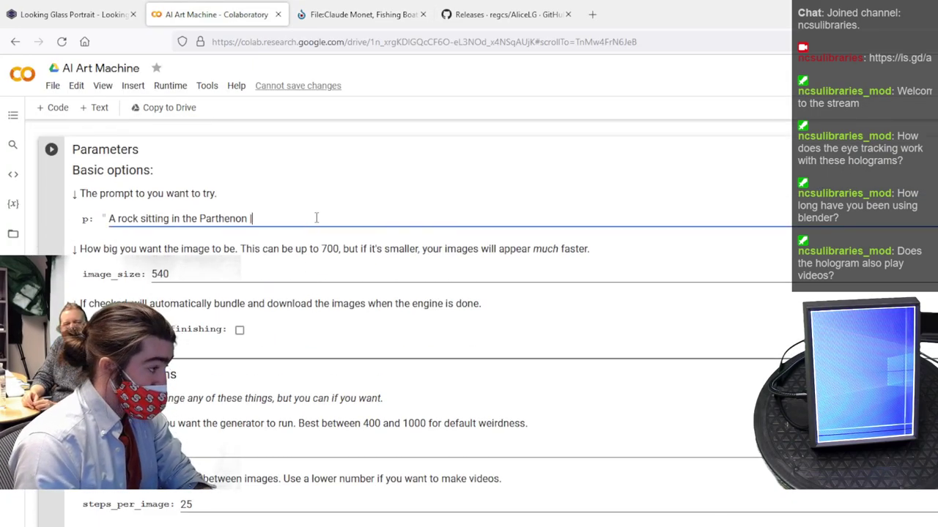
{"action": "type", "text": "|"}
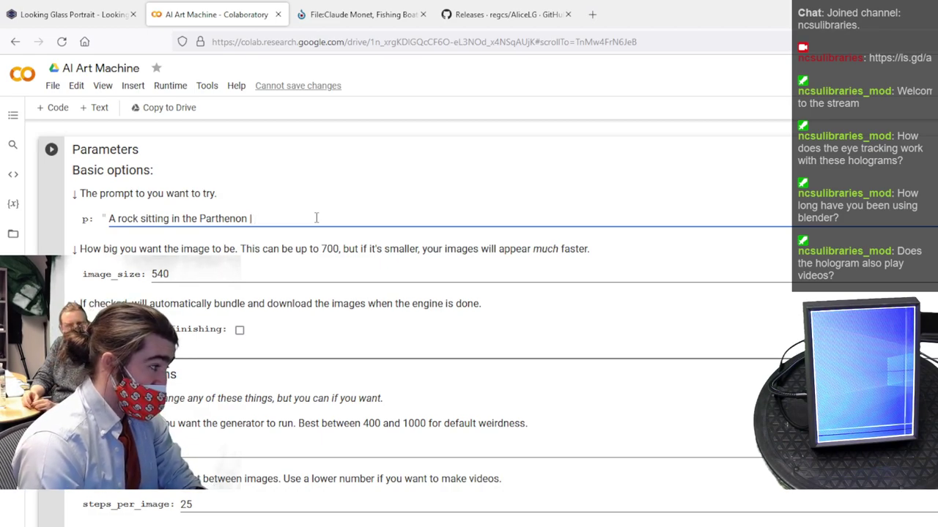
{"action": "type", "text": " Rendered in Unreal Engine"}
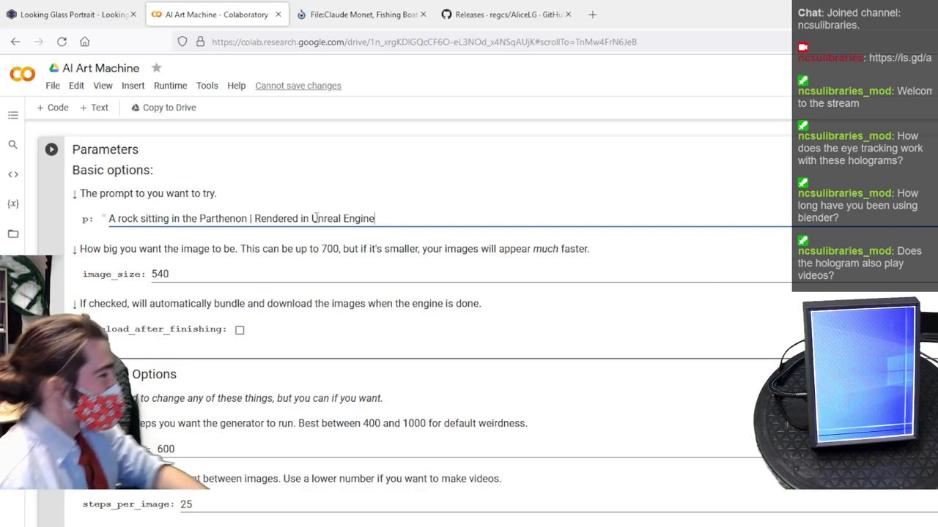
{"action": "type", "text": "|"}
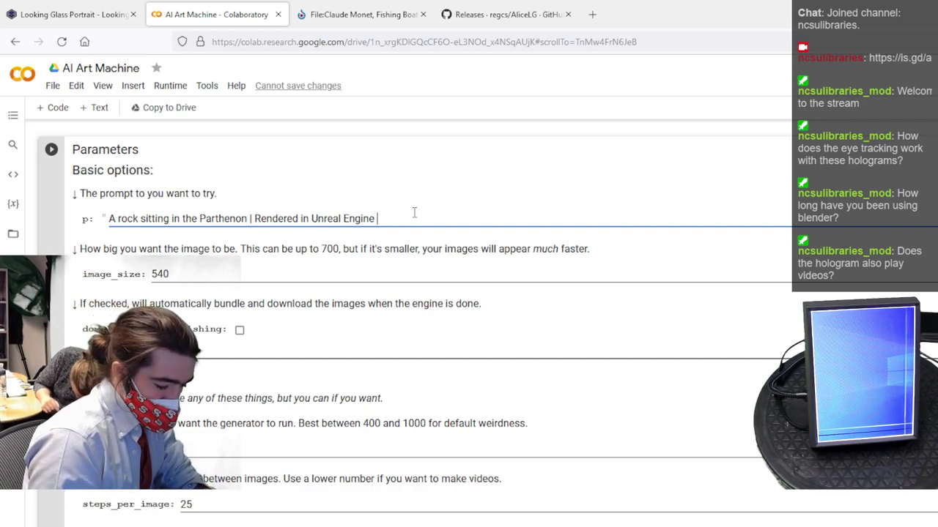
{"action": "type", "text": "Ghibli"}
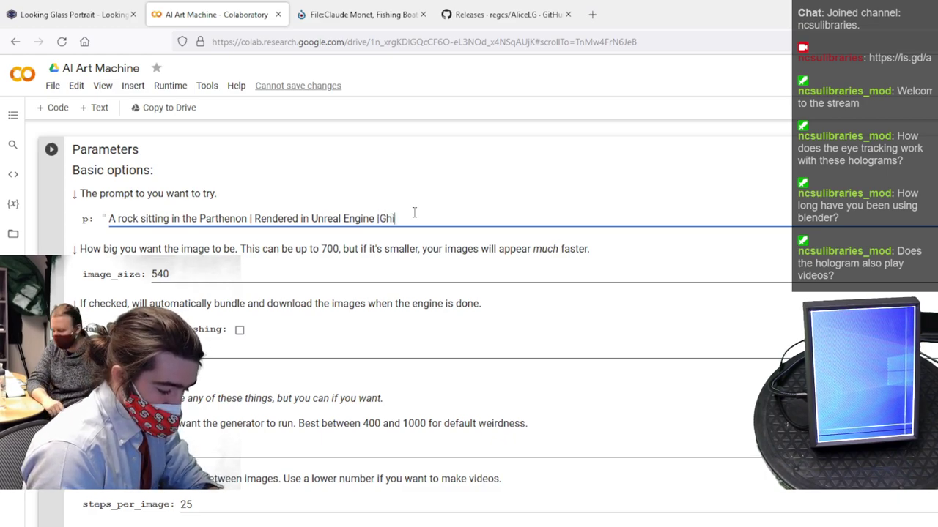
{"action": "left_click", "coordinate": [379, 218]}
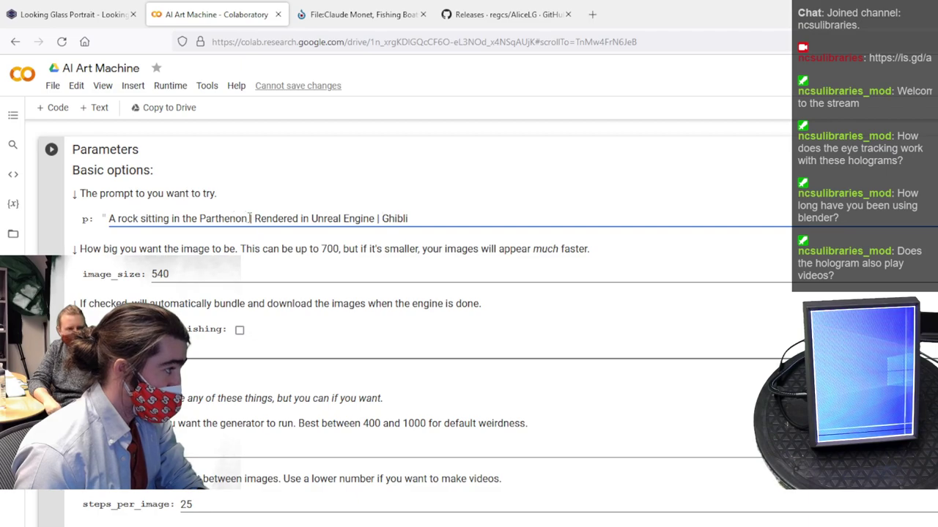
Give the "A rock sitting in the Parthenon" part of the prompt a weight of 5 with ": 5"
{"action": "type", "text": ": 10"}
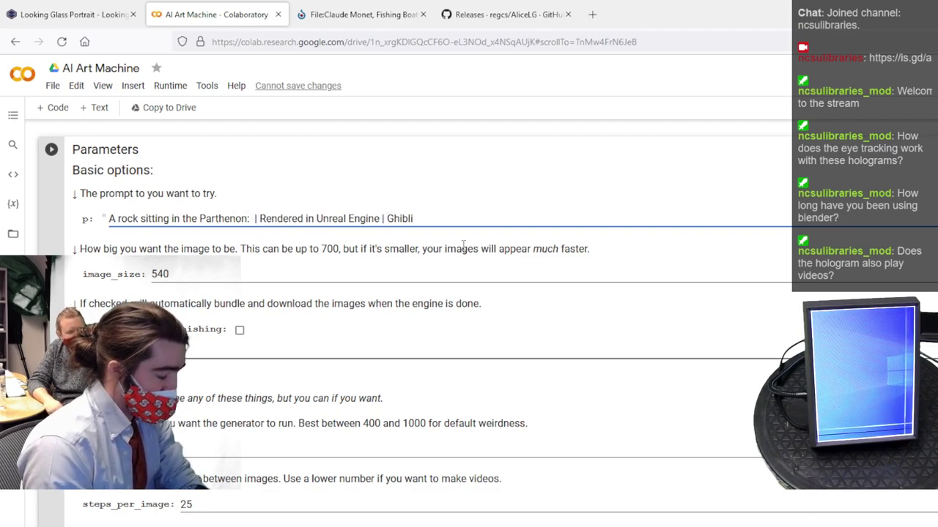
{"action": "key", "text": "BackSpace"}
{"action": "key", "text": "BackSpace"}
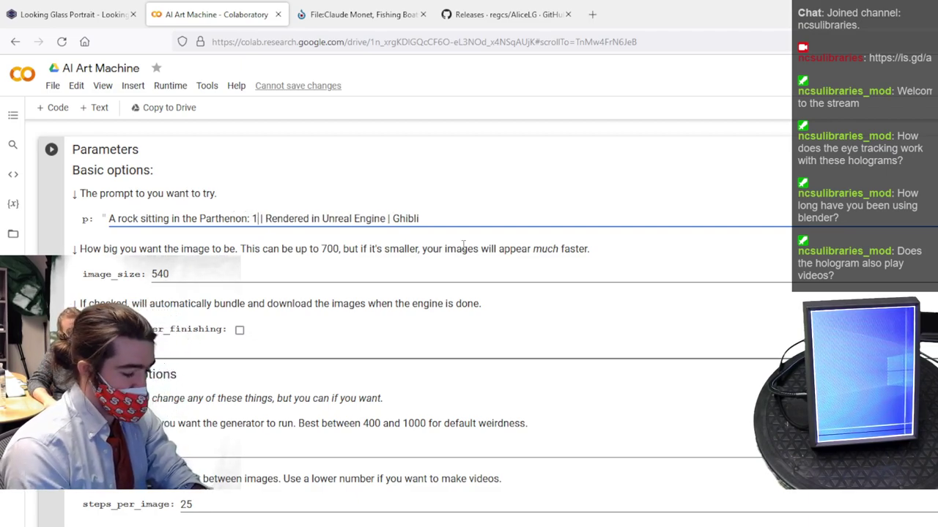
{"action": "type", "text": "5"}
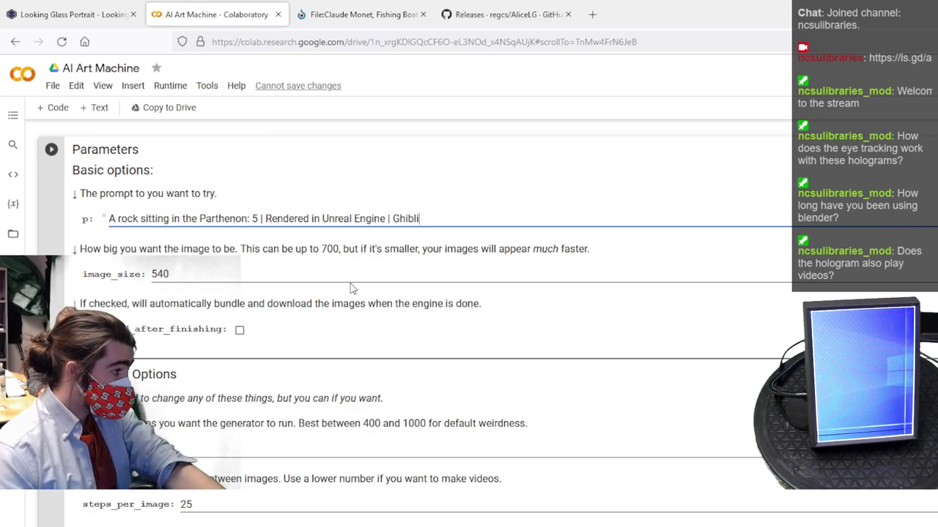
Search the web in a new tab for "nanite demo image" and show the image results
{"action": "scroll", "coordinate": [361, 247], "scroll_direction": "down", "scroll_amount": 4}
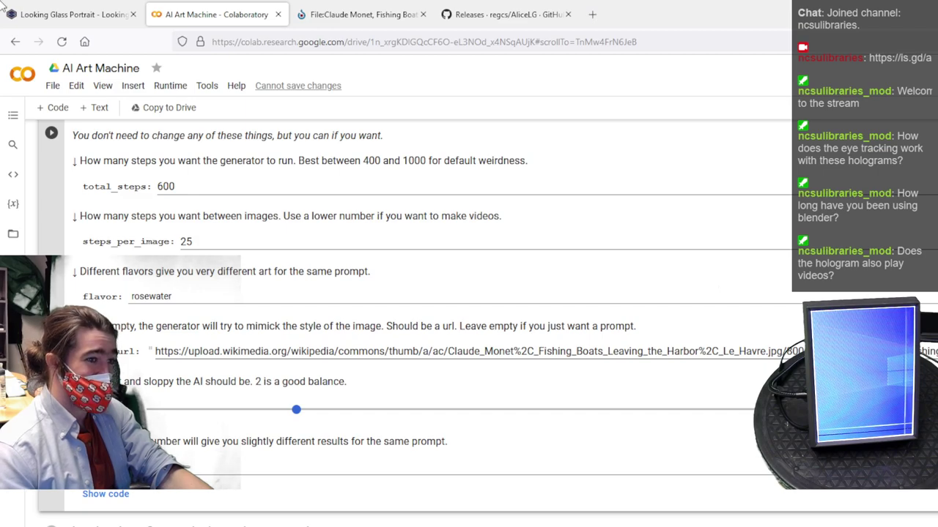
{"action": "left_click", "coordinate": [593, 14]}
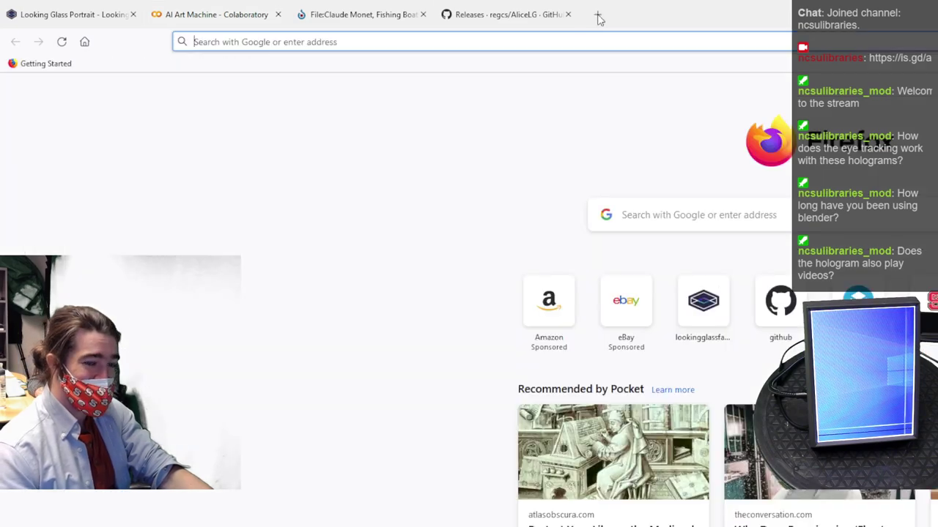
{"action": "type", "text": "nanite d"}
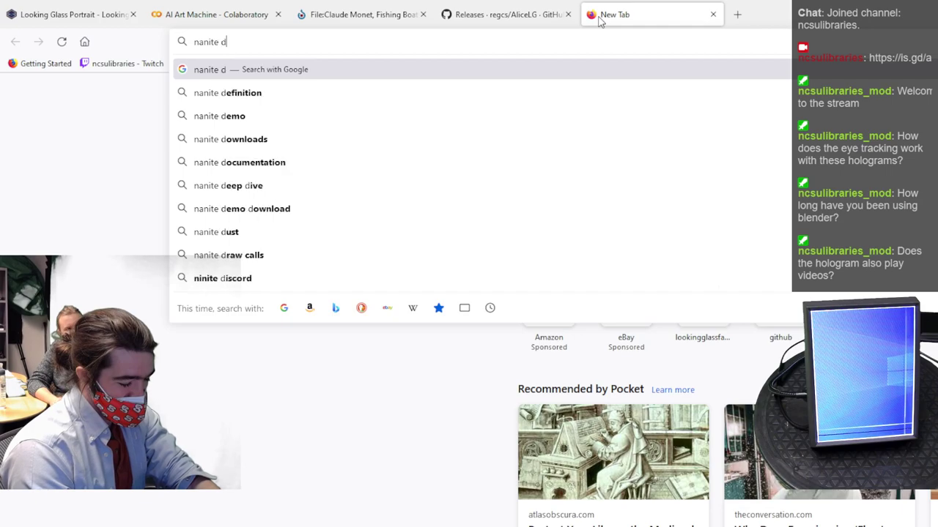
{"action": "type", "text": "emo image"}
{"action": "key", "text": "Return"}
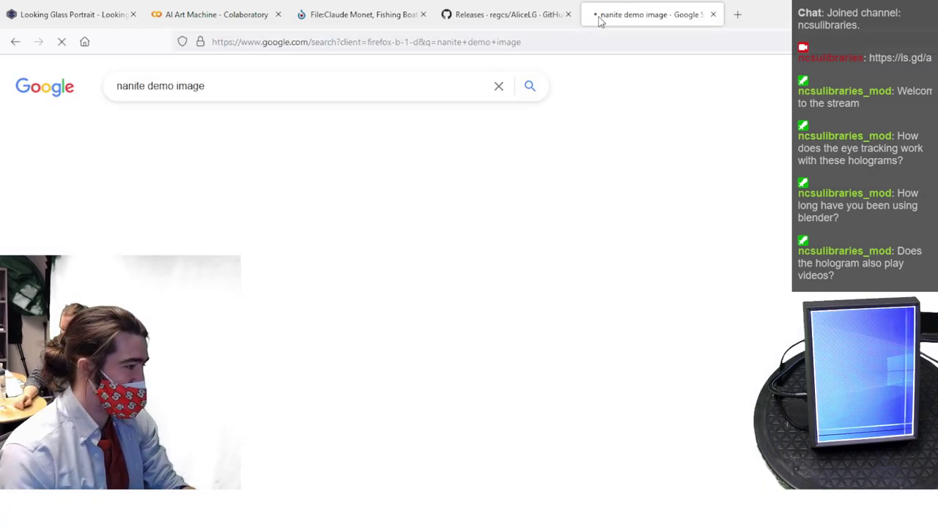
{"action": "left_click", "coordinate": [186, 133]}
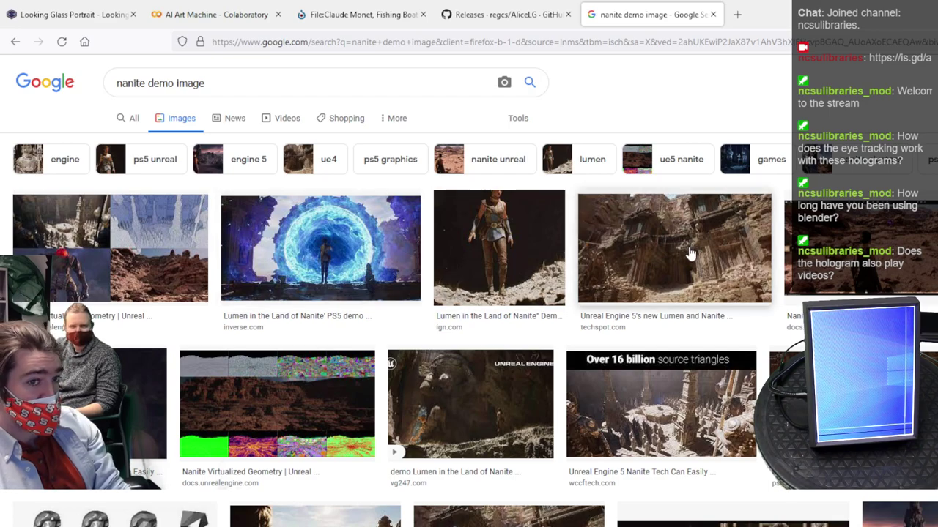
Examine the Nanite image results for a picture suitable as the new style reference
{"action": "scroll", "coordinate": [691, 323], "scroll_direction": "down", "scroll_amount": 4}
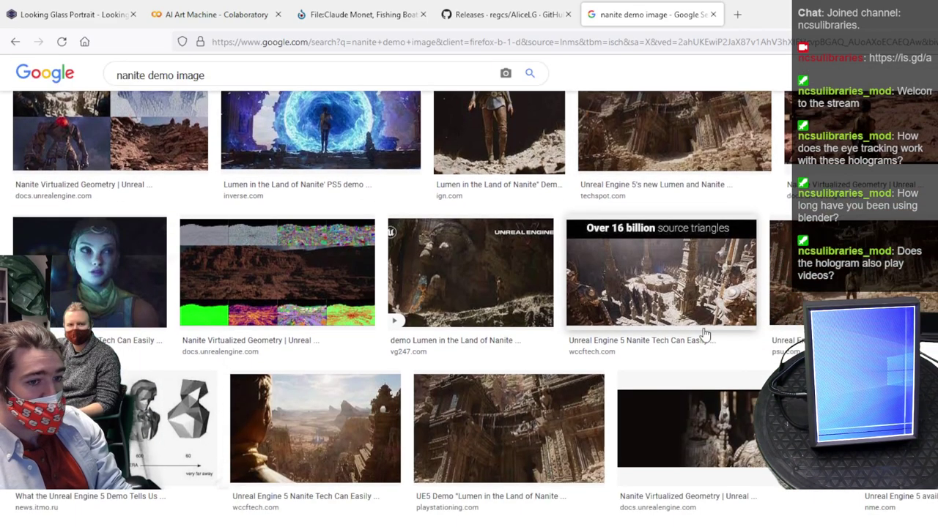
{"action": "scroll", "coordinate": [758, 386], "scroll_direction": "down", "scroll_amount": 8}
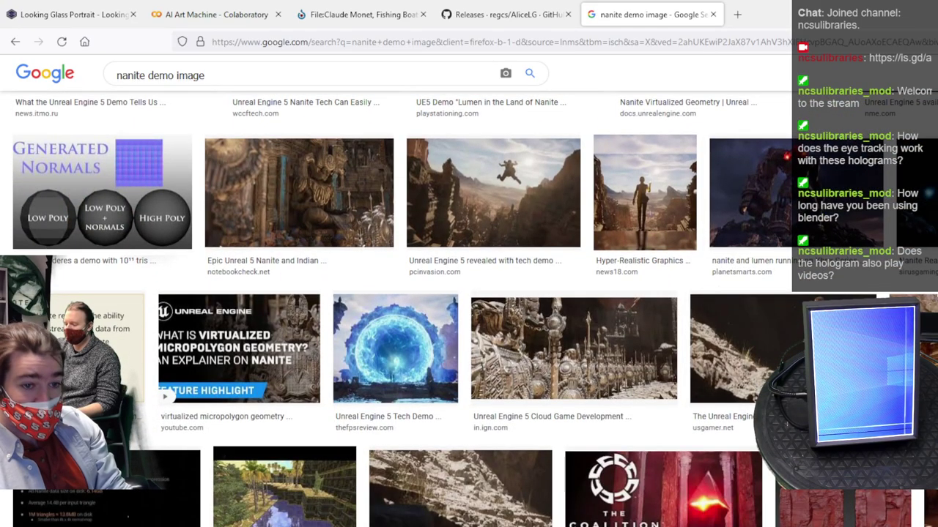
{"action": "scroll", "coordinate": [469, 308], "scroll_direction": "down", "scroll_amount": 7}
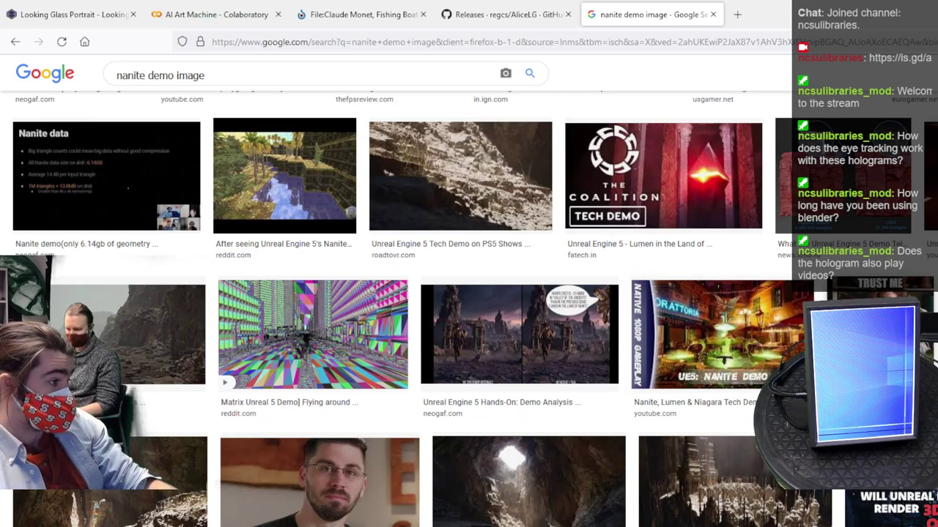
{"action": "scroll", "coordinate": [747, 355], "scroll_direction": "up", "scroll_amount": 7}
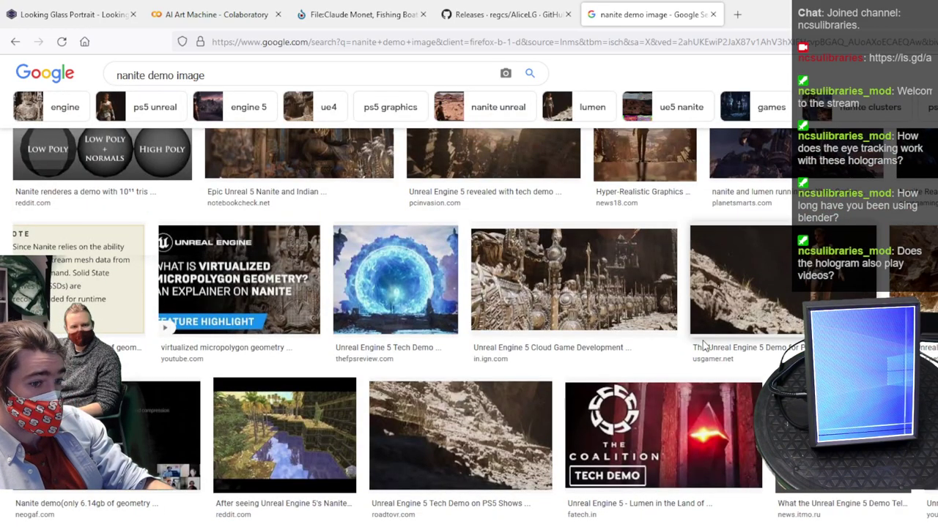
{"action": "scroll", "coordinate": [704, 346], "scroll_direction": "up", "scroll_amount": 1}
{"action": "scroll", "coordinate": [707, 348], "scroll_direction": "up", "scroll_amount": 3}
{"action": "scroll", "coordinate": [494, 373], "scroll_direction": "down", "scroll_amount": 1}
{"action": "scroll", "coordinate": [381, 410], "scroll_direction": "up", "scroll_amount": 10}
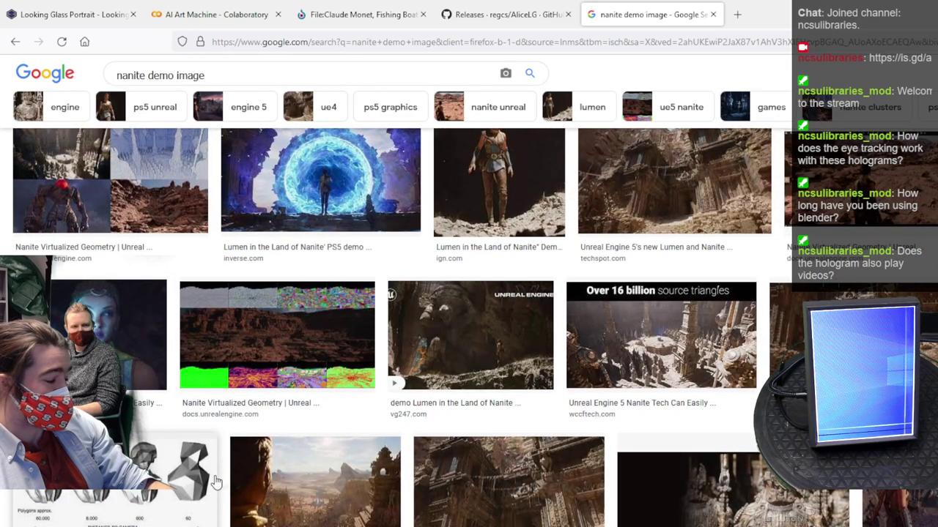
Open the Twitter photo of the wooden house among cliffs at full size, copy its image address and close its tab
{"action": "left_click", "coordinate": [459, 478]}
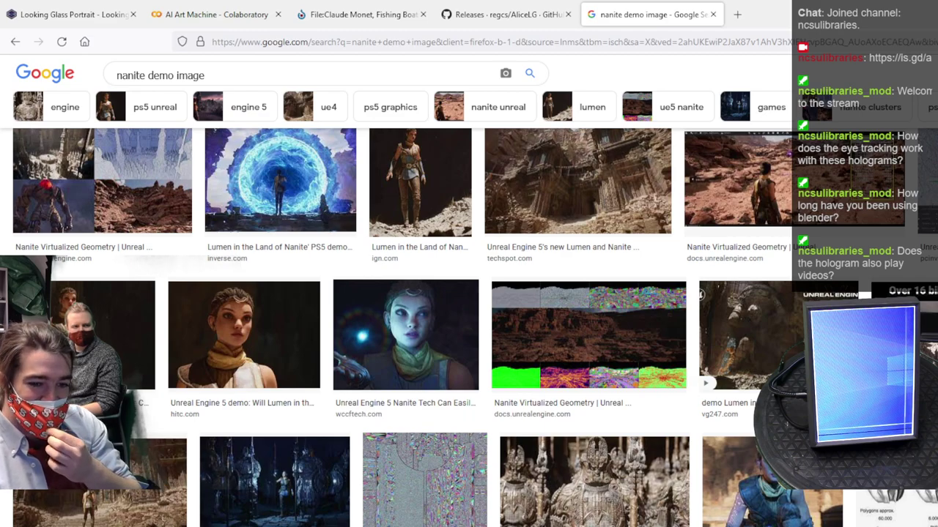
{"action": "left_click", "coordinate": [878, 272]}
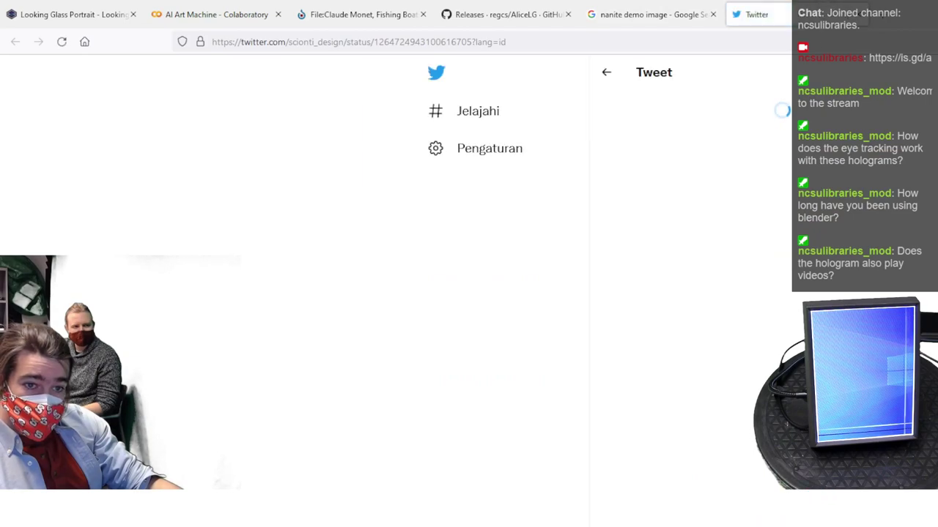
{"action": "left_click", "coordinate": [697, 339]}
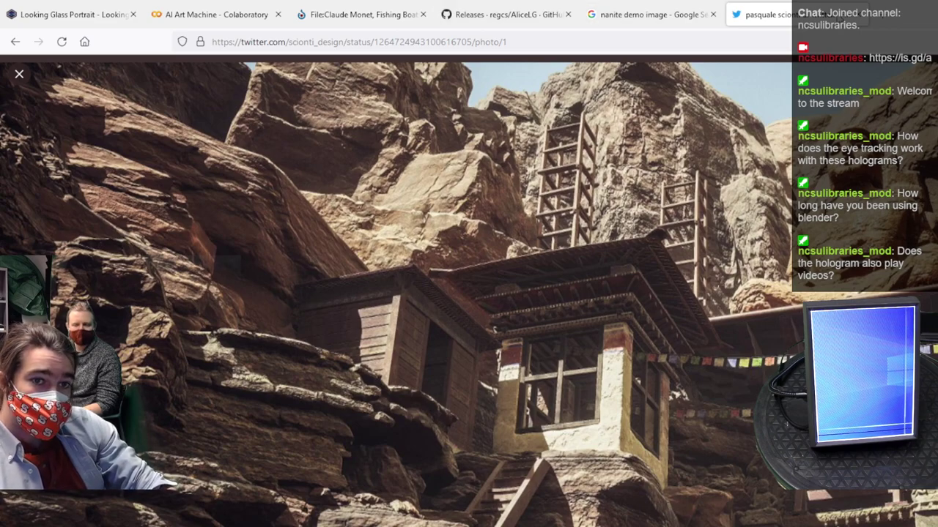
{"action": "left_click", "coordinate": [861, 15]}
{"action": "left_click", "coordinate": [212, 14]}
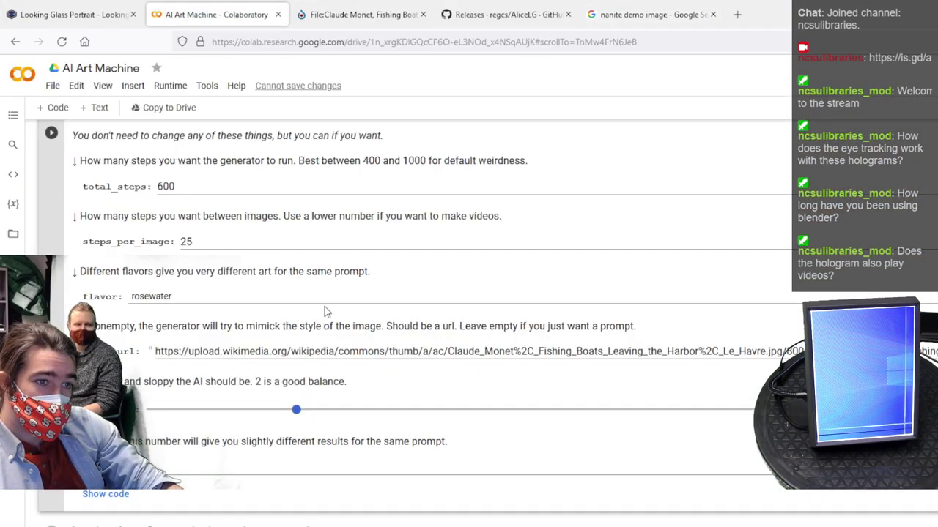
{"action": "triple_click", "coordinate": [332, 352]}
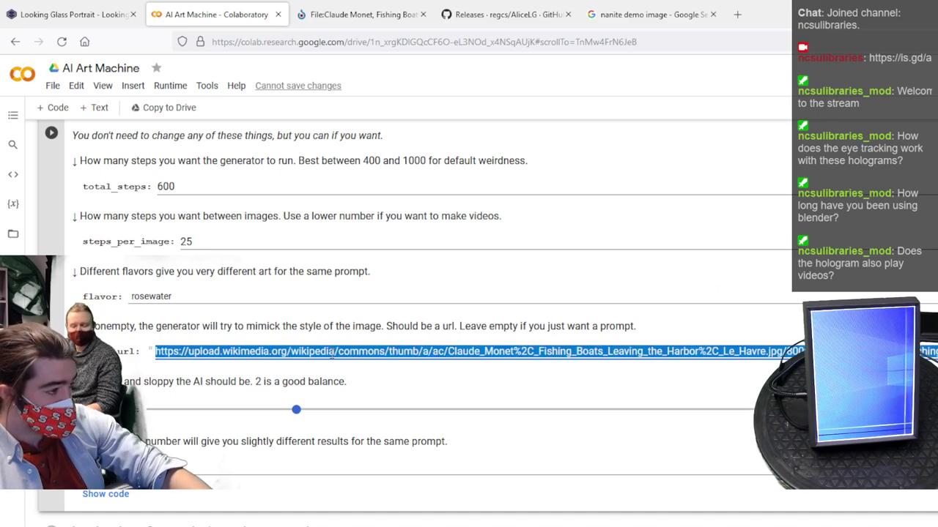
{"action": "type", "text": "https://pbs.twimg.com/media/EY00nwkWkAIWUng?format=jpg&name=large"}
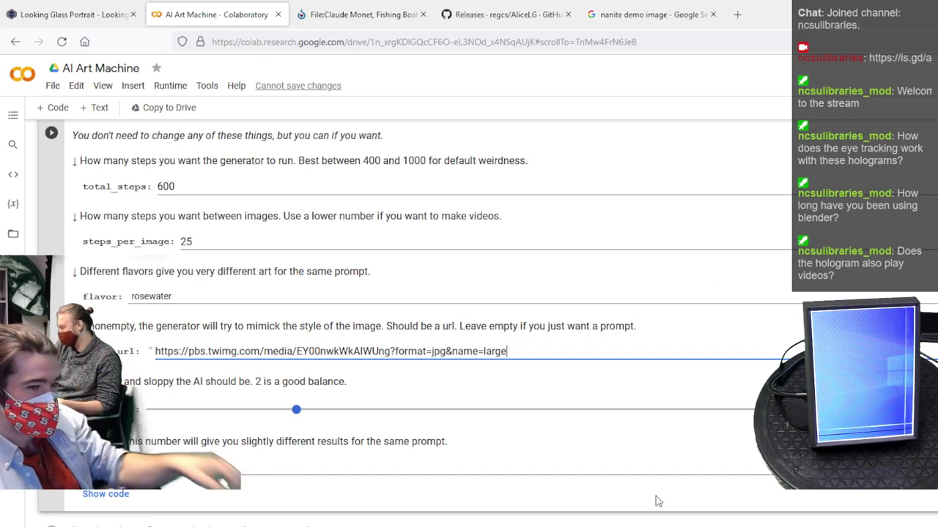
Restart the notebook's runtime and run all cells with the new style image
{"action": "scroll", "coordinate": [656, 501], "scroll_direction": "down", "scroll_amount": 6}
{"action": "scroll", "coordinate": [607, 476], "scroll_direction": "up", "scroll_amount": 8}
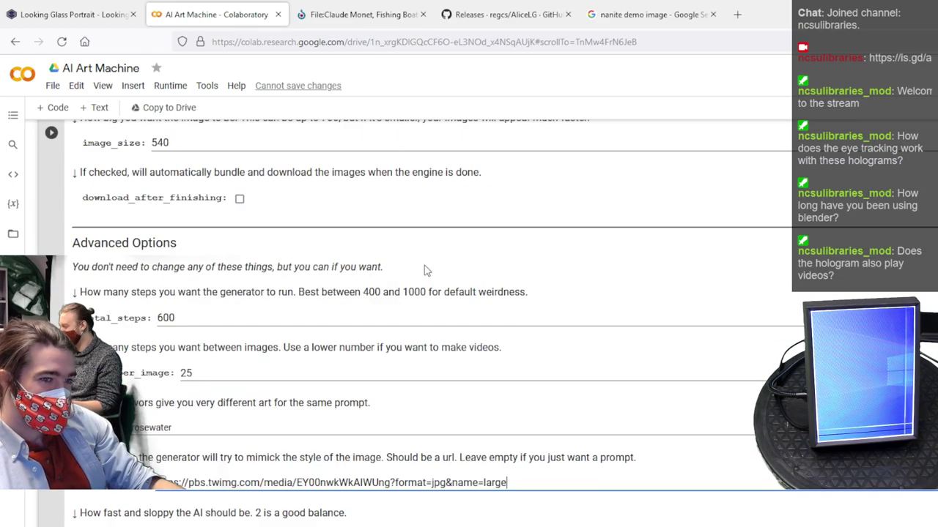
{"action": "left_click", "coordinate": [185, 89]}
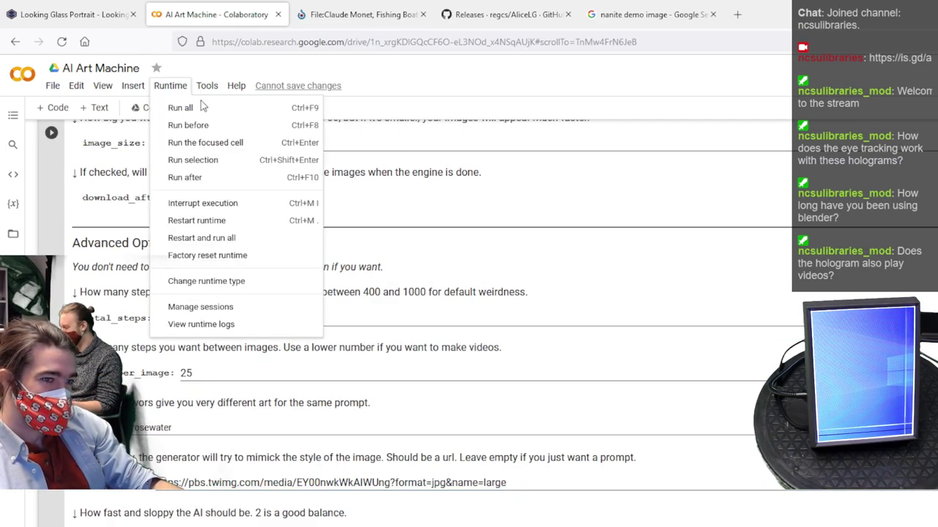
{"action": "left_click", "coordinate": [228, 237]}
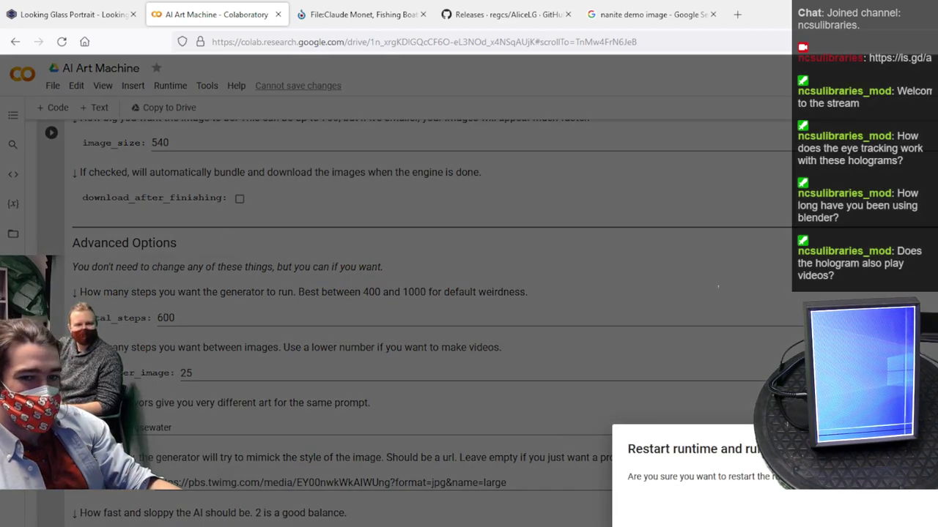
{"action": "key", "text": "Return"}
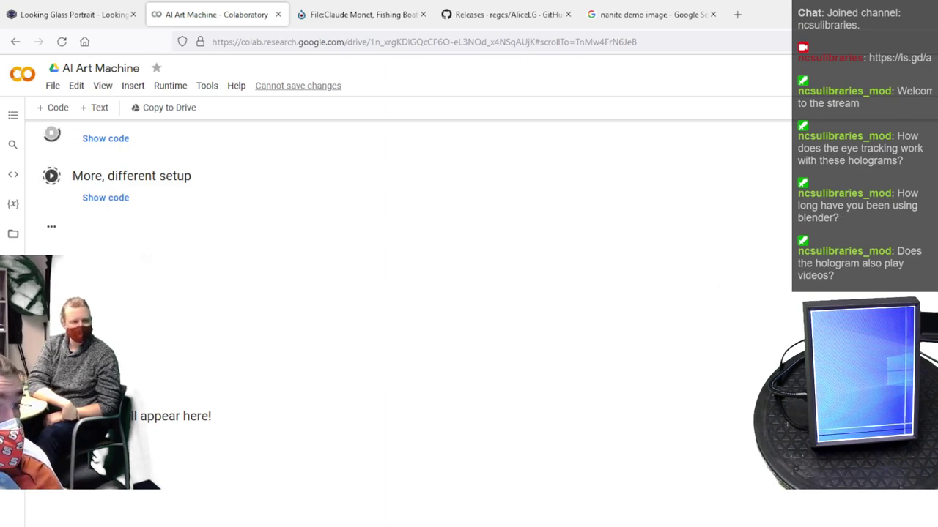
Review the notebook's advanced options and check the progress of its setup cells
{"action": "scroll", "coordinate": [408, 322], "scroll_direction": "up", "scroll_amount": 4}
{"action": "scroll", "coordinate": [898, 107], "scroll_direction": "up", "scroll_amount": 5}
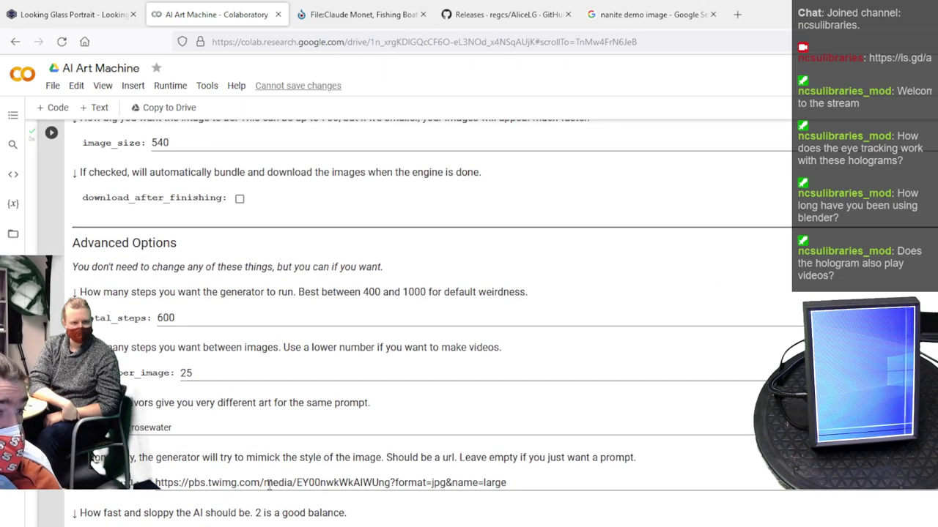
{"action": "scroll", "coordinate": [303, 504], "scroll_direction": "down", "scroll_amount": 5}
{"action": "scroll", "coordinate": [337, 524], "scroll_direction": "down", "scroll_amount": 2}
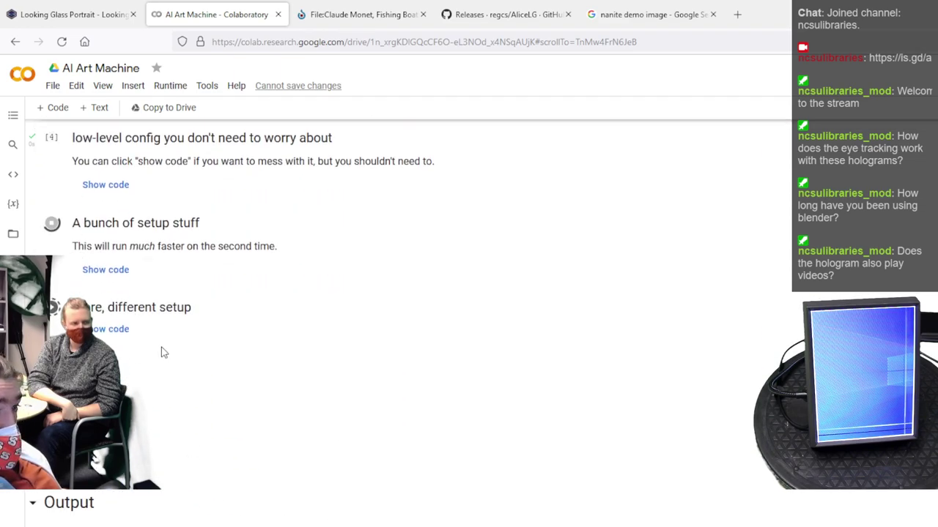
{"action": "scroll", "coordinate": [205, 329], "scroll_direction": "down", "scroll_amount": 2}
{"action": "scroll", "coordinate": [203, 333], "scroll_direction": "up", "scroll_amount": 1}
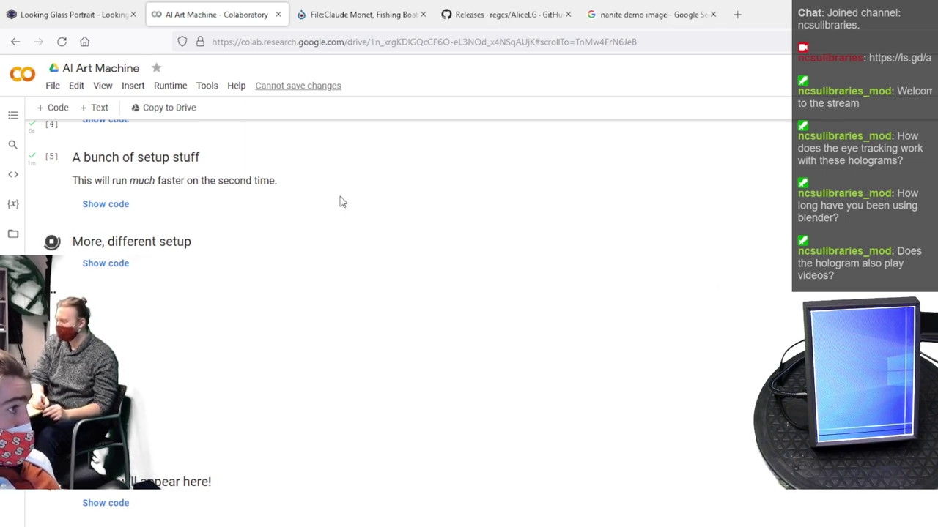
Close the Wikimedia Commons, AliceLG releases and Nanite image search tabs
{"action": "left_click", "coordinate": [364, 11]}
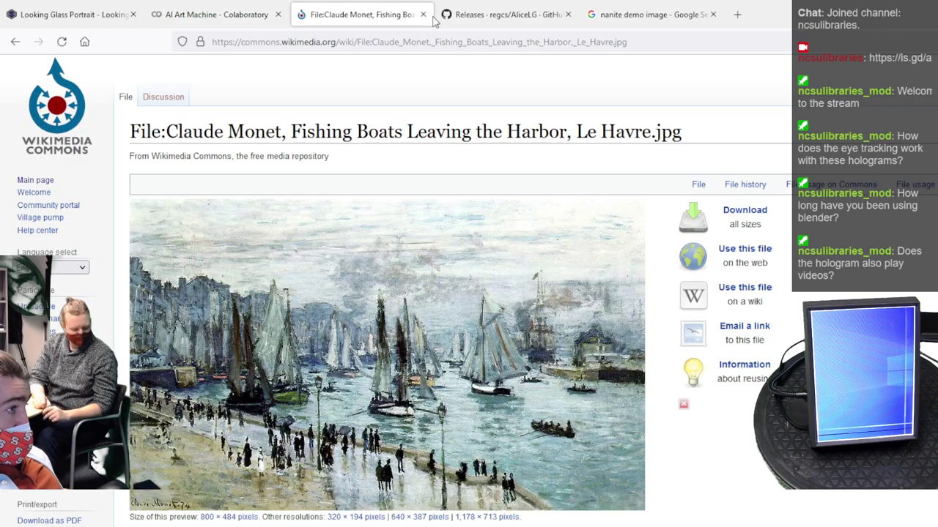
{"action": "left_click", "coordinate": [422, 14]}
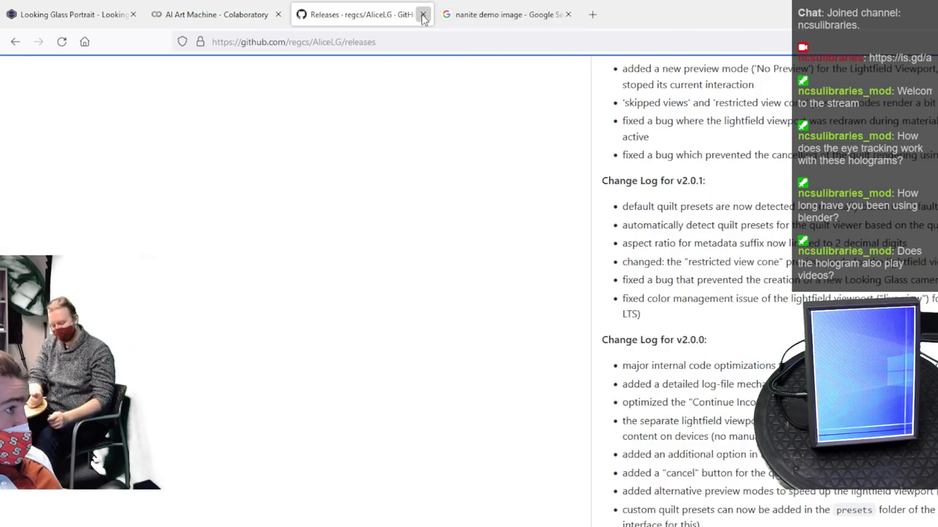
{"action": "left_click", "coordinate": [422, 14]}
{"action": "left_click", "coordinate": [423, 14]}
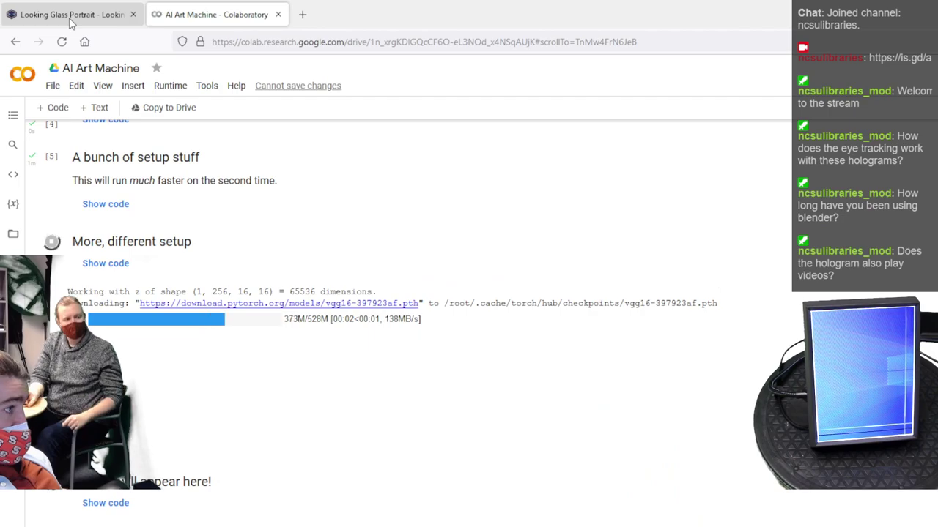
Follow the last setup cell's download log down to the notebook's image output section
{"action": "scroll", "coordinate": [377, 235], "scroll_direction": "down", "scroll_amount": 1}
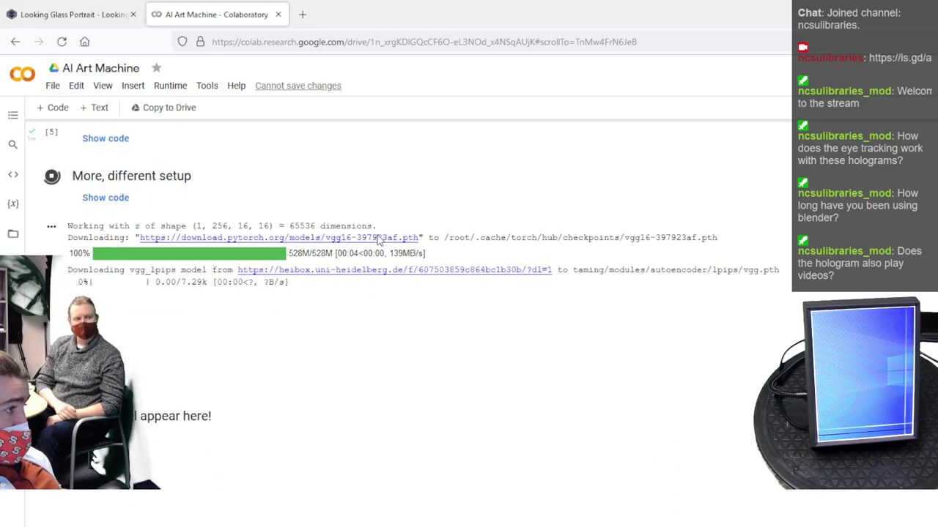
{"action": "scroll", "coordinate": [379, 241], "scroll_direction": "down", "scroll_amount": 2}
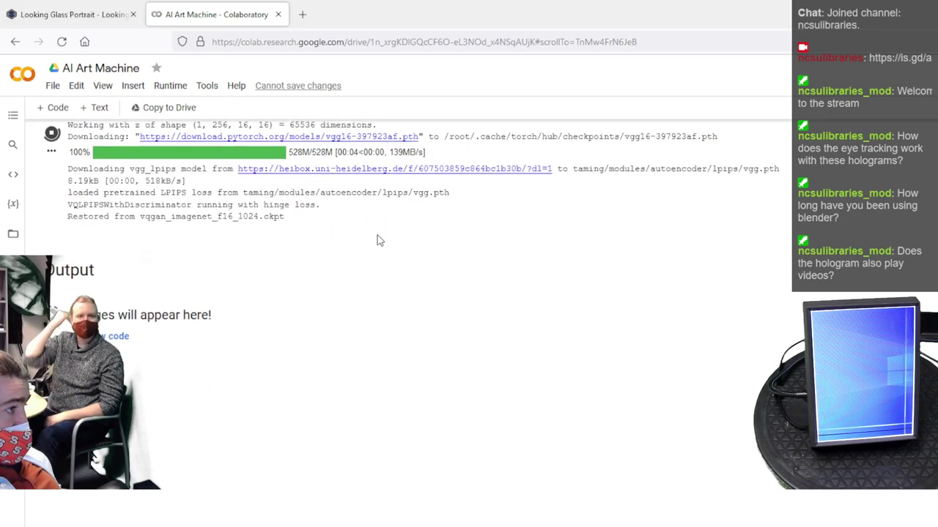
{"action": "scroll", "coordinate": [378, 241], "scroll_direction": "down", "scroll_amount": 1}
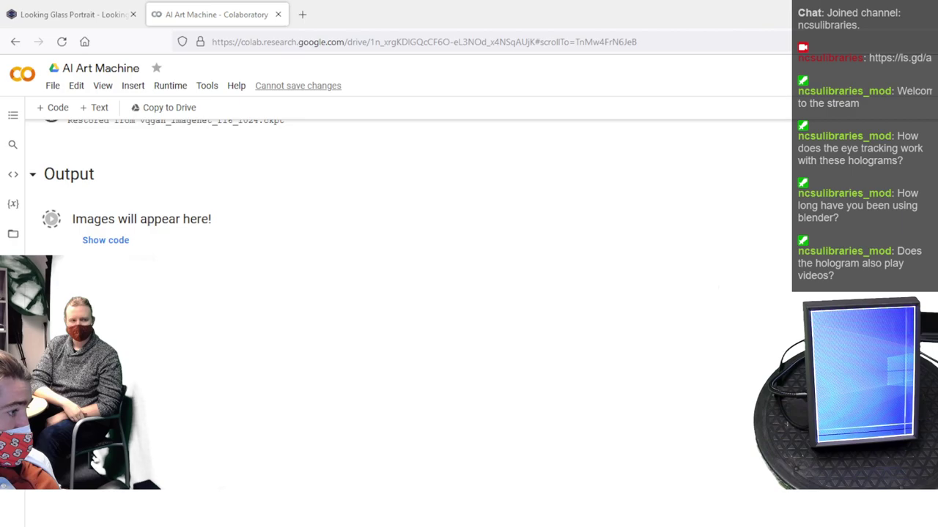
Switch to Blender, inspect the displaced art plane from several sides and hide it
{"action": "key", "text": "alt+Tab"}
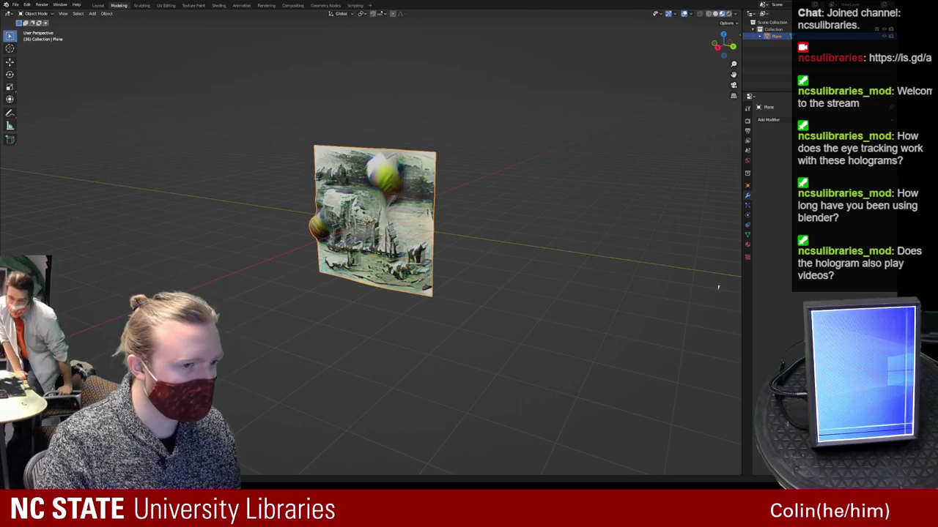
{"action": "middle_click_drag", "start_coordinate": [308, 444], "coordinate": [469, 253]}
{"action": "scroll", "coordinate": [397, 290], "scroll_direction": "up", "scroll_amount": 4}
{"action": "middle_click_drag", "start_coordinate": [398, 290], "coordinate": [360, 242]}
{"action": "scroll", "coordinate": [429, 228], "scroll_direction": "down", "scroll_amount": 5}
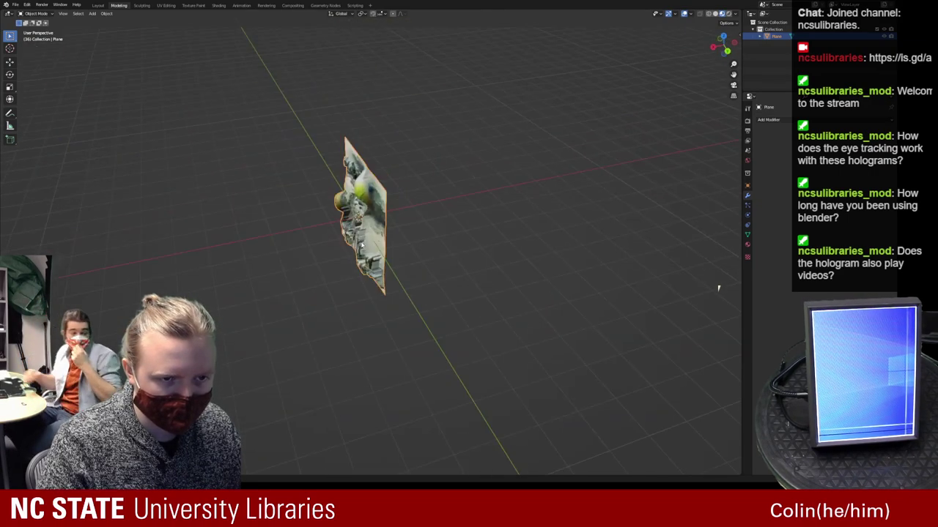
{"action": "key", "text": "h"}
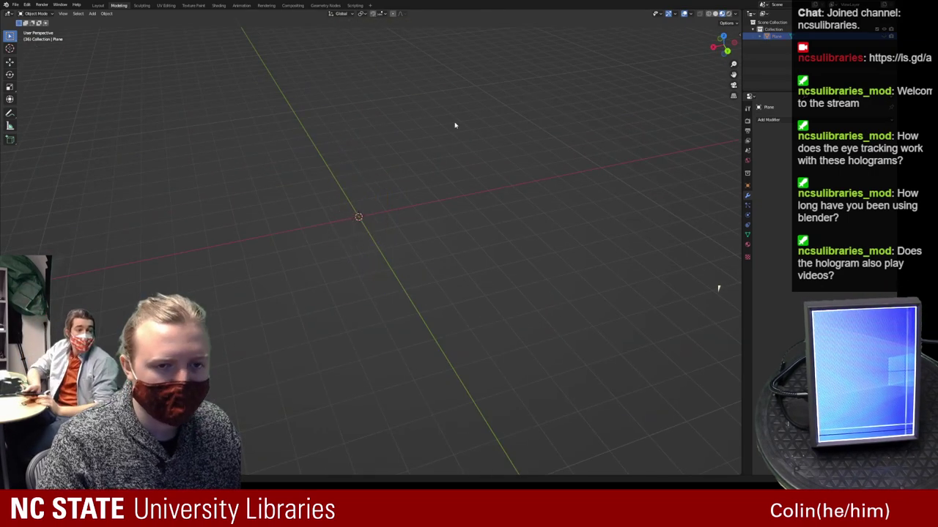
Add a mesh cube at the origin and scale it up evenly
{"action": "mouse_move", "coordinate": [367, 207]}
{"action": "middle_mouse_down"}
{"action": "mouse_move", "coordinate": [358, 206]}
{"action": "mouse_move", "coordinate": [369, 210]}
{"action": "middle_mouse_up"}
{"action": "key", "text": "shift+a"}
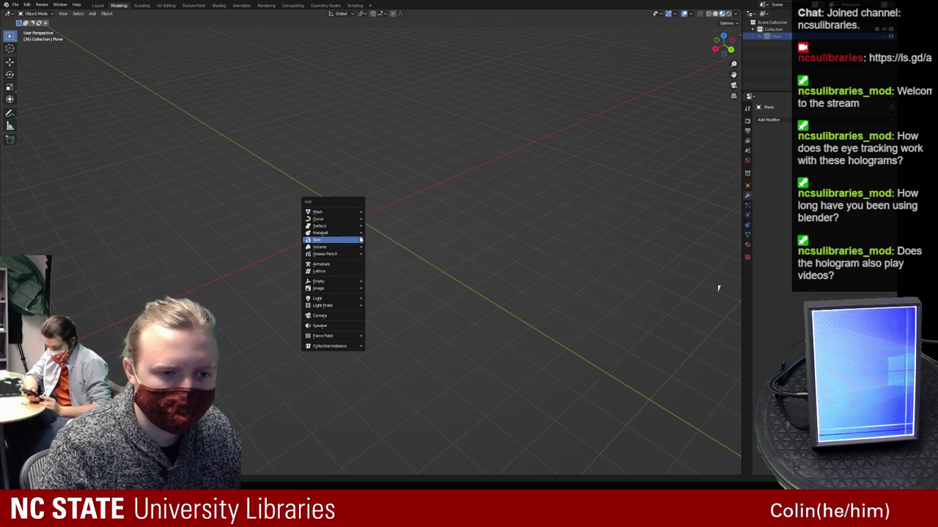
{"action": "mouse_move", "coordinate": [352, 211]}
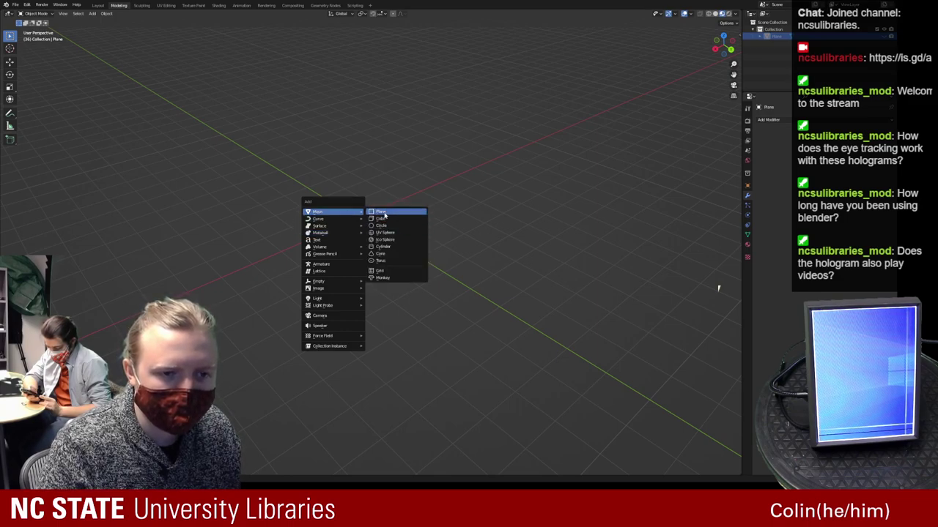
{"action": "left_click", "coordinate": [379, 220]}
{"action": "middle_click_drag", "start_coordinate": [379, 220], "coordinate": [422, 241]}
{"action": "key", "text": "s"}
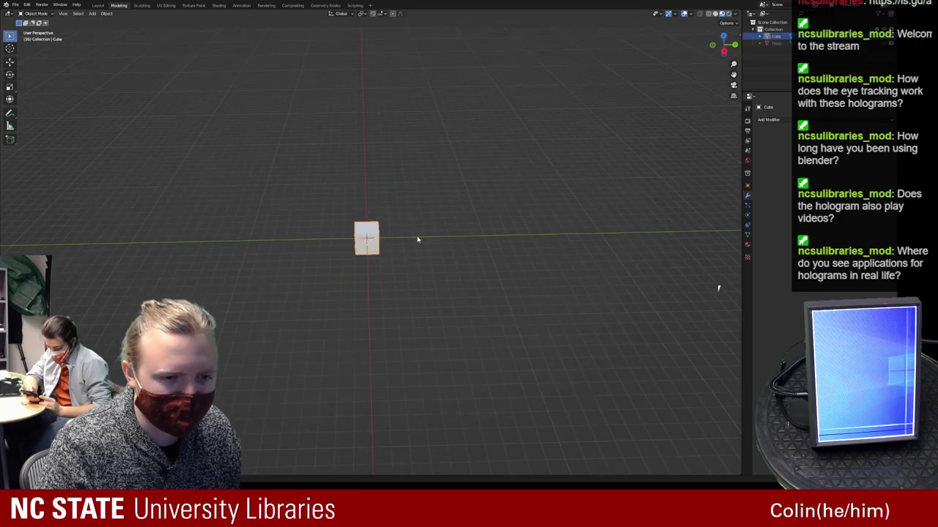
{"action": "left_click", "coordinate": [662, 254]}
Flatten the cube along the Z axis into a thin square slab for the temple base
{"action": "middle_click_drag", "start_coordinate": [508, 241], "coordinate": [567, 220]}
{"action": "key", "text": "s"}
{"action": "key", "text": "z"}
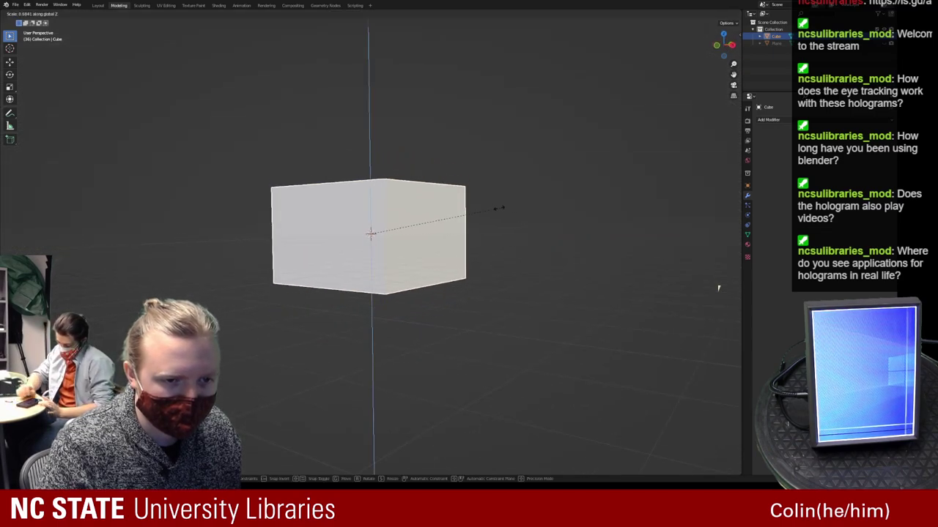
{"action": "left_click", "coordinate": [437, 210]}
{"action": "middle_click_drag", "start_coordinate": [437, 210], "coordinate": [630, 273]}
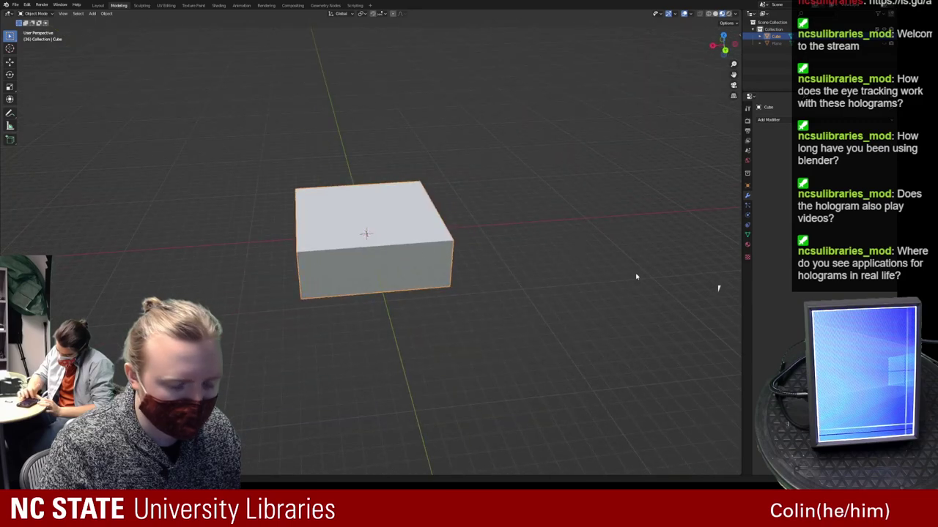
{"action": "key", "text": "s"}
{"action": "key", "text": "z"}
{"action": "left_click", "coordinate": [462, 246]}
Duplicate the base slab straight up along Z, and stack a second duplicate directly on the raised copy
{"action": "mouse_move", "coordinate": [463, 247]}
{"action": "middle_mouse_down"}
{"action": "mouse_move", "coordinate": [513, 246]}
{"action": "mouse_move", "coordinate": [473, 253]}
{"action": "mouse_move", "coordinate": [473, 226]}
{"action": "mouse_move", "coordinate": [458, 212]}
{"action": "mouse_move", "coordinate": [475, 251]}
{"action": "middle_mouse_up"}
{"action": "key", "text": "shift+d"}
{"action": "key", "text": "z"}
{"action": "left_click", "coordinate": [464, 236]}
{"action": "key", "text": "shift+d"}
{"action": "key", "text": "z"}
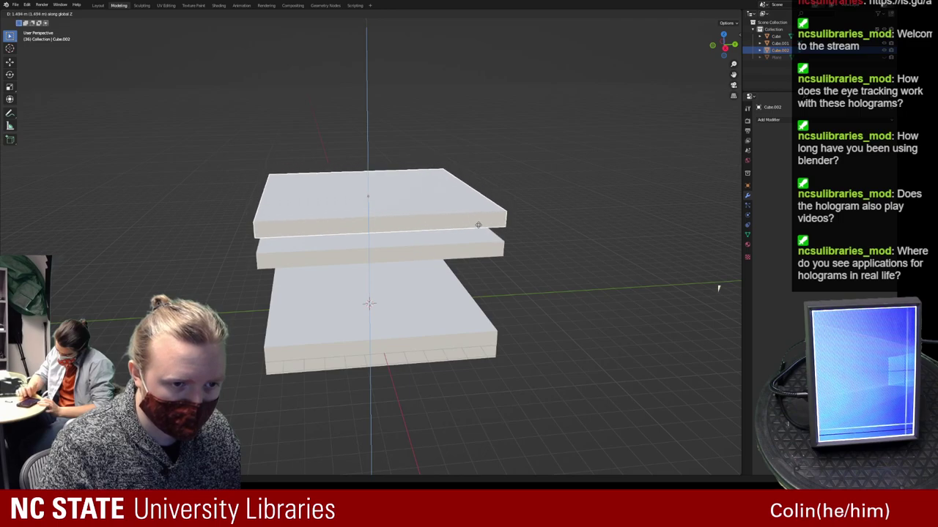
{"action": "left_click", "coordinate": [479, 240]}
Shrink the topmost slab slightly in X and Y, thicken it along Z, and raise it on the slab beneath
{"action": "key", "text": "s"}
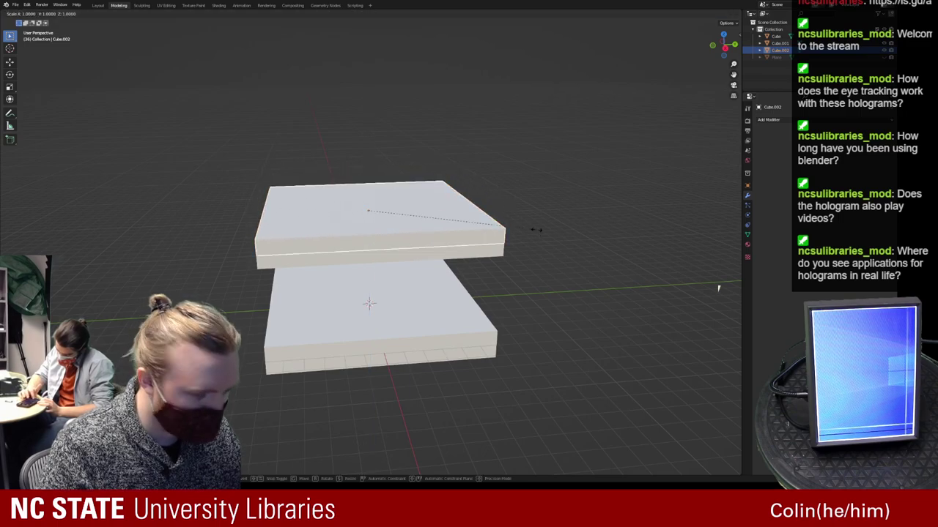
{"action": "key", "text": "shift+z"}
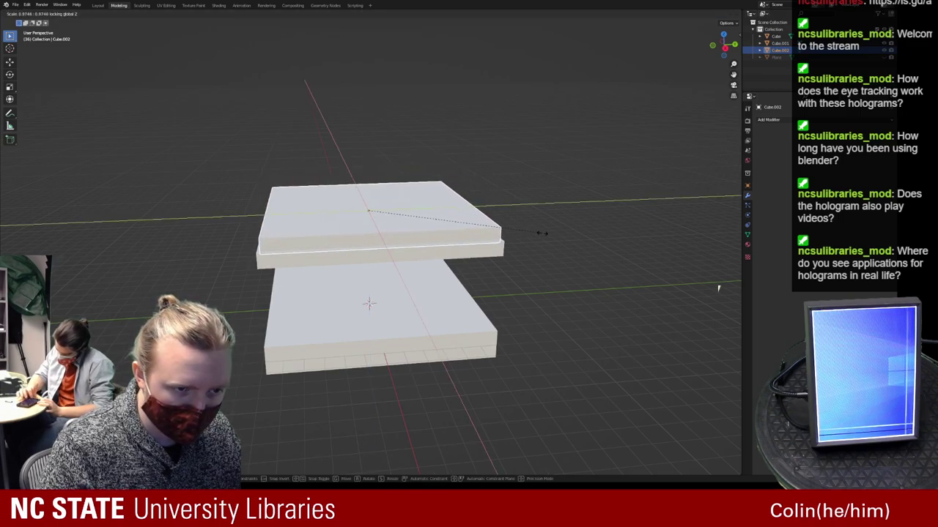
{"action": "key", "text": "z"}
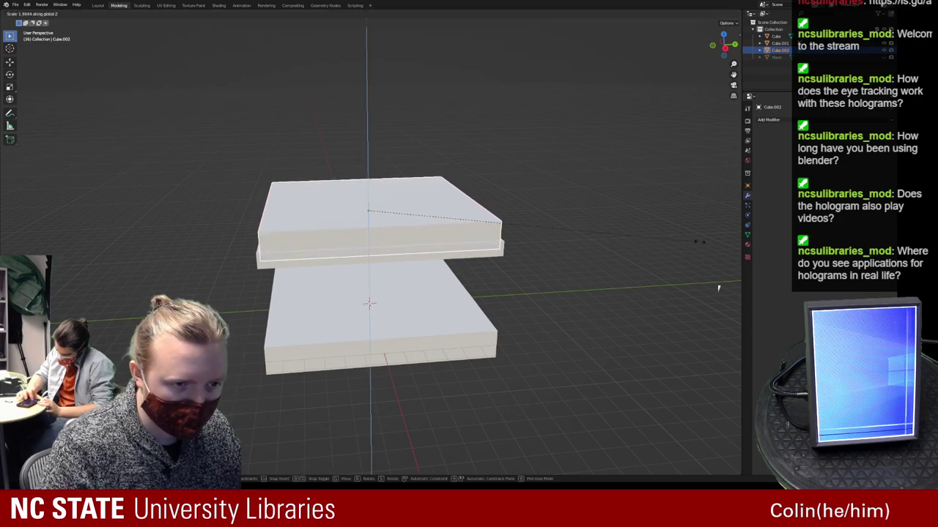
{"action": "left_click", "coordinate": [94, 243]}
{"action": "key", "text": "g"}
{"action": "key", "text": "z"}
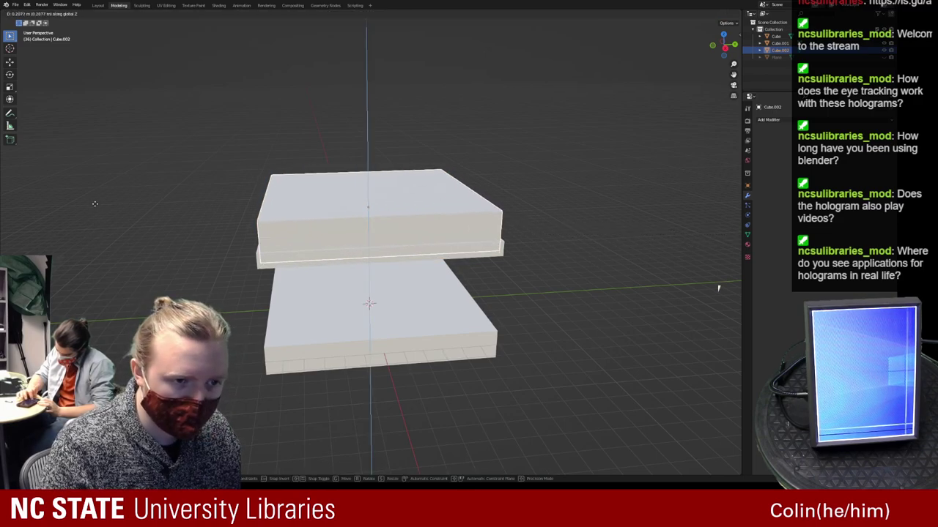
{"action": "left_click", "coordinate": [85, 163]}
{"action": "left_click", "coordinate": [86, 164]}
Extrude the topmost slab's upper face upward in Edit Mode to form a tall roof block
{"action": "middle_click_drag", "start_coordinate": [315, 317], "coordinate": [103, 269]}
{"action": "scroll", "coordinate": [220, 296], "scroll_direction": "up", "scroll_amount": 4}
{"action": "scroll", "coordinate": [246, 227], "scroll_direction": "up", "scroll_amount": 1}
{"action": "middle_click_drag", "start_coordinate": [247, 228], "coordinate": [371, 220]}
{"action": "left_click", "coordinate": [273, 223]}
{"action": "scroll", "coordinate": [273, 224], "scroll_direction": "down", "scroll_amount": 3}
{"action": "key", "text": "Tab"}
{"action": "key", "text": "e"}
{"action": "left_click", "coordinate": [363, 172]}
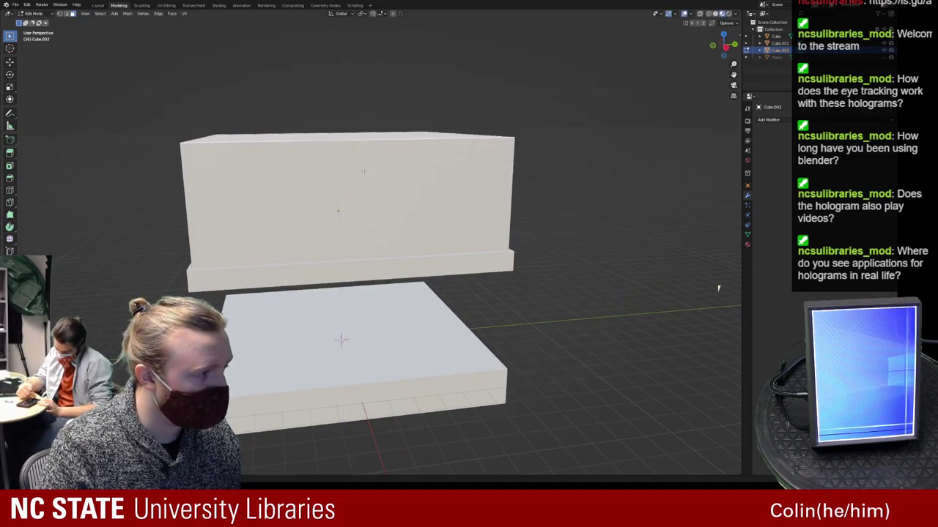
Narrow the roof block's top face along Y to a thin ridge and lower it along Z into a gabled roof
{"action": "middle_click_drag", "start_coordinate": [362, 172], "coordinate": [354, 178]}
{"action": "key", "text": "s"}
{"action": "key", "text": "y"}
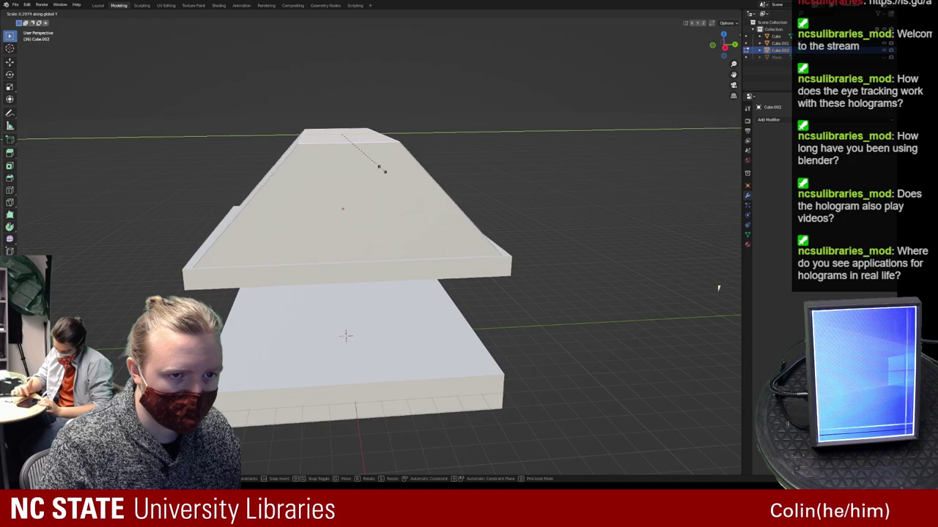
{"action": "left_click", "coordinate": [350, 147]}
{"action": "key", "text": "g"}
{"action": "key", "text": "z"}
{"action": "left_click", "coordinate": [350, 183]}
{"action": "middle_click_drag", "start_coordinate": [350, 183], "coordinate": [349, 219]}
{"action": "key", "text": "Tab"}
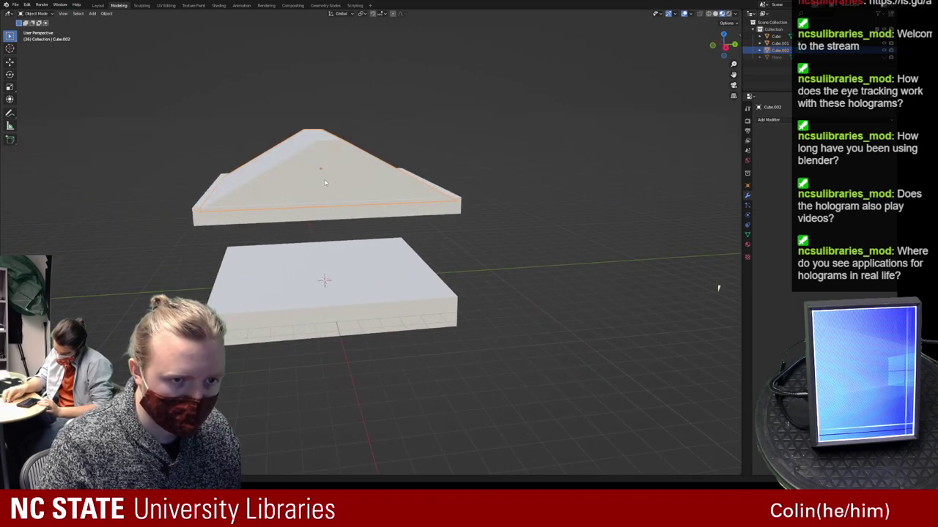
Inset the roof's gable face by about 0.1 m in Edit Mode to leave a thin border
{"action": "key", "text": "Tab"}
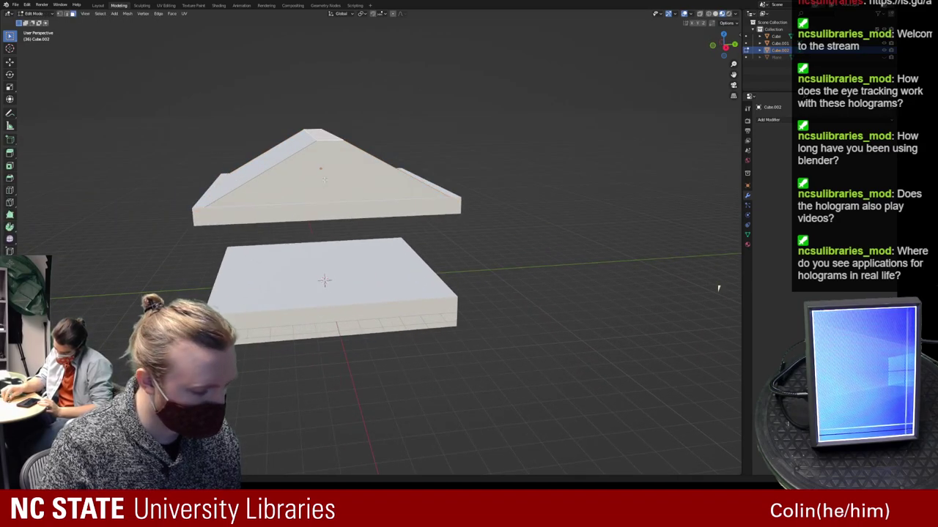
{"action": "middle_click_drag", "start_coordinate": [326, 168], "coordinate": [389, 220]}
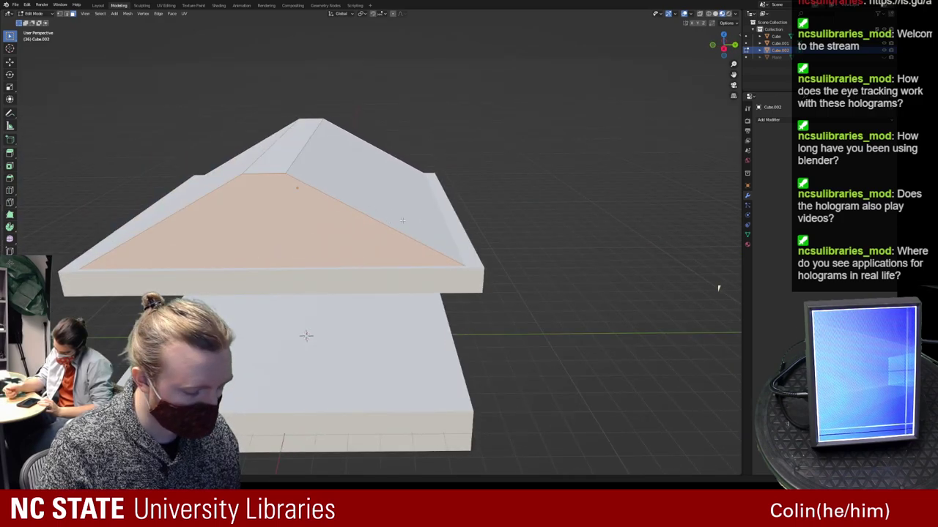
{"action": "key", "text": "i"}
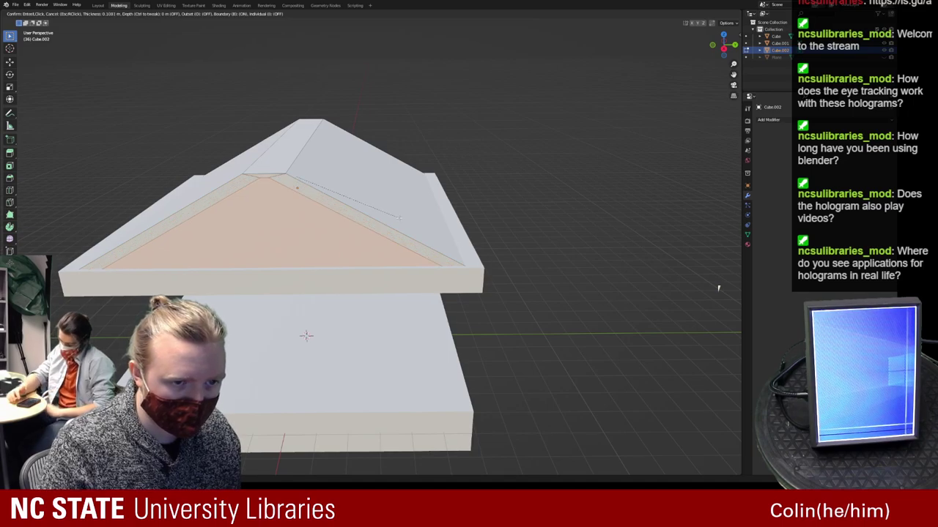
{"action": "left_click", "coordinate": [399, 217]}
Recess the inset gable face by scaling the selection inward along the X axis
{"action": "middle_click_drag", "start_coordinate": [399, 216], "coordinate": [443, 222]}
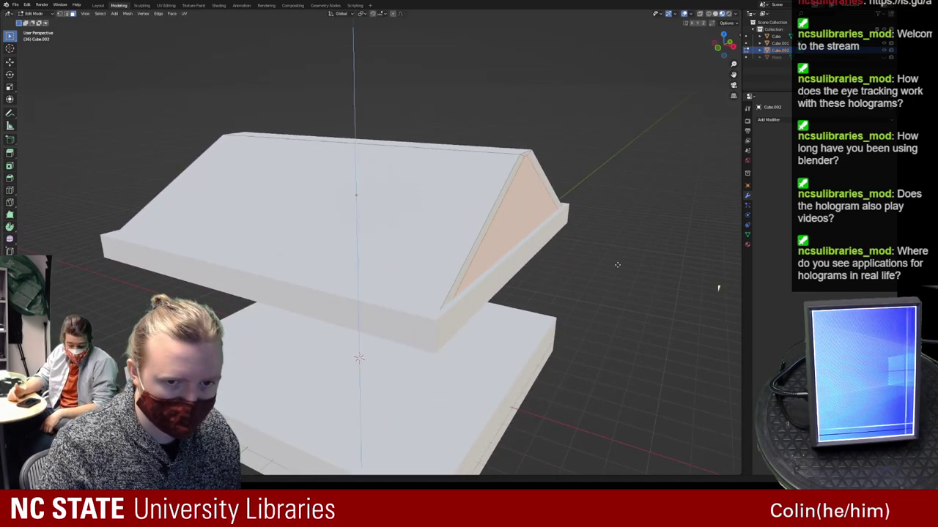
{"action": "key", "text": "s"}
{"action": "key", "text": "x"}
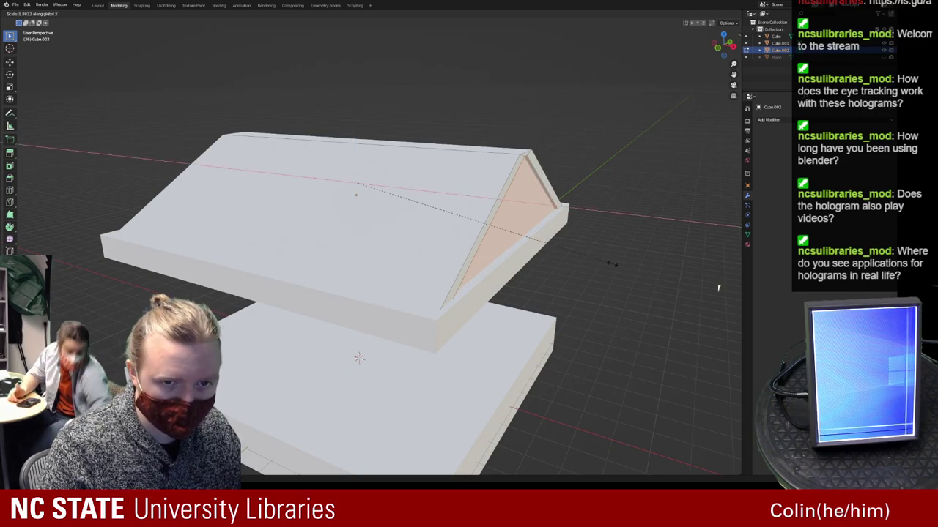
{"action": "left_click", "coordinate": [625, 281]}
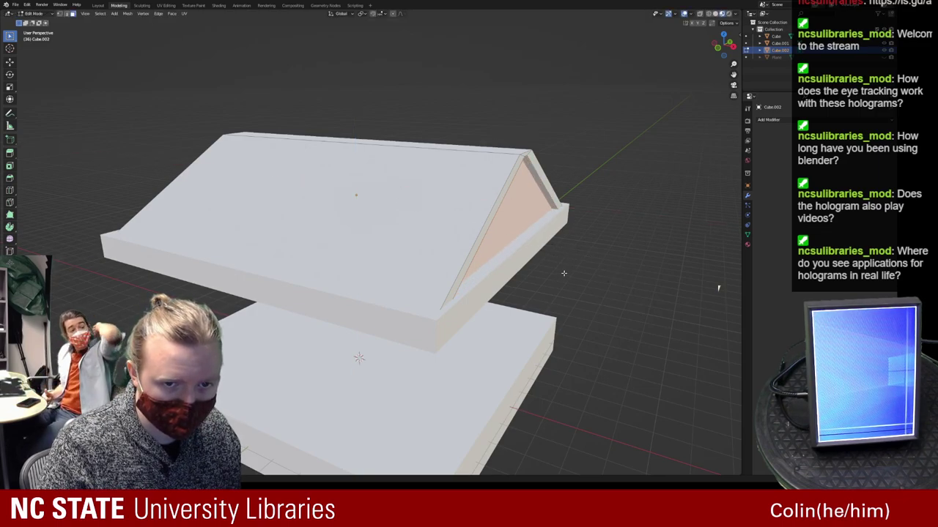
Raise the roof's narrow ridge face along the Z axis in Edit Mode to make the gable steeper
{"action": "key", "text": "Tab"}
{"action": "middle_click_drag", "start_coordinate": [605, 320], "coordinate": [334, 227]}
{"action": "key", "text": "Tab"}
{"action": "middle_click_drag", "start_coordinate": [277, 217], "coordinate": [331, 231]}
{"action": "key", "text": "g"}
{"action": "key", "text": "z"}
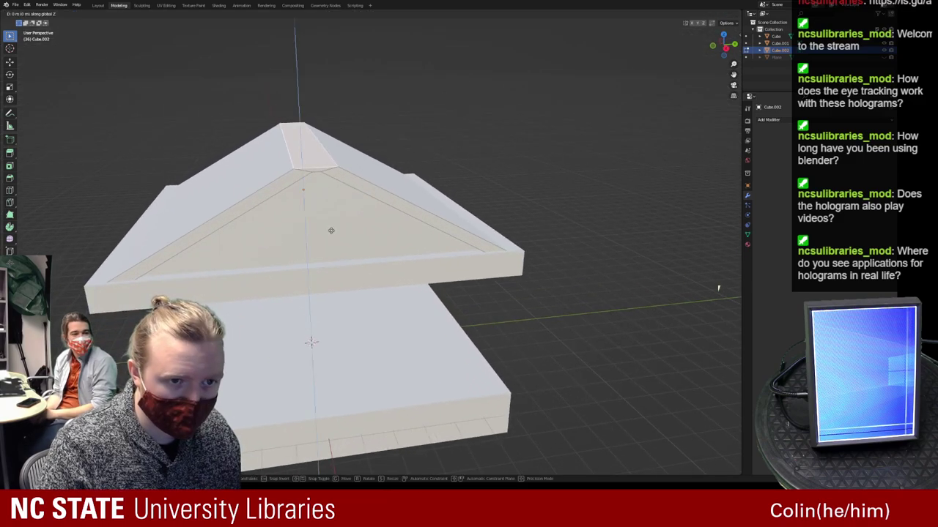
{"action": "left_click", "coordinate": [323, 171]}
{"action": "key", "text": "Tab"}
Add a cylinder mesh to the scene and raise it along Z above the base slab
{"action": "middle_click_drag", "start_coordinate": [597, 240], "coordinate": [373, 253]}
{"action": "key", "text": "shift+a"}
{"action": "mouse_move", "coordinate": [377, 254]}
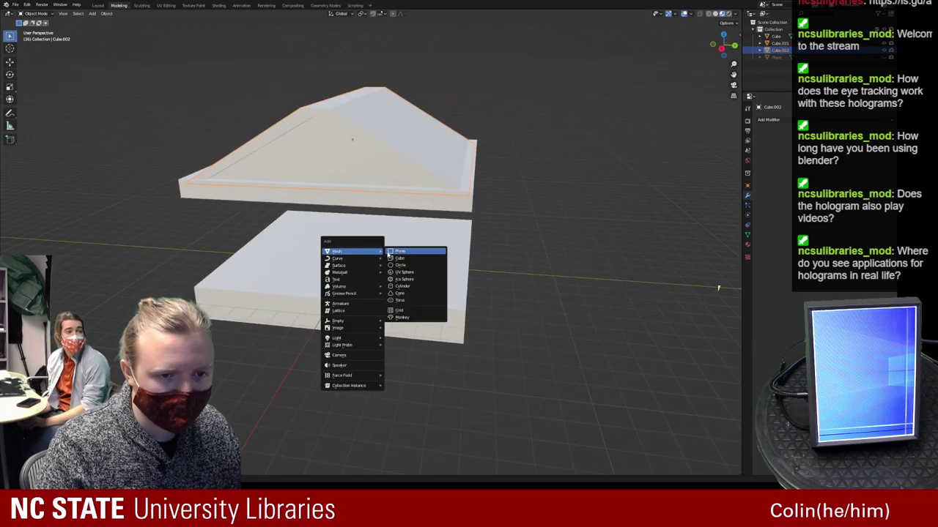
{"action": "left_click", "coordinate": [394, 289]}
{"action": "middle_click_drag", "start_coordinate": [395, 290], "coordinate": [370, 291]}
{"action": "scroll", "coordinate": [397, 282], "scroll_direction": "up", "scroll_amount": 3}
{"action": "key", "text": "g"}
{"action": "key", "text": "z"}
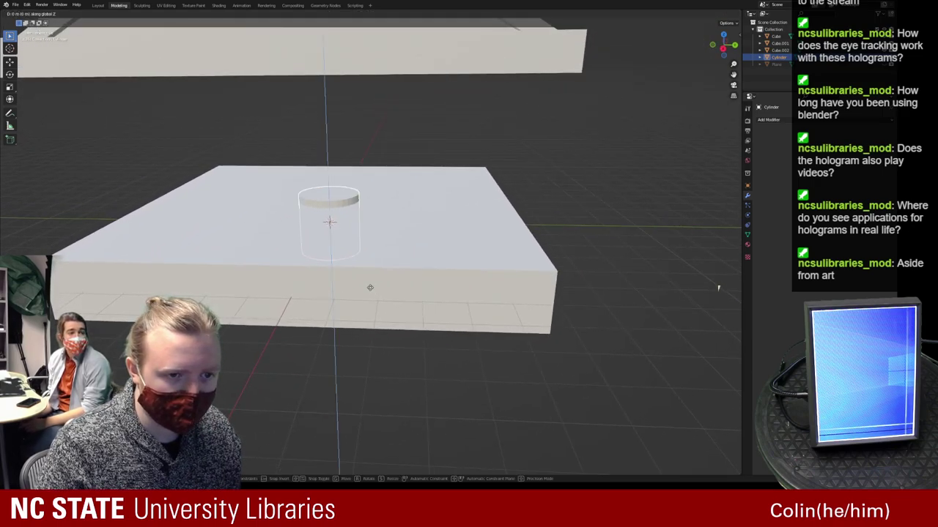
{"action": "left_click", "coordinate": [361, 221]}
Narrow the cylinder in X and Y into a slim column and stretch it along Z toward the roof slab
{"action": "key", "text": "s"}
{"action": "key", "text": "shift+z"}
{"action": "left_click", "coordinate": [376, 176]}
{"action": "middle_click_drag", "start_coordinate": [377, 178], "coordinate": [394, 217]}
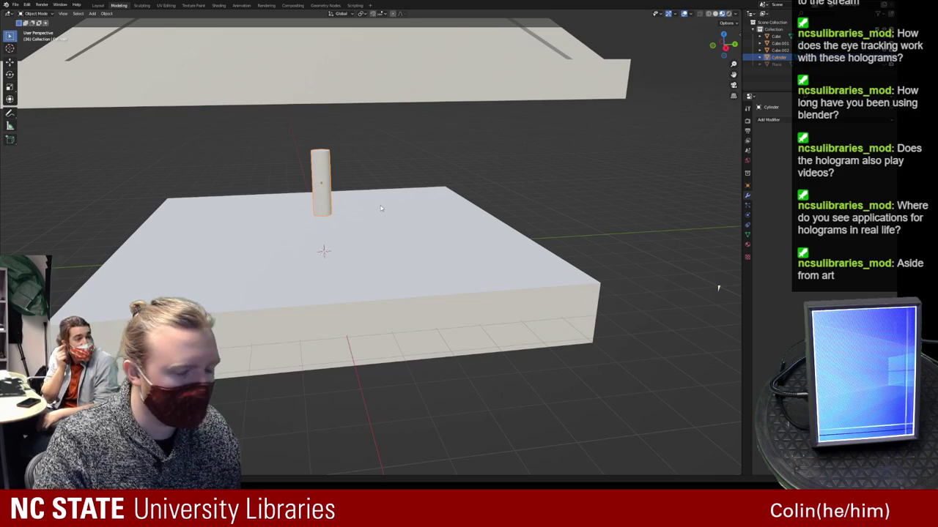
{"action": "key", "text": "s"}
{"action": "key", "text": "z"}
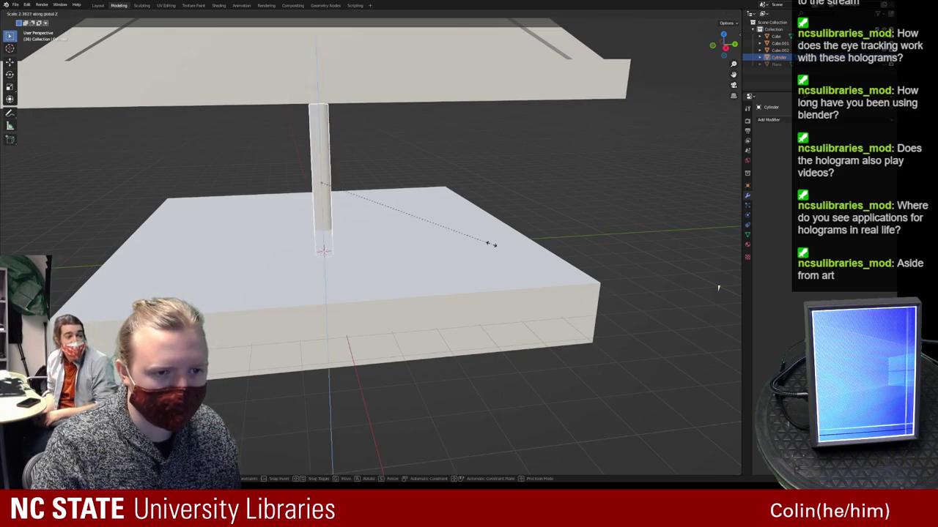
{"action": "left_click", "coordinate": [476, 236]}
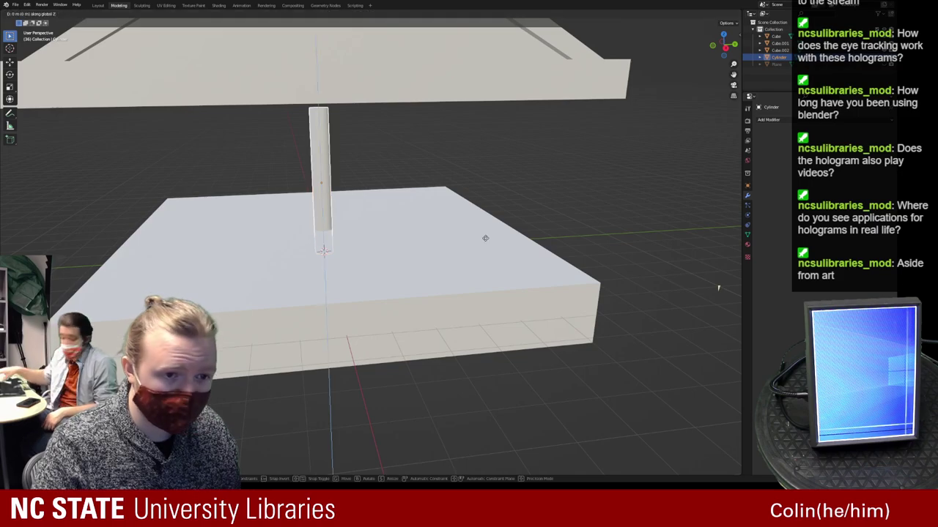
Lower the column along Z so it stands between the base and the roof slab
{"action": "mouse_move", "coordinate": [484, 237]}
{"action": "middle_mouse_down"}
{"action": "mouse_move", "coordinate": [479, 226]}
{"action": "mouse_move", "coordinate": [476, 233]}
{"action": "middle_mouse_up"}
{"action": "key", "text": "g"}
{"action": "key", "text": "z"}
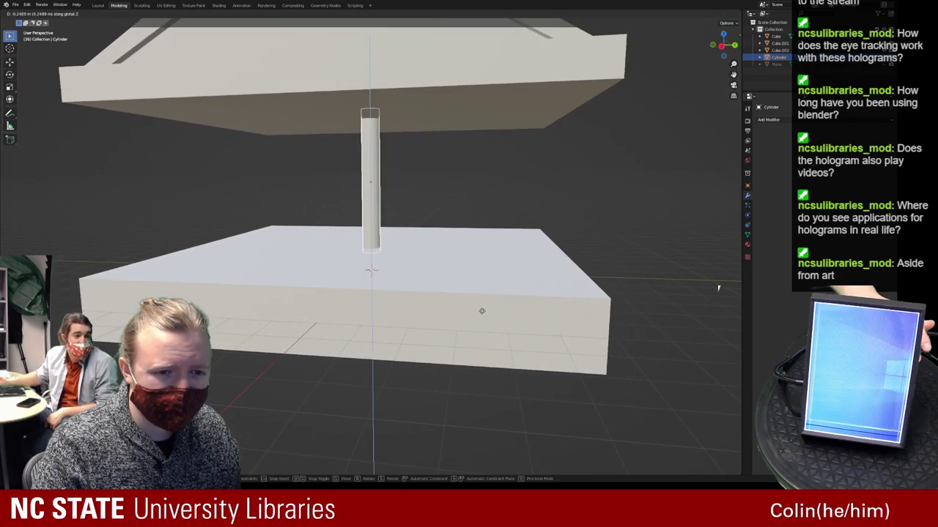
{"action": "left_click", "coordinate": [484, 323]}
Move the column along Y and X to a front corner of the base slab
{"action": "mouse_move", "coordinate": [430, 213]}
{"action": "middle_mouse_down"}
{"action": "mouse_move", "coordinate": [427, 231]}
{"action": "mouse_move", "coordinate": [409, 221]}
{"action": "mouse_move", "coordinate": [422, 220]}
{"action": "middle_mouse_up"}
{"action": "key", "text": "g"}
{"action": "key", "text": "y"}
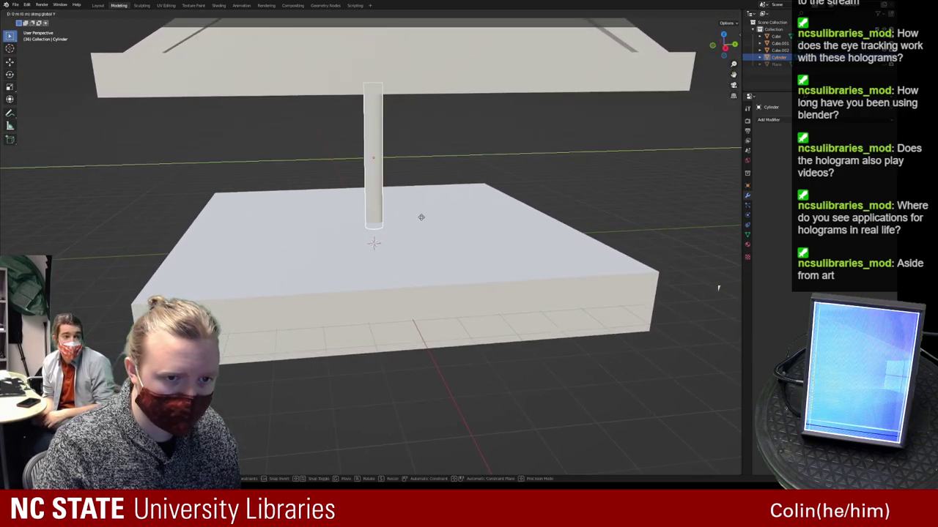
{"action": "left_click", "coordinate": [241, 228]}
{"action": "middle_click_drag", "start_coordinate": [241, 229], "coordinate": [329, 242]}
{"action": "key", "text": "g"}
{"action": "key", "text": "x"}
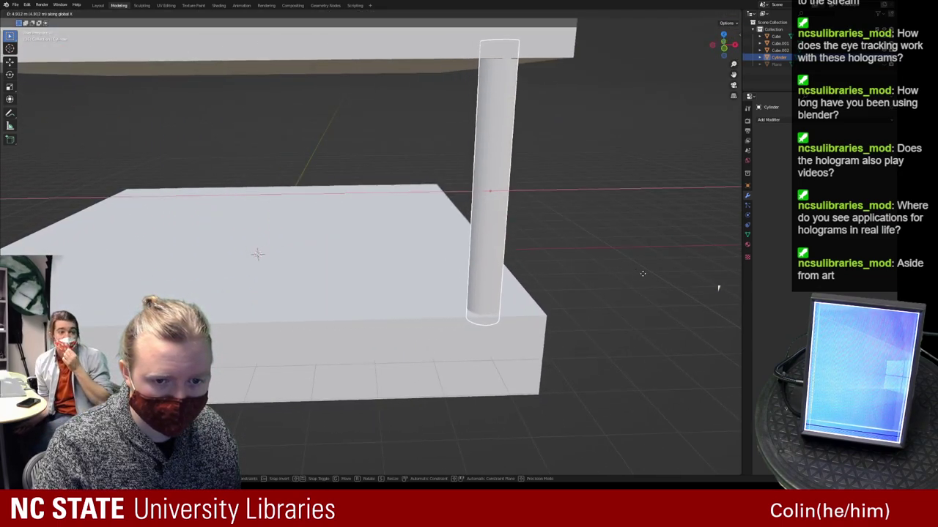
{"action": "left_click", "coordinate": [667, 278]}
{"action": "middle_click_drag", "start_coordinate": [667, 278], "coordinate": [249, 251]}
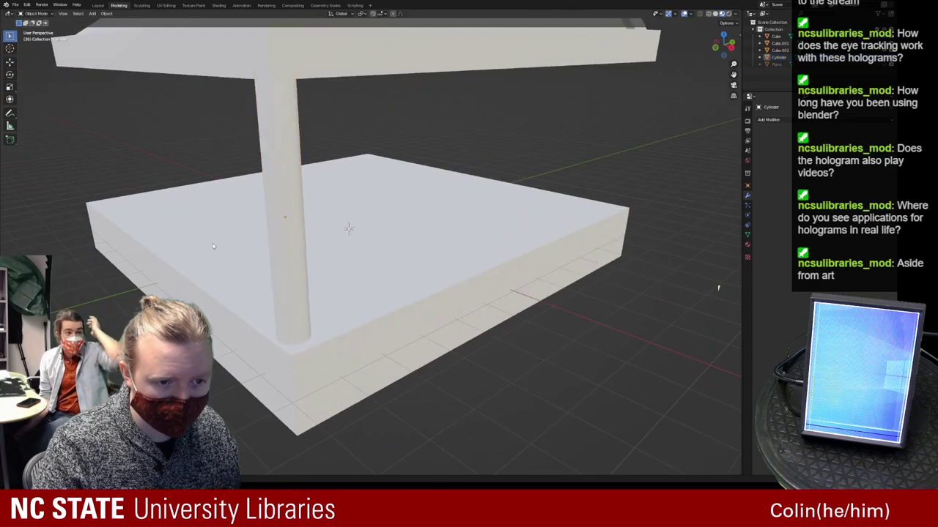
Apply Shade Smooth to the column and expand the Normals settings of its mesh data
{"action": "left_click", "coordinate": [274, 195]}
{"action": "right_click", "coordinate": [274, 196]}
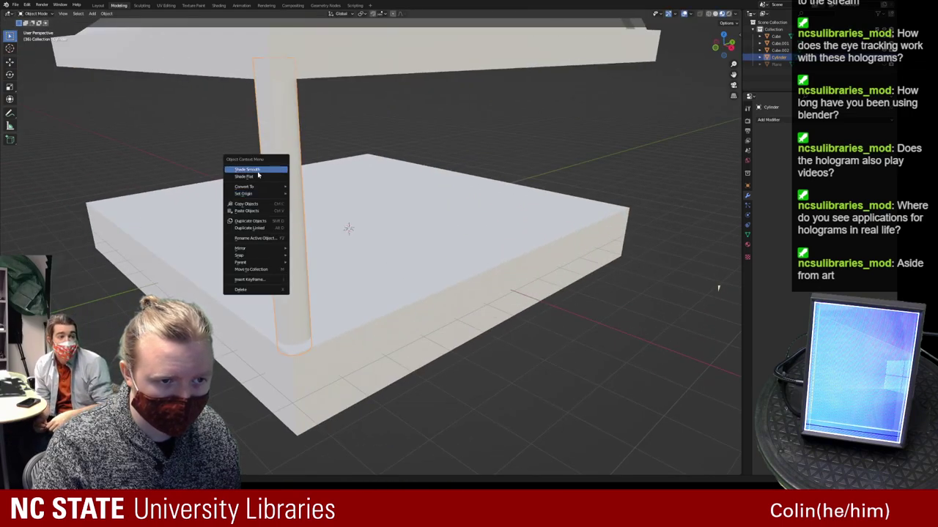
{"action": "left_click", "coordinate": [747, 248]}
{"action": "left_click", "coordinate": [747, 235]}
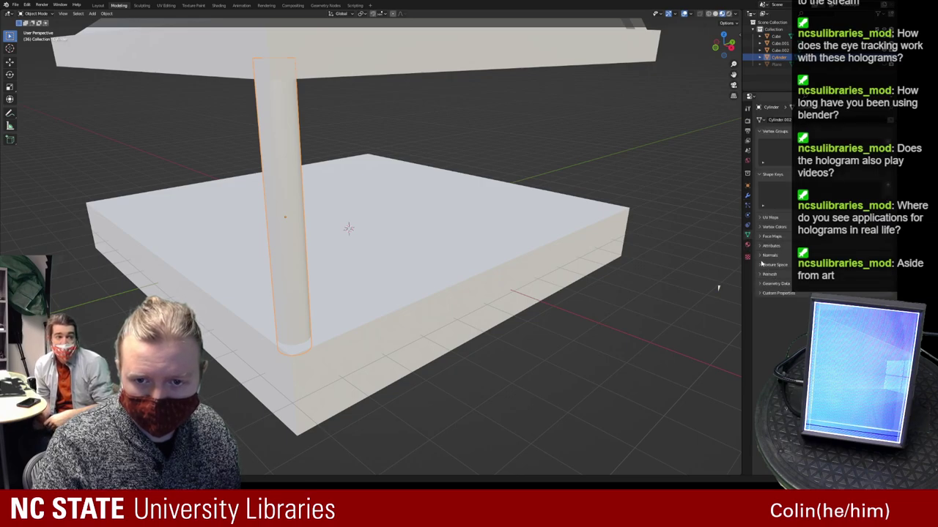
{"action": "left_click", "coordinate": [762, 256]}
Scale the base slab's bottom face outward by about 1.2 in Edit Mode to give the base sloping sides
{"action": "left_click", "coordinate": [535, 269]}
{"action": "middle_click_drag", "start_coordinate": [540, 273], "coordinate": [558, 242]}
{"action": "scroll", "coordinate": [464, 251], "scroll_direction": "down", "scroll_amount": 3}
{"action": "mouse_move", "coordinate": [464, 252]}
{"action": "middle_mouse_down"}
{"action": "mouse_move", "coordinate": [468, 229]}
{"action": "mouse_move", "coordinate": [496, 256]}
{"action": "mouse_move", "coordinate": [479, 248]}
{"action": "middle_mouse_up"}
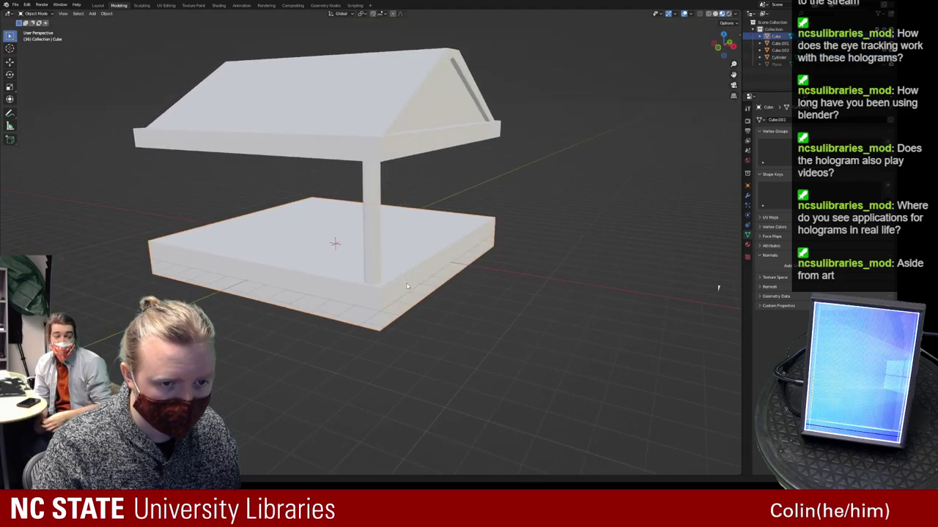
{"action": "key", "text": "Tab"}
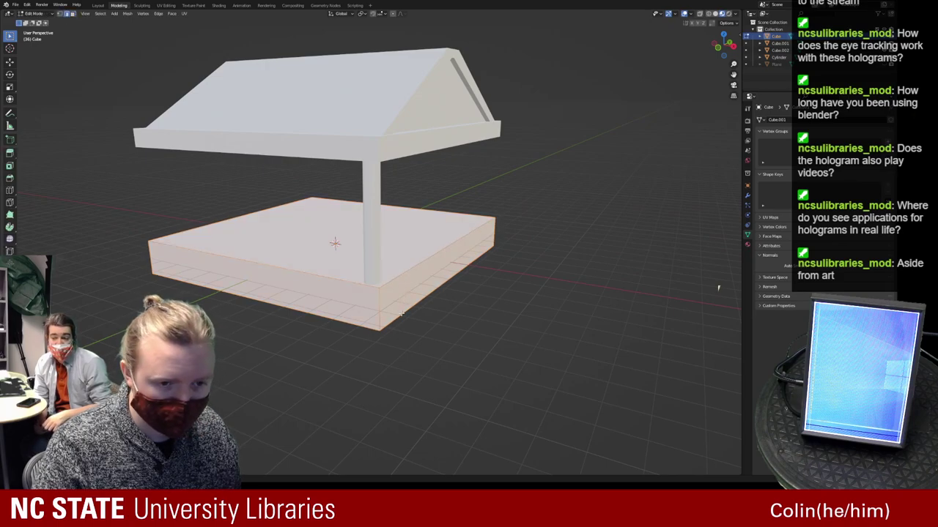
{"action": "left_click", "coordinate": [401, 314]}
{"action": "key", "text": "s"}
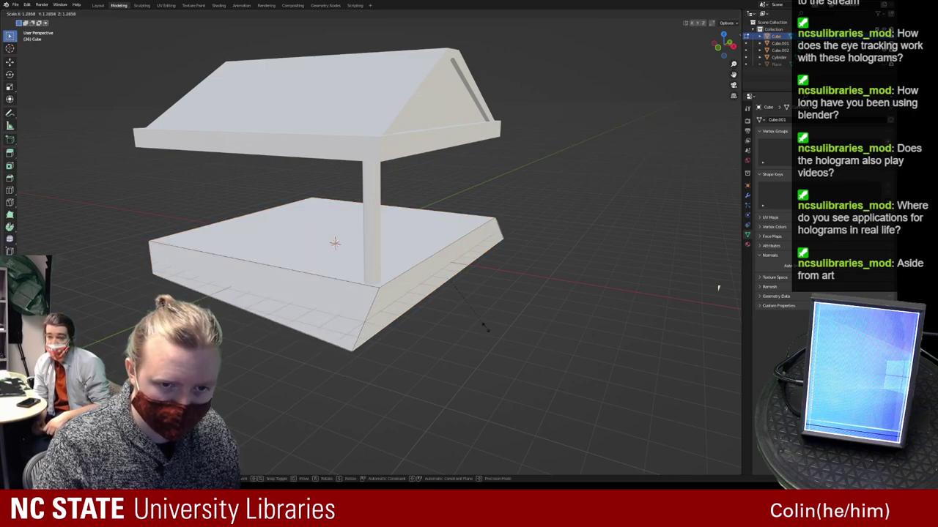
{"action": "right_click", "coordinate": [489, 330]}
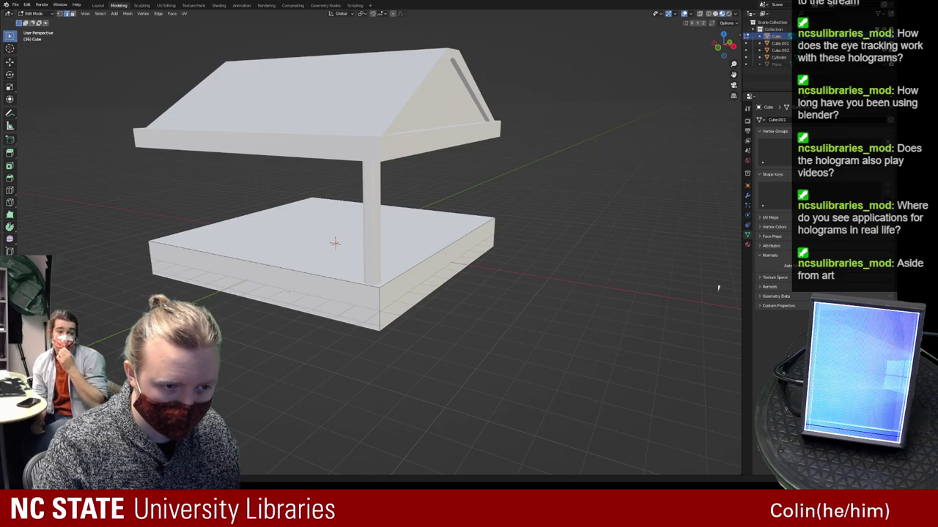
{"action": "middle_click_drag", "start_coordinate": [390, 285], "coordinate": [579, 377]}
{"action": "key", "text": "s"}
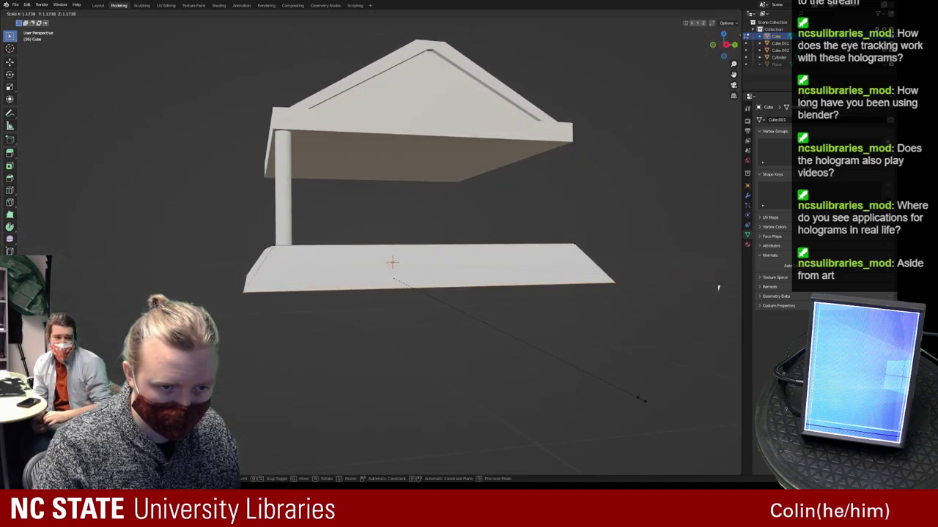
{"action": "left_click", "coordinate": [655, 403]}
{"action": "key", "text": "Tab"}
Add an Array modifier to the corner column
{"action": "middle_click_drag", "start_coordinate": [555, 341], "coordinate": [207, 221]}
{"action": "left_click", "coordinate": [289, 221]}
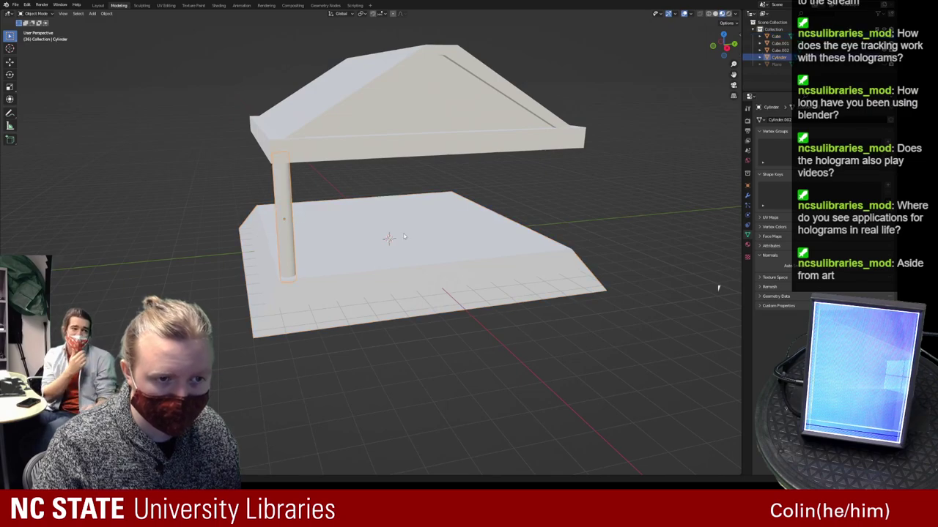
{"action": "left_click", "coordinate": [747, 196]}
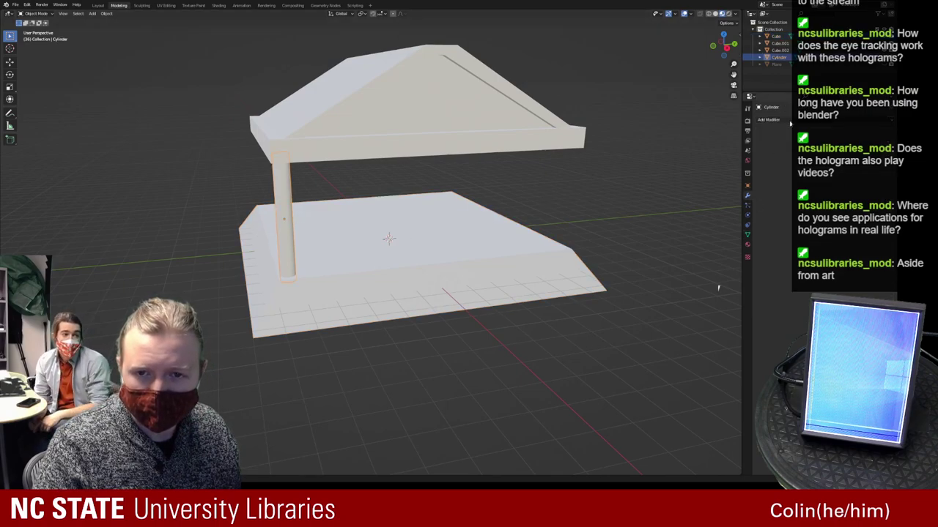
{"action": "left_click", "coordinate": [781, 126]}
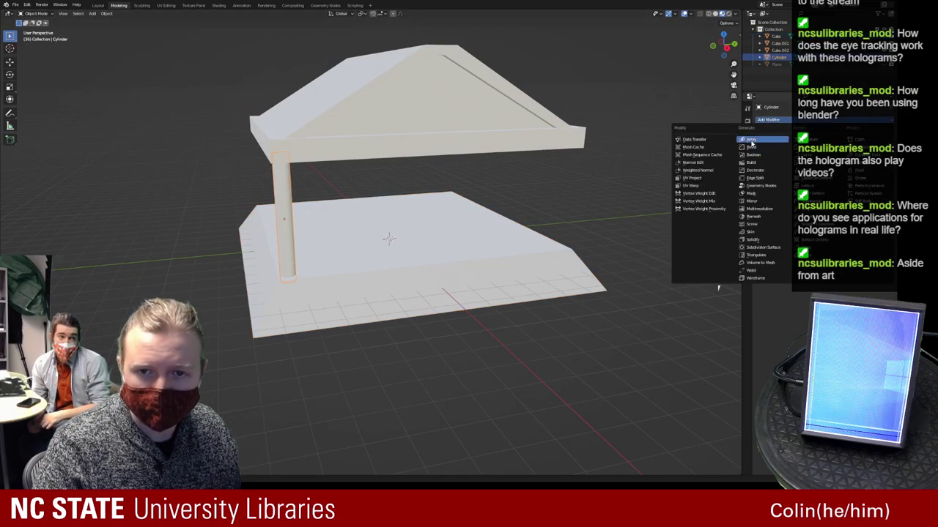
{"action": "left_click", "coordinate": [758, 150]}
{"action": "middle_click_drag", "start_coordinate": [305, 217], "coordinate": [379, 215]}
{"action": "scroll", "coordinate": [380, 215], "scroll_direction": "up", "scroll_amount": 1}
{"action": "middle_click_drag", "start_coordinate": [645, 170], "coordinate": [603, 169]}
{"action": "left_click", "coordinate": [773, 163]}
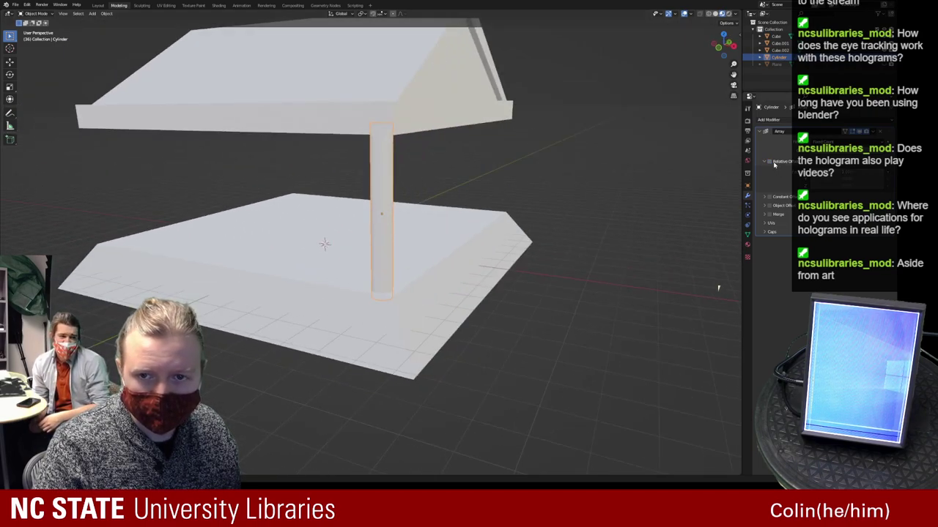
{"action": "left_click", "coordinate": [765, 162]}
{"action": "left_click", "coordinate": [765, 162]}
{"action": "left_click", "coordinate": [769, 162]}
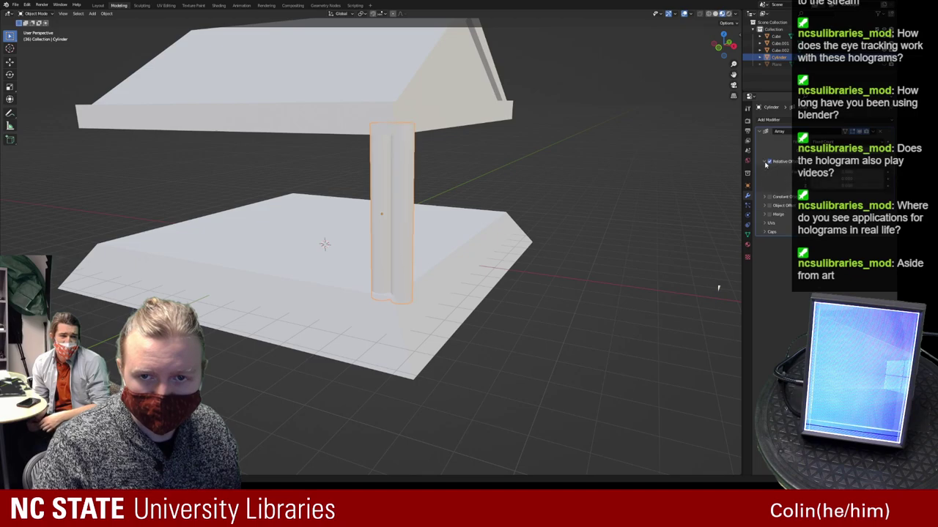
{"action": "left_click", "coordinate": [766, 162]}
{"action": "left_click", "coordinate": [764, 161]}
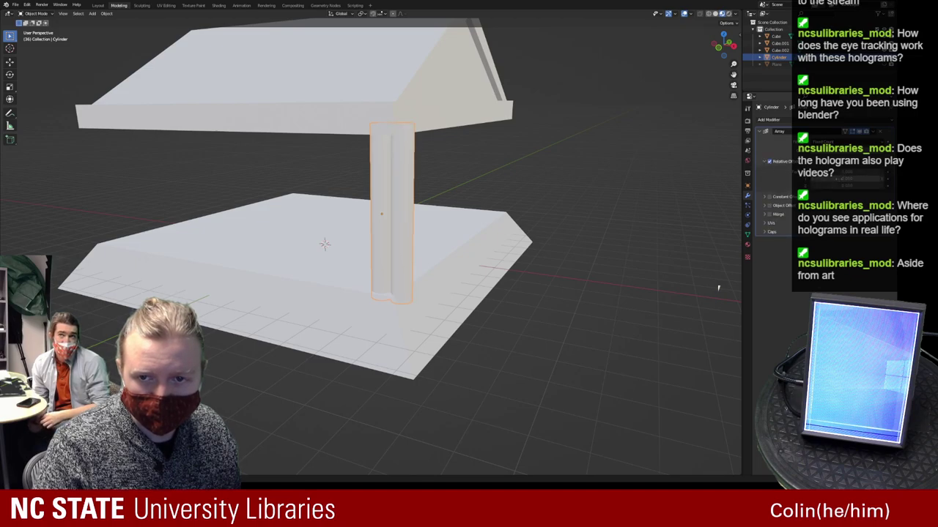
Direct the array's relative offset along Y only, trying factors of 2 and 3 before setting it to 5
{"action": "key", "text": "Return"}
{"action": "left_click", "coordinate": [852, 181]}
{"action": "type", "text": "2"}
{"action": "key", "text": "Return"}
{"action": "middle_click_drag", "start_coordinate": [641, 198], "coordinate": [572, 201]}
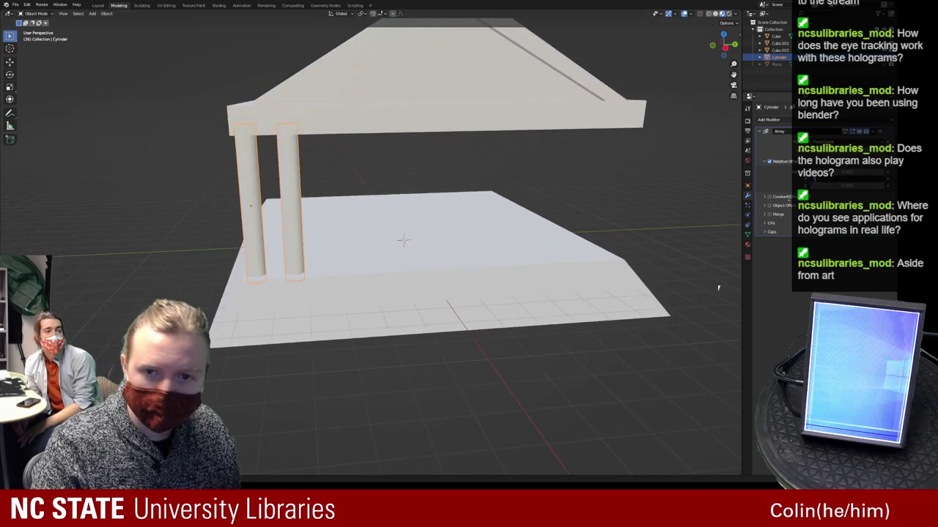
{"action": "type", "text": "3"}
{"action": "key", "text": "Return"}
{"action": "middle_click_drag", "start_coordinate": [718, 201], "coordinate": [714, 196]}
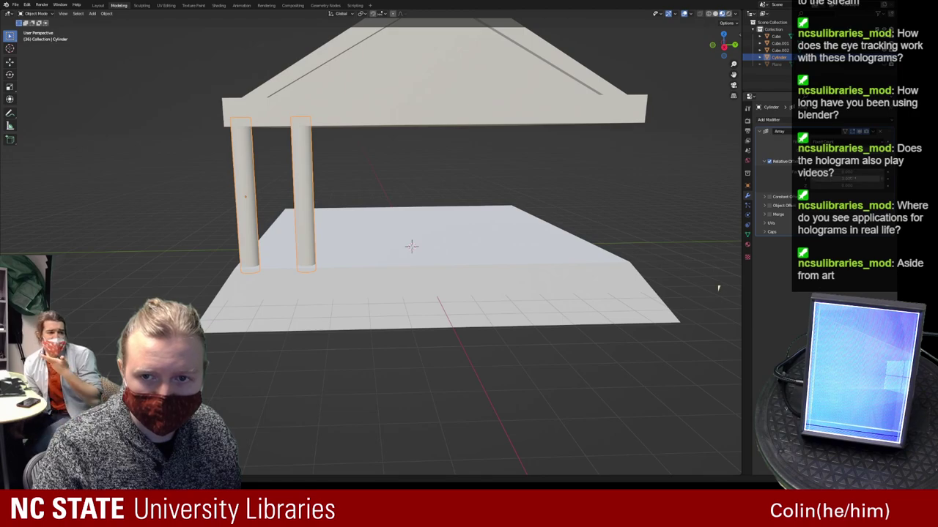
{"action": "type", "text": "5"}
{"action": "key", "text": "Return"}
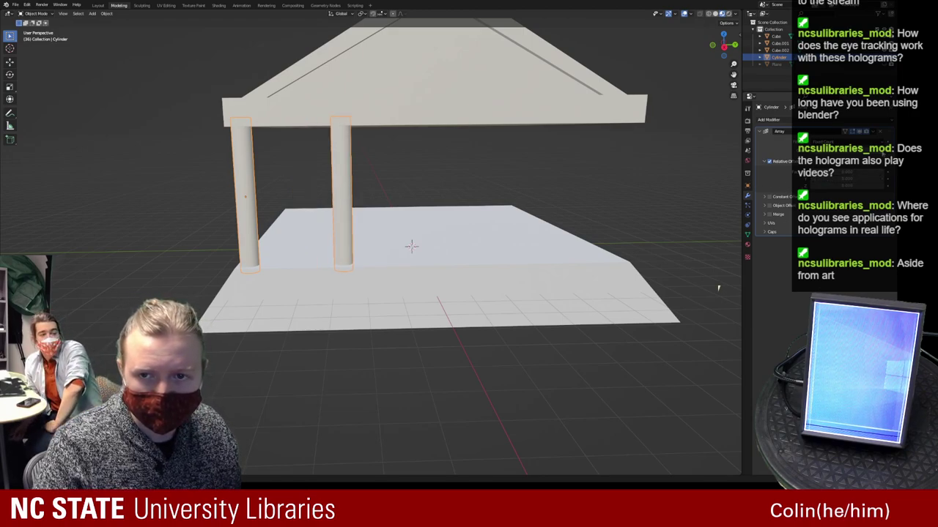
Increase the array count to 5 columns and set the relative Y offset to 4
{"action": "left_click", "coordinate": [882, 151]}
{"action": "left_click", "coordinate": [882, 151]}
{"action": "left_click", "coordinate": [882, 151]}
{"action": "middle_click_drag", "start_coordinate": [632, 200], "coordinate": [656, 216]}
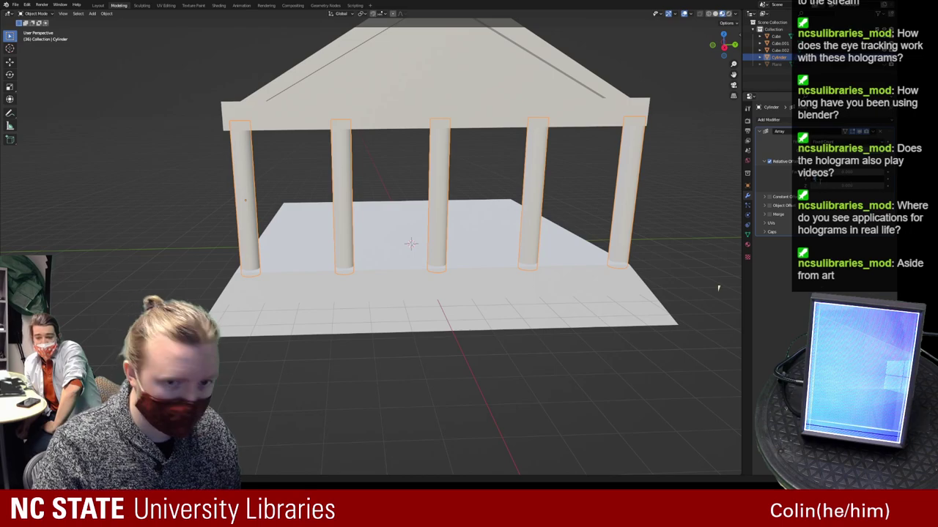
{"action": "type", "text": "4"}
{"action": "key", "text": "Return"}
{"action": "middle_click_drag", "start_coordinate": [724, 199], "coordinate": [723, 195]}
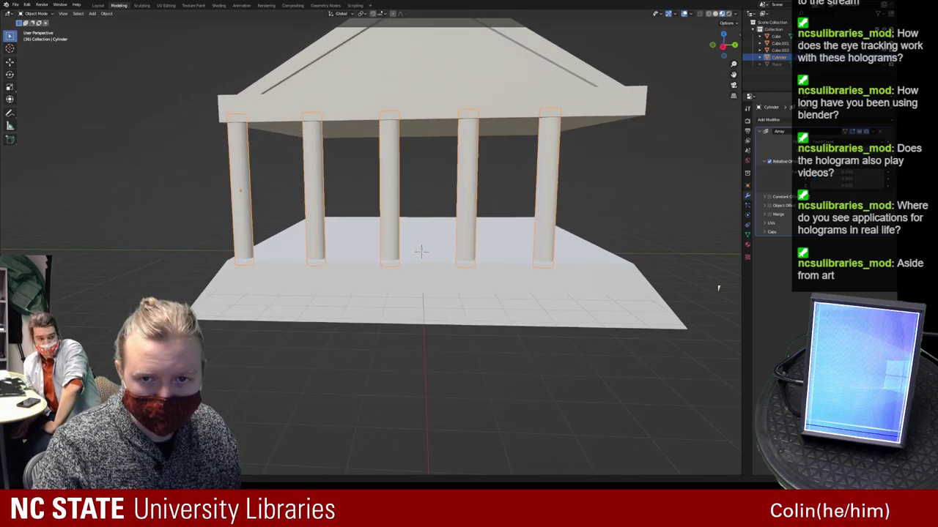
Increase the array count to 6 columns and set the relative Y offset to 4.5
{"action": "left_click", "coordinate": [881, 149]}
{"action": "middle_click_drag", "start_coordinate": [621, 194], "coordinate": [598, 195]}
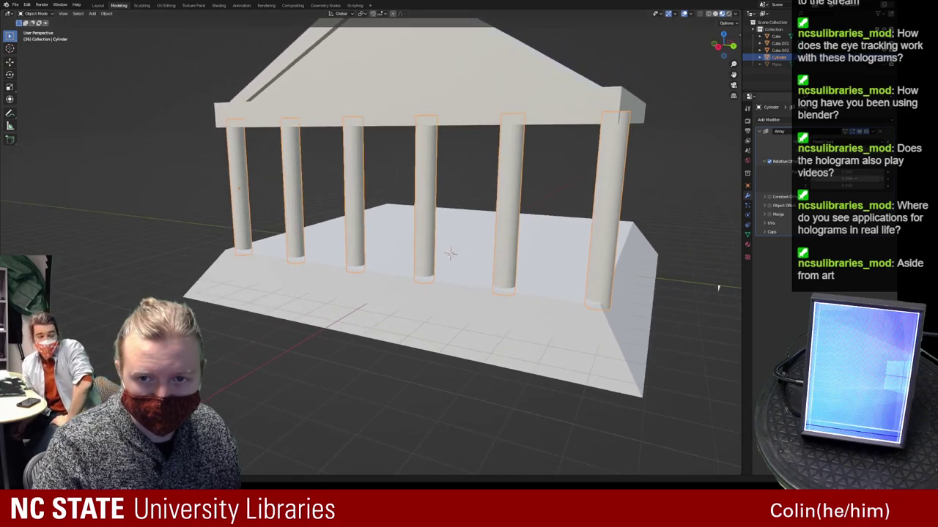
{"action": "type", "text": "4.5"}
{"action": "key", "text": "Return"}
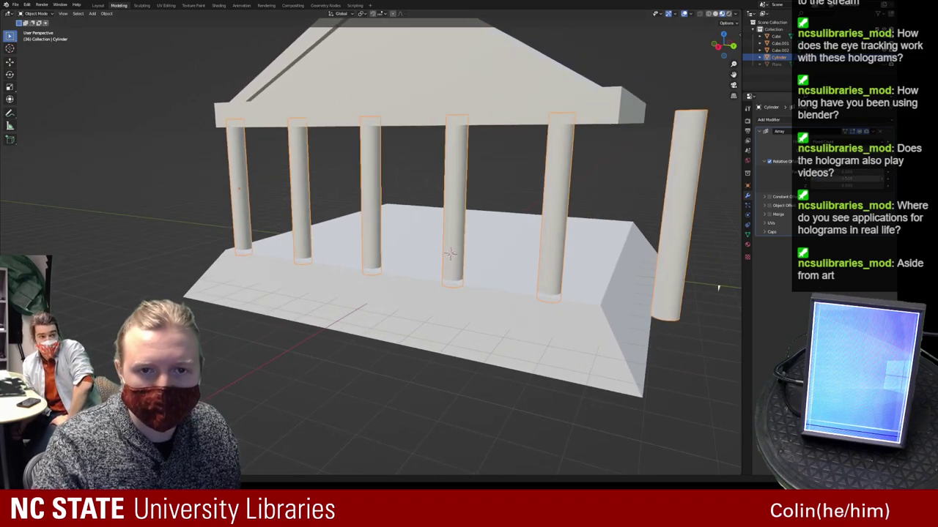
Shift the column row about 0.4 m along Y and reduce the array to 5 columns to centre it under the gable
{"action": "middle_click_drag", "start_coordinate": [667, 205], "coordinate": [610, 217]}
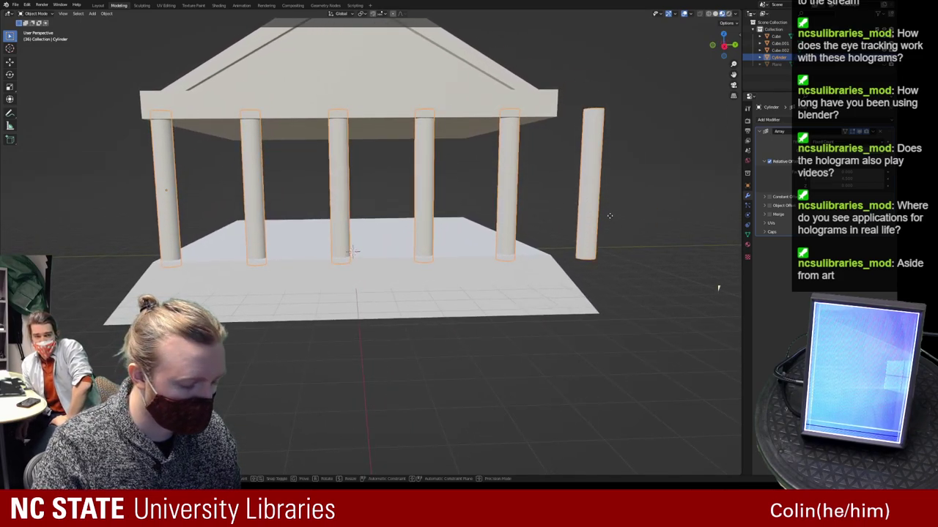
{"action": "key", "text": "g"}
{"action": "key", "text": "x"}
{"action": "key", "text": "y"}
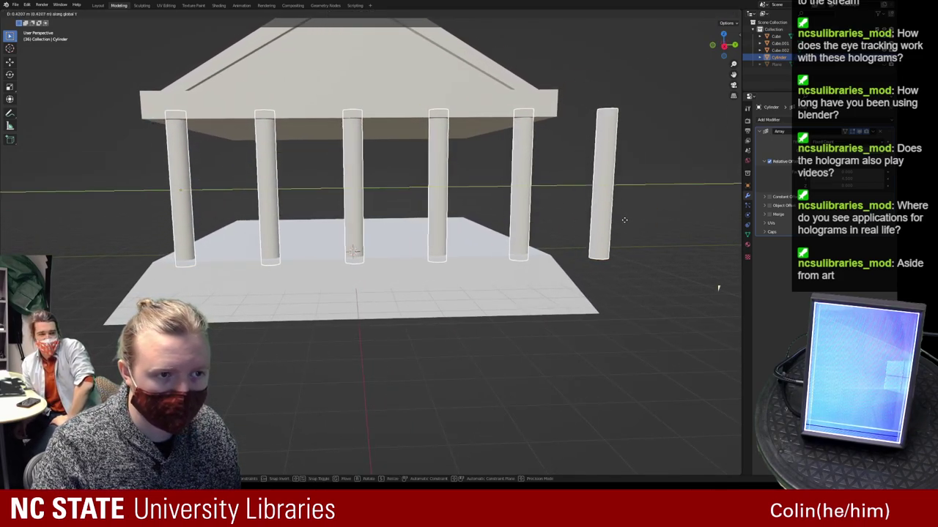
{"action": "left_click", "coordinate": [626, 221]}
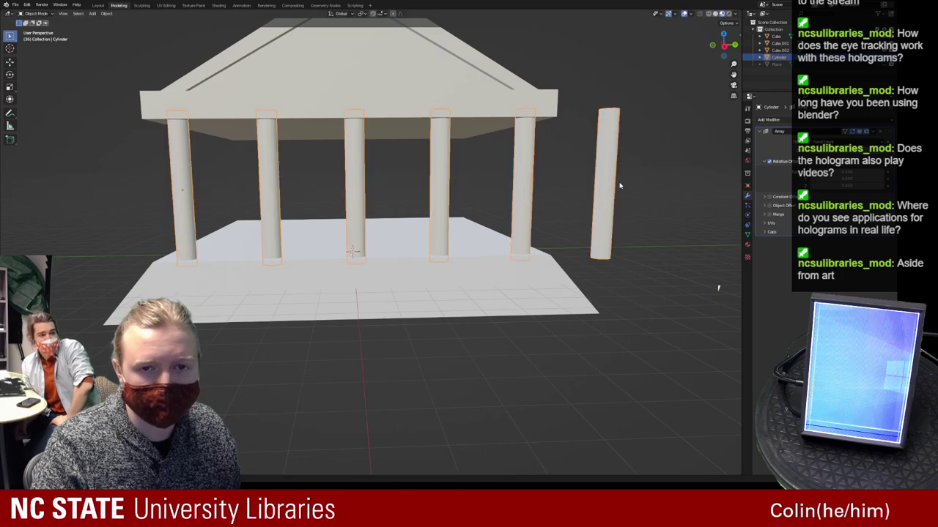
{"action": "key", "text": "ctrl+z"}
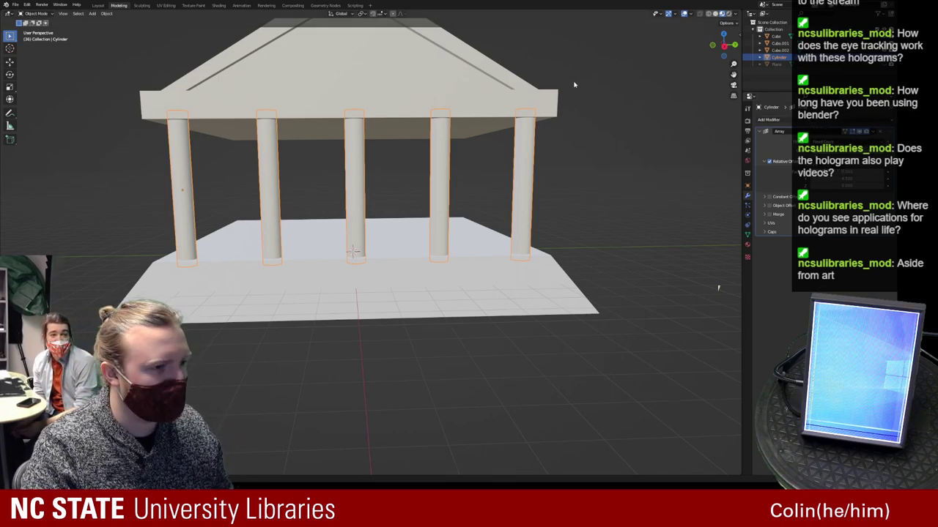
{"action": "middle_click_drag", "start_coordinate": [224, 101], "coordinate": [305, 183]}
{"action": "middle_click_drag", "start_coordinate": [178, 186], "coordinate": [310, 195]}
{"action": "scroll", "coordinate": [309, 194], "scroll_direction": "down", "scroll_amount": 5}
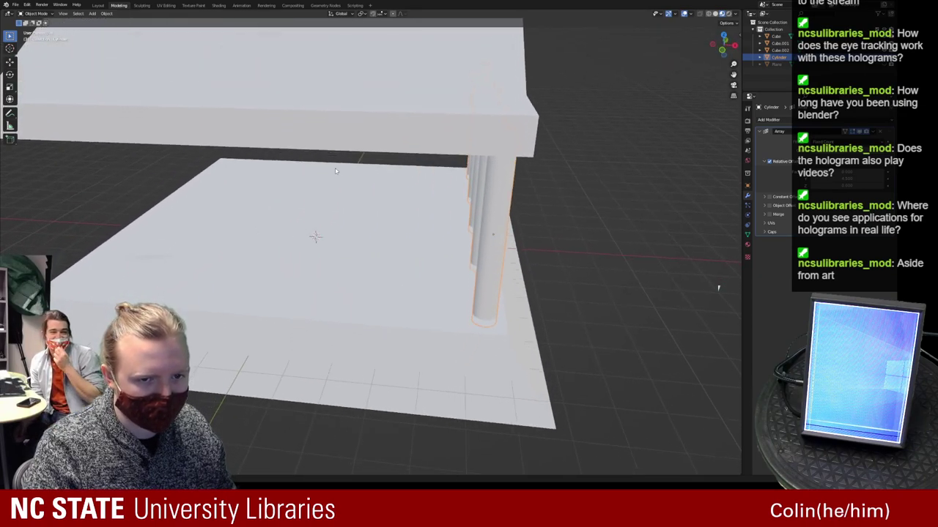
Add a cube mesh at the centre of the temple
{"action": "middle_click_drag", "start_coordinate": [373, 199], "coordinate": [315, 194]}
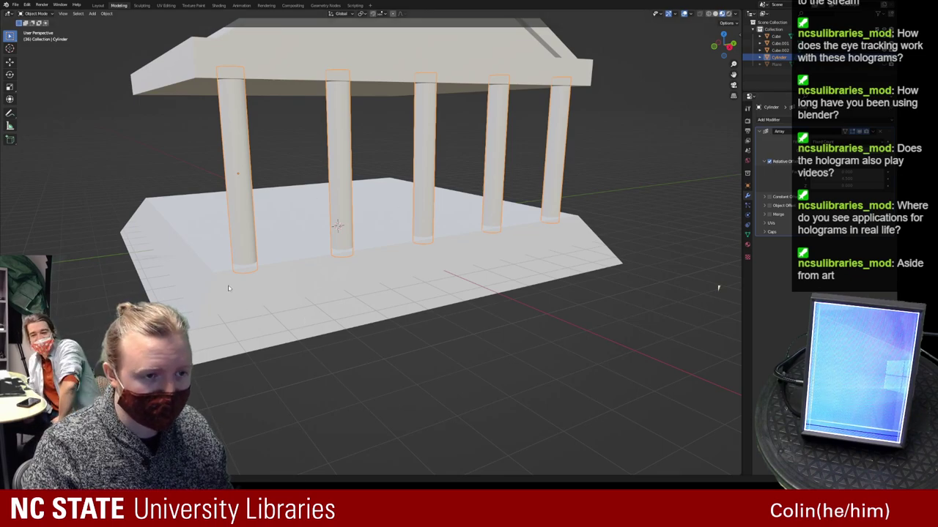
{"action": "middle_click_drag", "start_coordinate": [242, 305], "coordinate": [305, 288]}
{"action": "scroll", "coordinate": [400, 291], "scroll_direction": "down", "scroll_amount": 5}
{"action": "middle_click_drag", "start_coordinate": [400, 291], "coordinate": [371, 278]}
{"action": "key", "text": "shift+a"}
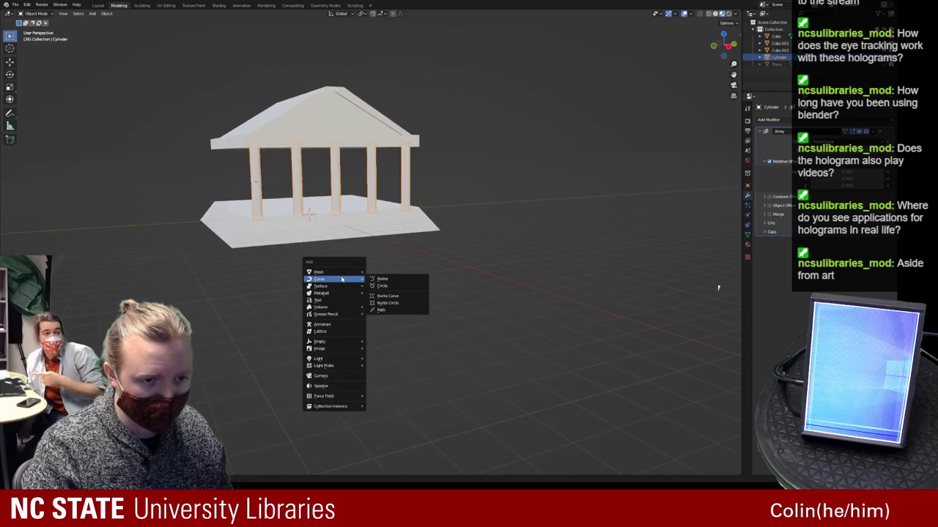
{"action": "mouse_move", "coordinate": [274, 246]}
{"action": "middle_mouse_down"}
{"action": "mouse_move", "coordinate": [301, 255]}
{"action": "mouse_move", "coordinate": [241, 254]}
{"action": "mouse_move", "coordinate": [270, 232]}
{"action": "middle_mouse_up"}
{"action": "scroll", "coordinate": [298, 254], "scroll_direction": "up", "scroll_amount": 4}
{"action": "key", "text": "shift+a"}
{"action": "key", "text": "Escape"}
{"action": "key", "text": "shift+a"}
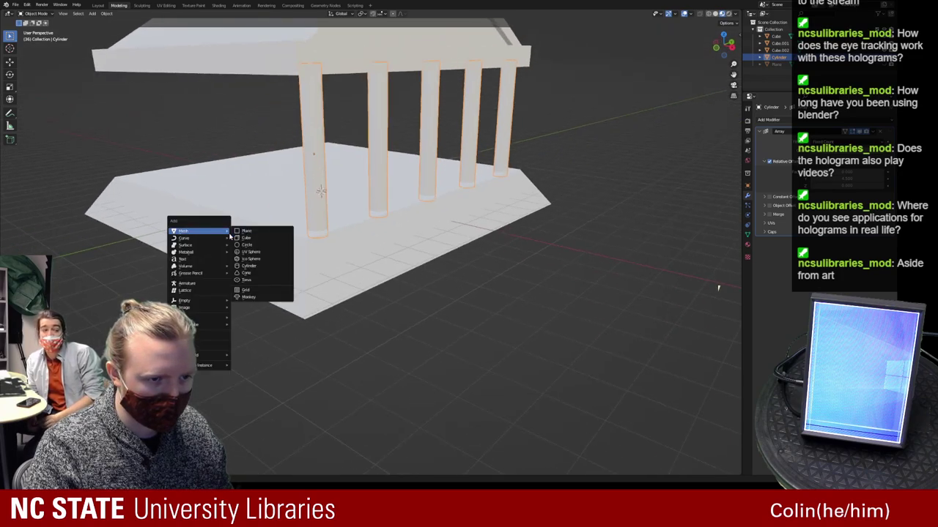
{"action": "mouse_move", "coordinate": [212, 227]}
{"action": "left_click", "coordinate": [244, 241]}
Raise the new cube along Z until it sits above the temple roof
{"action": "scroll", "coordinate": [244, 240], "scroll_direction": "down", "scroll_amount": 6}
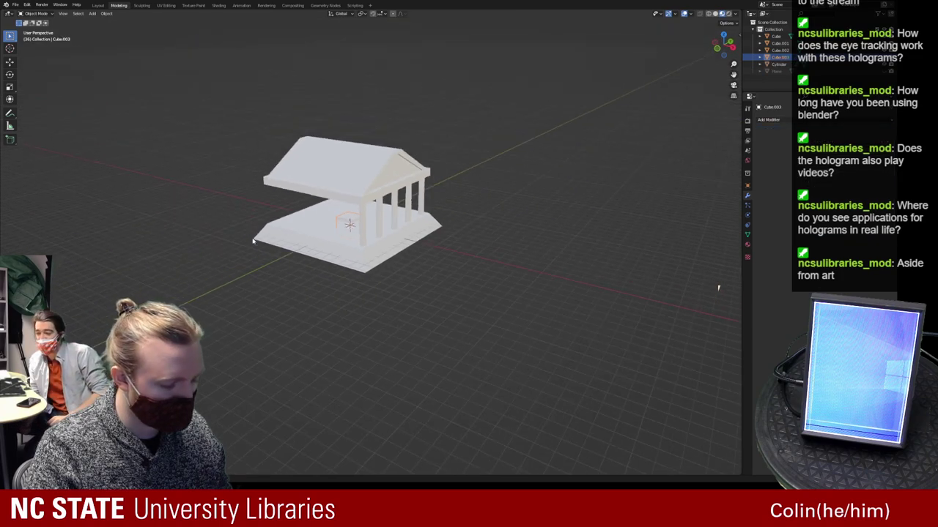
{"action": "key", "text": "g"}
{"action": "key", "text": "z"}
{"action": "left_click", "coordinate": [257, 75]}
{"action": "middle_click_drag", "start_coordinate": [486, 188], "coordinate": [493, 250]}
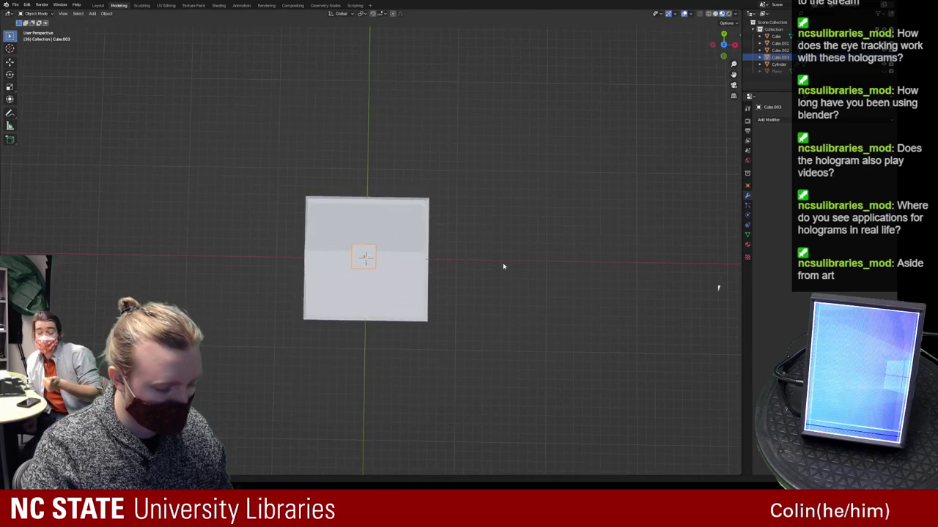
Scale the cube up to nearly the roof's footprint and narrow it along X
{"action": "key", "text": "s"}
{"action": "left_click", "coordinate": [223, 315]}
{"action": "key", "text": "s"}
{"action": "key", "text": "x"}
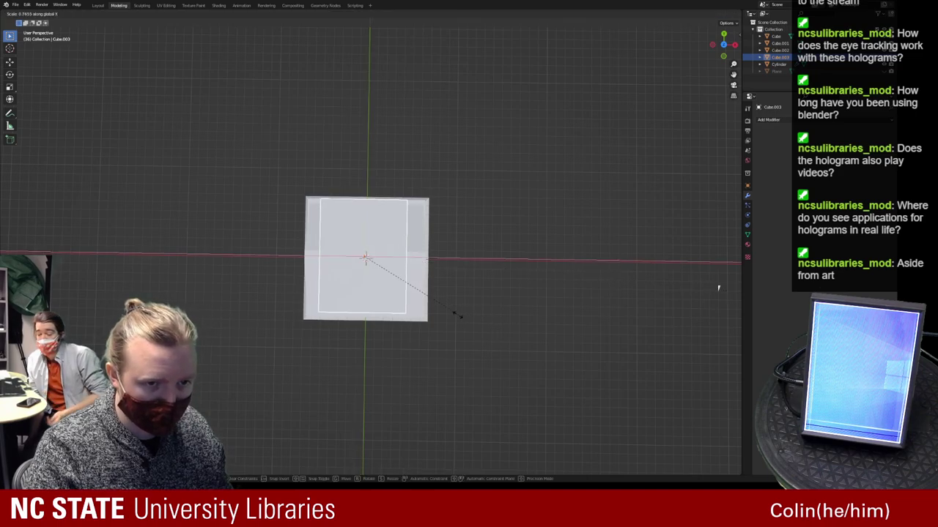
{"action": "left_click", "coordinate": [469, 319]}
Shift the cube about 1.7 m in negative X and widen it along X
{"action": "middle_click_drag", "start_coordinate": [479, 322], "coordinate": [523, 259]}
{"action": "key", "text": "g"}
{"action": "key", "text": "y"}
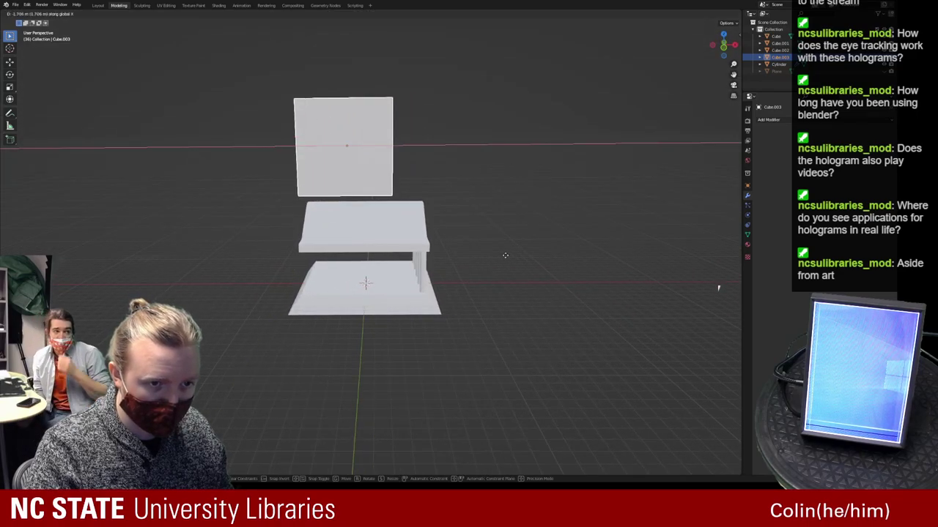
{"action": "left_click", "coordinate": [507, 259]}
{"action": "key", "text": "s"}
{"action": "key", "text": "x"}
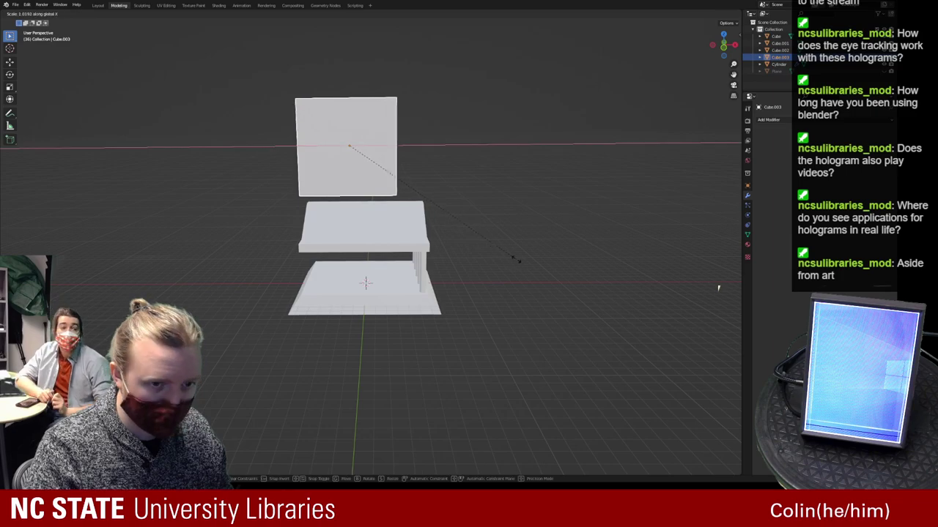
{"action": "left_click", "coordinate": [564, 268]}
Move the block back along X over the roof and shrink it slightly in all directions
{"action": "key", "text": "g"}
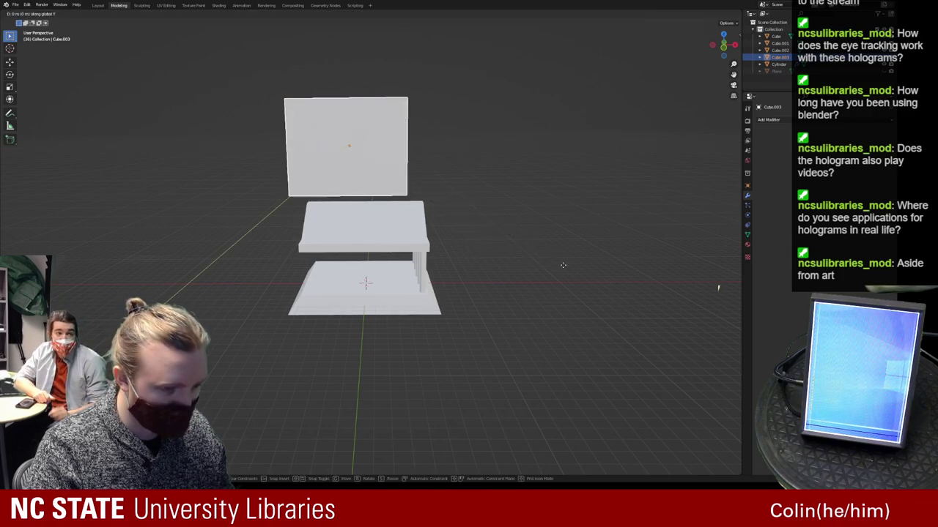
{"action": "key", "text": "x"}
{"action": "left_click", "coordinate": [589, 269]}
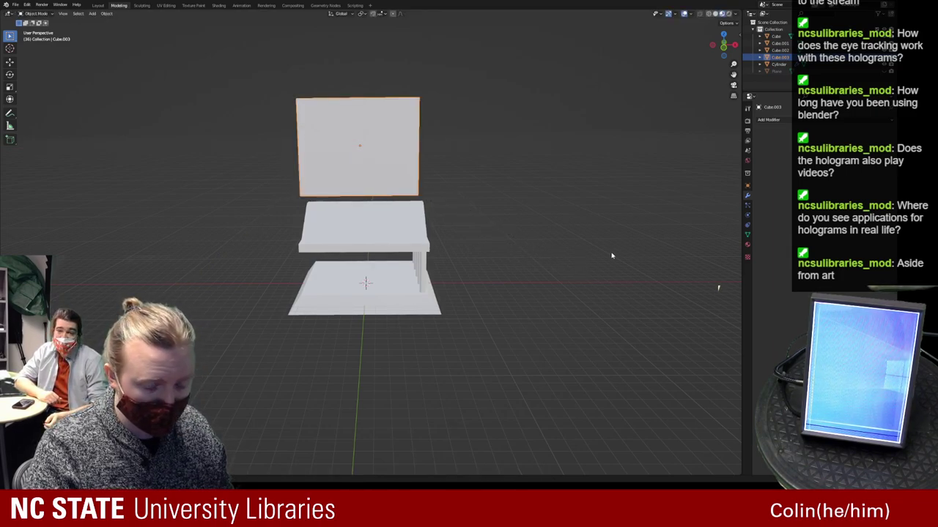
{"action": "key", "text": "s"}
{"action": "left_click", "coordinate": [591, 253]}
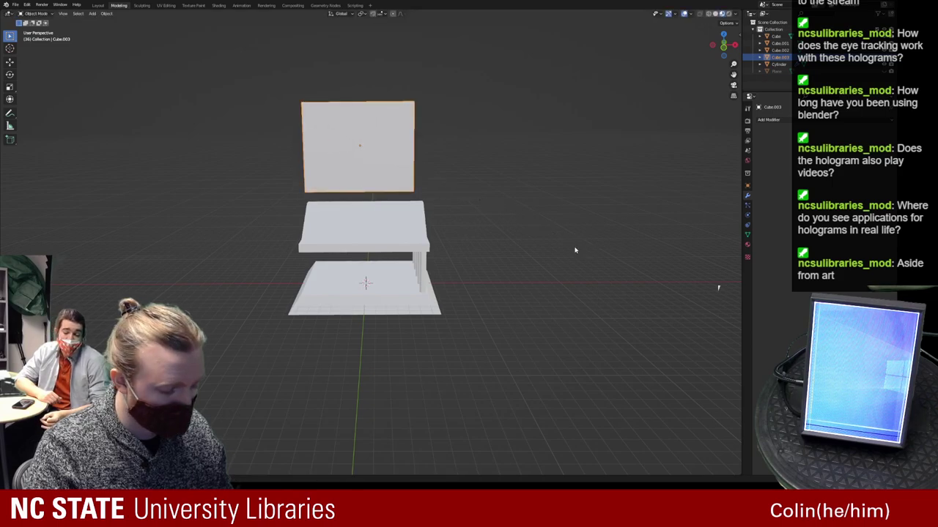
Lower the block along Z into the space between base and roof and reduce its height
{"action": "key", "text": "g"}
{"action": "key", "text": "z"}
{"action": "left_click", "coordinate": [558, 329]}
{"action": "mouse_move", "coordinate": [559, 329]}
{"action": "middle_mouse_down"}
{"action": "mouse_move", "coordinate": [517, 300]}
{"action": "mouse_move", "coordinate": [496, 318]}
{"action": "mouse_move", "coordinate": [564, 329]}
{"action": "middle_mouse_up"}
{"action": "key", "text": "s"}
{"action": "key", "text": "z"}
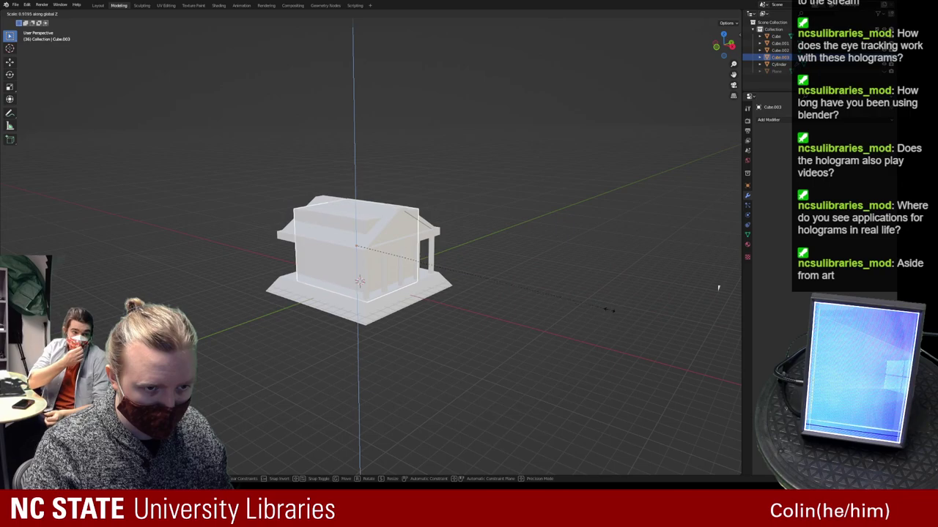
{"action": "left_click", "coordinate": [518, 279]}
{"action": "middle_click_drag", "start_coordinate": [518, 278], "coordinate": [531, 265]}
Scale the block uniformly, adjust its Y width, and lower it about 0.9 m along Z onto the base
{"action": "key", "text": "s"}
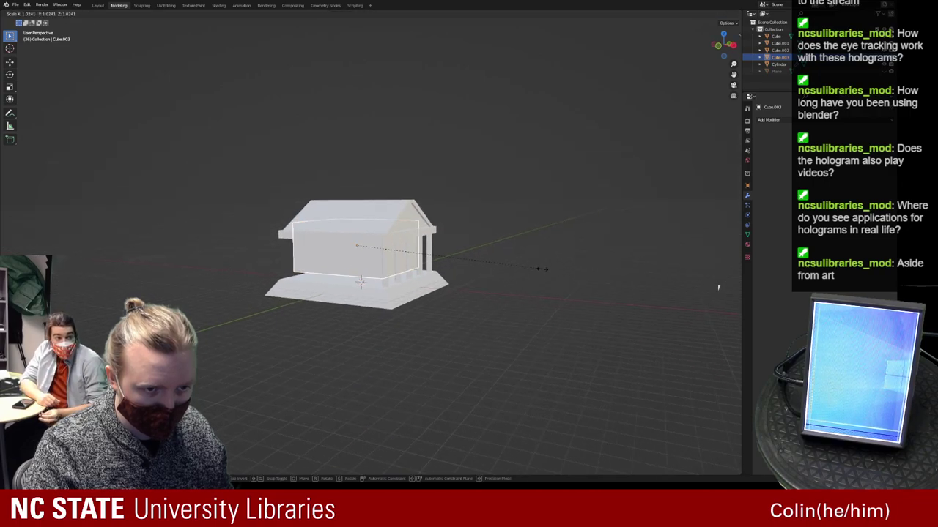
{"action": "left_click", "coordinate": [562, 285]}
{"action": "middle_click_drag", "start_coordinate": [562, 285], "coordinate": [533, 290]}
{"action": "key", "text": "s"}
{"action": "key", "text": "y"}
{"action": "left_click", "coordinate": [495, 301]}
{"action": "key", "text": "g"}
{"action": "key", "text": "z"}
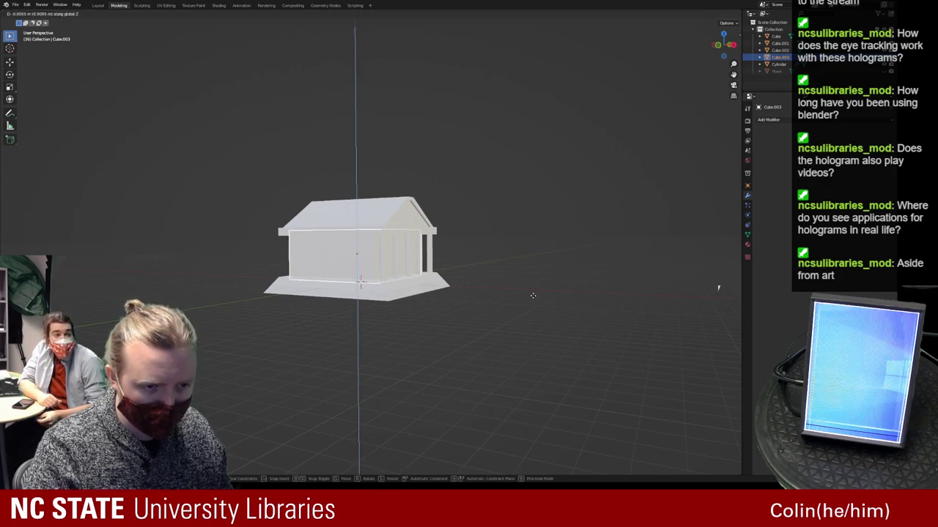
{"action": "left_click", "coordinate": [532, 295]}
Scale the wall block by about 1.1 in X and Y while keeping its height locked
{"action": "scroll", "coordinate": [532, 295], "scroll_direction": "up", "scroll_amount": 3}
{"action": "middle_click_drag", "start_coordinate": [529, 300], "coordinate": [412, 313]}
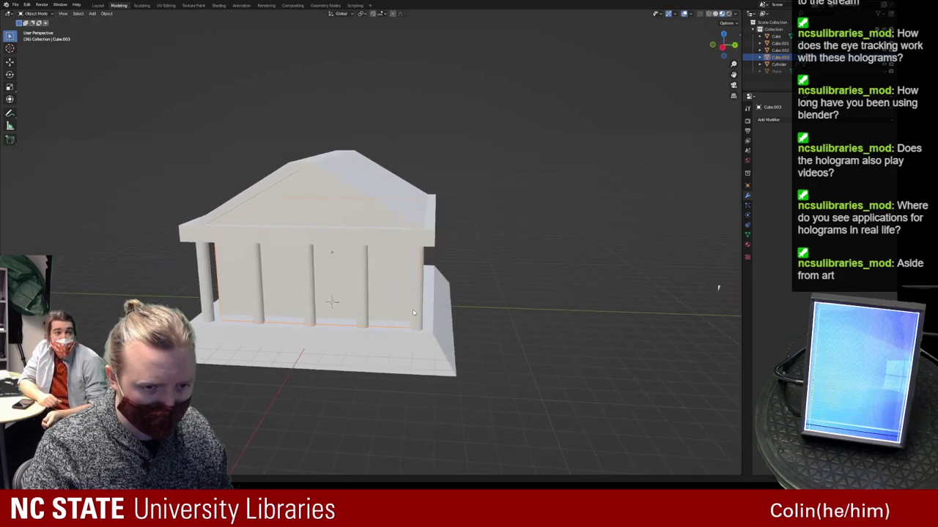
{"action": "key", "text": "s"}
{"action": "key", "text": "shift+z"}
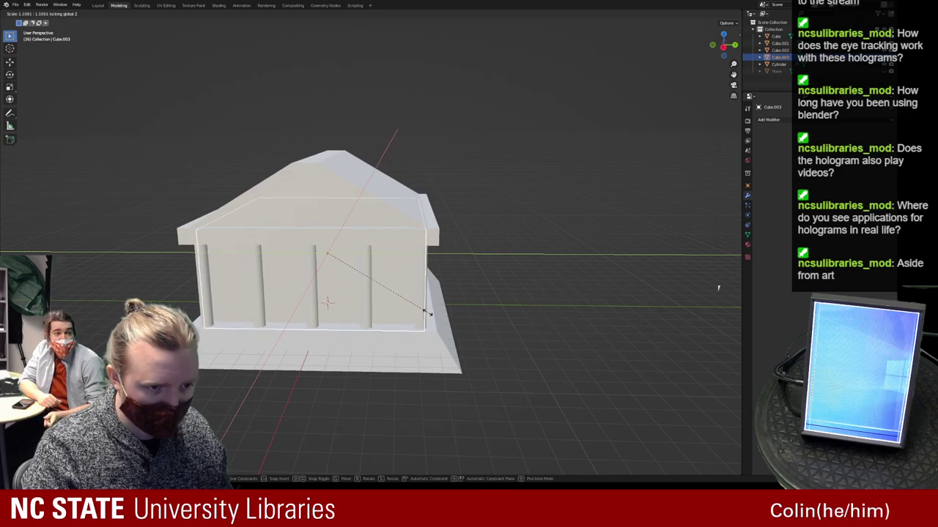
{"action": "left_click", "coordinate": [429, 313]}
{"action": "middle_click_drag", "start_coordinate": [429, 312], "coordinate": [491, 305]}
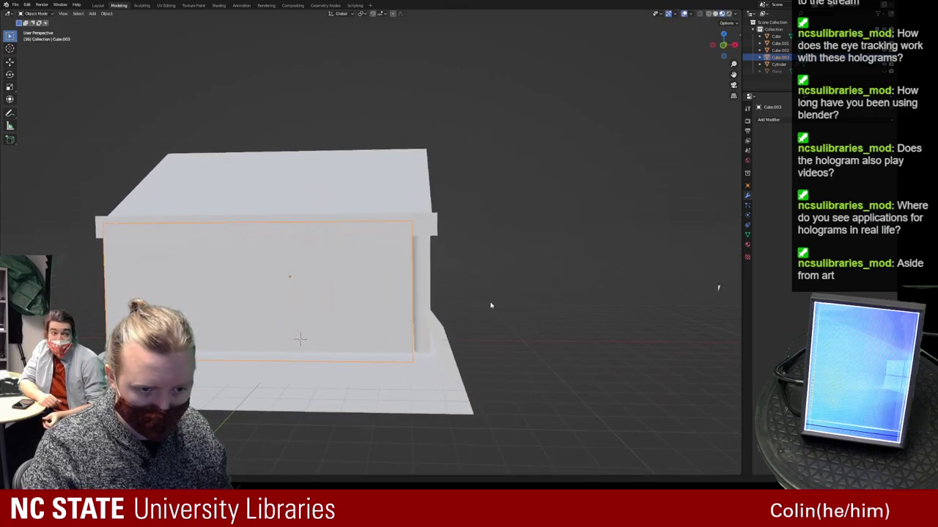
Shorten the wall block slightly along X and shift it about 0.26 m in negative X, away from the front columns
{"action": "key", "text": "s"}
{"action": "key", "text": "x"}
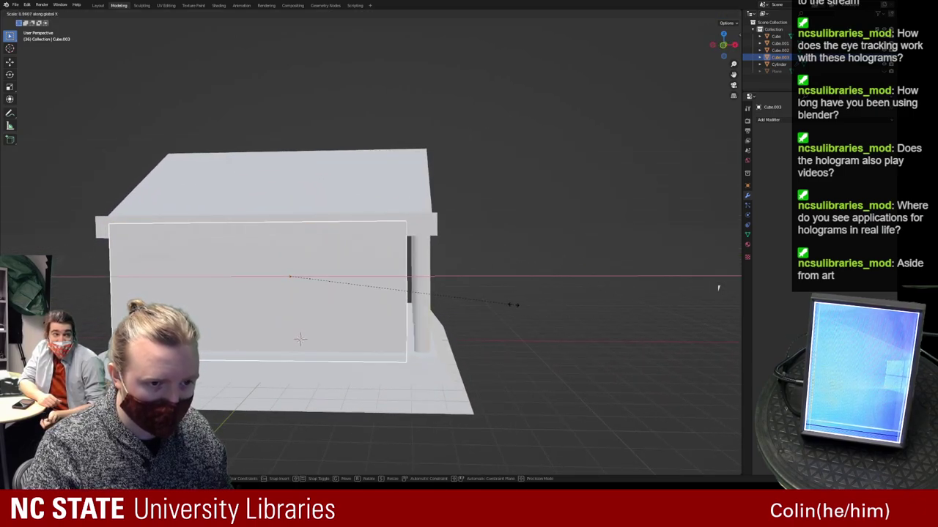
{"action": "left_click", "coordinate": [502, 303]}
{"action": "key", "text": "g"}
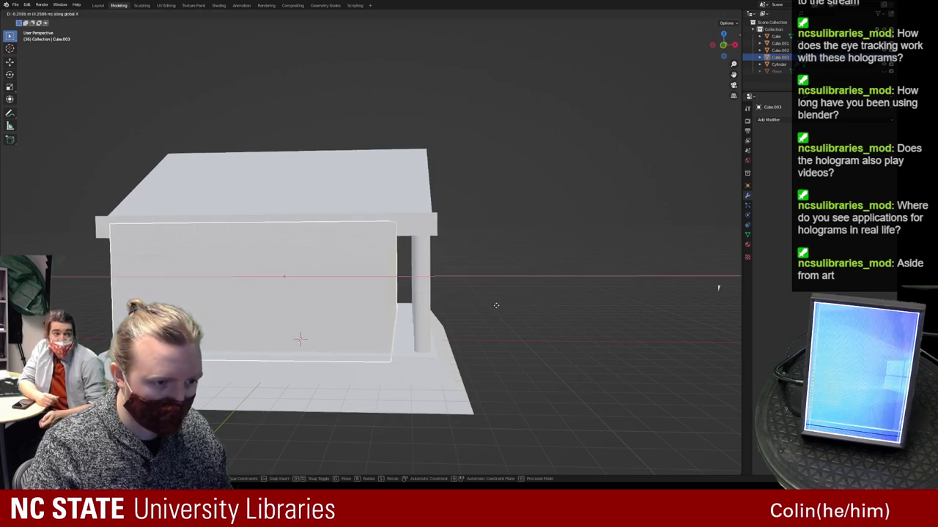
{"action": "left_click", "coordinate": [497, 308]}
{"action": "middle_click_drag", "start_coordinate": [498, 309], "coordinate": [402, 337]}
{"action": "left_click", "coordinate": [563, 319]}
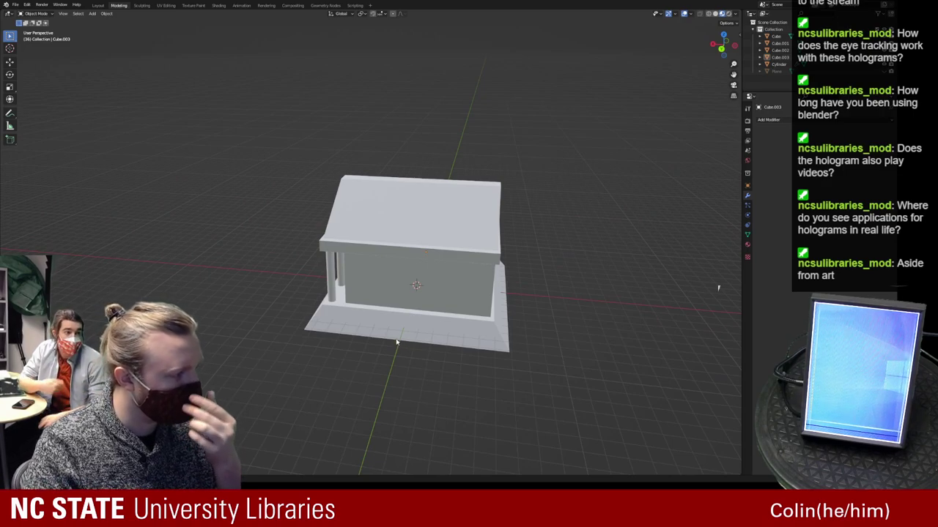
Select the wall block and lift it out above the temple roof
{"action": "left_click", "coordinate": [408, 327]}
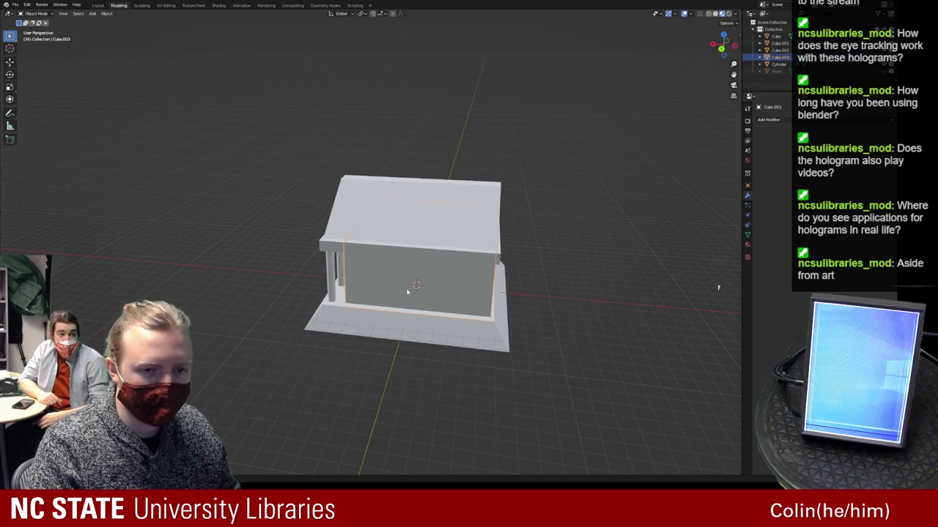
{"action": "key", "text": "KP_3"}
{"action": "mouse_move", "coordinate": [408, 343]}
{"action": "middle_mouse_down"}
{"action": "mouse_move", "coordinate": [437, 324]}
{"action": "mouse_move", "coordinate": [408, 335]}
{"action": "mouse_move", "coordinate": [408, 345]}
{"action": "middle_mouse_up"}
{"action": "key", "text": "g"}
{"action": "left_click", "coordinate": [383, 209]}
{"action": "middle_click_drag", "start_coordinate": [383, 210], "coordinate": [433, 329]}
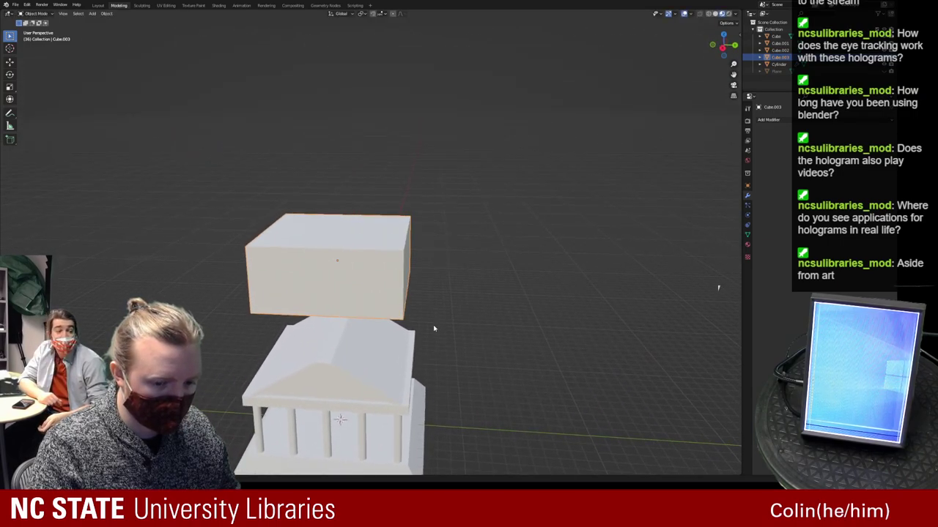
Duplicate the wall block in place, shrink the copy slightly, and stretch it by about 1.3 along Z
{"action": "scroll", "coordinate": [466, 342], "scroll_direction": "up", "scroll_amount": 1}
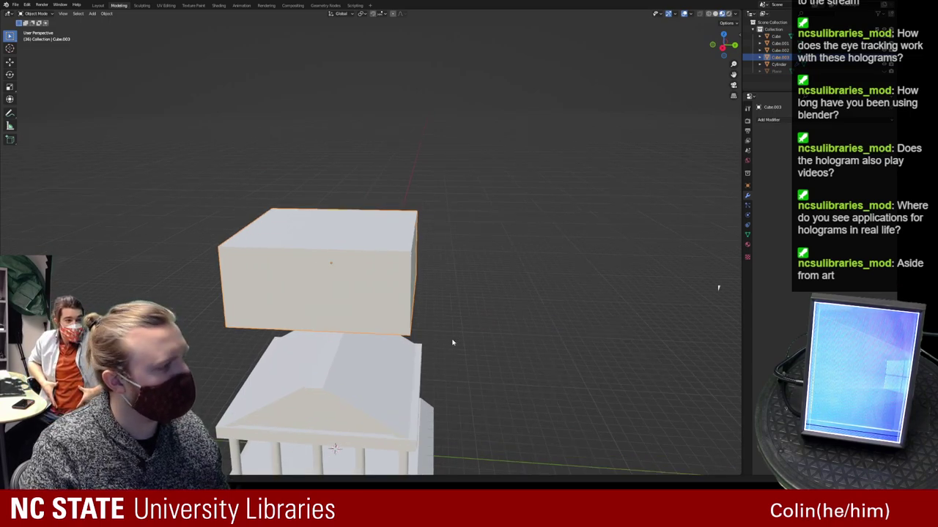
{"action": "middle_click_drag", "start_coordinate": [380, 296], "coordinate": [431, 306]}
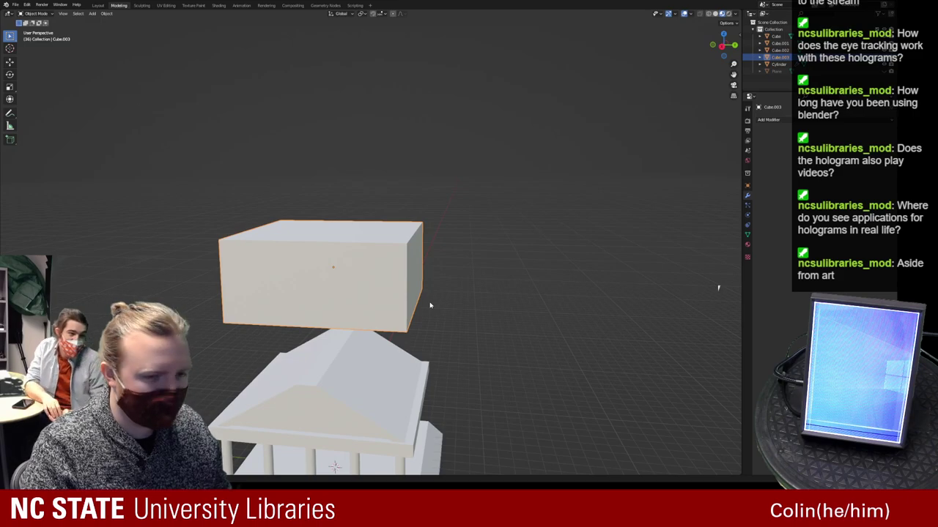
{"action": "key", "text": "shift+d"}
{"action": "key", "text": "z"}
{"action": "right_click", "coordinate": [498, 307]}
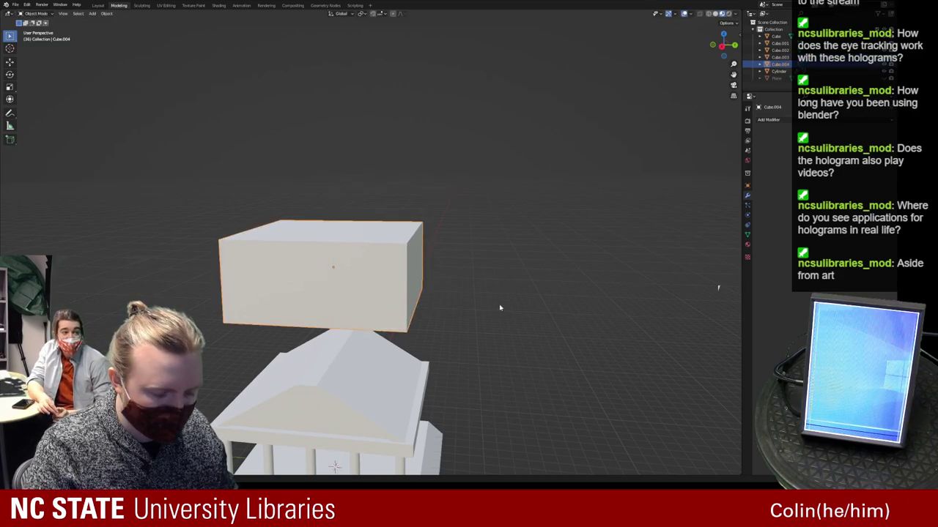
{"action": "key", "text": "s"}
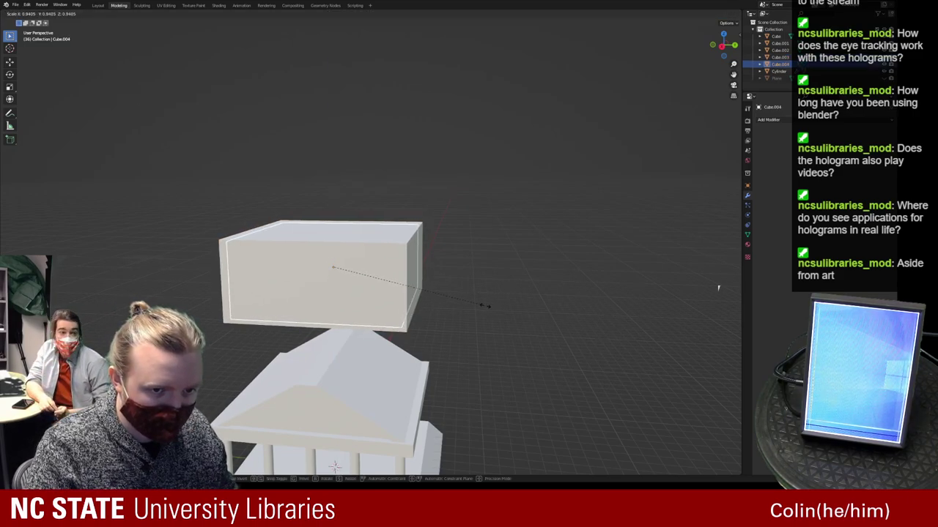
{"action": "key", "text": "z"}
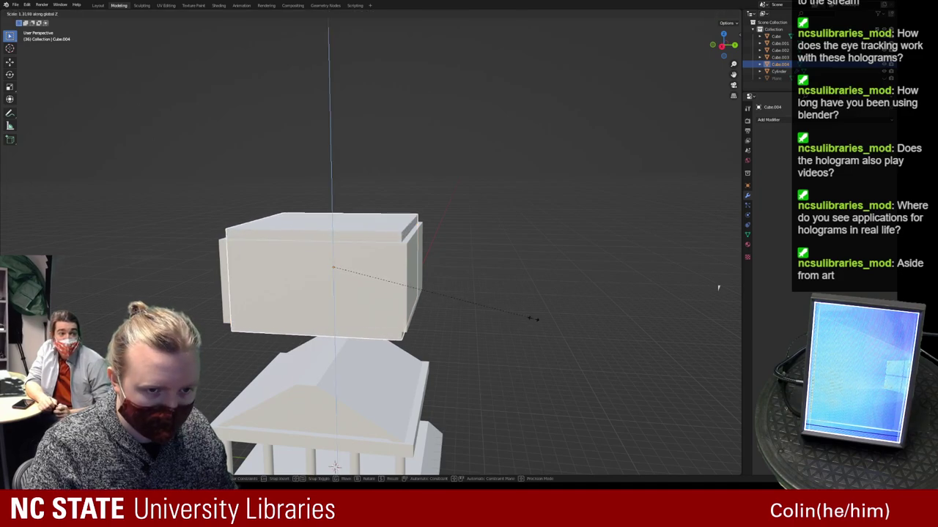
{"action": "left_click", "coordinate": [533, 318]}
Add a Boolean modifier to the outer wall block, undoing the Bevel modifier picked by mistake
{"action": "left_click", "coordinate": [379, 281]}
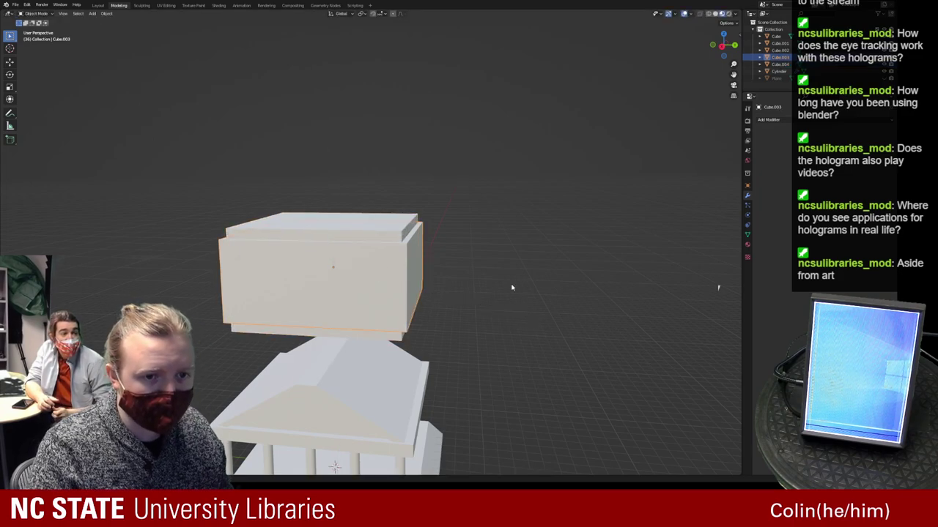
{"action": "left_click", "coordinate": [765, 121]}
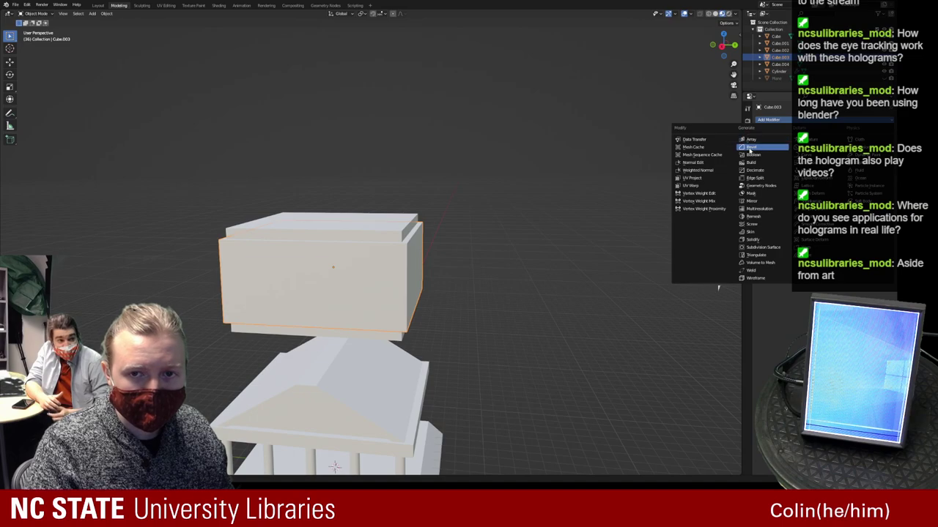
{"action": "left_click", "coordinate": [749, 150]}
{"action": "key", "text": "ctrl+z"}
{"action": "left_click", "coordinate": [766, 120]}
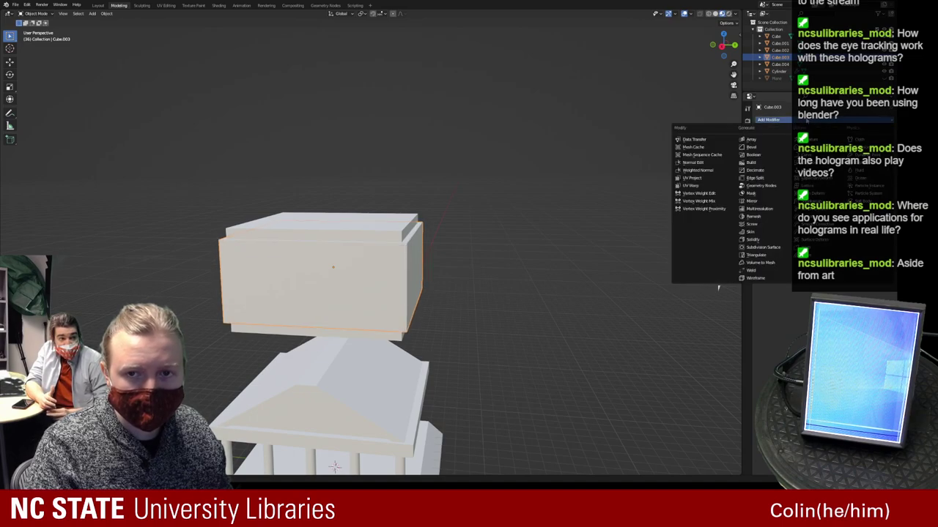
{"action": "left_click", "coordinate": [753, 156]}
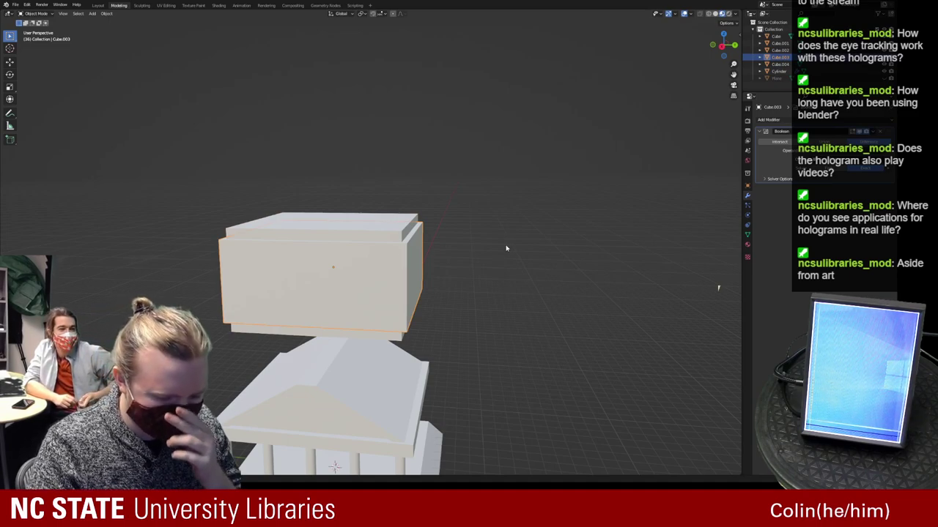
Reselect the outer wall block and apply its Boolean modifier
{"action": "middle_click_drag", "start_coordinate": [519, 219], "coordinate": [462, 220]}
{"action": "left_click", "coordinate": [372, 233]}
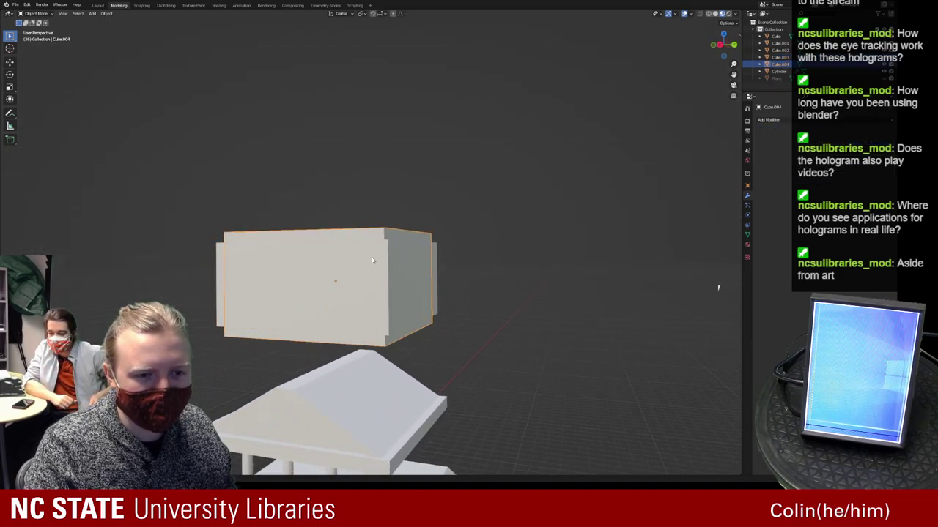
{"action": "left_click", "coordinate": [371, 258]}
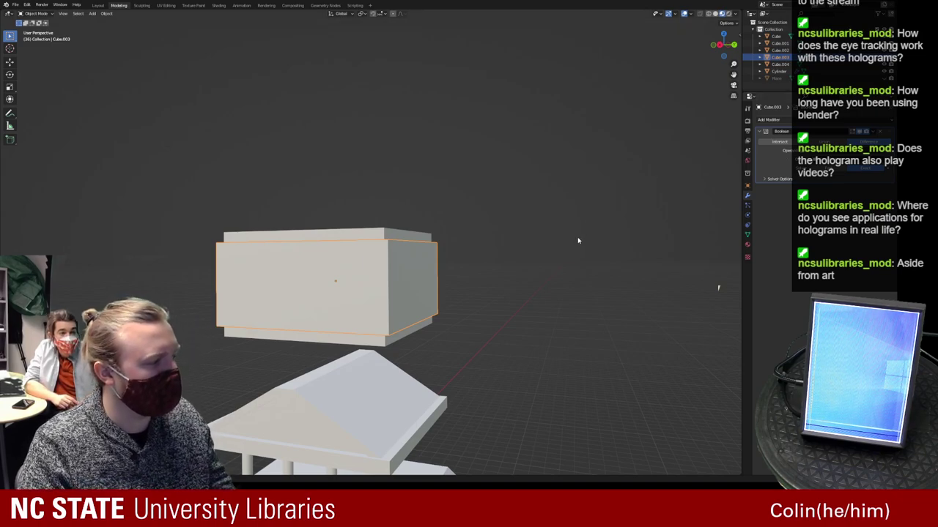
{"action": "middle_click_drag", "start_coordinate": [514, 241], "coordinate": [376, 215]}
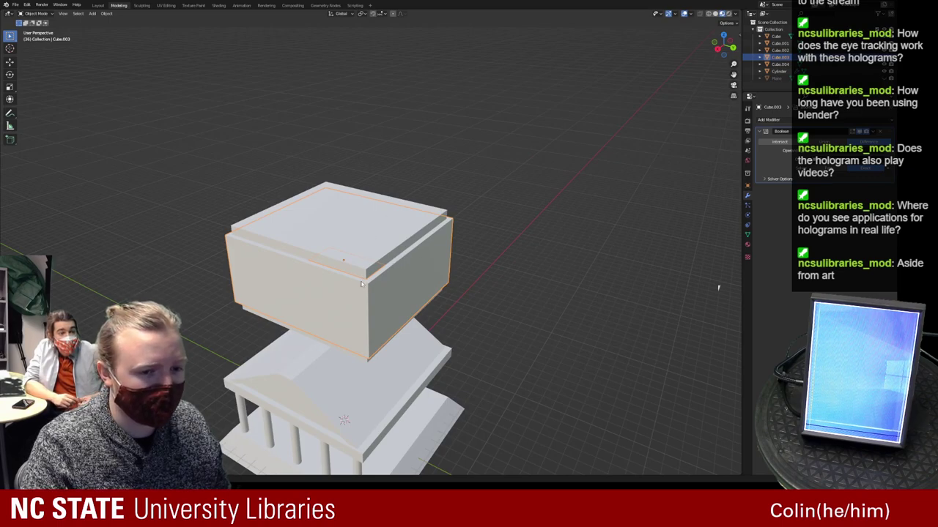
{"action": "key", "text": "ctrl+a"}
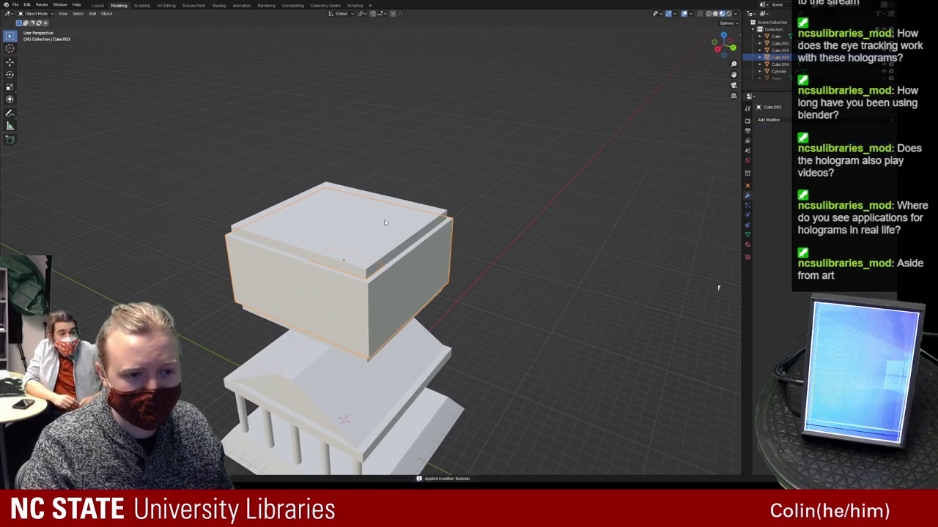
Try deleting the outer and inner wall blocks in turn to check the hollowed shell, undoing each deletion
{"action": "key", "text": "x"}
{"action": "left_click", "coordinate": [379, 213]}
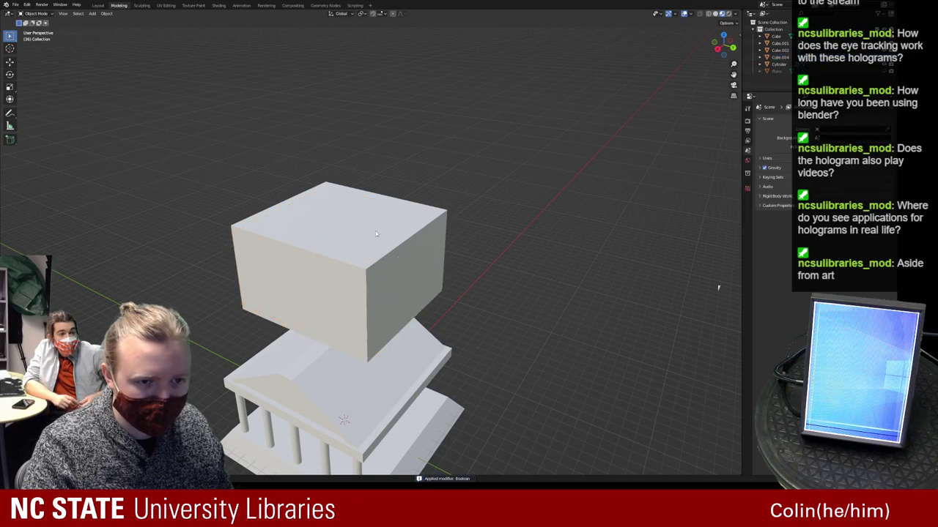
{"action": "key", "text": "ctrl+z"}
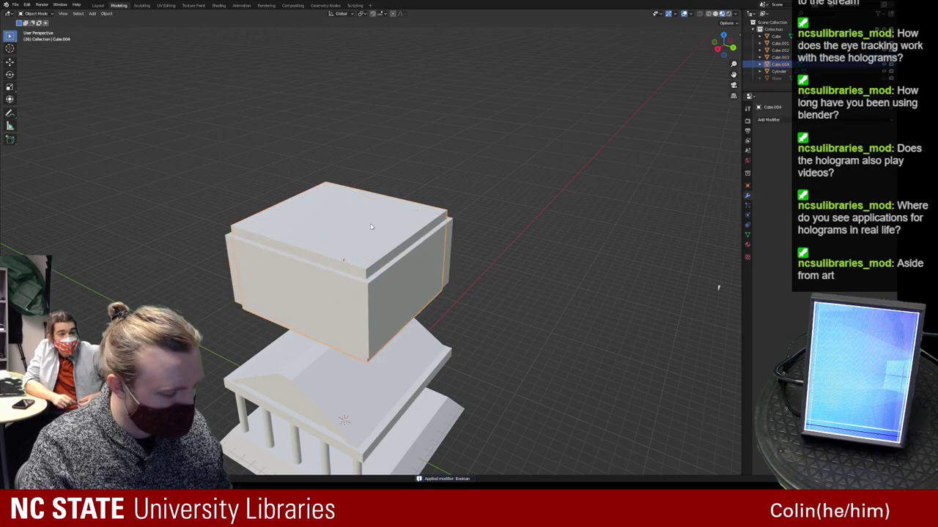
{"action": "key", "text": "Delete"}
{"action": "middle_click_drag", "start_coordinate": [371, 227], "coordinate": [433, 230]}
{"action": "key", "text": "ctrl+z"}
{"action": "middle_click_drag", "start_coordinate": [454, 179], "coordinate": [409, 163]}
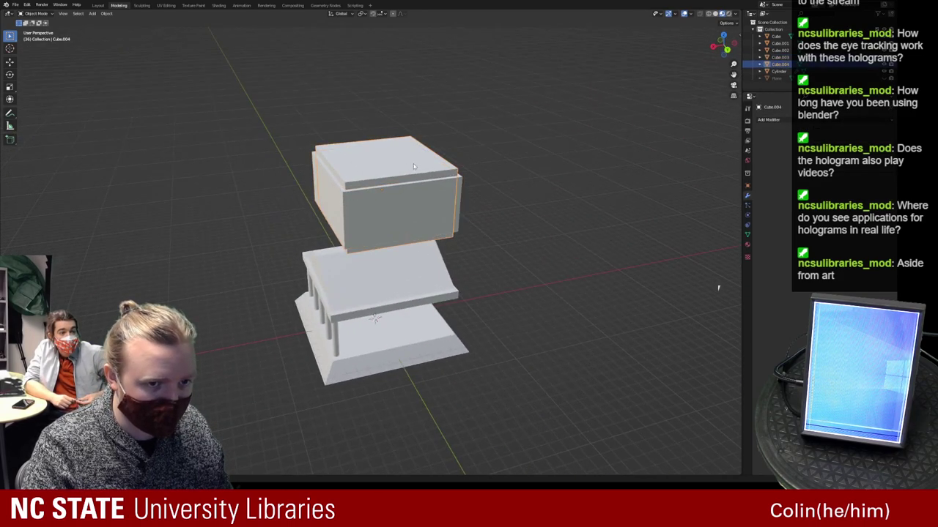
Shrink the inner block along Z and to about 0.21 along Y, and lower it to the wall's base as a door cutter
{"action": "key", "text": "s"}
{"action": "key", "text": "z"}
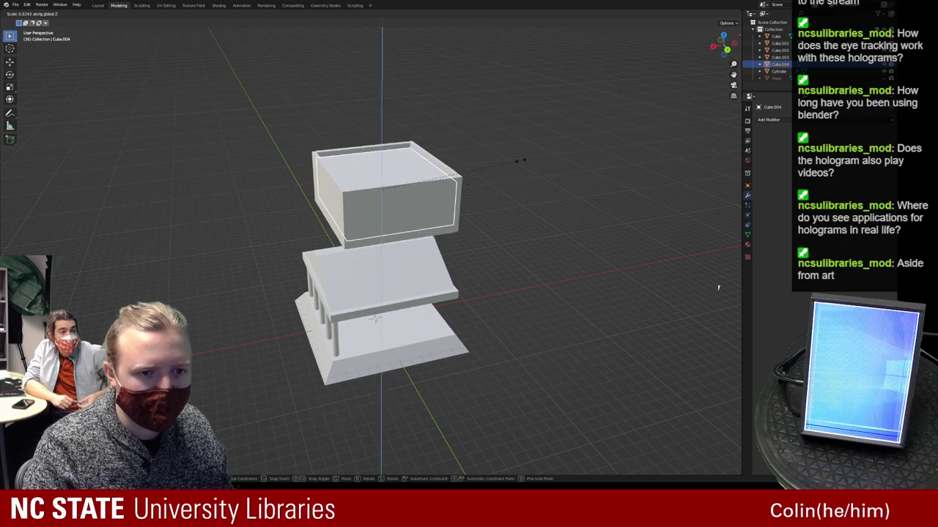
{"action": "left_click", "coordinate": [451, 178]}
{"action": "middle_click_drag", "start_coordinate": [450, 177], "coordinate": [518, 168]}
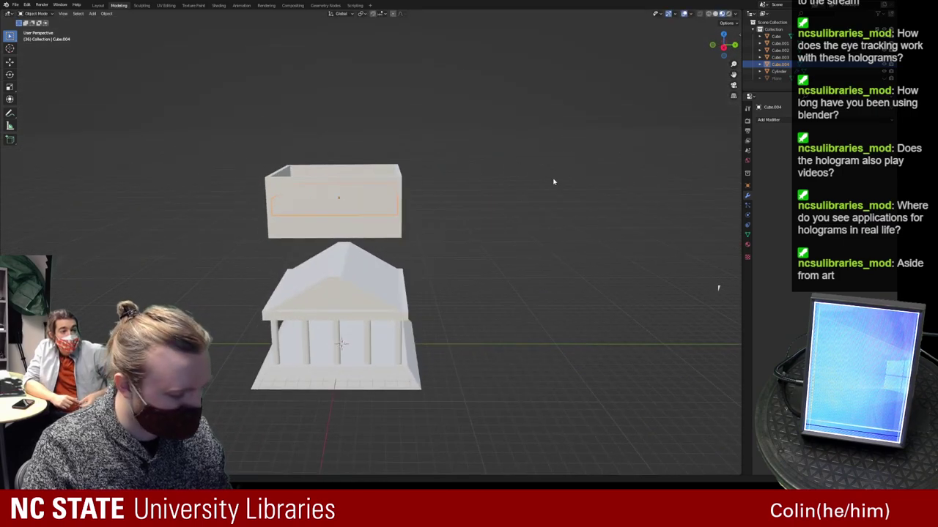
{"action": "key", "text": "s"}
{"action": "key", "text": "y"}
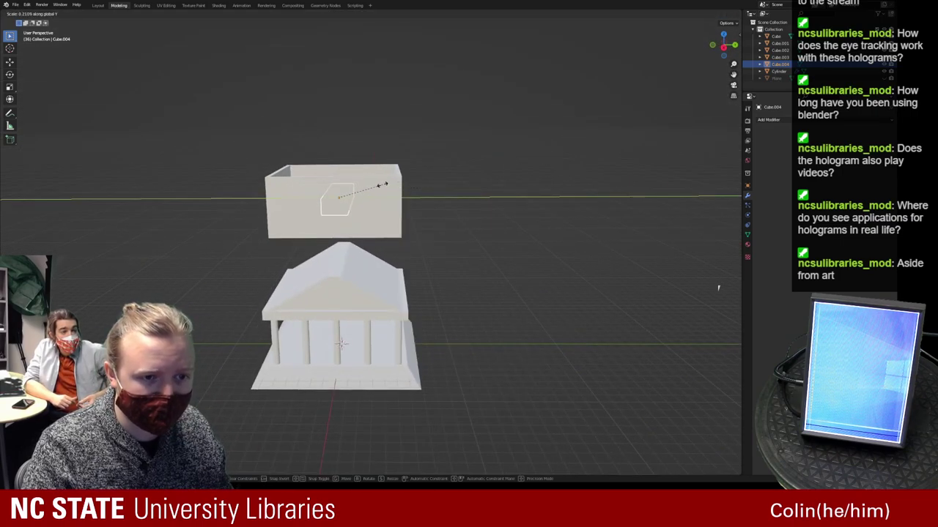
{"action": "key", "text": "z"}
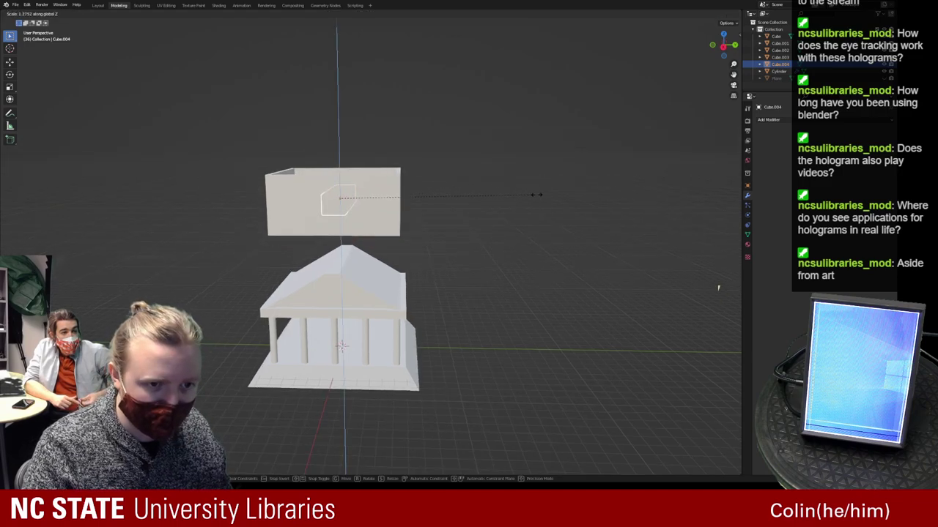
{"action": "left_click", "coordinate": [611, 209]}
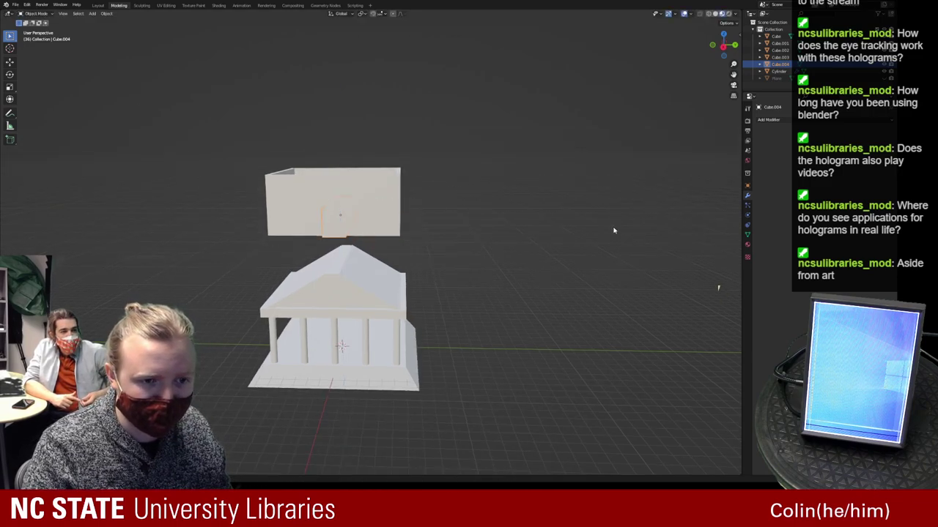
Move the door block along X so that it protrudes through the front wall
{"action": "middle_click_drag", "start_coordinate": [614, 231], "coordinate": [550, 211]}
{"action": "key", "text": "g"}
{"action": "key", "text": "y"}
{"action": "right_click", "coordinate": [522, 212]}
{"action": "key", "text": "g"}
{"action": "key", "text": "x"}
{"action": "left_click", "coordinate": [504, 206]}
Enlarge the door block slightly and adjust its Z position so that it extends below the wall's lower edge
{"action": "middle_click_drag", "start_coordinate": [469, 212], "coordinate": [514, 202]}
{"action": "key", "text": "g"}
{"action": "key", "text": "z"}
{"action": "left_click", "coordinate": [531, 197]}
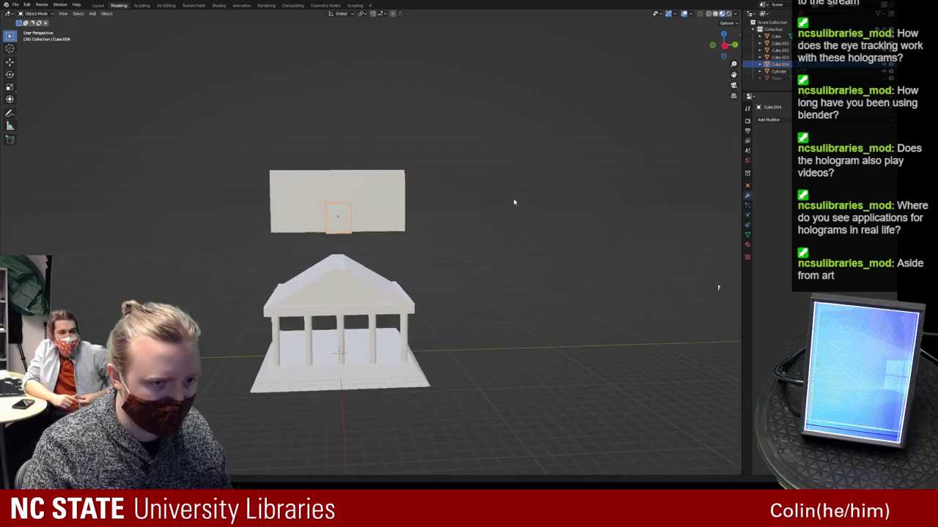
{"action": "key", "text": "g"}
{"action": "key", "text": "z"}
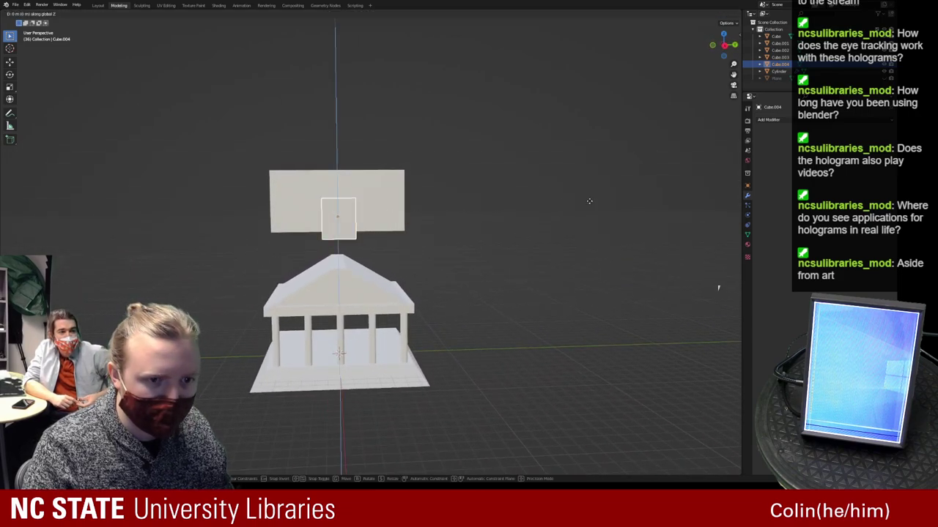
{"action": "left_click", "coordinate": [584, 153]}
{"action": "middle_click_drag", "start_coordinate": [584, 153], "coordinate": [582, 198]}
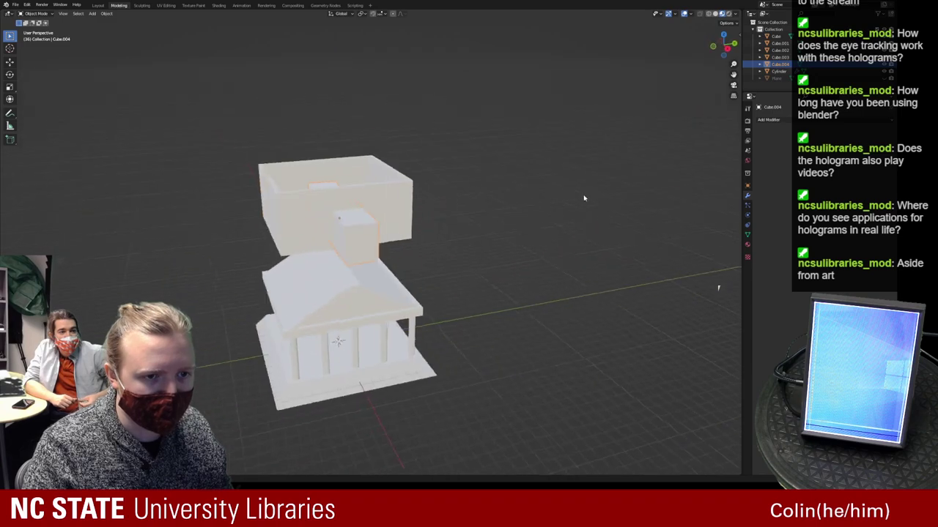
Select the hollow wall and add a Boolean modifier that uses the door block as its cutting object
{"action": "scroll", "coordinate": [498, 176], "scroll_direction": "up", "scroll_amount": 3}
{"action": "left_click", "coordinate": [426, 154]}
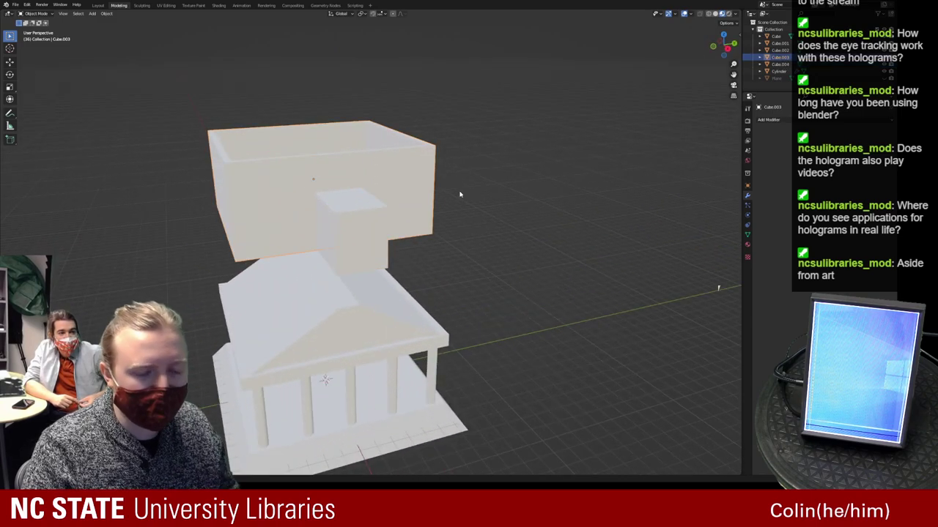
{"action": "left_click", "coordinate": [338, 214]}
{"action": "key", "text": "ctrl+z"}
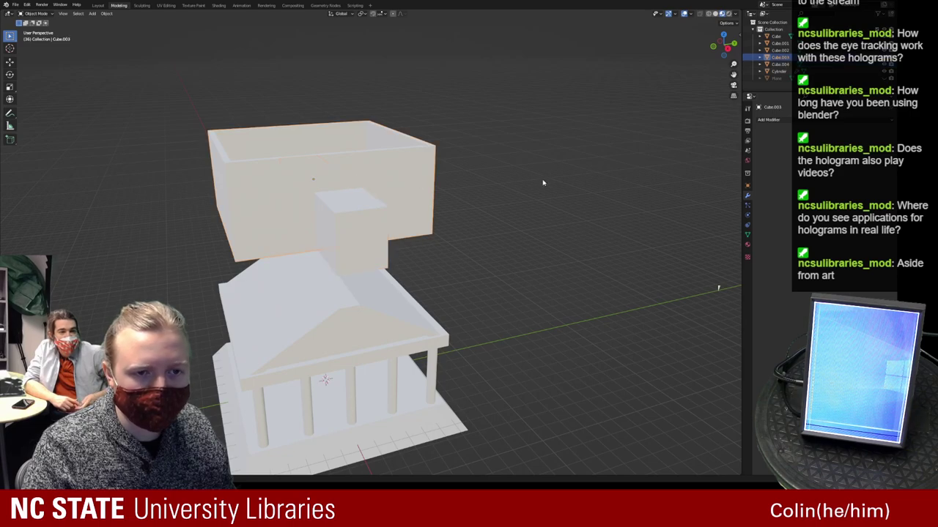
{"action": "left_click", "coordinate": [766, 119]}
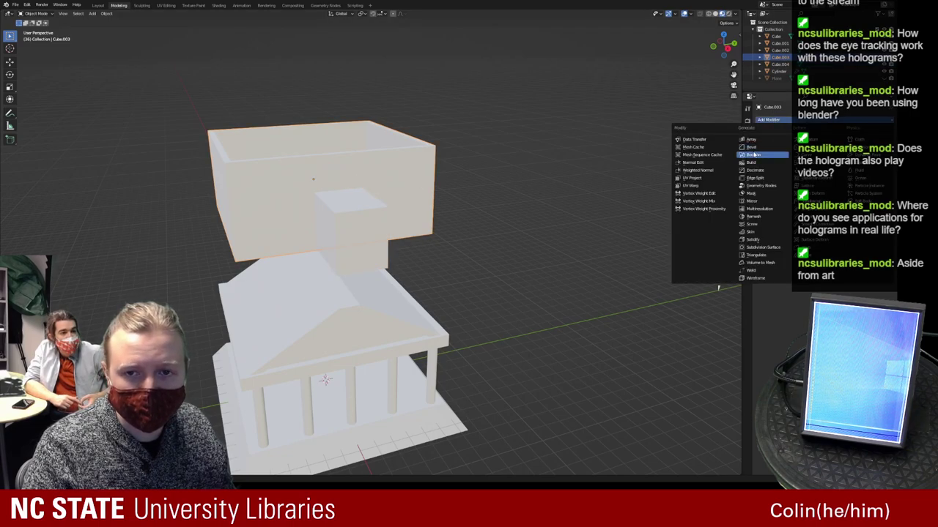
{"action": "left_click", "coordinate": [784, 156]}
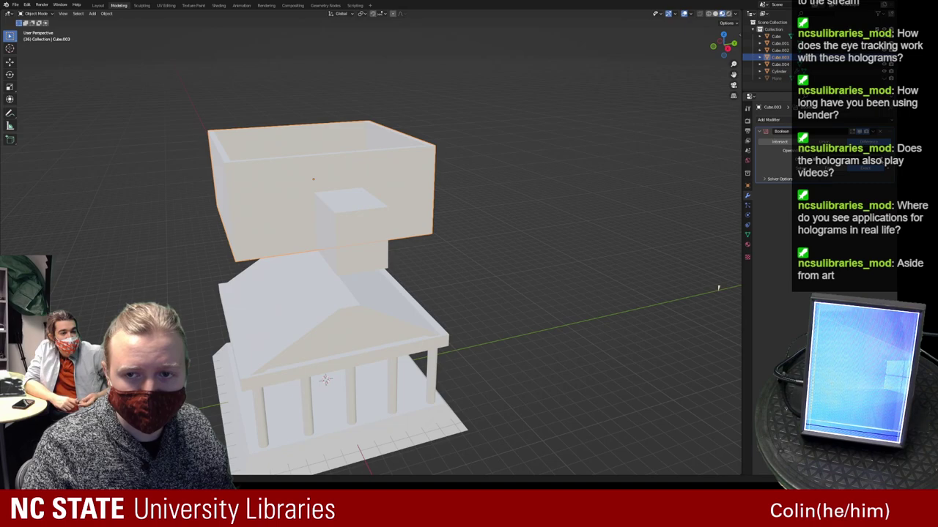
{"action": "left_click", "coordinate": [372, 228]}
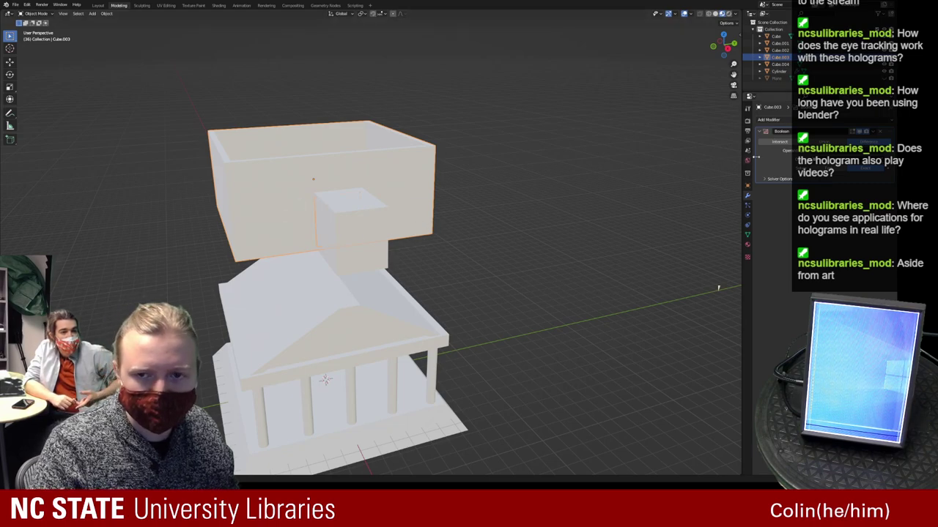
Apply the wall's Boolean modifier and try deleting the door block, undoing the deletion
{"action": "key", "text": "ctrl+a"}
{"action": "left_click", "coordinate": [335, 219]}
{"action": "key", "text": "x"}
{"action": "left_click", "coordinate": [335, 212]}
{"action": "middle_click_drag", "start_coordinate": [335, 212], "coordinate": [314, 190]}
{"action": "key", "text": "ctrl+z"}
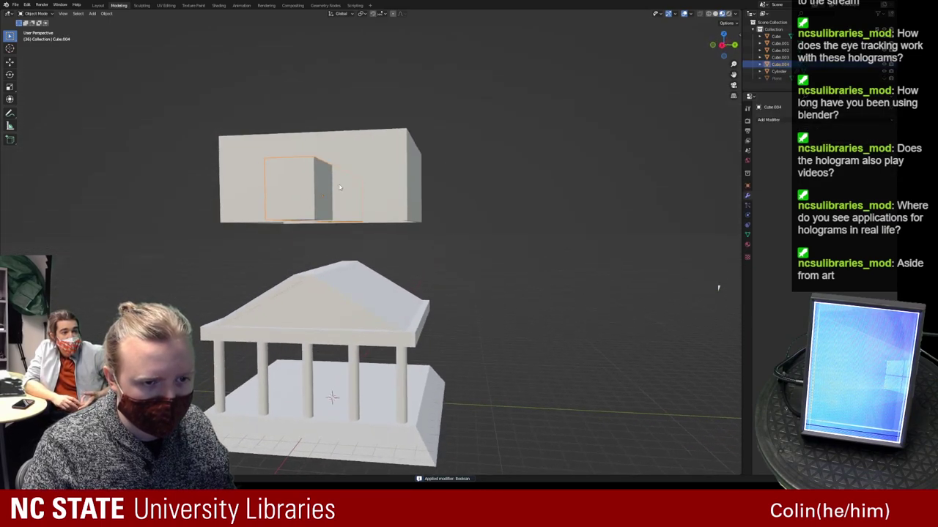
Try shifting the door block along Z, and undo back to before the Boolean modifier was applied
{"action": "key", "text": "g"}
{"action": "key", "text": "z"}
{"action": "left_click", "coordinate": [316, 207]}
{"action": "left_click", "coordinate": [372, 171]}
{"action": "middle_click_drag", "start_coordinate": [372, 172], "coordinate": [377, 183]}
{"action": "key", "text": "ctrl+z"}
{"action": "key", "text": "ctrl+z"}
{"action": "key", "text": "ctrl+z"}
{"action": "key", "text": "ctrl+z"}
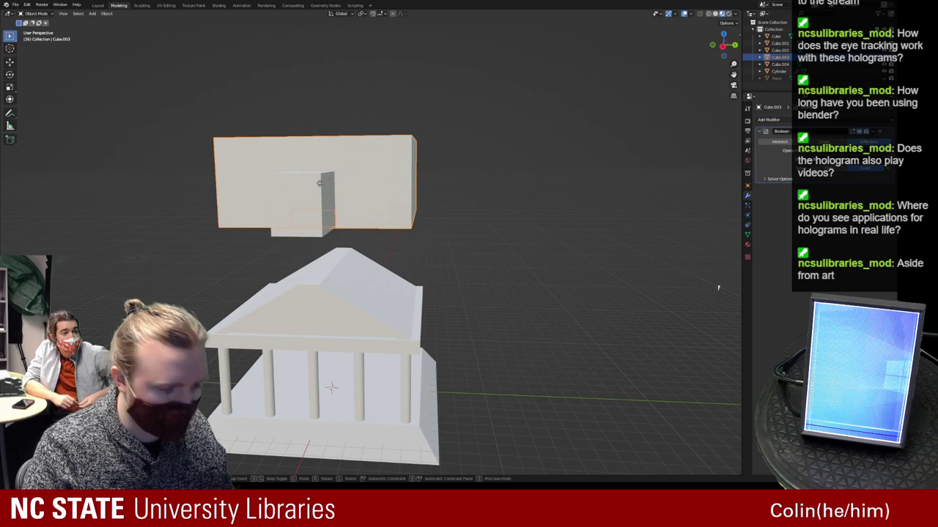
Raise the hollow wall by about 0.11 m along Z relative to the door block
{"action": "key", "text": "g"}
{"action": "key", "text": "z"}
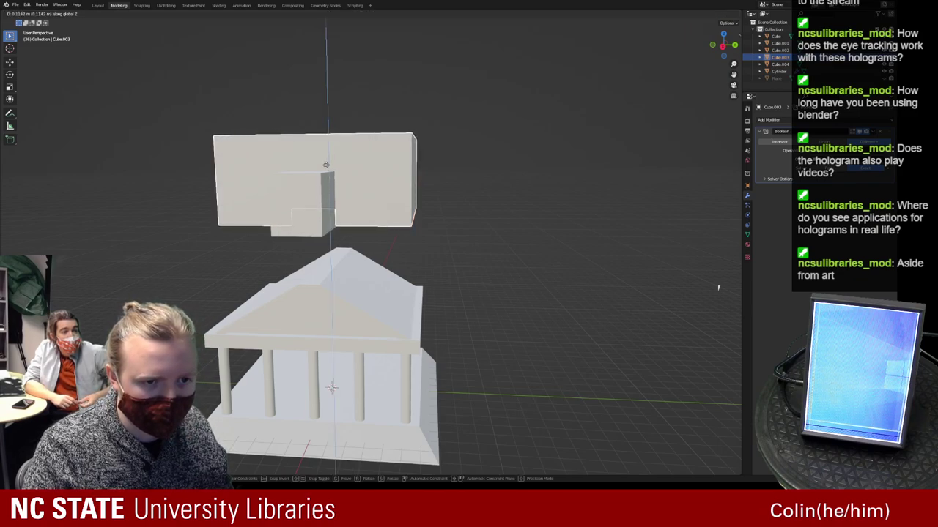
{"action": "left_click", "coordinate": [326, 164]}
{"action": "middle_click_drag", "start_coordinate": [326, 164], "coordinate": [483, 176]}
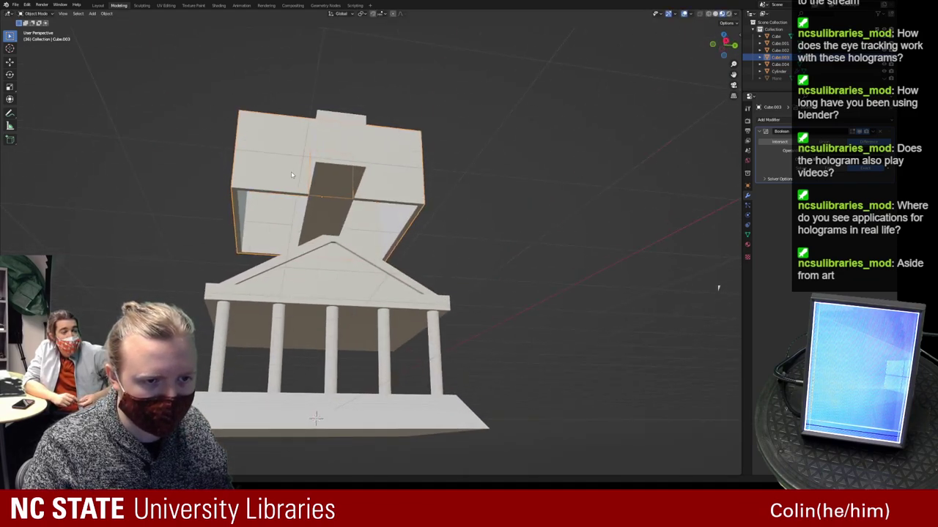
Check the door cut from below, reselect the hollow wall and apply its Boolean modifier
{"action": "left_click", "coordinate": [318, 167]}
{"action": "middle_click_drag", "start_coordinate": [389, 190], "coordinate": [362, 116]}
{"action": "scroll", "coordinate": [350, 211], "scroll_direction": "up", "scroll_amount": 4}
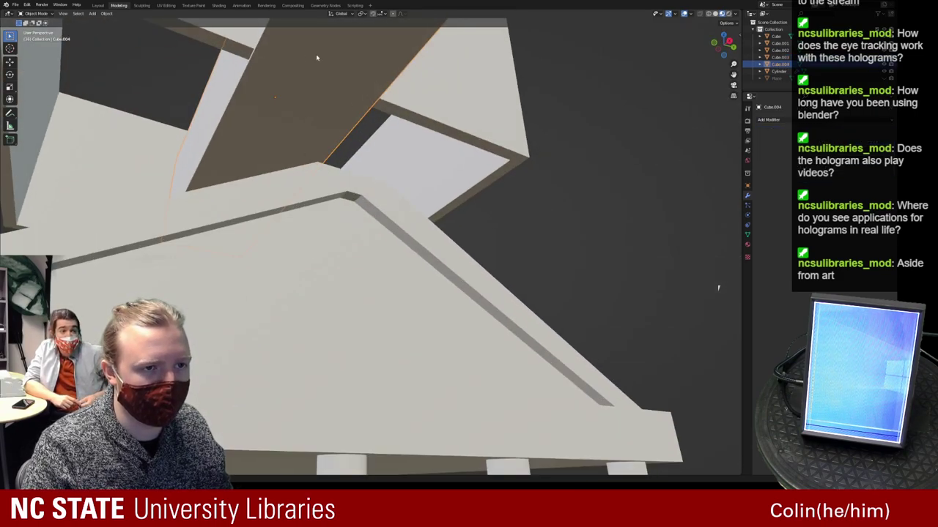
{"action": "scroll", "coordinate": [318, 59], "scroll_direction": "down", "scroll_amount": 4}
{"action": "middle_click_drag", "start_coordinate": [318, 58], "coordinate": [332, 195]}
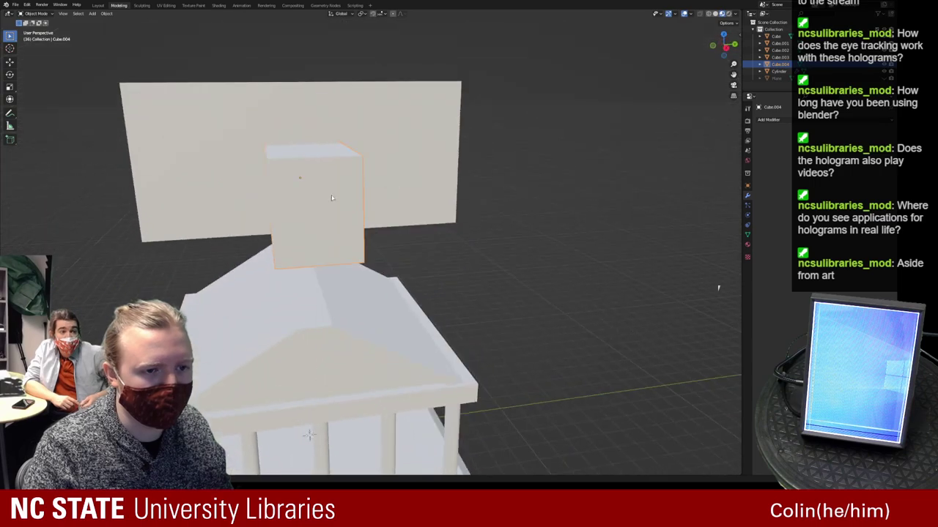
{"action": "left_click", "coordinate": [411, 145]}
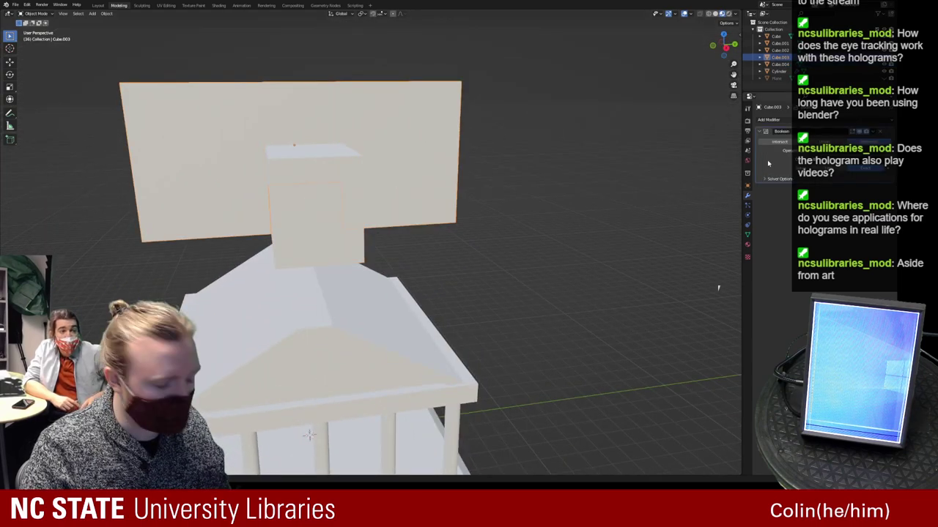
{"action": "key", "text": "ctrl+a"}
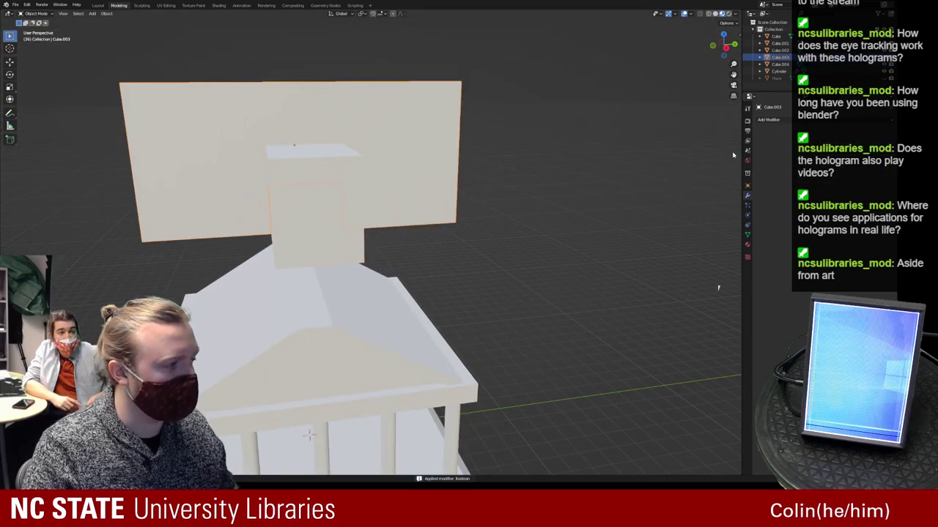
Select the door block running through the hollow wall and delete it
{"action": "middle_click_drag", "start_coordinate": [457, 174], "coordinate": [344, 160]}
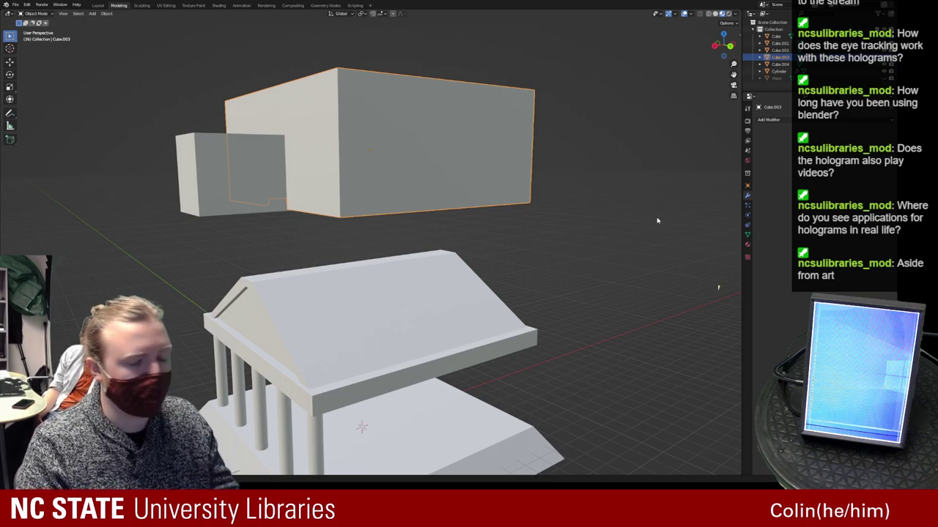
{"action": "middle_click_drag", "start_coordinate": [687, 192], "coordinate": [425, 206]}
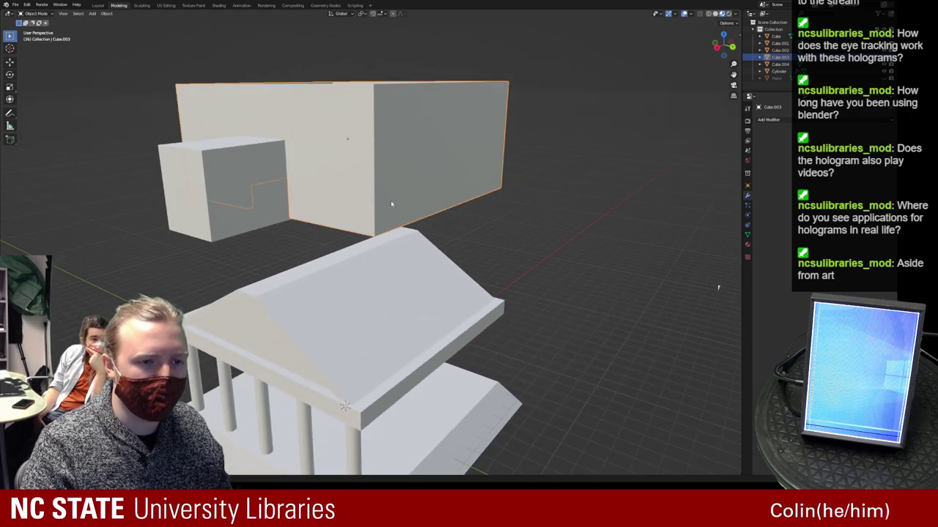
{"action": "middle_click_drag", "start_coordinate": [218, 156], "coordinate": [402, 46]}
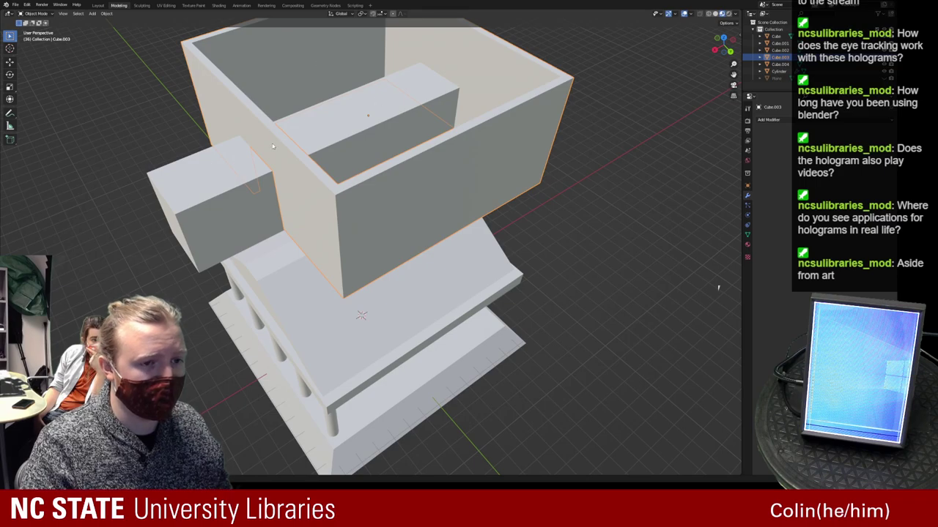
{"action": "left_click", "coordinate": [232, 181], "text": "shift"}
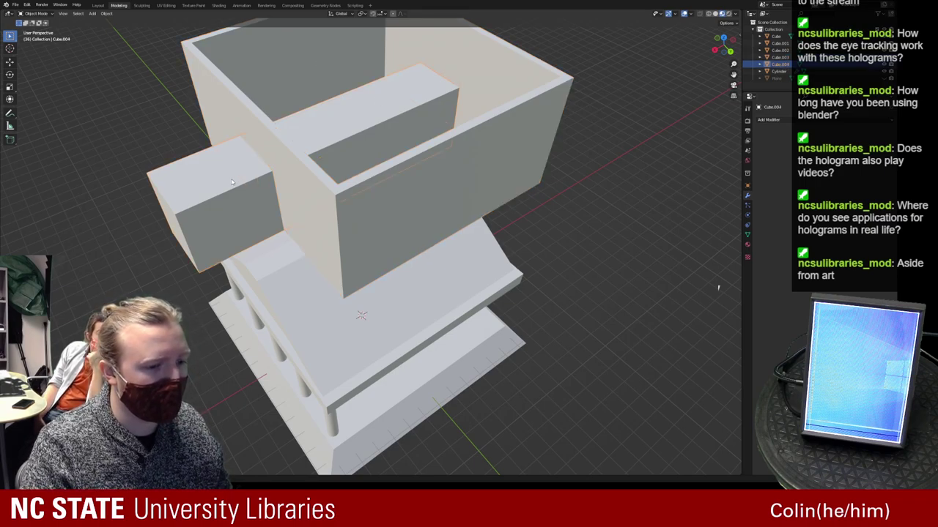
{"action": "left_click", "coordinate": [232, 185]}
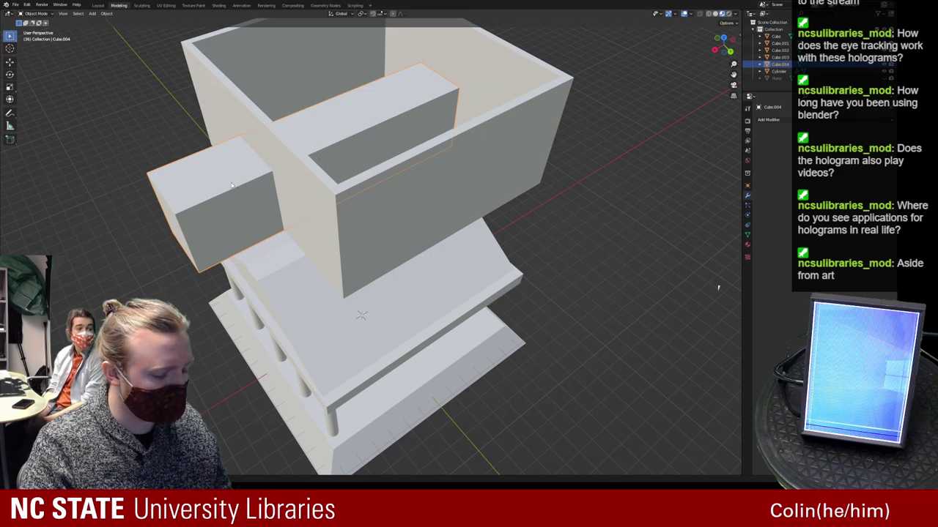
{"action": "key", "text": "x"}
{"action": "left_click", "coordinate": [231, 186]}
Select the hollow wall and lower it along Z until it sits on the temple base beneath the roof
{"action": "middle_click_drag", "start_coordinate": [272, 192], "coordinate": [354, 160]}
{"action": "scroll", "coordinate": [342, 176], "scroll_direction": "down", "scroll_amount": 2}
{"action": "left_click", "coordinate": [355, 120]}
{"action": "middle_click_drag", "start_coordinate": [429, 208], "coordinate": [433, 184]}
{"action": "key", "text": "g"}
{"action": "key", "text": "z"}
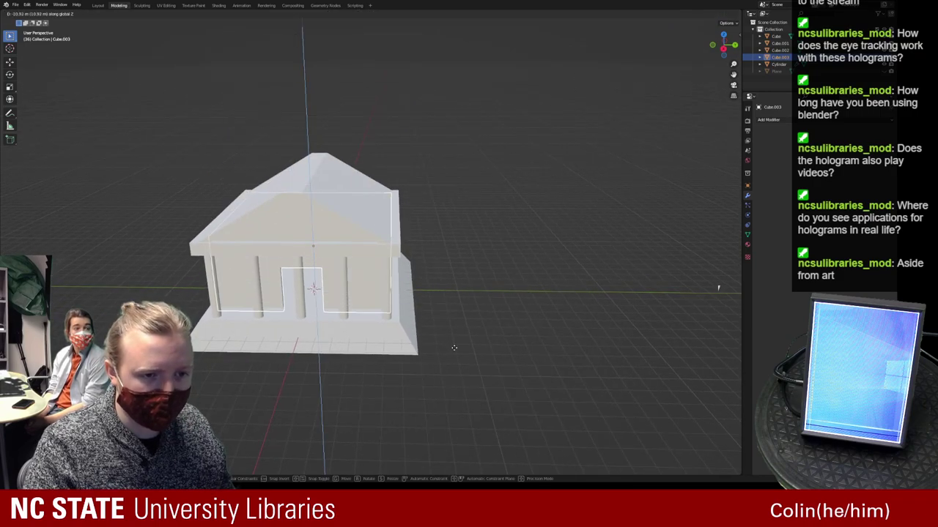
{"action": "left_click", "coordinate": [454, 351]}
Examine the chamber walls, the doorway and the gap behind the front columns from several angles
{"action": "middle_click_drag", "start_coordinate": [454, 351], "coordinate": [476, 326]}
{"action": "scroll", "coordinate": [550, 279], "scroll_direction": "up", "scroll_amount": 3}
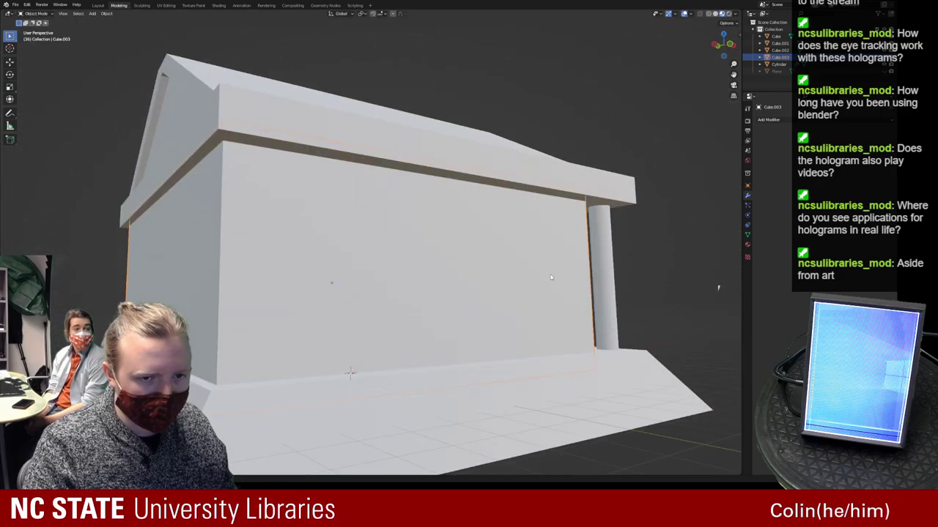
{"action": "middle_click_drag", "start_coordinate": [550, 279], "coordinate": [437, 282]}
{"action": "scroll", "coordinate": [437, 283], "scroll_direction": "down", "scroll_amount": 2}
{"action": "left_click", "coordinate": [438, 283]}
{"action": "middle_click_drag", "start_coordinate": [498, 282], "coordinate": [438, 258]}
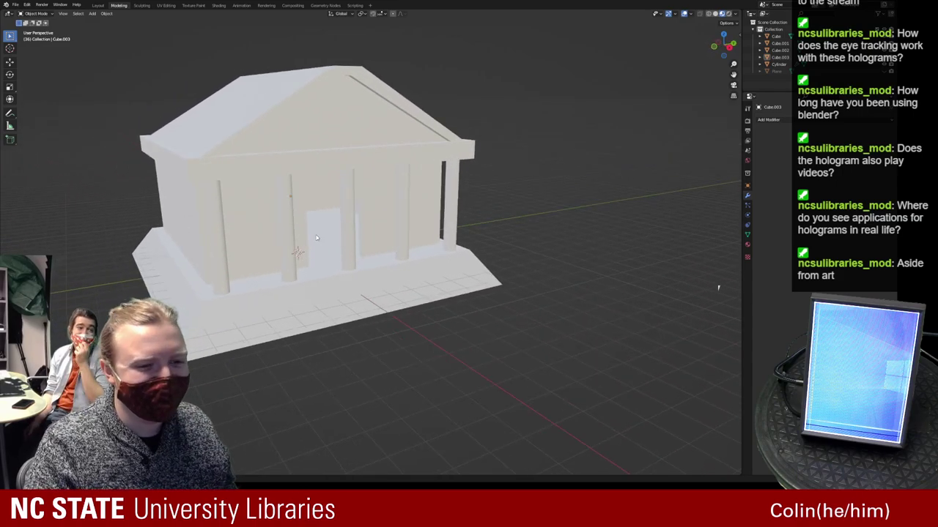
{"action": "scroll", "coordinate": [320, 236], "scroll_direction": "up", "scroll_amount": 4}
{"action": "mouse_move", "coordinate": [320, 236]}
{"action": "middle_mouse_down"}
{"action": "mouse_move", "coordinate": [344, 207]}
{"action": "mouse_move", "coordinate": [317, 227]}
{"action": "middle_mouse_up"}
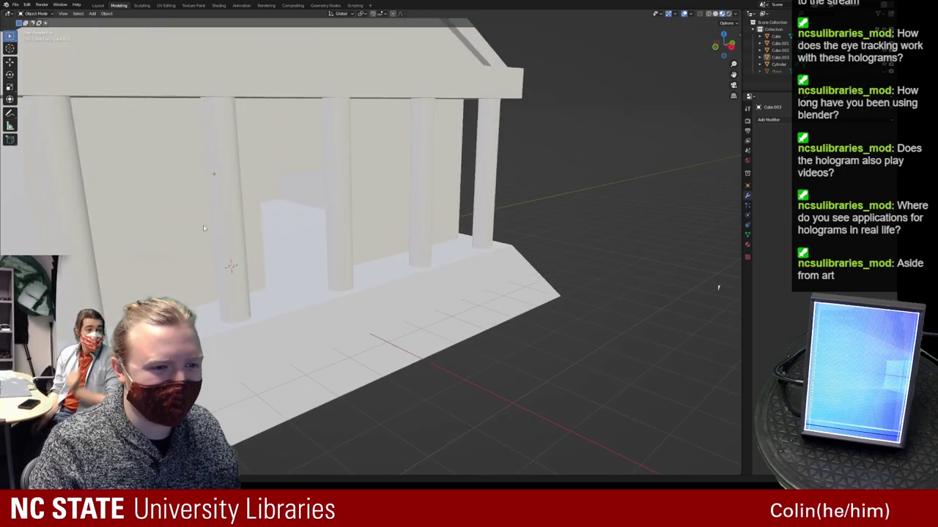
{"action": "scroll", "coordinate": [85, 211], "scroll_direction": "down", "scroll_amount": 3}
Select the front row of columns and raise its Array modifier's count to 8
{"action": "left_click", "coordinate": [79, 210]}
{"action": "middle_click_drag", "start_coordinate": [79, 210], "coordinate": [275, 220]}
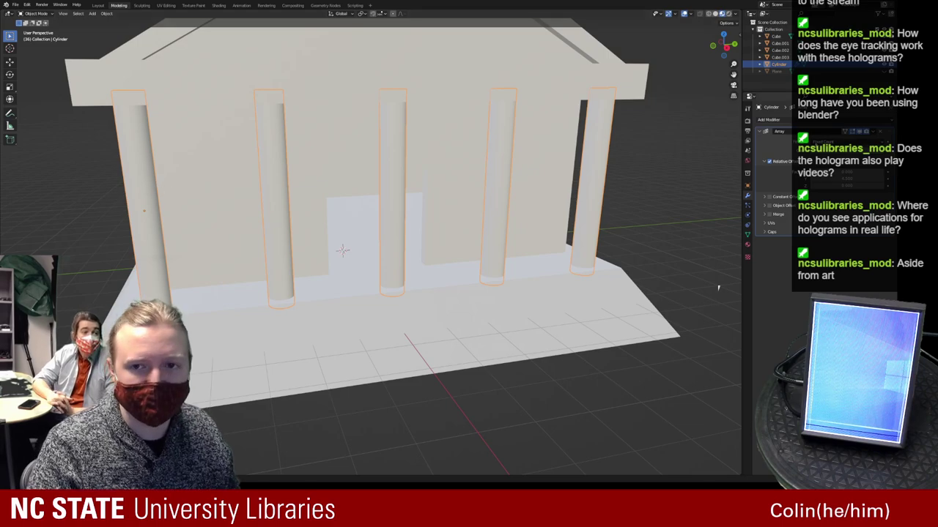
{"action": "left_click", "coordinate": [882, 151]}
{"action": "left_click", "coordinate": [881, 151]}
{"action": "middle_click_drag", "start_coordinate": [534, 178], "coordinate": [586, 172]}
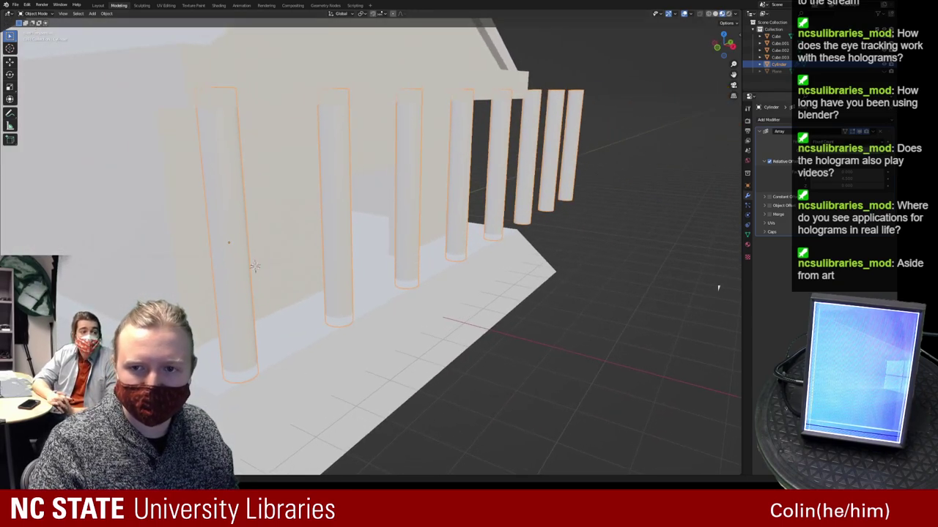
Test much higher Array counts on the front columns and return the row to five columns
{"action": "left_click", "coordinate": [882, 151]}
{"action": "left_click", "coordinate": [882, 151]}
{"action": "left_click", "coordinate": [882, 151]}
{"action": "left_click", "coordinate": [882, 151]}
{"action": "left_click", "coordinate": [882, 151]}
{"action": "left_click", "coordinate": [882, 151]}
{"action": "left_click", "coordinate": [881, 151]}
{"action": "left_click_drag", "start_coordinate": [898, 150], "coordinate": [912, 151]}
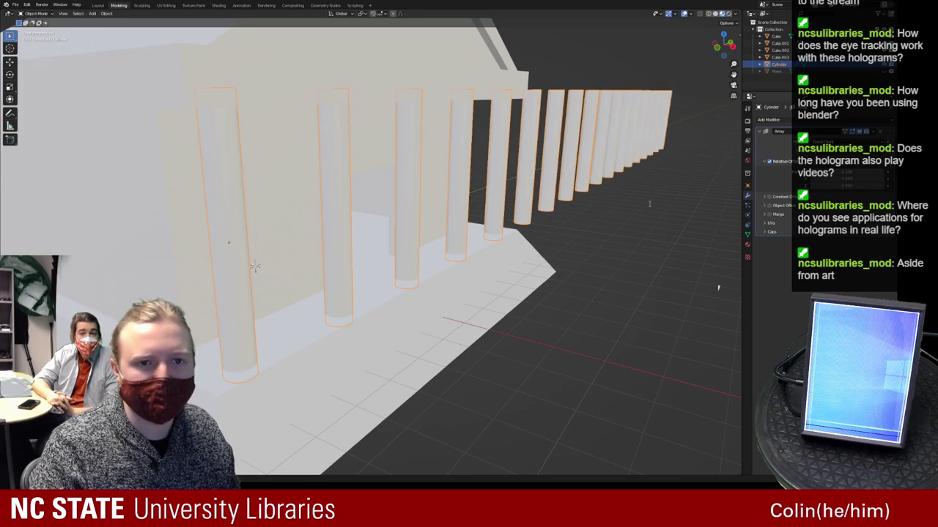
{"action": "key", "text": "Return"}
{"action": "middle_click_drag", "start_coordinate": [666, 208], "coordinate": [567, 197]}
{"action": "scroll", "coordinate": [586, 191], "scroll_direction": "down", "scroll_amount": 2}
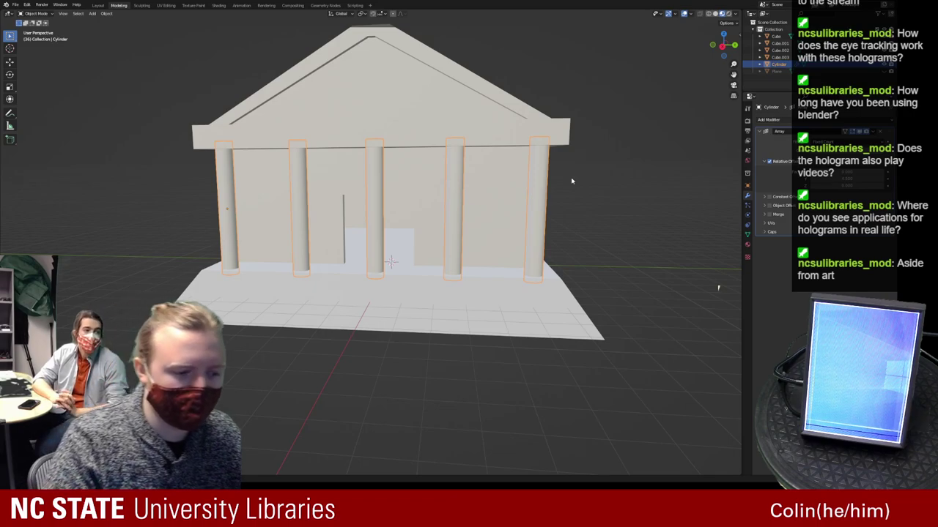
{"action": "middle_click_drag", "start_coordinate": [487, 229], "coordinate": [267, 212]}
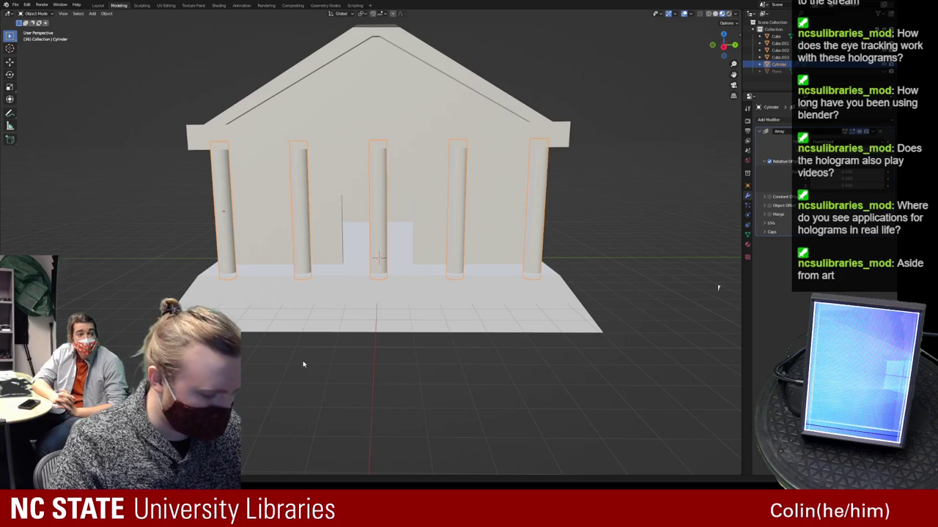
Add a sphere-shaped empty and move it along Y to the end column of the front row
{"action": "key", "text": "shift+a"}
{"action": "mouse_move", "coordinate": [269, 412]}
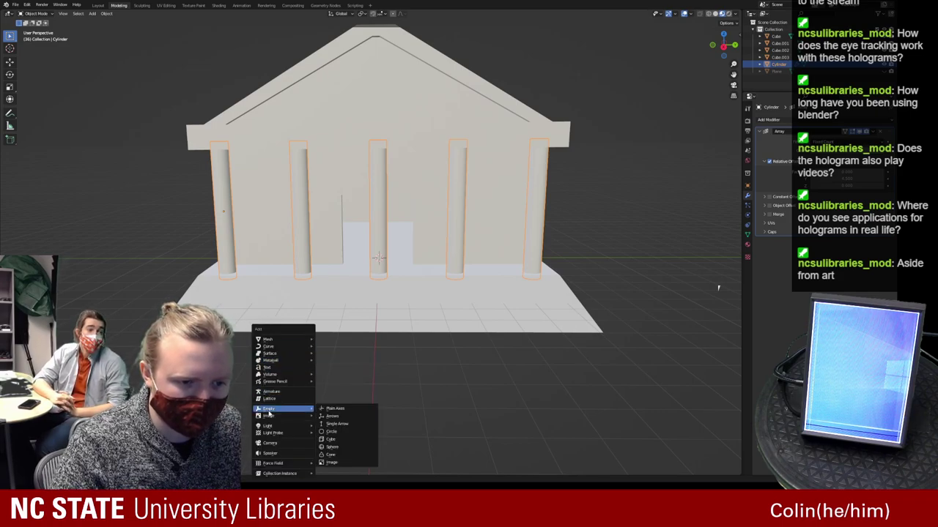
{"action": "left_click", "coordinate": [329, 447]}
{"action": "middle_click_drag", "start_coordinate": [459, 314], "coordinate": [395, 344]}
{"action": "key", "text": "g"}
{"action": "key", "text": "x"}
{"action": "key", "text": "y"}
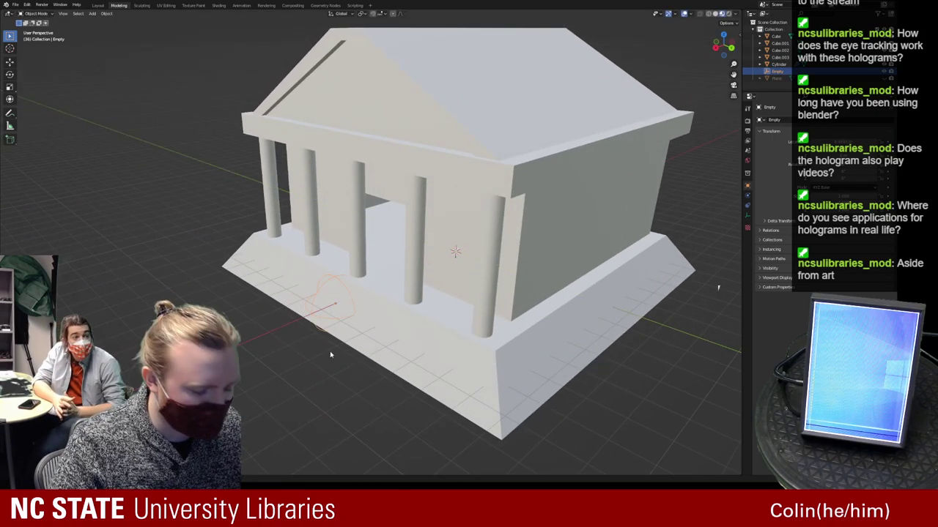
{"action": "left_click", "coordinate": [277, 297]}
Raise the sphere empty along Z and shift it along Y to meet the end column
{"action": "key", "text": "g"}
{"action": "key", "text": "z"}
{"action": "left_click", "coordinate": [311, 258]}
{"action": "middle_click_drag", "start_coordinate": [312, 257], "coordinate": [362, 258]}
{"action": "scroll", "coordinate": [351, 258], "scroll_direction": "up", "scroll_amount": 3}
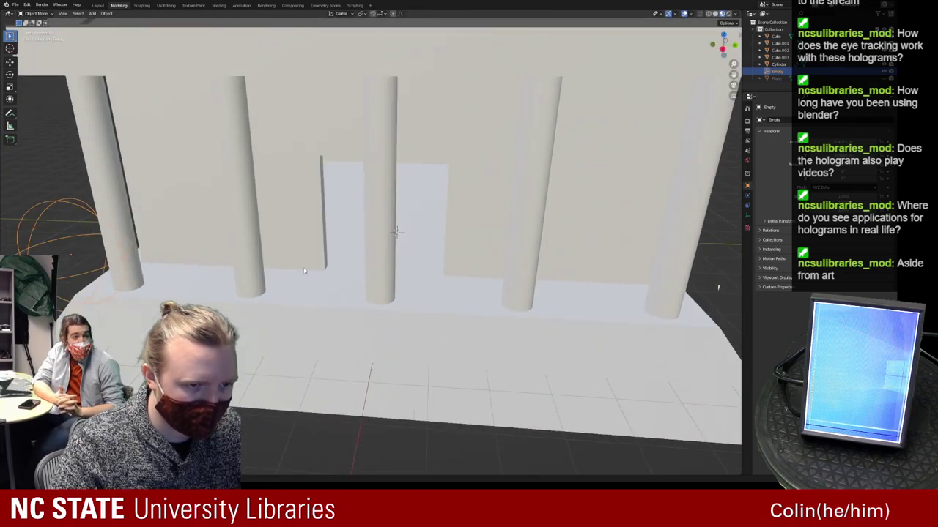
{"action": "middle_click_drag", "start_coordinate": [274, 264], "coordinate": [343, 263], "text": "shift"}
{"action": "key", "text": "g"}
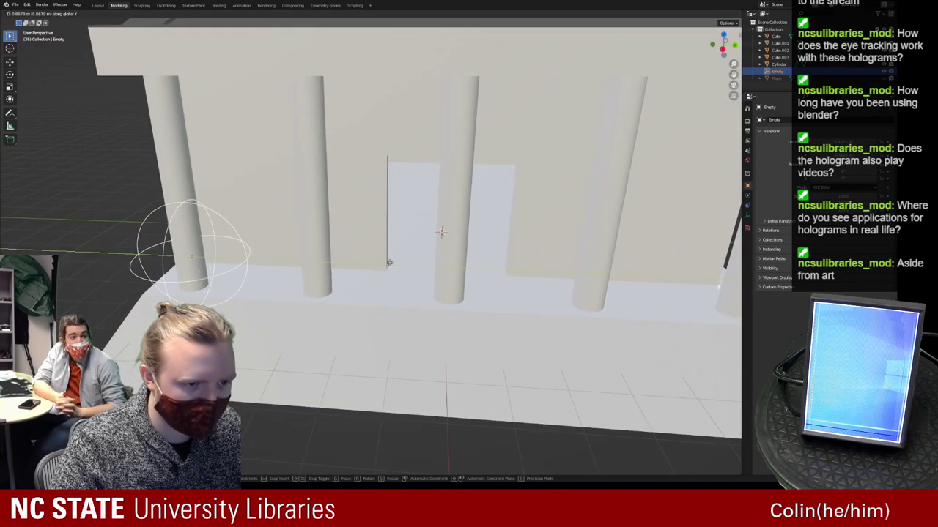
{"action": "left_click", "coordinate": [378, 261]}
Nudge the sphere empty along X and Y until it lines up with the end column's axis
{"action": "key", "text": "g"}
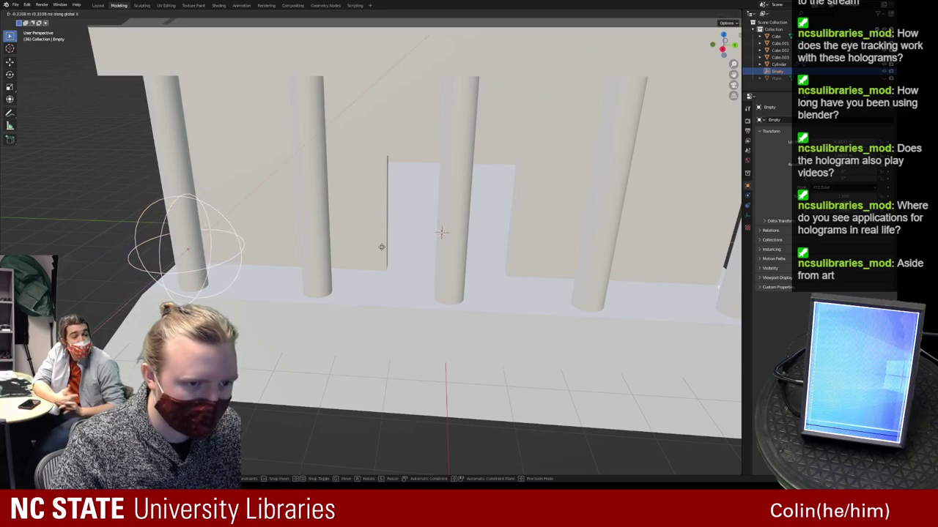
{"action": "key", "text": "g"}
{"action": "key", "text": "y"}
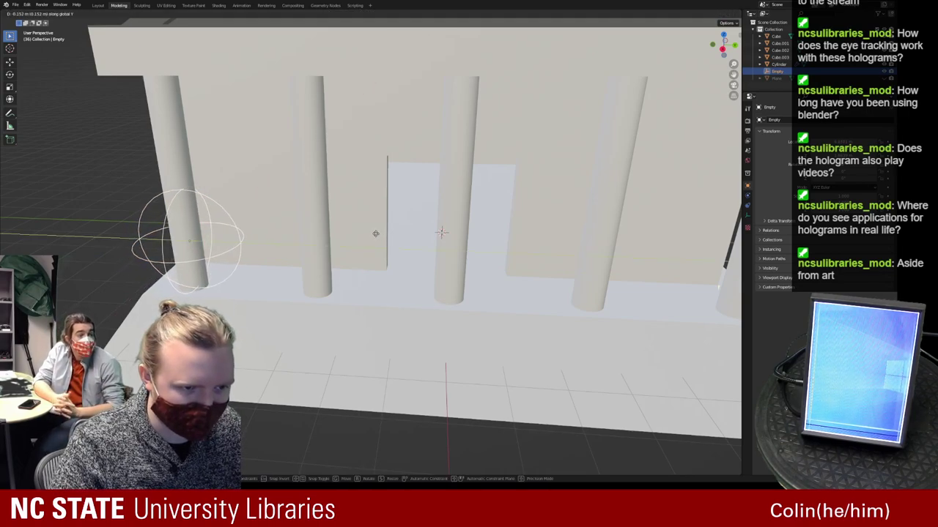
{"action": "left_click", "coordinate": [366, 227]}
{"action": "middle_click_drag", "start_coordinate": [329, 244], "coordinate": [363, 260]}
{"action": "key", "text": "g"}
{"action": "key", "text": "y"}
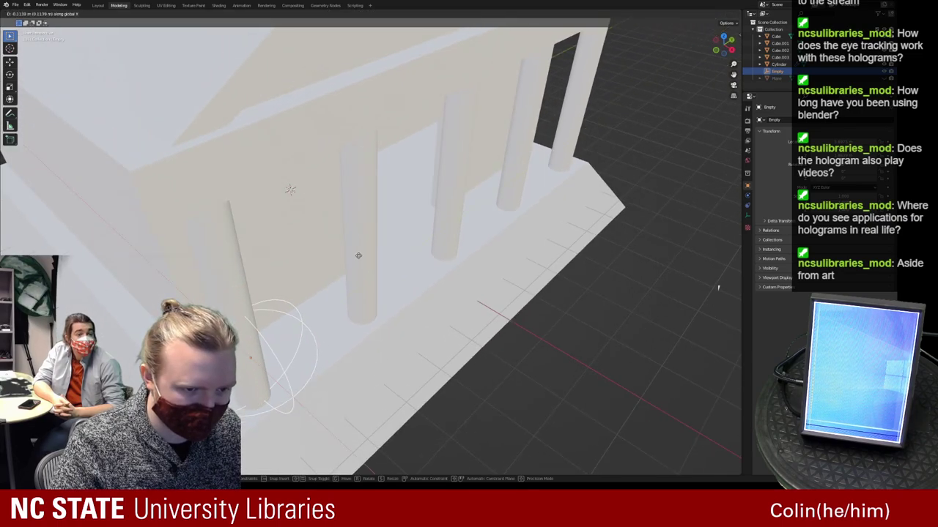
{"action": "left_click", "coordinate": [357, 256]}
Raise the sphere empty to about the end column's mid-height and fine-tune its position along Y
{"action": "middle_click_drag", "start_coordinate": [383, 281], "coordinate": [353, 260]}
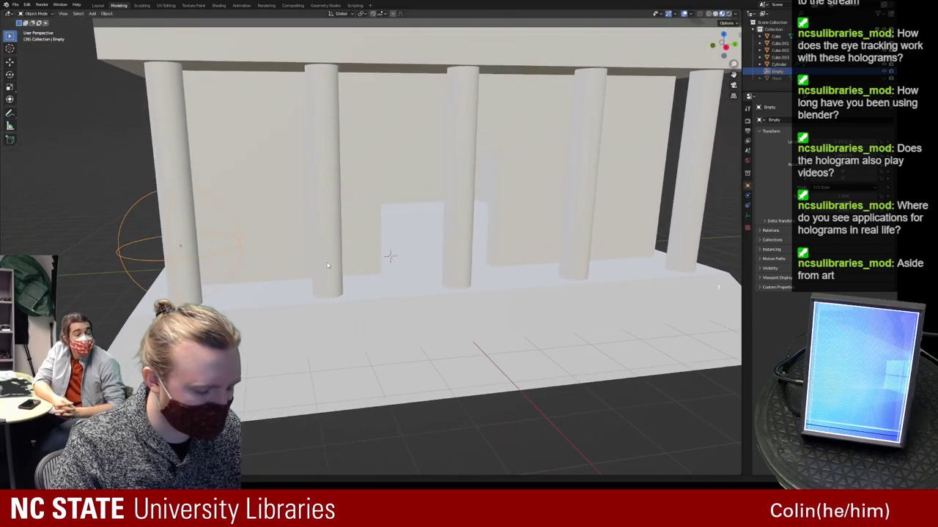
{"action": "key", "text": "g"}
{"action": "key", "text": "z"}
{"action": "left_click", "coordinate": [306, 211]}
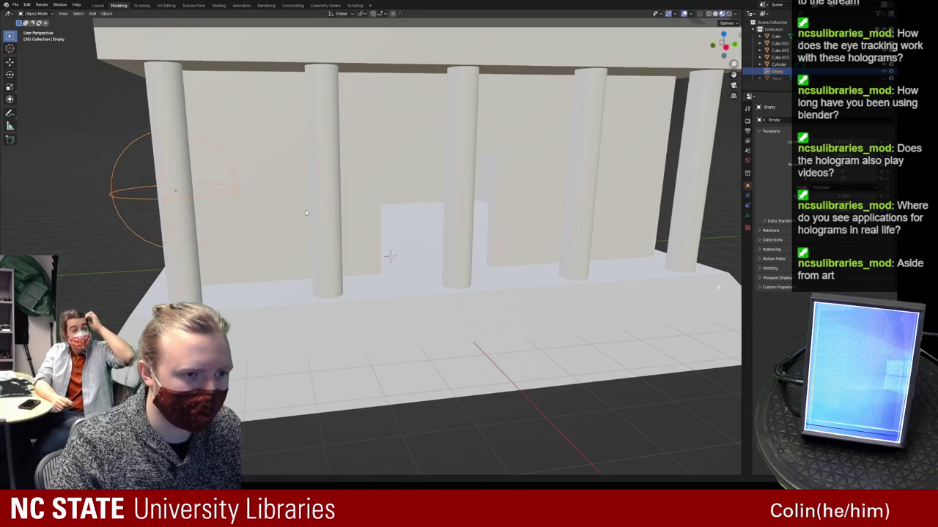
{"action": "scroll", "coordinate": [306, 212], "scroll_direction": "down", "scroll_amount": 5}
{"action": "scroll", "coordinate": [253, 242], "scroll_direction": "up", "scroll_amount": 3}
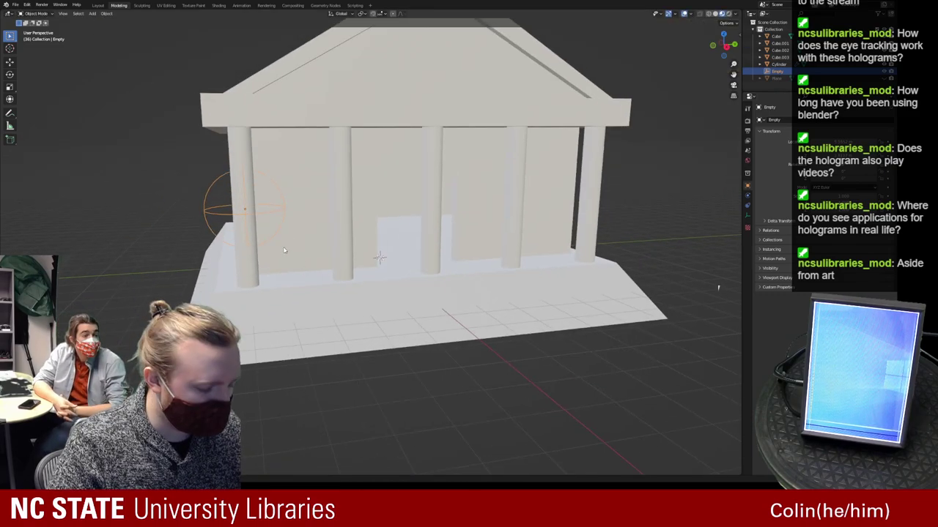
{"action": "key", "text": "g"}
{"action": "key", "text": "y"}
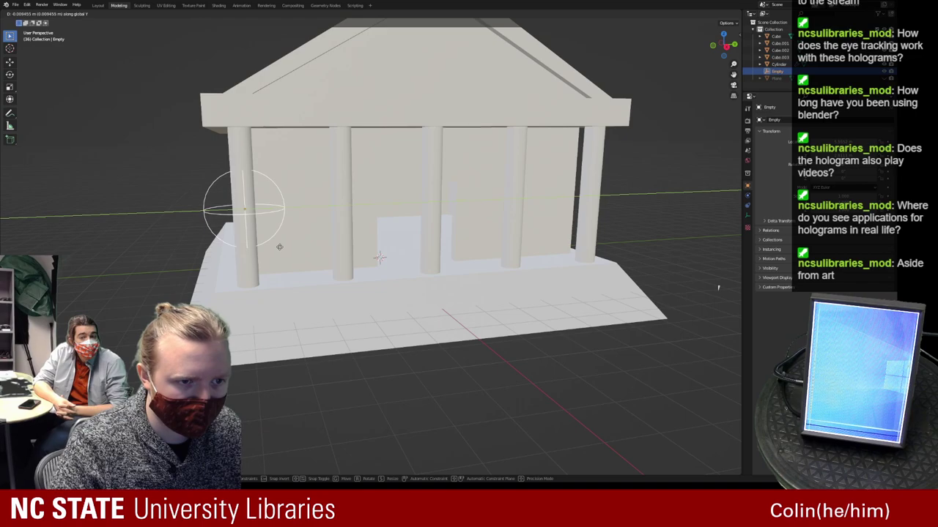
{"action": "left_click", "coordinate": [280, 247]}
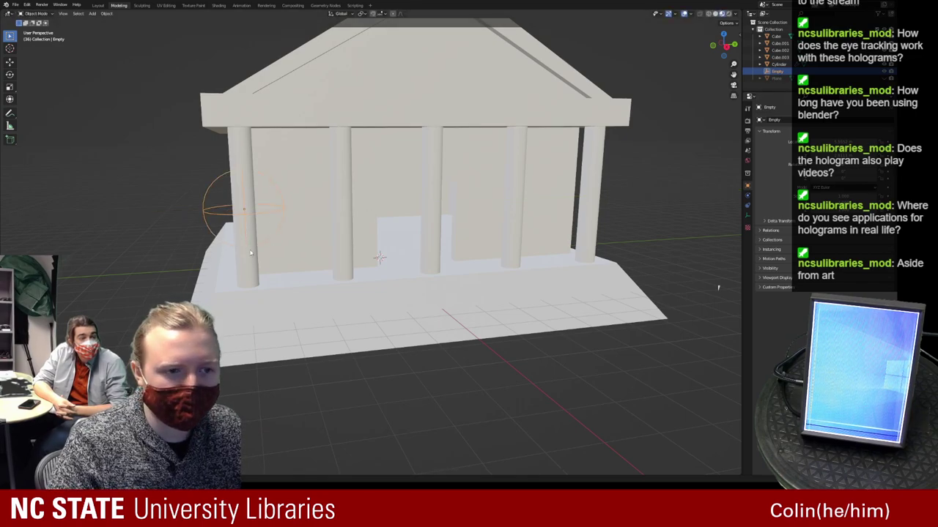
Switch the column's Array modifier from relative offset to object offset, using the sphere empty as the offset object
{"action": "left_click", "coordinate": [247, 266]}
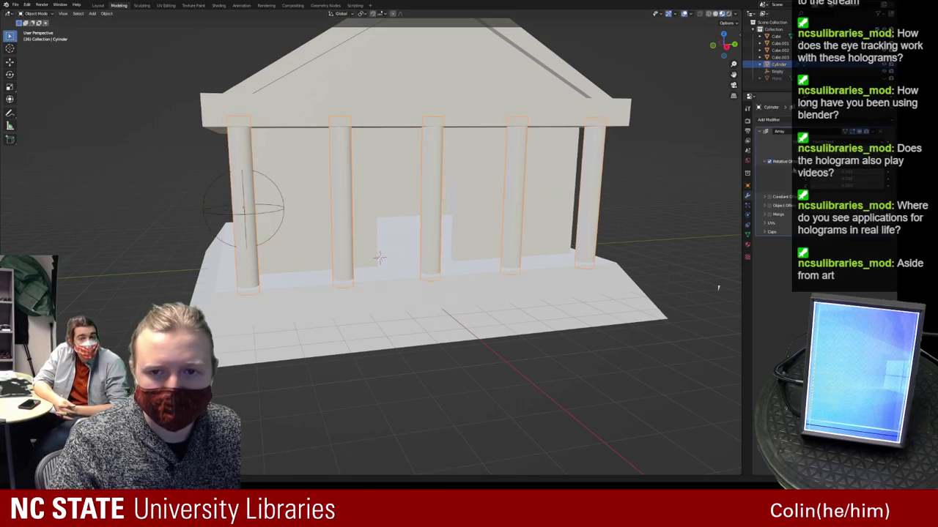
{"action": "left_click", "coordinate": [768, 161]}
{"action": "left_click", "coordinate": [763, 162]}
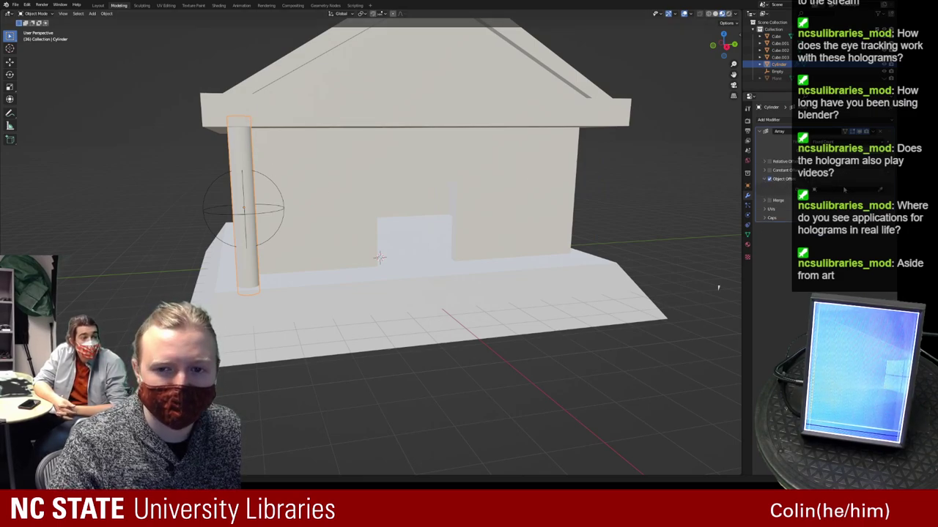
{"action": "left_click", "coordinate": [205, 196]}
{"action": "scroll", "coordinate": [213, 203], "scroll_direction": "down", "scroll_amount": 4}
{"action": "middle_click_drag", "start_coordinate": [281, 242], "coordinate": [312, 212]}
{"action": "left_click", "coordinate": [313, 211]}
{"action": "left_click", "coordinate": [319, 211]}
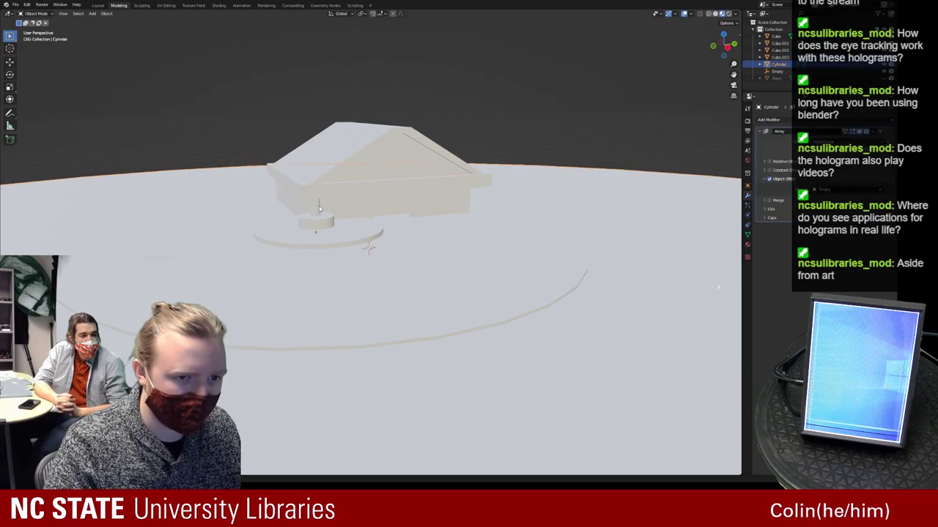
Apply the scale of the arrayed column
{"action": "key", "text": "ctrl+a"}
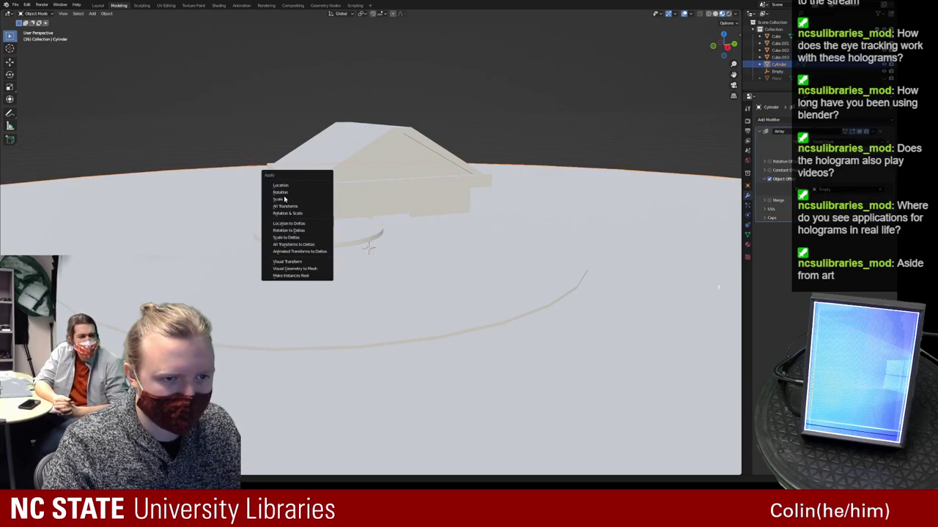
{"action": "left_click", "coordinate": [284, 200]}
{"action": "scroll", "coordinate": [302, 232], "scroll_direction": "up", "scroll_amount": 3}
Show the transform values and compare the empty's location, rotation and scale with the column's
{"action": "left_click", "coordinate": [235, 220]}
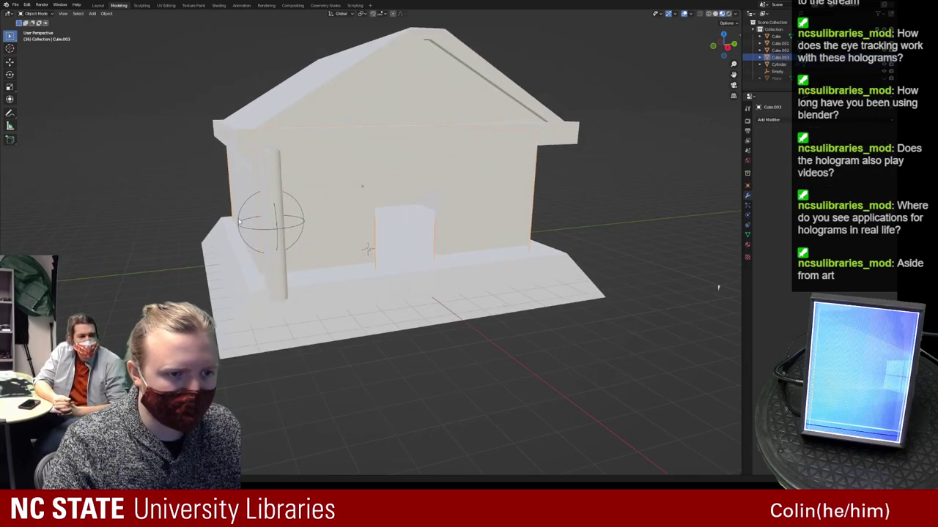
{"action": "key", "text": "n"}
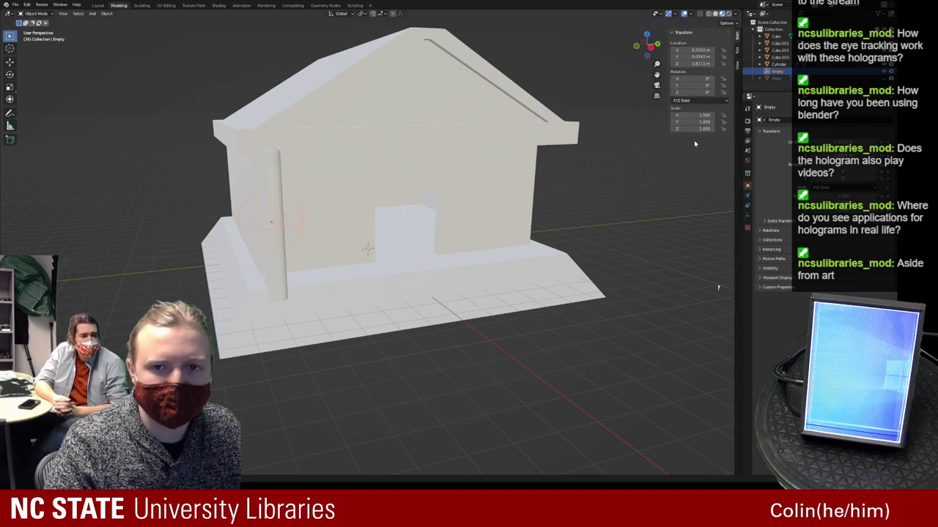
{"action": "left_click", "coordinate": [267, 167]}
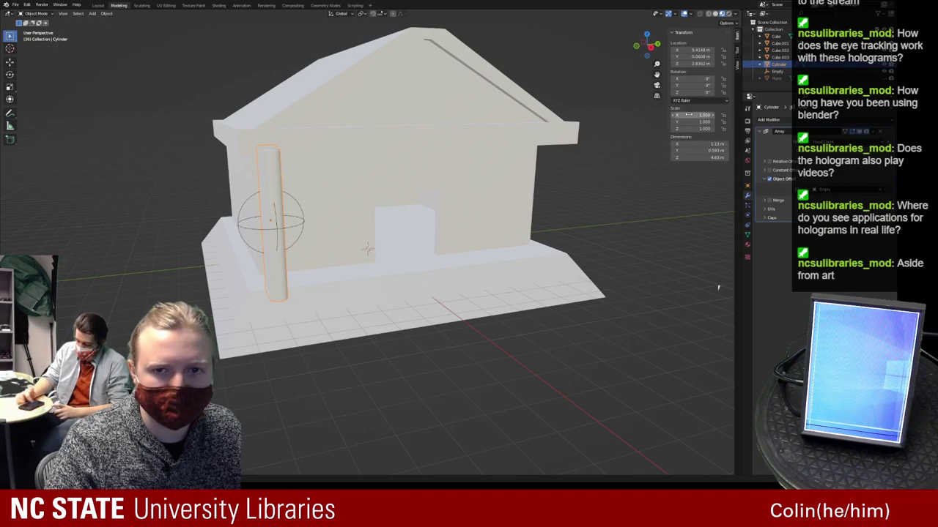
{"action": "scroll", "coordinate": [262, 219], "scroll_direction": "up", "scroll_amount": 1}
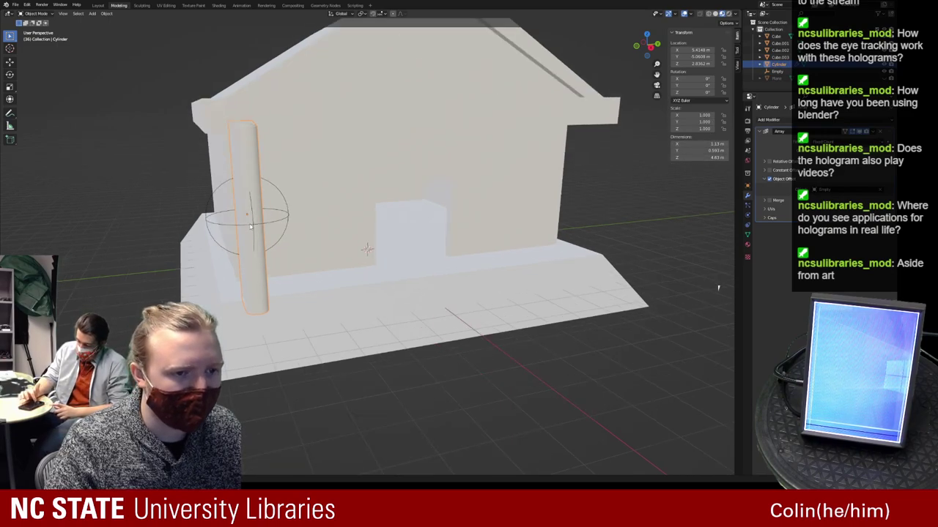
Move the sphere empty along Y across the temple front to spread the arrayed columns apart
{"action": "left_click", "coordinate": [251, 227]}
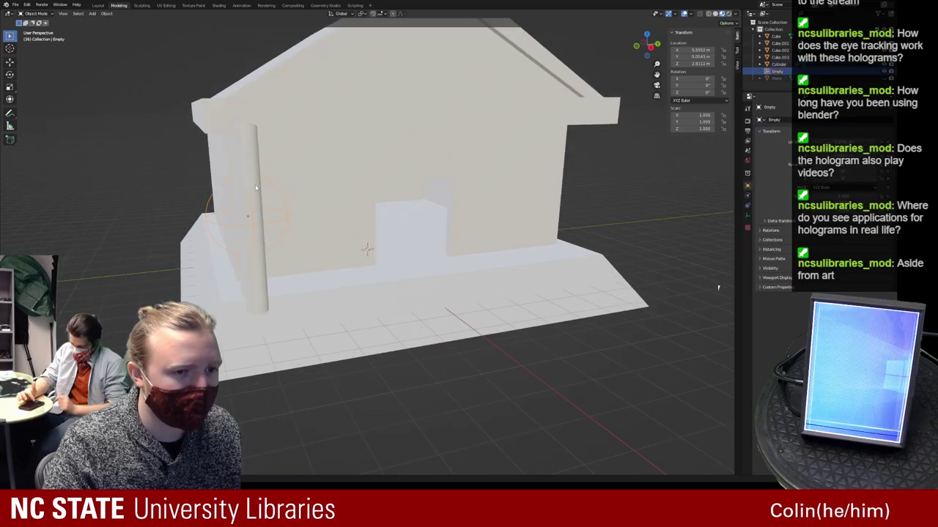
{"action": "key", "text": "g"}
{"action": "key", "text": "y"}
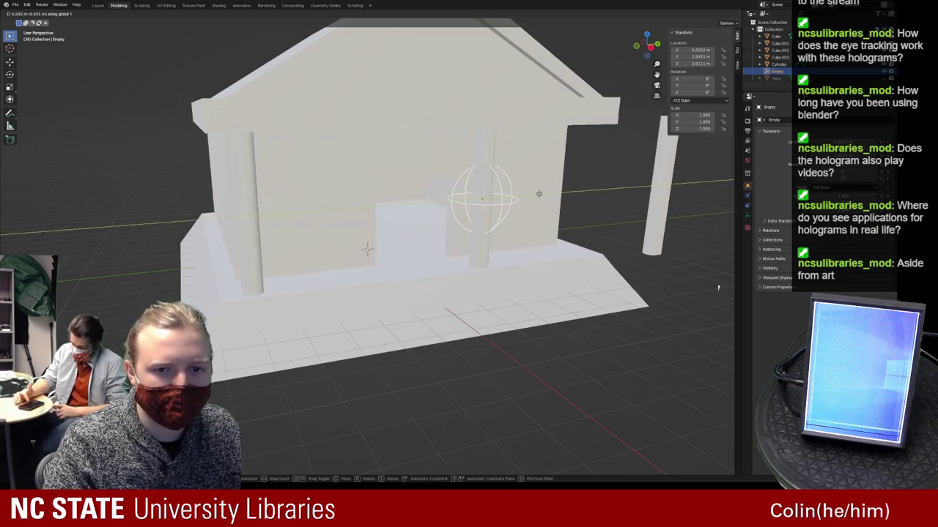
{"action": "left_click", "coordinate": [471, 203]}
{"action": "middle_click_drag", "start_coordinate": [410, 213], "coordinate": [345, 312]}
{"action": "middle_click_drag", "start_coordinate": [340, 372], "coordinate": [523, 372]}
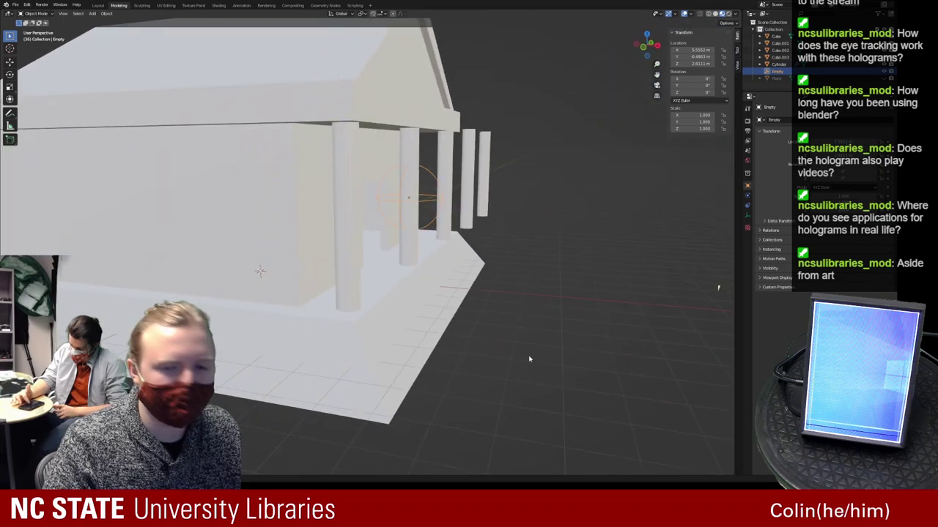
Rotate the sphere empty about the Y axis to about 206° so each arrayed column tilts progressively
{"action": "key", "text": "r"}
{"action": "right_click", "coordinate": [540, 321]}
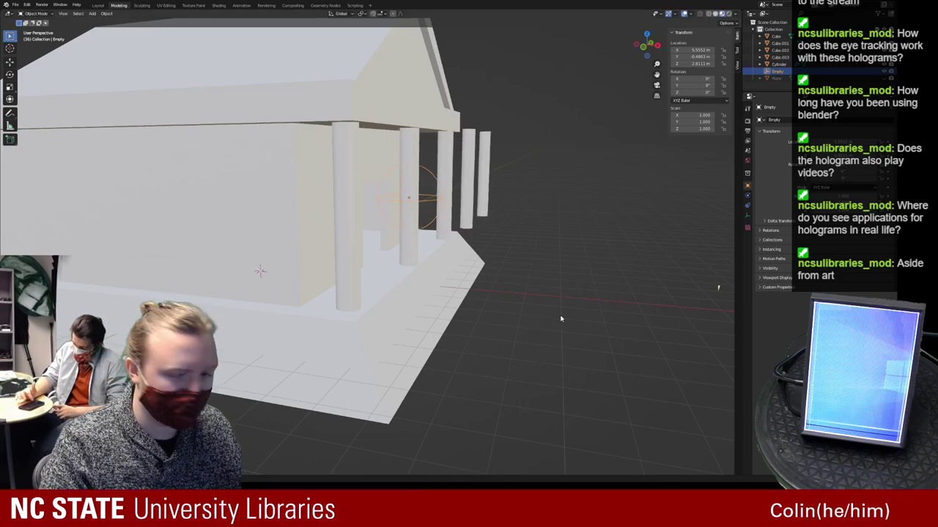
{"action": "left_click", "coordinate": [378, 204]}
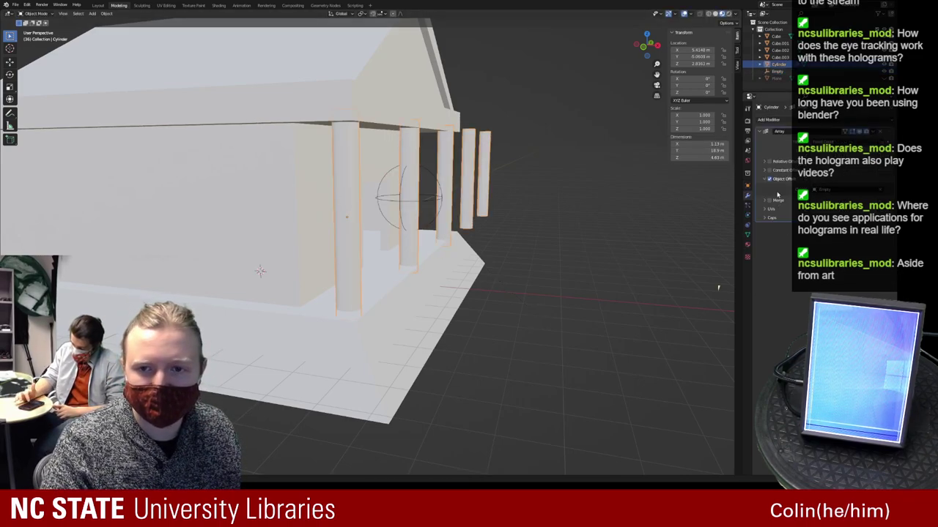
{"action": "left_click", "coordinate": [398, 207]}
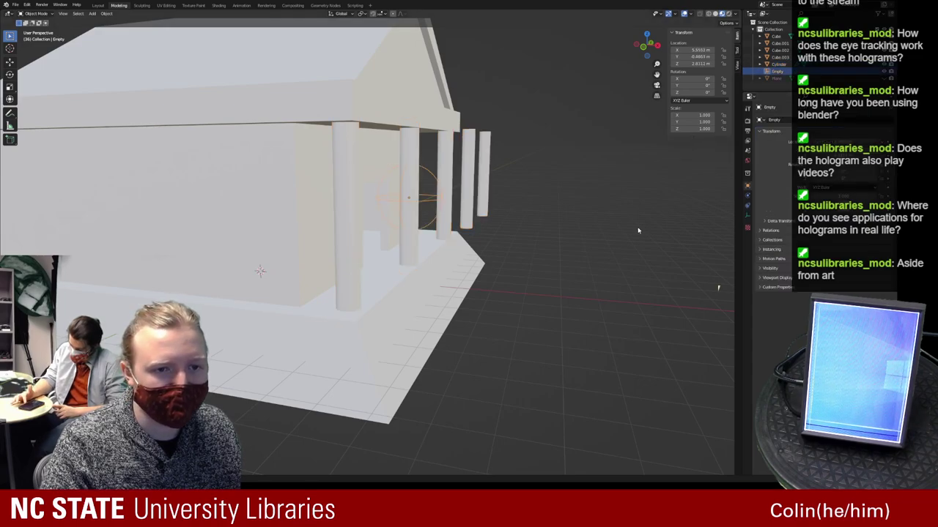
{"action": "key", "text": "r"}
{"action": "key", "text": "y"}
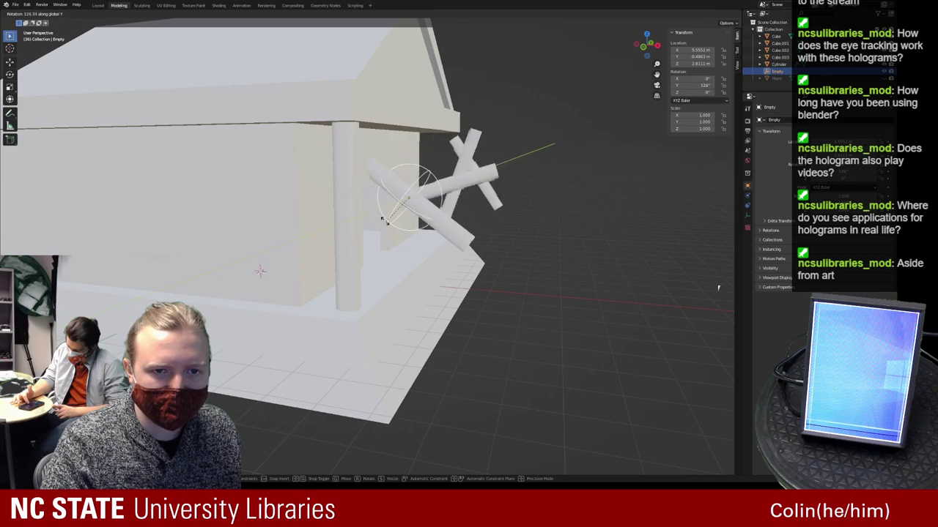
{"action": "mouse_move", "coordinate": [378, 189]}
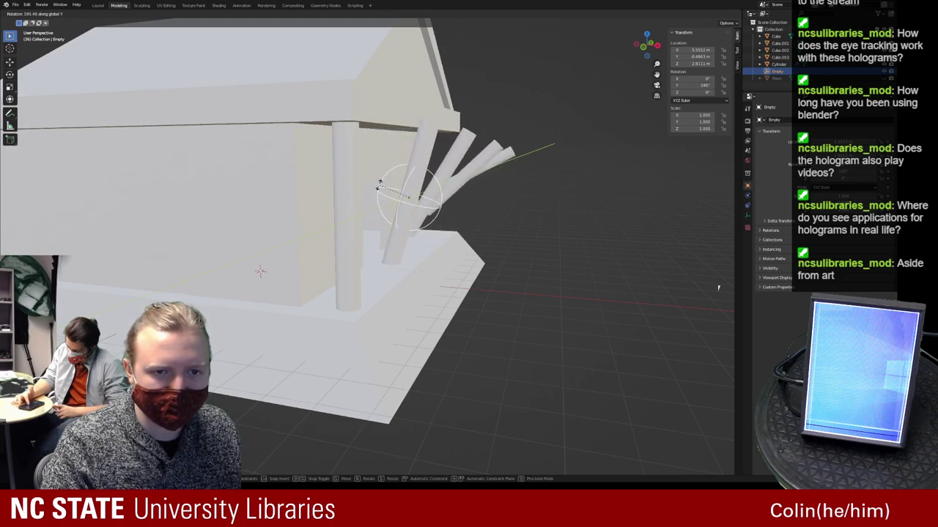
{"action": "left_click", "coordinate": [425, 186]}
{"action": "middle_click_drag", "start_coordinate": [425, 186], "coordinate": [663, 240]}
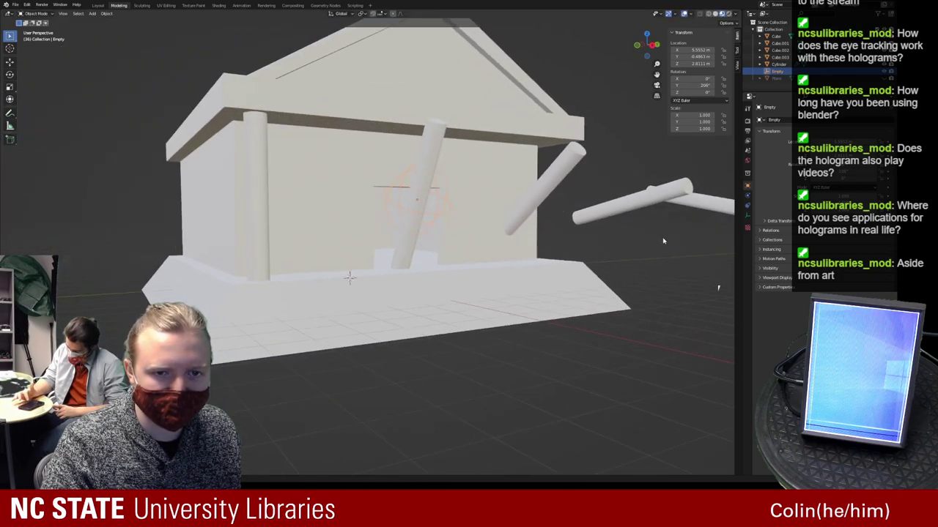
Scale the sphere empty down to about 0.652 so each arrayed column shrinks progressively
{"action": "key", "text": "s"}
{"action": "left_click", "coordinate": [579, 219]}
{"action": "middle_click_drag", "start_coordinate": [579, 219], "coordinate": [553, 229]}
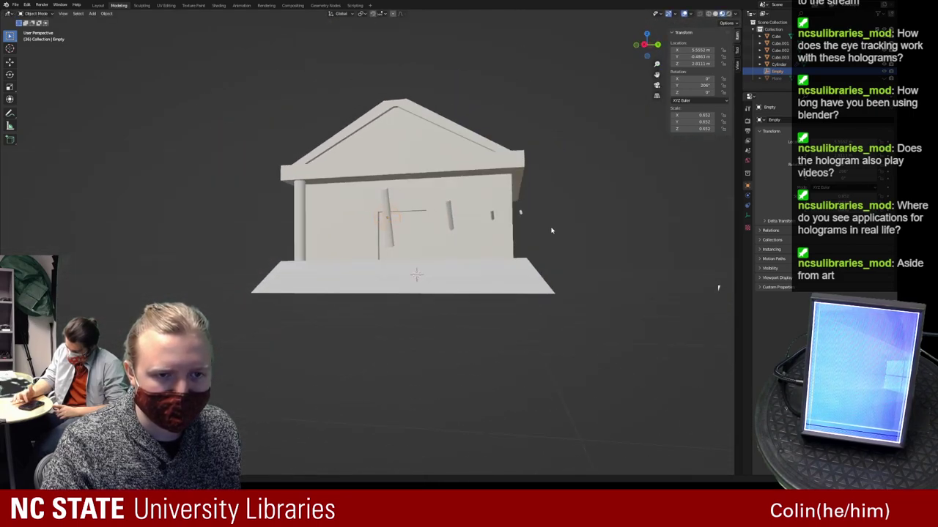
Move the sphere empty along Y close to the first column and enlarge it to a scale of about 0.914
{"action": "key", "text": "y"}
{"action": "left_click", "coordinate": [329, 232]}
{"action": "key", "text": "s"}
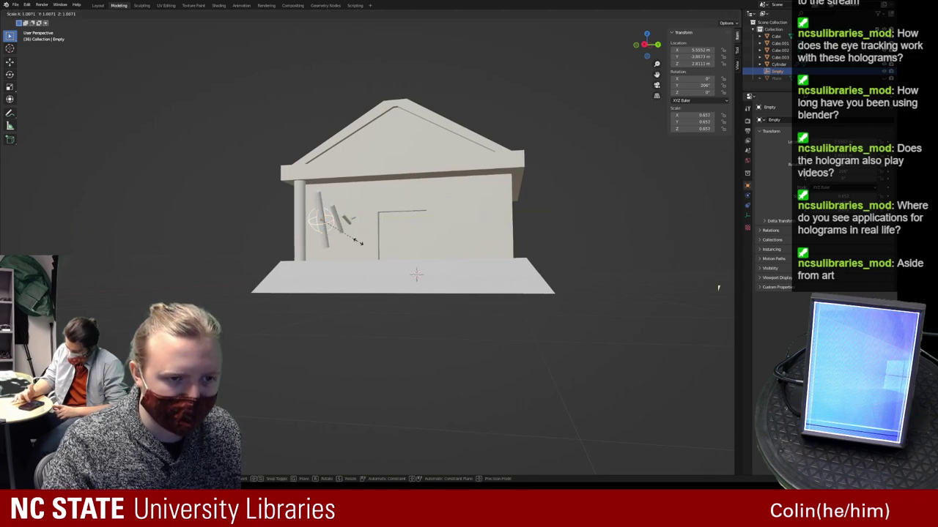
{"action": "left_click", "coordinate": [366, 253]}
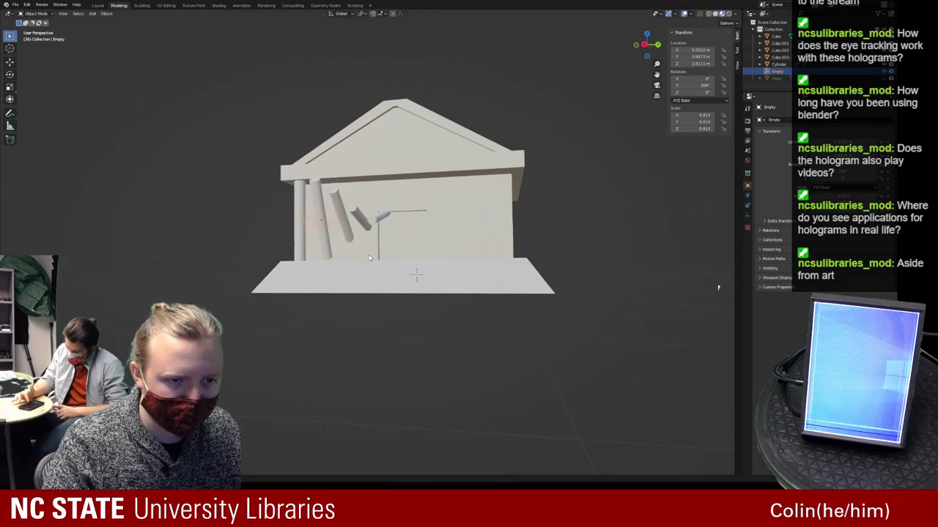
Delete the sphere empty that drives the column array's object offset
{"action": "middle_click_drag", "start_coordinate": [366, 252], "coordinate": [400, 263]}
{"action": "left_click", "coordinate": [305, 224]}
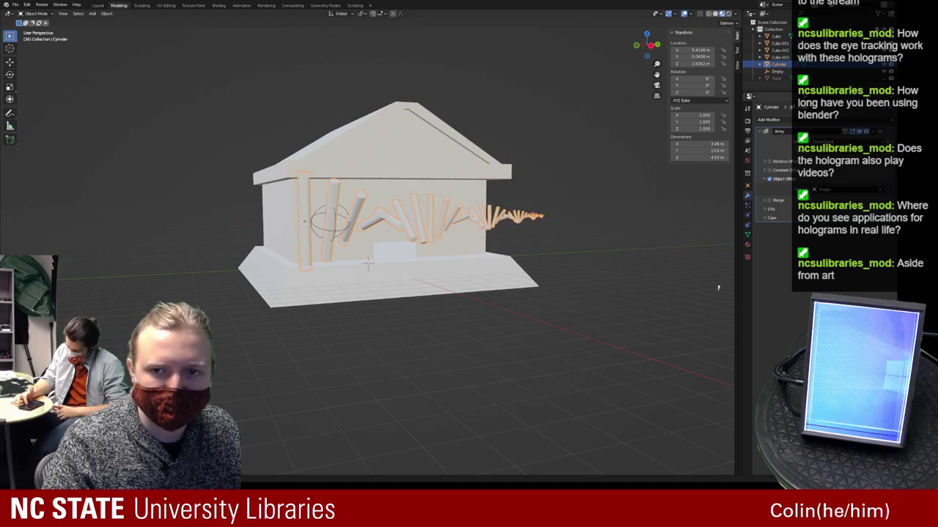
{"action": "middle_click_drag", "start_coordinate": [608, 176], "coordinate": [466, 199]}
{"action": "scroll", "coordinate": [577, 227], "scroll_direction": "up", "scroll_amount": 4}
{"action": "left_click", "coordinate": [146, 240]}
{"action": "left_click", "coordinate": [146, 239]}
{"action": "key", "text": "Delete"}
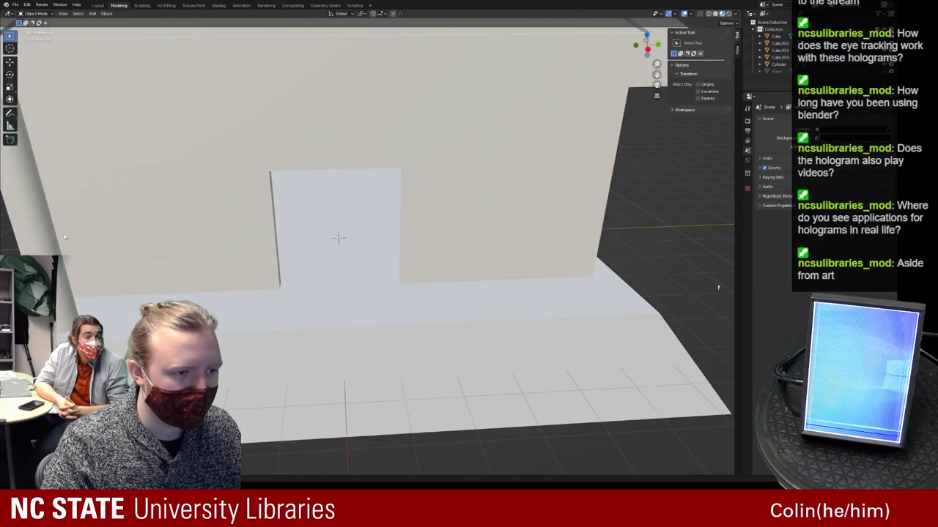
Switch the column's Array modifier from object offset to relative offset and reduce the array to five columns across the temple front
{"action": "left_click", "coordinate": [51, 235]}
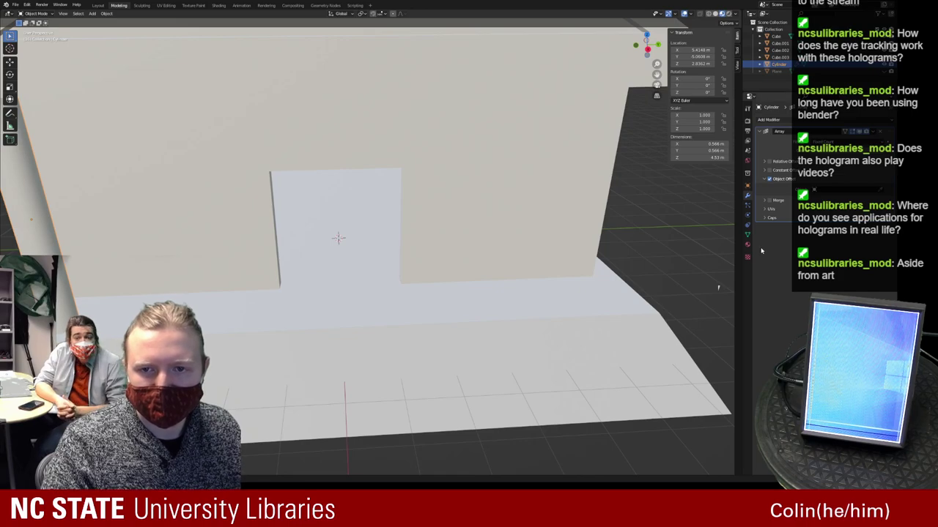
{"action": "left_click", "coordinate": [766, 162]}
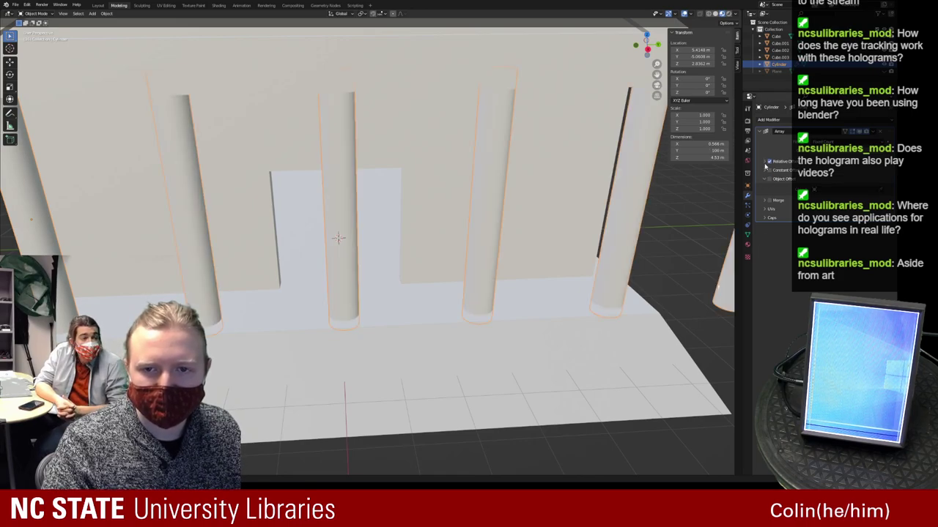
{"action": "scroll", "coordinate": [718, 287], "scroll_direction": "down", "scroll_amount": 3}
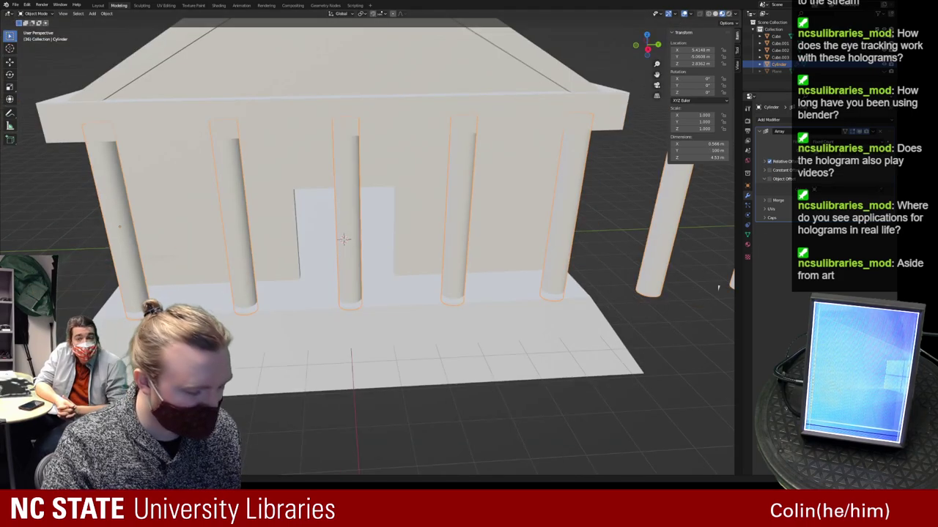
{"action": "scroll", "coordinate": [650, 311], "scroll_direction": "down", "scroll_amount": 5}
{"action": "middle_click_drag", "start_coordinate": [609, 272], "coordinate": [555, 244]}
{"action": "key", "text": "Tab"}
{"action": "key", "text": "Tab"}
{"action": "scroll", "coordinate": [582, 299], "scroll_direction": "down", "scroll_amount": 4}
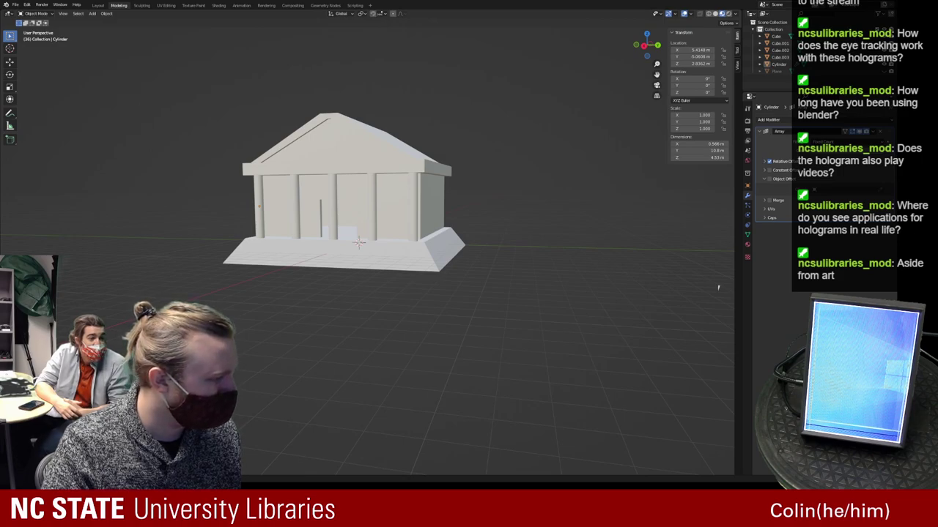
Switch to the AI Art Machine notebook in Colab and examine the output images generated for the rock in the Parthenon prompt
{"action": "key", "text": "alt+Tab"}
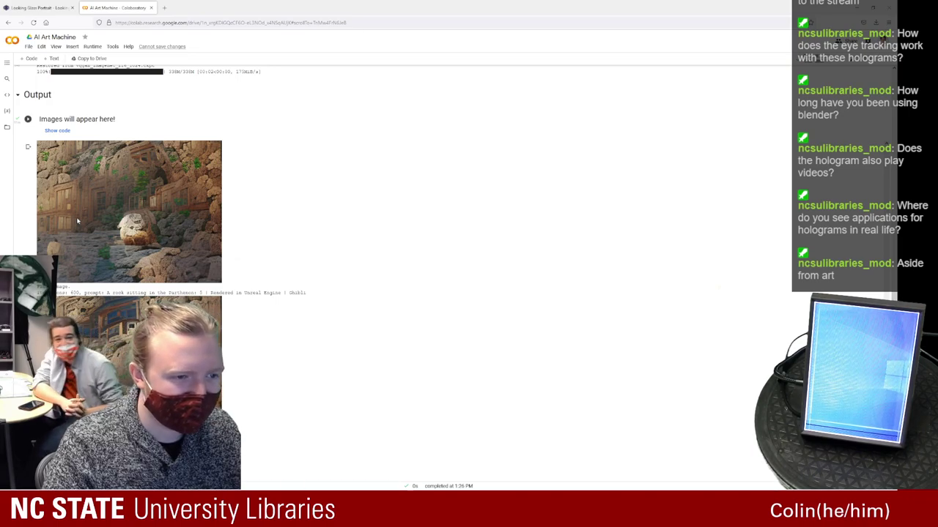
{"action": "scroll", "coordinate": [125, 245], "scroll_direction": "up", "scroll_amount": 10}
{"action": "scroll", "coordinate": [125, 244], "scroll_direction": "down", "scroll_amount": 7}
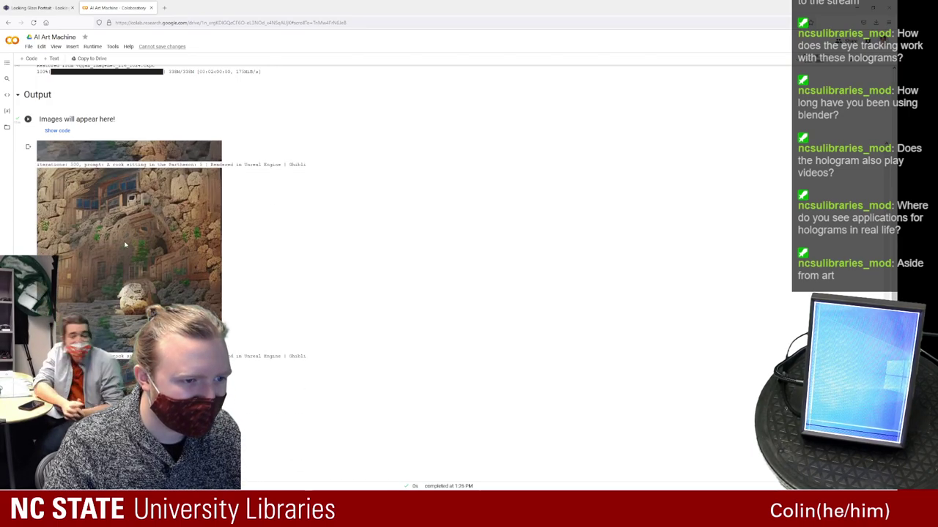
{"action": "scroll", "coordinate": [125, 246], "scroll_direction": "down", "scroll_amount": 3}
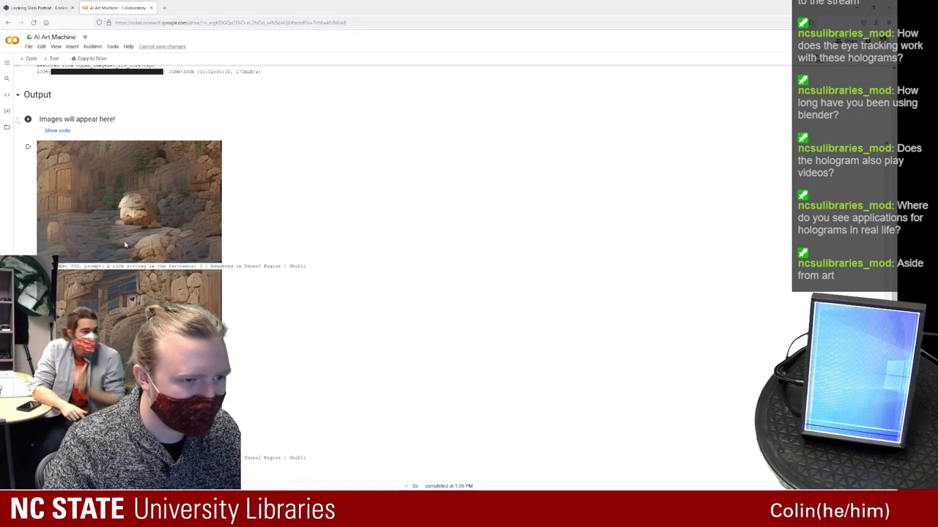
{"action": "scroll", "coordinate": [124, 246], "scroll_direction": "down", "scroll_amount": 2}
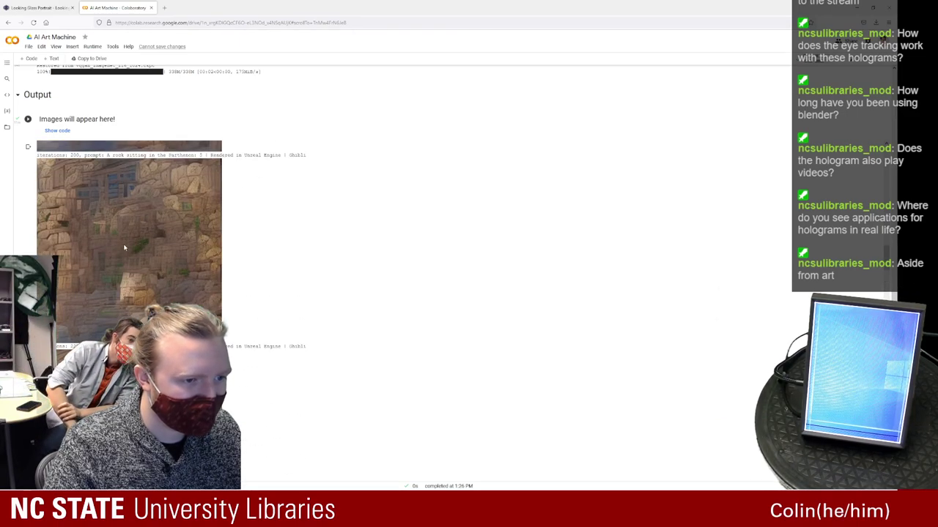
{"action": "scroll", "coordinate": [124, 248], "scroll_direction": "down", "scroll_amount": 4}
{"action": "scroll", "coordinate": [123, 250], "scroll_direction": "down", "scroll_amount": 1}
{"action": "scroll", "coordinate": [124, 251], "scroll_direction": "up", "scroll_amount": 4}
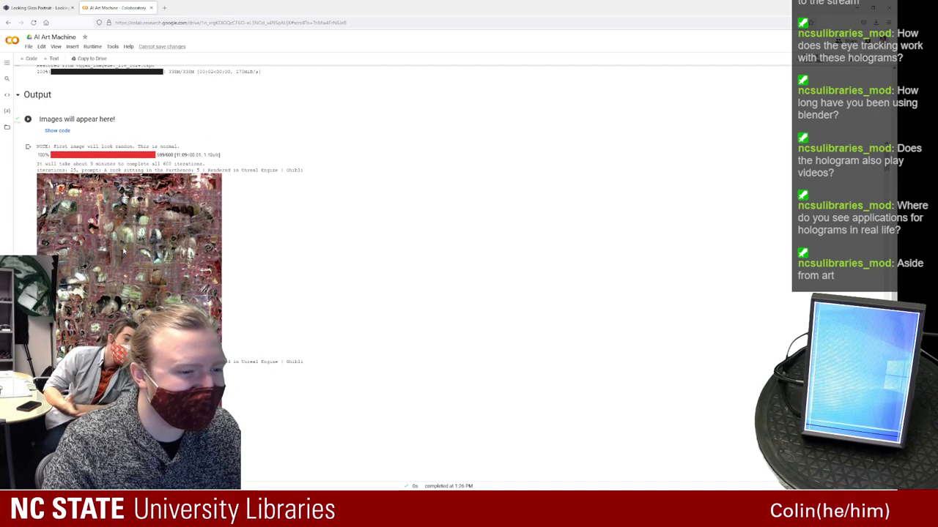
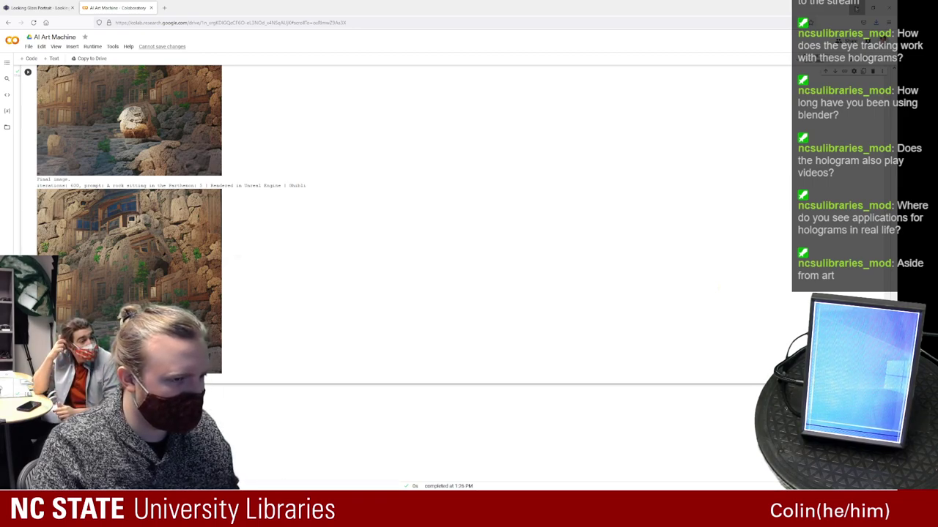
Return to Blender and select the temple's gabled roof, viewing it from the front corner
{"action": "left_click", "coordinate": [856, 8]}
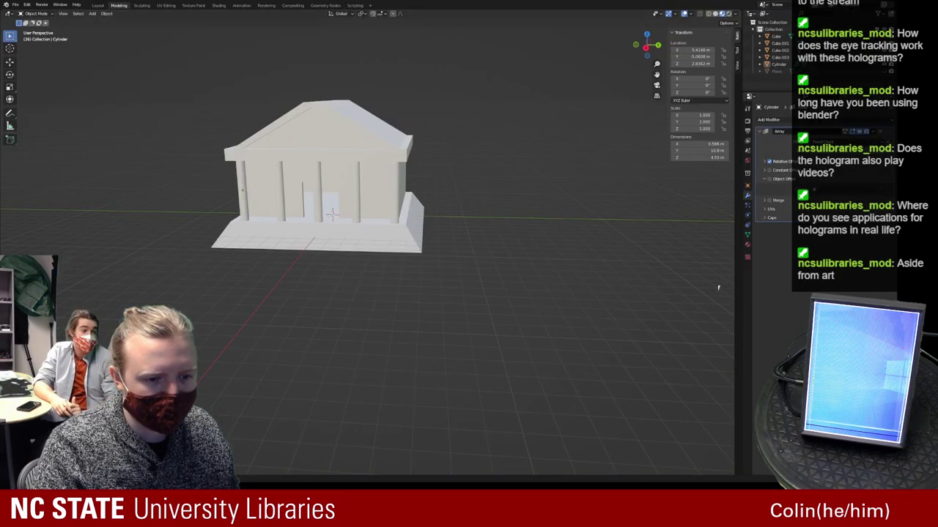
{"action": "middle_click_drag", "start_coordinate": [329, 266], "coordinate": [314, 218]}
{"action": "left_click", "coordinate": [389, 144]}
{"action": "mouse_move", "coordinate": [389, 144]}
{"action": "middle_mouse_down"}
{"action": "mouse_move", "coordinate": [293, 142]}
{"action": "mouse_move", "coordinate": [344, 129]}
{"action": "mouse_move", "coordinate": [398, 148]}
{"action": "middle_mouse_up"}
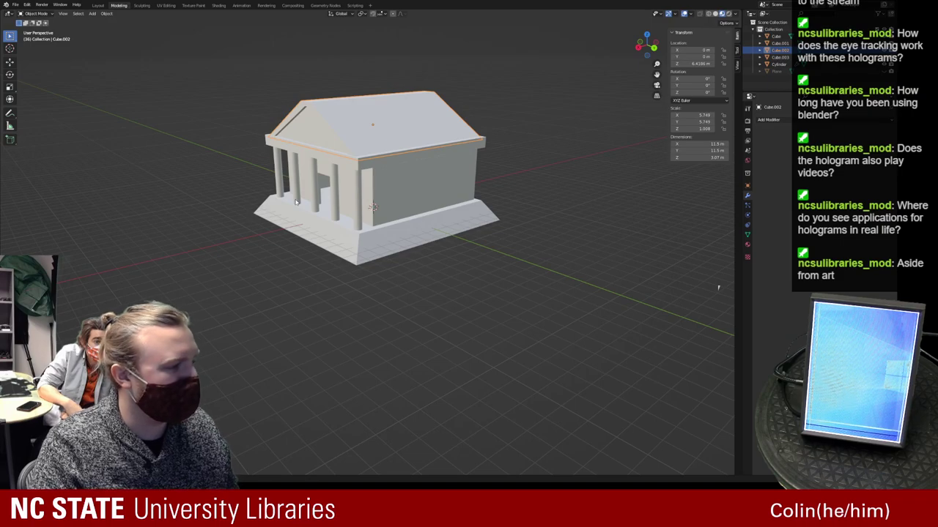
{"action": "scroll", "coordinate": [296, 202], "scroll_direction": "down", "scroll_amount": 2}
{"action": "scroll", "coordinate": [296, 202], "scroll_direction": "up", "scroll_amount": 3}
{"action": "middle_click_drag", "start_coordinate": [296, 202], "coordinate": [275, 251]}
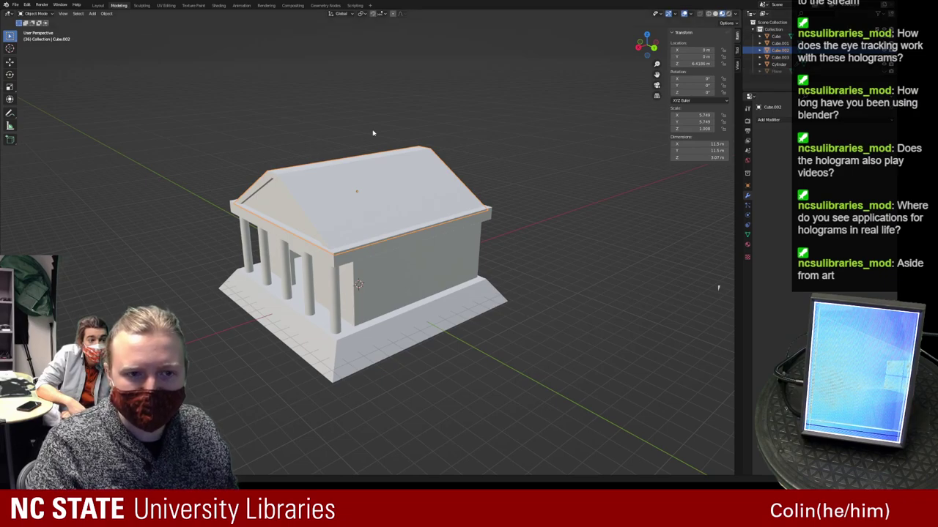
Try to join all the temple parts into one object in wireframe view and set its origin
{"action": "scroll", "coordinate": [466, 119], "scroll_direction": "down", "scroll_amount": 4}
{"action": "key", "text": "z"}
{"action": "left_click_drag", "start_coordinate": [495, 147], "coordinate": [179, 409]}
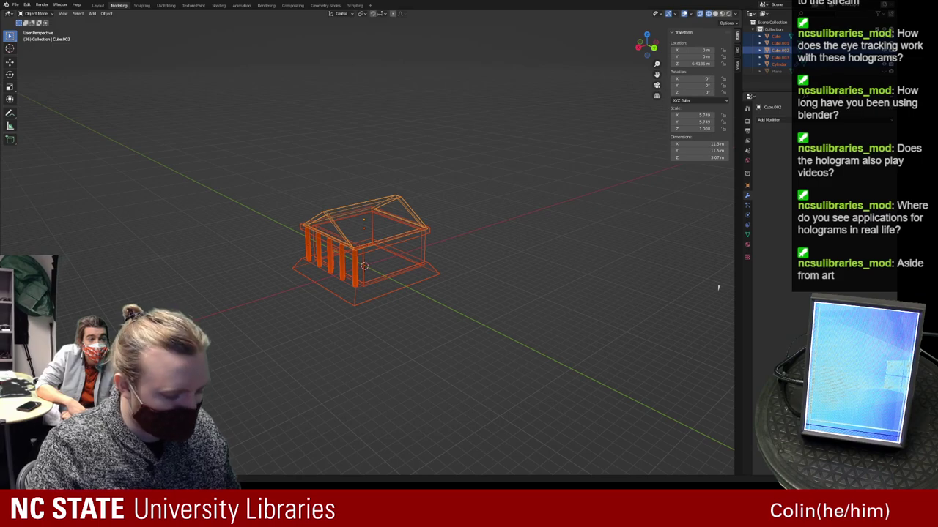
{"action": "key", "text": "ctrl+j"}
{"action": "right_click", "coordinate": [364, 266]}
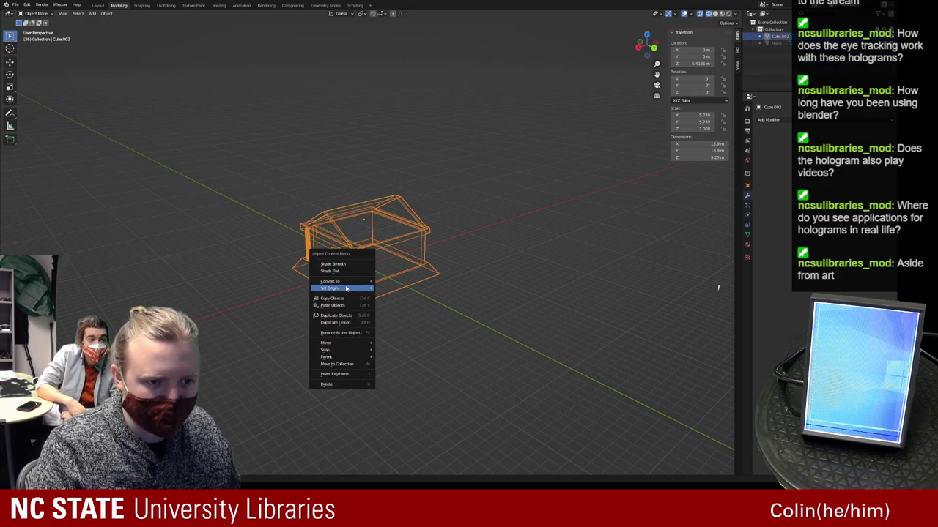
{"action": "mouse_move", "coordinate": [347, 289]}
{"action": "left_click", "coordinate": [401, 295]}
{"action": "mouse_move", "coordinate": [402, 295]}
{"action": "middle_mouse_down"}
{"action": "mouse_move", "coordinate": [423, 260]}
{"action": "mouse_move", "coordinate": [445, 274]}
{"action": "mouse_move", "coordinate": [410, 285]}
{"action": "middle_mouse_up"}
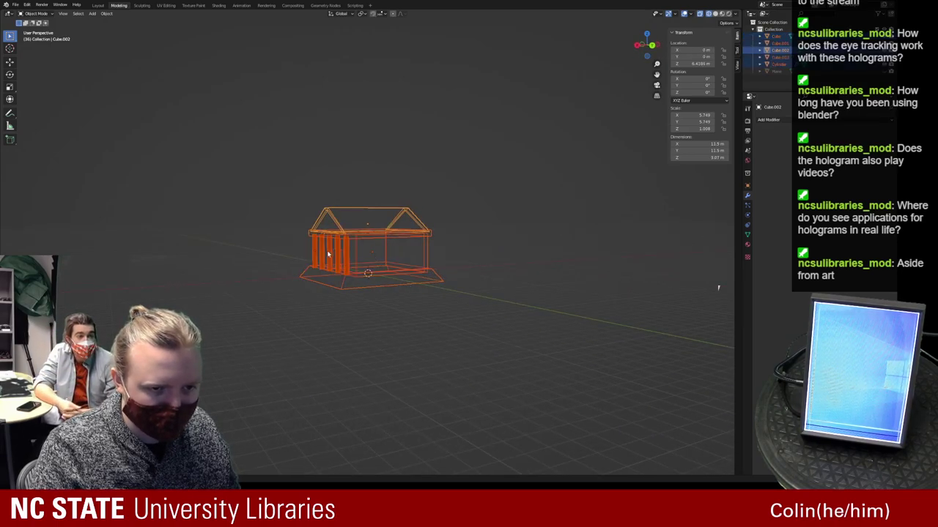
Apply the Array modifier on the temple's row of columns
{"action": "left_click", "coordinate": [318, 251]}
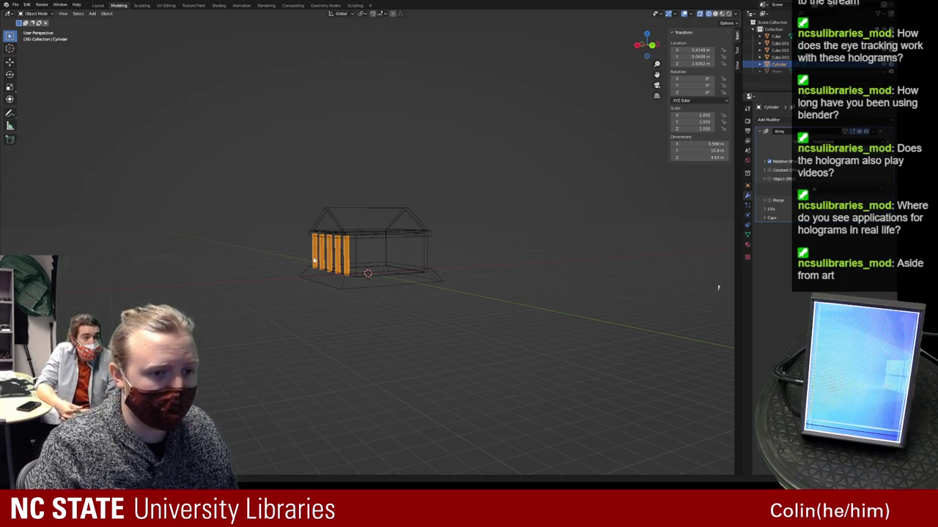
{"action": "key", "text": "ctrl+a"}
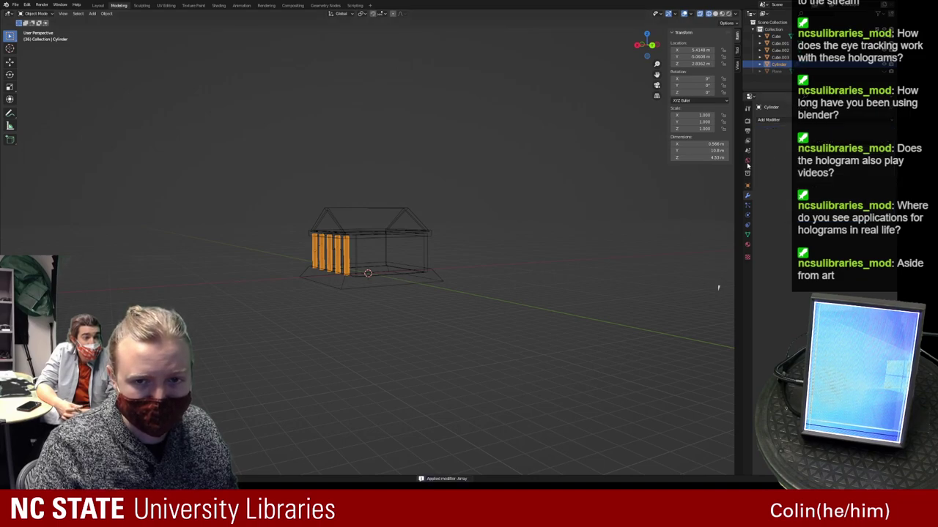
{"action": "left_click", "coordinate": [370, 240]}
{"action": "left_click", "coordinate": [354, 253]}
{"action": "left_click", "coordinate": [350, 256]}
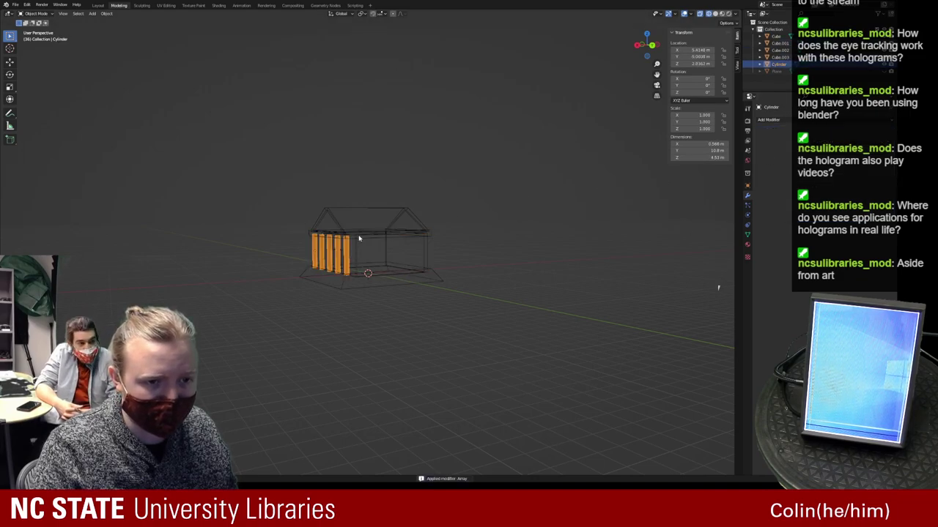
Join the columns, roof, walls and base of the temple into a single object
{"action": "left_click", "coordinate": [361, 233], "text": "shift"}
{"action": "left_click_drag", "start_coordinate": [489, 150], "coordinate": [336, 304]}
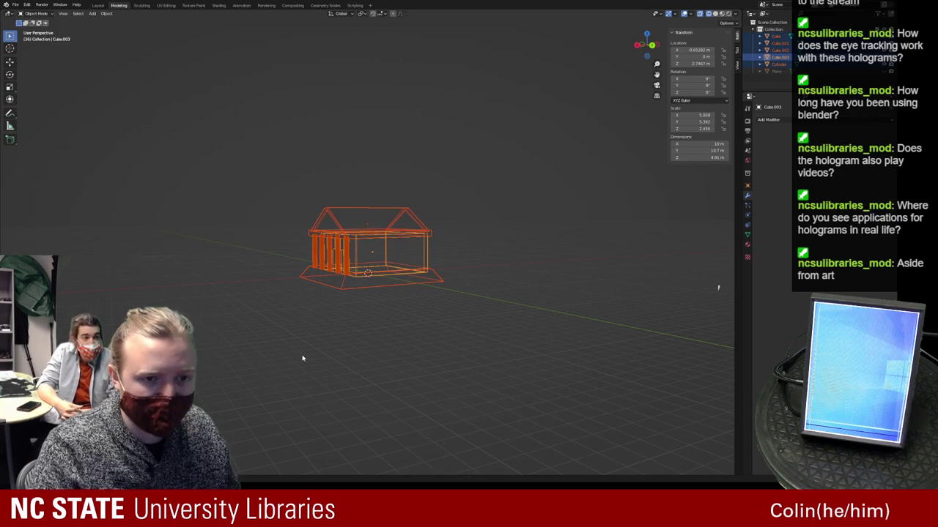
{"action": "key", "text": "ctrl+j"}
{"action": "middle_click_drag", "start_coordinate": [400, 300], "coordinate": [360, 261]}
{"action": "scroll", "coordinate": [367, 274], "scroll_direction": "up", "scroll_amount": 5}
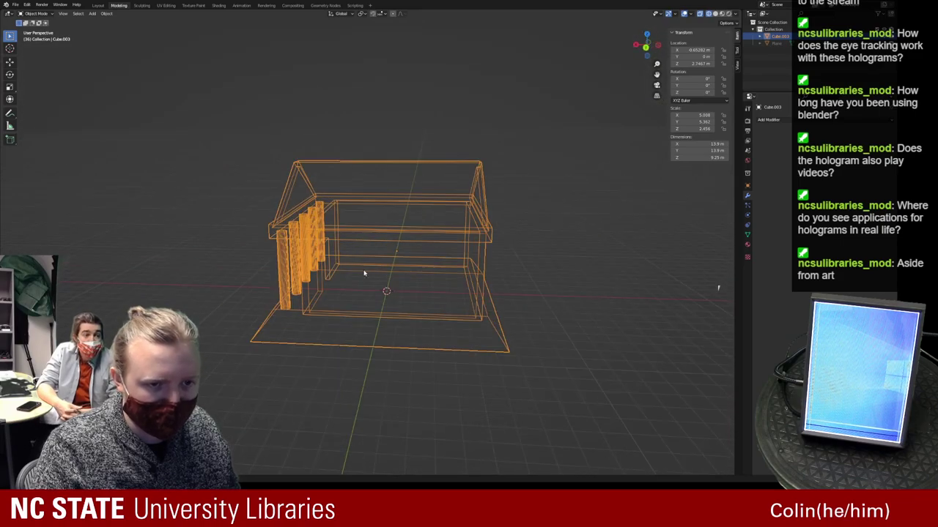
Hide the joined temple and rename it parthenon
{"action": "key", "text": "h"}
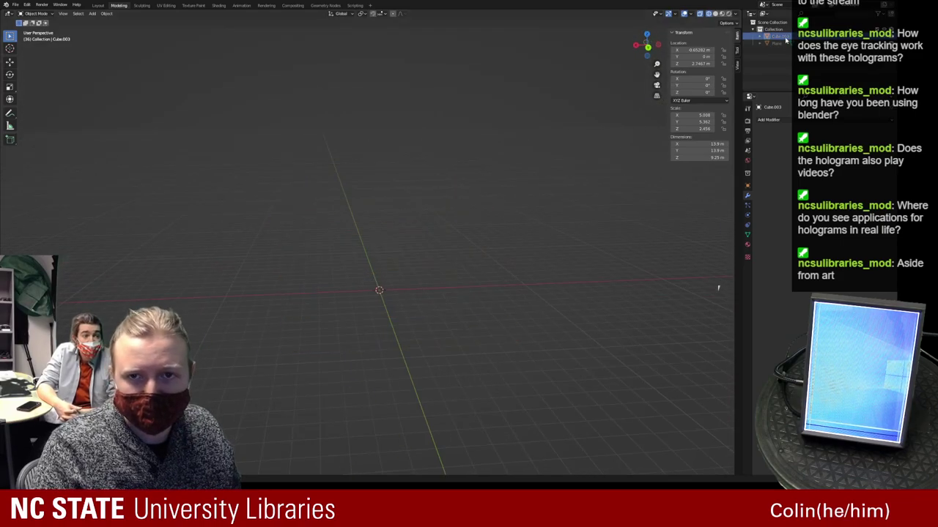
{"action": "left_click", "coordinate": [781, 36]}
{"action": "key", "text": "BackSpace"}
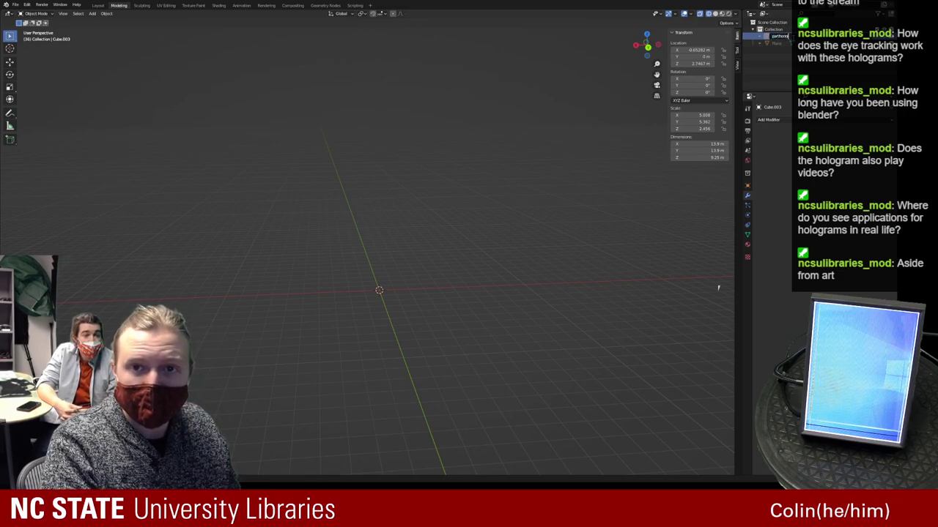
{"action": "key", "text": "Return"}
Rename the hidden Plane object to painting
{"action": "double_click", "coordinate": [780, 43]}
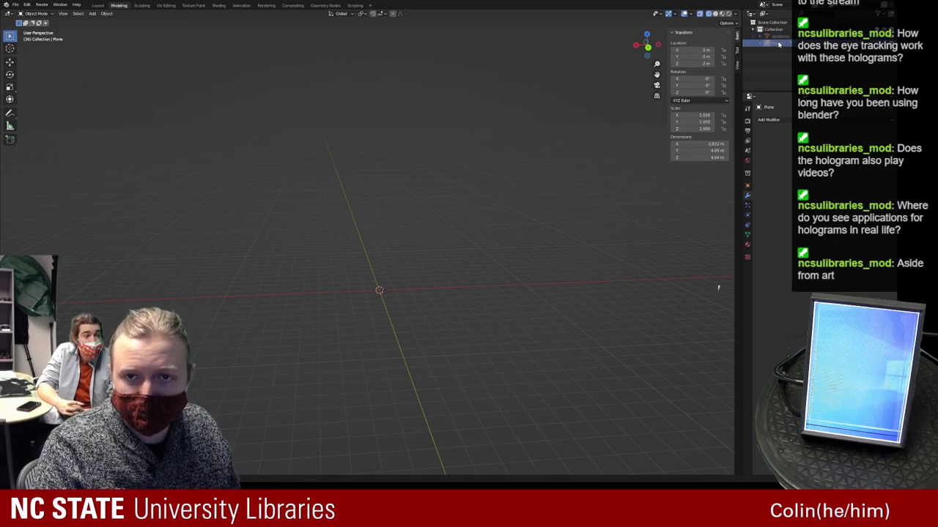
{"action": "type", "text": "painting"}
{"action": "key", "text": "Return"}
Add a 2 m mesh cube at the world origin and show it in solid shading
{"action": "key", "text": "shift+a"}
{"action": "key", "text": "Escape"}
{"action": "key", "text": "shift+a"}
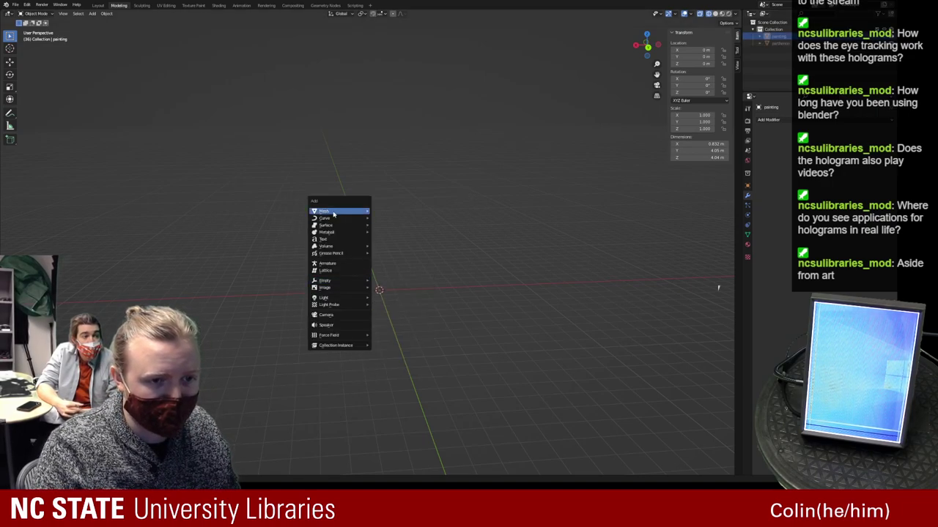
{"action": "mouse_move", "coordinate": [333, 214]}
{"action": "left_click", "coordinate": [397, 218]}
{"action": "middle_click_drag", "start_coordinate": [364, 272], "coordinate": [383, 293]}
{"action": "key", "text": "z"}
{"action": "left_click", "coordinate": [419, 288]}
{"action": "scroll", "coordinate": [379, 301], "scroll_direction": "up", "scroll_amount": 5}
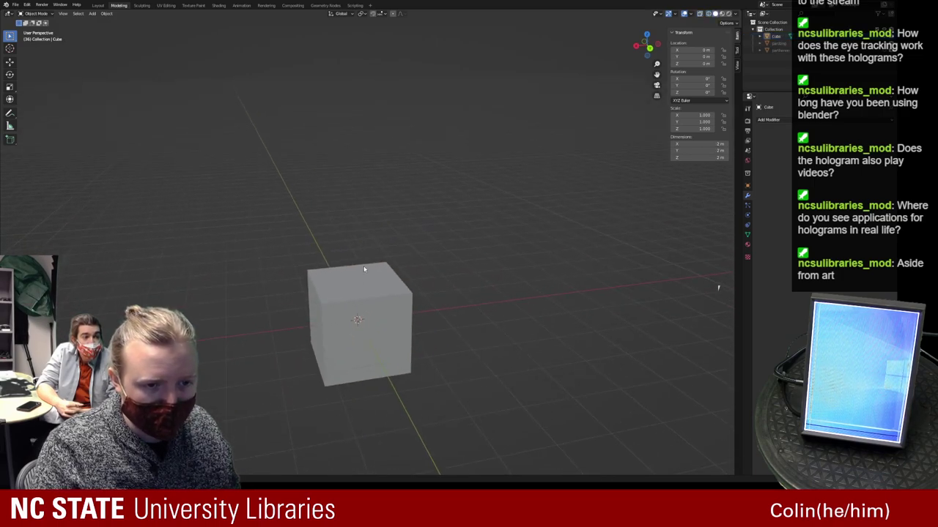
Raise the cube about 1.48 m along the Z axis
{"action": "left_click", "coordinate": [360, 296]}
{"action": "key", "text": "g"}
{"action": "key", "text": "z"}
{"action": "left_click", "coordinate": [360, 236]}
{"action": "middle_click_drag", "start_coordinate": [360, 236], "coordinate": [325, 268]}
{"action": "middle_click_drag", "start_coordinate": [411, 251], "coordinate": [340, 224]}
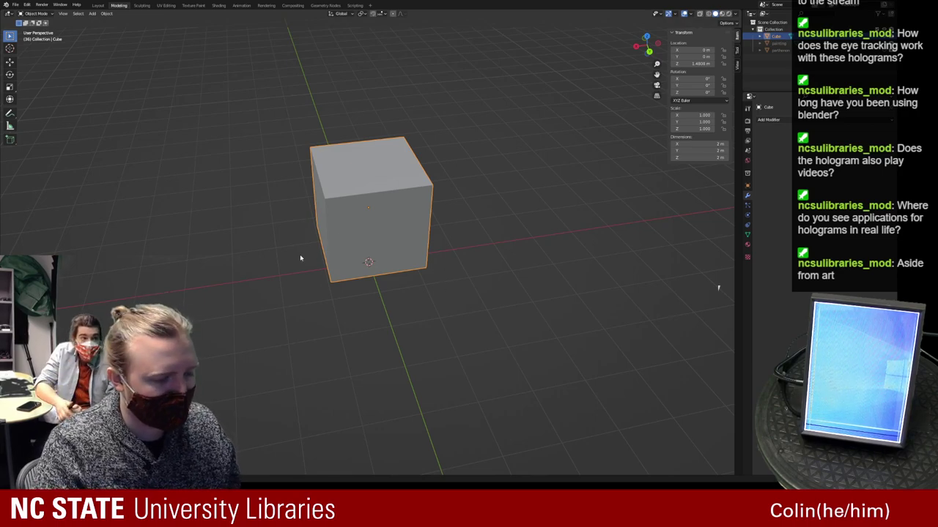
{"action": "middle_click_drag", "start_coordinate": [345, 232], "coordinate": [375, 182]}
{"action": "scroll", "coordinate": [387, 190], "scroll_direction": "up", "scroll_amount": 3}
Put the cube in edit mode and display the UV layout of all its faces in the UV Editing workspace
{"action": "key", "text": "Tab"}
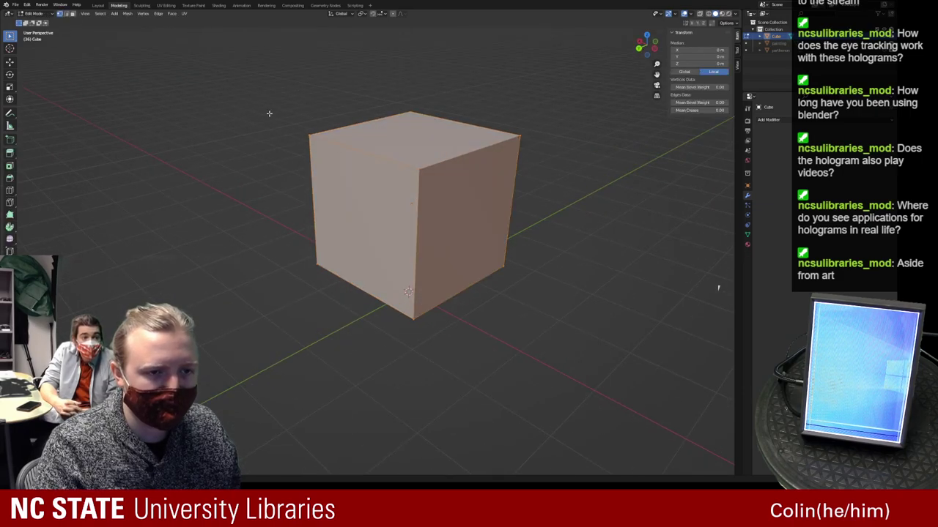
{"action": "left_click", "coordinate": [364, 118]}
{"action": "scroll", "coordinate": [365, 118], "scroll_direction": "down", "scroll_amount": 2}
{"action": "key", "text": "a"}
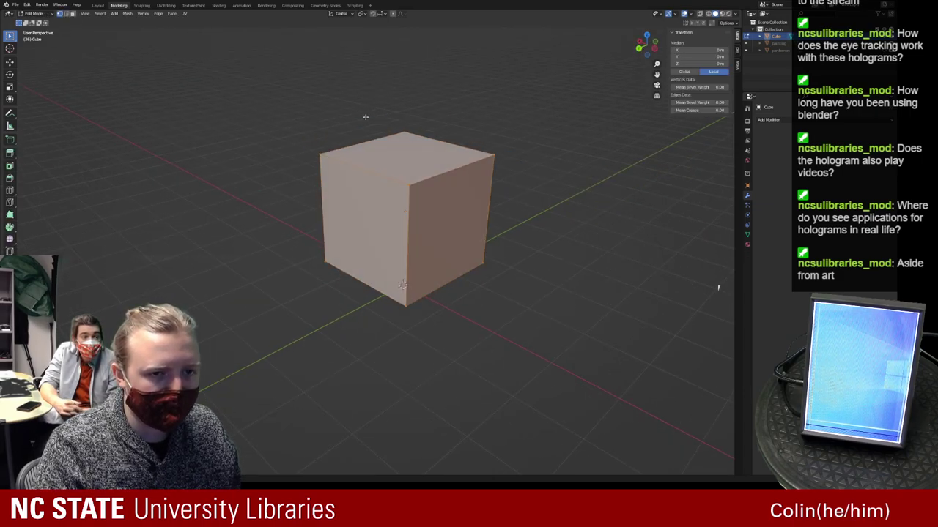
{"action": "left_click", "coordinate": [165, 5]}
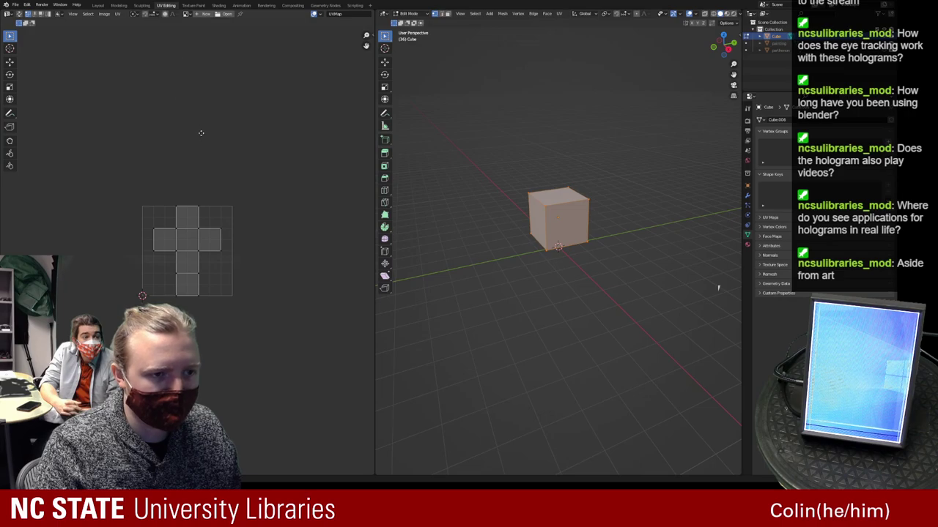
{"action": "left_click", "coordinate": [590, 293]}
{"action": "middle_click_drag", "start_coordinate": [607, 231], "coordinate": [542, 276]}
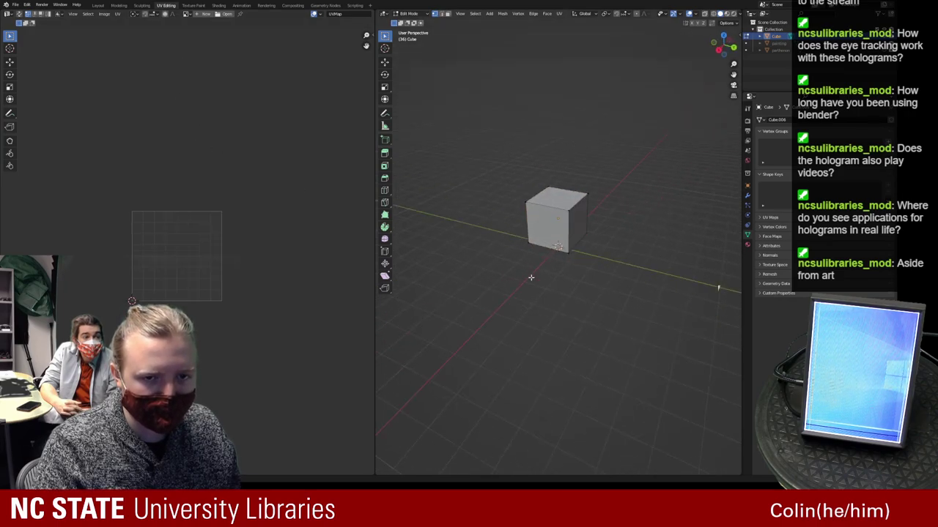
{"action": "left_click_drag", "start_coordinate": [627, 183], "coordinate": [456, 283]}
{"action": "key", "text": "a"}
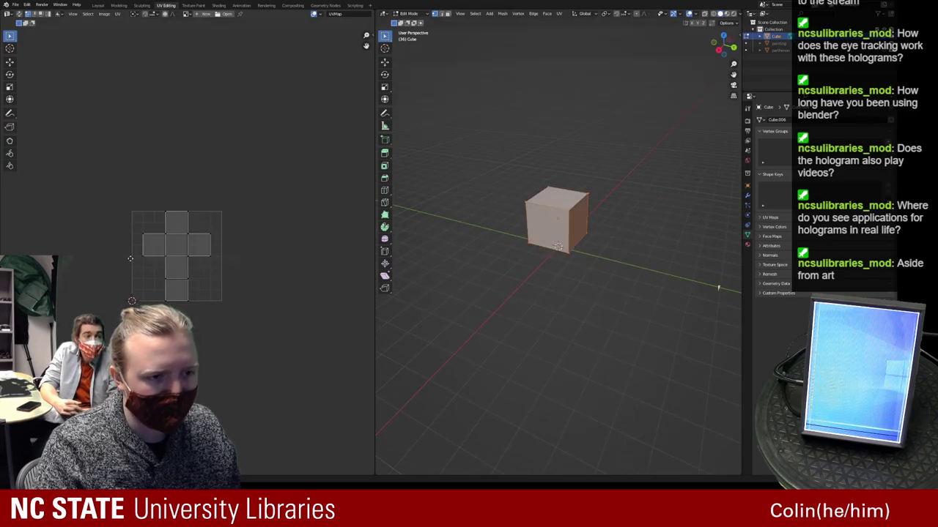
{"action": "scroll", "coordinate": [150, 256], "scroll_direction": "up", "scroll_amount": 5}
{"action": "middle_click_drag", "start_coordinate": [155, 253], "coordinate": [195, 235]}
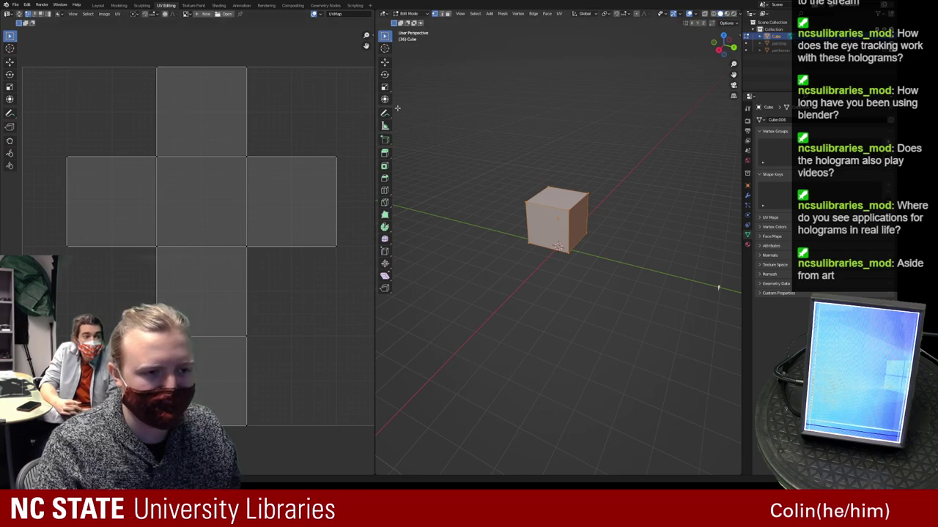
Mark one edge of the cube's top face as a UV seam
{"action": "middle_click_drag", "start_coordinate": [685, 292], "coordinate": [513, 301]}
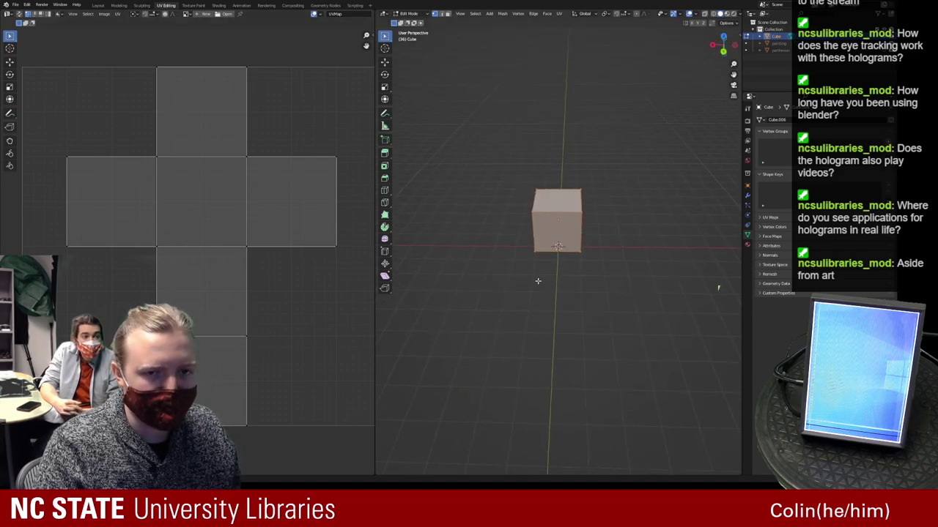
{"action": "scroll", "coordinate": [491, 298], "scroll_direction": "up", "scroll_amount": 5}
{"action": "scroll", "coordinate": [491, 299], "scroll_direction": "up", "scroll_amount": 2}
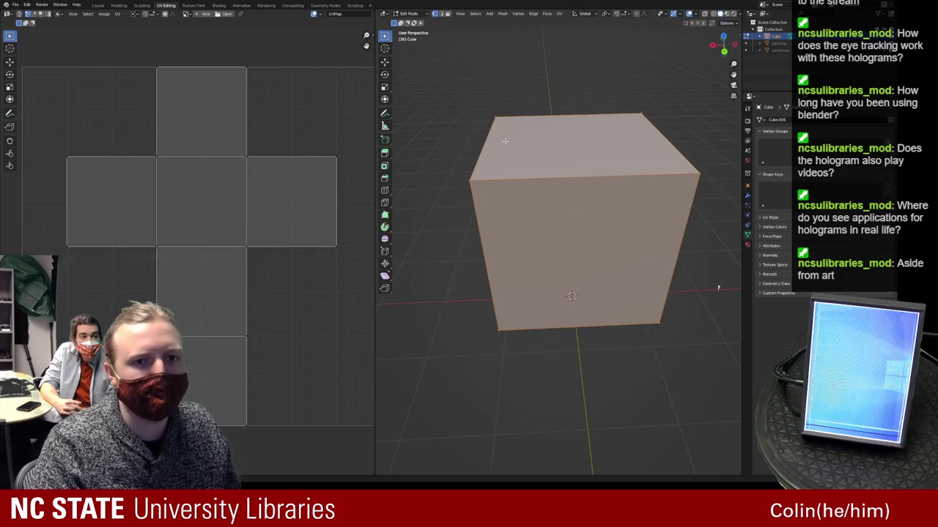
{"action": "middle_click_drag", "start_coordinate": [435, 136], "coordinate": [519, 166]}
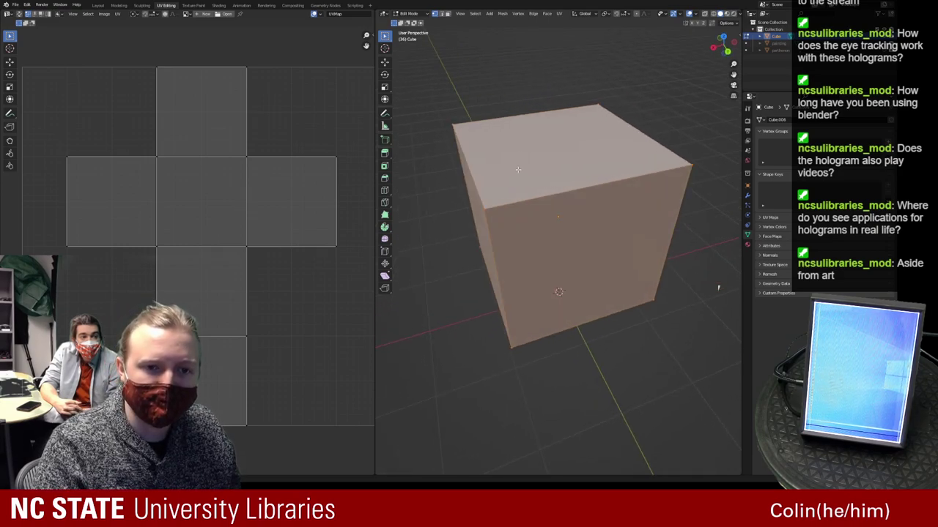
{"action": "left_click", "coordinate": [486, 209]}
{"action": "left_click", "coordinate": [678, 175]}
{"action": "key", "text": "a"}
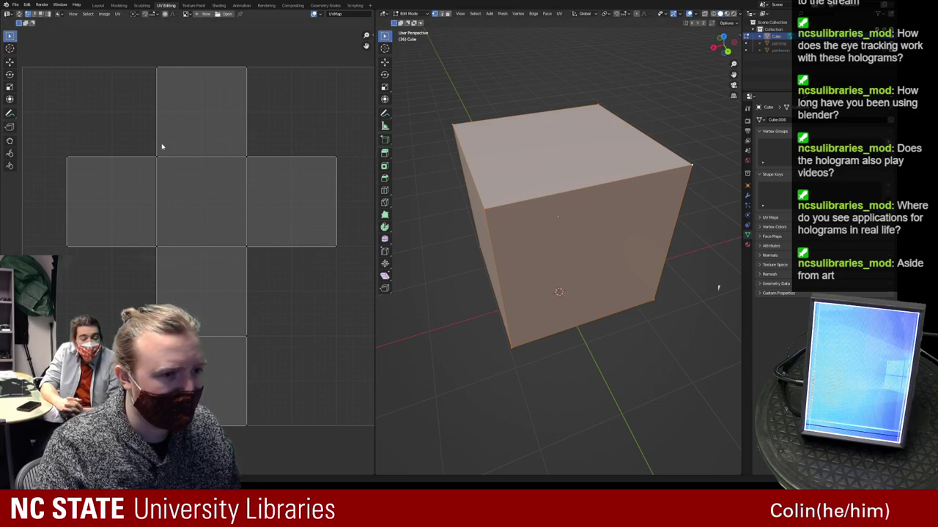
{"action": "key", "text": "alt+a"}
{"action": "left_click", "coordinate": [685, 170]}
{"action": "key", "text": "u"}
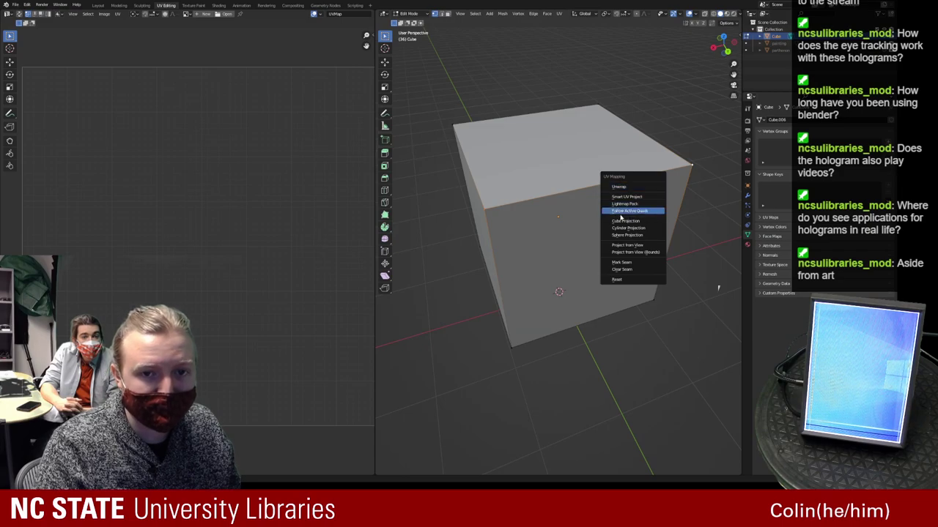
{"action": "left_click", "coordinate": [620, 263]}
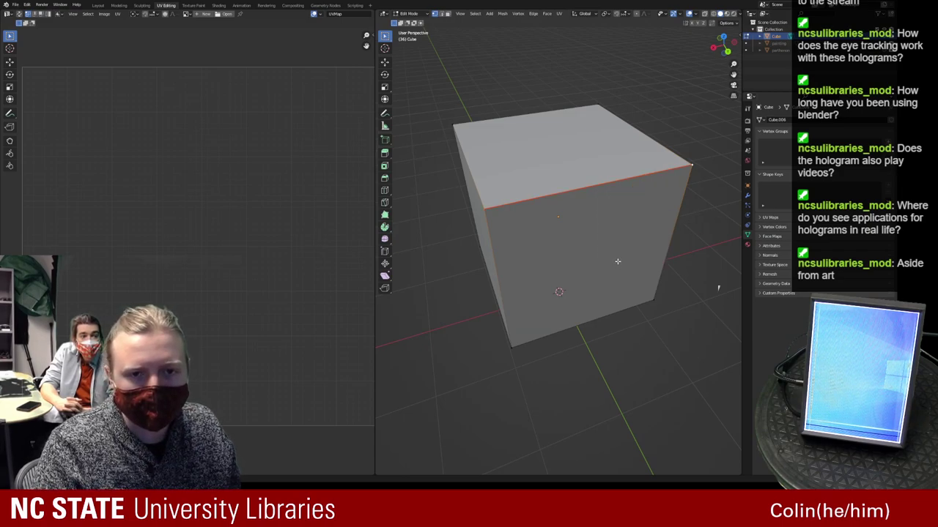
Mark the opposite edge of the cube's top face as a UV seam
{"action": "middle_click_drag", "start_coordinate": [448, 178], "coordinate": [486, 178]}
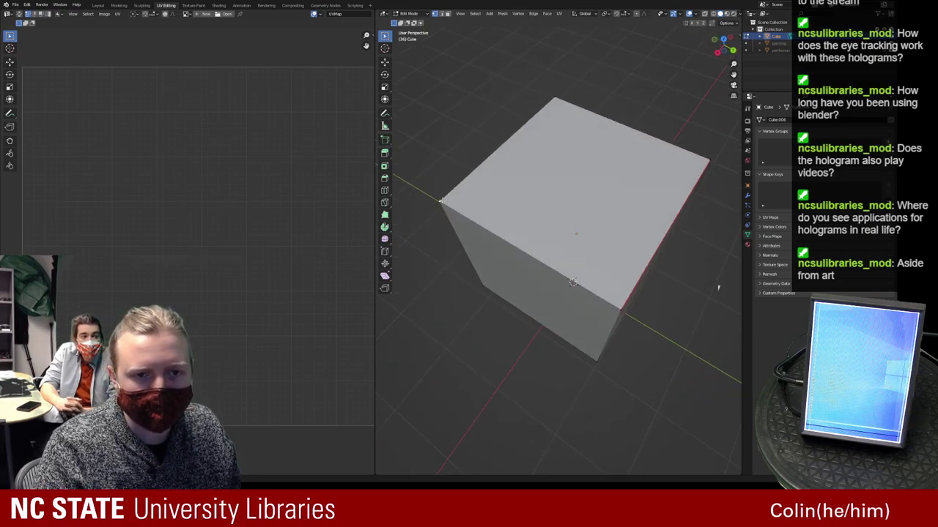
{"action": "key", "text": "u"}
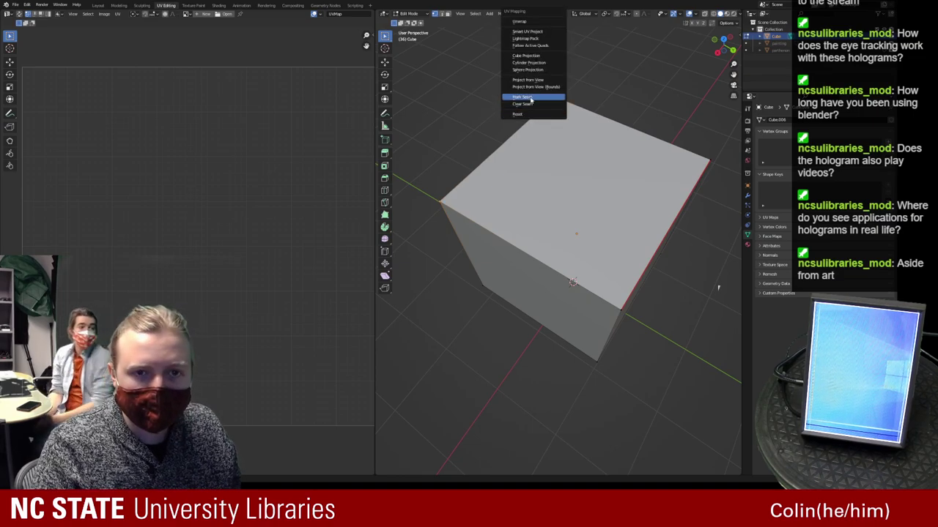
{"action": "left_click", "coordinate": [531, 100]}
{"action": "middle_click_drag", "start_coordinate": [531, 101], "coordinate": [504, 138]}
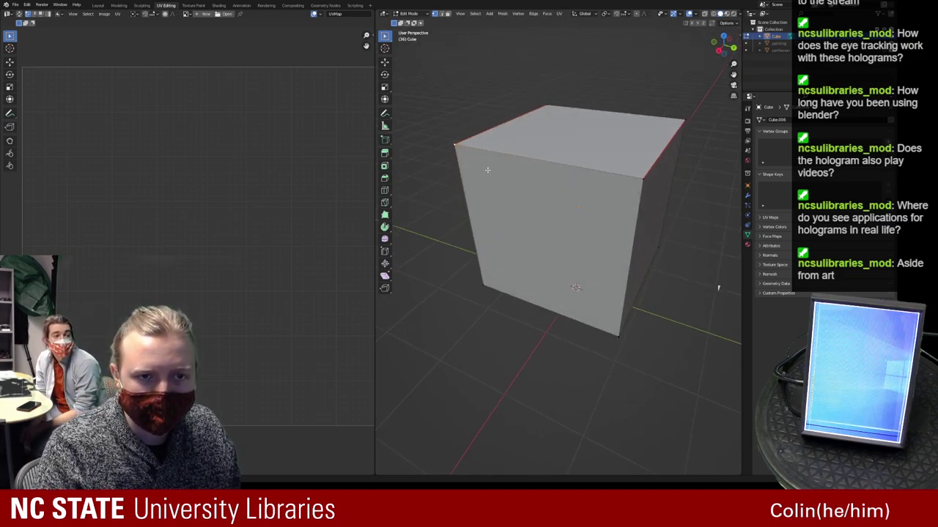
Mark additional UV seams along the cube's vertical edges and around its top face
{"action": "key", "text": "u"}
{"action": "left_click", "coordinate": [630, 178]}
{"action": "middle_click_drag", "start_coordinate": [629, 178], "coordinate": [625, 170]}
{"action": "left_click", "coordinate": [562, 140]}
{"action": "key", "text": "u"}
{"action": "left_click", "coordinate": [561, 140]}
{"action": "mouse_move", "coordinate": [562, 139]}
{"action": "middle_mouse_down"}
{"action": "mouse_move", "coordinate": [640, 150]}
{"action": "mouse_move", "coordinate": [624, 178]}
{"action": "mouse_move", "coordinate": [613, 176]}
{"action": "mouse_move", "coordinate": [609, 160]}
{"action": "mouse_move", "coordinate": [604, 182]}
{"action": "mouse_move", "coordinate": [638, 206]}
{"action": "mouse_move", "coordinate": [659, 203]}
{"action": "mouse_move", "coordinate": [622, 219]}
{"action": "mouse_move", "coordinate": [496, 201]}
{"action": "mouse_move", "coordinate": [565, 214]}
{"action": "mouse_move", "coordinate": [531, 212]}
{"action": "mouse_move", "coordinate": [539, 210]}
{"action": "middle_mouse_up"}
{"action": "key", "text": "u"}
{"action": "left_click", "coordinate": [641, 151]}
{"action": "key", "text": "u"}
{"action": "left_click", "coordinate": [613, 177]}
{"action": "key", "text": "u"}
{"action": "left_click", "coordinate": [601, 162]}
Select the whole cube in wireframe view and unwrap it along the marked seams
{"action": "key", "text": "z"}
{"action": "left_click", "coordinate": [569, 186]}
{"action": "key", "text": "a"}
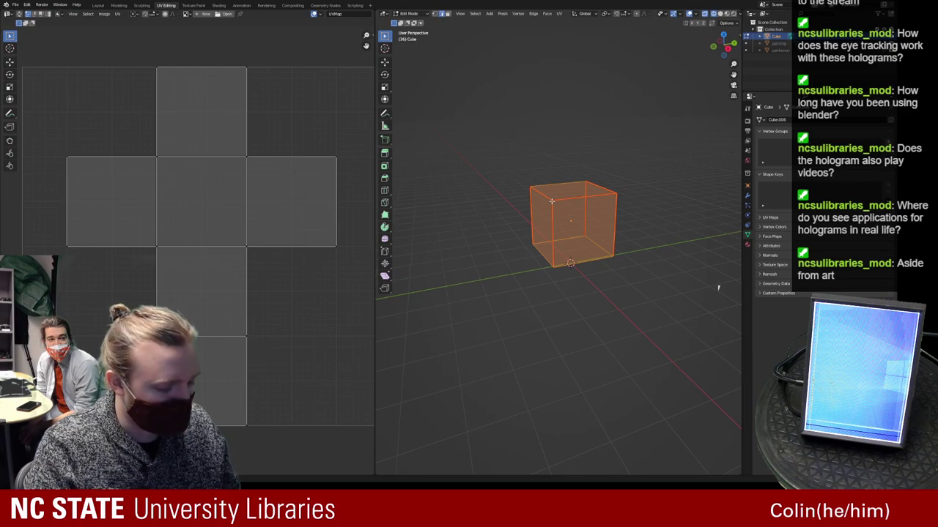
{"action": "key", "text": "u"}
{"action": "scroll", "coordinate": [224, 193], "scroll_direction": "down", "scroll_amount": 4}
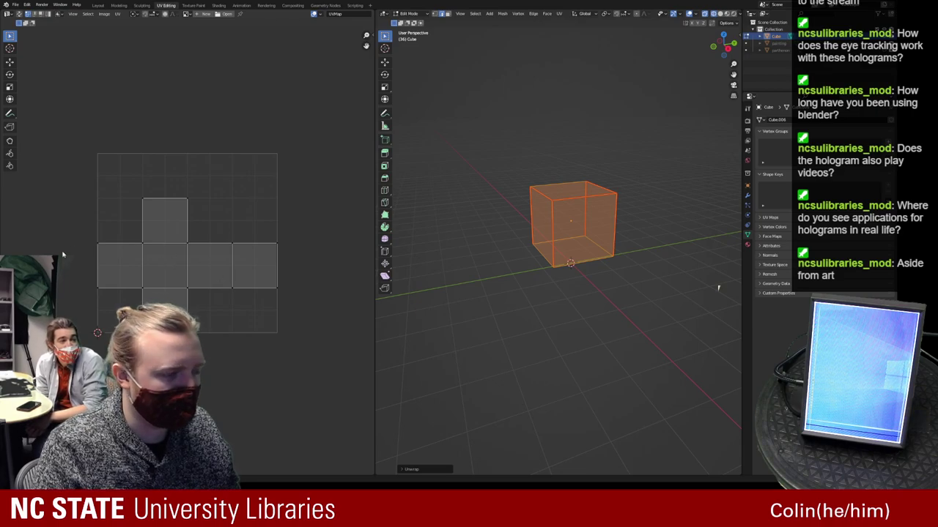
Load the rocky cliff-house image into the UV editor and display the cube's full UV layout over it
{"action": "middle_click_drag", "start_coordinate": [473, 251], "coordinate": [524, 252]}
{"action": "key", "text": "Tab"}
{"action": "key", "text": "Tab"}
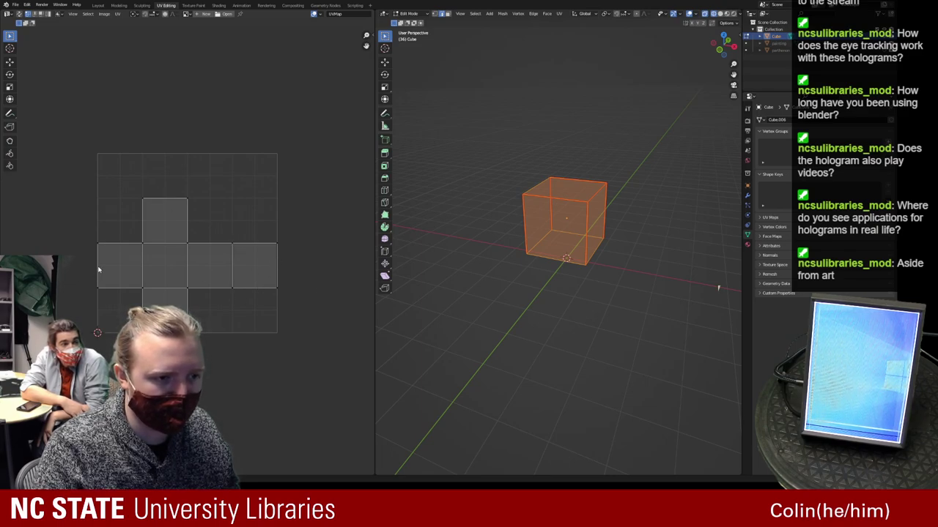
{"action": "left_click", "coordinate": [589, 260]}
{"action": "middle_click_drag", "start_coordinate": [649, 276], "coordinate": [520, 274]}
{"action": "scroll", "coordinate": [286, 238], "scroll_direction": "down", "scroll_amount": 1}
{"action": "scroll", "coordinate": [410, 207], "scroll_direction": "up", "scroll_amount": 3}
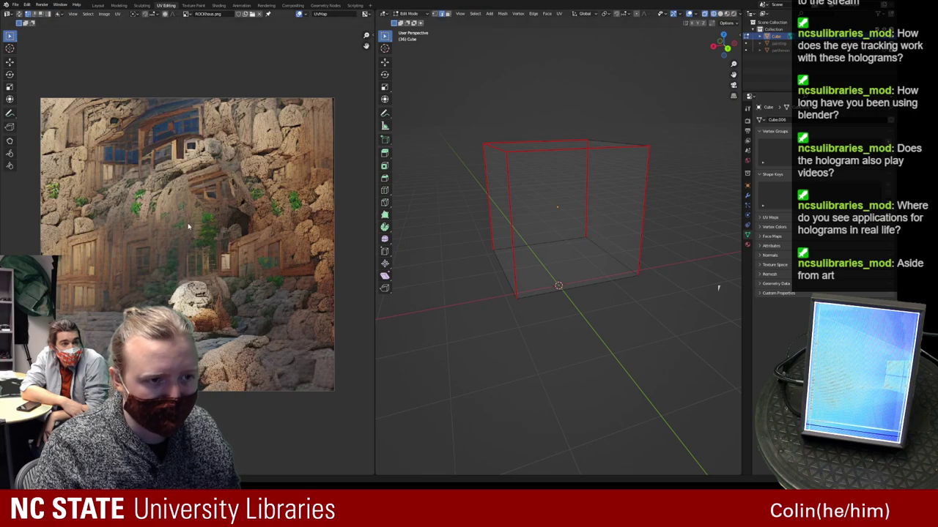
{"action": "scroll", "coordinate": [192, 223], "scroll_direction": "down", "scroll_amount": 2}
{"action": "key", "text": "a"}
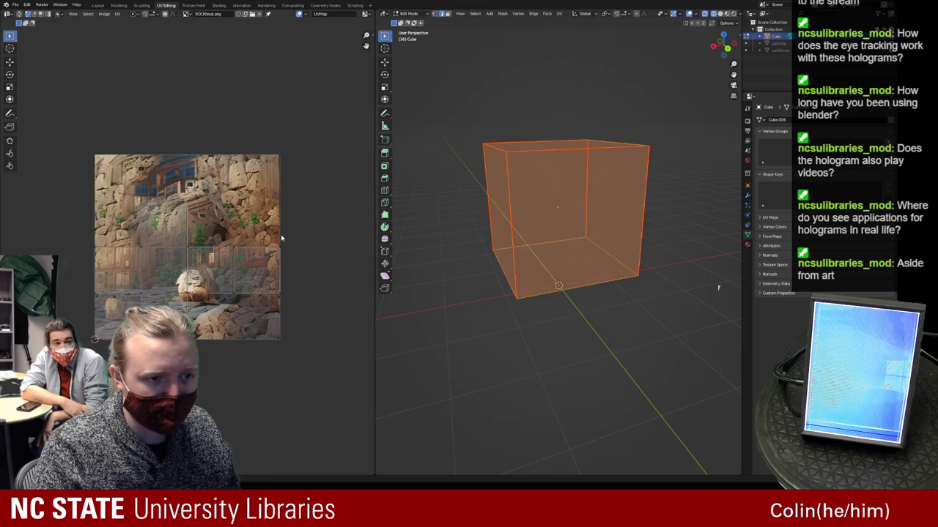
{"action": "scroll", "coordinate": [282, 237], "scroll_direction": "up", "scroll_amount": 2}
Take the cube's view out of wireframe and switch to the Shading workspace
{"action": "key", "text": "z"}
{"action": "left_click", "coordinate": [466, 297]}
{"action": "middle_click_drag", "start_coordinate": [467, 263], "coordinate": [510, 277]}
{"action": "left_click", "coordinate": [218, 5]}
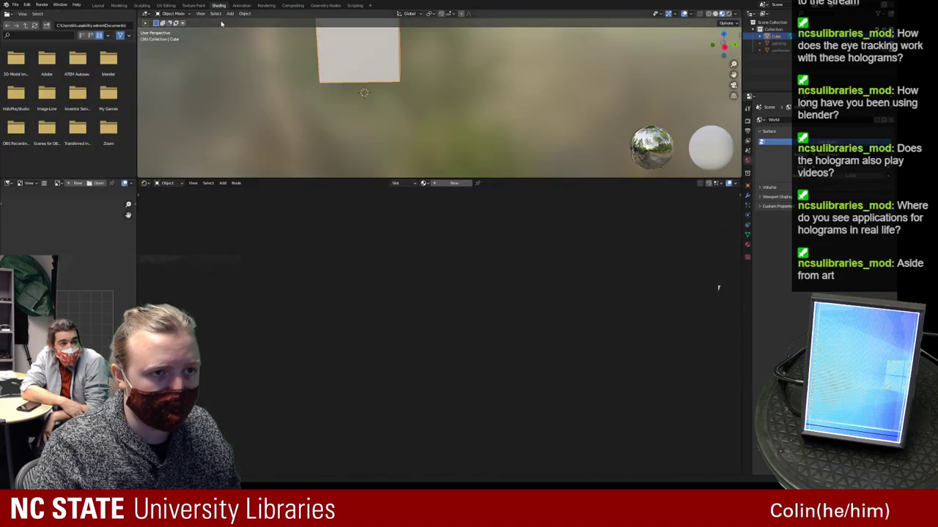
Create a new material for the cube and add an Image Texture node beside its Principled BSDF
{"action": "left_click", "coordinate": [445, 182]}
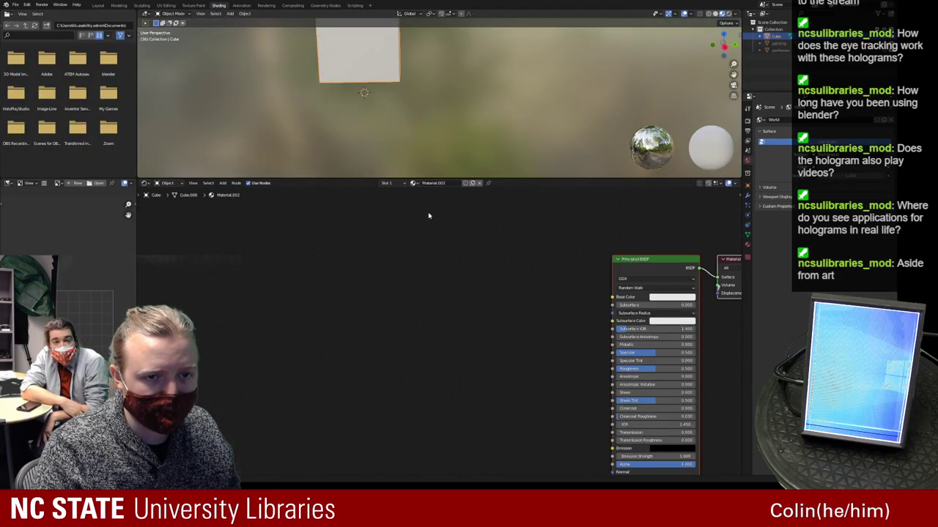
{"action": "middle_click_drag", "start_coordinate": [565, 267], "coordinate": [264, 274]}
{"action": "key", "text": "shift+a"}
{"action": "key", "text": "Escape"}
{"action": "key", "text": "shift+a"}
{"action": "left_click", "coordinate": [313, 311]}
{"action": "type", "text": "ima"}
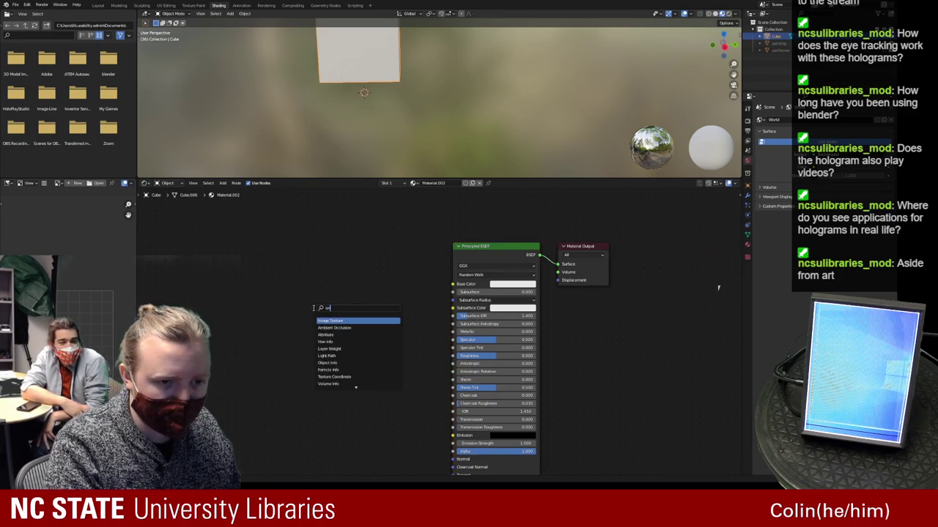
{"action": "key", "text": "Return"}
Assign ROCKhaus.png to the Image Texture node and connect its Color output to the Principled BSDF's Base Color
{"action": "left_click", "coordinate": [303, 348]}
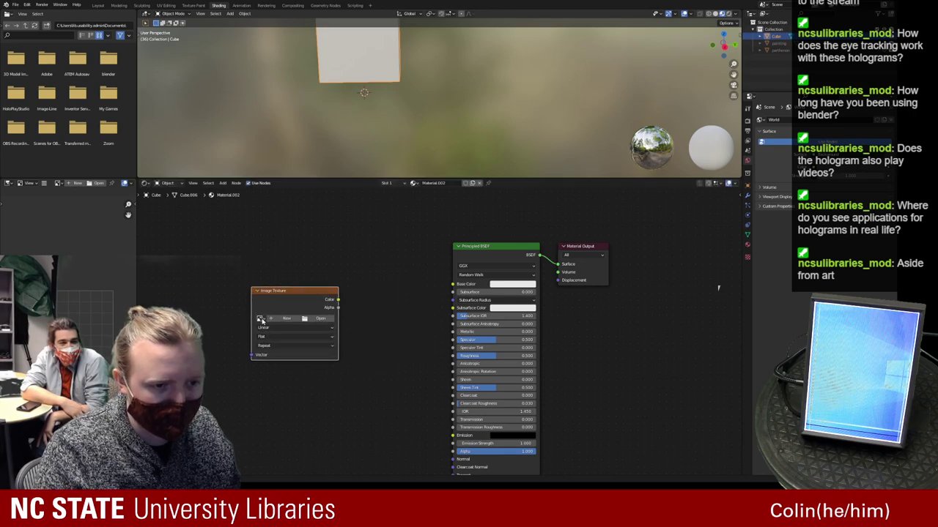
{"action": "left_click", "coordinate": [261, 319]}
{"action": "left_click", "coordinate": [282, 341]}
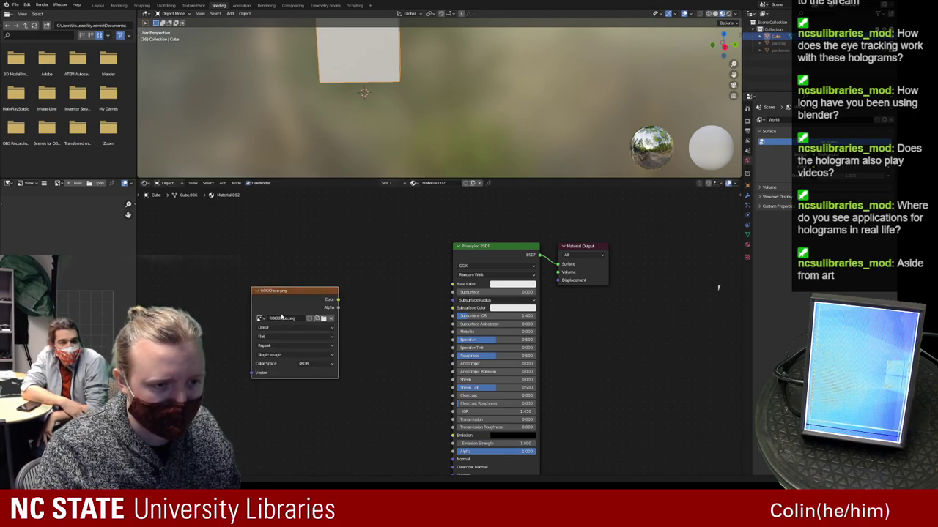
{"action": "left_click_drag", "start_coordinate": [337, 301], "coordinate": [454, 283]}
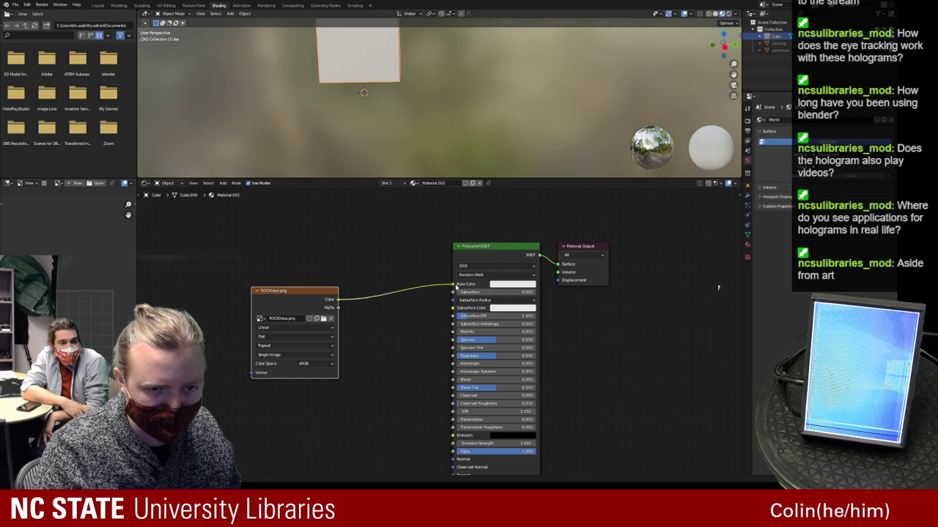
{"action": "left_click_drag", "start_coordinate": [343, 299], "coordinate": [398, 298]}
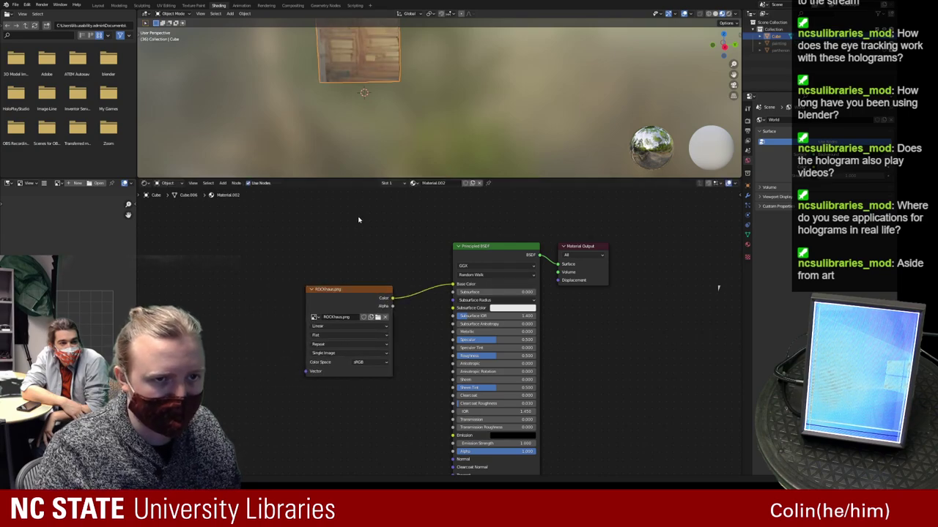
Switch to the UV Editing workspace and compare the cube's textured faces with its UV layout on the image
{"action": "middle_click_drag", "start_coordinate": [358, 217], "coordinate": [349, 224]}
{"action": "scroll", "coordinate": [351, 148], "scroll_direction": "down", "scroll_amount": 2}
{"action": "middle_click_drag", "start_coordinate": [362, 83], "coordinate": [476, 133]}
{"action": "left_click", "coordinate": [173, 6]}
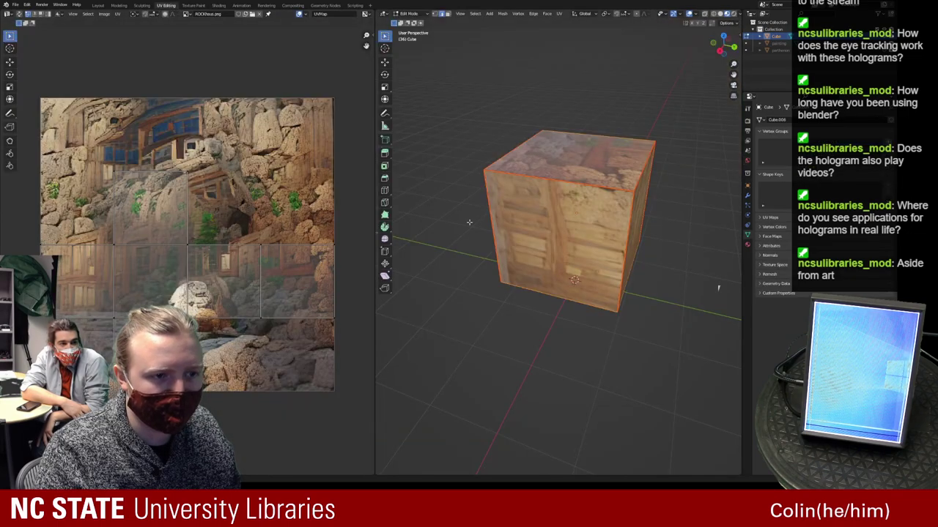
{"action": "middle_click_drag", "start_coordinate": [467, 222], "coordinate": [664, 261]}
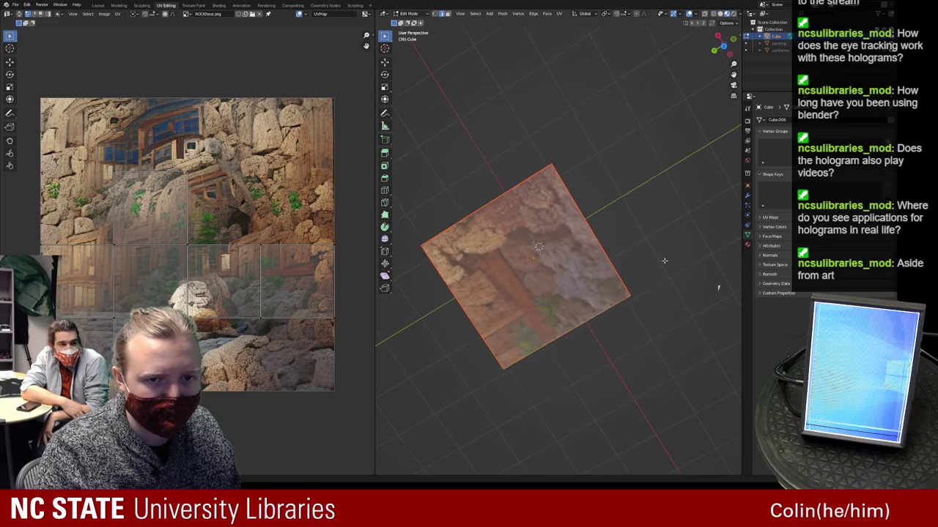
{"action": "left_click", "coordinate": [664, 260]}
{"action": "key", "text": "a"}
{"action": "middle_click_drag", "start_coordinate": [550, 275], "coordinate": [481, 285]}
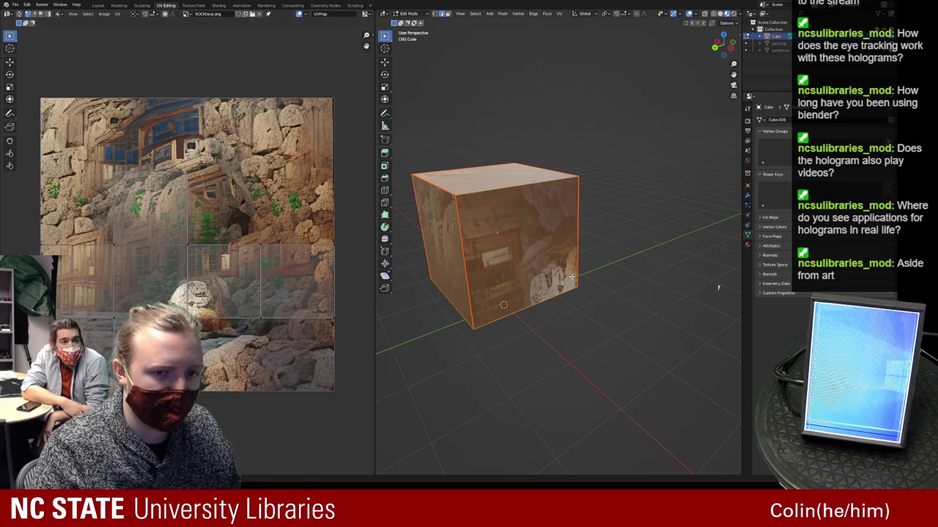
{"action": "middle_click_drag", "start_coordinate": [572, 276], "coordinate": [447, 229]}
{"action": "left_click", "coordinate": [671, 252]}
{"action": "key", "text": "a"}
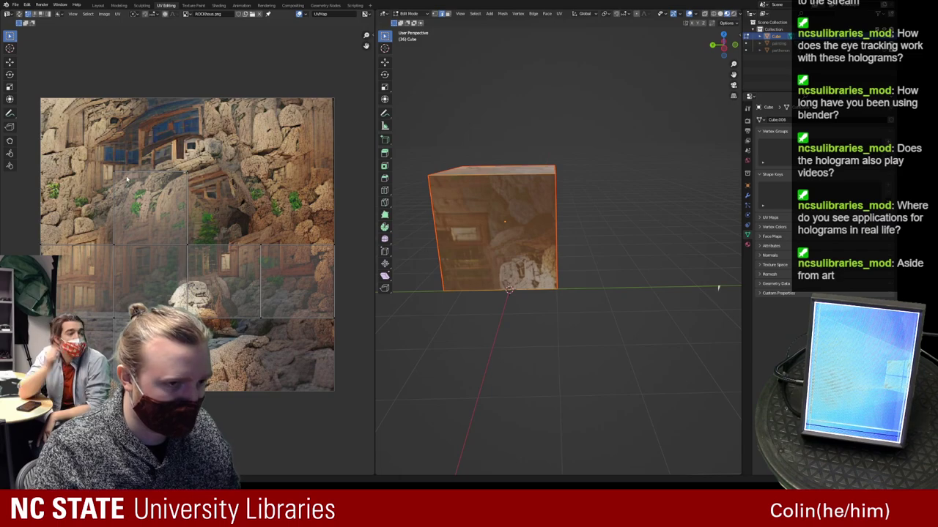
Switch to the Texture Paint workspace and reduce the draw brush radius to 6 px
{"action": "left_click", "coordinate": [193, 5]}
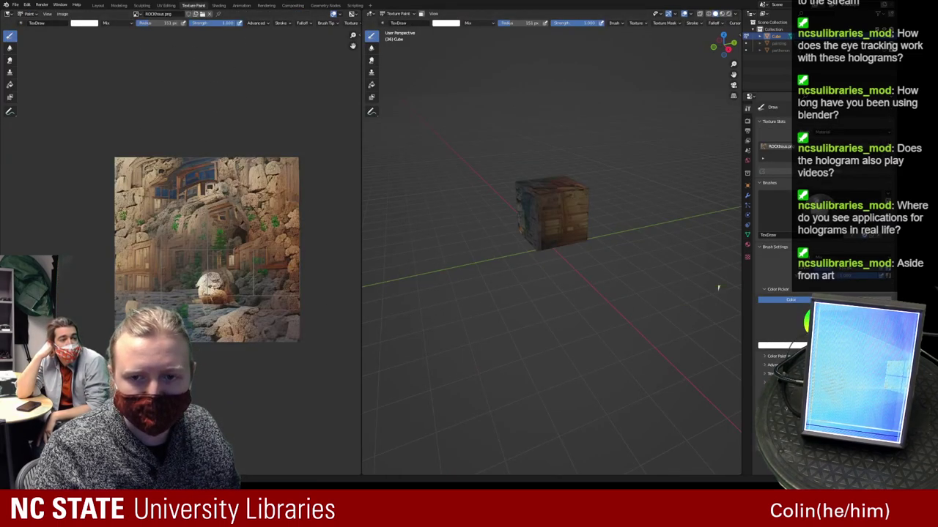
{"action": "scroll", "coordinate": [251, 260], "scroll_direction": "up", "scroll_amount": 4}
{"action": "scroll", "coordinate": [248, 285], "scroll_direction": "down", "scroll_amount": 3}
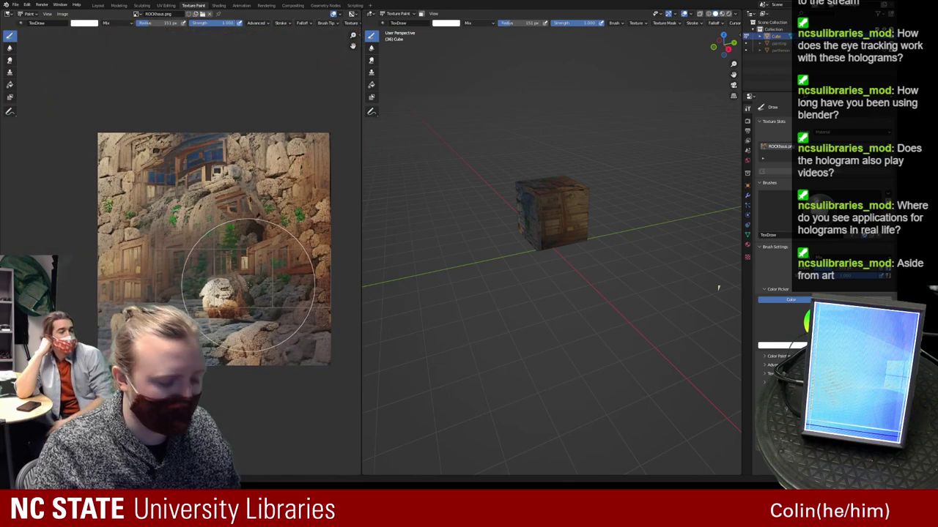
{"action": "key", "text": "f"}
{"action": "left_click", "coordinate": [274, 273]}
{"action": "scroll", "coordinate": [279, 297], "scroll_direction": "up", "scroll_amount": 3}
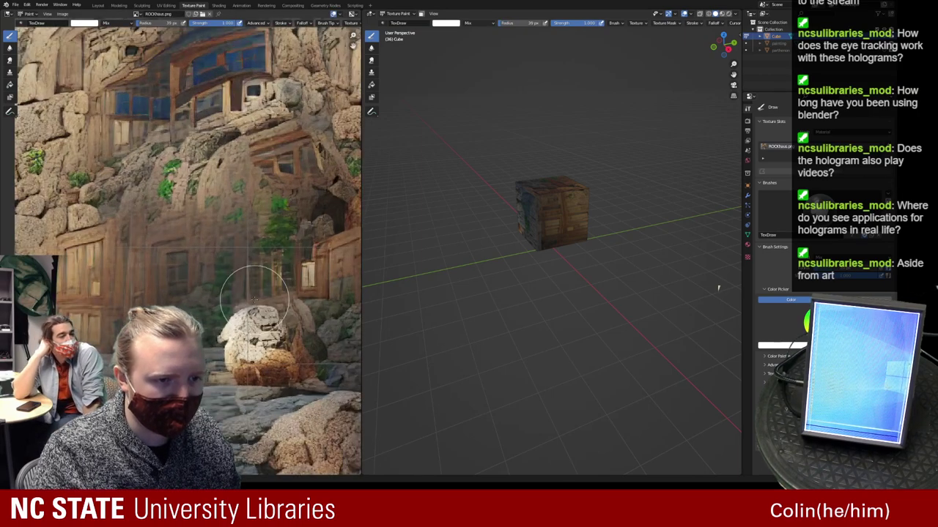
{"action": "scroll", "coordinate": [255, 299], "scroll_direction": "down", "scroll_amount": 2}
{"action": "key", "text": "f"}
{"action": "left_click", "coordinate": [260, 291]}
Paint thin white strokes across the cube's top and side faces and on the texture image, including a 5 on one side
{"action": "middle_click_drag", "start_coordinate": [440, 266], "coordinate": [406, 249]}
{"action": "scroll", "coordinate": [508, 262], "scroll_direction": "up", "scroll_amount": 3}
{"action": "mouse_move", "coordinate": [508, 261]}
{"action": "middle_mouse_down", "text": "shift"}
{"action": "mouse_move", "coordinate": [452, 324]}
{"action": "mouse_move", "coordinate": [480, 312]}
{"action": "middle_mouse_up", "text": "shift"}
{"action": "mouse_move", "coordinate": [546, 226]}
{"action": "left_mouse_down"}
{"action": "mouse_move", "coordinate": [537, 217]}
{"action": "mouse_move", "coordinate": [533, 257]}
{"action": "left_mouse_up"}
{"action": "middle_click_drag", "start_coordinate": [502, 274], "coordinate": [498, 305]}
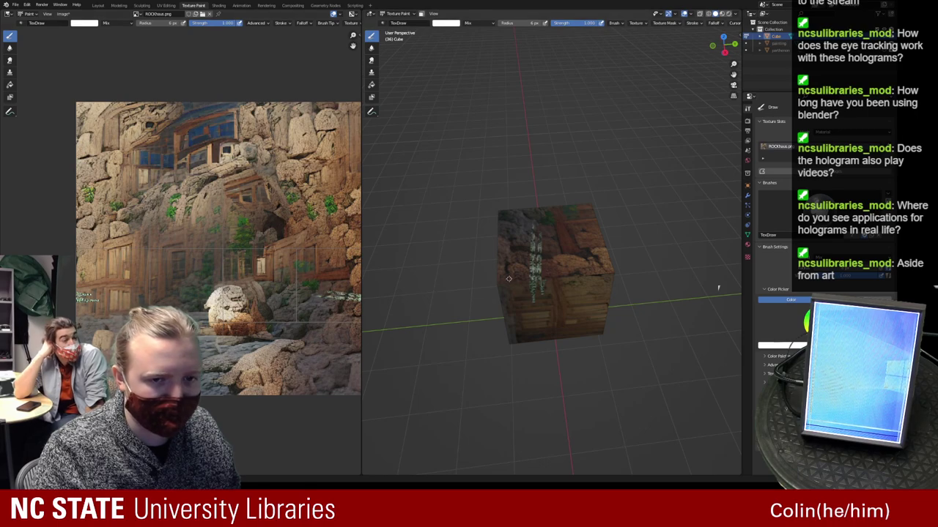
{"action": "mouse_move", "coordinate": [263, 281]}
{"action": "left_mouse_down"}
{"action": "mouse_move", "coordinate": [255, 293]}
{"action": "mouse_move", "coordinate": [284, 302]}
{"action": "mouse_move", "coordinate": [266, 303]}
{"action": "left_mouse_up"}
{"action": "mouse_move", "coordinate": [441, 325]}
{"action": "middle_mouse_down"}
{"action": "mouse_move", "coordinate": [564, 309]}
{"action": "mouse_move", "coordinate": [539, 322]}
{"action": "middle_mouse_up"}
{"action": "mouse_move", "coordinate": [516, 231]}
{"action": "left_mouse_down"}
{"action": "mouse_move", "coordinate": [469, 247]}
{"action": "mouse_move", "coordinate": [483, 282]}
{"action": "left_mouse_up"}
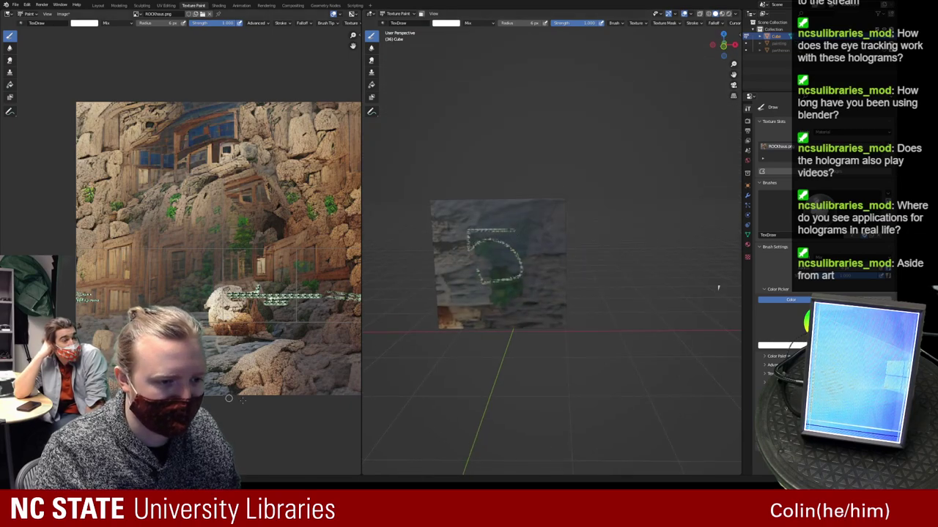
Paint a white 4 on the cube's underside and a white 6 on its top face
{"action": "mouse_move", "coordinate": [510, 254]}
{"action": "middle_mouse_down"}
{"action": "mouse_move", "coordinate": [529, 255]}
{"action": "mouse_move", "coordinate": [550, 237]}
{"action": "mouse_move", "coordinate": [562, 245]}
{"action": "middle_mouse_up"}
{"action": "middle_click_drag", "start_coordinate": [585, 289], "coordinate": [577, 293]}
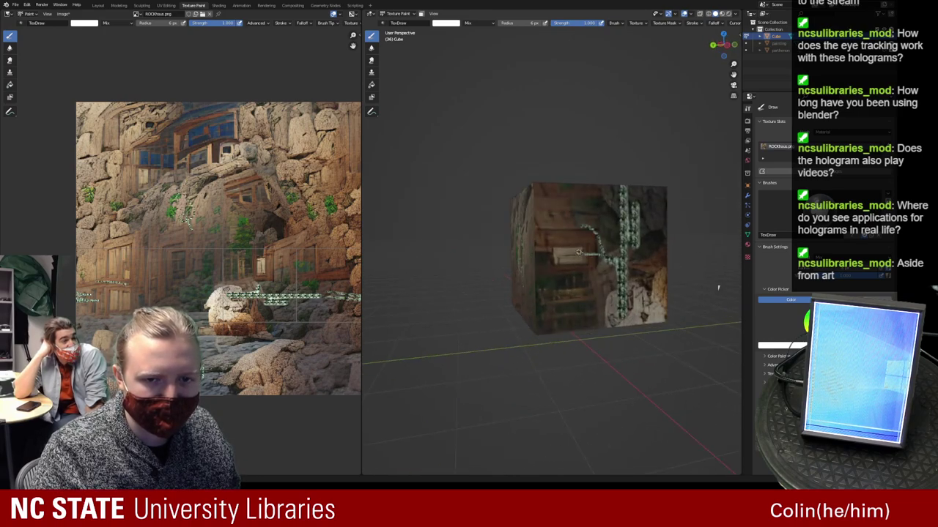
{"action": "middle_click_drag", "start_coordinate": [604, 336], "coordinate": [518, 276]}
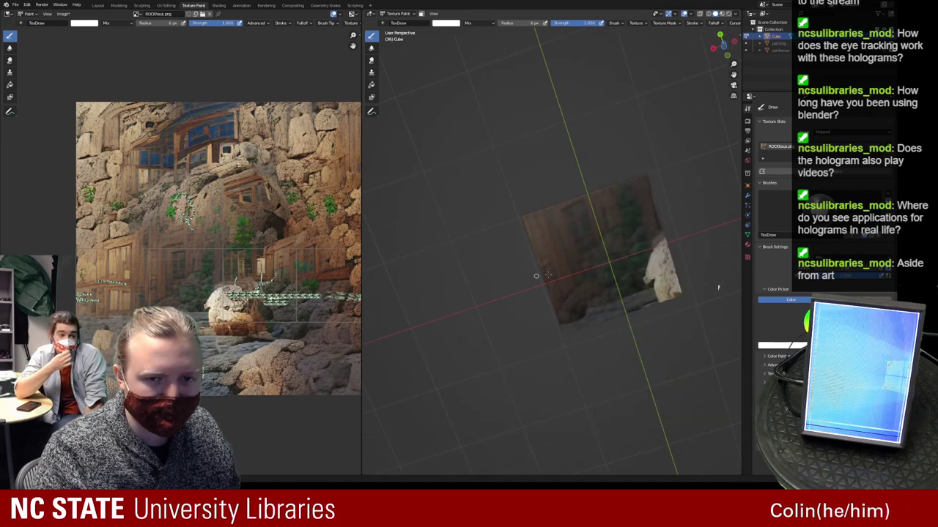
{"action": "left_click_drag", "start_coordinate": [601, 235], "coordinate": [623, 296]}
{"action": "middle_click_drag", "start_coordinate": [573, 330], "coordinate": [535, 269]}
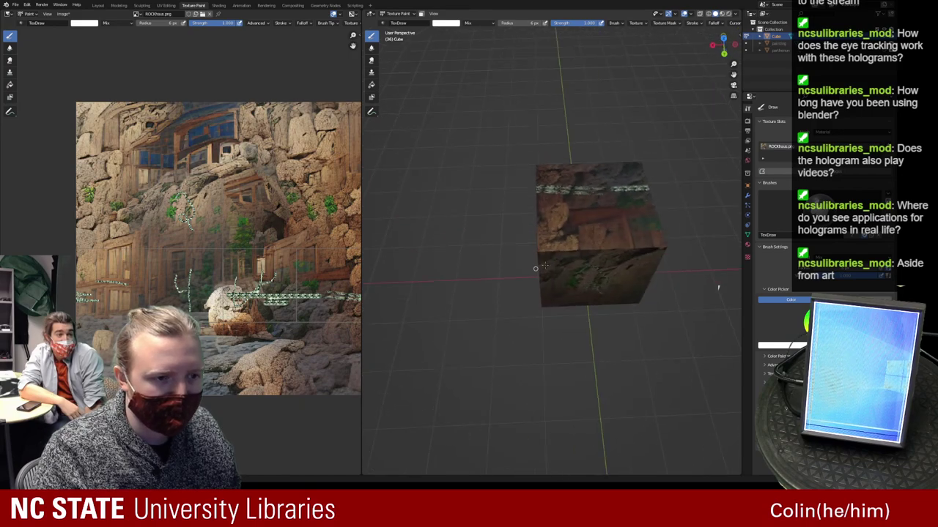
{"action": "mouse_move", "coordinate": [564, 219]}
{"action": "middle_mouse_down"}
{"action": "mouse_move", "coordinate": [581, 254]}
{"action": "mouse_move", "coordinate": [582, 243]}
{"action": "mouse_move", "coordinate": [549, 275]}
{"action": "mouse_move", "coordinate": [550, 308]}
{"action": "middle_mouse_up"}
{"action": "mouse_move", "coordinate": [523, 181]}
{"action": "left_mouse_down"}
{"action": "mouse_move", "coordinate": [491, 192]}
{"action": "mouse_move", "coordinate": [535, 235]}
{"action": "mouse_move", "coordinate": [499, 237]}
{"action": "left_mouse_up"}
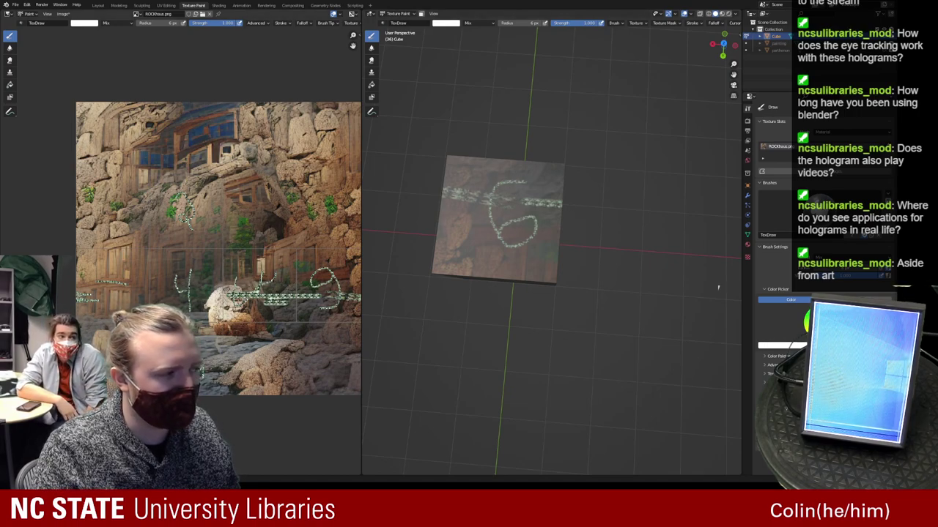
{"action": "middle_click_drag", "start_coordinate": [479, 328], "coordinate": [542, 233]}
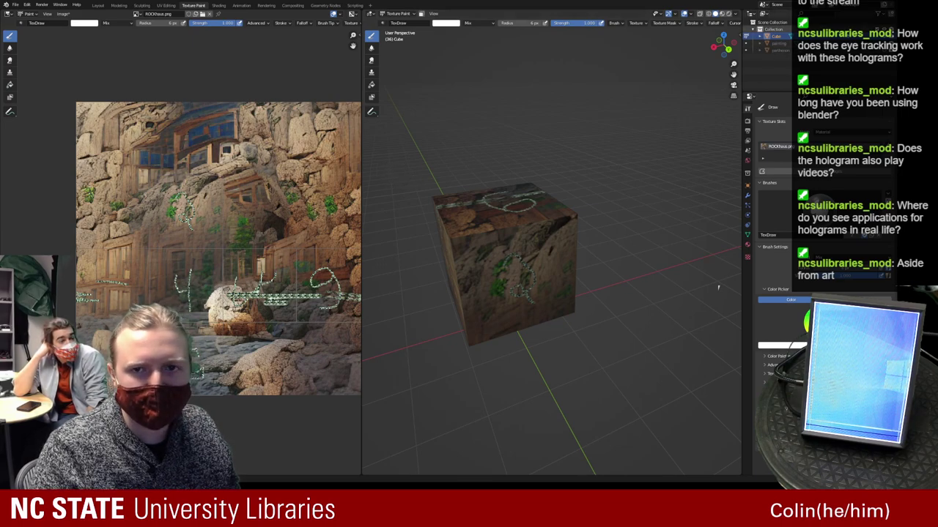
Show the parthenon object in the viewport in place of the cube
{"action": "left_click", "coordinate": [886, 43]}
{"action": "left_click", "coordinate": [886, 44]}
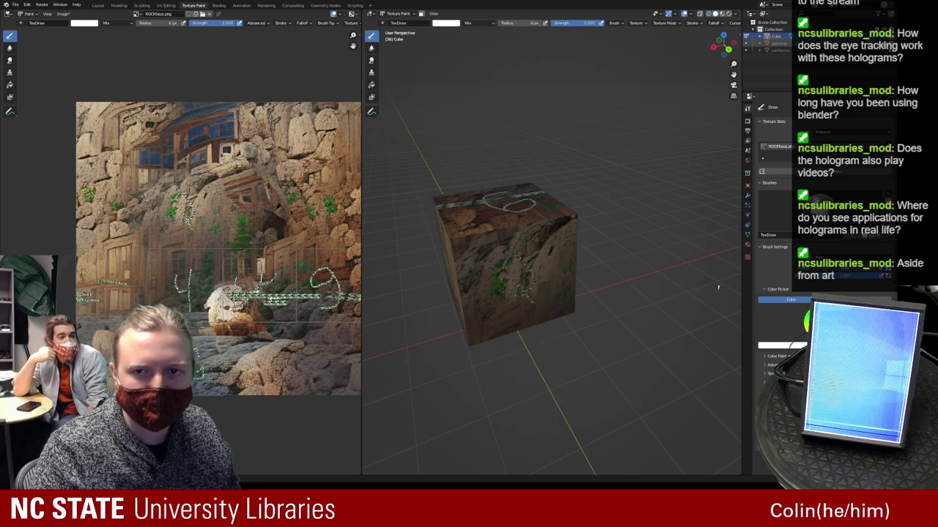
{"action": "left_click", "coordinate": [886, 50]}
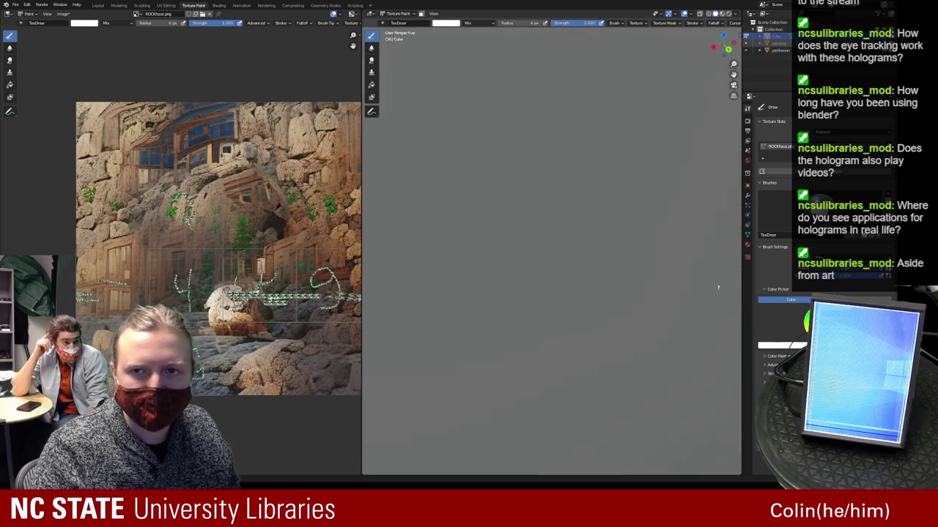
{"action": "scroll", "coordinate": [319, 151], "scroll_direction": "down", "scroll_amount": 3}
{"action": "scroll", "coordinate": [319, 151], "scroll_direction": "down", "scroll_amount": 1}
{"action": "scroll", "coordinate": [468, 179], "scroll_direction": "down", "scroll_amount": 8}
{"action": "middle_click_drag", "start_coordinate": [468, 198], "coordinate": [539, 180]}
{"action": "scroll", "coordinate": [522, 229], "scroll_direction": "up", "scroll_amount": 2}
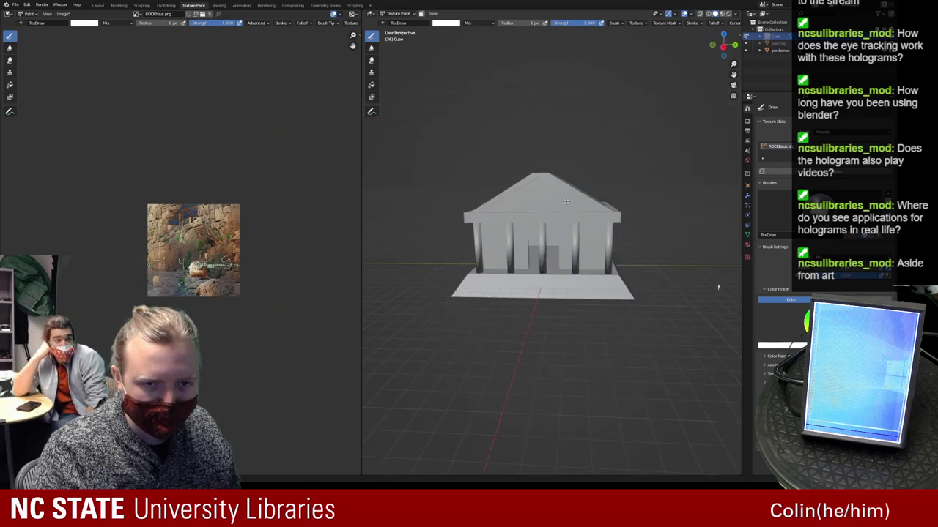
Return to the UV Editing workspace, leave the cube's Edit Mode, and open the parthenon object in Edit Mode
{"action": "left_click", "coordinate": [165, 5]}
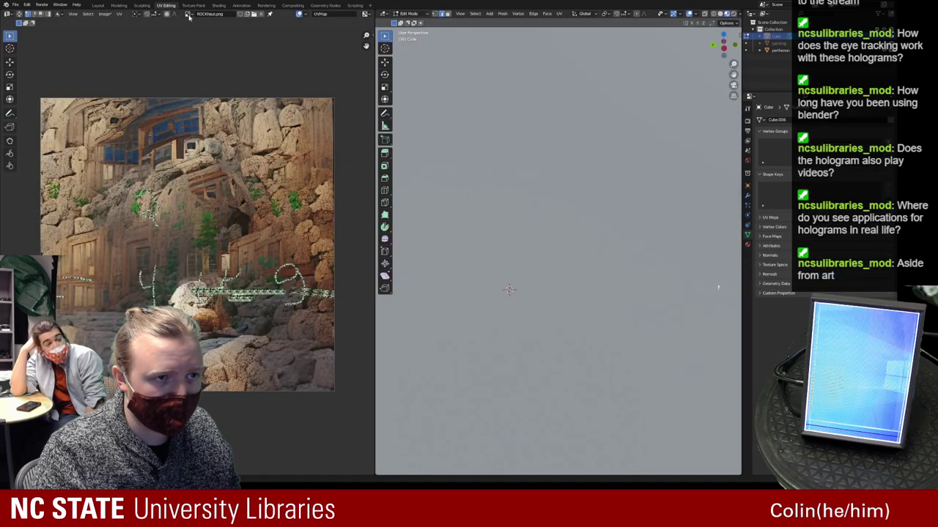
{"action": "middle_click_drag", "start_coordinate": [520, 218], "coordinate": [579, 214]}
{"action": "key", "text": "Tab"}
{"action": "scroll", "coordinate": [579, 215], "scroll_direction": "up", "scroll_amount": 5}
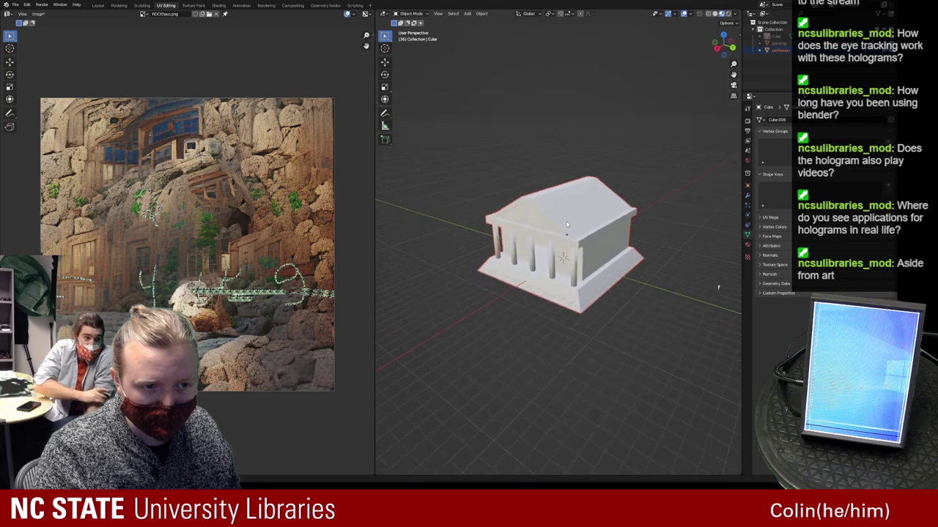
{"action": "scroll", "coordinate": [530, 224], "scroll_direction": "down", "scroll_amount": 2}
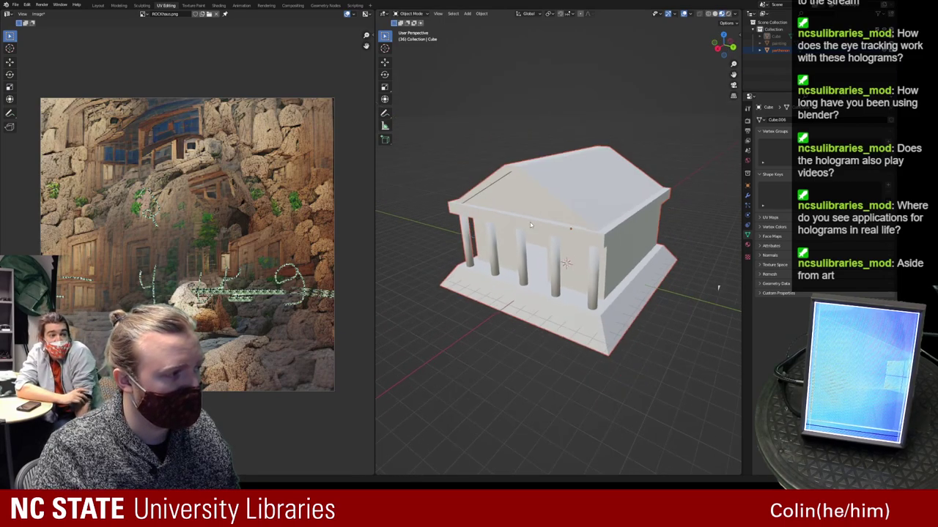
{"action": "right_click", "coordinate": [538, 205]}
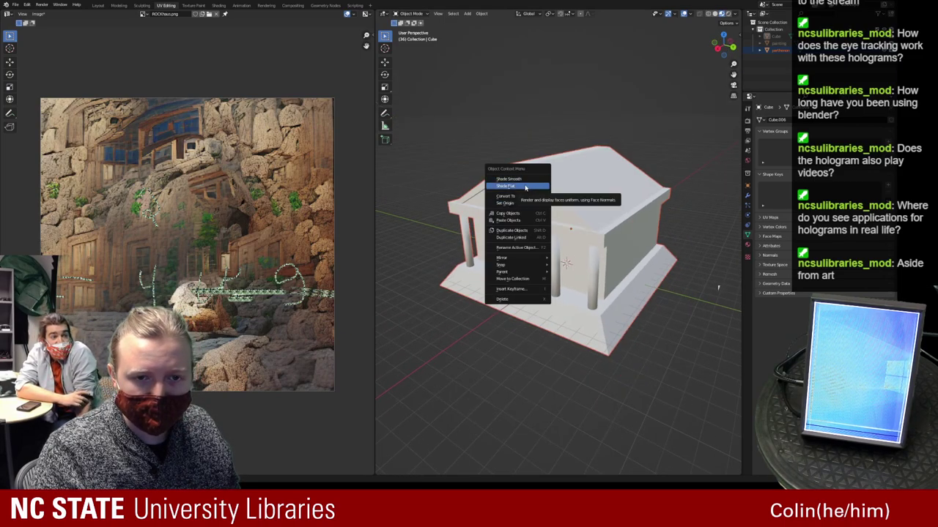
{"action": "left_click", "coordinate": [593, 170]}
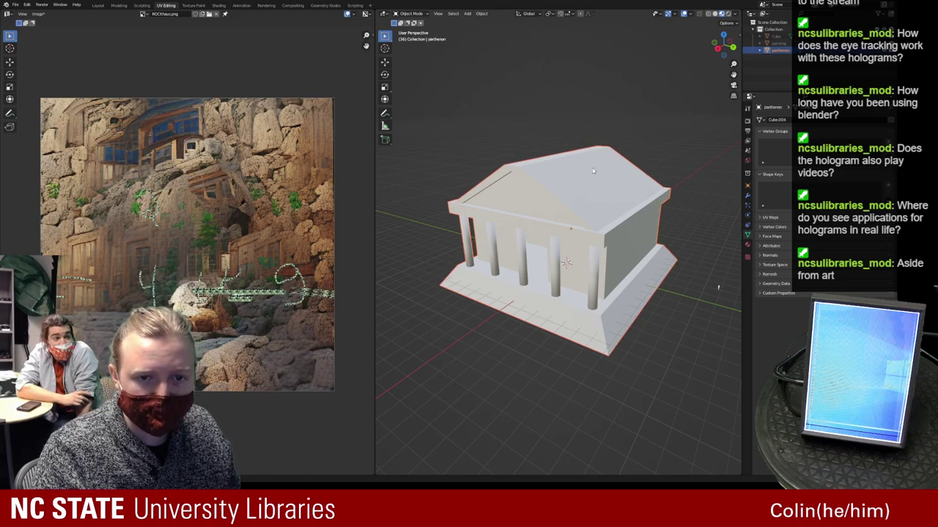
{"action": "key", "text": "Tab"}
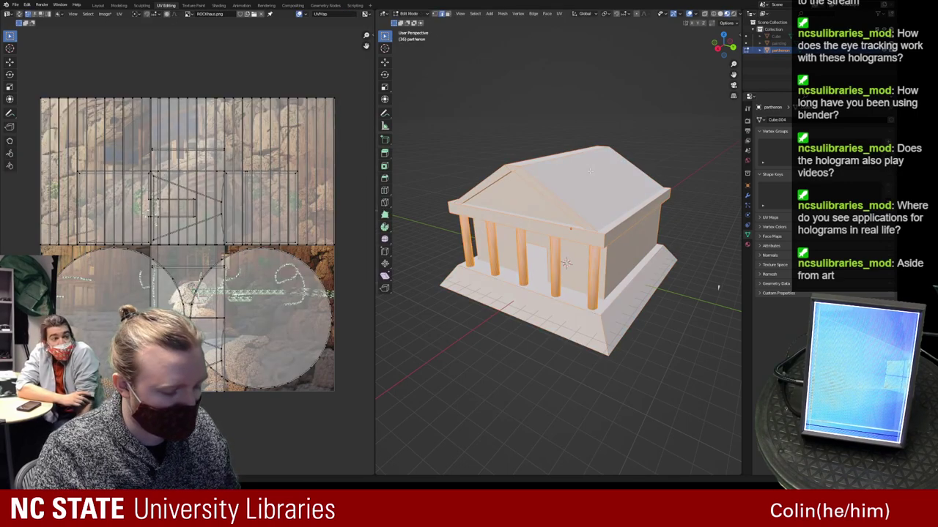
Unwrap the whole parthenon mesh with Smart UV Project using an island margin of 0.050
{"action": "key", "text": "u"}
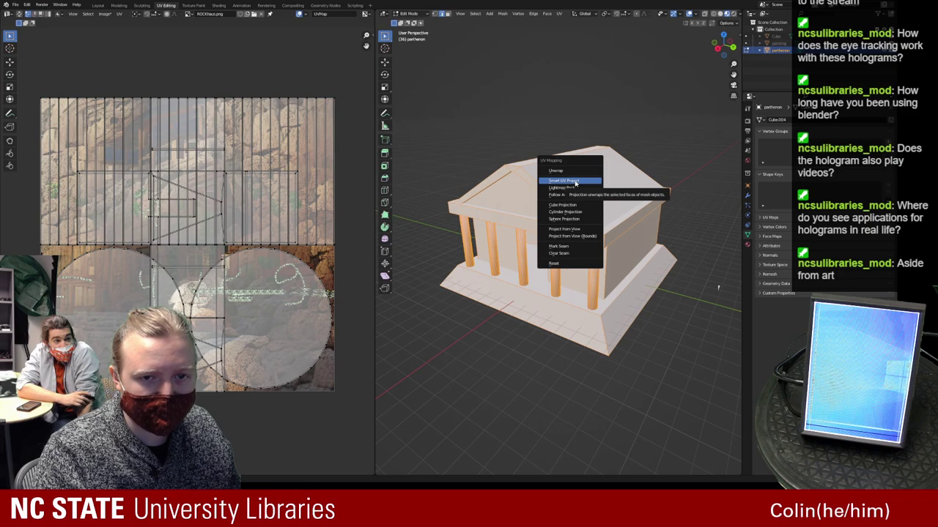
{"action": "left_click", "coordinate": [576, 184]}
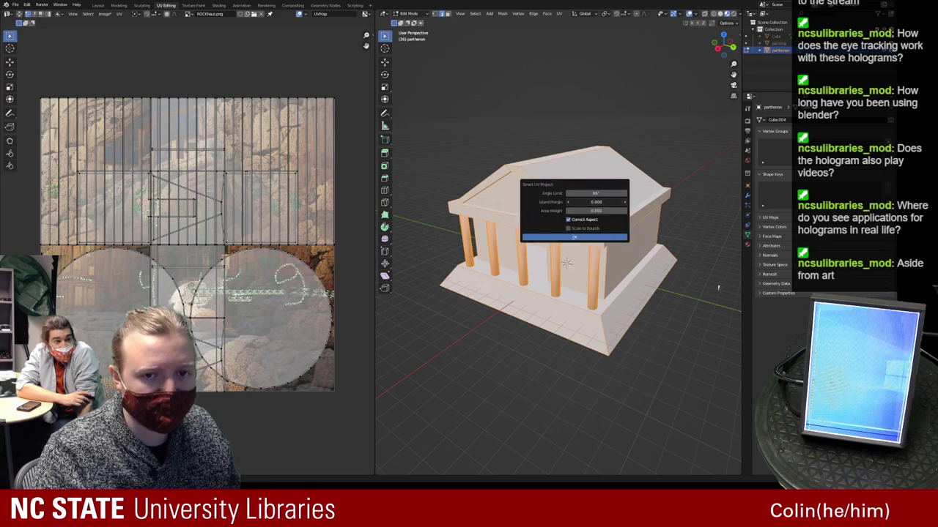
{"action": "left_click", "coordinate": [624, 204]}
{"action": "left_click_drag", "start_coordinate": [624, 202], "coordinate": [561, 204]}
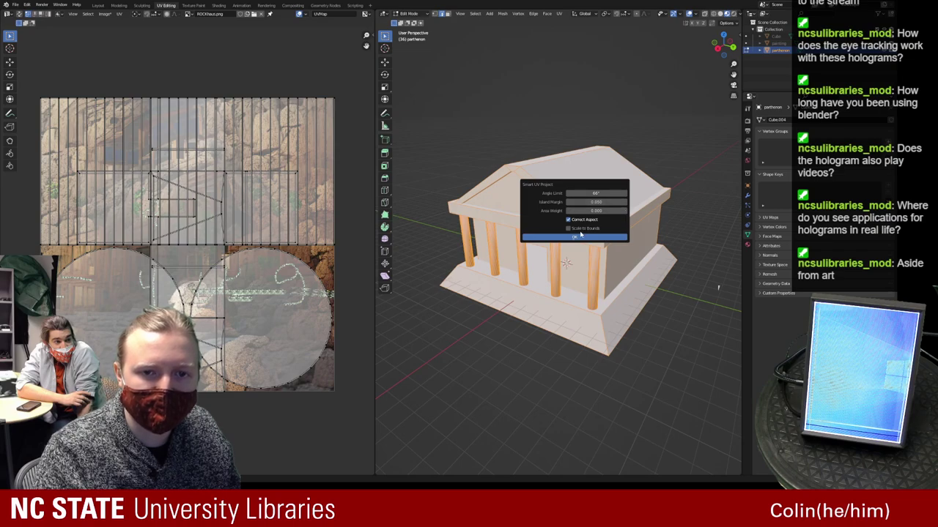
{"action": "left_click", "coordinate": [570, 228]}
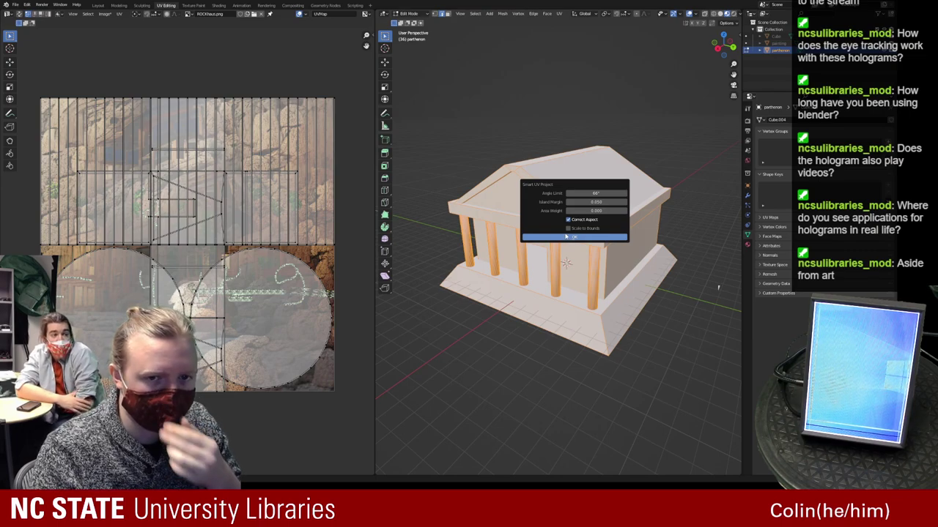
{"action": "left_click", "coordinate": [567, 238]}
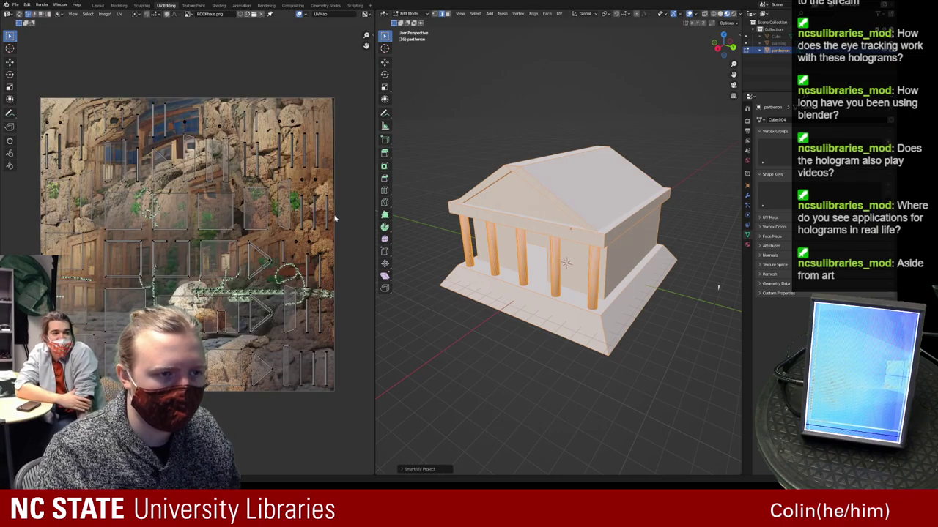
{"action": "scroll", "coordinate": [299, 206], "scroll_direction": "up", "scroll_amount": 1}
{"action": "scroll", "coordinate": [283, 199], "scroll_direction": "down", "scroll_amount": 1}
{"action": "middle_click_drag", "start_coordinate": [268, 193], "coordinate": [236, 194]}
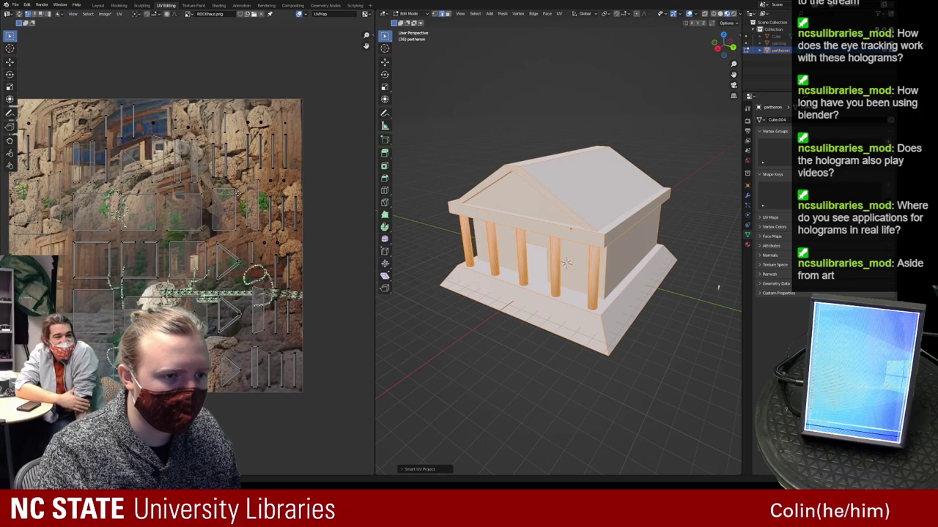
Examine the parthenon's UV islands over the painted image and check the model in Material Preview with nothing selected
{"action": "scroll", "coordinate": [200, 220], "scroll_direction": "up", "scroll_amount": 4}
{"action": "mouse_move", "coordinate": [200, 220]}
{"action": "middle_mouse_down"}
{"action": "mouse_move", "coordinate": [256, 217]}
{"action": "mouse_move", "coordinate": [233, 236]}
{"action": "mouse_move", "coordinate": [246, 247]}
{"action": "mouse_move", "coordinate": [222, 249]}
{"action": "middle_mouse_up"}
{"action": "scroll", "coordinate": [217, 224], "scroll_direction": "up", "scroll_amount": 1}
{"action": "scroll", "coordinate": [246, 248], "scroll_direction": "down", "scroll_amount": 1}
{"action": "key", "text": "z"}
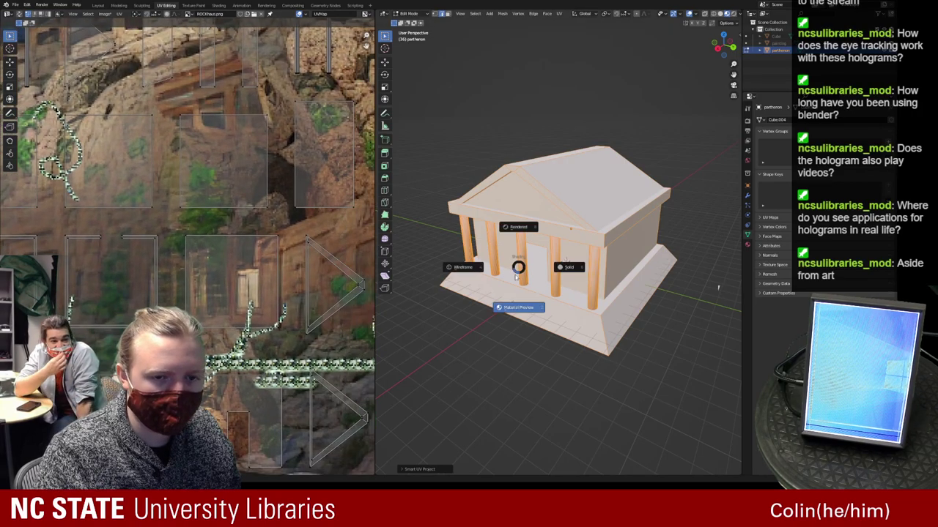
{"action": "left_click", "coordinate": [519, 308]}
{"action": "key", "text": "alt+a"}
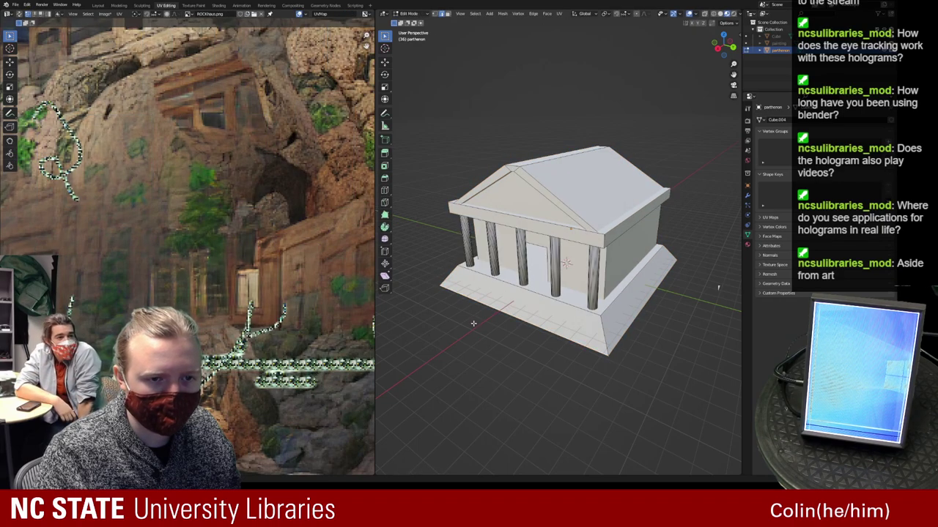
{"action": "key", "text": "Home"}
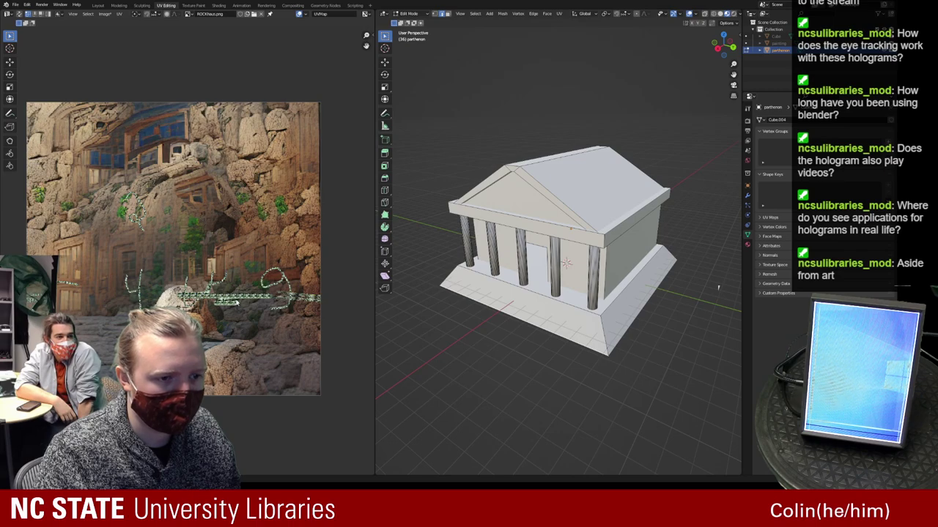
Undo the parthenon unwrap and the earlier painting on the texture image, back to the cube's Edit Mode
{"action": "key", "text": "ctrl+z"}
{"action": "key", "text": "ctrl+z"}
{"action": "key", "text": "ctrl+z"}
{"action": "key", "text": "ctrl+z"}
{"action": "key", "text": "ctrl+z"}
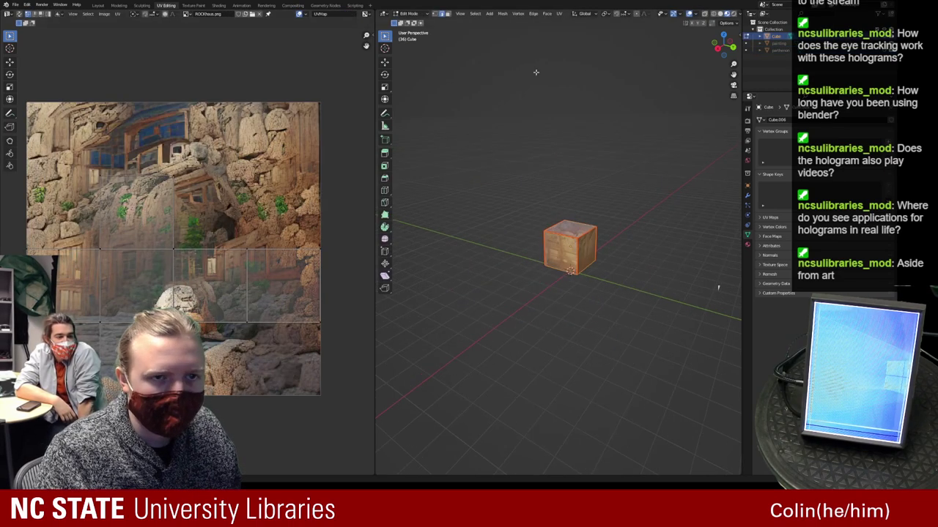
Show the parthenon and hide the cube, leave the cube's Edit Mode, and open the parthenon in Edit Mode
{"action": "left_click", "coordinate": [884, 50]}
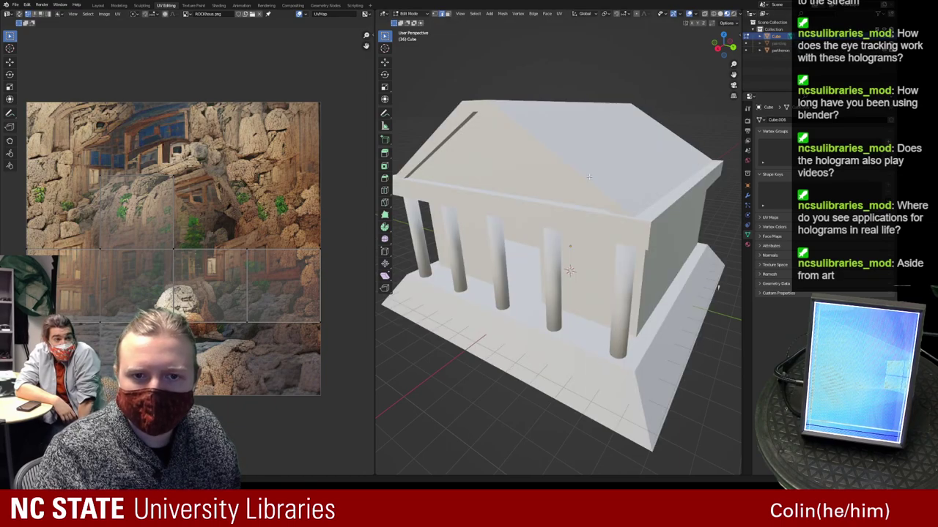
{"action": "left_click", "coordinate": [701, 53]}
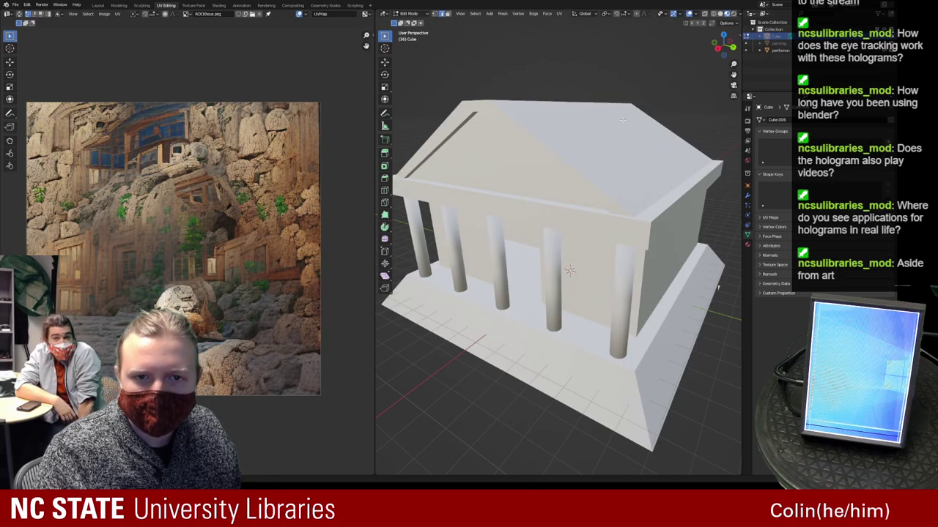
{"action": "left_click", "coordinate": [119, 5]}
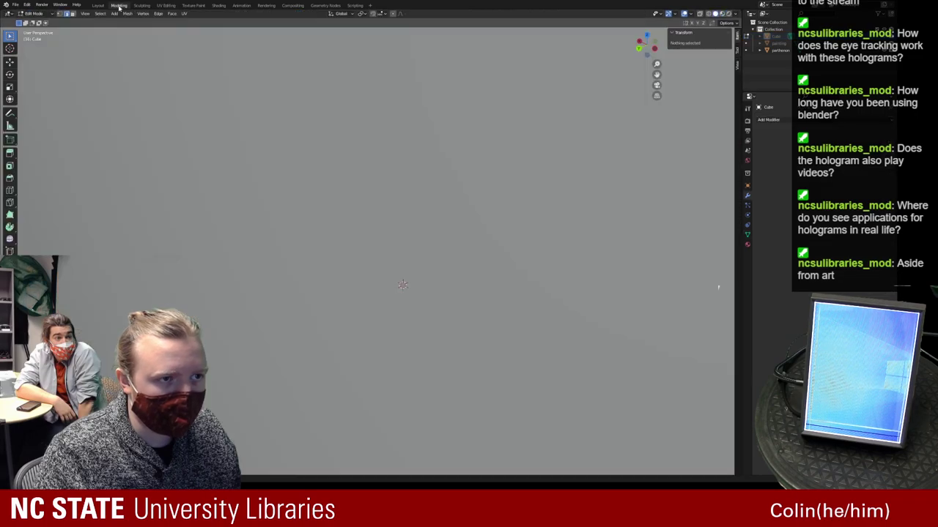
{"action": "left_click", "coordinate": [167, 5]}
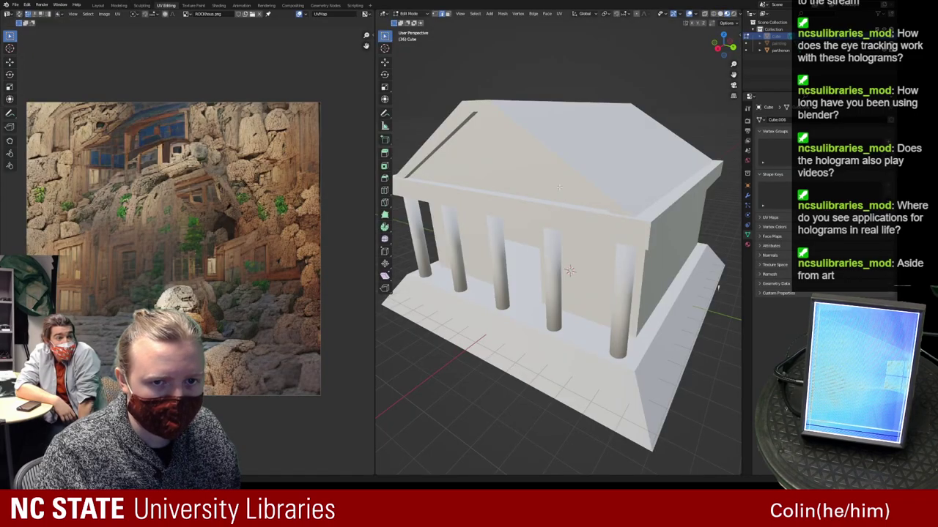
{"action": "key", "text": "Tab"}
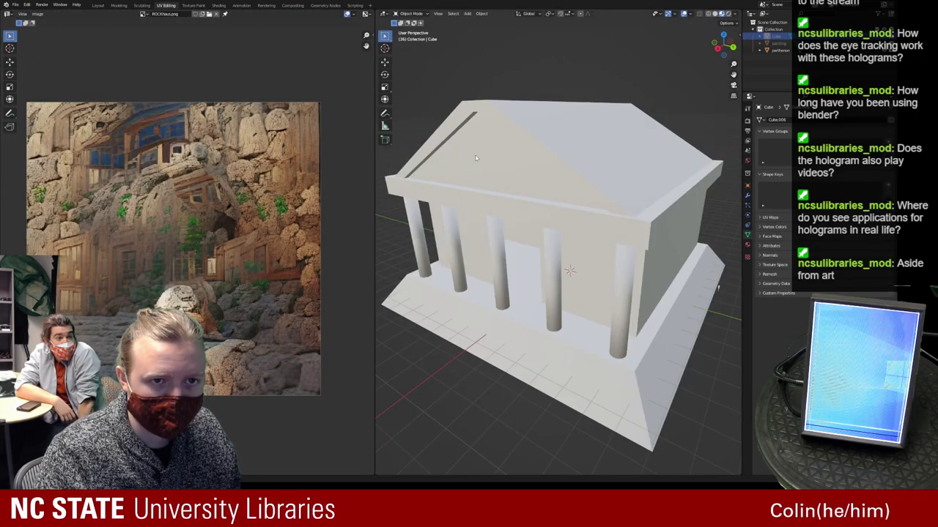
{"action": "left_click", "coordinate": [478, 164]}
{"action": "scroll", "coordinate": [478, 164], "scroll_direction": "down", "scroll_amount": 3}
{"action": "middle_click_drag", "start_coordinate": [478, 164], "coordinate": [527, 191]}
{"action": "key", "text": "Tab"}
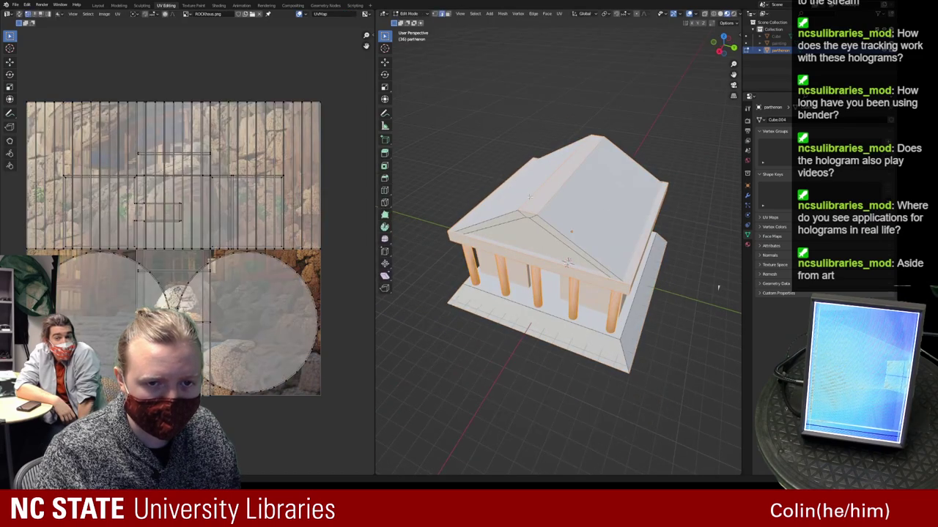
Unwrap the parthenon again using Smart UV Project with a 66° angle limit and 0.050 island margin
{"action": "key", "text": "u"}
{"action": "left_click", "coordinate": [516, 197]}
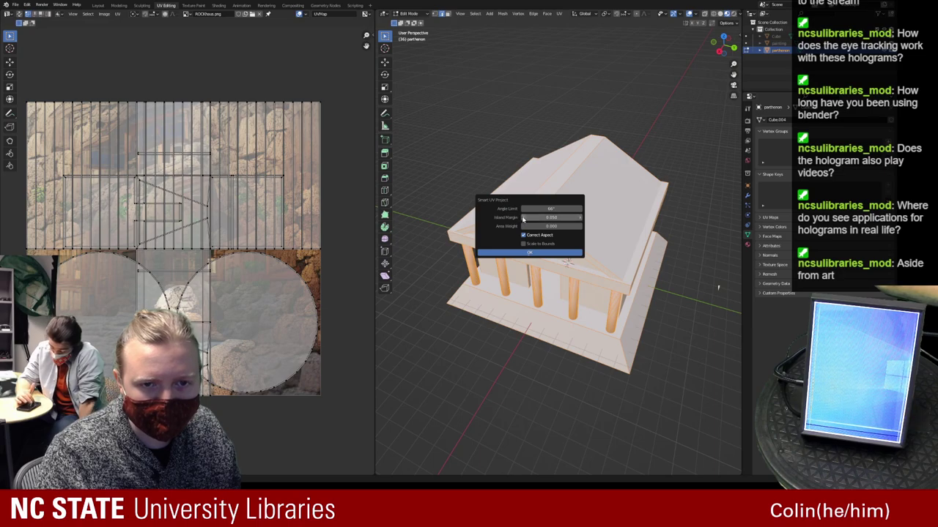
{"action": "left_click", "coordinate": [530, 252]}
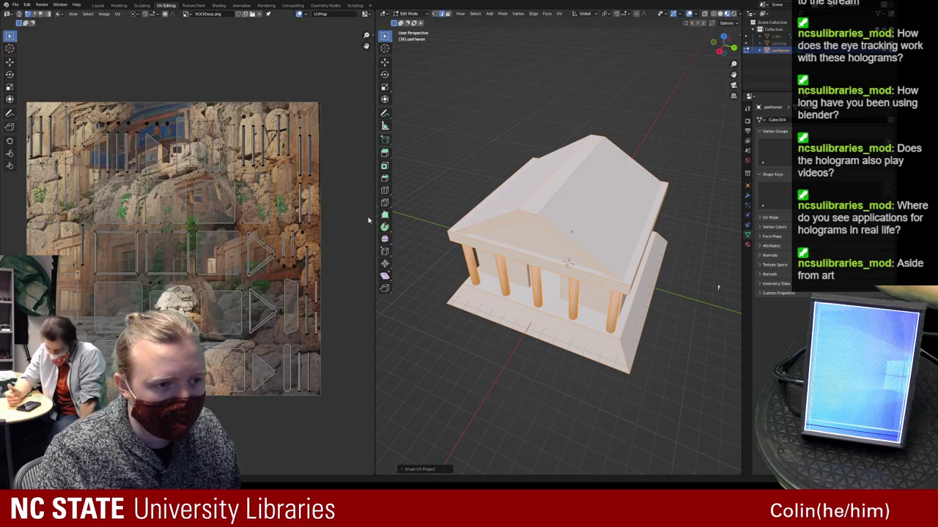
{"action": "scroll", "coordinate": [63, 175], "scroll_direction": "up", "scroll_amount": 5}
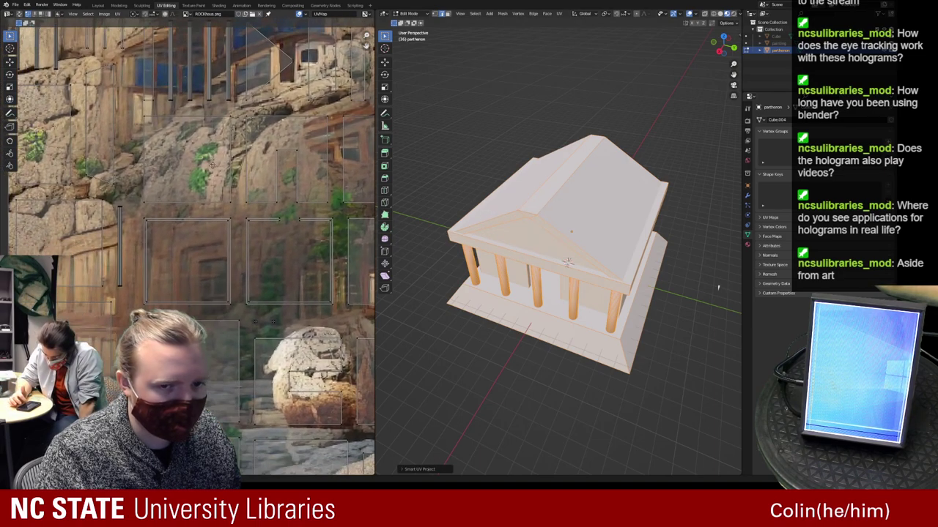
{"action": "scroll", "coordinate": [635, 322], "scroll_direction": "down", "scroll_amount": 1}
{"action": "middle_click_drag", "start_coordinate": [635, 322], "coordinate": [623, 293]}
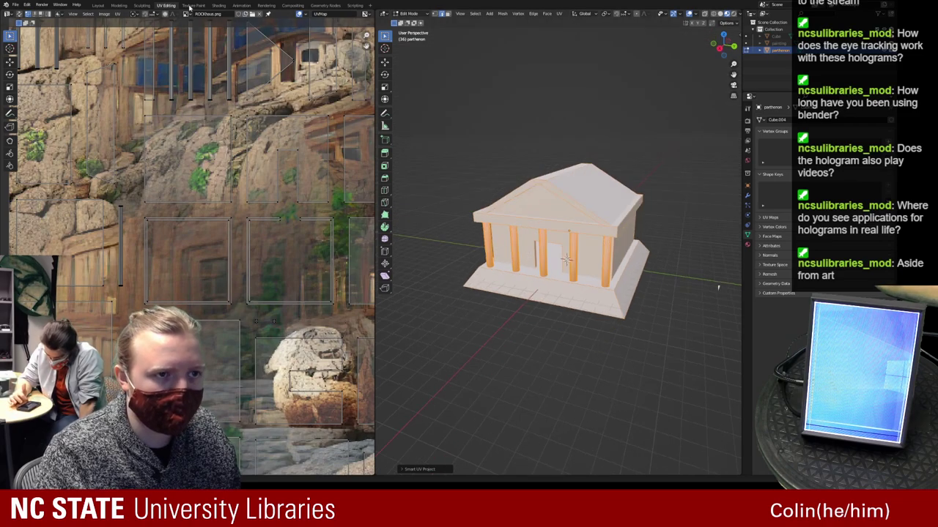
Open the Shading workspace and add an Image Texture node to the parthenon's material
{"action": "left_click", "coordinate": [217, 6]}
{"action": "left_click", "coordinate": [451, 183]}
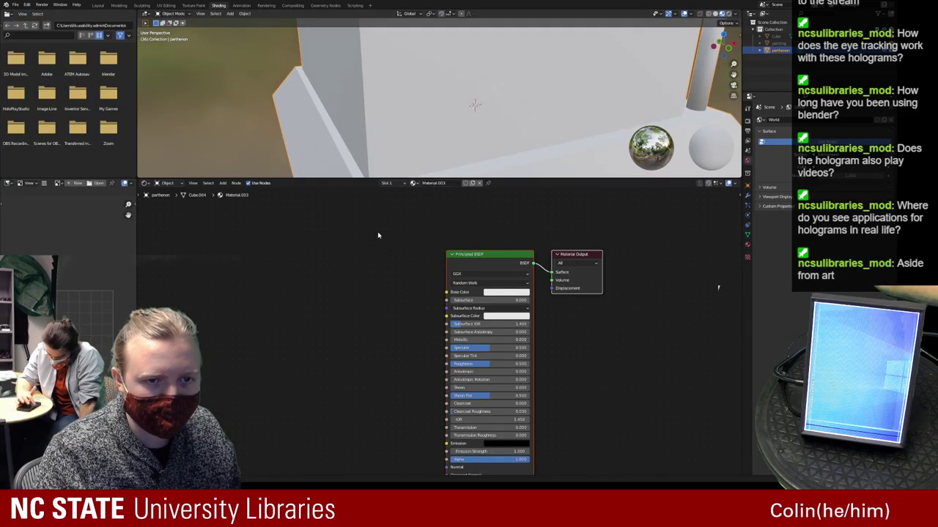
{"action": "key", "text": "shift+a"}
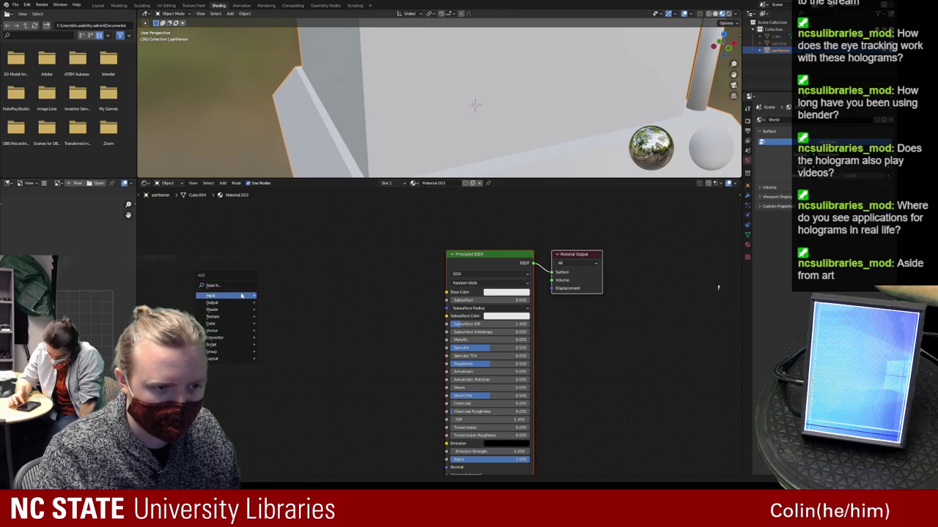
{"action": "left_click", "coordinate": [243, 287]}
{"action": "type", "text": "image"}
{"action": "key", "text": "Return"}
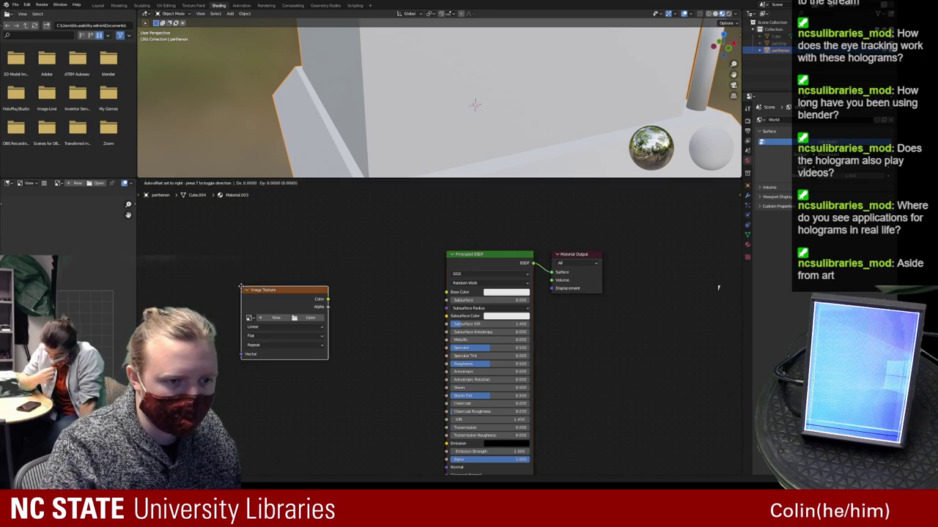
Connect the Image Texture's Color to the Principled BSDF Base Color and assign the existing ROCKhaus.png image
{"action": "left_click_drag", "start_coordinate": [377, 268], "coordinate": [446, 292]}
{"action": "left_click", "coordinate": [300, 286]}
{"action": "left_click", "coordinate": [321, 312]}
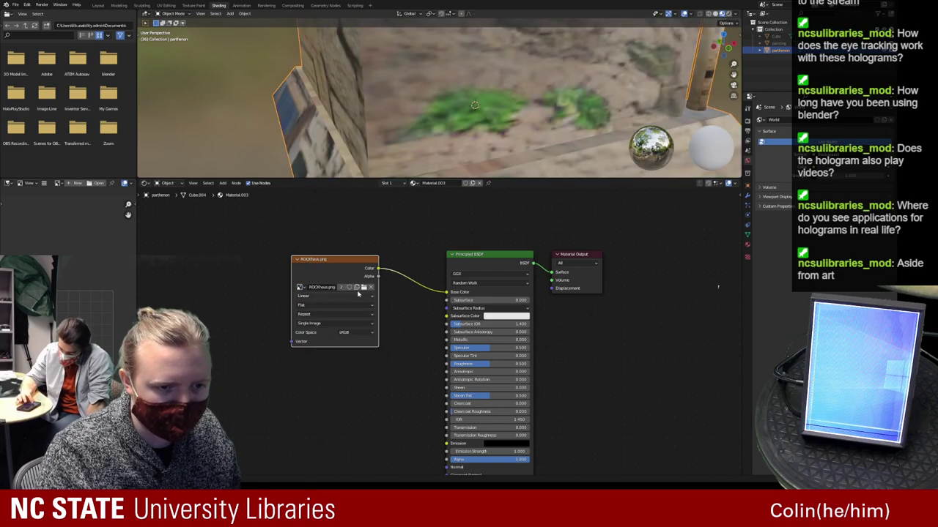
{"action": "middle_click_drag", "start_coordinate": [363, 132], "coordinate": [385, 113]}
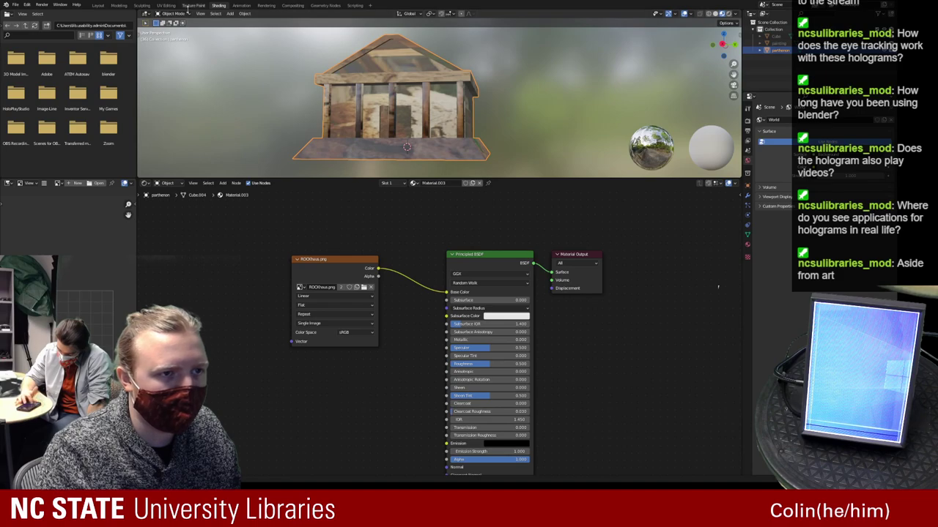
Return to the UV Editing workspace and select the whole parthenon mesh so its islands show over the image
{"action": "left_click", "coordinate": [166, 5]}
{"action": "middle_click_drag", "start_coordinate": [454, 266], "coordinate": [424, 256], "text": "shift"}
{"action": "left_click", "coordinate": [437, 319]}
{"action": "middle_click_drag", "start_coordinate": [438, 318], "coordinate": [479, 339]}
{"action": "key", "text": "a"}
{"action": "scroll", "coordinate": [479, 339], "scroll_direction": "up", "scroll_amount": 1}
{"action": "scroll", "coordinate": [242, 306], "scroll_direction": "down", "scroll_amount": 3}
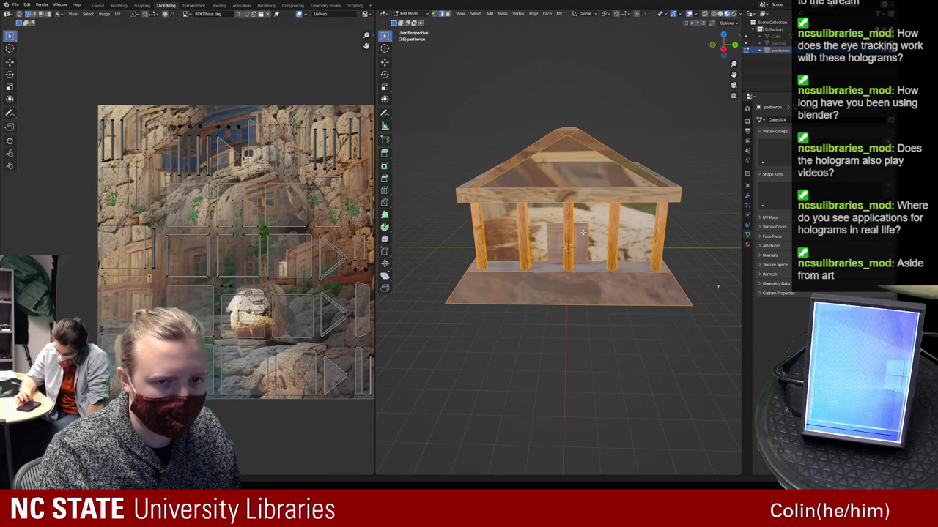
Select only the linked geometry of the second front column from the left and locate its UV islands on the image
{"action": "left_click", "coordinate": [551, 311]}
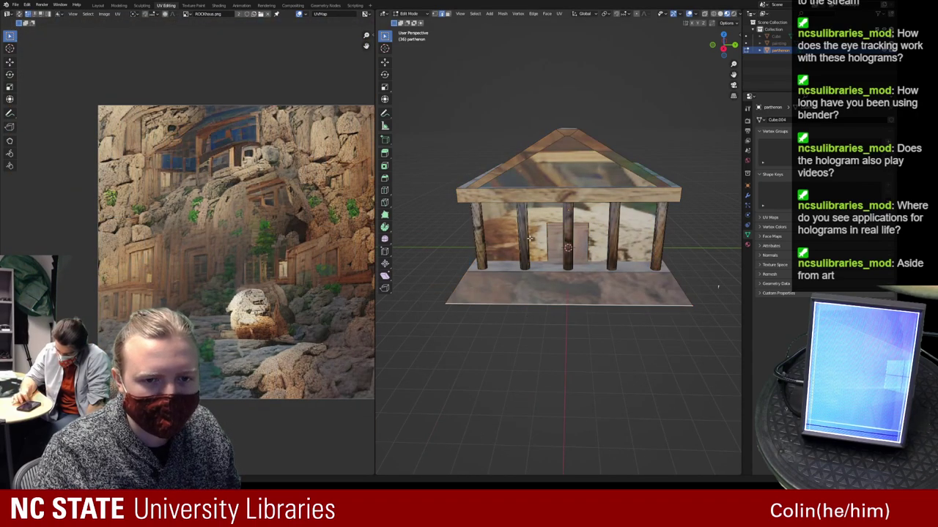
{"action": "key", "text": "l"}
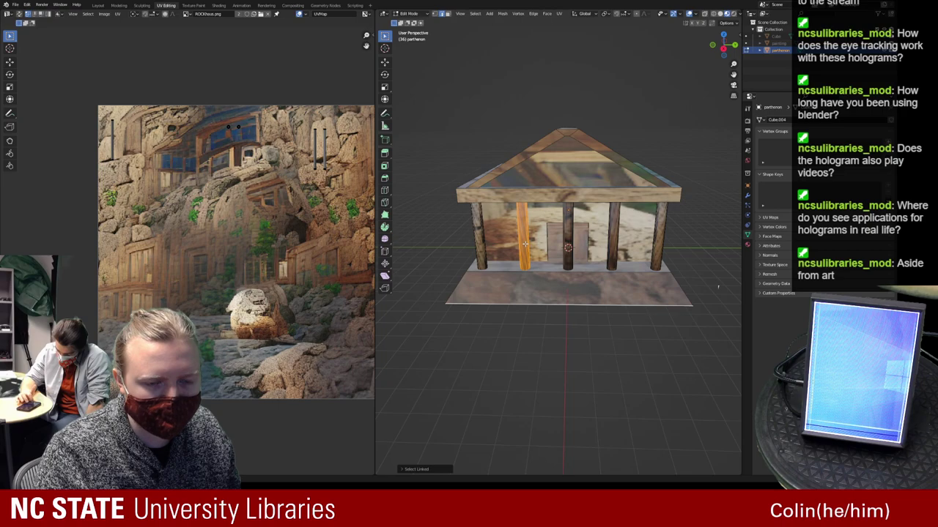
{"action": "scroll", "coordinate": [530, 221], "scroll_direction": "up", "scroll_amount": 3}
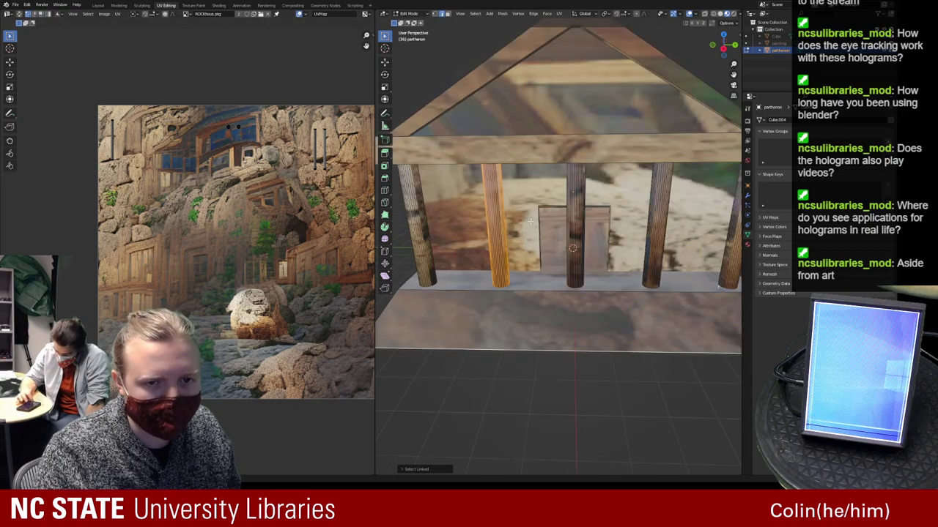
{"action": "left_click", "coordinate": [494, 396]}
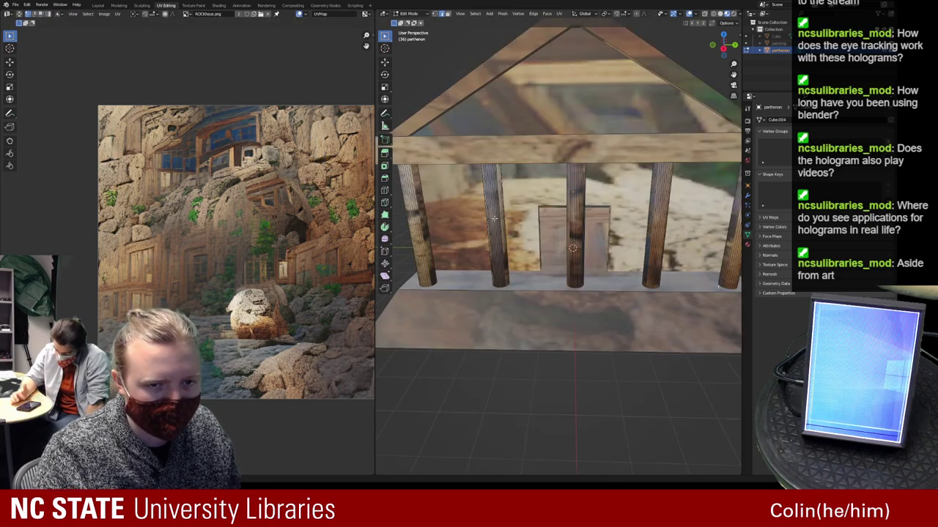
{"action": "key", "text": "l"}
{"action": "scroll", "coordinate": [171, 227], "scroll_direction": "up", "scroll_amount": 5}
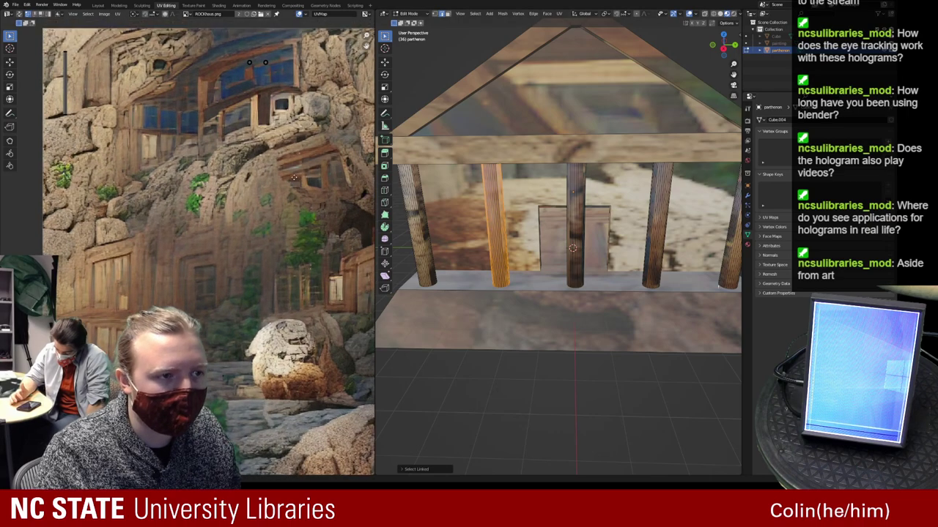
{"action": "middle_click_drag", "start_coordinate": [170, 228], "coordinate": [282, 244]}
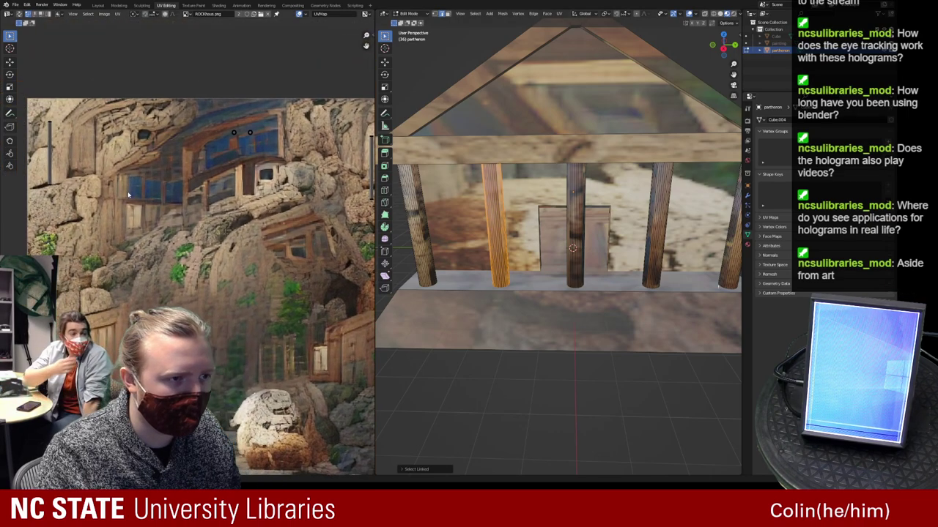
{"action": "scroll", "coordinate": [100, 90], "scroll_direction": "down", "scroll_amount": 3}
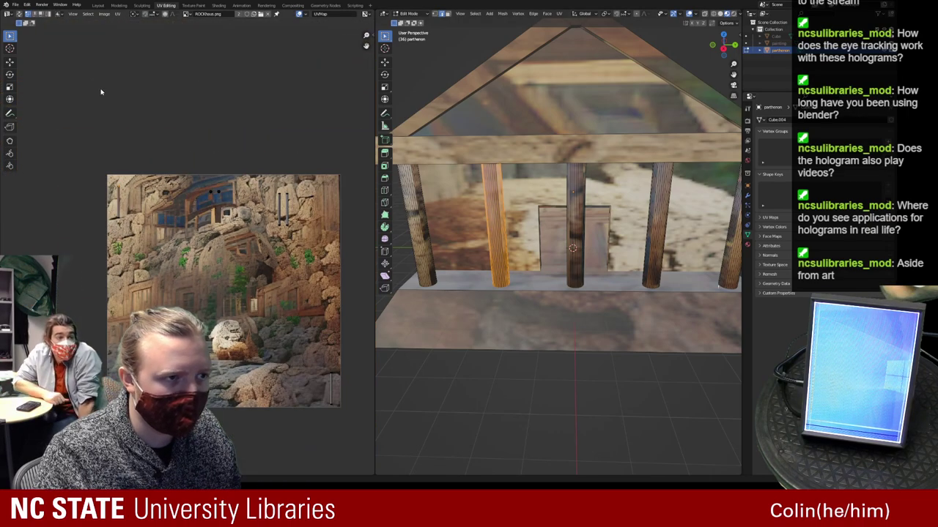
{"action": "scroll", "coordinate": [65, 73], "scroll_direction": "up", "scroll_amount": 1}
Switch the UV editor to island selection and stack the column's three side strips on top of each other
{"action": "left_click", "coordinate": [29, 13]}
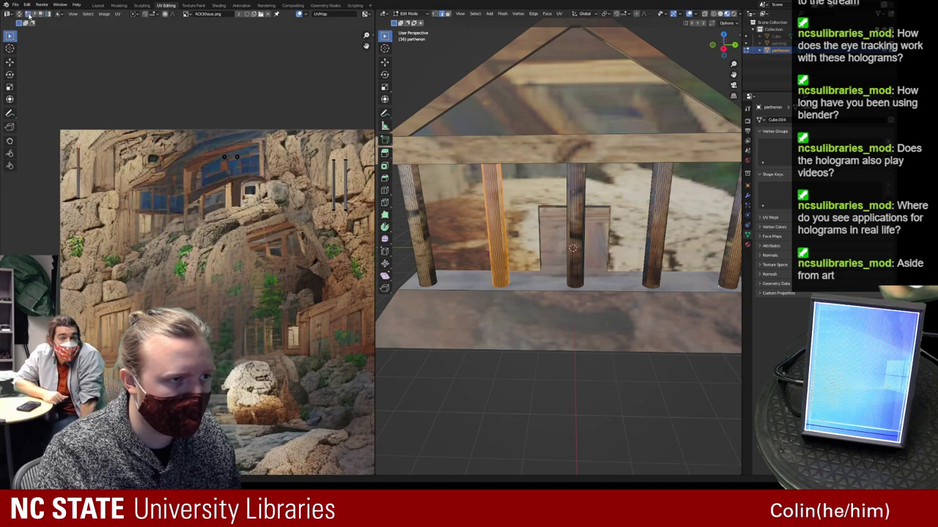
{"action": "left_click", "coordinate": [42, 14]}
{"action": "left_click", "coordinate": [49, 14]}
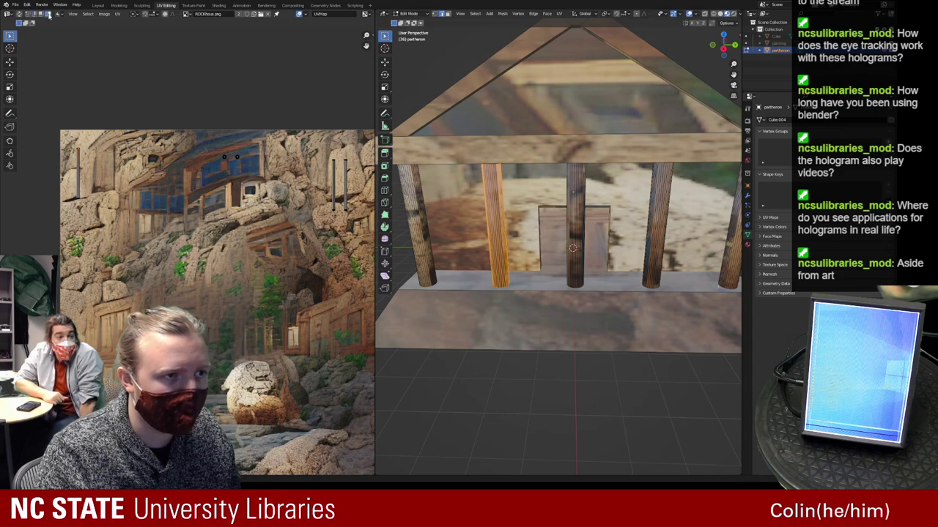
{"action": "left_click", "coordinate": [77, 152]}
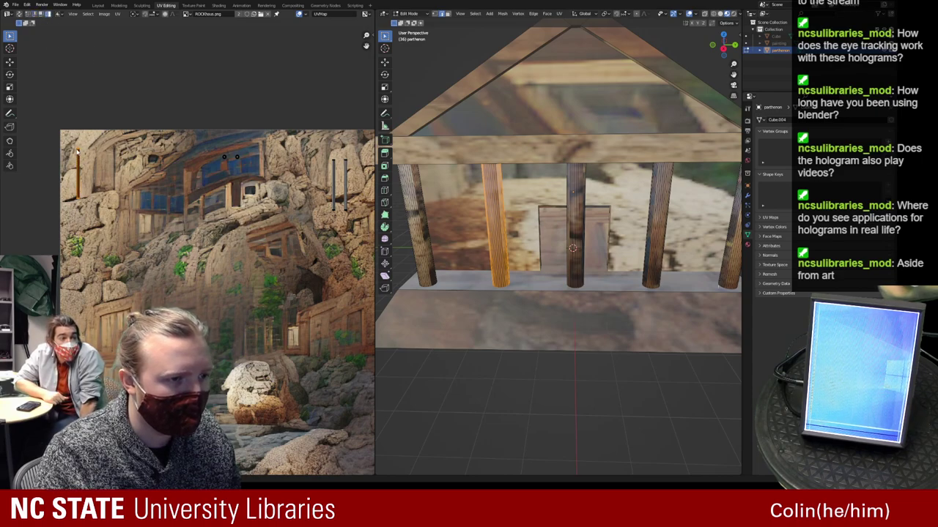
{"action": "left_click", "coordinate": [123, 170]}
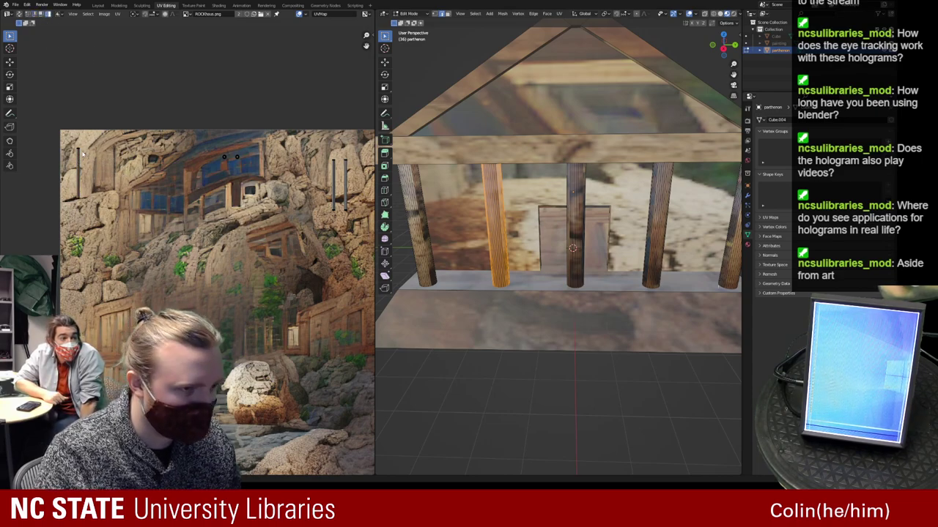
{"action": "left_click_drag", "start_coordinate": [78, 153], "coordinate": [338, 164]}
{"action": "left_click", "coordinate": [346, 168]}
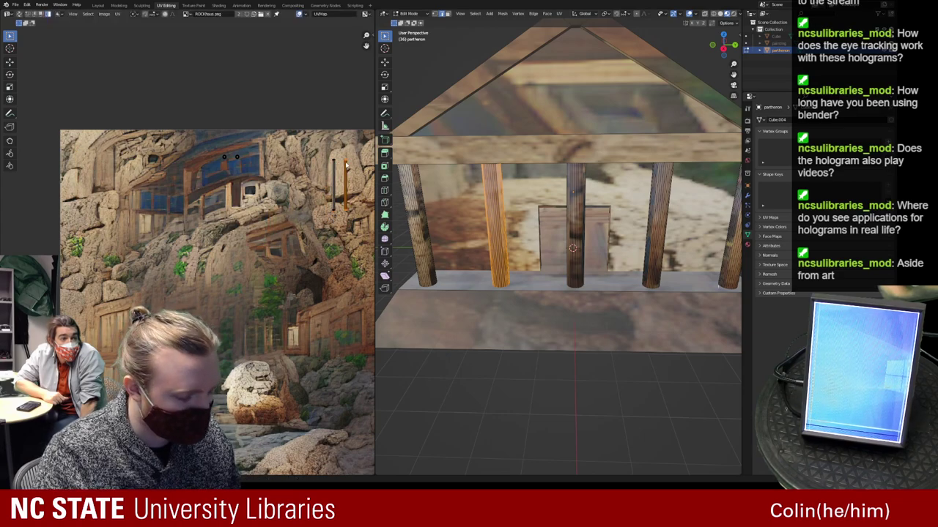
{"action": "key", "text": "g"}
{"action": "left_click", "coordinate": [334, 165]}
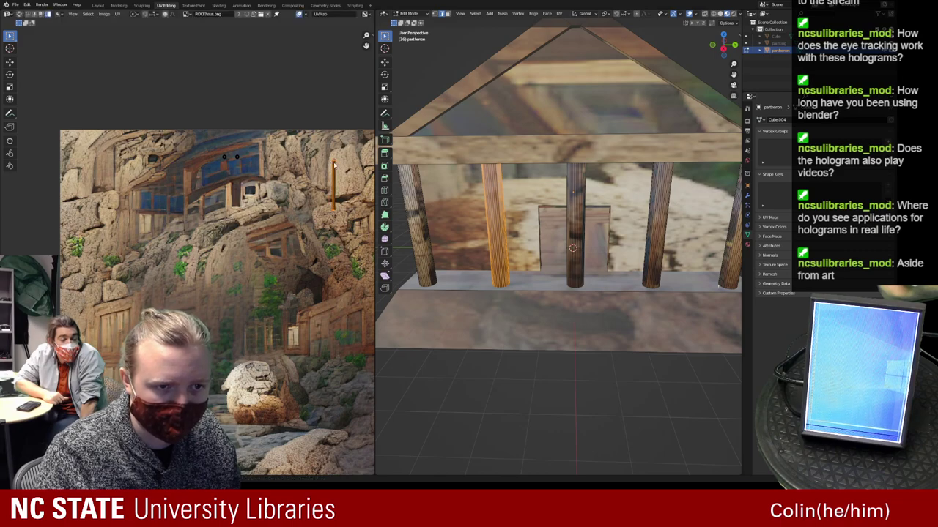
Move one of the column's round end-cap islands to the upper end of the stacked side strips
{"action": "left_click", "coordinate": [226, 157]}
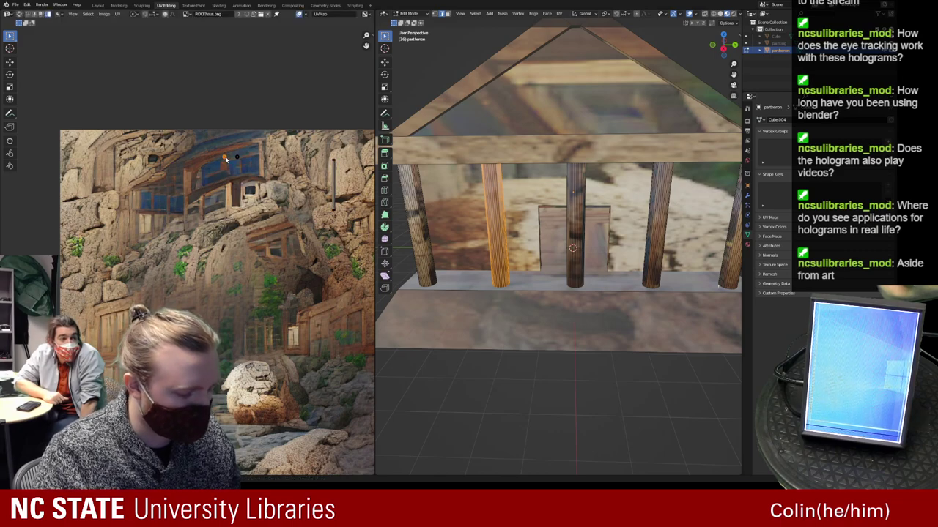
{"action": "key", "text": "g"}
{"action": "left_click", "coordinate": [335, 158]}
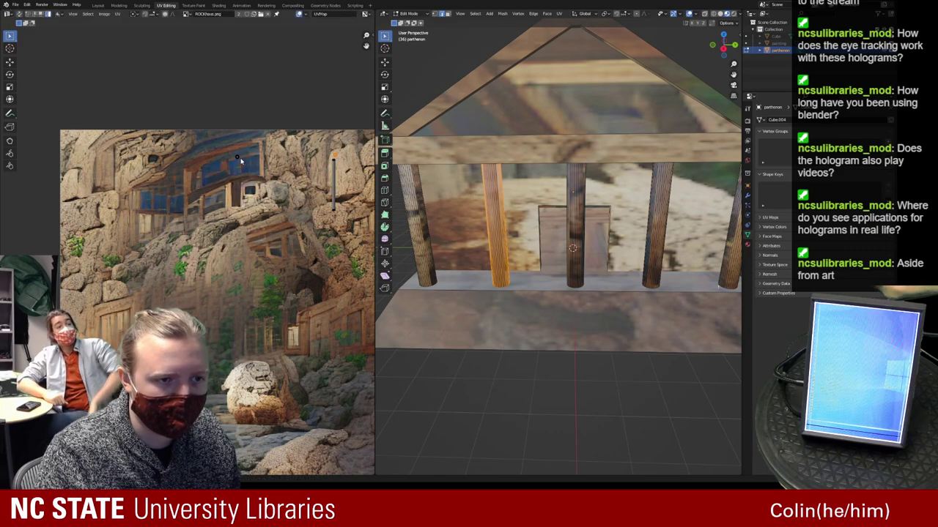
Move the column's second round end-cap island onto the first one at the upper end of the stacked side strips
{"action": "key", "text": "g"}
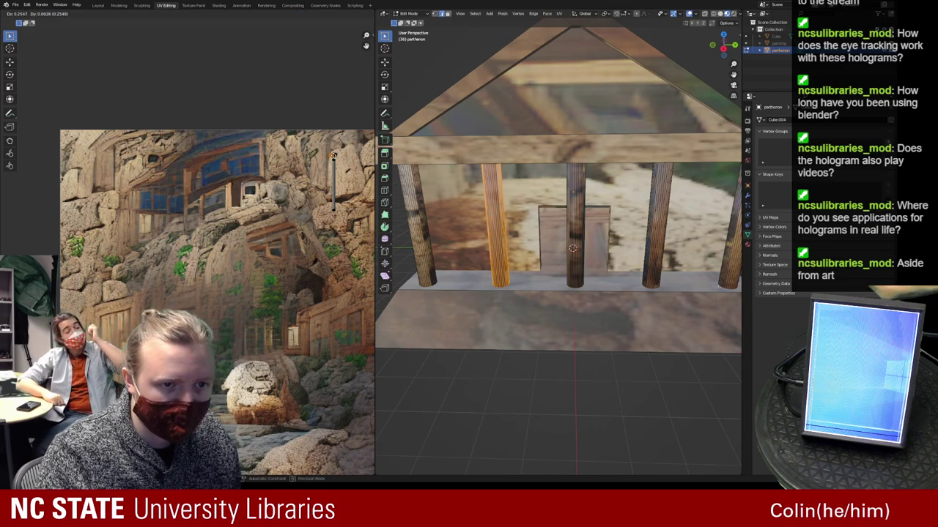
{"action": "left_click", "coordinate": [334, 155]}
Move two of the stacked side strips onto the vertical wooden plank along the image's right edge, overlapping each other
{"action": "left_click", "coordinate": [334, 183]}
{"action": "middle_click_drag", "start_coordinate": [345, 185], "coordinate": [216, 191]}
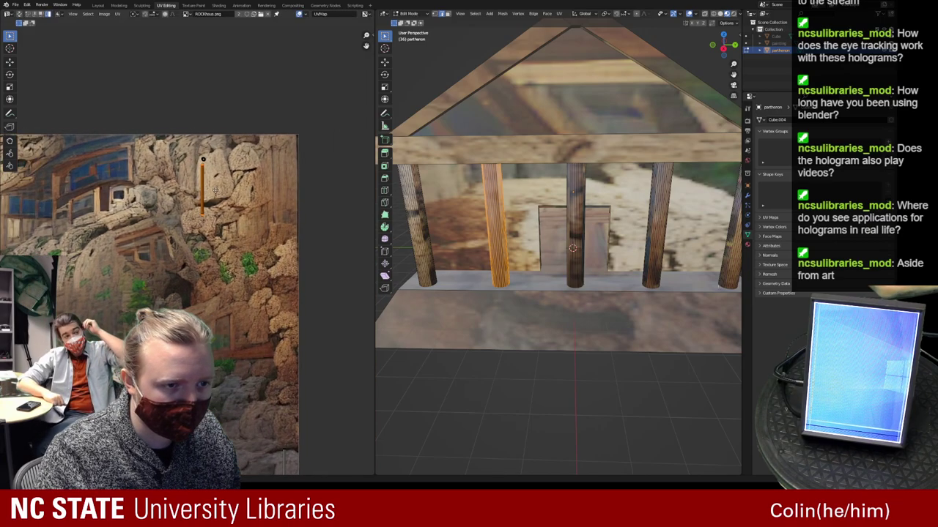
{"action": "key", "text": "g"}
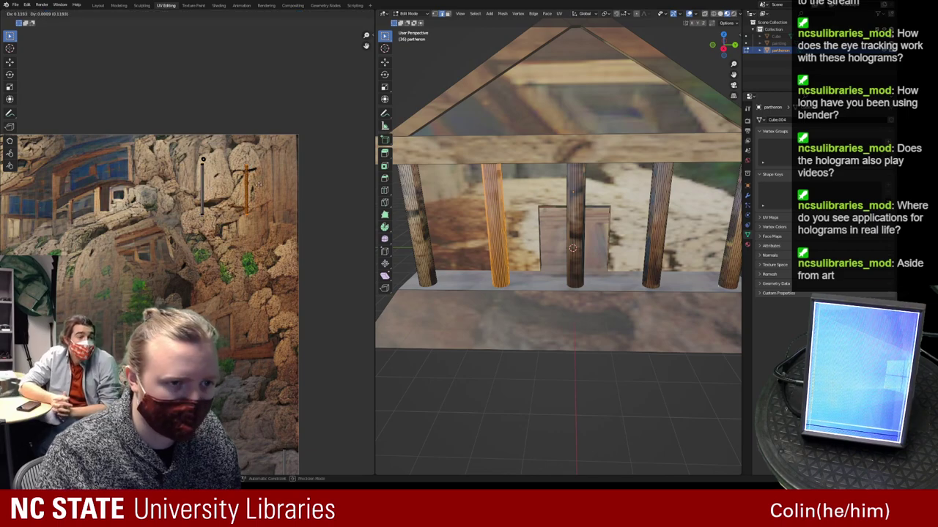
{"action": "left_click", "coordinate": [287, 181]}
{"action": "key", "text": "g"}
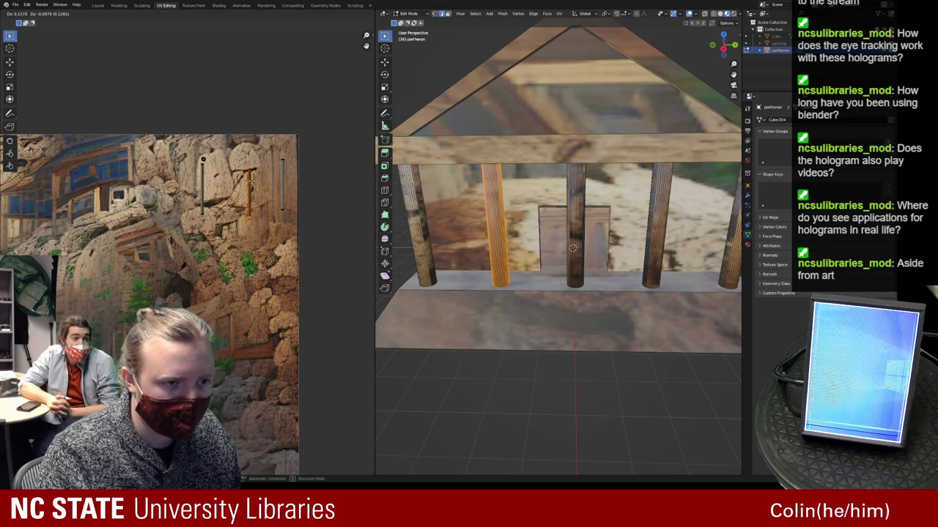
{"action": "left_click", "coordinate": [284, 174]}
Move the column's remaining side strip from the rock onto the two strips on the wooden plank at the image's right edge
{"action": "middle_click_drag", "start_coordinate": [94, 207], "coordinate": [151, 159]}
{"action": "scroll", "coordinate": [131, 164], "scroll_direction": "down", "scroll_amount": 3}
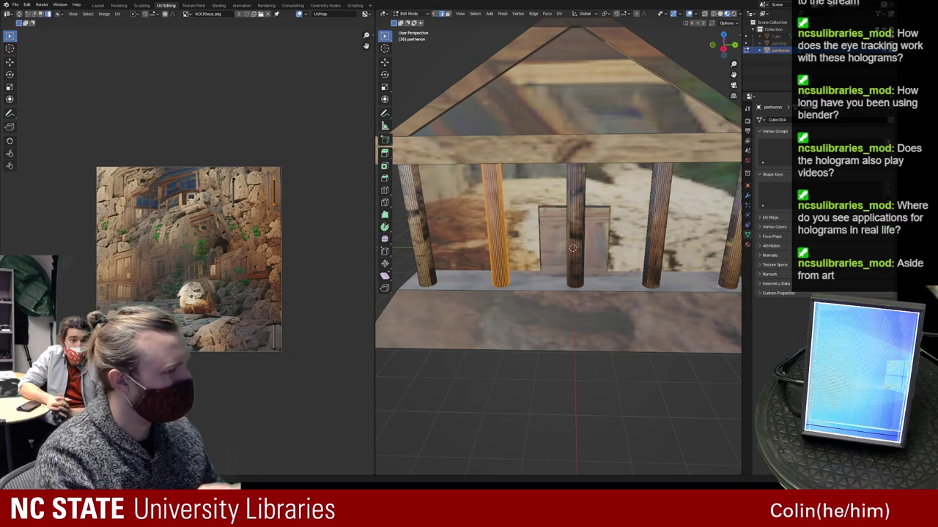
{"action": "scroll", "coordinate": [150, 291], "scroll_direction": "up", "scroll_amount": 5}
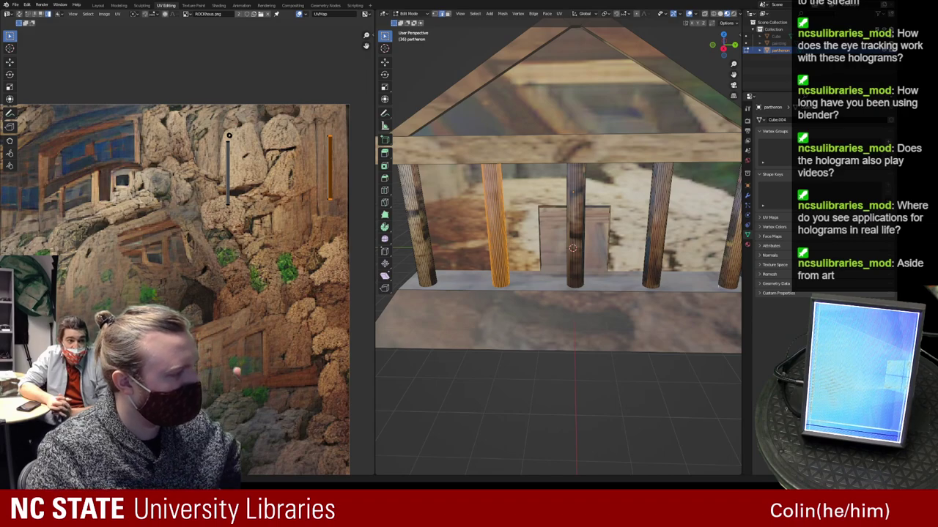
{"action": "middle_click_drag", "start_coordinate": [232, 160], "coordinate": [203, 202]}
{"action": "left_click", "coordinate": [204, 202]}
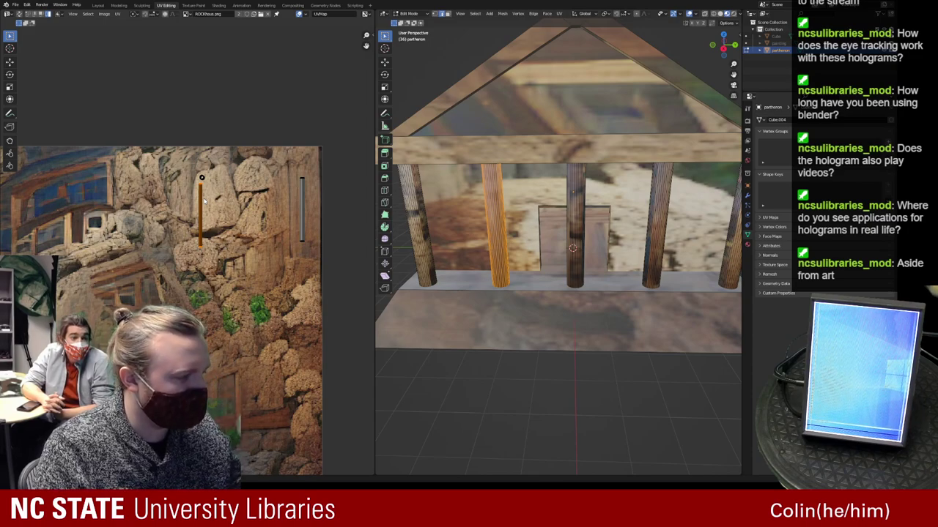
{"action": "key", "text": "g"}
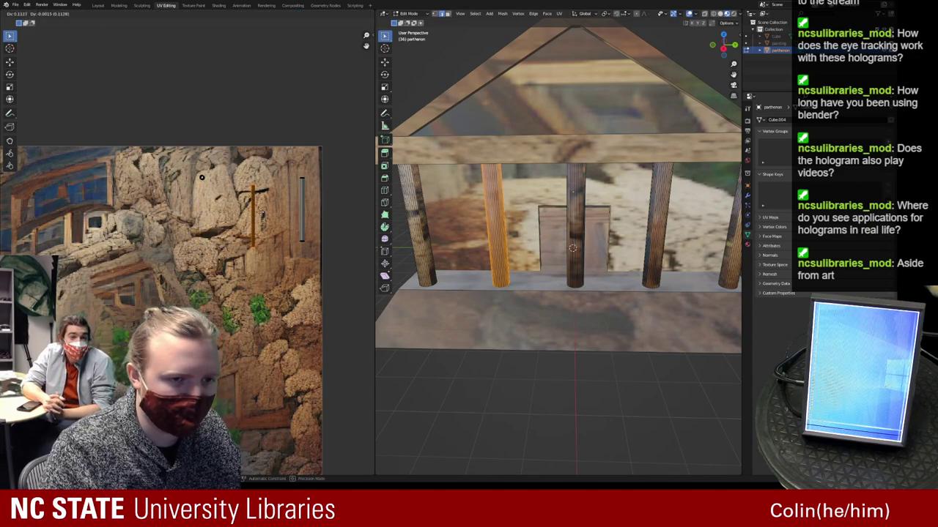
{"action": "left_click", "coordinate": [307, 209]}
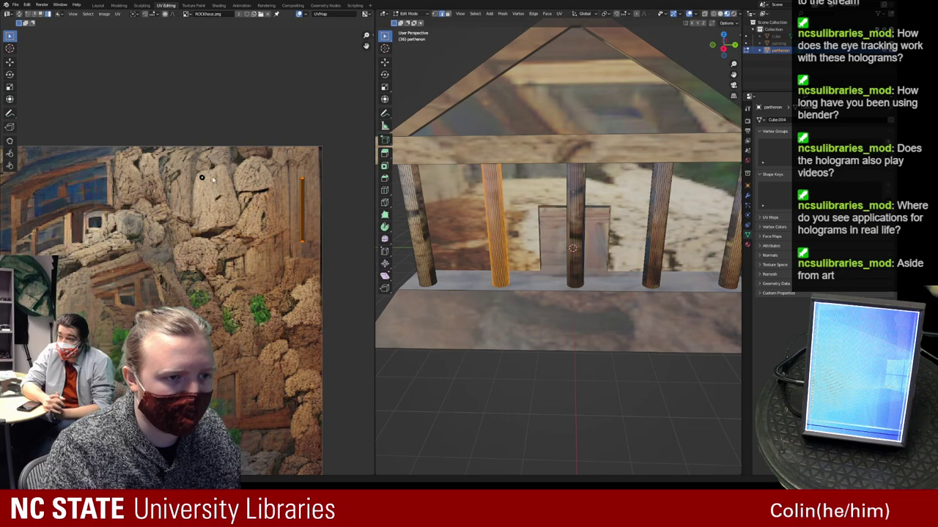
Move the column's end-cap island from the rock to the upper end of the strips on the wooden plank
{"action": "left_click_drag", "start_coordinate": [187, 188], "coordinate": [186, 190]}
{"action": "key", "text": "g"}
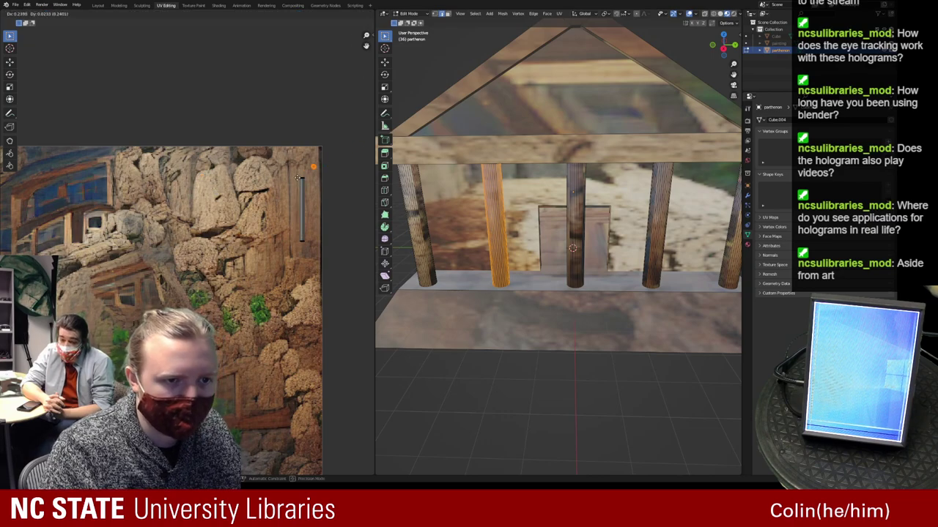
{"action": "left_click", "coordinate": [287, 185]}
{"action": "scroll", "coordinate": [318, 224], "scroll_direction": "down", "scroll_amount": 3}
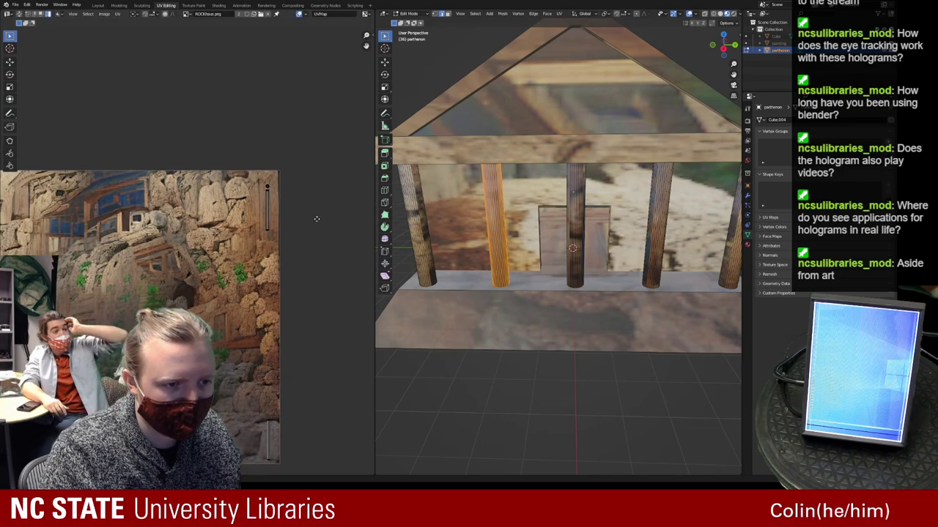
Select only the linked geometry of the leftmost front column and move one side strip onto the wooden plank at the image's right edge
{"action": "left_click", "coordinate": [422, 233]}
{"action": "key", "text": "l"}
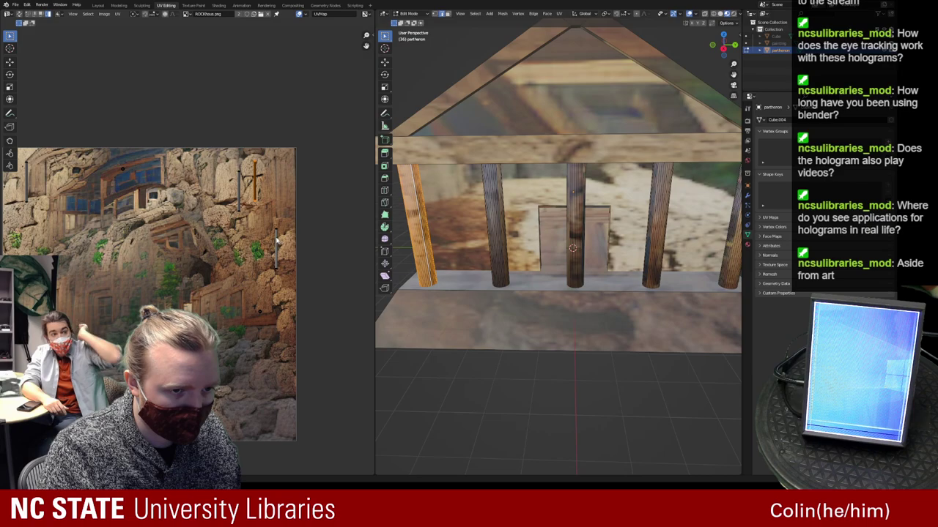
{"action": "key", "text": "g"}
{"action": "left_click", "coordinate": [297, 247]}
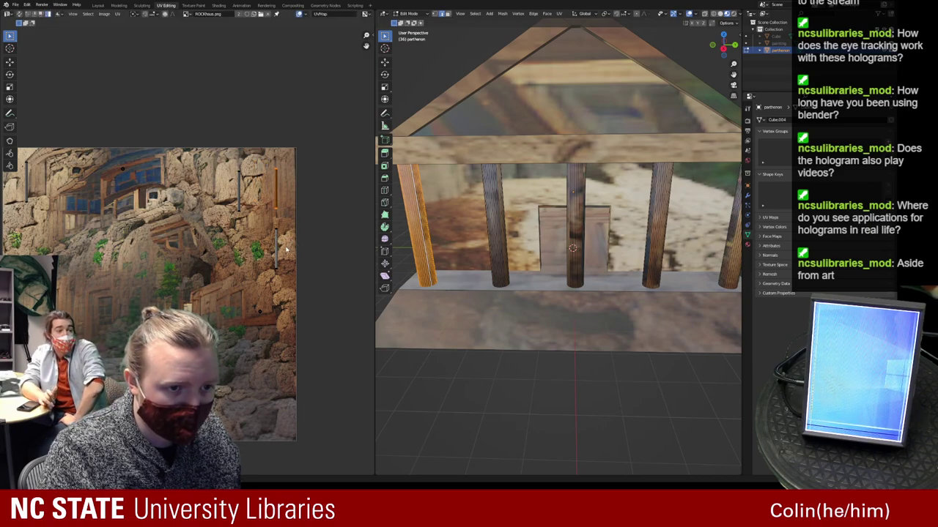
Stack two more of the leftmost column's side strips on the one already on the wooden plank
{"action": "left_click", "coordinate": [277, 247]}
{"action": "key", "text": "g"}
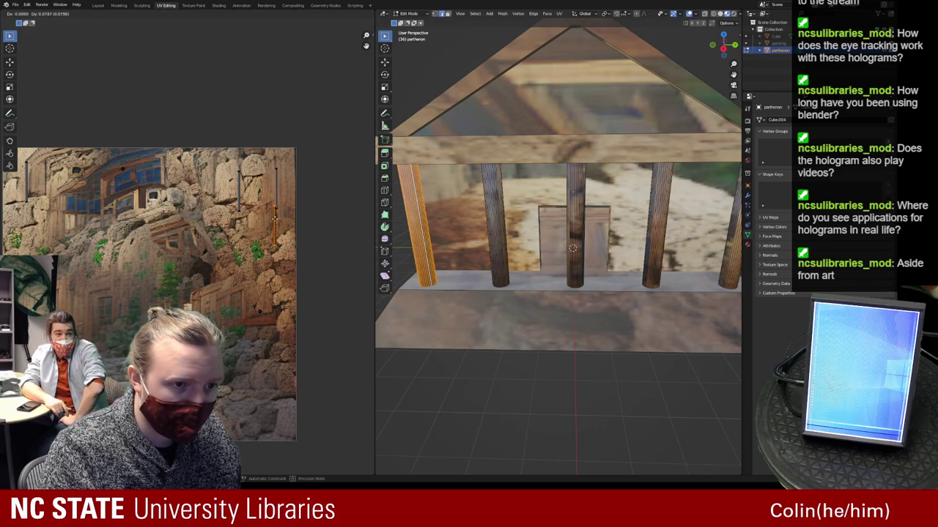
{"action": "left_click", "coordinate": [265, 189]}
{"action": "left_click", "coordinate": [237, 190]}
{"action": "key", "text": "g"}
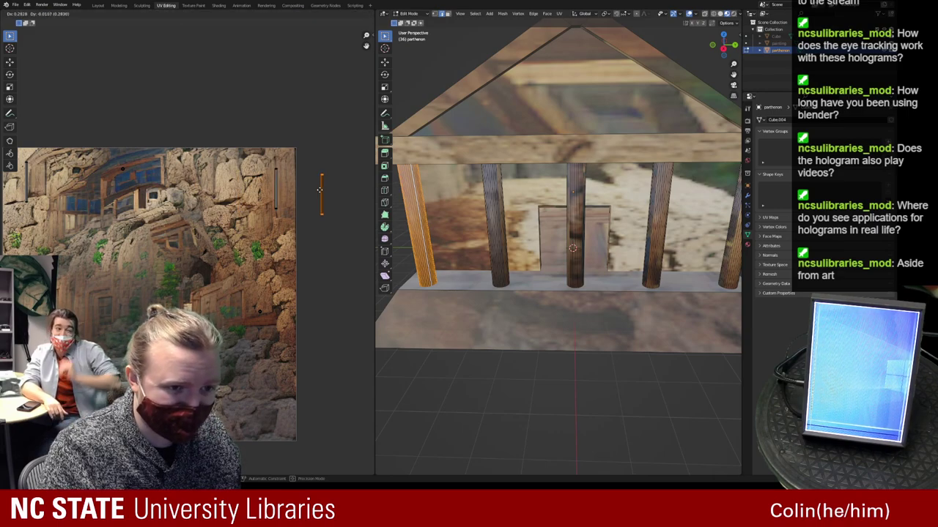
{"action": "left_click", "coordinate": [275, 189]}
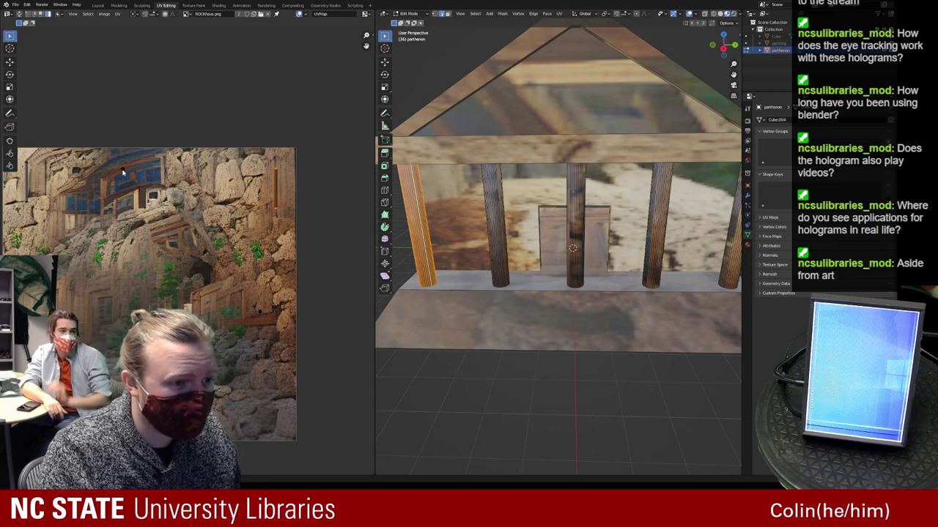
Move the end cap lying over the windows to the strips' upper end and stack the column's last side strip on the others
{"action": "key", "text": "g"}
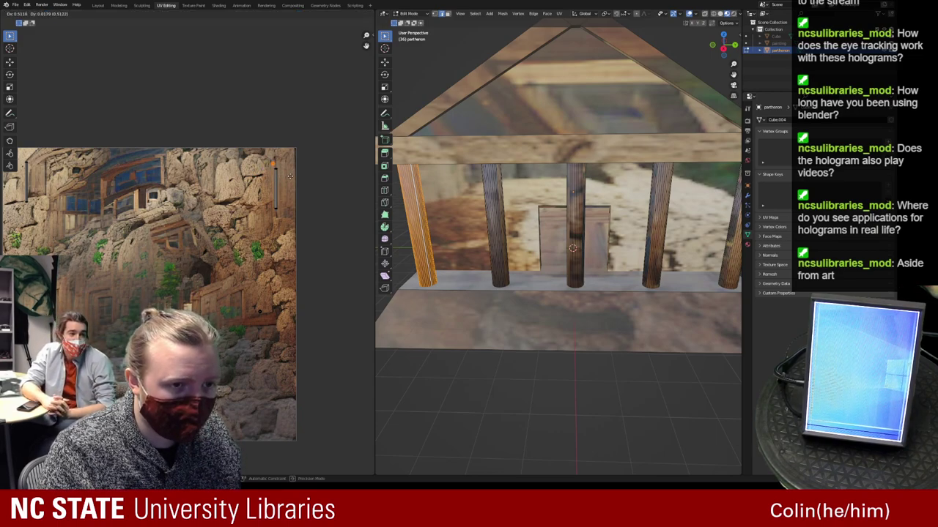
{"action": "left_click", "coordinate": [293, 177]}
{"action": "left_click", "coordinate": [27, 172]}
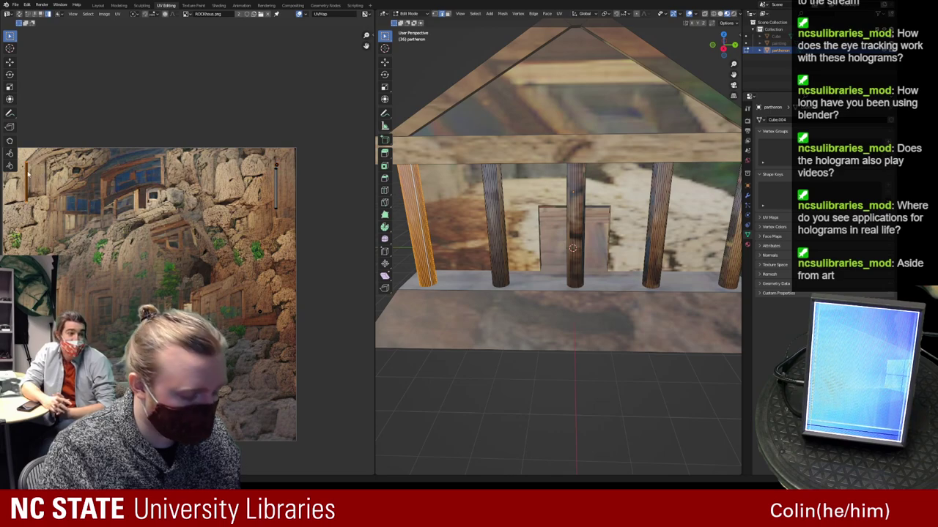
{"action": "key", "text": "g"}
{"action": "left_click", "coordinate": [277, 181]}
{"action": "middle_click_drag", "start_coordinate": [277, 180], "coordinate": [295, 169]}
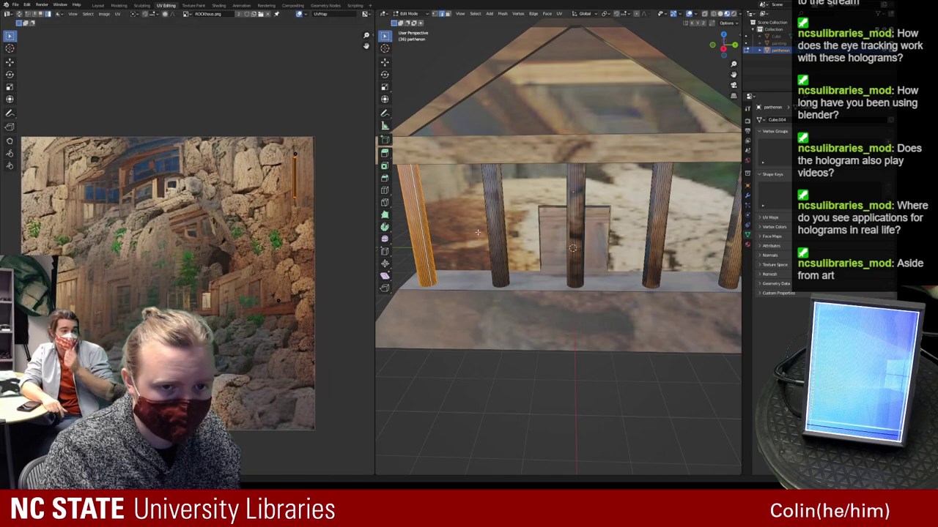
Select only the linked geometry of the centre front column and stack two of its side strips on the right-edge wooden plank, below the end cap
{"action": "left_click", "coordinate": [567, 220]}
{"action": "key", "text": "ctrl+l"}
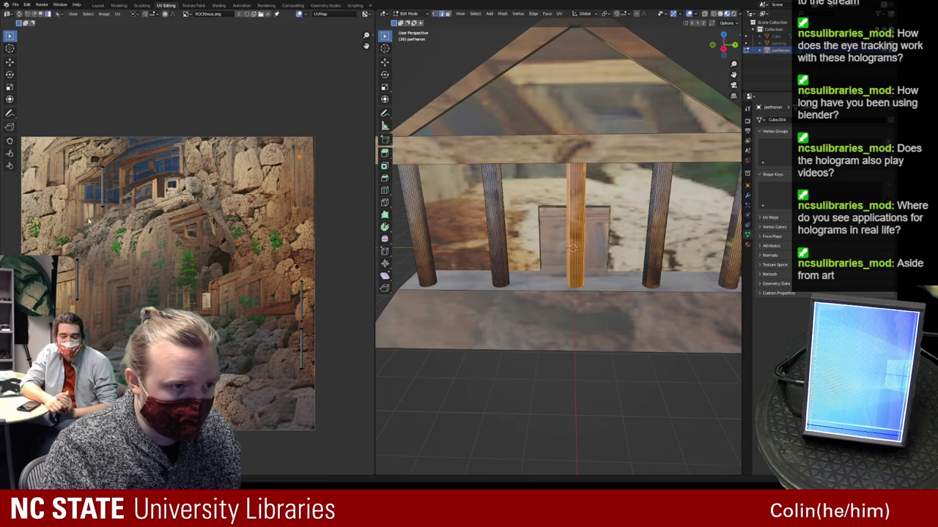
{"action": "key", "text": "g"}
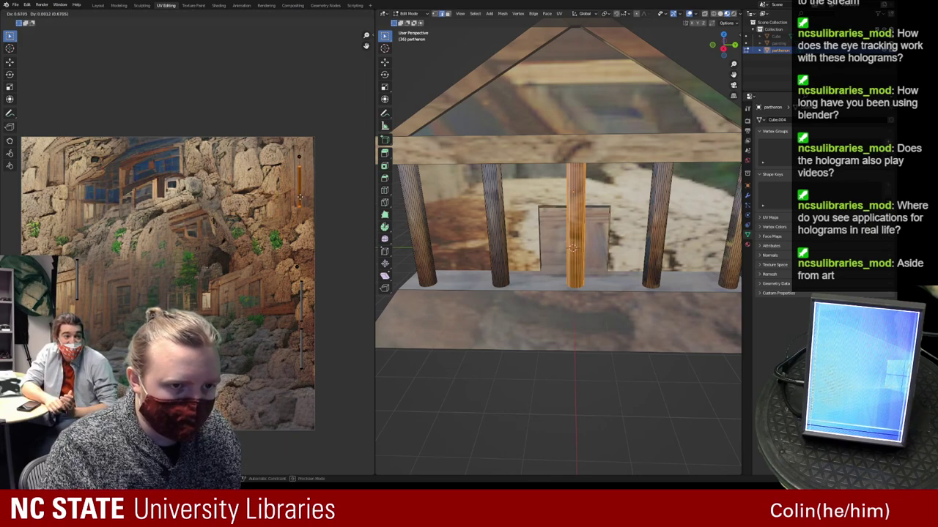
{"action": "left_click", "coordinate": [300, 193]}
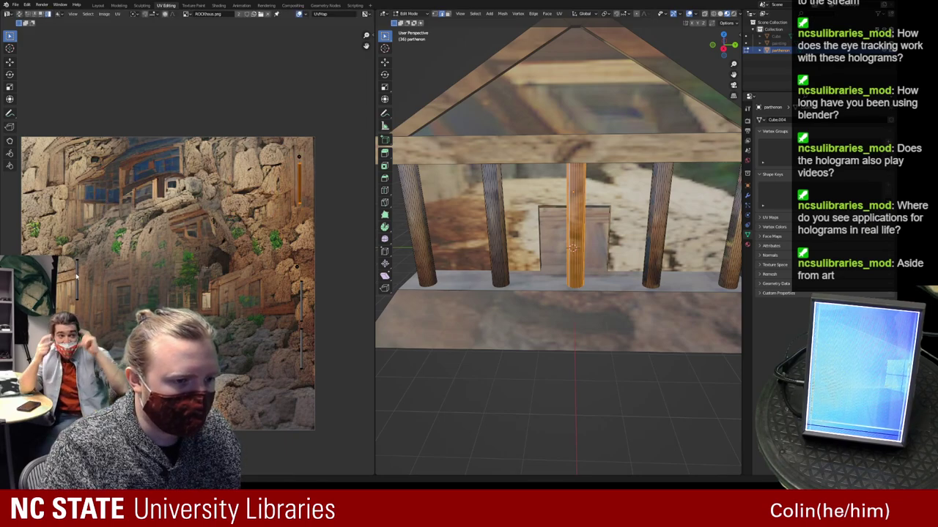
{"action": "key", "text": "g"}
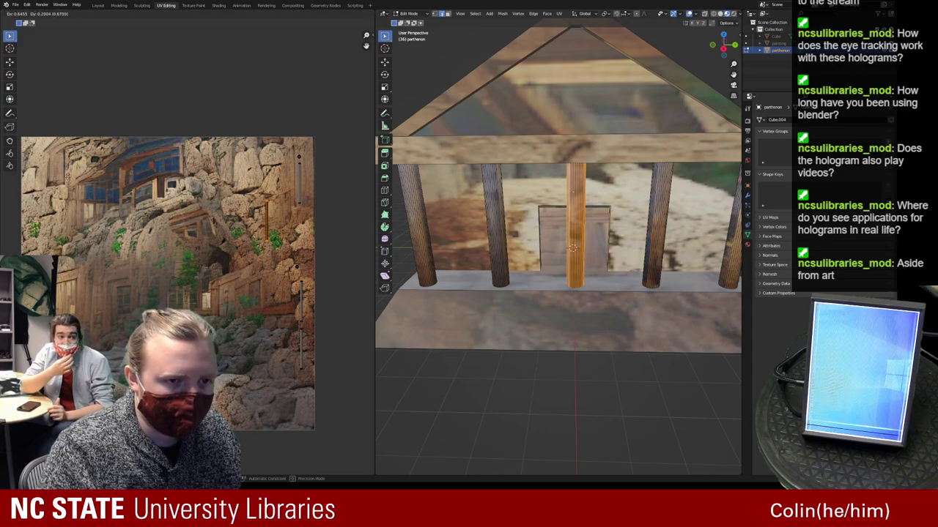
{"action": "left_click", "coordinate": [261, 271]}
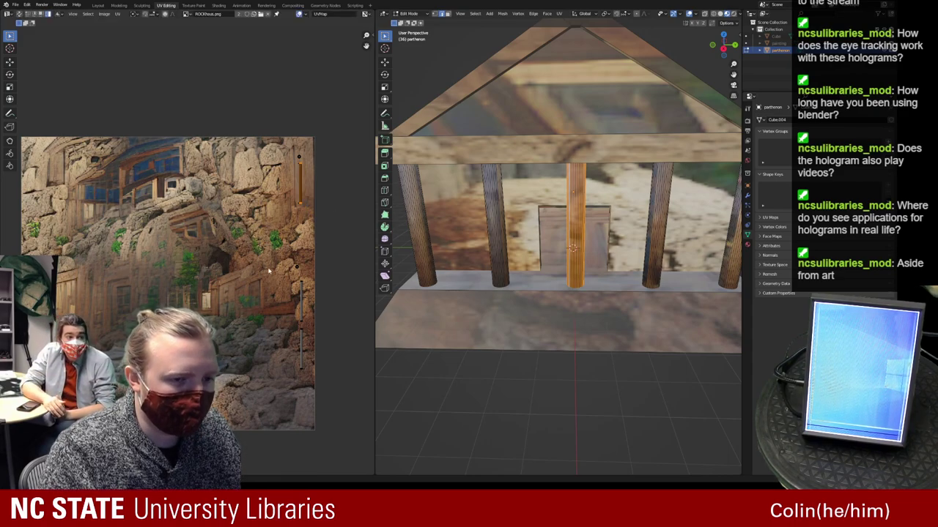
Move the centre column's other end cap to the upper end of the stack and its two remaining side strips onto the stacked ones
{"action": "key", "text": "g"}
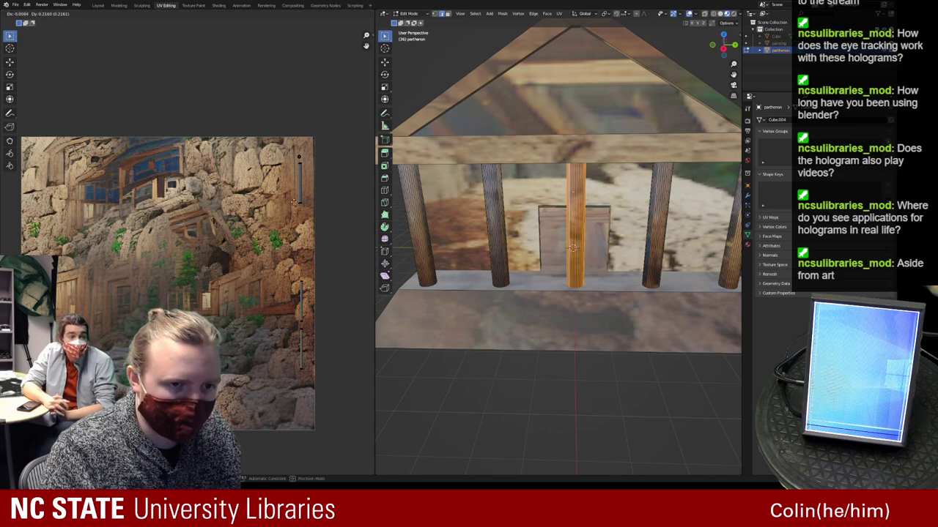
{"action": "left_click", "coordinate": [298, 160]}
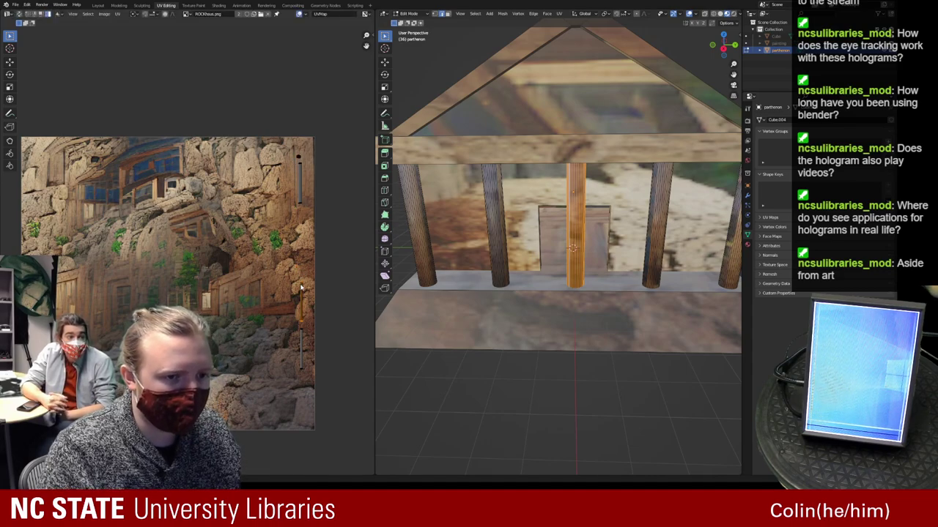
{"action": "key", "text": "g"}
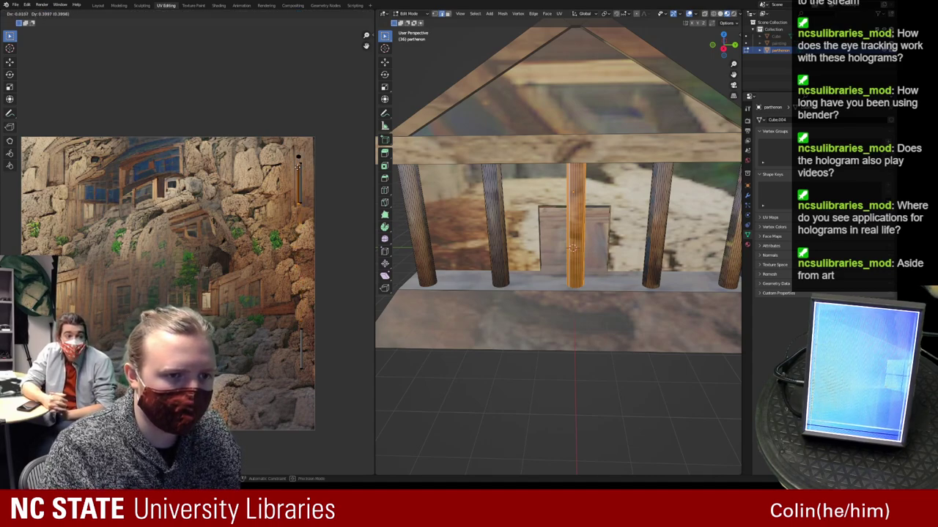
{"action": "left_click", "coordinate": [296, 173]}
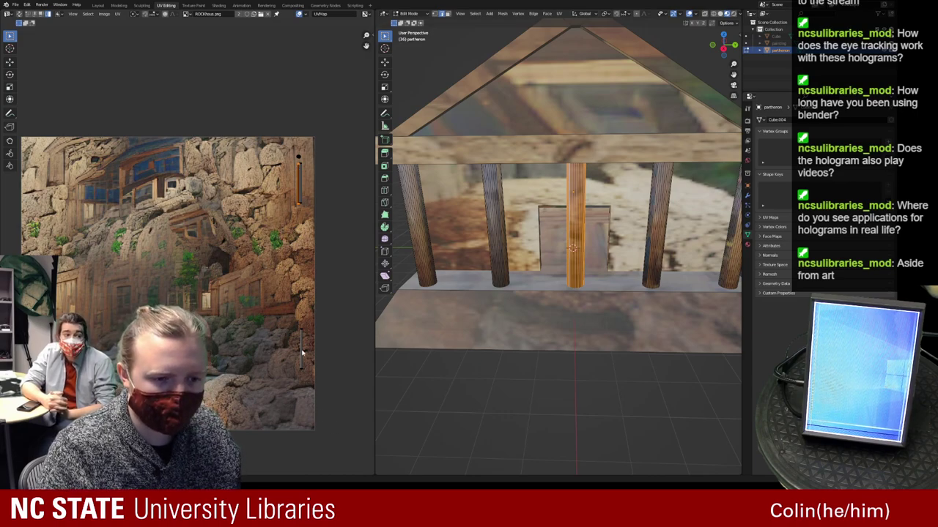
{"action": "key", "text": "g"}
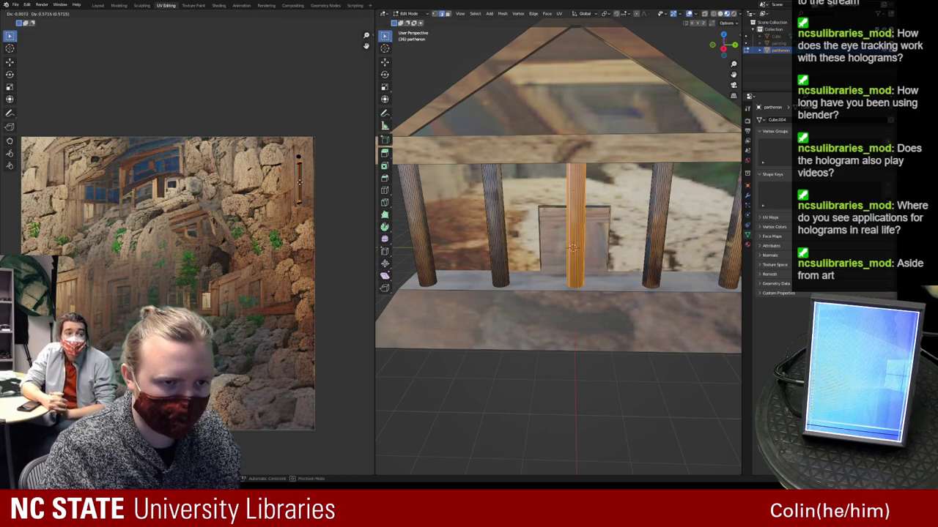
{"action": "left_click", "coordinate": [300, 188]}
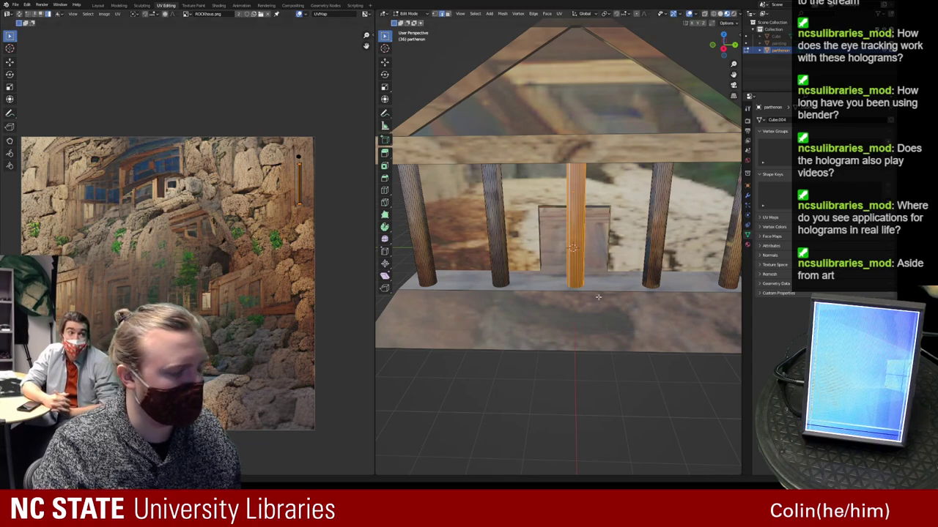
Select the linked geometry of the column just right of the doorway and move one side strip onto its strip on the right-edge wooden plank
{"action": "middle_click_drag", "start_coordinate": [648, 297], "coordinate": [560, 285]}
{"action": "scroll", "coordinate": [575, 301], "scroll_direction": "up", "scroll_amount": 3}
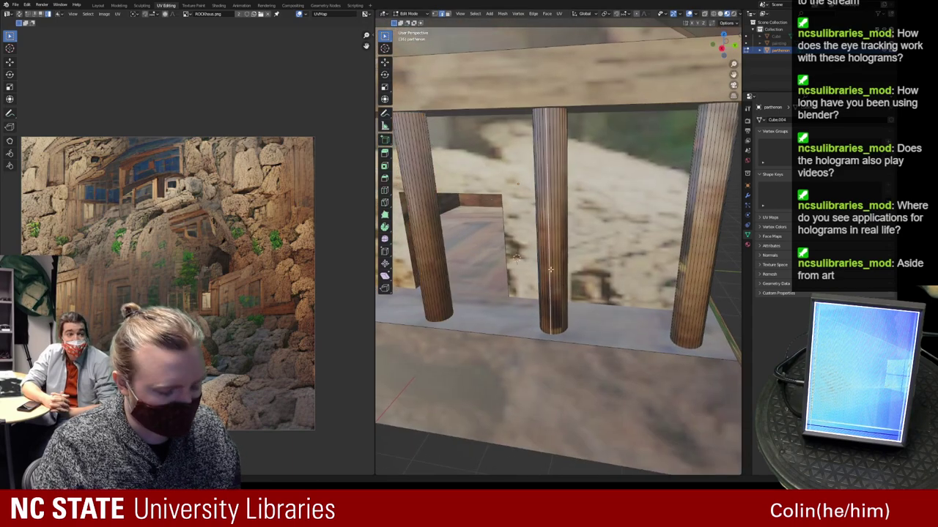
{"action": "key", "text": "l"}
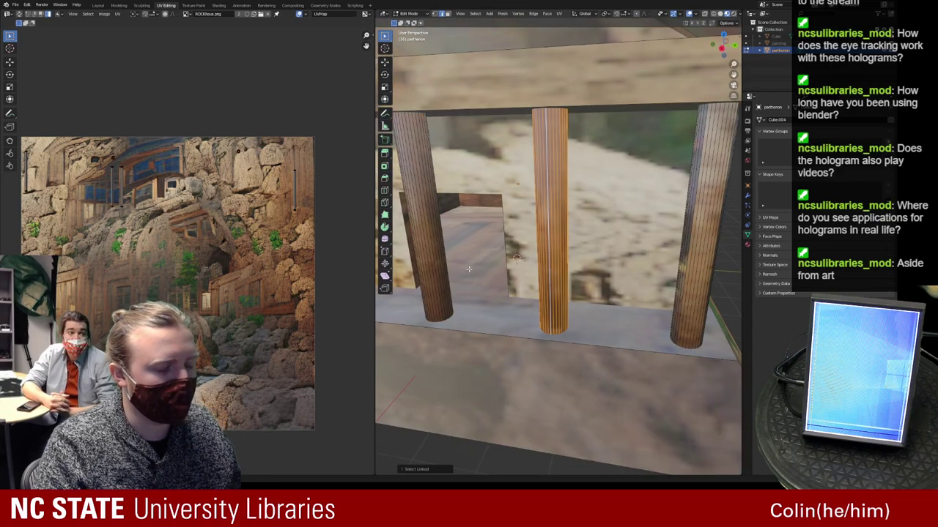
{"action": "mouse_move", "coordinate": [557, 266]}
{"action": "middle_mouse_down"}
{"action": "mouse_move", "coordinate": [578, 254]}
{"action": "mouse_move", "coordinate": [553, 260]}
{"action": "middle_mouse_up"}
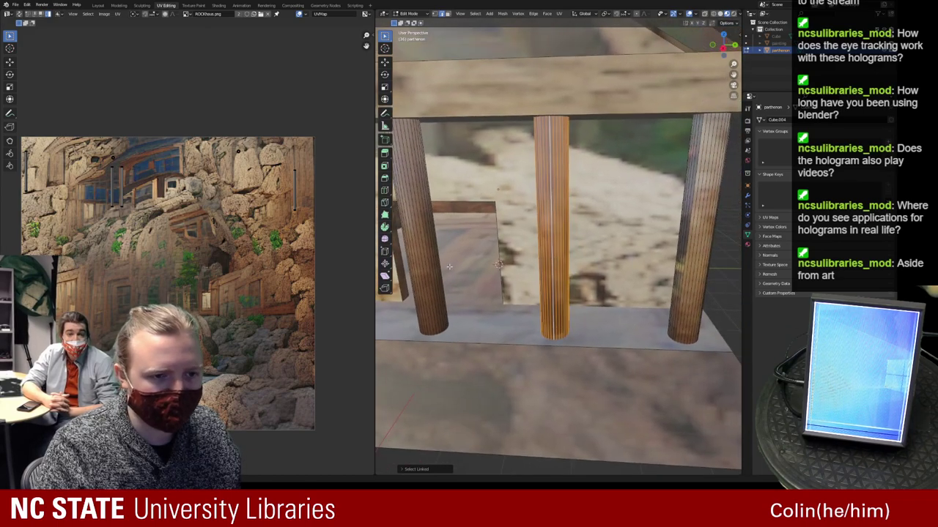
{"action": "key", "text": "g"}
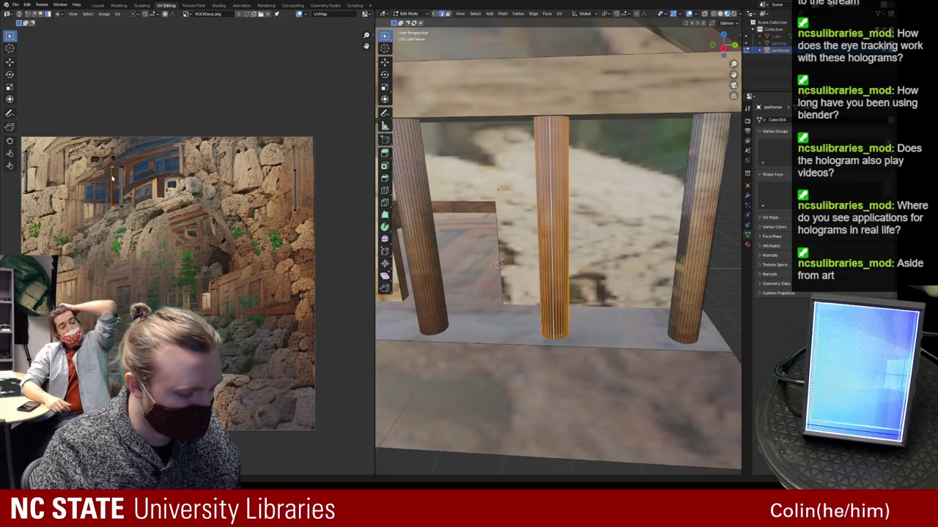
{"action": "left_click", "coordinate": [299, 178]}
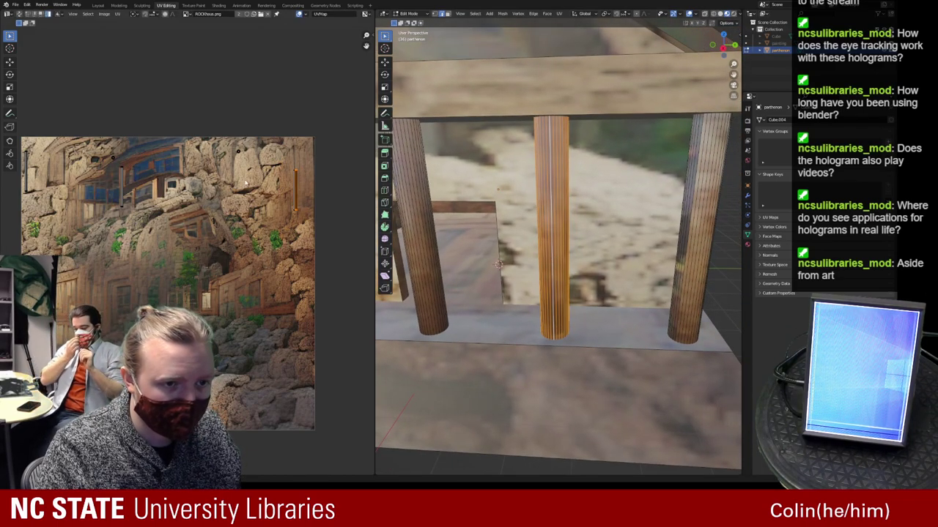
Stack the column's two remaining side strips onto its other strips on the right-edge wooden plank
{"action": "left_click", "coordinate": [122, 186]}
{"action": "key", "text": "g"}
{"action": "left_click", "coordinate": [297, 191]}
{"action": "left_click", "coordinate": [26, 167]}
{"action": "key", "text": "g"}
{"action": "left_click", "coordinate": [296, 186]}
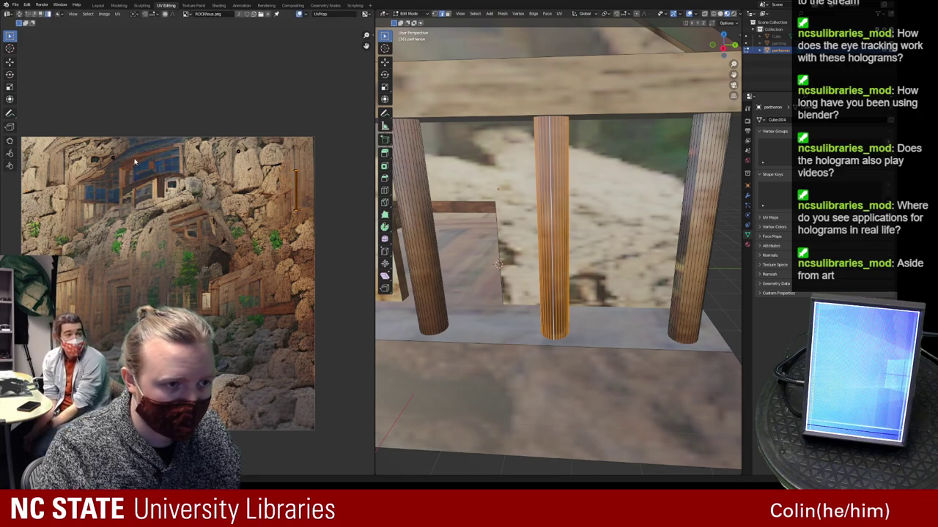
Move both of the column's end caps to the upper end of the stacked strips on the wooden plank
{"action": "key", "text": "g"}
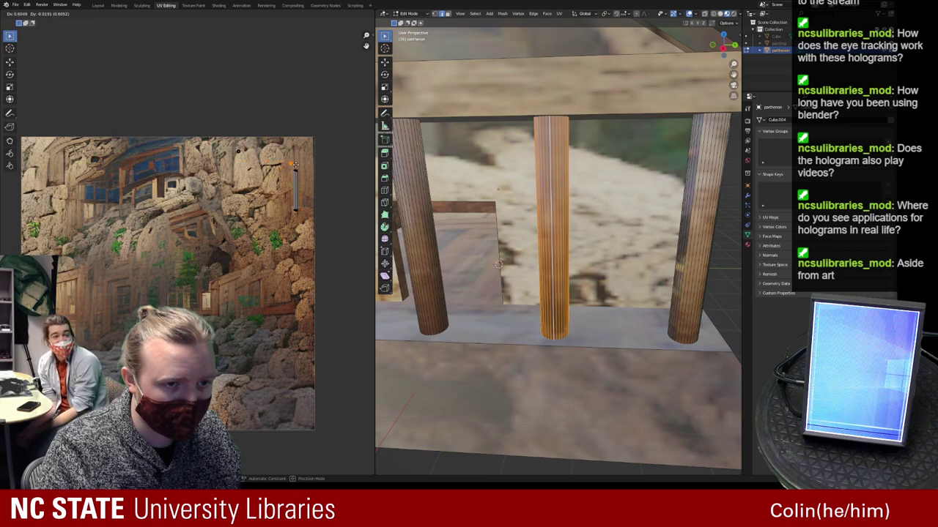
{"action": "left_click", "coordinate": [273, 166]}
{"action": "key", "text": "g"}
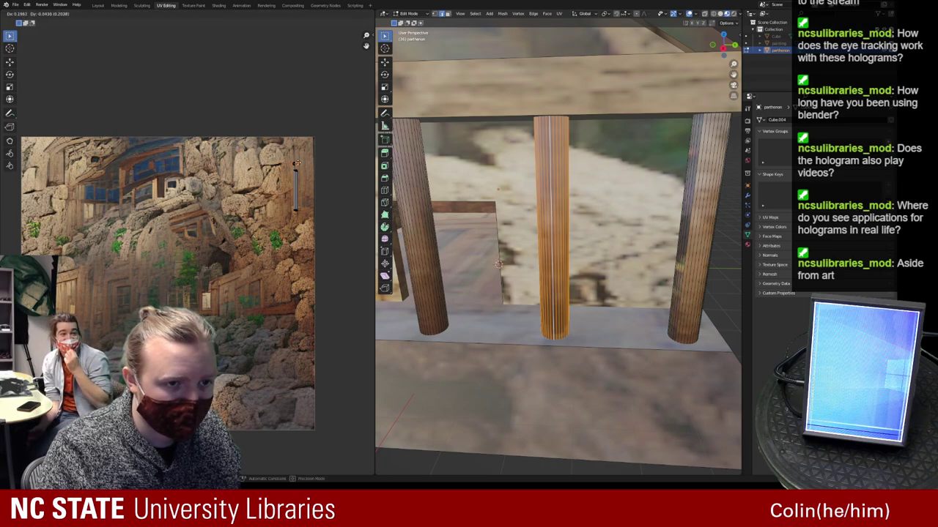
{"action": "left_click", "coordinate": [196, 178]}
{"action": "middle_click_drag", "start_coordinate": [160, 186], "coordinate": [178, 167]}
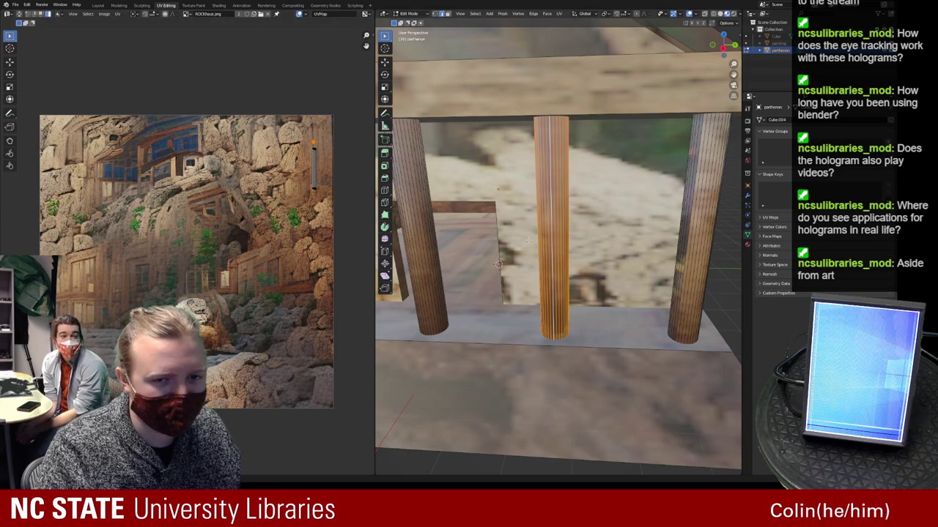
Select only the linked geometry of the rightmost front column and stack two of its side strips on the right-edge wooden plank
{"action": "left_click", "coordinate": [715, 235]}
{"action": "left_click", "coordinate": [709, 231]}
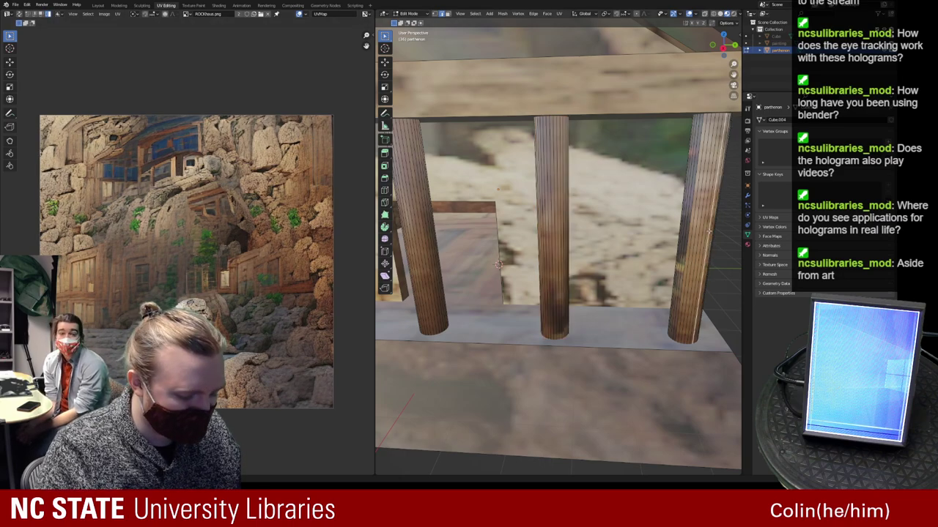
{"action": "key", "text": "l"}
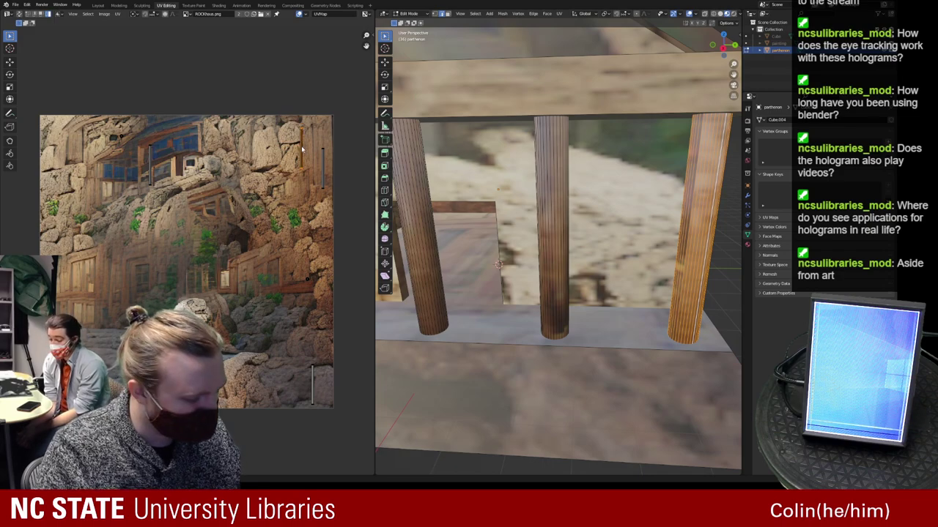
{"action": "key", "text": "g"}
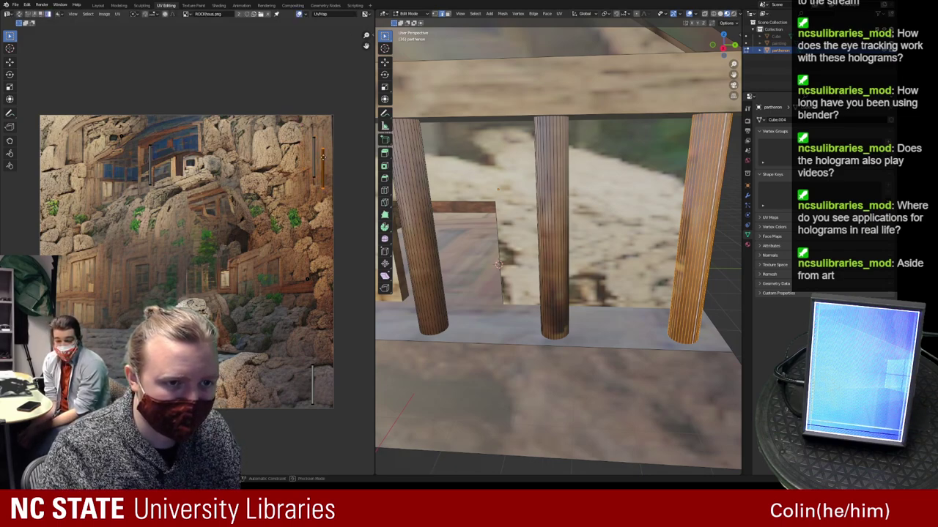
{"action": "left_click", "coordinate": [315, 148]}
{"action": "left_click", "coordinate": [149, 160]}
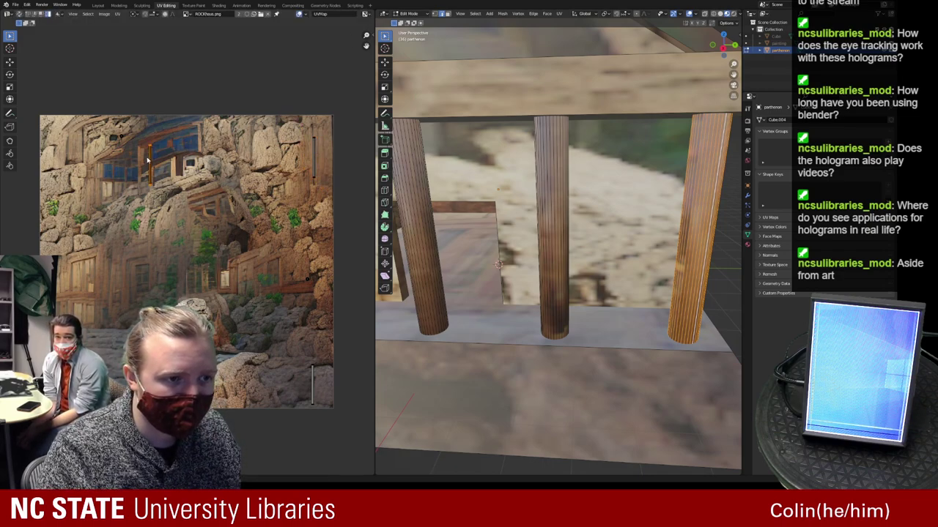
{"action": "key", "text": "g"}
{"action": "left_click", "coordinate": [313, 153]}
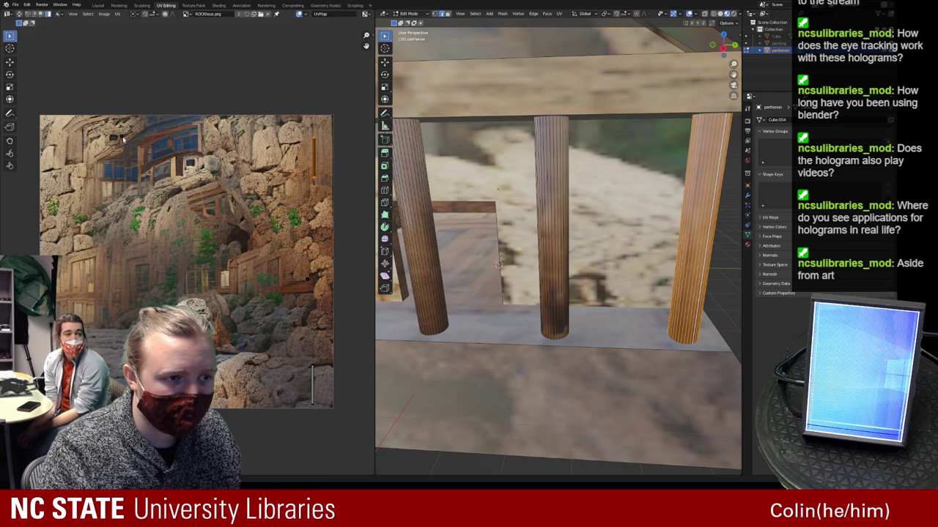
Move the rightmost column's end cap to the upper end of its strips and stack the strip from the image's lower-right corner onto them
{"action": "key", "text": "g"}
{"action": "left_click", "coordinate": [328, 136]}
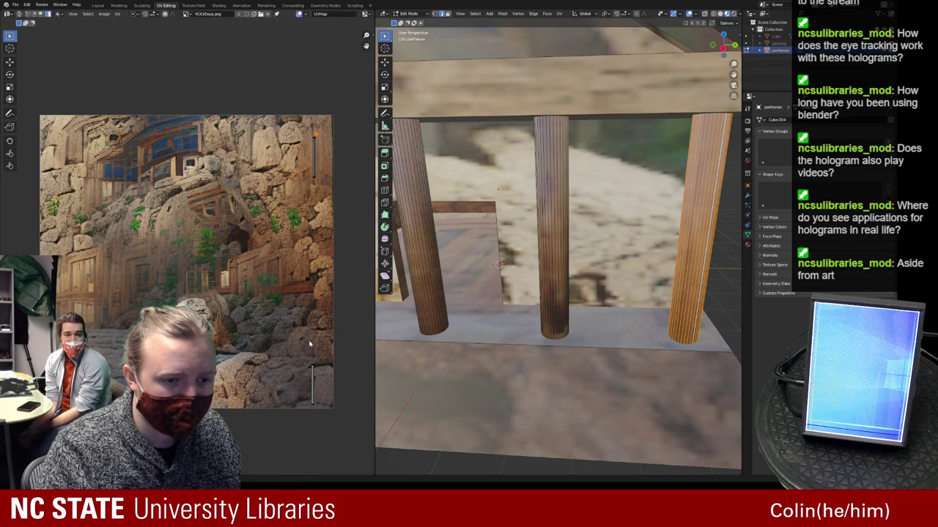
{"action": "left_click", "coordinate": [313, 367]}
{"action": "key", "text": "g"}
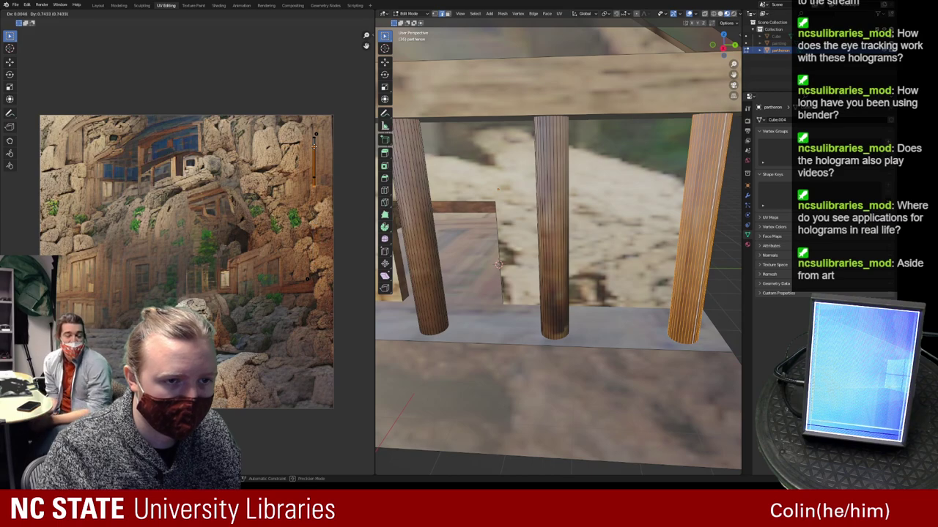
{"action": "left_click", "coordinate": [315, 141]}
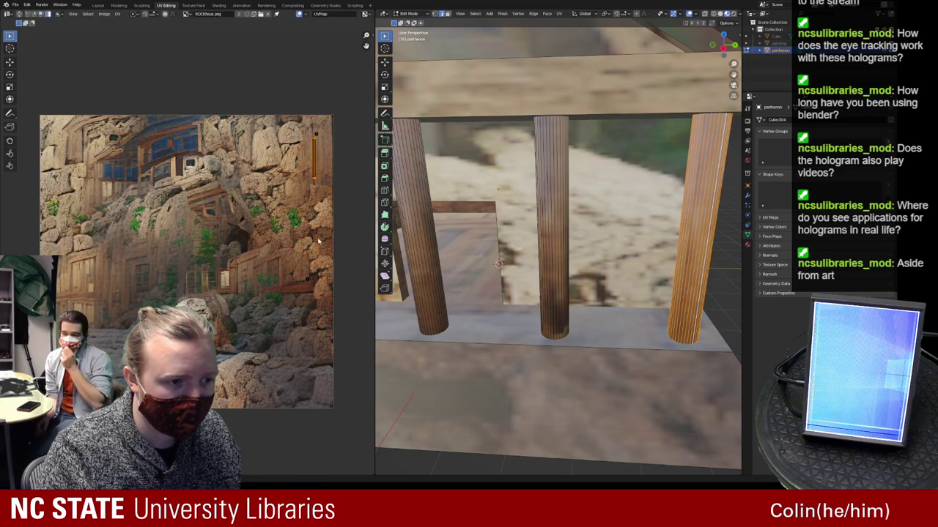
Select the roof's linked geometry, rotate one triangular frame island to point upward and place it on the lower-left wooden wall of the image
{"action": "scroll", "coordinate": [319, 246], "scroll_direction": "down", "scroll_amount": 2}
{"action": "scroll", "coordinate": [319, 249], "scroll_direction": "up", "scroll_amount": 2}
{"action": "scroll", "coordinate": [624, 266], "scroll_direction": "down", "scroll_amount": 5}
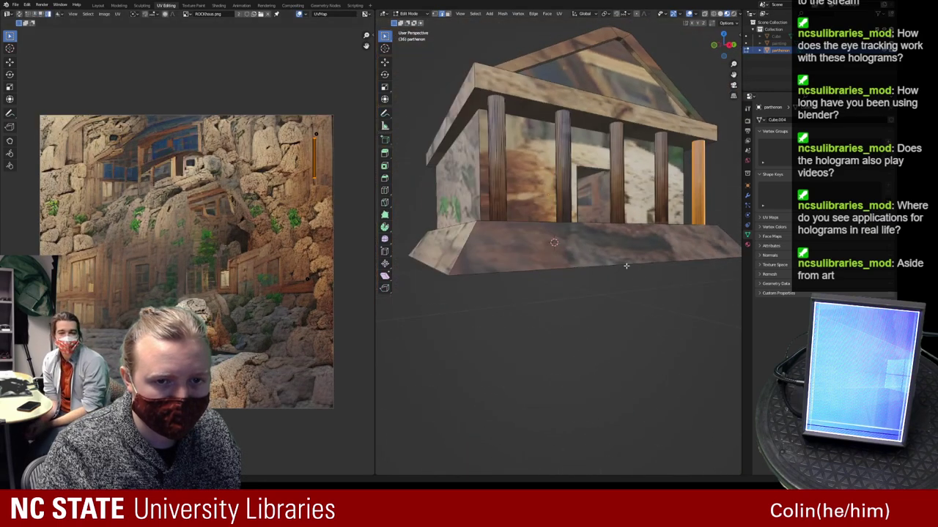
{"action": "middle_click_drag", "start_coordinate": [644, 305], "coordinate": [531, 338]}
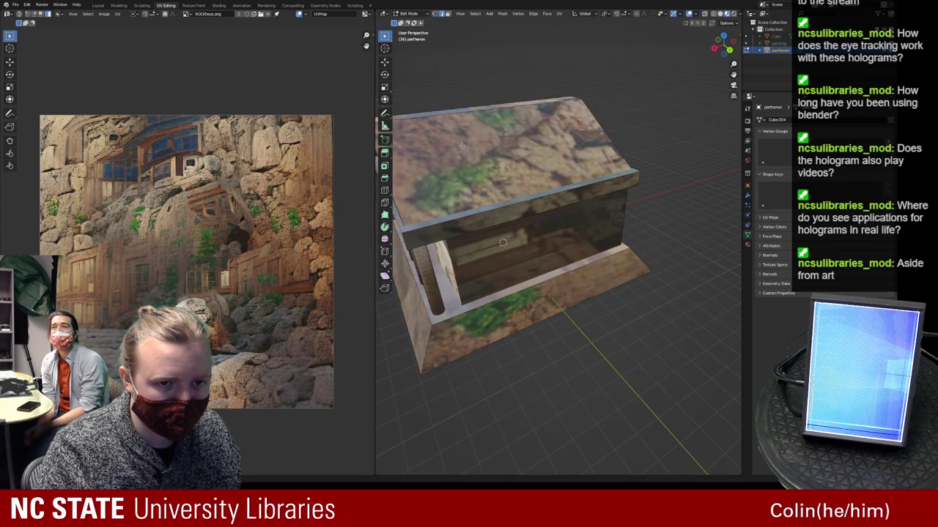
{"action": "left_click", "coordinate": [452, 118]}
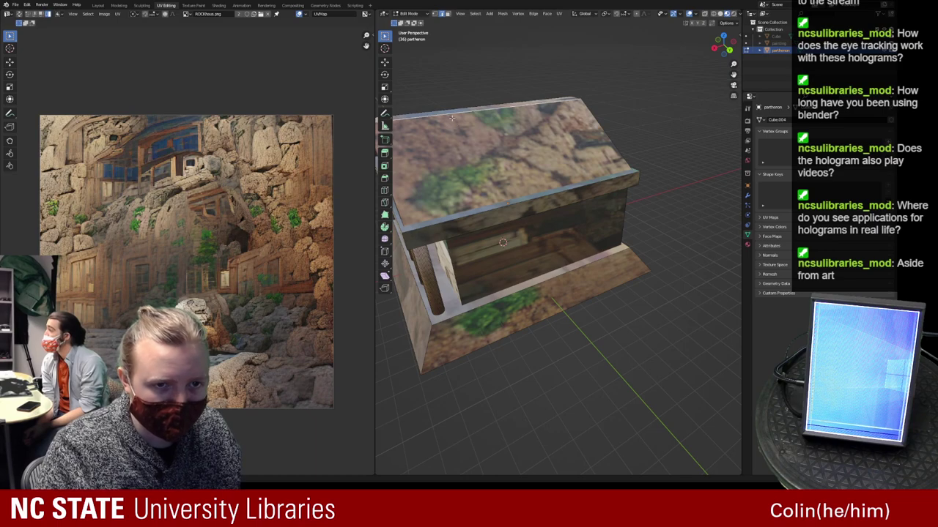
{"action": "key", "text": "l"}
{"action": "middle_click_drag", "start_coordinate": [452, 118], "coordinate": [484, 128]}
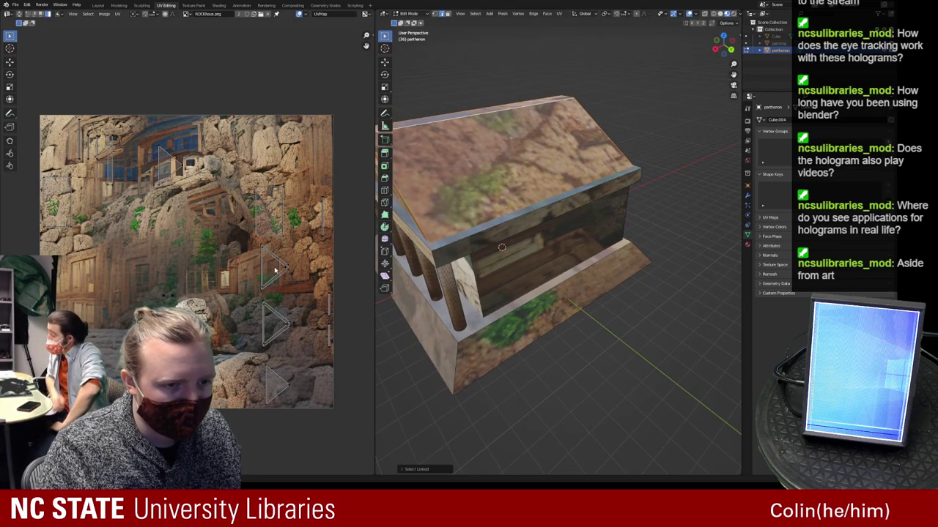
{"action": "left_click", "coordinate": [275, 271]}
{"action": "key", "text": "r"}
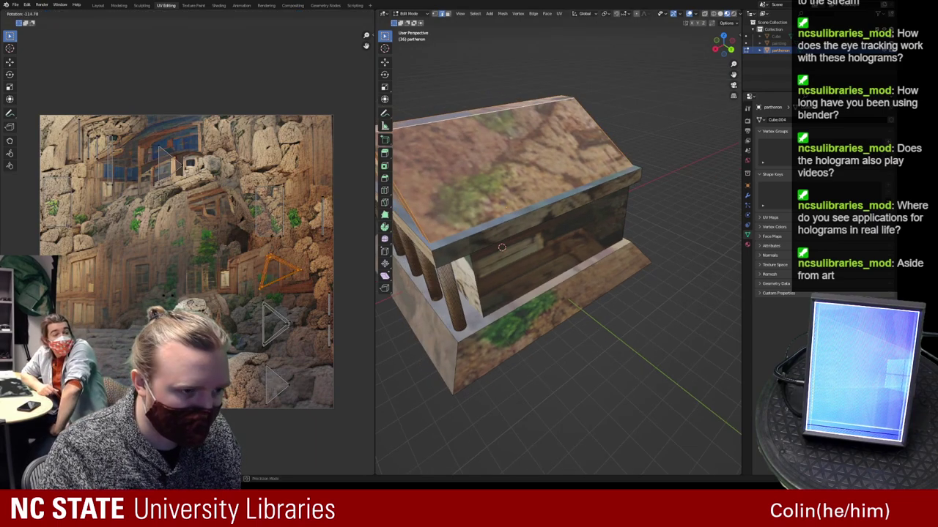
{"action": "left_click", "coordinate": [287, 251]}
{"action": "key", "text": "g"}
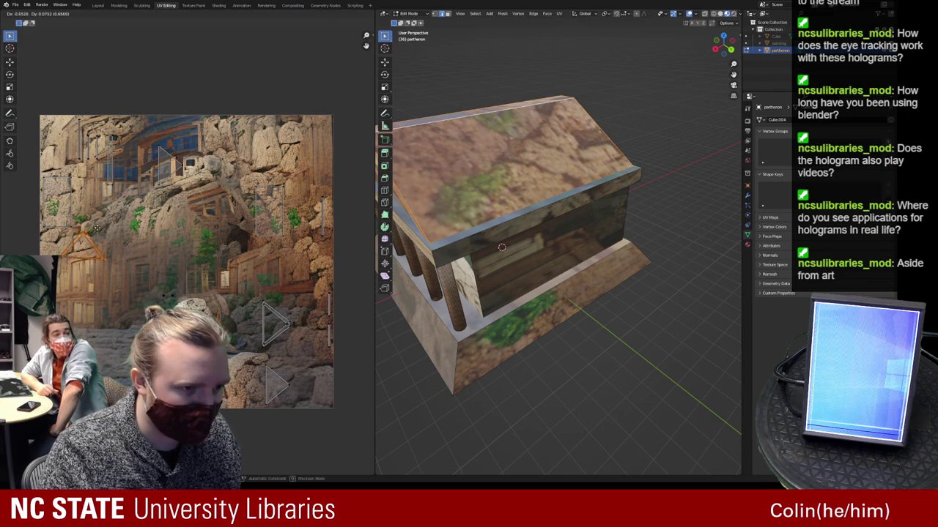
{"action": "left_click", "coordinate": [99, 251]}
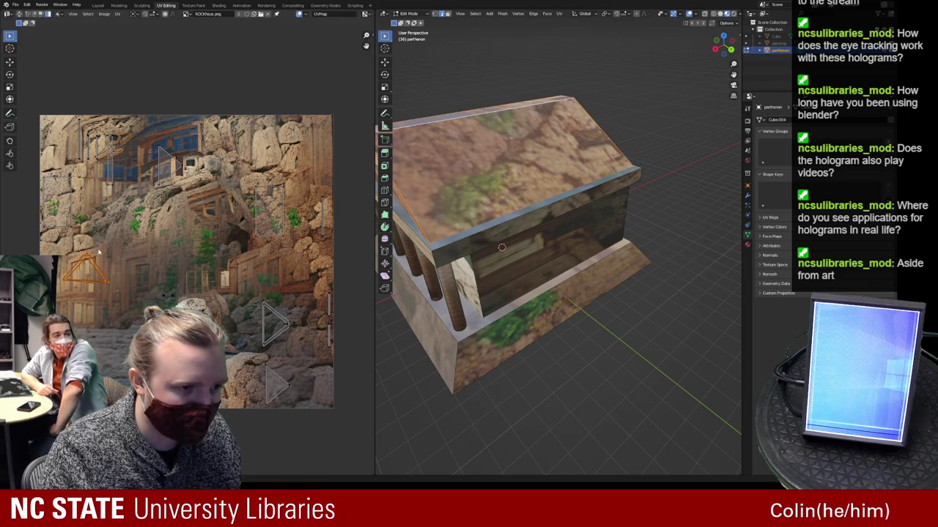
Rotate the second triangular frame island to point upward and stack it on the first frame over the wooden wall
{"action": "left_click", "coordinate": [269, 311]}
{"action": "key", "text": "r"}
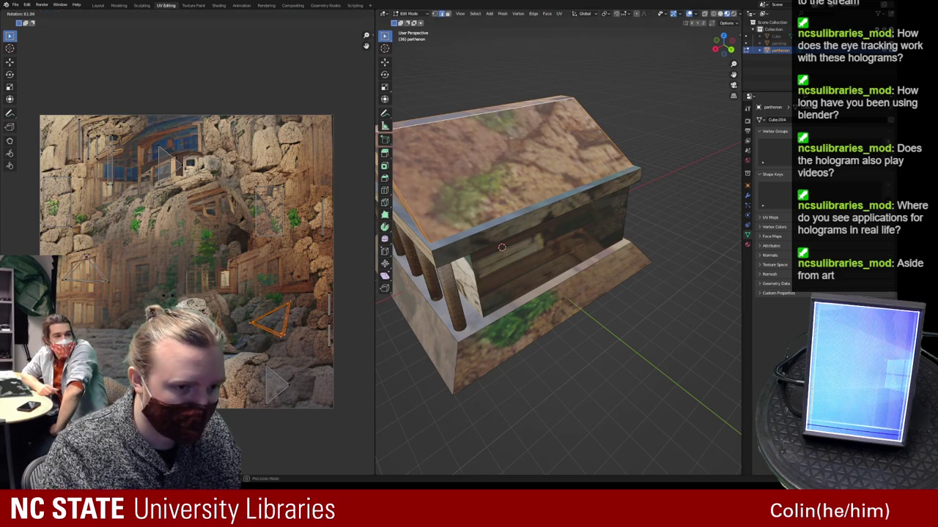
{"action": "left_click", "coordinate": [232, 350]}
{"action": "key", "text": "g"}
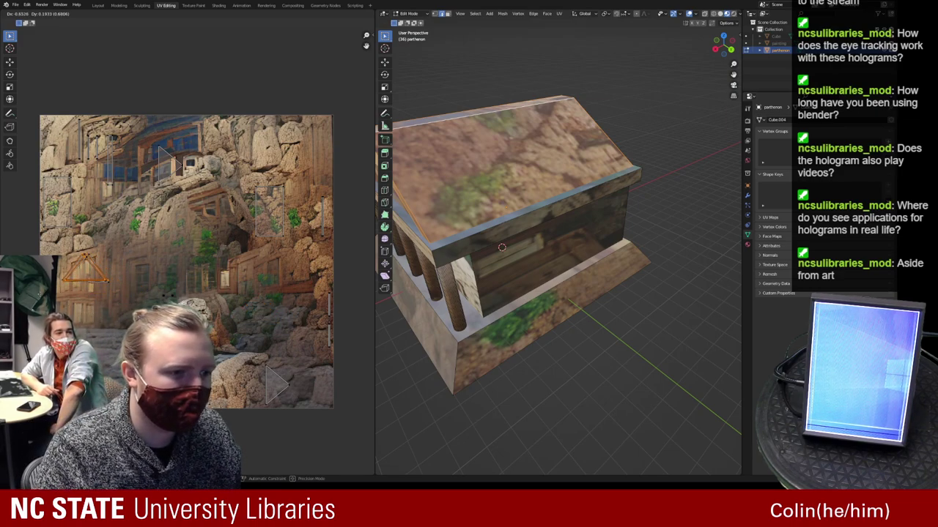
{"action": "key", "text": "Return"}
{"action": "left_click", "coordinate": [219, 374]}
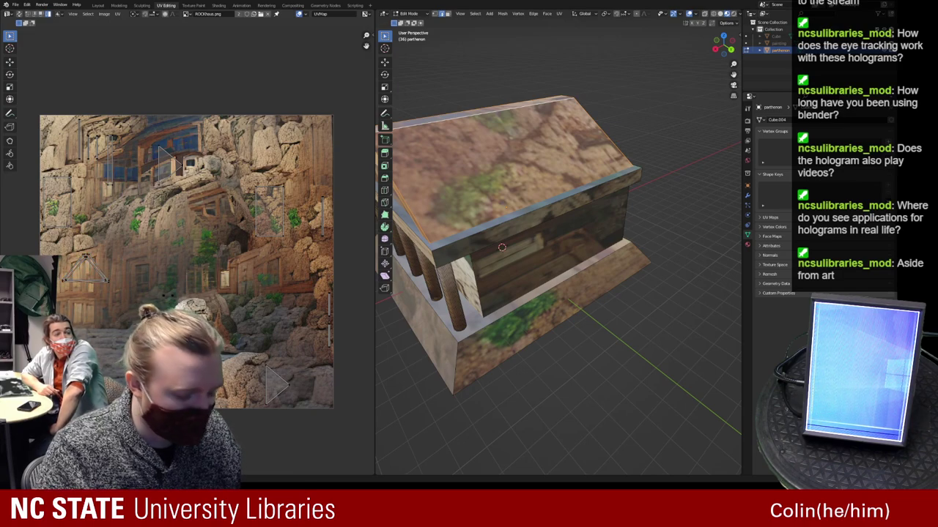
{"action": "key", "text": "g"}
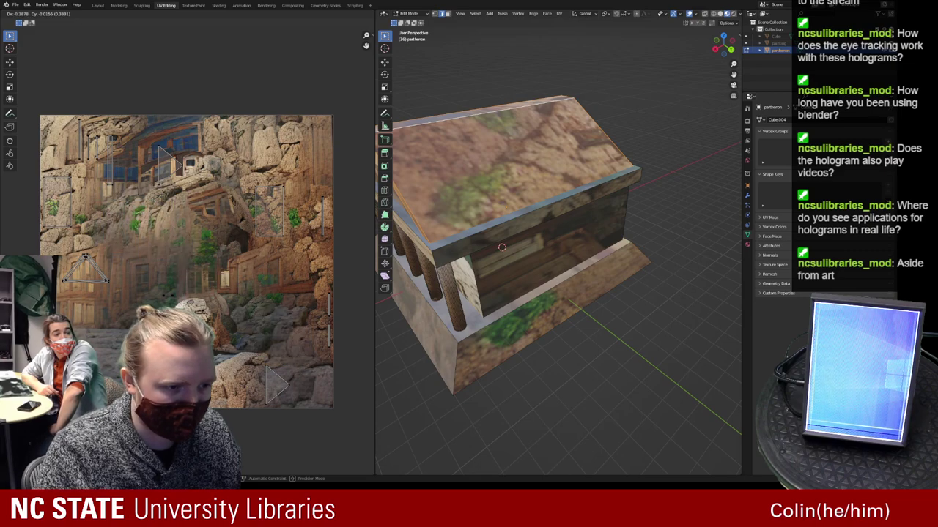
{"action": "key", "text": "Return"}
{"action": "middle_click_drag", "start_coordinate": [396, 275], "coordinate": [461, 288]}
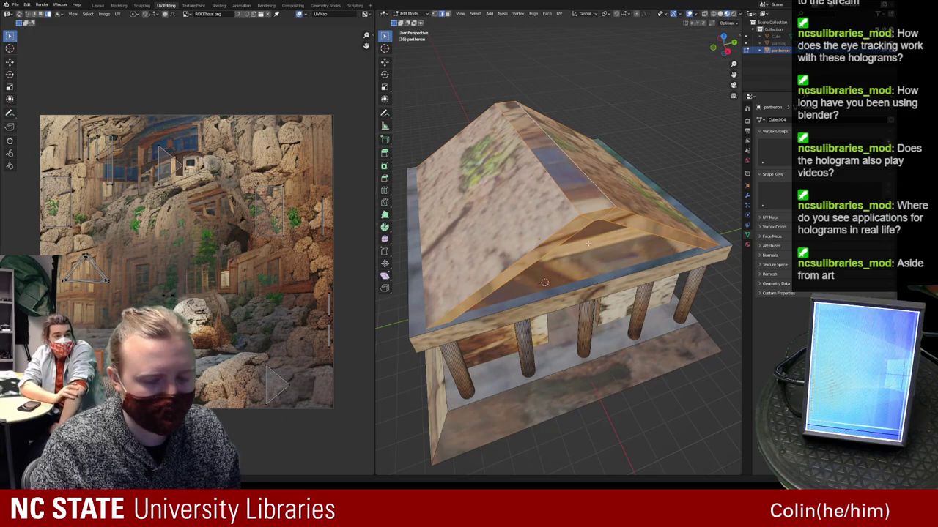
{"action": "key", "text": "g"}
{"action": "key", "text": "z"}
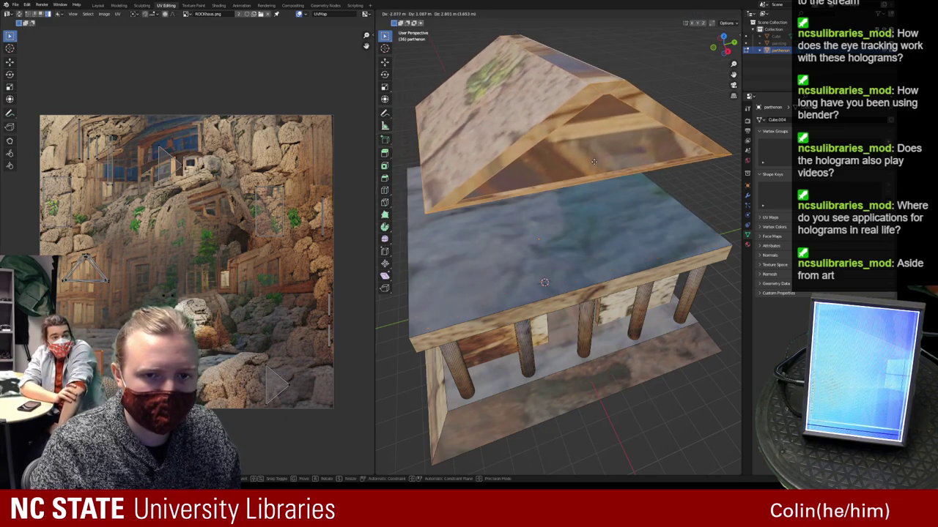
{"action": "left_click", "coordinate": [590, 159]}
{"action": "middle_click_drag", "start_coordinate": [611, 308], "coordinate": [635, 223]}
{"action": "middle_click_drag", "start_coordinate": [553, 128], "coordinate": [536, 171]}
Move the two solid triangular gable islands inside the stacked triangular frames on the wooden wall
{"action": "middle_click_drag", "start_coordinate": [175, 296], "coordinate": [193, 292]}
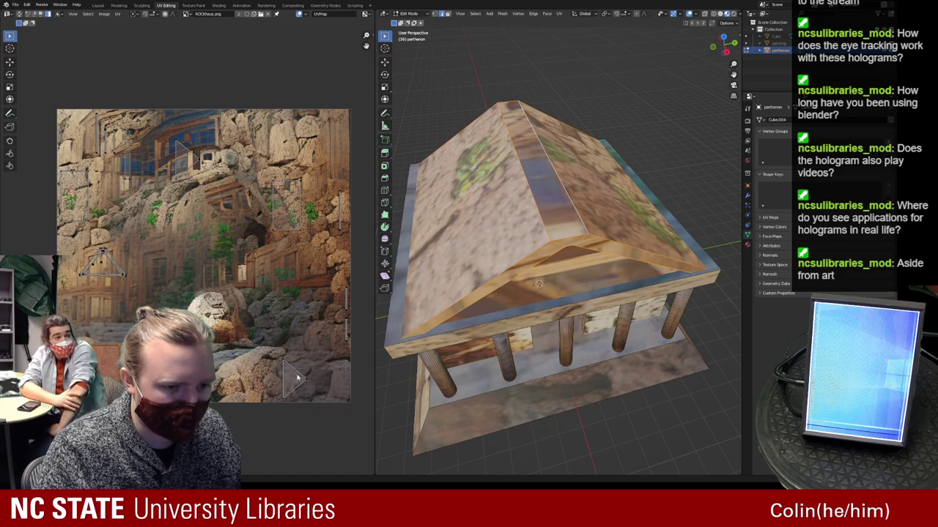
{"action": "left_click", "coordinate": [108, 268]}
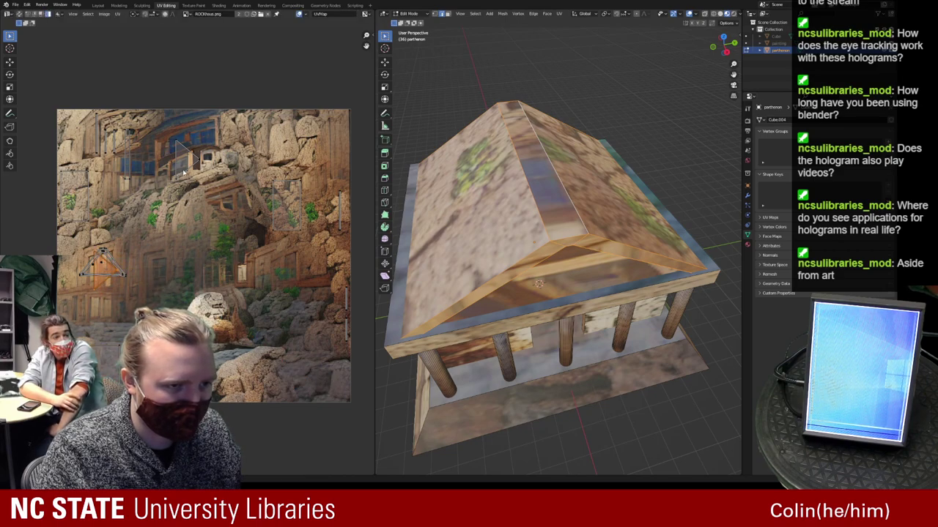
{"action": "key", "text": "g"}
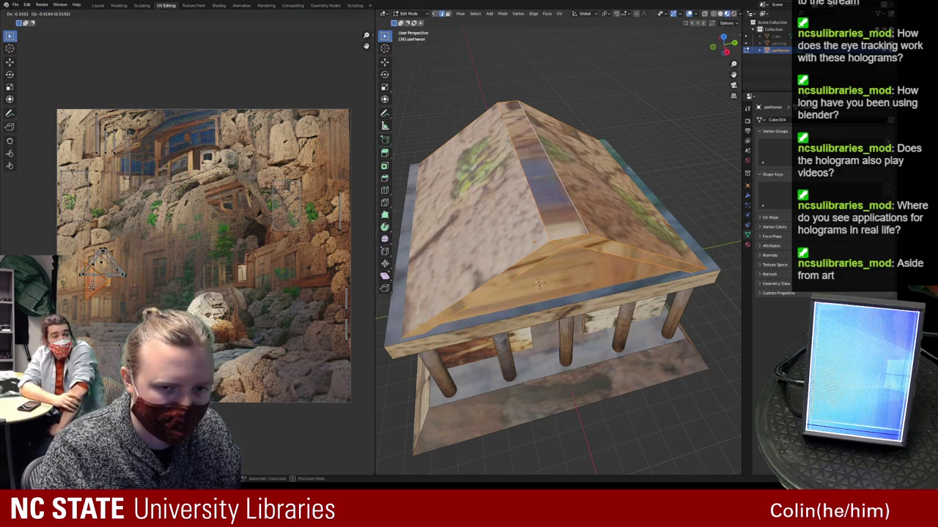
{"action": "left_click", "coordinate": [91, 285]}
Move the two rectangular roof-slope islands and the narrow ridge strip onto the wooden wall beneath the triangular frames
{"action": "left_click", "coordinate": [291, 202]}
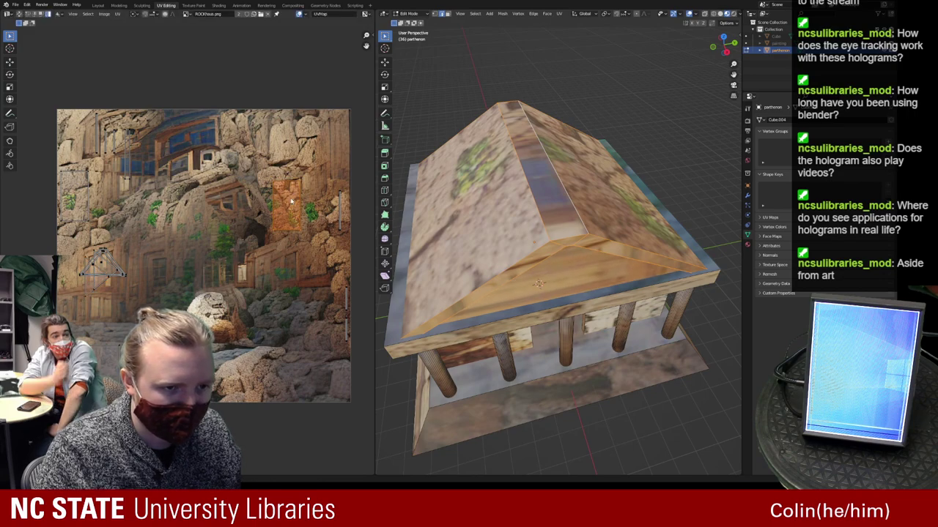
{"action": "key", "text": "g"}
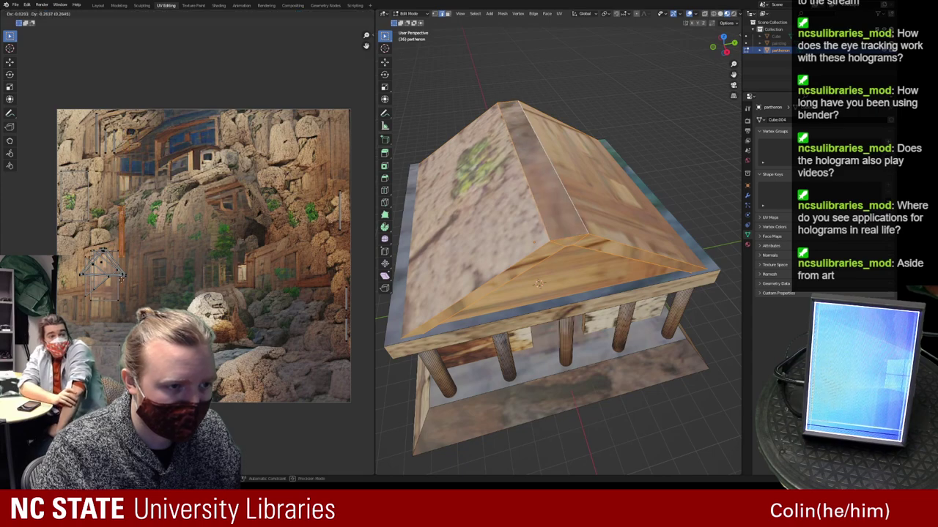
{"action": "left_click", "coordinate": [112, 320]}
{"action": "key", "text": "g"}
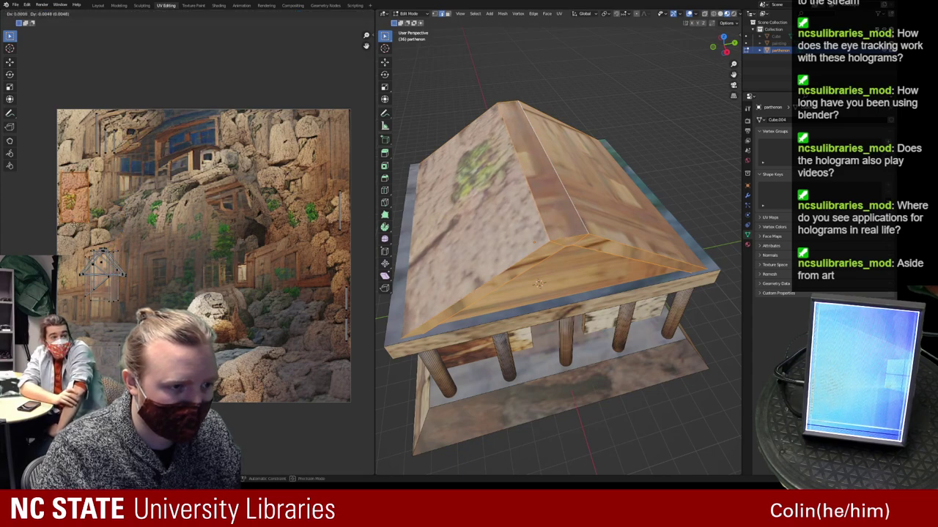
{"action": "left_click", "coordinate": [100, 310]}
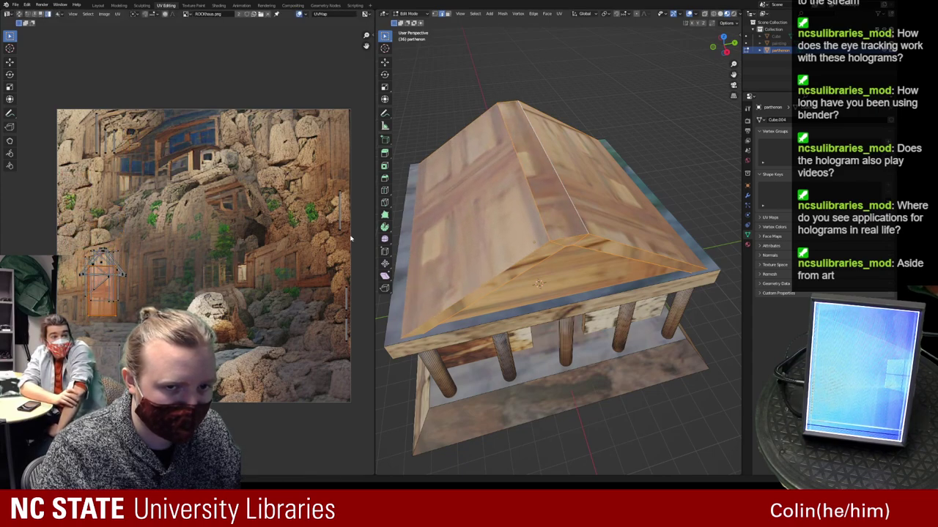
Move the roof's remaining narrow strips onto the vertical wooden post beside the blue windows and stack them there
{"action": "key", "text": "g"}
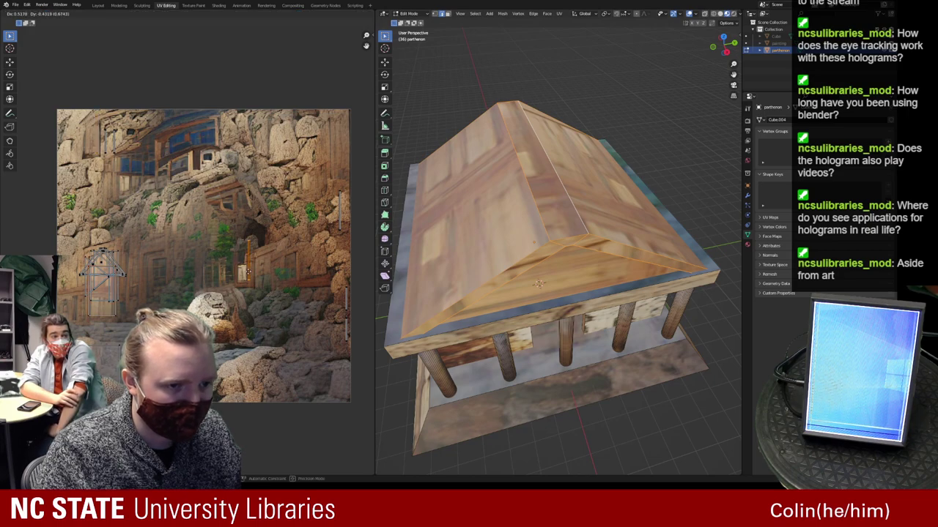
{"action": "left_click", "coordinate": [160, 164]}
{"action": "left_click", "coordinate": [104, 147]}
{"action": "key", "text": "g"}
{"action": "left_click", "coordinate": [163, 156]}
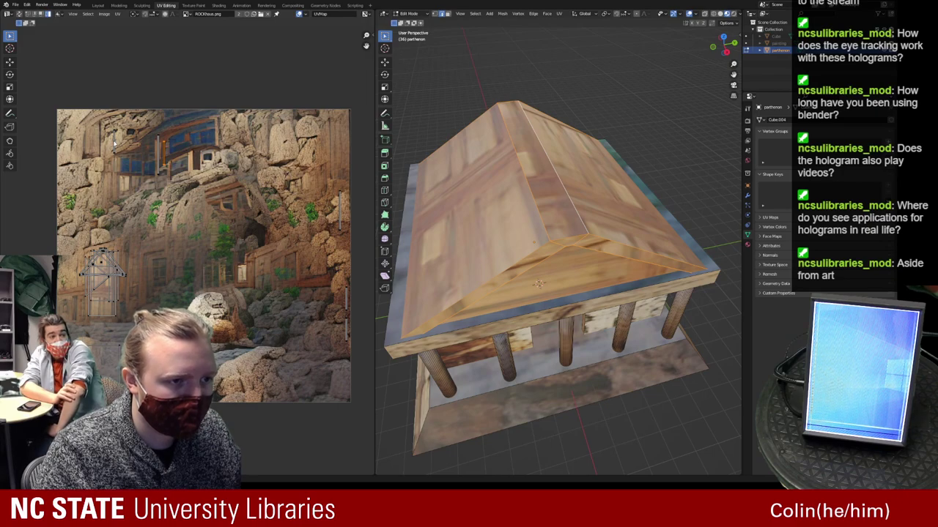
{"action": "key", "text": "g"}
{"action": "left_click", "coordinate": [160, 152]}
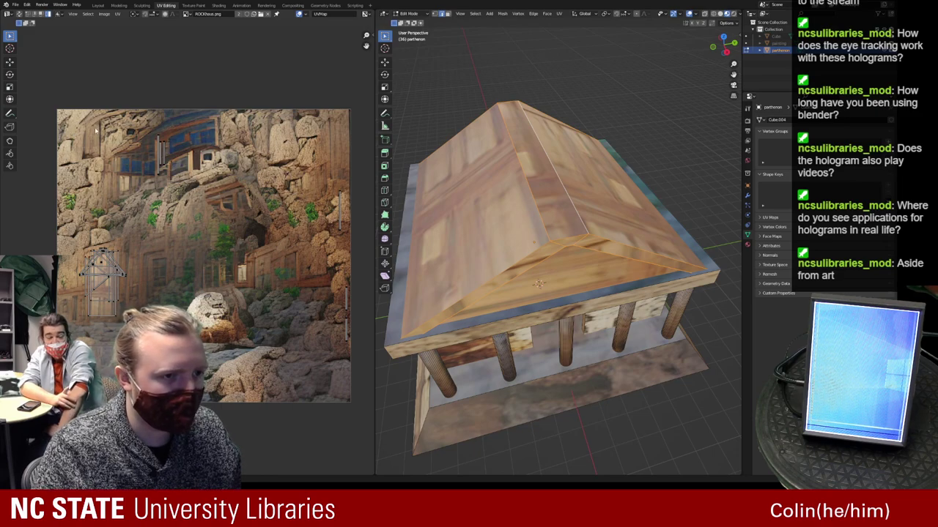
Select the roof's base slab and move its large square islands and vertical strip onto the dark gray rocks low in the image
{"action": "middle_click_drag", "start_coordinate": [569, 301], "coordinate": [530, 282]}
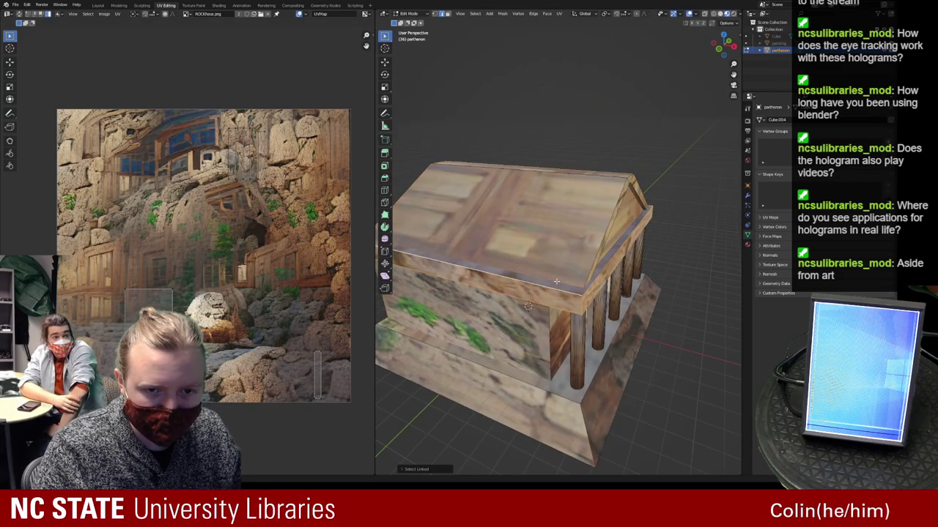
{"action": "key", "text": "l"}
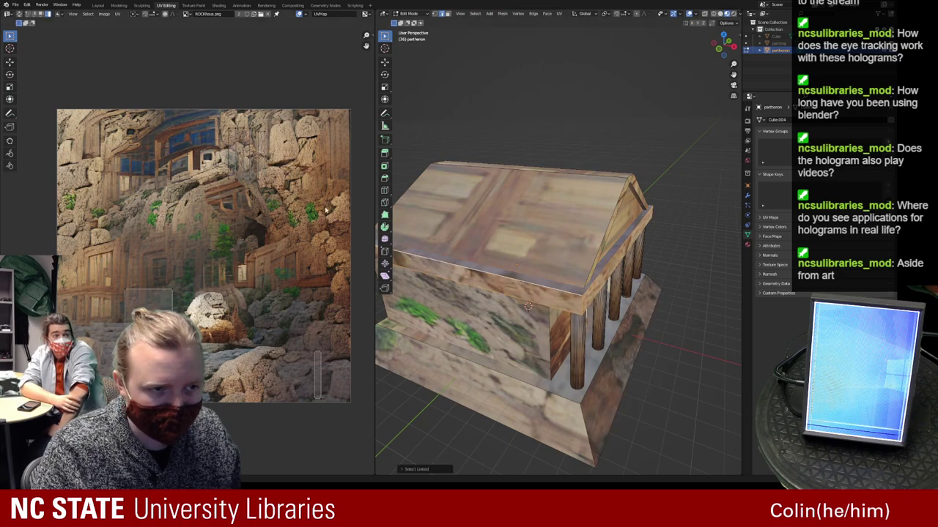
{"action": "key", "text": "l"}
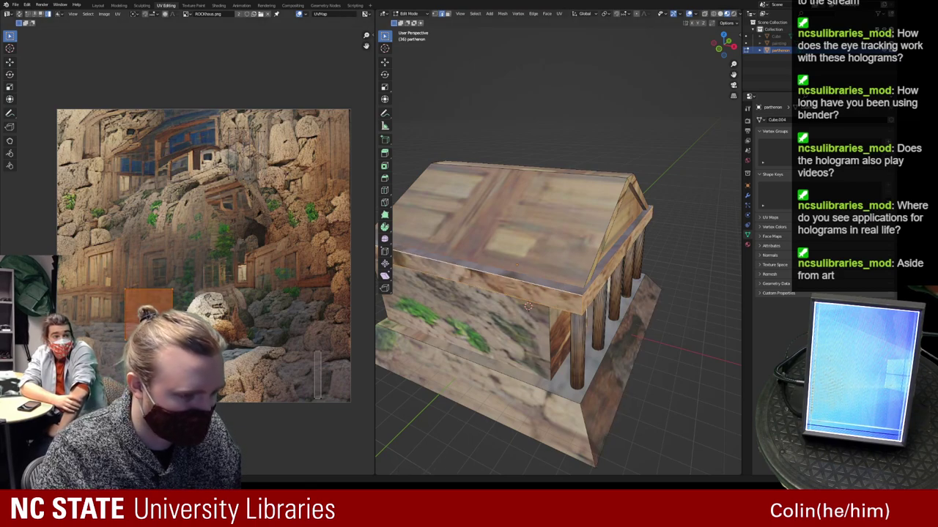
{"action": "key", "text": "g"}
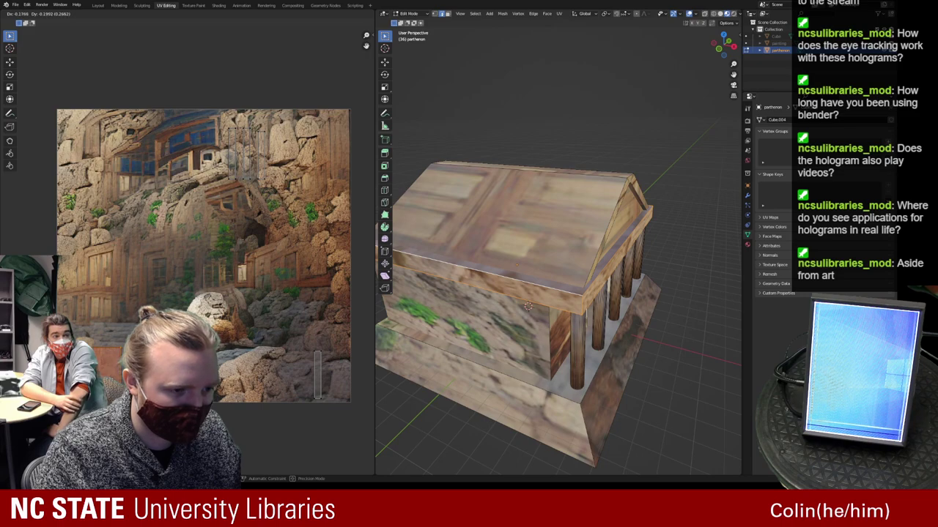
{"action": "key", "text": "Return"}
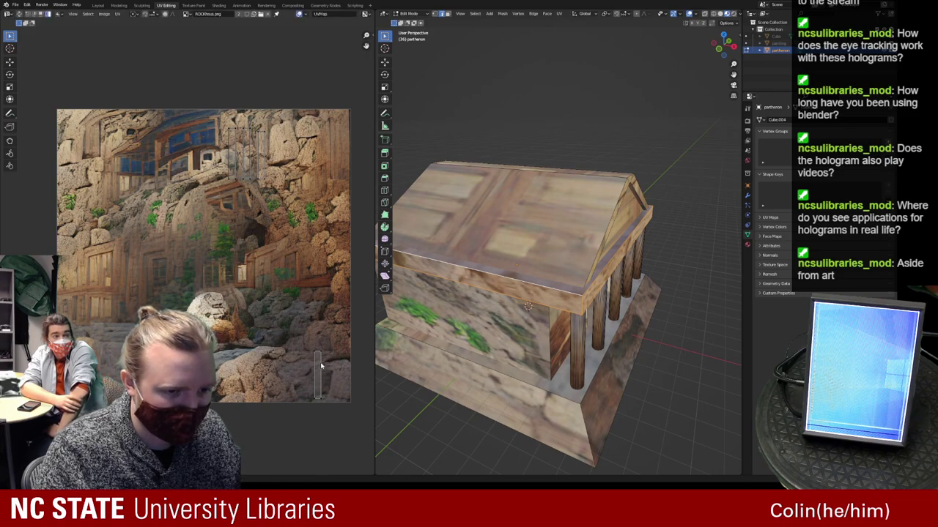
{"action": "key", "text": "l"}
{"action": "key", "text": "g"}
{"action": "left_click", "coordinate": [214, 283]}
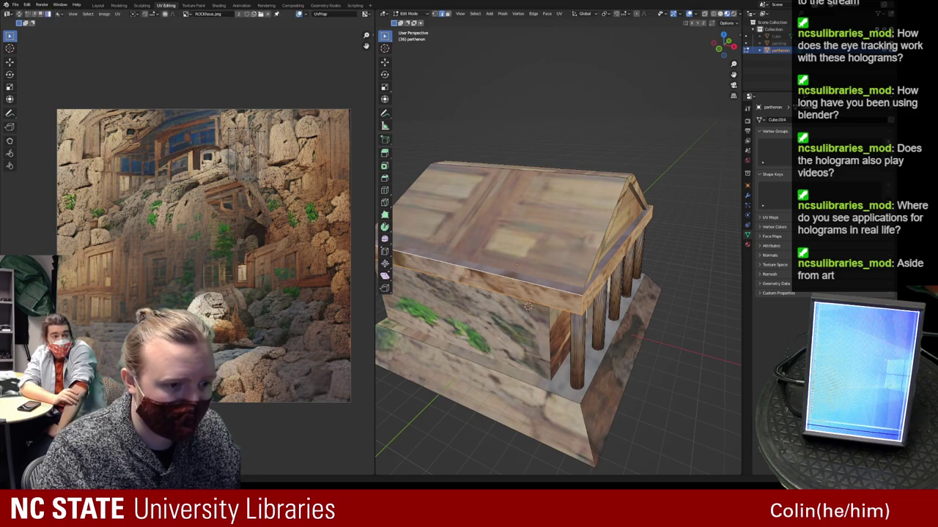
Gather the slab's remaining edge strips and move them down onto the dark gray rocks
{"action": "key", "text": "g"}
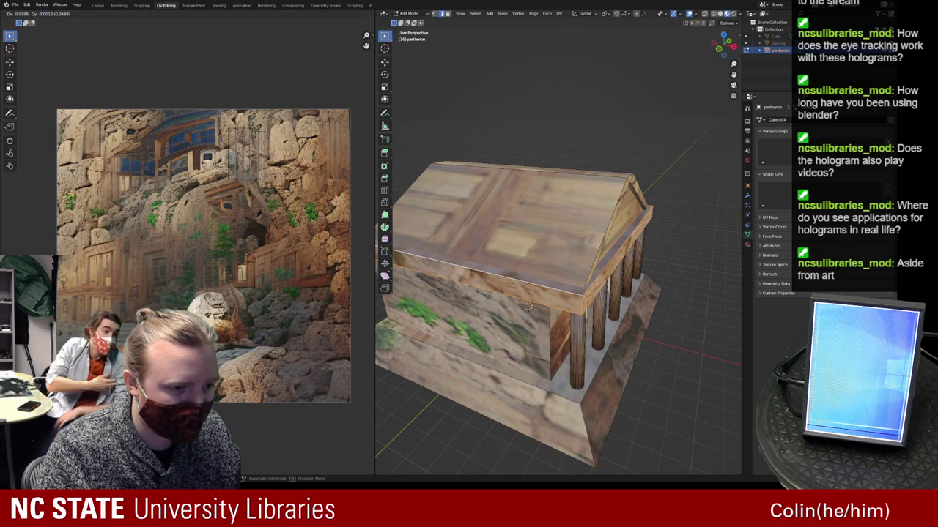
{"action": "key", "text": "Return"}
{"action": "key", "text": "g"}
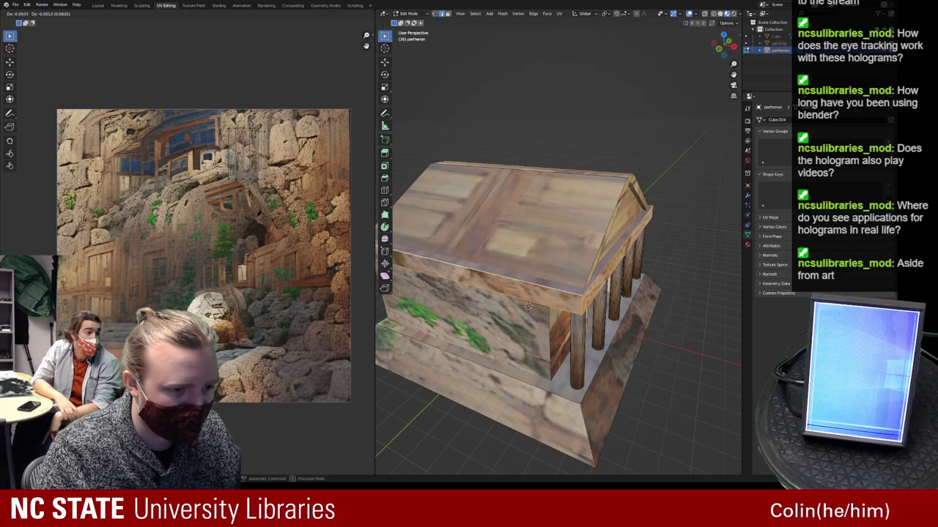
{"action": "key", "text": "Return"}
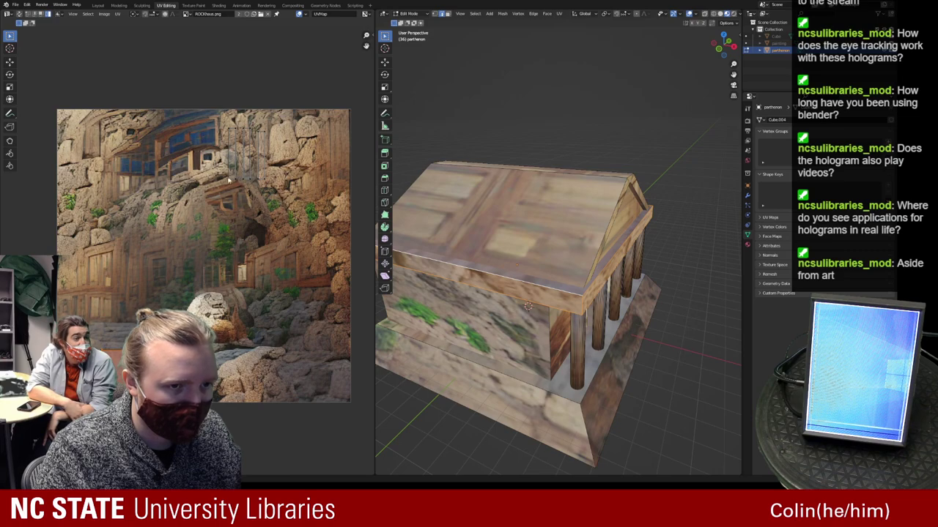
{"action": "key", "text": "g"}
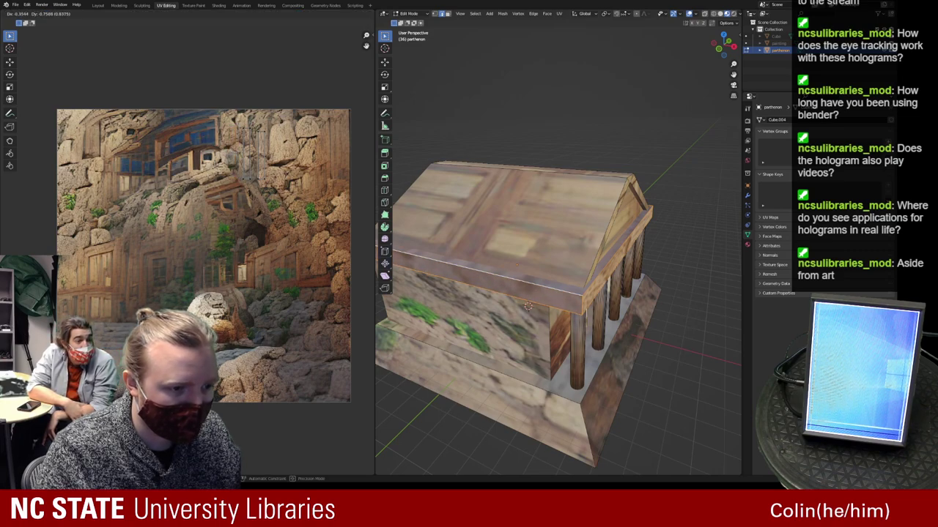
{"action": "key", "text": "Return"}
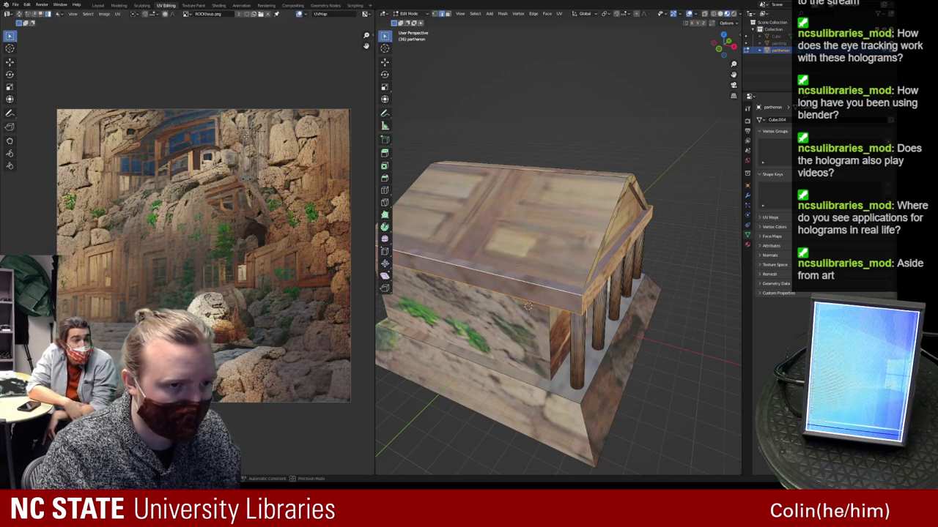
{"action": "key", "text": "g"}
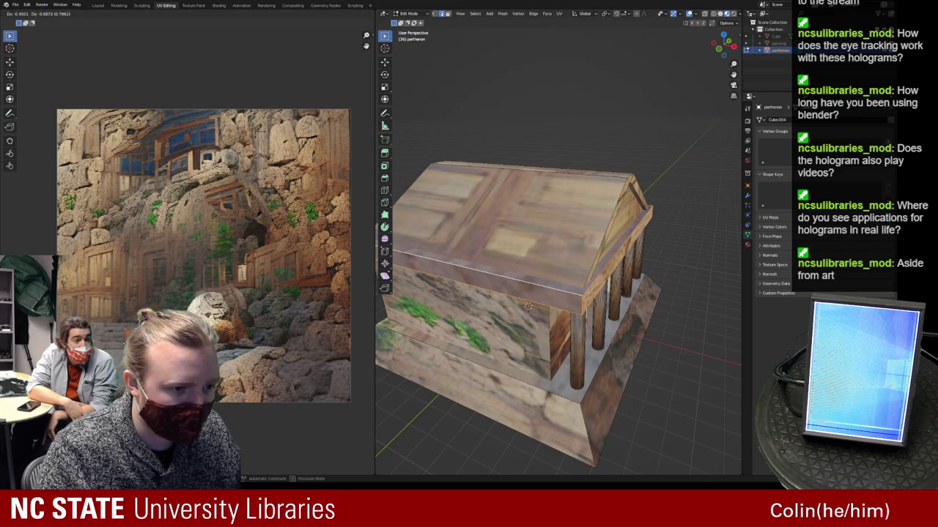
{"action": "key", "text": "Return"}
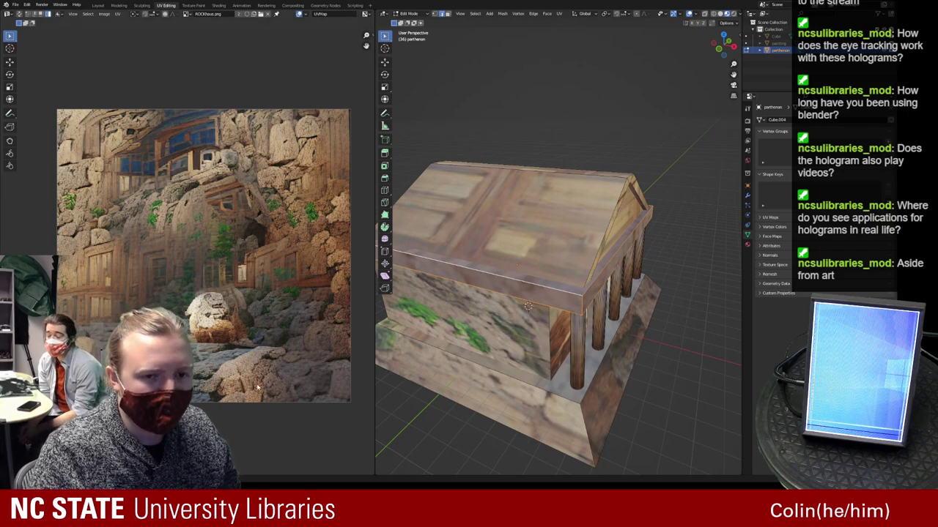
Select the inner building's linked geometry and move a square wall island onto the wooden wall of the image
{"action": "middle_click_drag", "start_coordinate": [471, 317], "coordinate": [516, 248]}
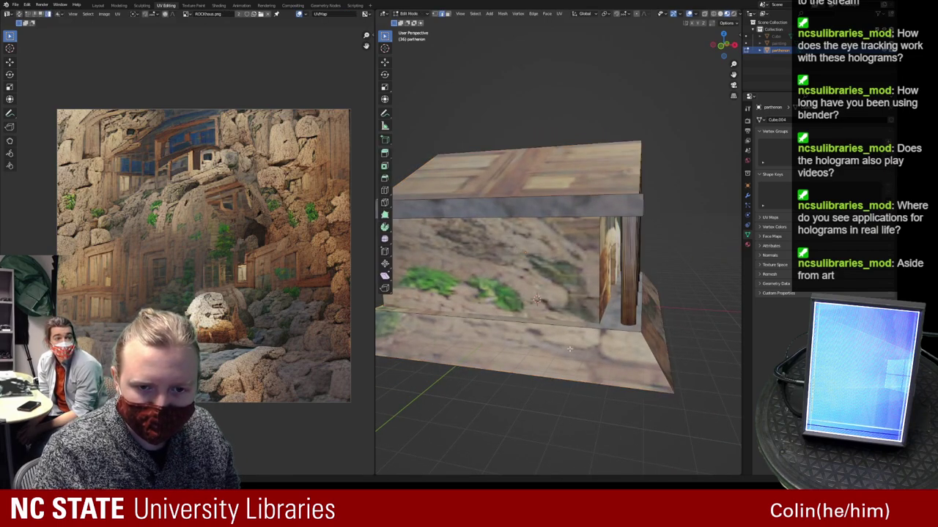
{"action": "key", "text": "ctrl+l"}
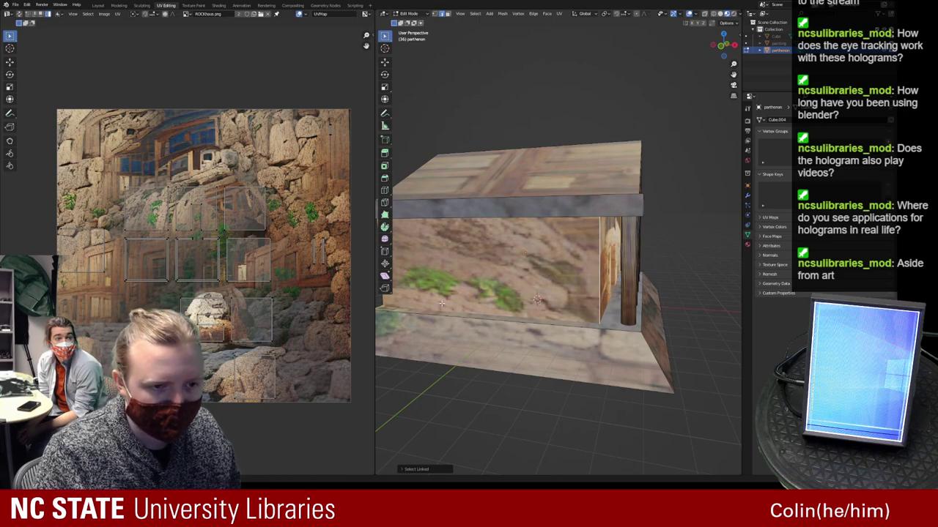
{"action": "left_click", "coordinate": [247, 212]}
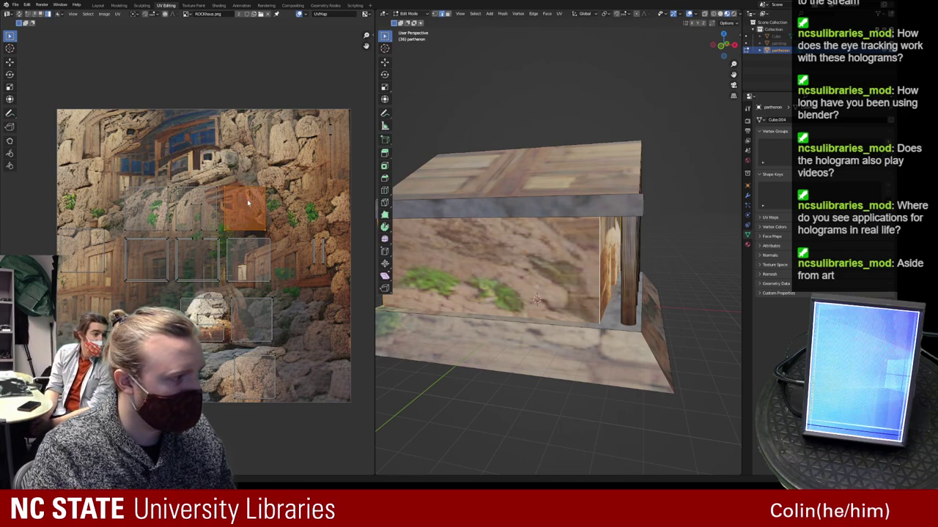
{"action": "key", "text": "g"}
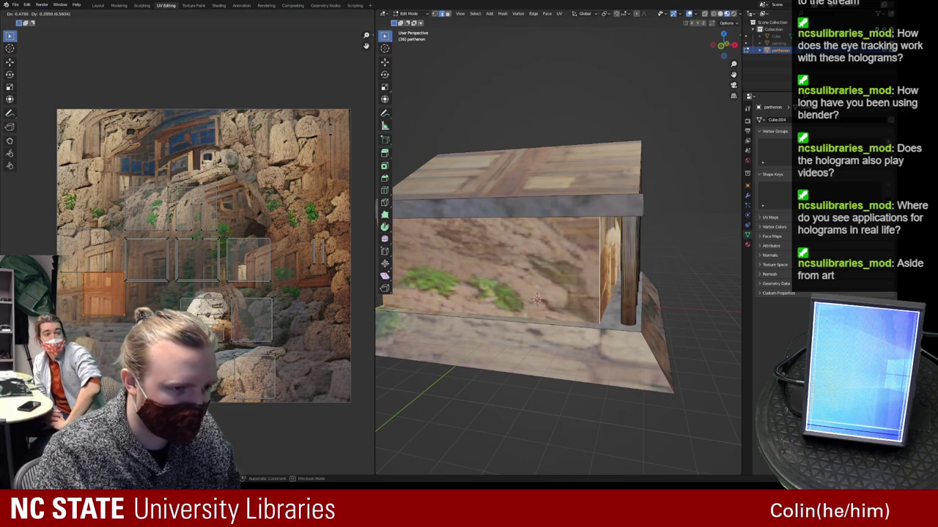
{"action": "left_click", "coordinate": [62, 277]}
{"action": "key", "text": "g"}
{"action": "left_click", "coordinate": [63, 269]}
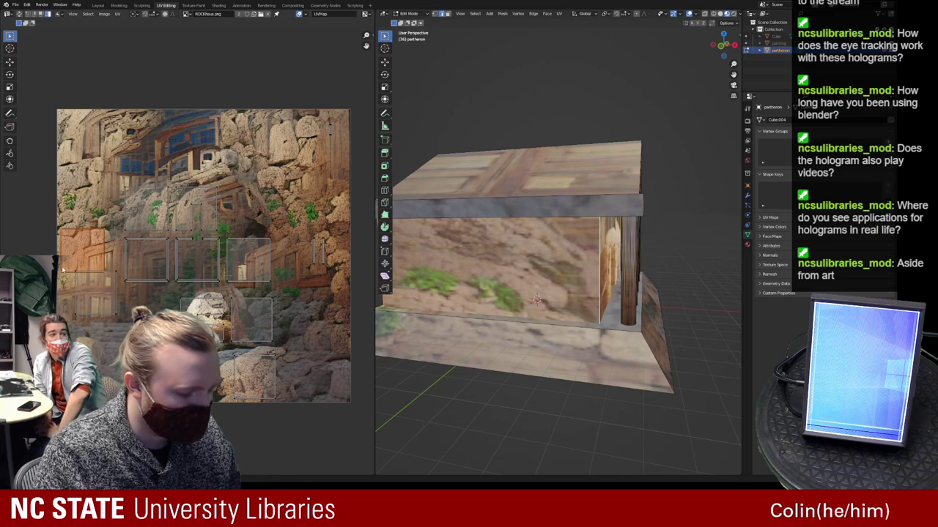
Stack the square wall islands and move them onto the brown wood between the wooden wall and the greenery
{"action": "key", "text": "g"}
{"action": "left_click", "coordinate": [76, 312]}
{"action": "left_click", "coordinate": [130, 270]}
{"action": "key", "text": "g"}
{"action": "left_click", "coordinate": [87, 306]}
{"action": "key", "text": "g"}
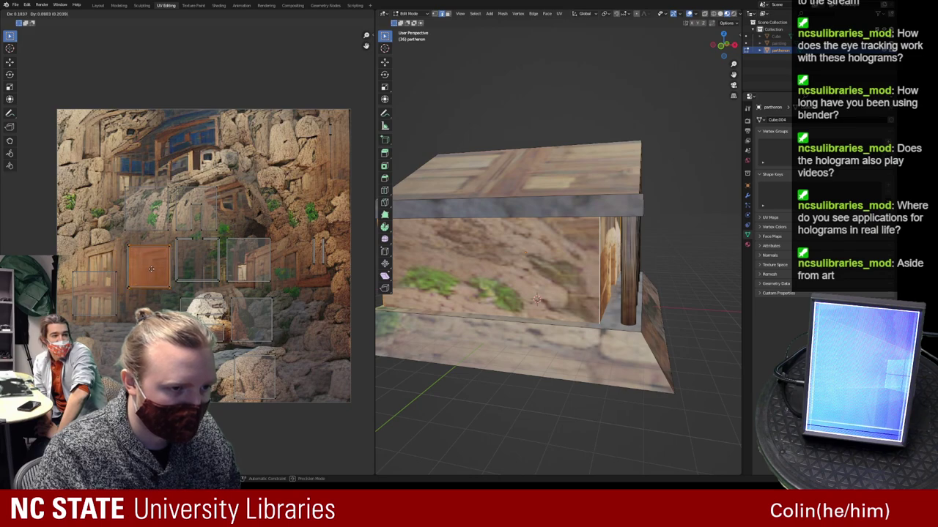
{"action": "left_click", "coordinate": [151, 269]}
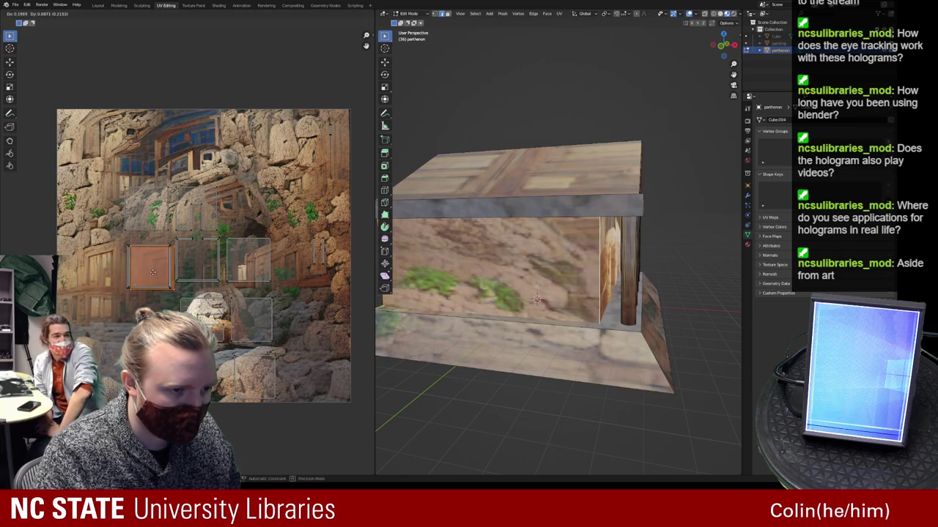
Move the neighboring framed square island onto the wall islands stacked on the brown wood
{"action": "left_click", "coordinate": [187, 272]}
{"action": "key", "text": "g"}
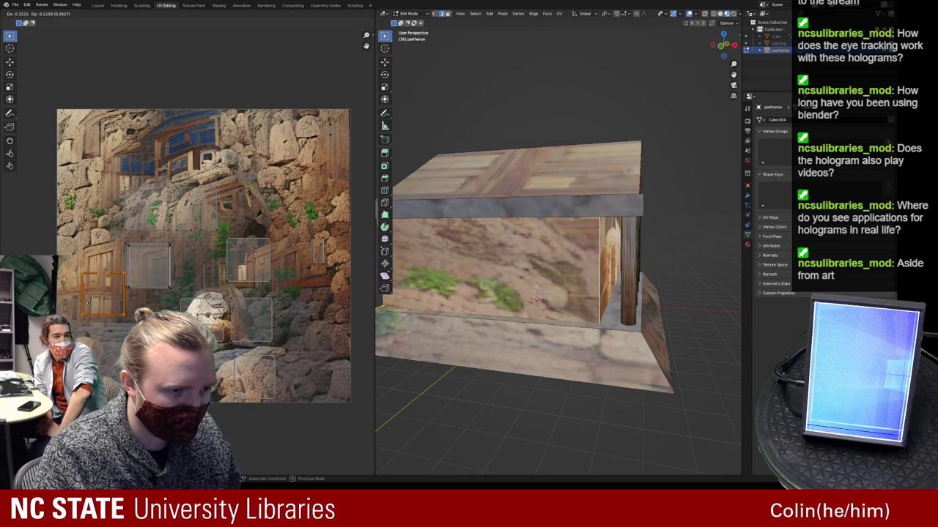
{"action": "left_click", "coordinate": [93, 304]}
{"action": "key", "text": "g"}
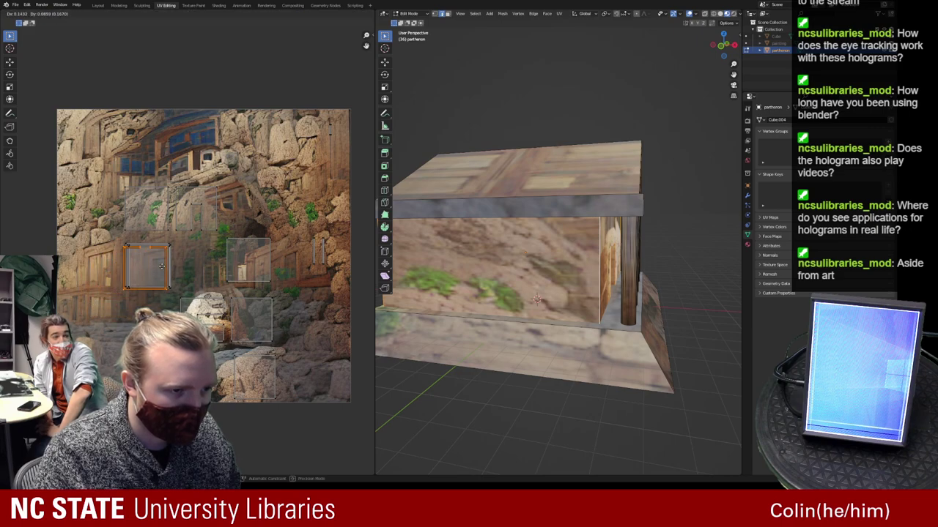
{"action": "left_click", "coordinate": [167, 268]}
Rotate the wall island with the doorway cutout and place it over the blue windows
{"action": "key", "text": "g"}
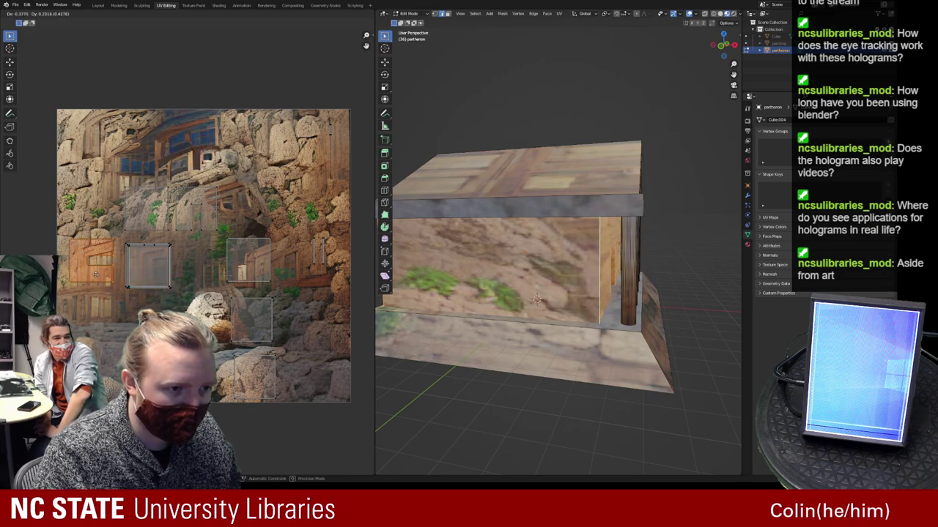
{"action": "key", "text": "r"}
{"action": "left_click", "coordinate": [179, 178]}
{"action": "key", "text": "g"}
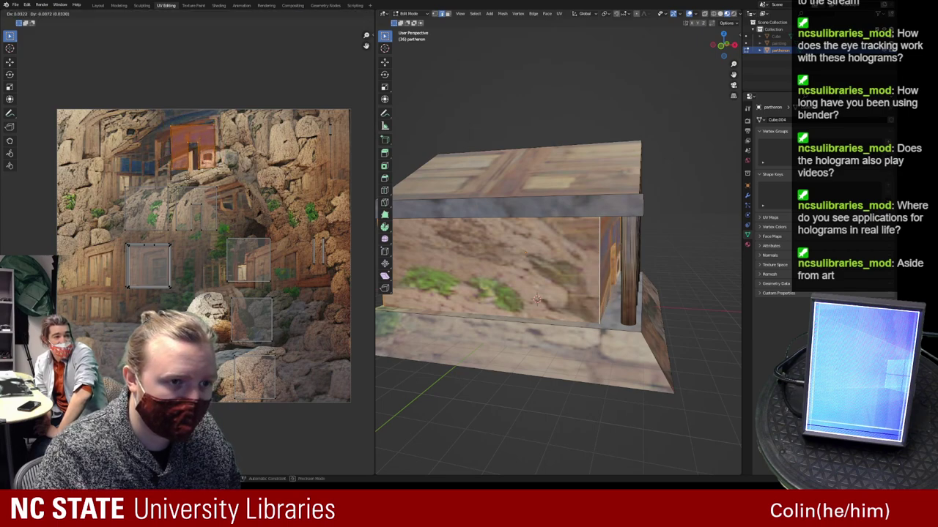
{"action": "left_click", "coordinate": [189, 182]}
{"action": "left_click", "coordinate": [255, 227]}
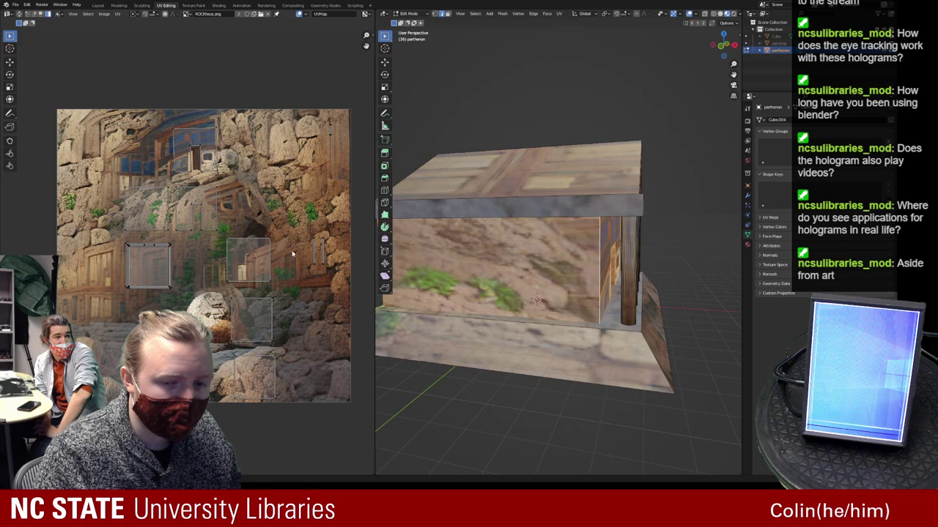
Move the two solid square wall islands near the white boulder onto the stack on the brown wood
{"action": "left_click", "coordinate": [252, 264]}
{"action": "key", "text": "g"}
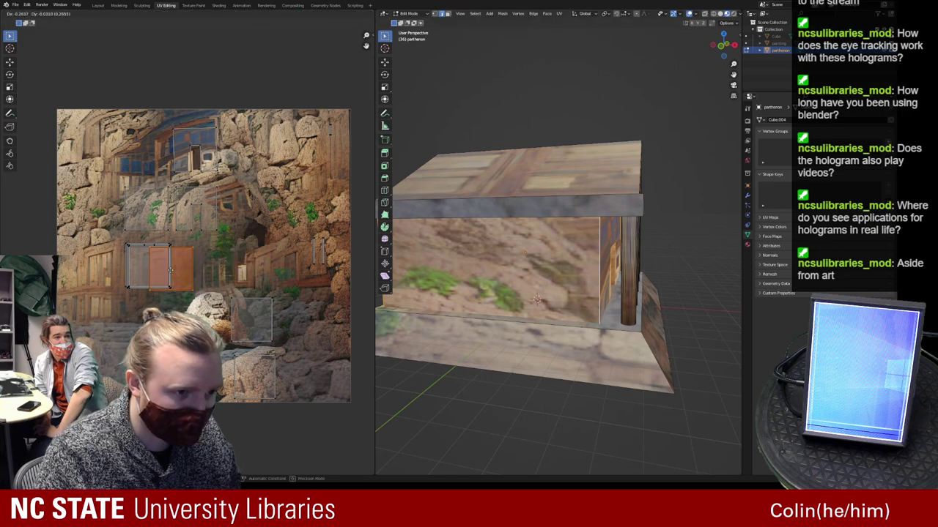
{"action": "left_click", "coordinate": [154, 271]}
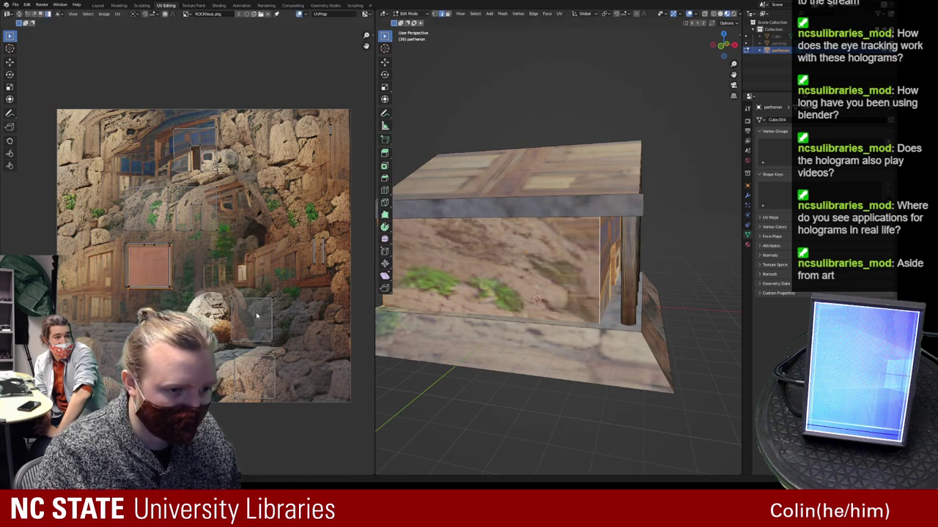
{"action": "left_click", "coordinate": [256, 315]}
{"action": "key", "text": "g"}
{"action": "left_click", "coordinate": [152, 260]}
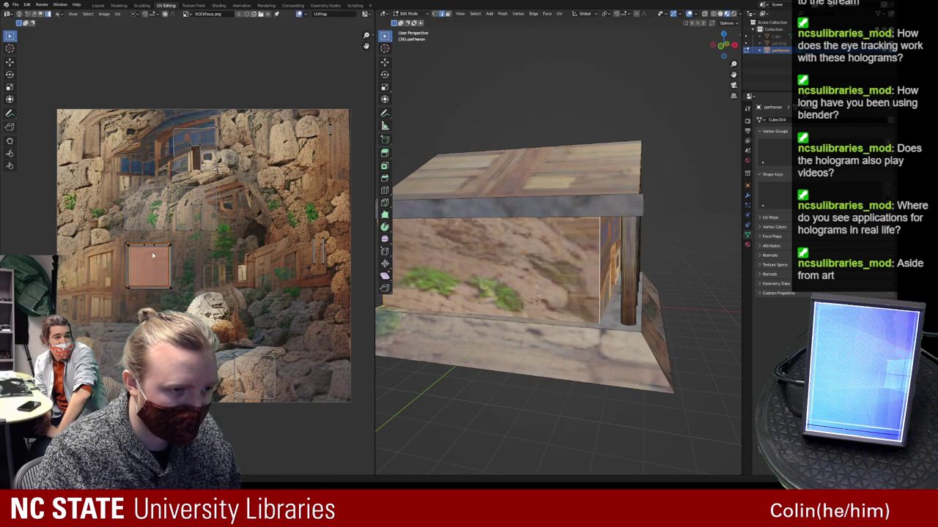
Move the second doorway island onto the first over the blue windows, and add the last square island to the brown-wood stack
{"action": "left_click", "coordinate": [195, 218]}
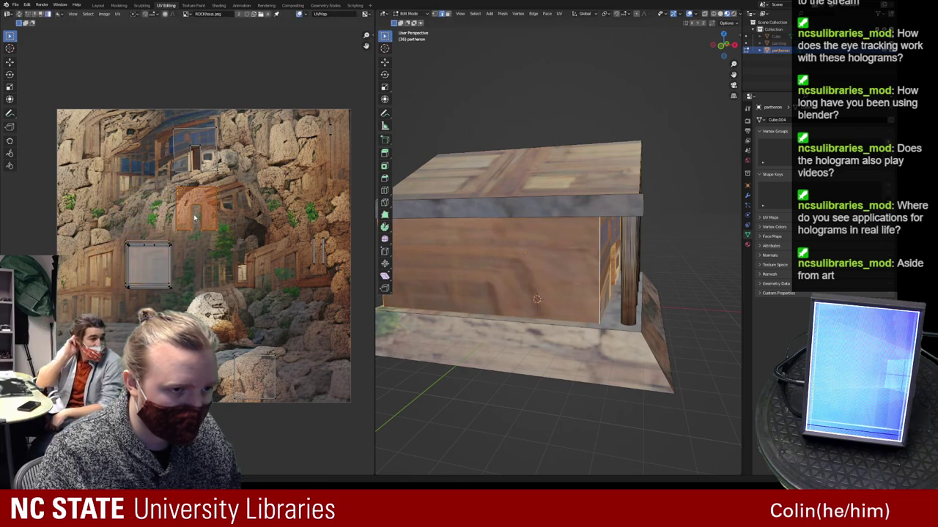
{"action": "key", "text": "g"}
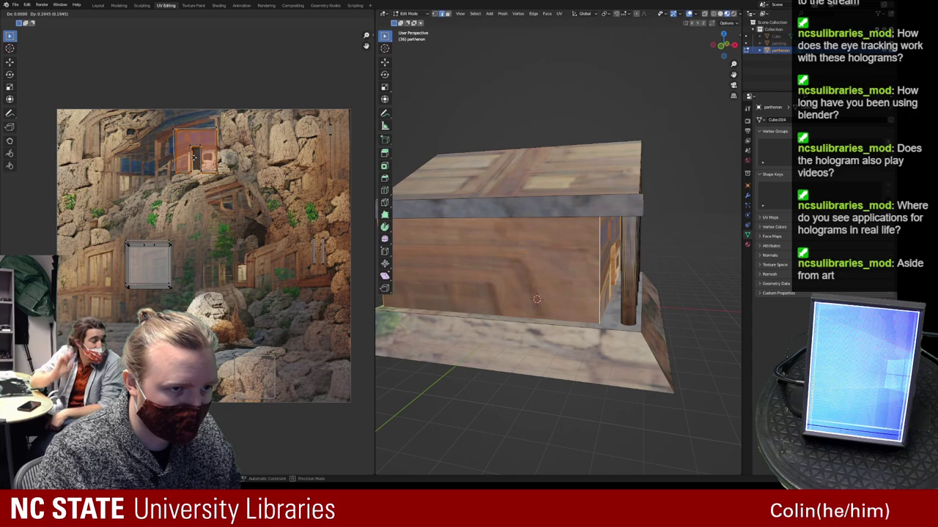
{"action": "left_click", "coordinate": [194, 156]}
{"action": "left_click", "coordinate": [238, 361]}
{"action": "key", "text": "g"}
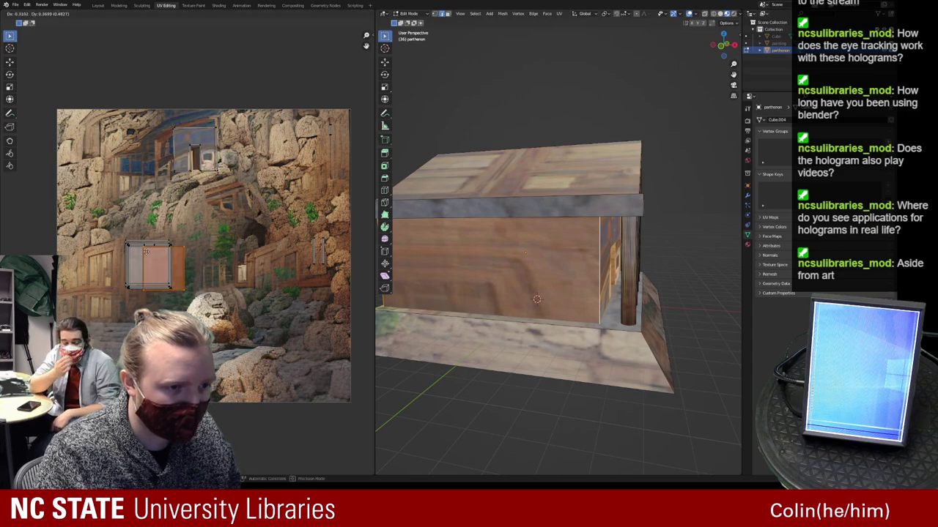
{"action": "left_click", "coordinate": [132, 250]}
Examine the textured walls and columns of the parthenon from the front and the side
{"action": "left_click", "coordinate": [574, 307]}
{"action": "middle_click_drag", "start_coordinate": [573, 308], "coordinate": [453, 311]}
{"action": "middle_click_drag", "start_coordinate": [517, 300], "coordinate": [499, 238]}
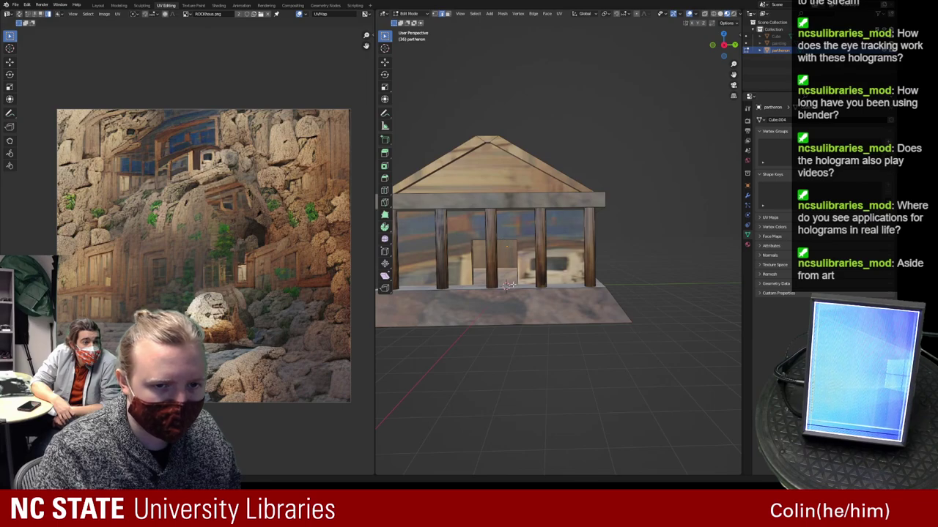
{"action": "middle_click_drag", "start_coordinate": [515, 288], "coordinate": [514, 308]}
{"action": "middle_click_drag", "start_coordinate": [499, 353], "coordinate": [468, 300]}
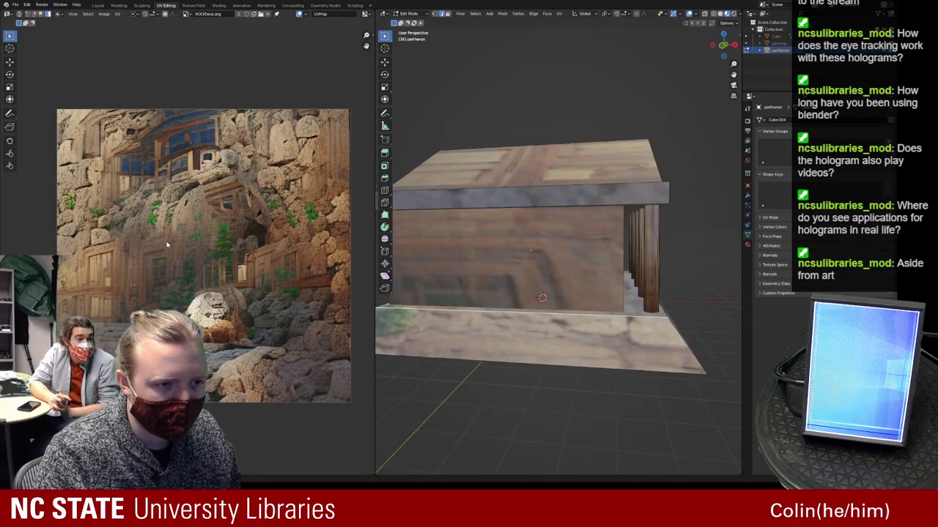
Select the whole mesh, return to Object Mode and view the complete textured parthenon
{"action": "key", "text": "a"}
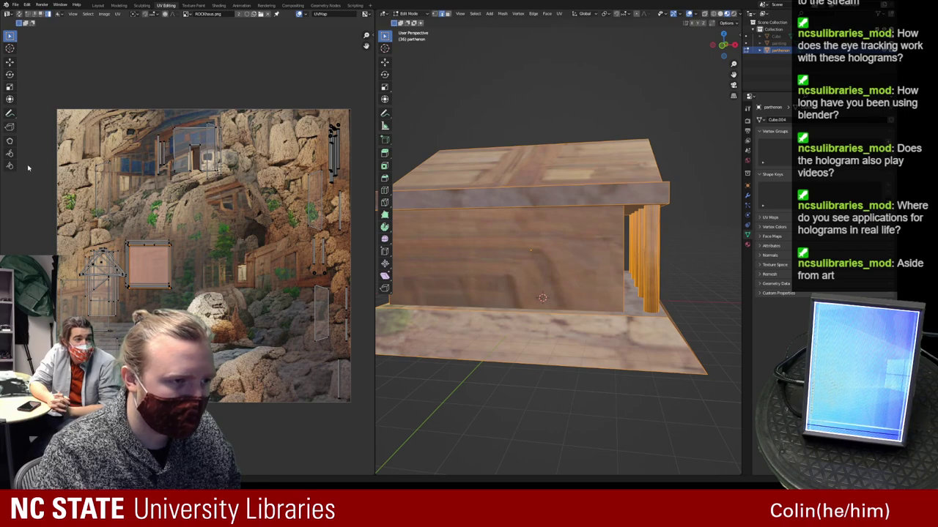
{"action": "key", "text": "Tab"}
{"action": "scroll", "coordinate": [638, 339], "scroll_direction": "down", "scroll_amount": 3}
{"action": "middle_click_drag", "start_coordinate": [593, 309], "coordinate": [594, 334]}
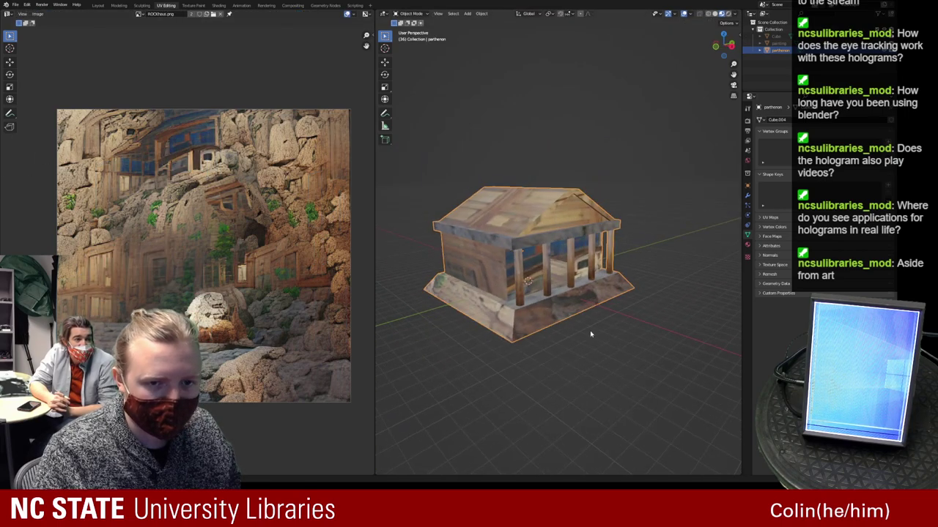
Add an armature at the parthenon's centre and check its bone behind the front columns
{"action": "key", "text": "shift+a"}
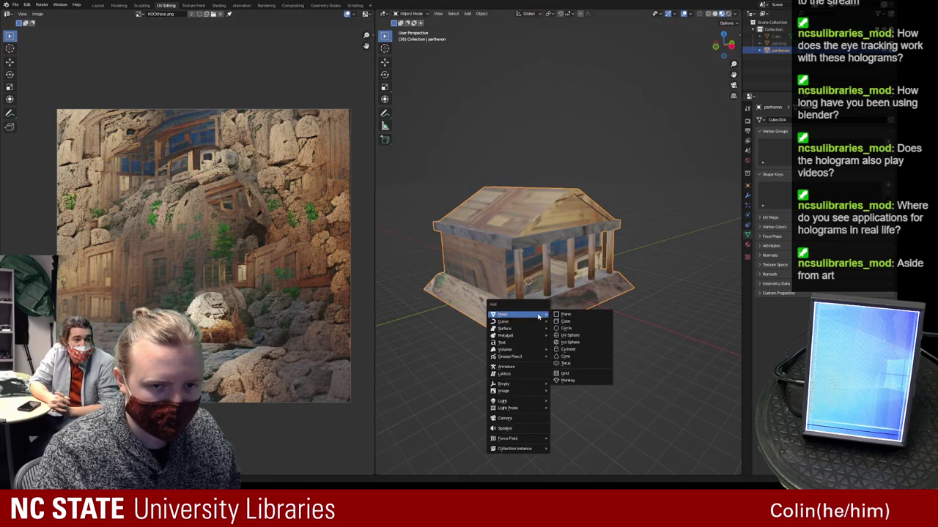
{"action": "left_click", "coordinate": [506, 366]}
{"action": "middle_click_drag", "start_coordinate": [513, 300], "coordinate": [522, 299]}
{"action": "scroll", "coordinate": [524, 299], "scroll_direction": "up", "scroll_amount": 5}
{"action": "scroll", "coordinate": [524, 299], "scroll_direction": "up", "scroll_amount": 3}
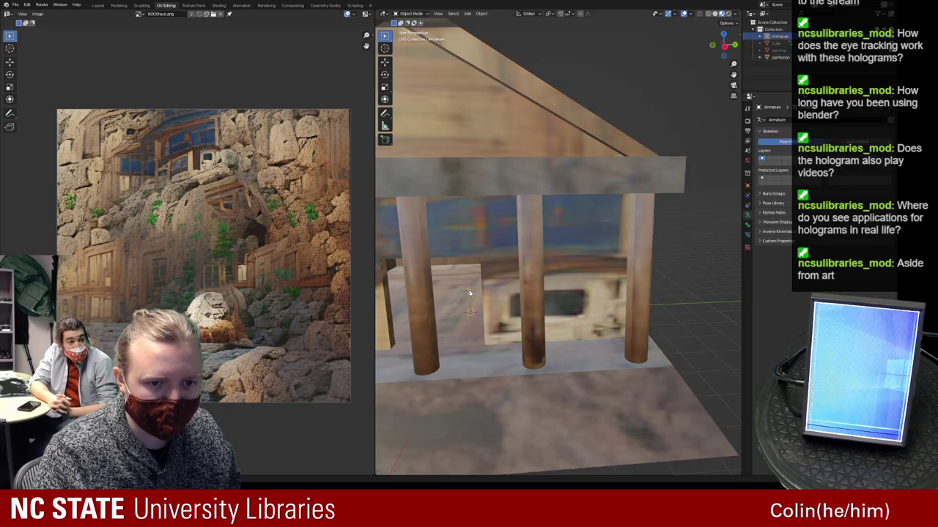
{"action": "scroll", "coordinate": [479, 296], "scroll_direction": "down", "scroll_amount": 5}
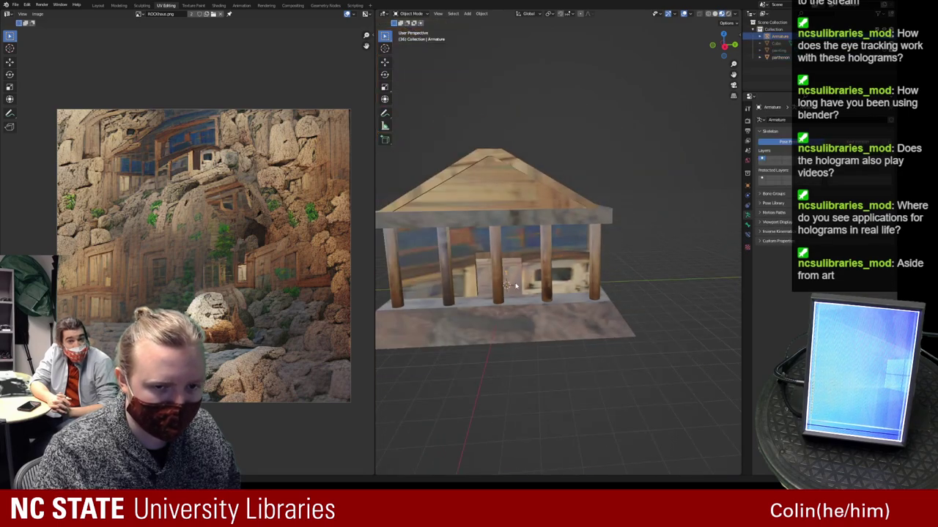
Parent the armature to the parthenon using Object (Keep Transform)
{"action": "left_click", "coordinate": [542, 282]}
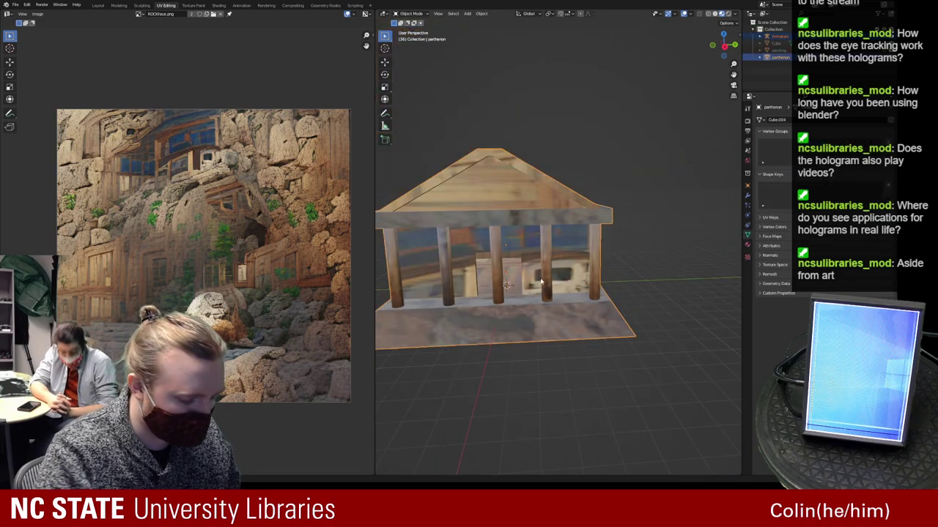
{"action": "key", "text": "ctrl+p"}
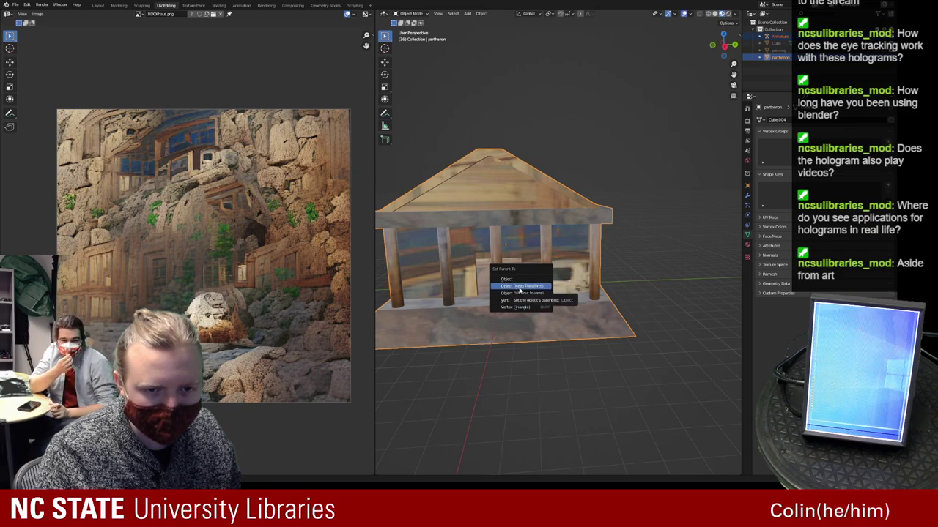
{"action": "left_click", "coordinate": [520, 289]}
Try to rotate the parthenon about the Z axis
{"action": "middle_click_drag", "start_coordinate": [513, 299], "coordinate": [560, 329]}
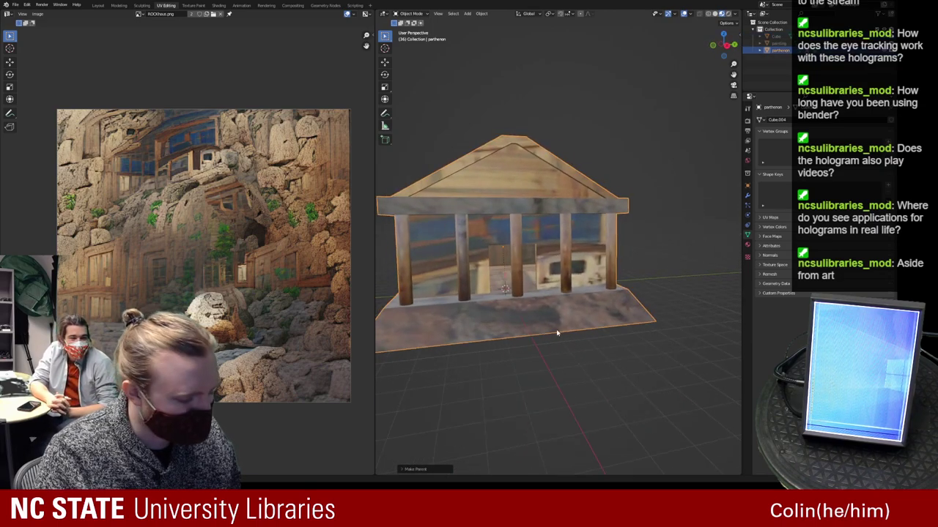
{"action": "key", "text": "r"}
{"action": "key", "text": "z"}
{"action": "right_click", "coordinate": [507, 330]}
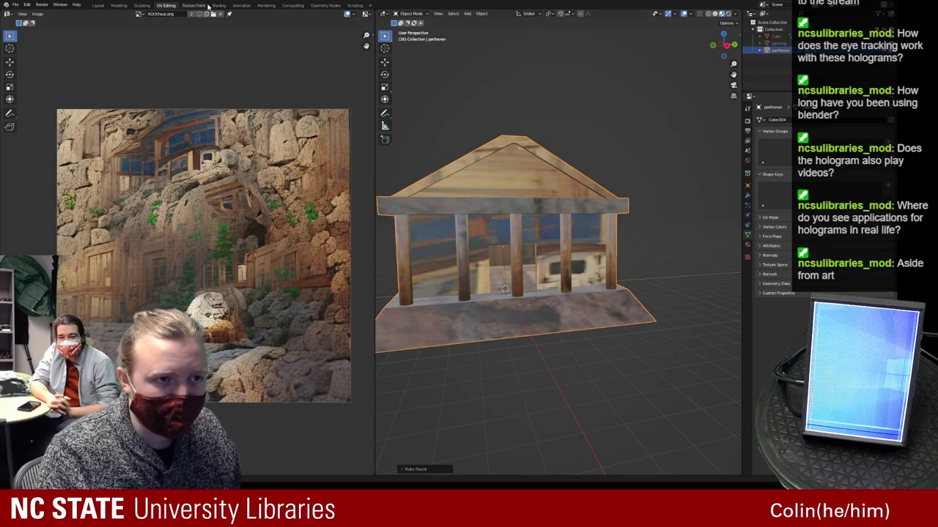
Switch to the Animation workspace and show both 3D viewports in Material Preview shading
{"action": "left_click", "coordinate": [237, 5]}
{"action": "scroll", "coordinate": [419, 178], "scroll_direction": "down", "scroll_amount": 5}
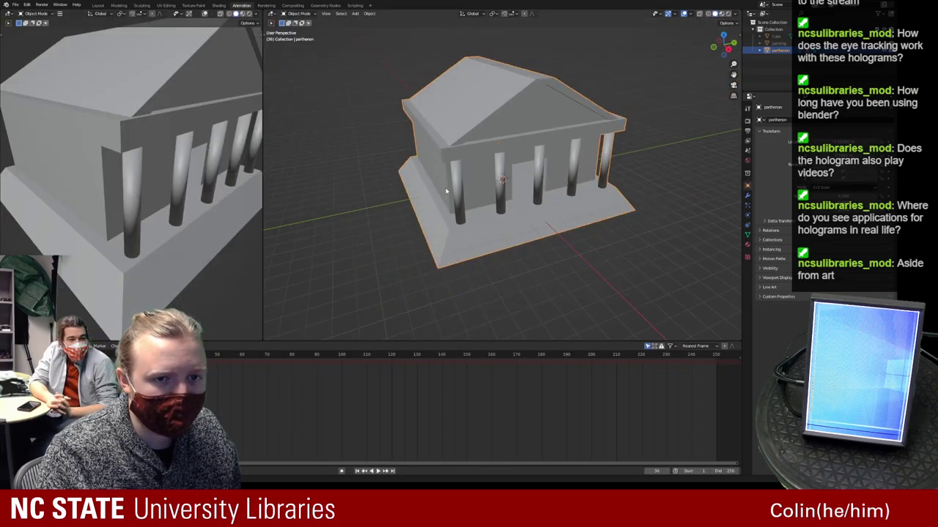
{"action": "key", "text": "z"}
{"action": "left_click", "coordinate": [451, 219]}
{"action": "key", "text": "z"}
{"action": "left_click", "coordinate": [214, 187]}
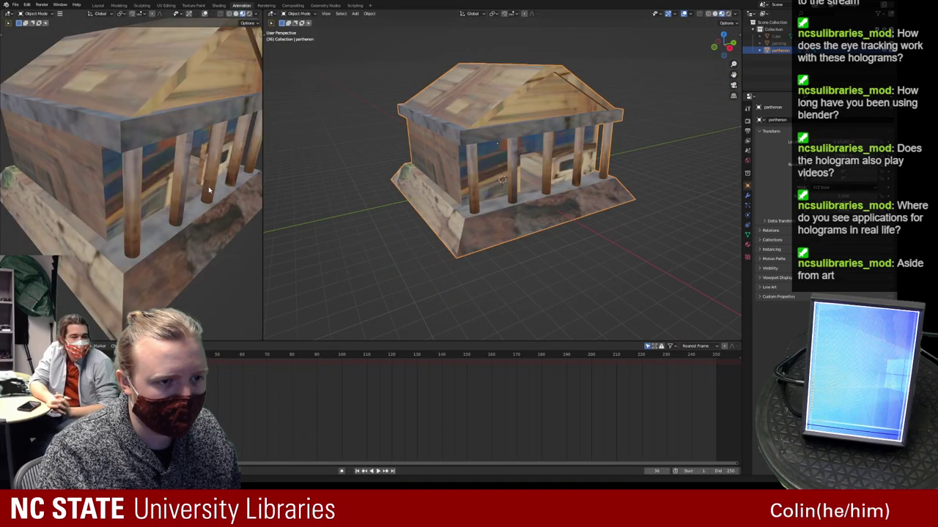
Fit the whole parthenon in the smaller viewport and set that viewport to Rendered shading
{"action": "key", "text": "KP_3"}
{"action": "scroll", "coordinate": [166, 161], "scroll_direction": "down", "scroll_amount": 4}
{"action": "key", "text": "z"}
{"action": "key", "text": "z"}
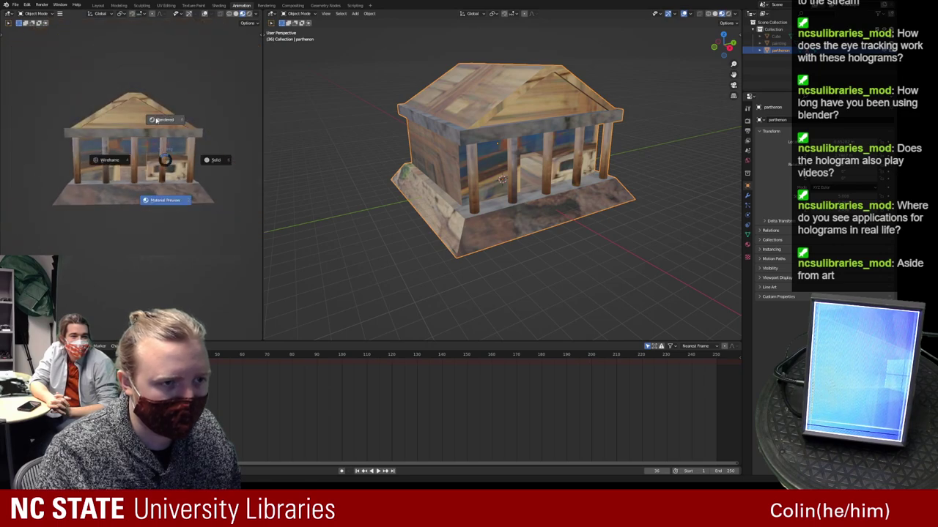
{"action": "left_click", "coordinate": [208, 115]}
{"action": "mouse_move", "coordinate": [203, 140]}
{"action": "middle_mouse_down"}
{"action": "mouse_move", "coordinate": [210, 149]}
{"action": "mouse_move", "coordinate": [142, 169]}
{"action": "mouse_move", "coordinate": [209, 137]}
{"action": "mouse_move", "coordinate": [150, 147]}
{"action": "middle_mouse_up"}
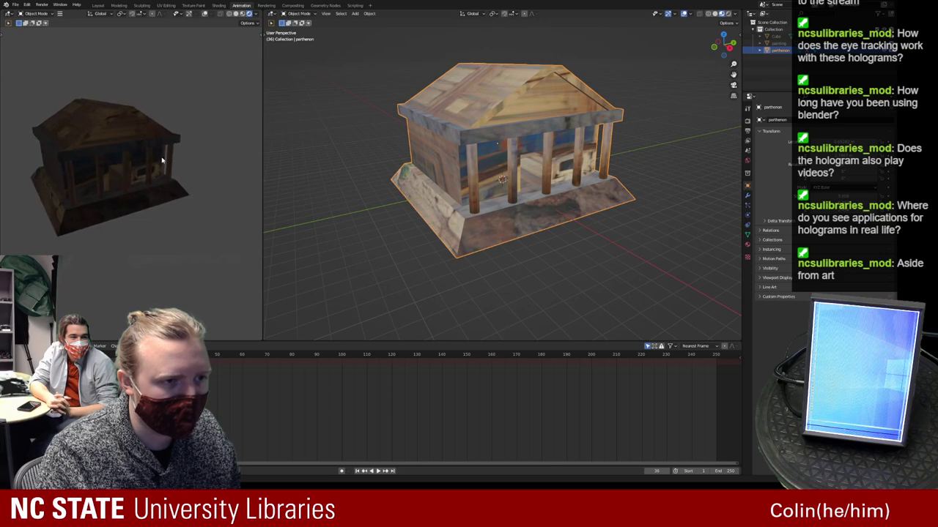
Add a Sun light to the scene
{"action": "key", "text": "shift+a"}
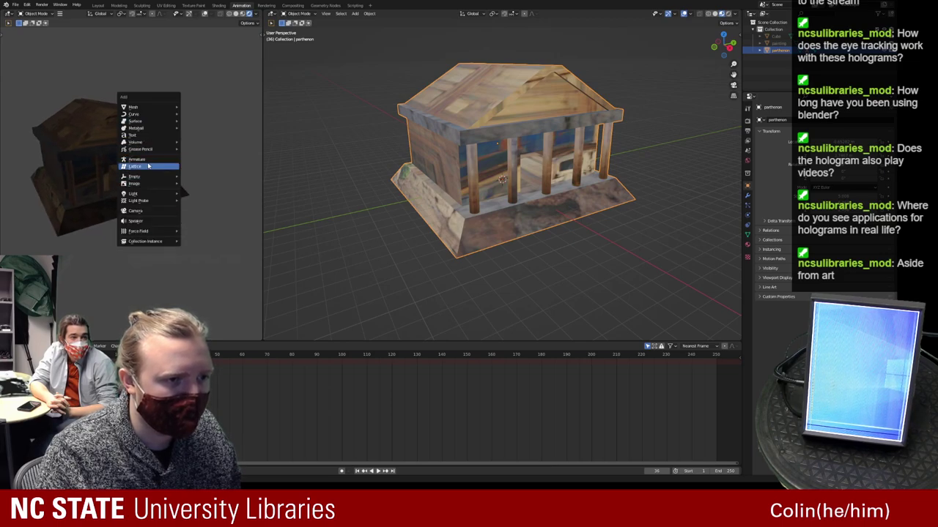
{"action": "mouse_move", "coordinate": [158, 194]}
{"action": "left_click", "coordinate": [195, 194]}
{"action": "middle_click_drag", "start_coordinate": [194, 199], "coordinate": [155, 207]}
Select the armature between the columns and set its viewport display so the bone draws in front of the parthenon
{"action": "middle_click_drag", "start_coordinate": [565, 201], "coordinate": [343, 303]}
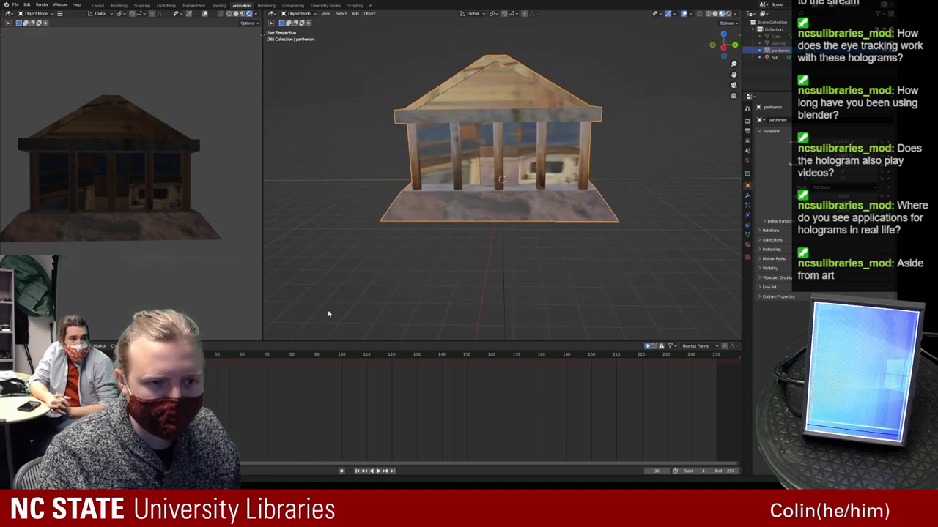
{"action": "scroll", "coordinate": [485, 188], "scroll_direction": "up", "scroll_amount": 7}
{"action": "middle_click_drag", "start_coordinate": [482, 193], "coordinate": [502, 180]}
{"action": "left_click", "coordinate": [503, 150]}
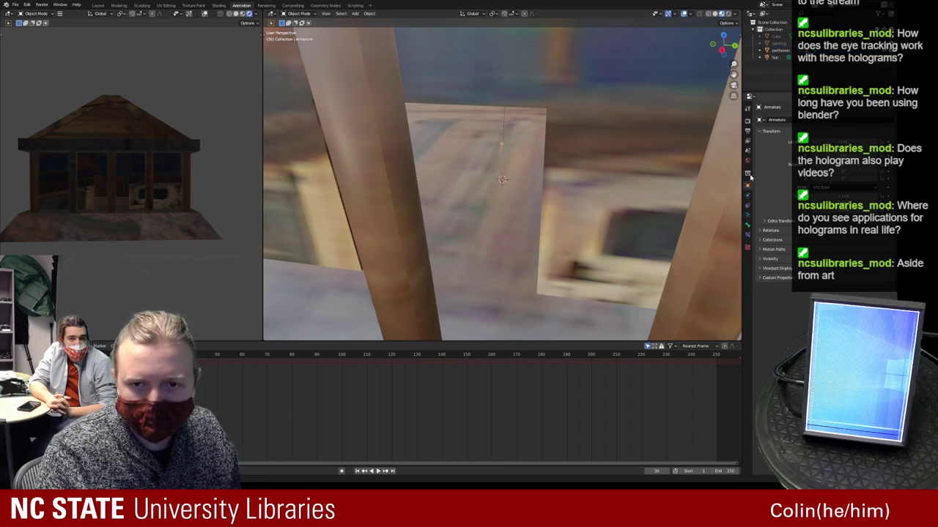
{"action": "left_click", "coordinate": [758, 269]}
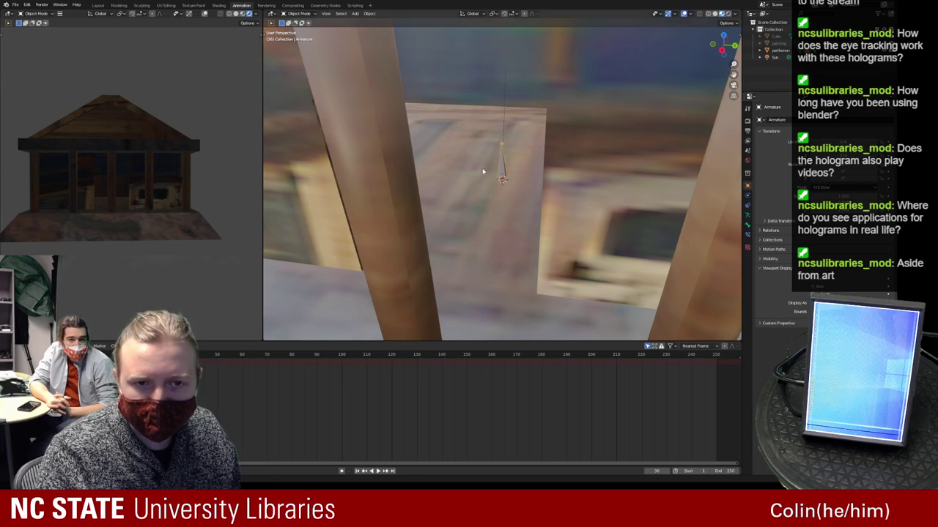
{"action": "scroll", "coordinate": [511, 167], "scroll_direction": "down", "scroll_amount": 5}
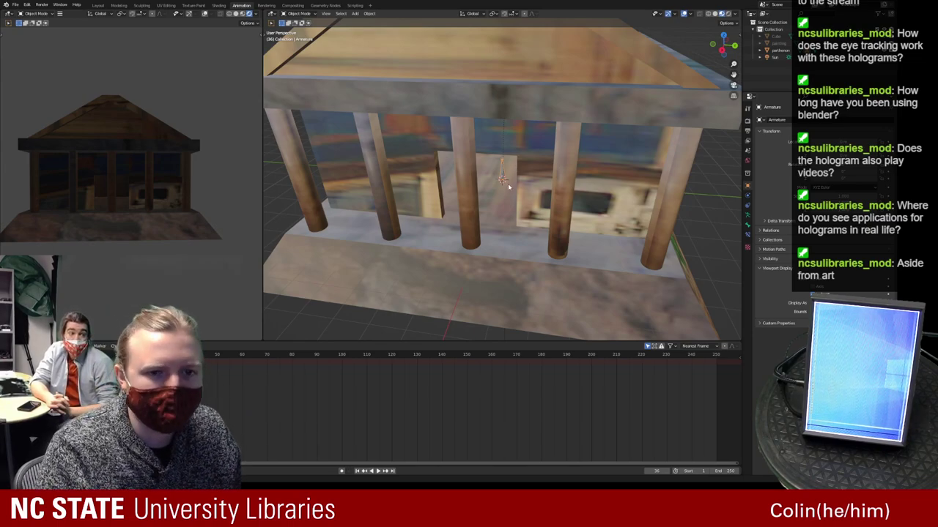
{"action": "scroll", "coordinate": [539, 196], "scroll_direction": "down", "scroll_amount": 4}
{"action": "mouse_move", "coordinate": [539, 196]}
{"action": "middle_mouse_down"}
{"action": "mouse_move", "coordinate": [568, 177]}
{"action": "mouse_move", "coordinate": [528, 183]}
{"action": "middle_mouse_up"}
{"action": "scroll", "coordinate": [511, 184], "scroll_direction": "up", "scroll_amount": 5}
{"action": "scroll", "coordinate": [510, 185], "scroll_direction": "down", "scroll_amount": 5}
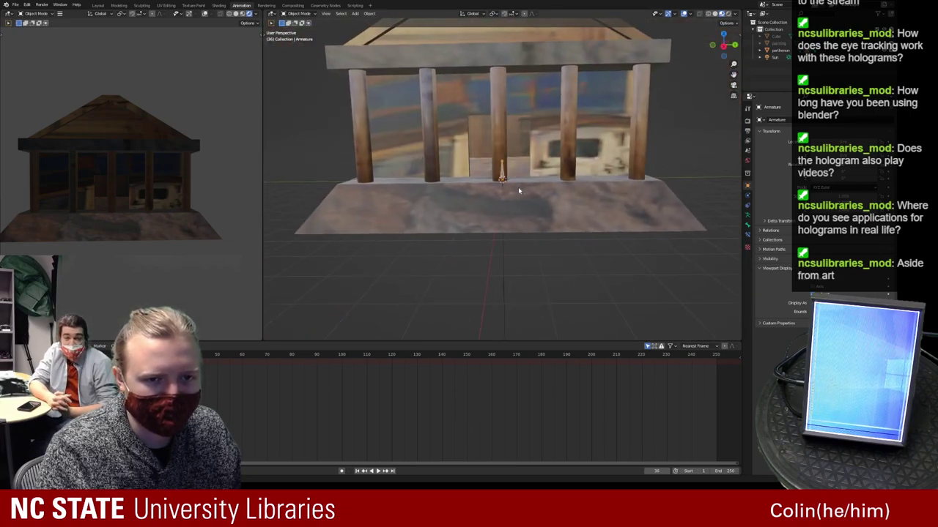
Return the timeline to its beginning and switch the armature to Pose Mode
{"action": "key", "text": "space"}
{"action": "key", "text": "shift+Left"}
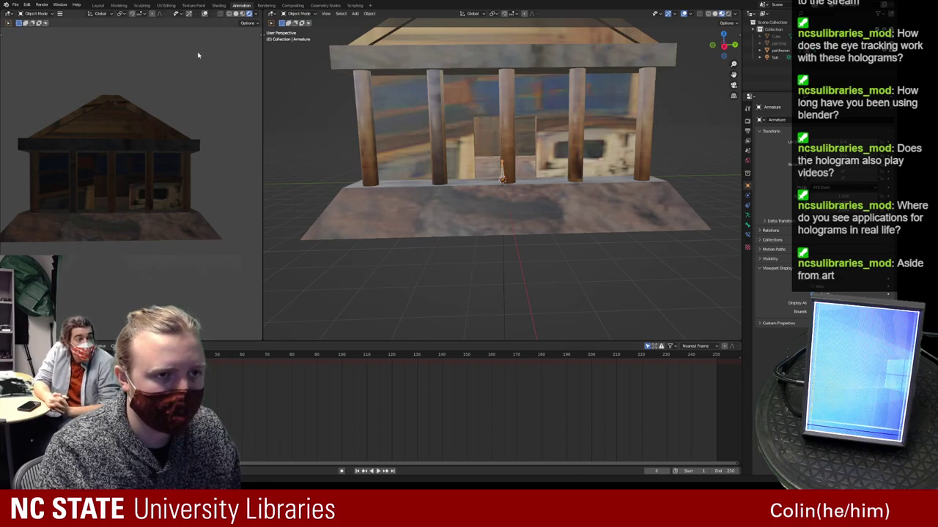
{"action": "left_click", "coordinate": [293, 13]}
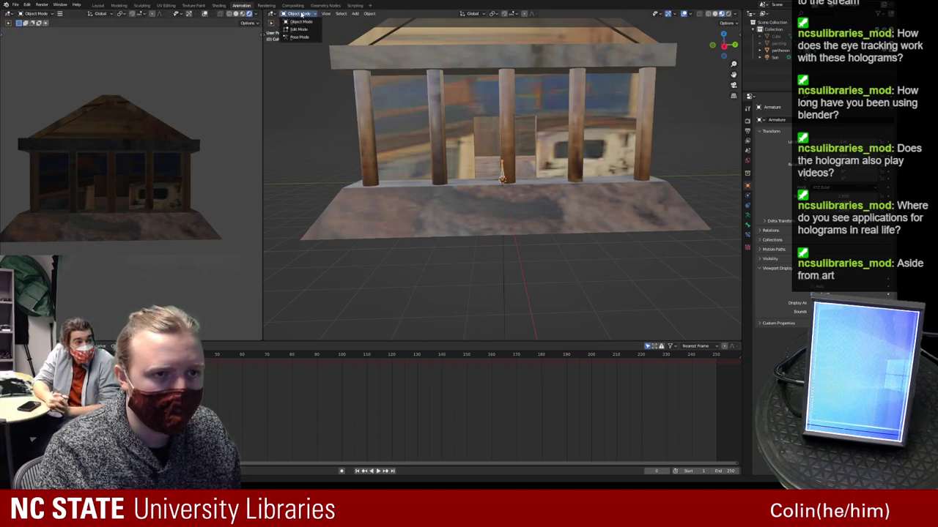
{"action": "left_click", "coordinate": [295, 38]}
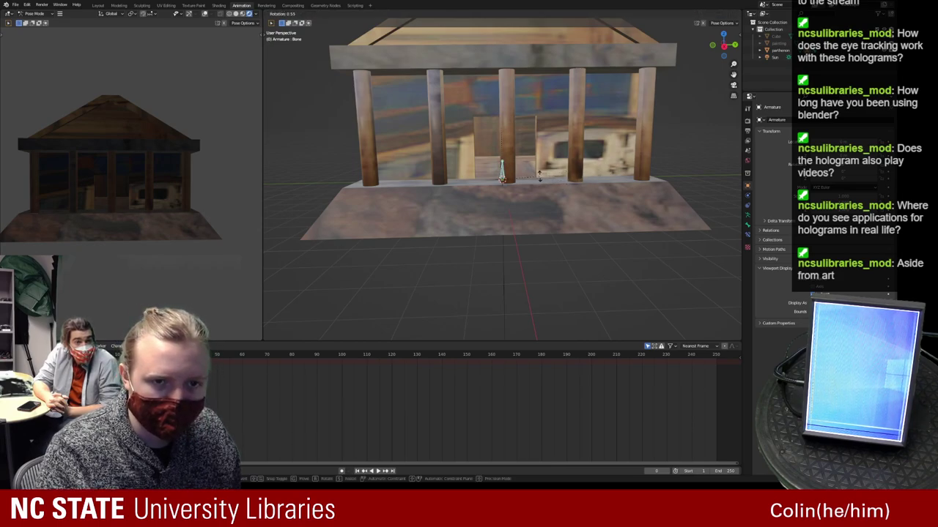
Try to rotate and move the armature's bone in Pose Mode
{"action": "key", "text": "z"}
{"action": "left_click", "coordinate": [539, 129]}
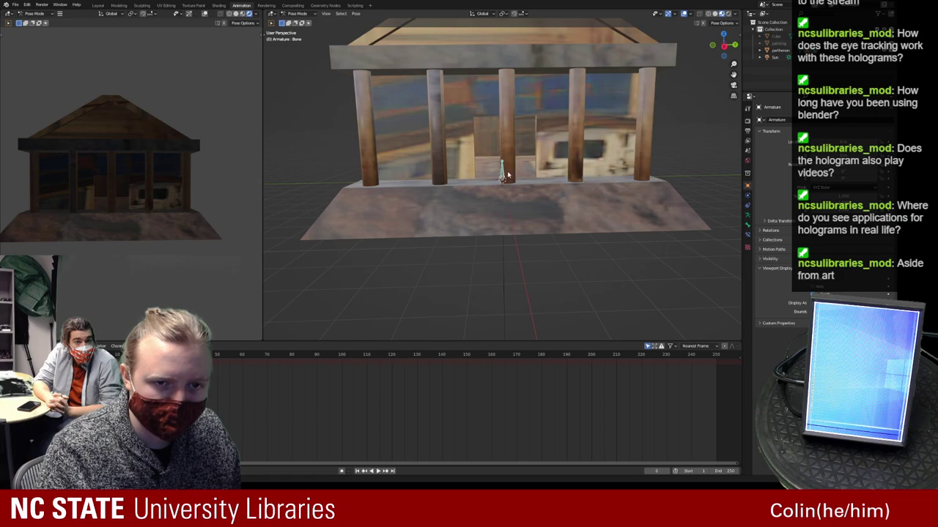
{"action": "key", "text": "Tab"}
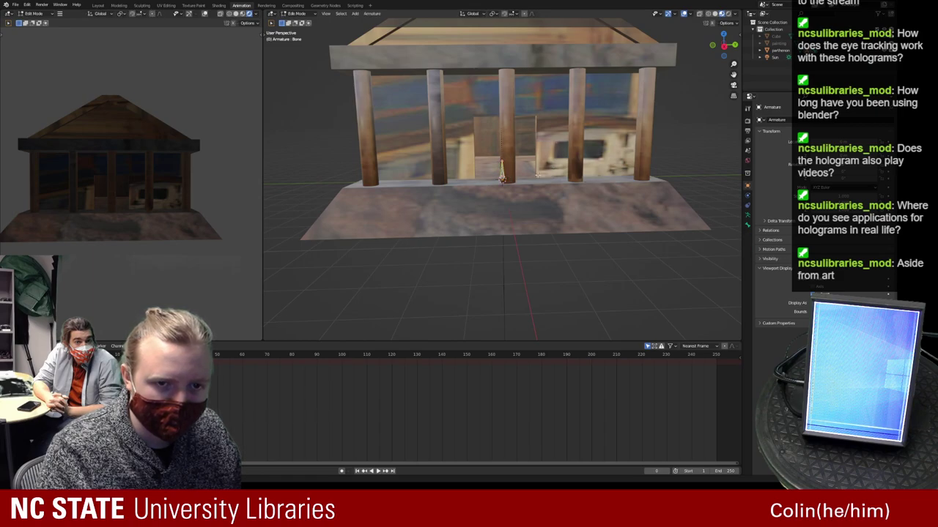
{"action": "key", "text": "Tab"}
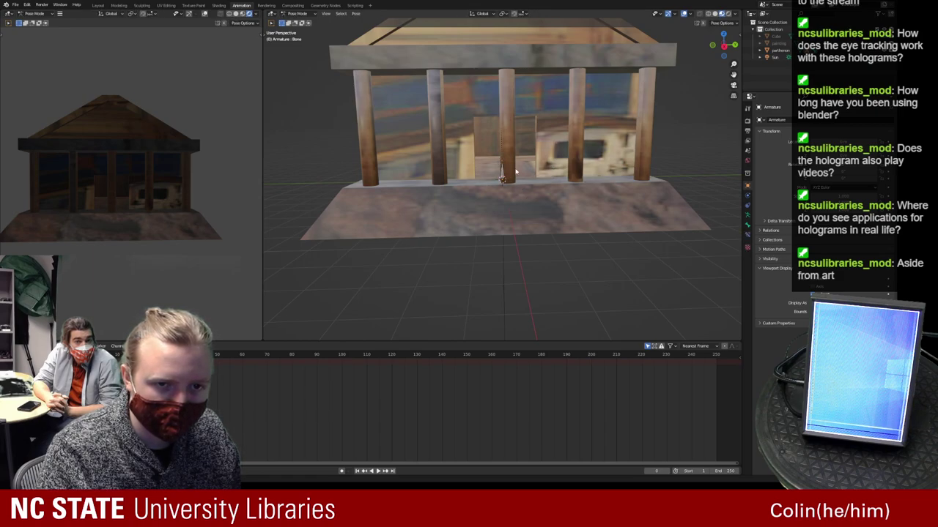
{"action": "key", "text": "g"}
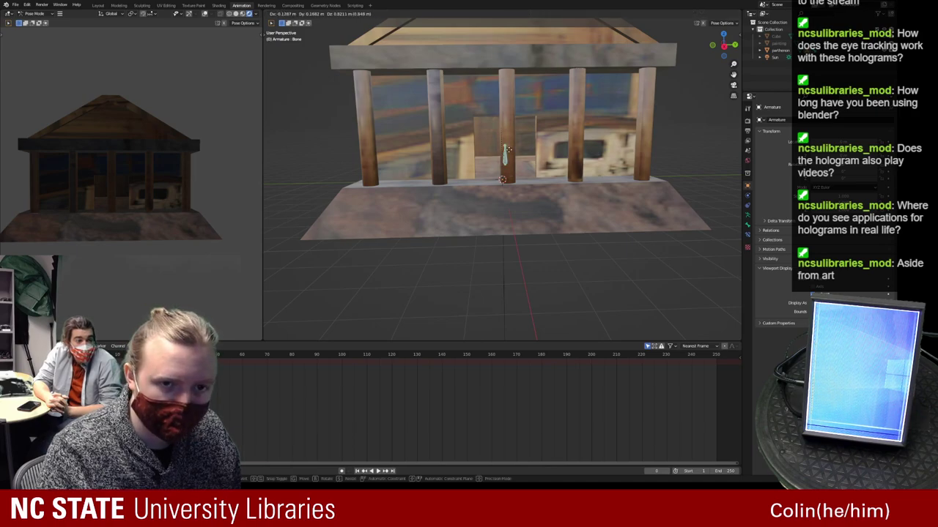
{"action": "right_click", "coordinate": [561, 151]}
{"action": "middle_click_drag", "start_coordinate": [590, 193], "coordinate": [498, 173]}
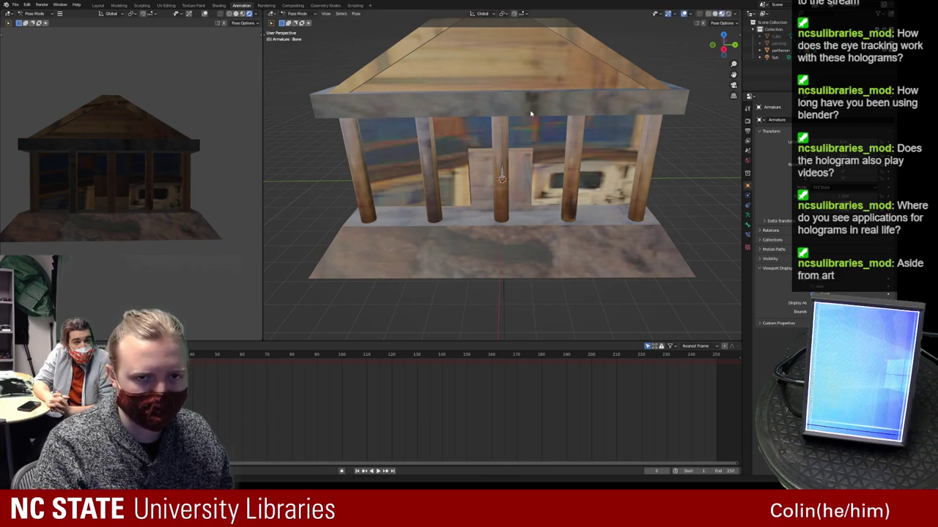
Return to Object Mode and try to parent the parthenon to the armature With Automatic Weights
{"action": "left_click", "coordinate": [290, 14]}
{"action": "left_click", "coordinate": [297, 20]}
{"action": "left_click", "coordinate": [501, 178]}
{"action": "key", "text": "ctrl+p"}
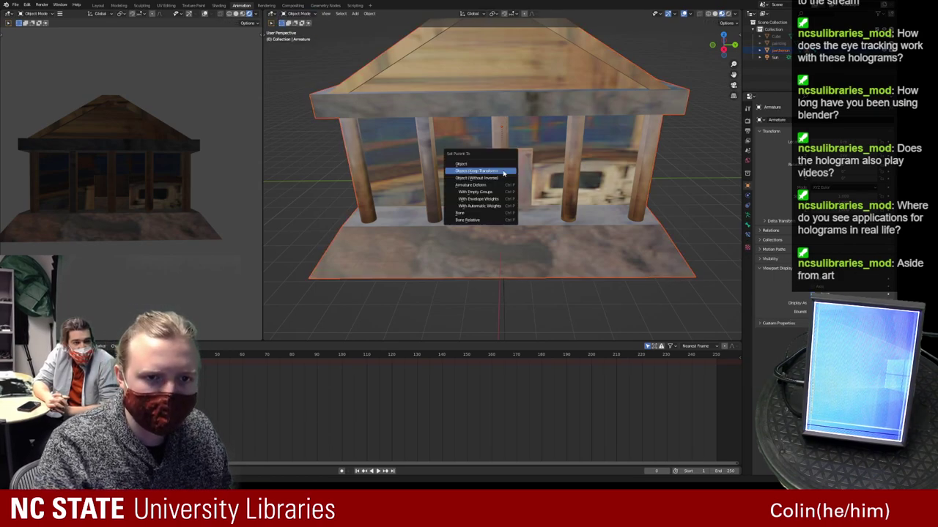
{"action": "left_click", "coordinate": [480, 206]}
{"action": "middle_click_drag", "start_coordinate": [506, 219], "coordinate": [516, 214]}
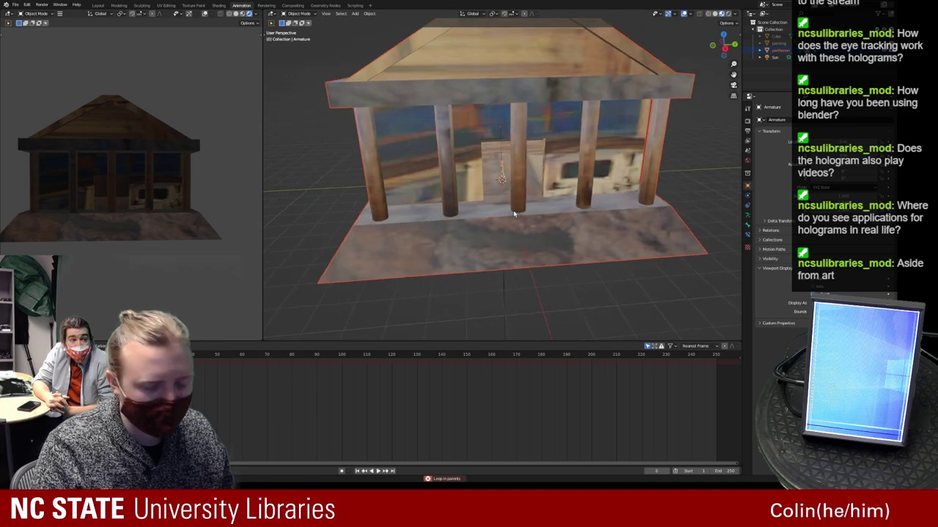
Try to rotate the selected parthenon and armature together about the global Z axis
{"action": "key", "text": "r"}
{"action": "key", "text": "z"}
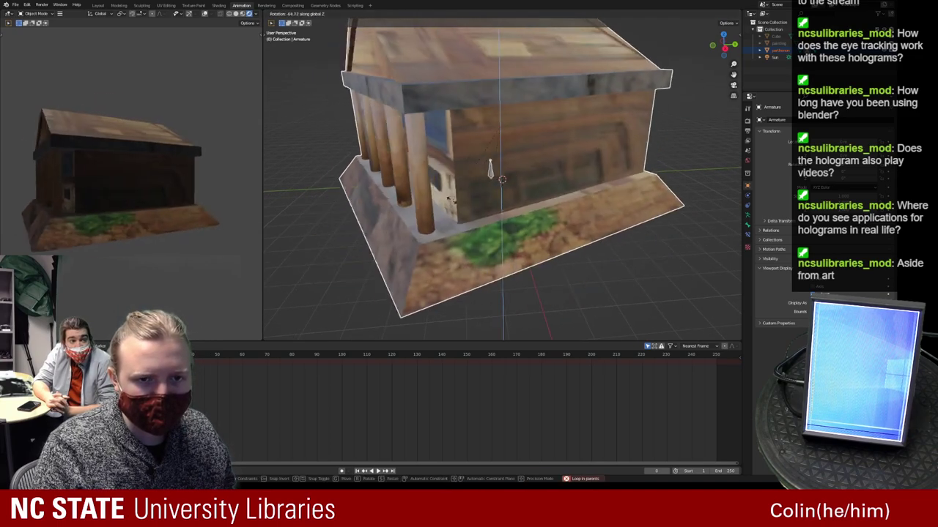
{"action": "left_click", "coordinate": [500, 218]}
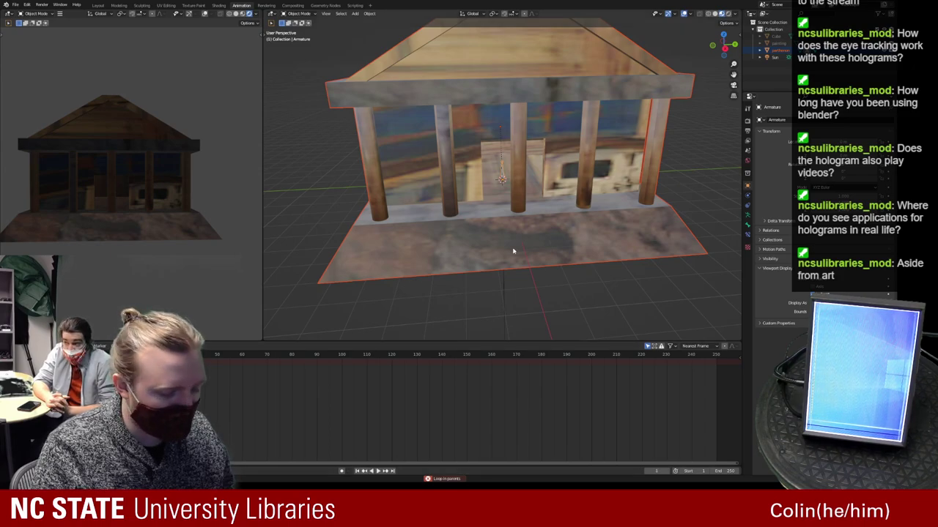
Switch the armature to Pose Mode and try to rotate its bone about the global Z axis
{"action": "left_click", "coordinate": [296, 13]}
{"action": "left_click", "coordinate": [293, 39]}
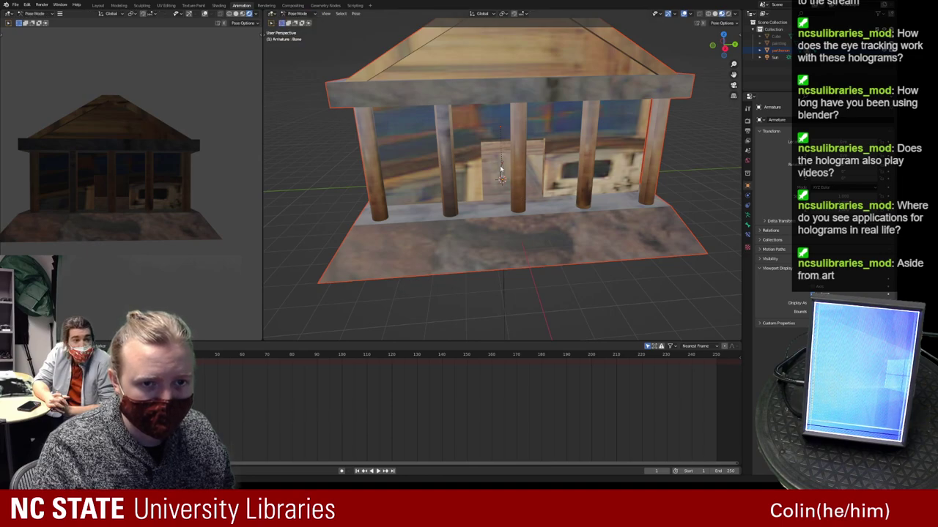
{"action": "key", "text": "r"}
{"action": "key", "text": "z"}
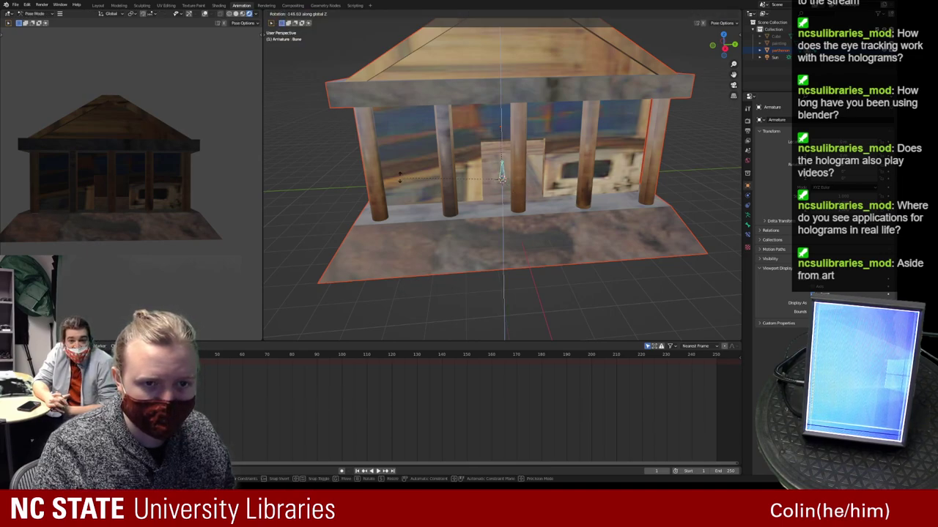
{"action": "left_click", "coordinate": [552, 187]}
{"action": "key", "text": "r"}
{"action": "right_click", "coordinate": [514, 195]}
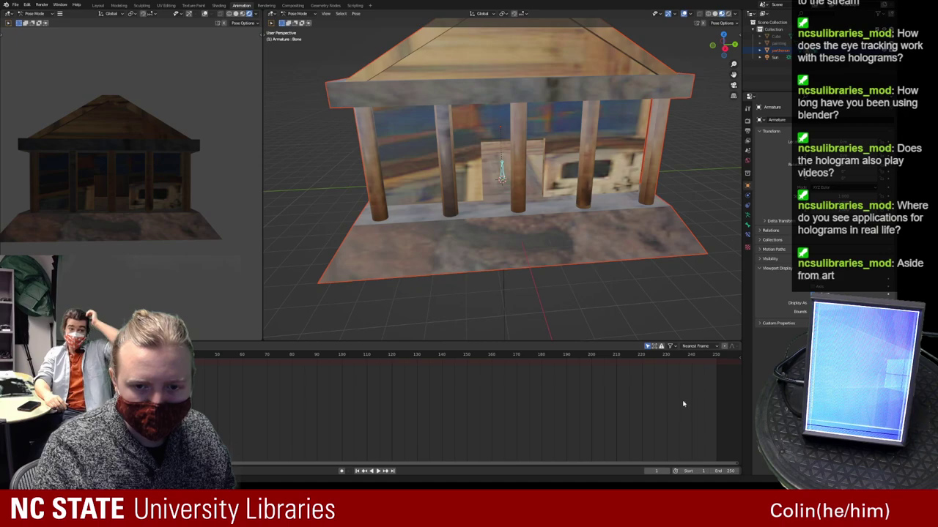
Set the timeline's end frame to 400
{"action": "left_click", "coordinate": [721, 471]}
{"action": "type", "text": "400"}
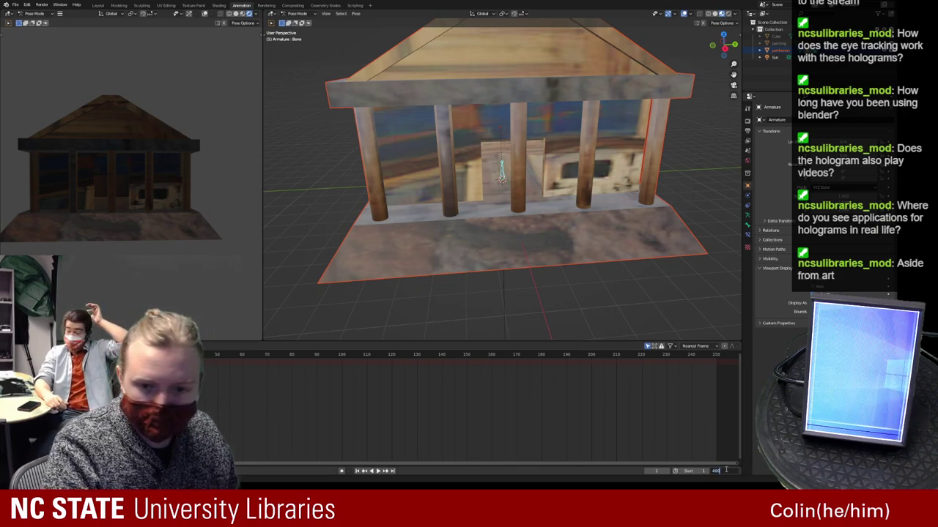
{"action": "key", "text": "Return"}
Return to Object Mode, select the parthenon and switch it to Weight Paint mode
{"action": "middle_click_drag", "start_coordinate": [526, 280], "coordinate": [567, 228]}
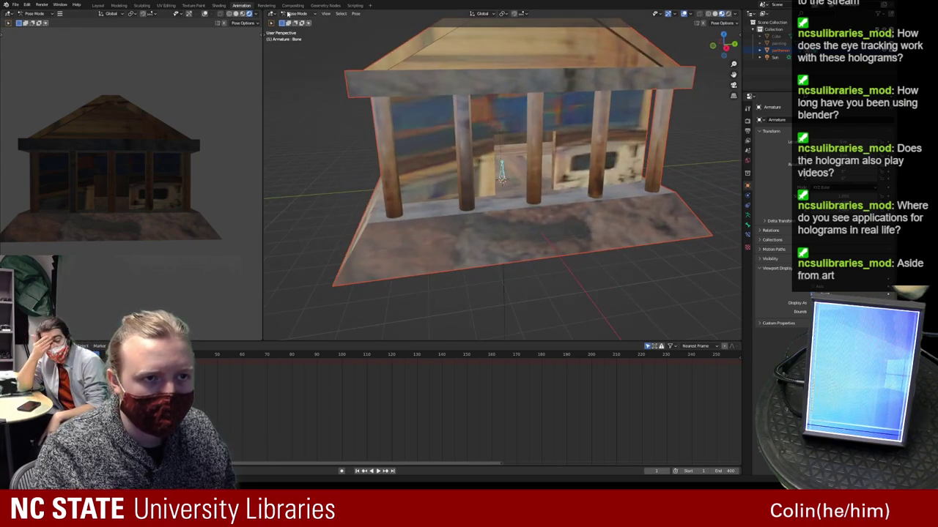
{"action": "key", "text": "Tab"}
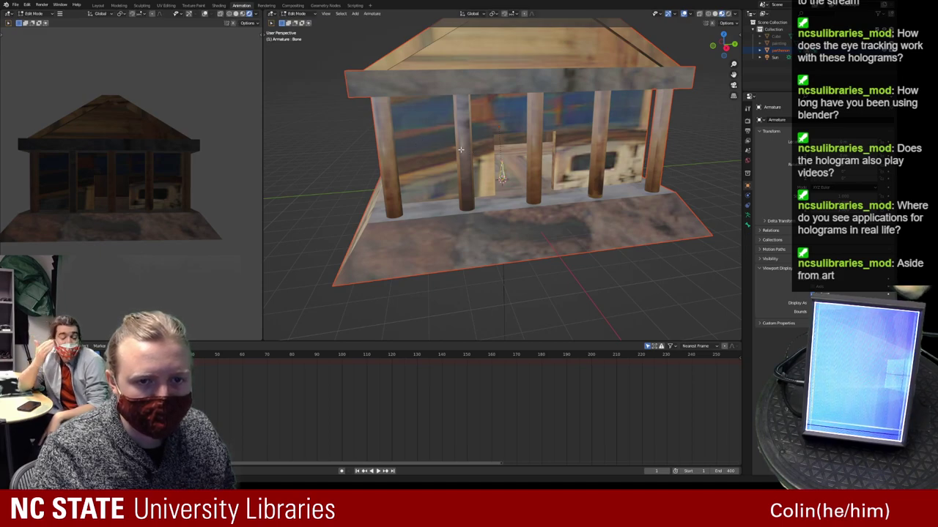
{"action": "left_click", "coordinate": [296, 14]}
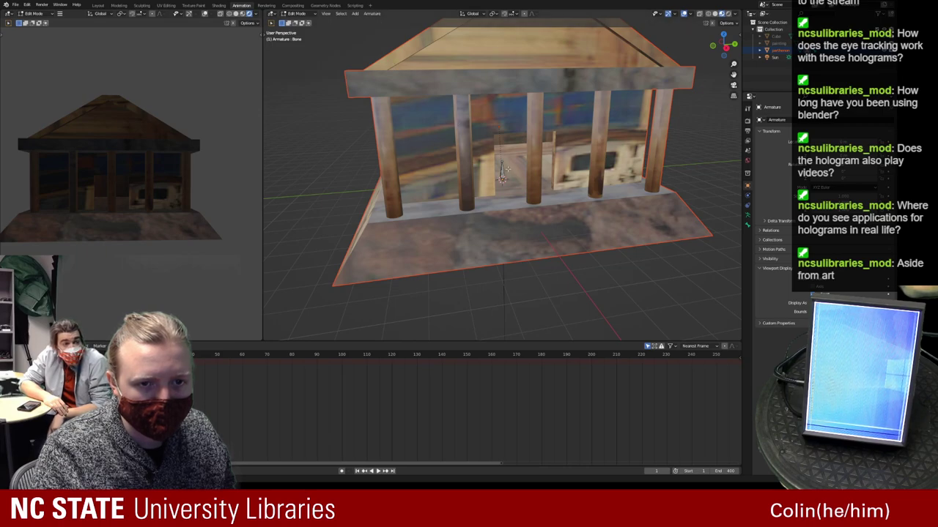
{"action": "left_click", "coordinate": [286, 14]}
{"action": "left_click", "coordinate": [286, 22]}
{"action": "left_click", "coordinate": [502, 175]}
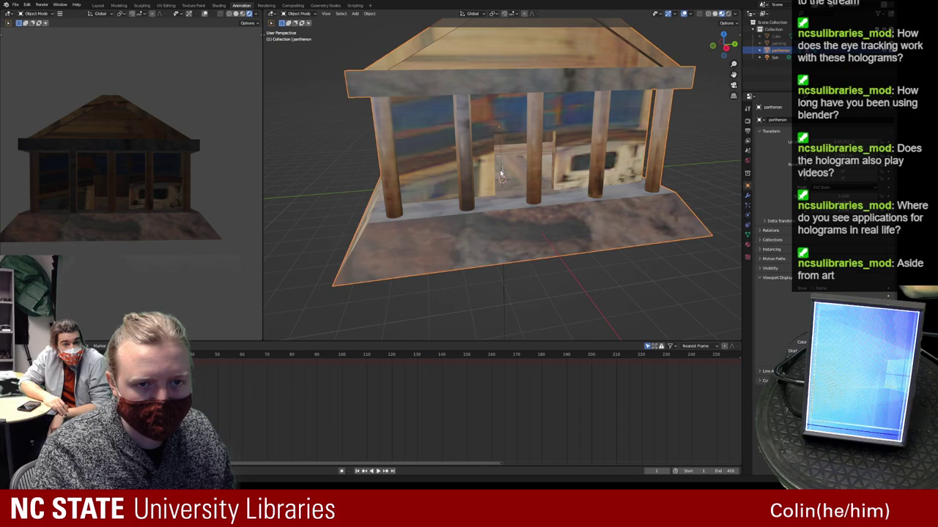
{"action": "left_click", "coordinate": [293, 14]}
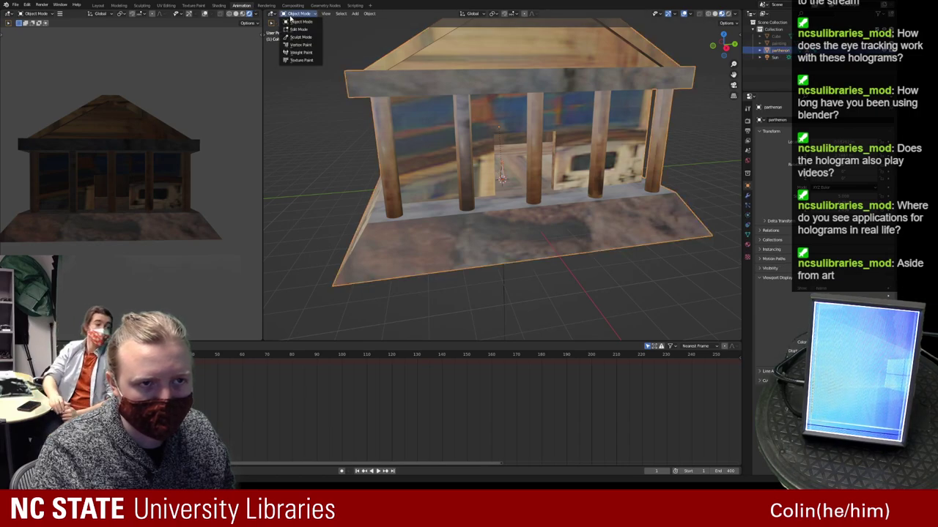
{"action": "left_click", "coordinate": [301, 52]}
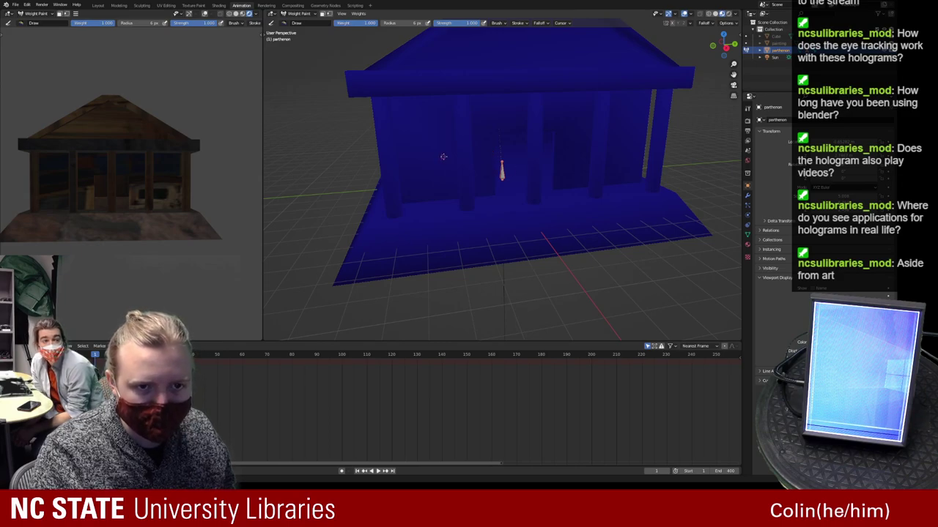
Examine the parthenon's mesh data in Edit Mode, including UV Maps, Vertex Colors, Face Maps and Attributes
{"action": "key", "text": "Tab"}
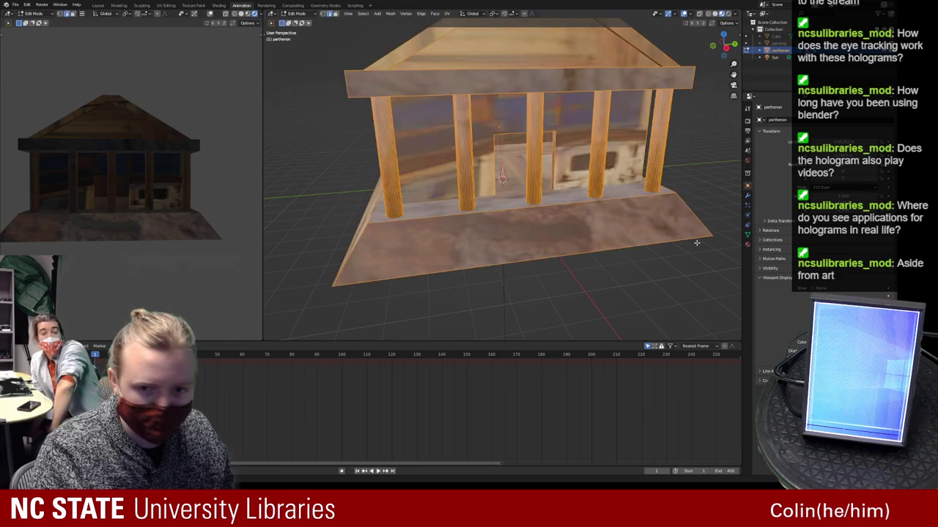
{"action": "left_click", "coordinate": [748, 234]}
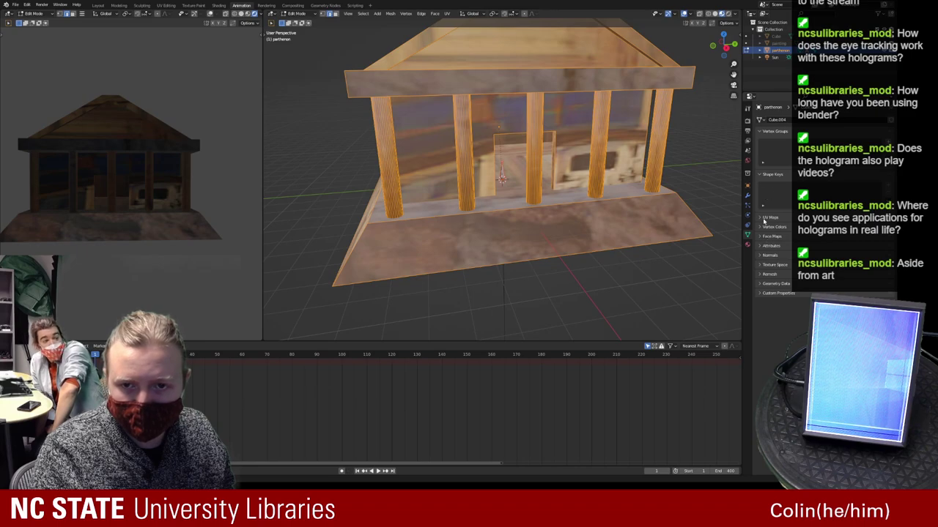
{"action": "left_click", "coordinate": [759, 217]}
{"action": "left_click", "coordinate": [759, 217]}
{"action": "left_click", "coordinate": [759, 226]}
{"action": "left_click", "coordinate": [759, 227]}
{"action": "left_click", "coordinate": [759, 236]}
{"action": "left_click", "coordinate": [759, 237]}
{"action": "left_click", "coordinate": [759, 246]}
{"action": "left_click", "coordinate": [758, 246]}
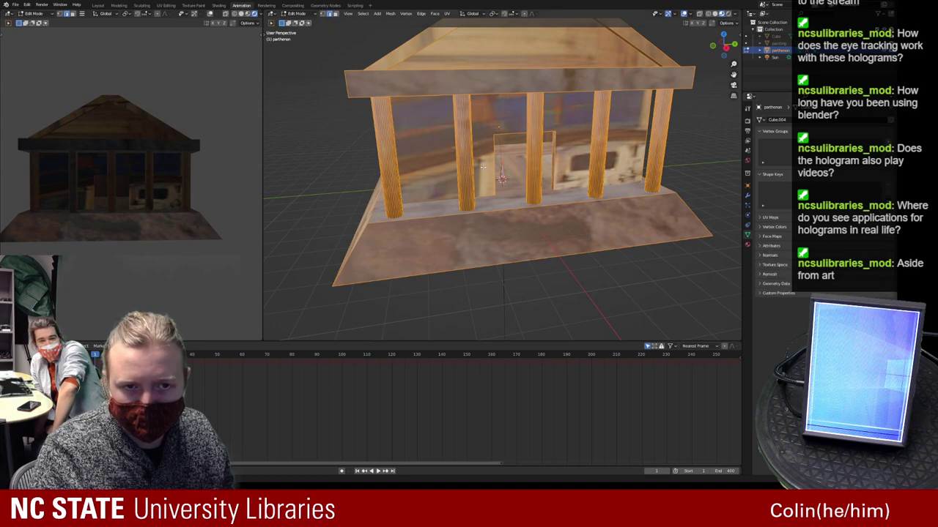
Paint a weight dab on the parthenon at the bone in Weight Paint mode to start a vertex group
{"action": "left_click", "coordinate": [296, 13]}
{"action": "left_click", "coordinate": [297, 54]}
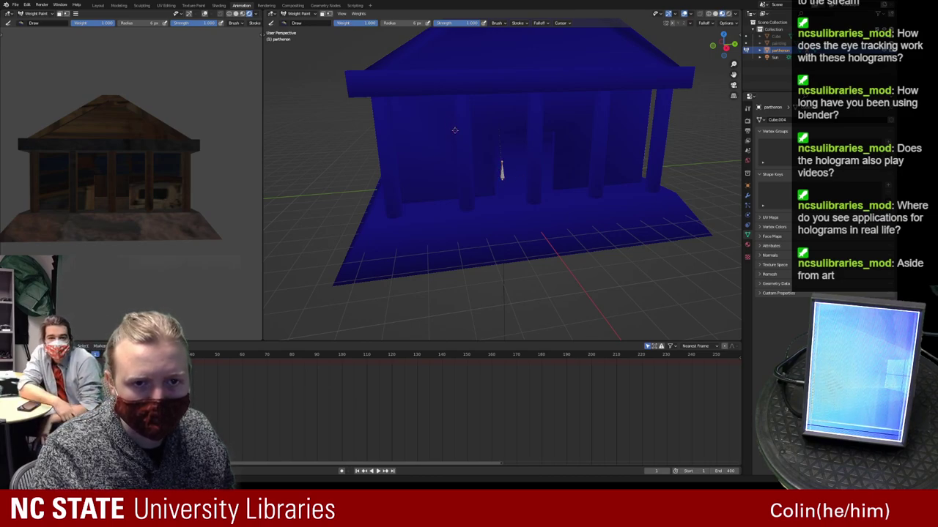
{"action": "key", "text": "Tab"}
{"action": "middle_click_drag", "start_coordinate": [683, 184], "coordinate": [676, 239]}
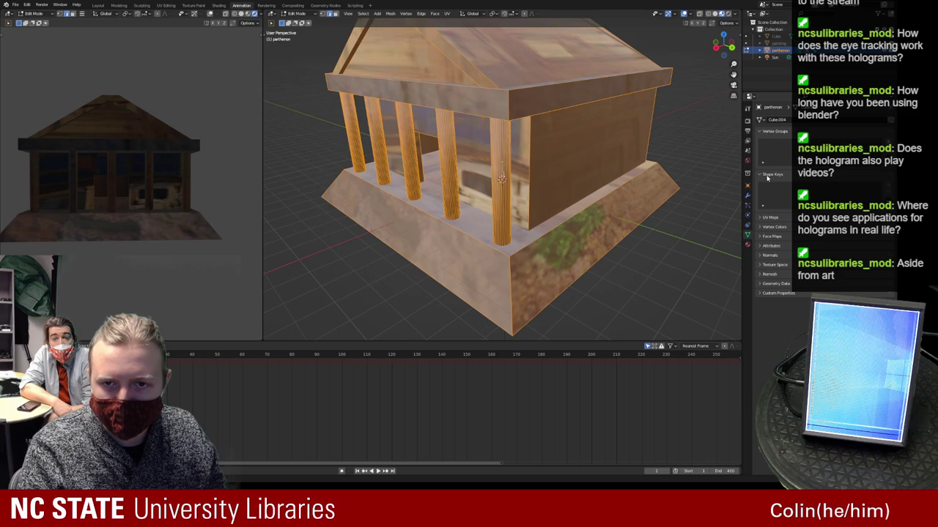
{"action": "scroll", "coordinate": [617, 180], "scroll_direction": "up", "scroll_amount": 10}
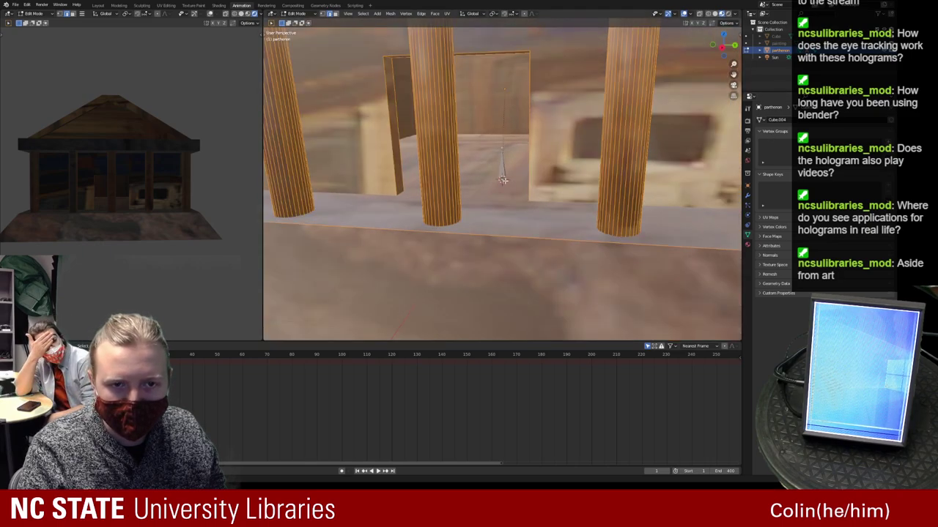
{"action": "key", "text": "Tab"}
{"action": "left_click", "coordinate": [501, 162]}
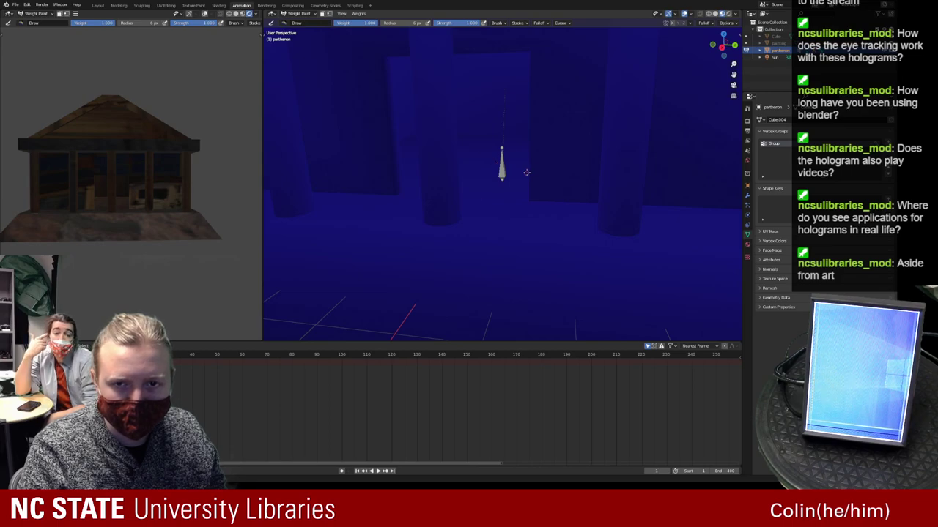
Assign the whole parthenon mesh to the vertex group in Edit Mode and check it in Weight Paint mode
{"action": "key", "text": "Tab"}
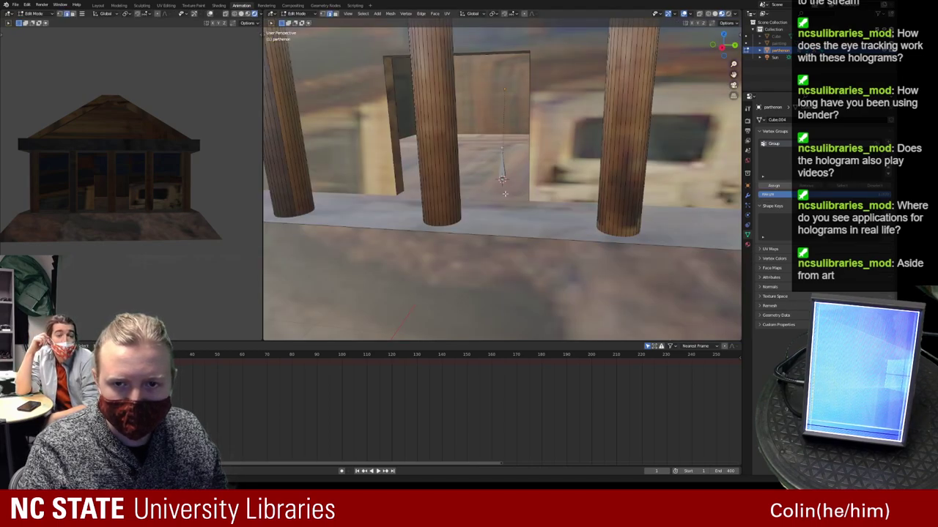
{"action": "key", "text": "a"}
{"action": "left_click", "coordinate": [772, 186]}
{"action": "key", "text": "Tab"}
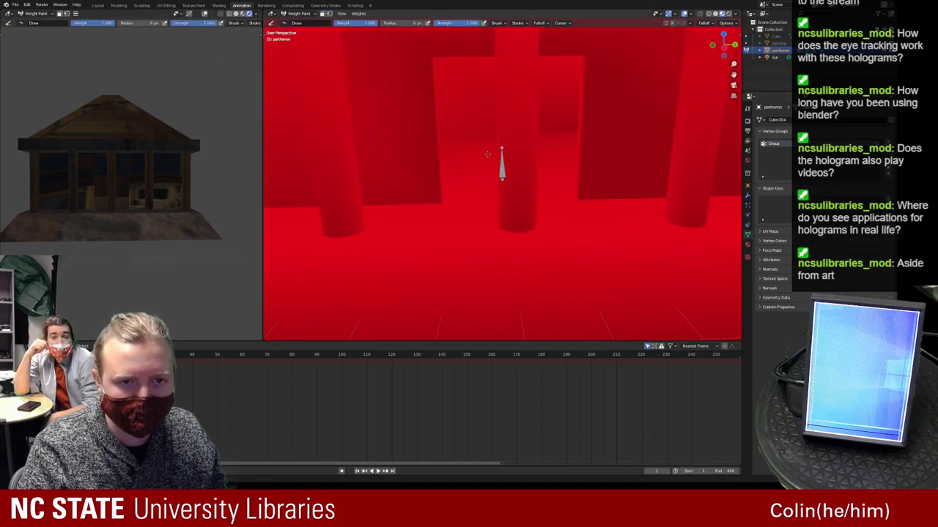
Inspect the parthenon mesh in Edit Mode, switching between Solid and Material Preview shading
{"action": "key", "text": "Tab"}
{"action": "scroll", "coordinate": [503, 196], "scroll_direction": "down", "scroll_amount": 7}
{"action": "key", "text": "z"}
{"action": "left_click", "coordinate": [540, 198]}
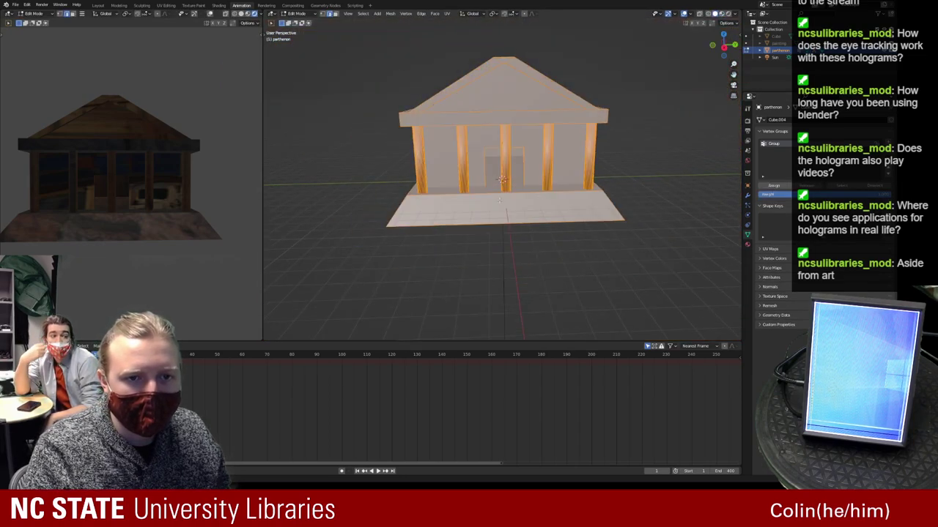
{"action": "key", "text": "z"}
{"action": "key", "text": "8"}
{"action": "scroll", "coordinate": [490, 194], "scroll_direction": "up", "scroll_amount": 6}
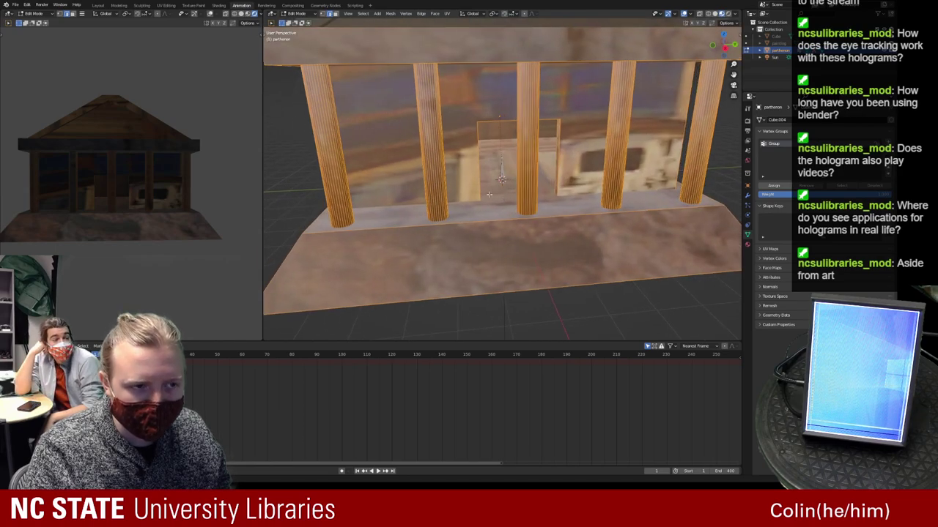
{"action": "scroll", "coordinate": [489, 194], "scroll_direction": "up", "scroll_amount": 3}
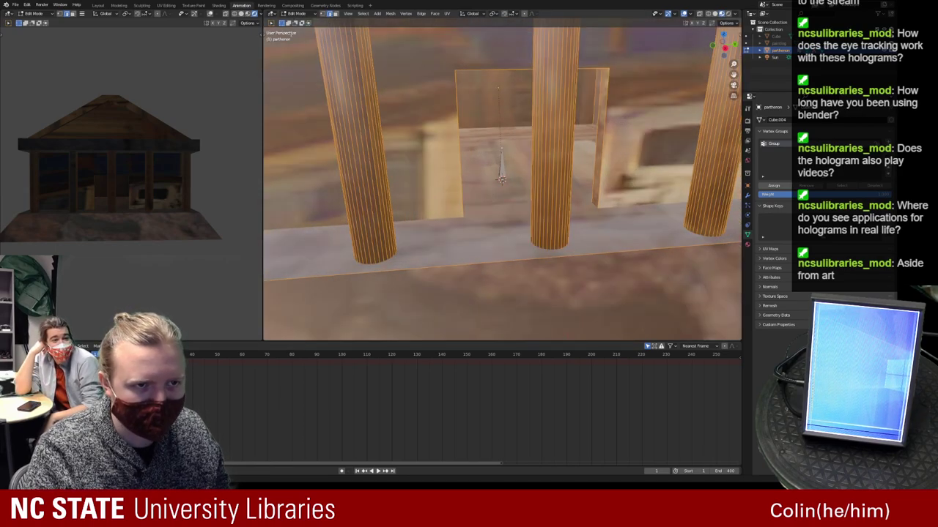
Return to Object Mode, select the armature and switch it to Pose Mode
{"action": "left_click", "coordinate": [296, 13]}
{"action": "left_click", "coordinate": [299, 20]}
{"action": "left_click", "coordinate": [502, 168]}
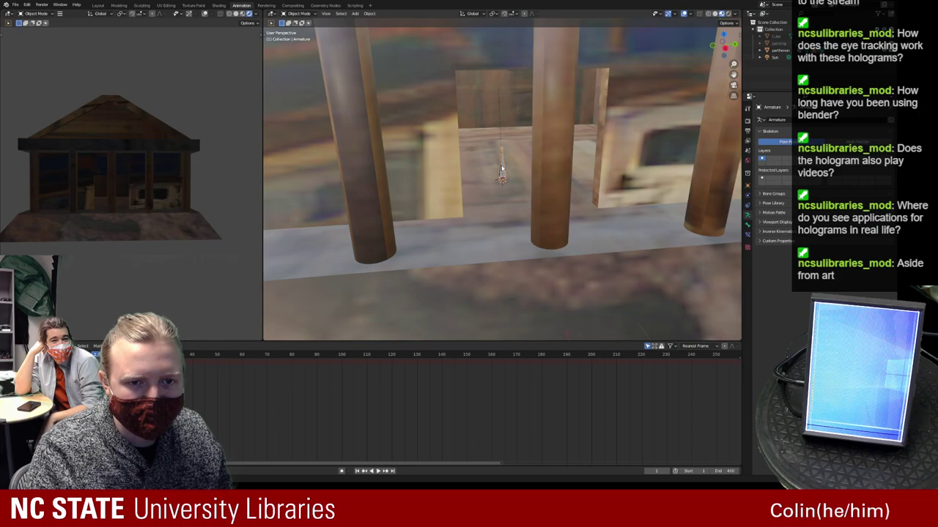
{"action": "scroll", "coordinate": [494, 181], "scroll_direction": "down", "scroll_amount": 6}
{"action": "middle_click_drag", "start_coordinate": [444, 178], "coordinate": [391, 189]}
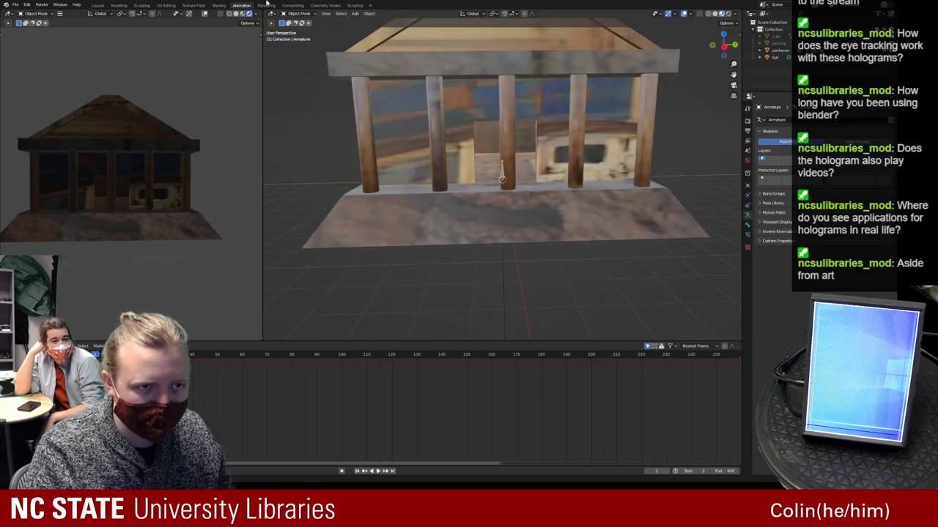
{"action": "left_click", "coordinate": [285, 14]}
{"action": "left_click", "coordinate": [290, 38]}
Select the armature's bone in Pose Mode and try to turn the parthenon by rotating it about the global Z axis
{"action": "middle_click_drag", "start_coordinate": [483, 212], "coordinate": [508, 198]}
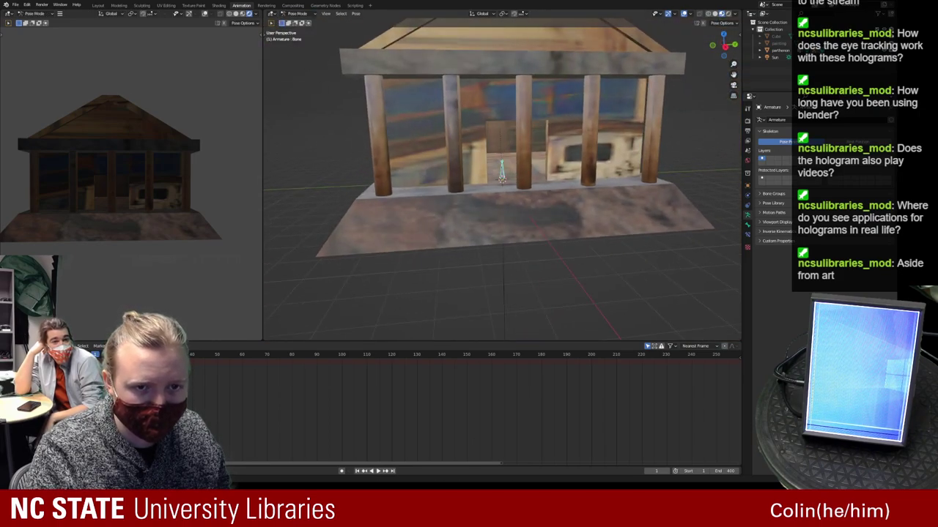
{"action": "left_click", "coordinate": [499, 176]}
{"action": "left_click", "coordinate": [495, 215]}
{"action": "left_click", "coordinate": [500, 169]}
{"action": "key", "text": "r"}
{"action": "key", "text": "z"}
{"action": "left_click", "coordinate": [608, 197]}
{"action": "middle_click_drag", "start_coordinate": [607, 197], "coordinate": [597, 244]}
{"action": "key", "text": "Tab"}
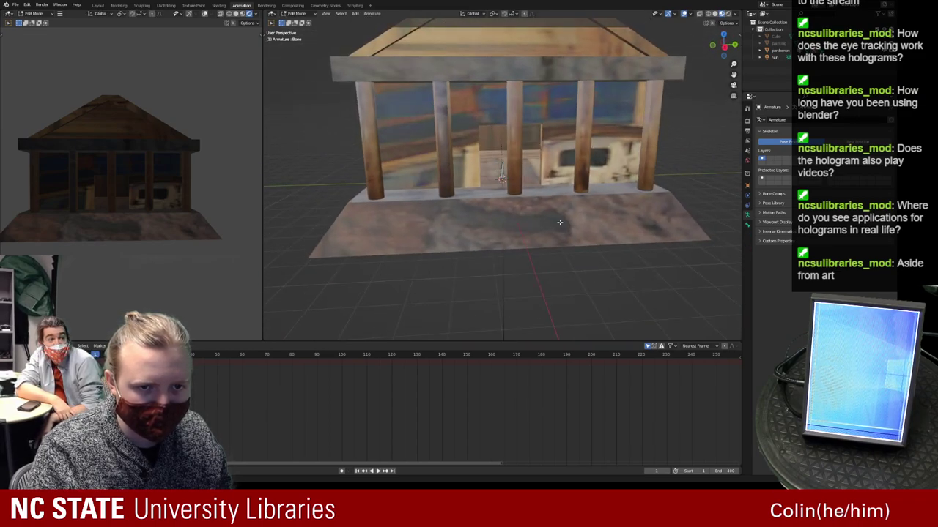
{"action": "scroll", "coordinate": [507, 153], "scroll_direction": "down", "scroll_amount": 5}
{"action": "key", "text": "Tab"}
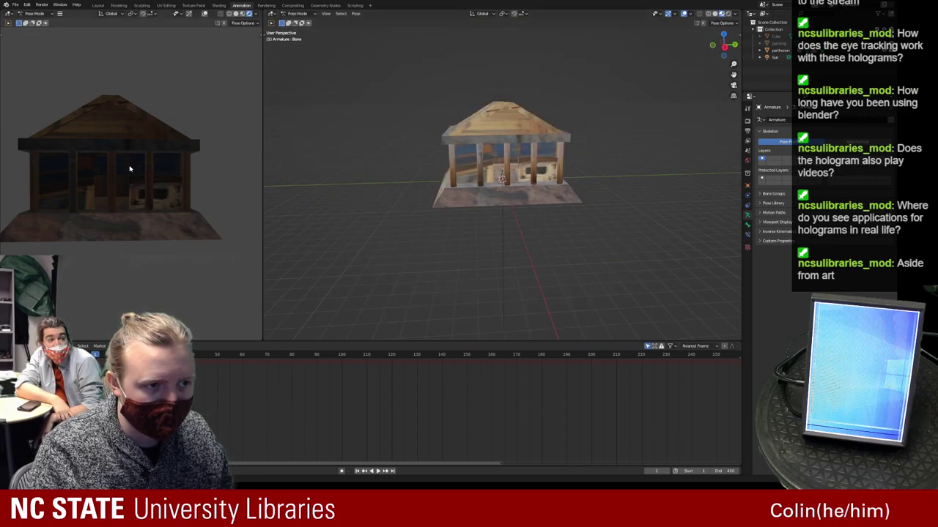
{"action": "middle_click_drag", "start_coordinate": [517, 187], "coordinate": [510, 204]}
Return to Object Mode and try to rotate the armature object about the global Z axis
{"action": "left_click", "coordinate": [287, 14]}
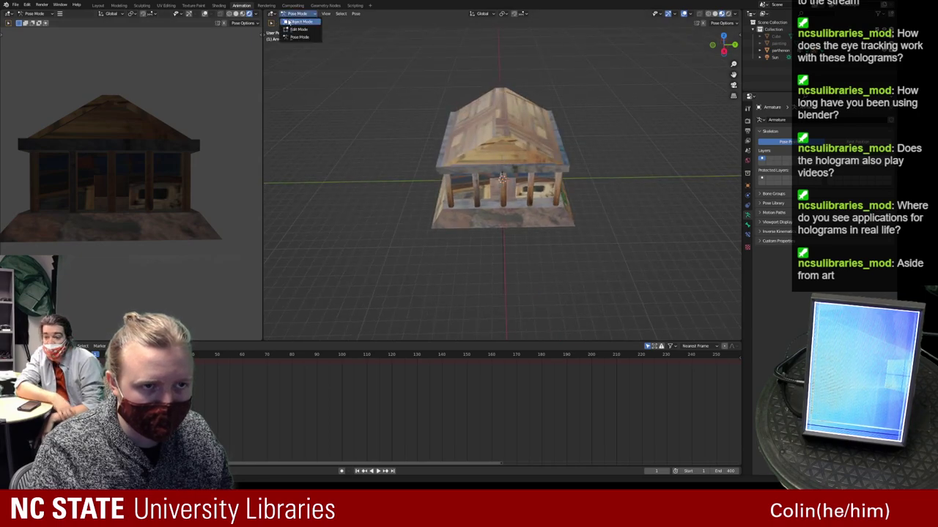
{"action": "left_click", "coordinate": [289, 21]}
{"action": "left_click", "coordinate": [542, 136]}
{"action": "middle_click_drag", "start_coordinate": [542, 136], "coordinate": [583, 203]}
{"action": "scroll", "coordinate": [433, 259], "scroll_direction": "up", "scroll_amount": 10}
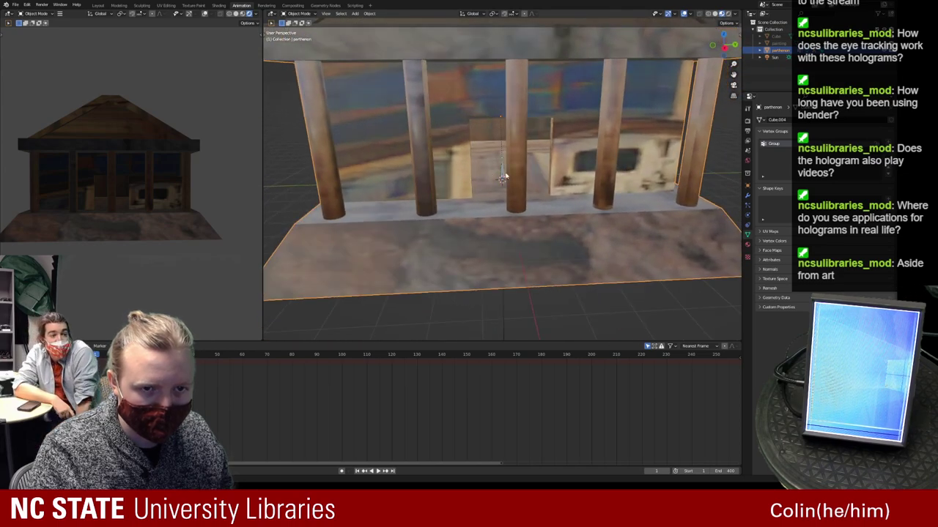
{"action": "left_click", "coordinate": [501, 176]}
{"action": "key", "text": "r"}
{"action": "key", "text": "z"}
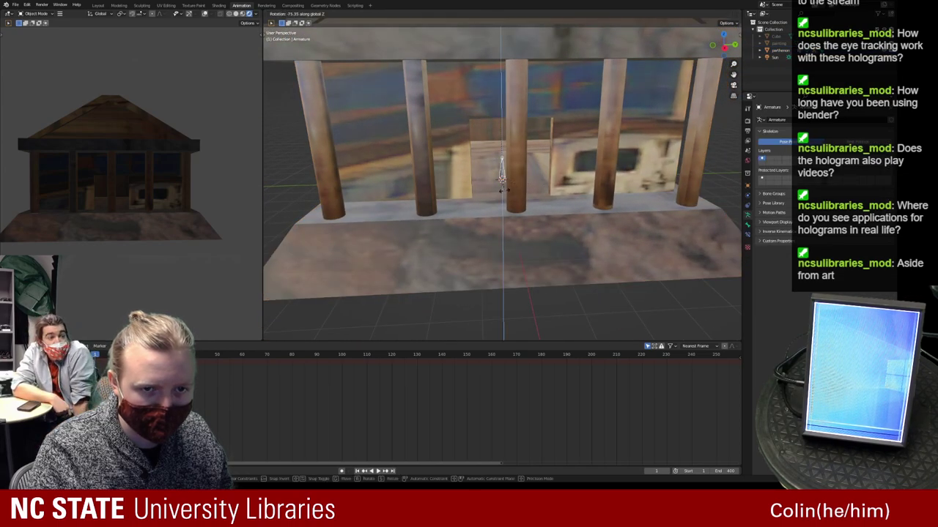
{"action": "right_click", "coordinate": [476, 191]}
Switch the armature back to Pose Mode and rotate its bone freely about the global Z axis
{"action": "middle_click_drag", "start_coordinate": [495, 193], "coordinate": [522, 185]}
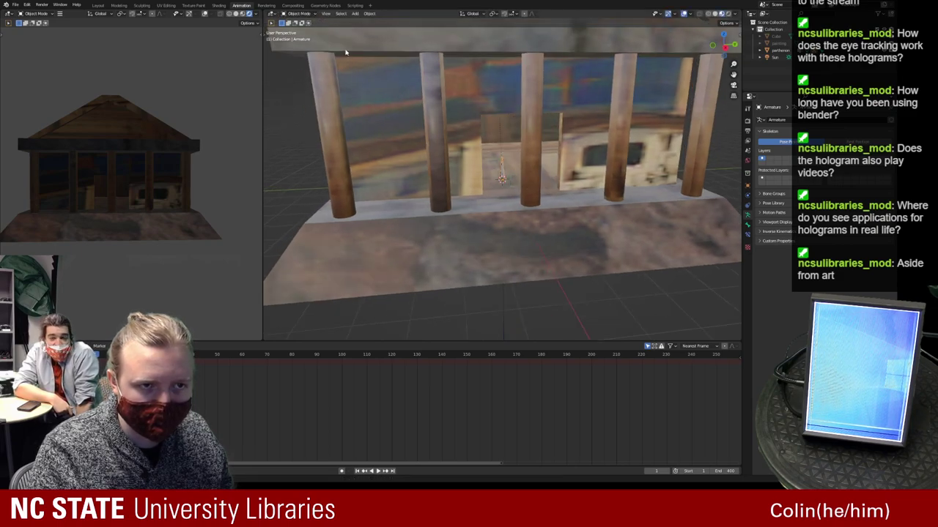
{"action": "left_click", "coordinate": [296, 15]}
{"action": "left_click", "coordinate": [296, 38]}
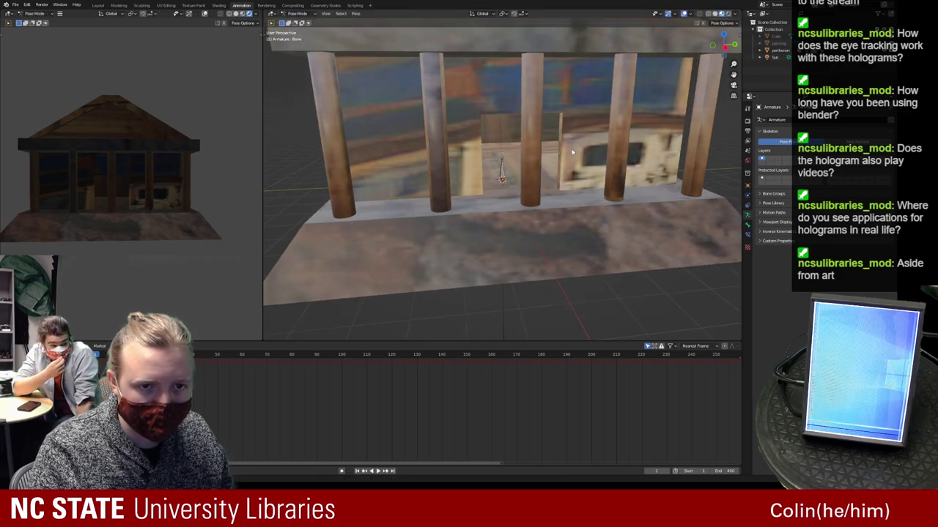
{"action": "key", "text": "r"}
{"action": "key", "text": "z"}
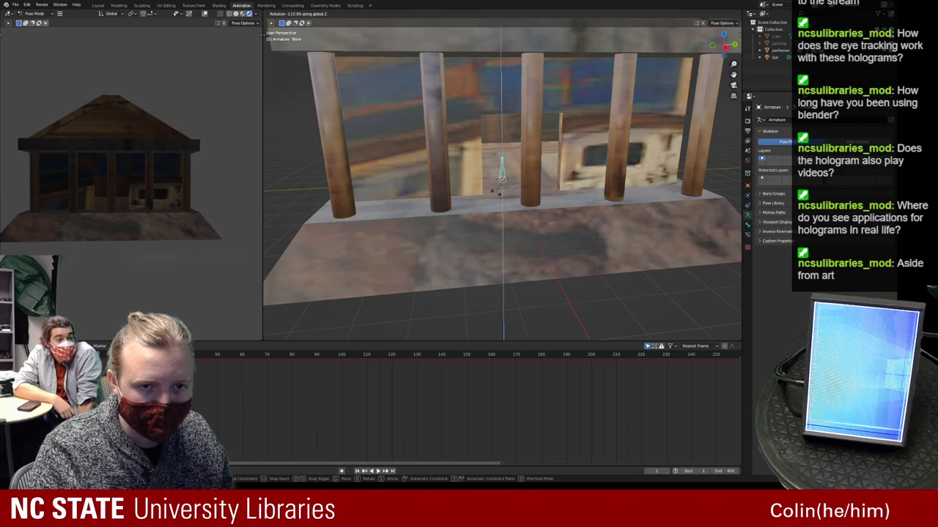
{"action": "left_click", "coordinate": [542, 192]}
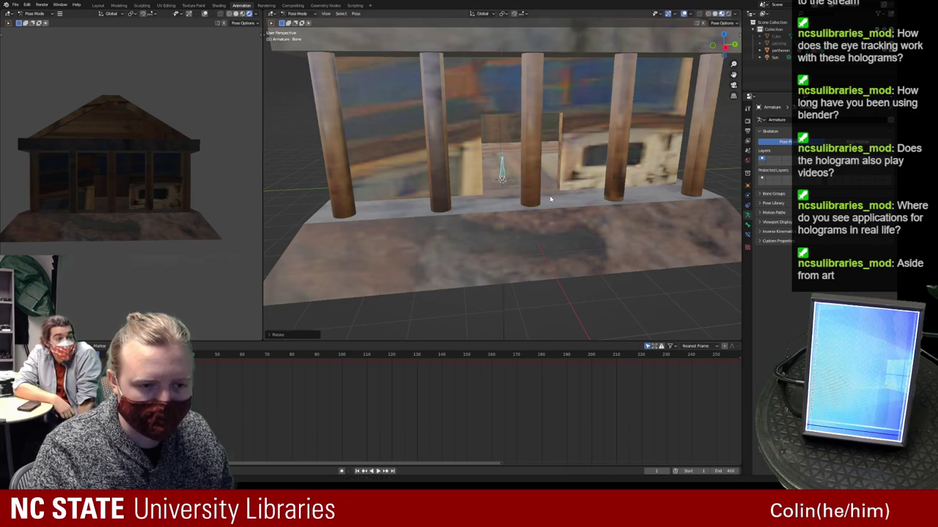
{"action": "left_click", "coordinate": [503, 169]}
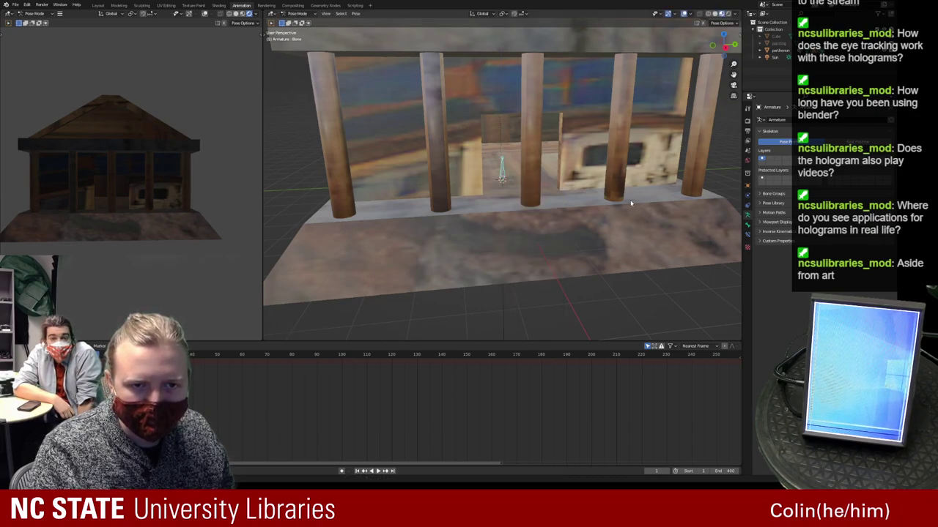
Leave Pose Mode and return the armature to Object Mode
{"action": "key", "text": "Tab"}
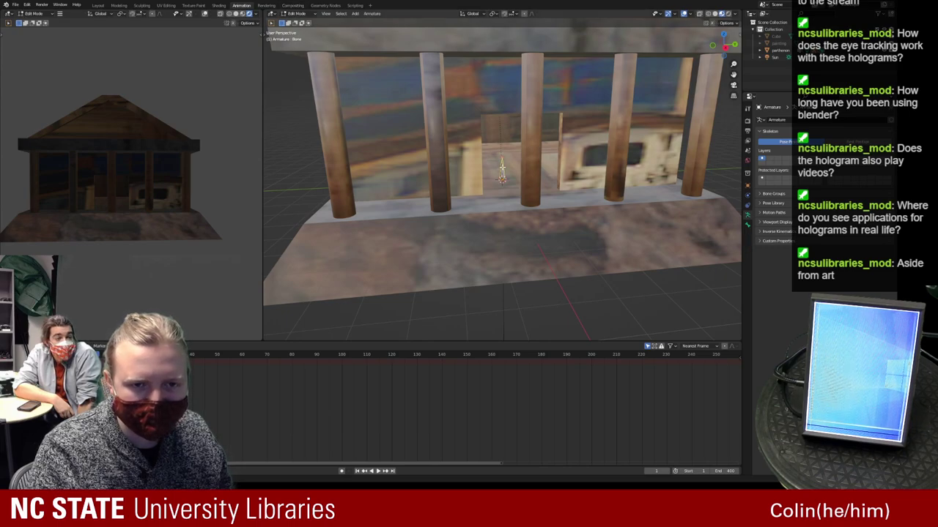
{"action": "left_click", "coordinate": [297, 14]}
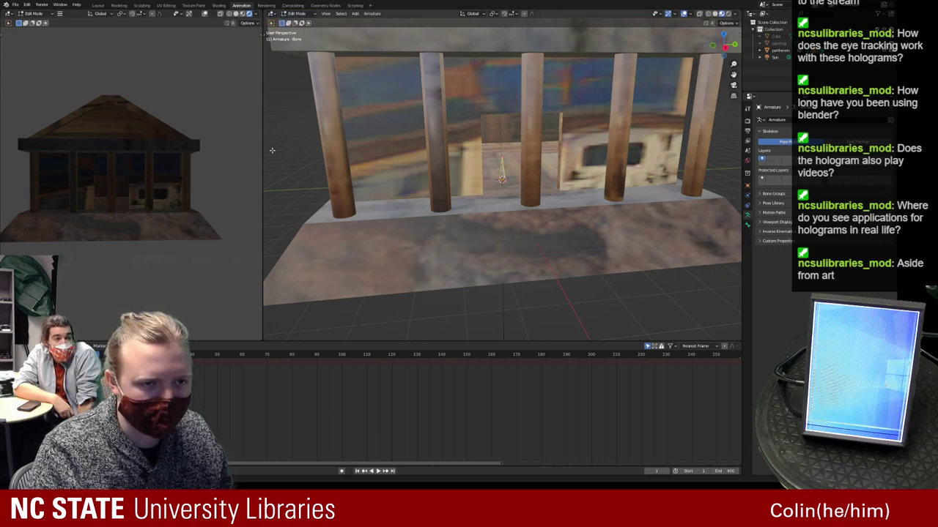
{"action": "scroll", "coordinate": [272, 150], "scroll_direction": "down", "scroll_amount": 5}
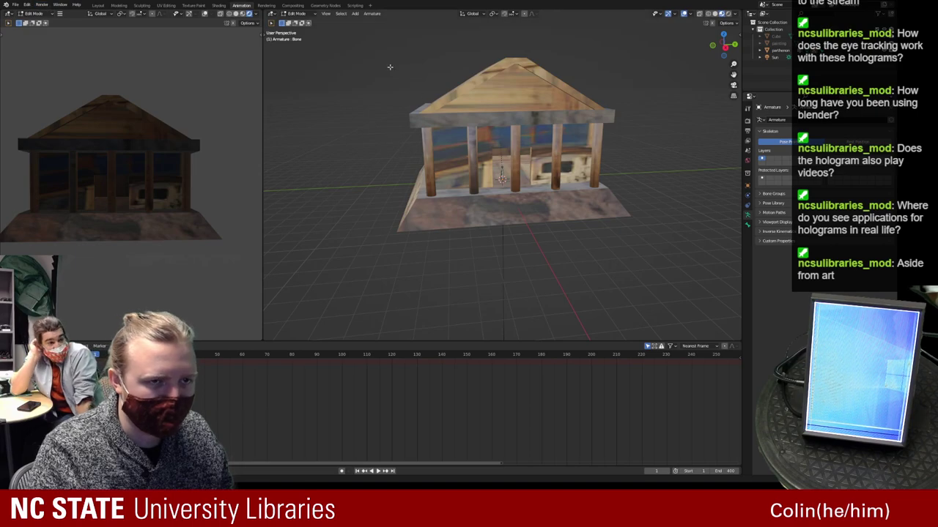
{"action": "left_click", "coordinate": [296, 13]}
{"action": "left_click", "coordinate": [293, 30]}
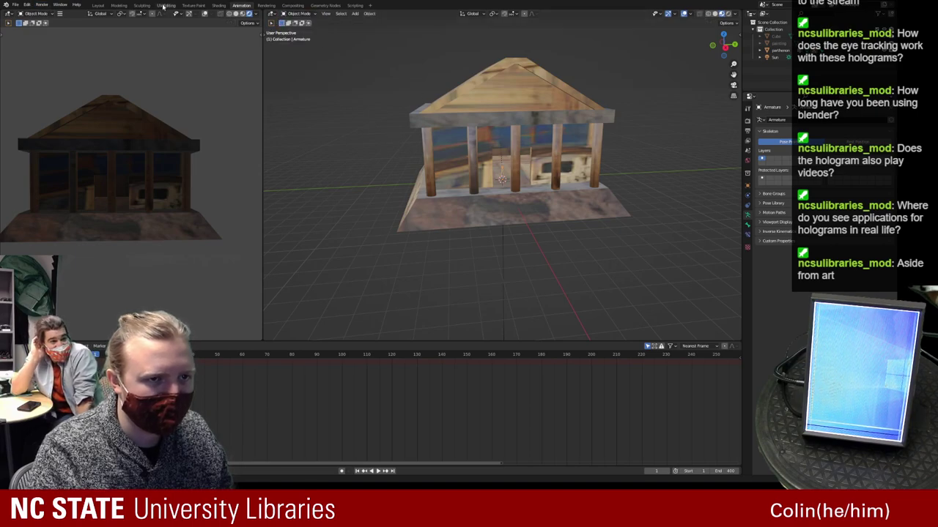
Switch to the Layout workspace and select the parthenon in the viewport
{"action": "left_click", "coordinate": [97, 6]}
{"action": "scroll", "coordinate": [388, 163], "scroll_direction": "down", "scroll_amount": 5}
{"action": "left_click", "coordinate": [388, 163]}
{"action": "middle_click_drag", "start_coordinate": [389, 163], "coordinate": [291, 132]}
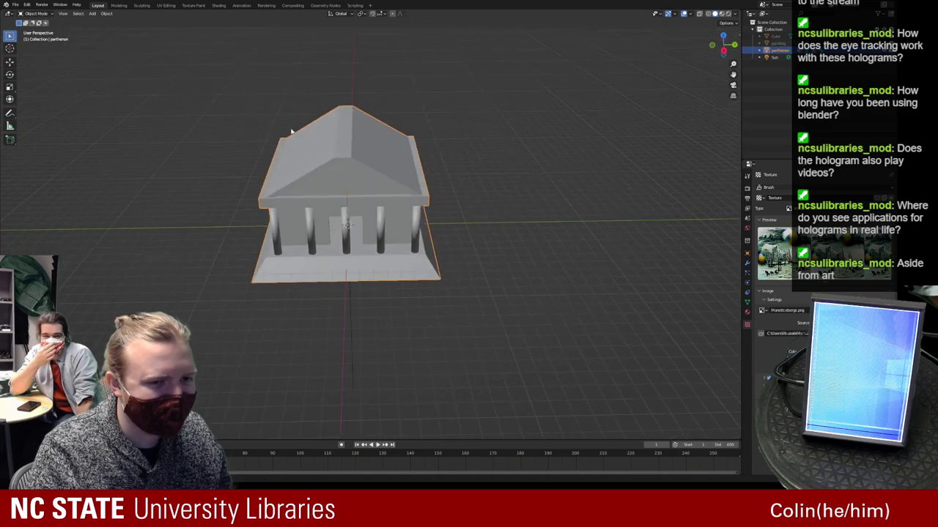
{"action": "middle_click_drag", "start_coordinate": [331, 224], "coordinate": [357, 207]}
{"action": "left_click", "coordinate": [352, 217]}
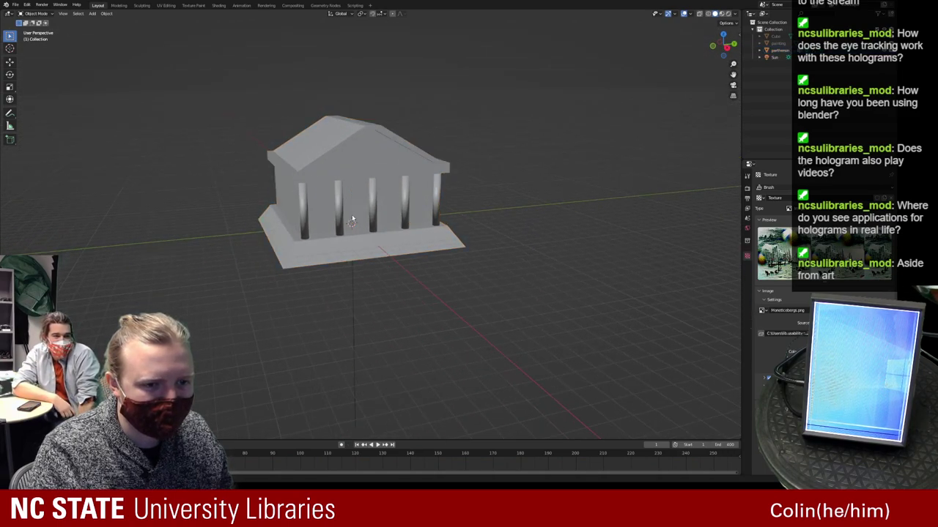
{"action": "left_click", "coordinate": [348, 172]}
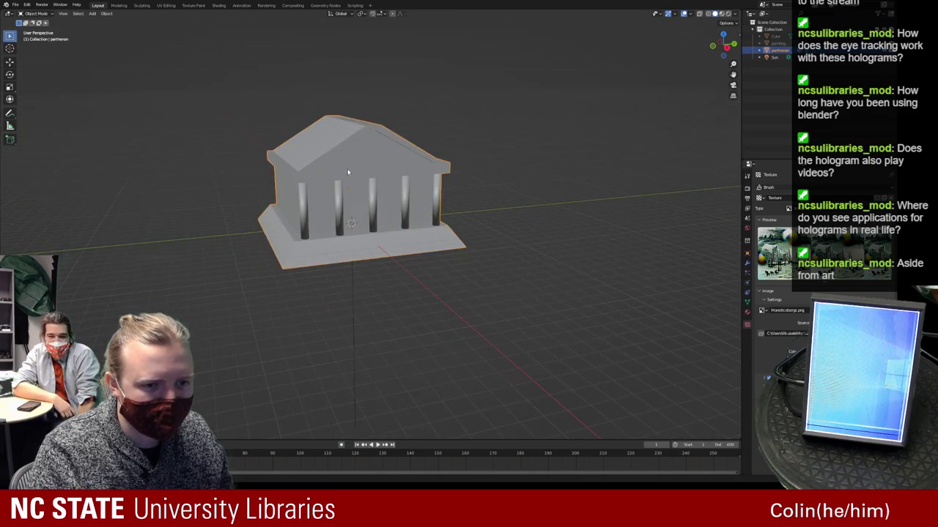
Apply all transforms to the selected parthenon and check its origin-setting options
{"action": "left_click", "coordinate": [15, 4]}
{"action": "mouse_move", "coordinate": [30, 108]}
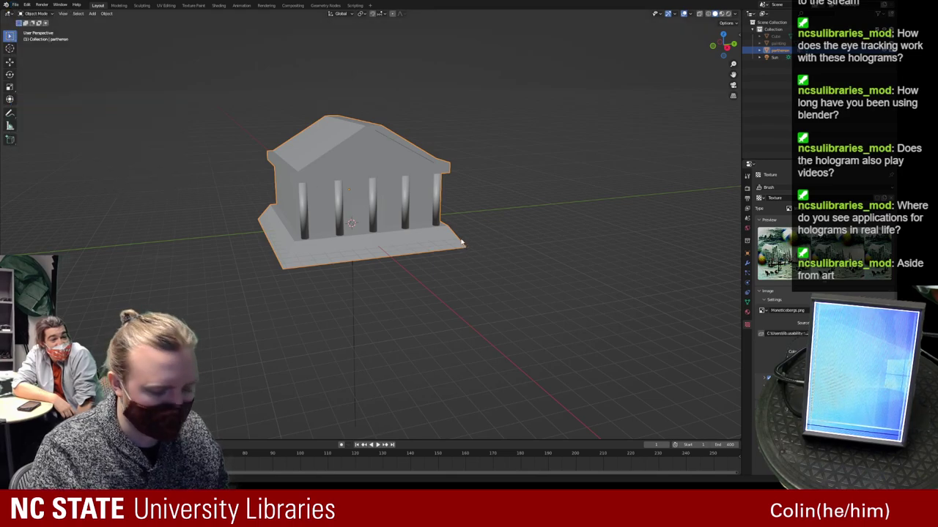
{"action": "key", "text": "ctrl+a"}
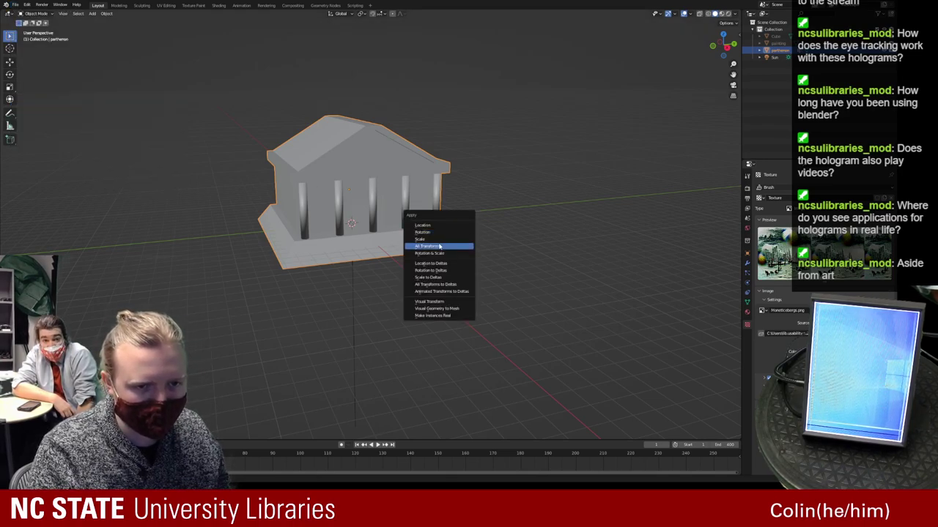
{"action": "left_click", "coordinate": [98, 82]}
{"action": "right_click", "coordinate": [393, 186]}
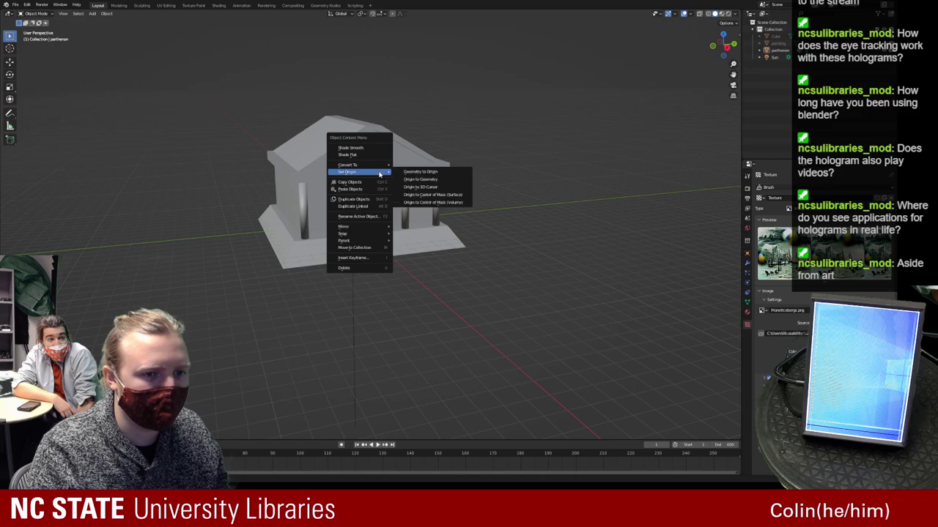
Open the glTF 2.0 export for the scene
{"action": "left_click", "coordinate": [10, 5]}
{"action": "left_click", "coordinate": [13, 5]}
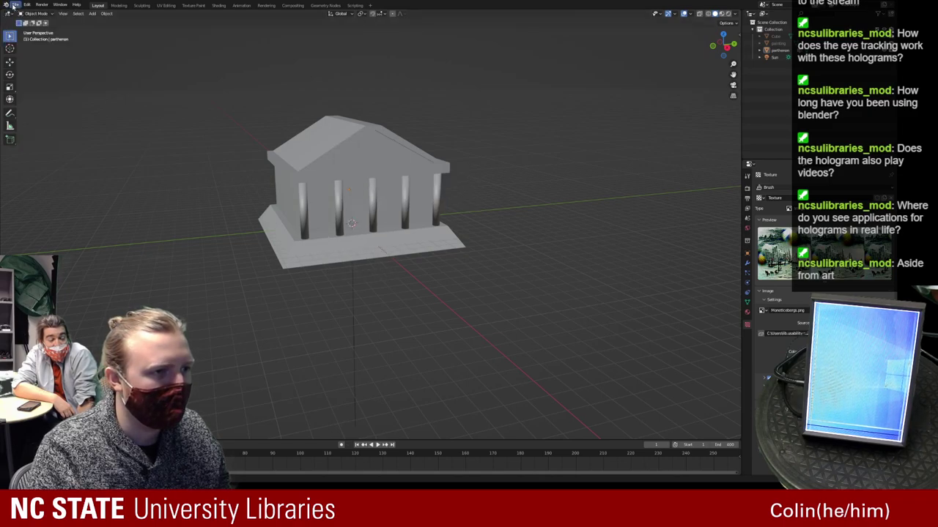
{"action": "left_click", "coordinate": [14, 5]}
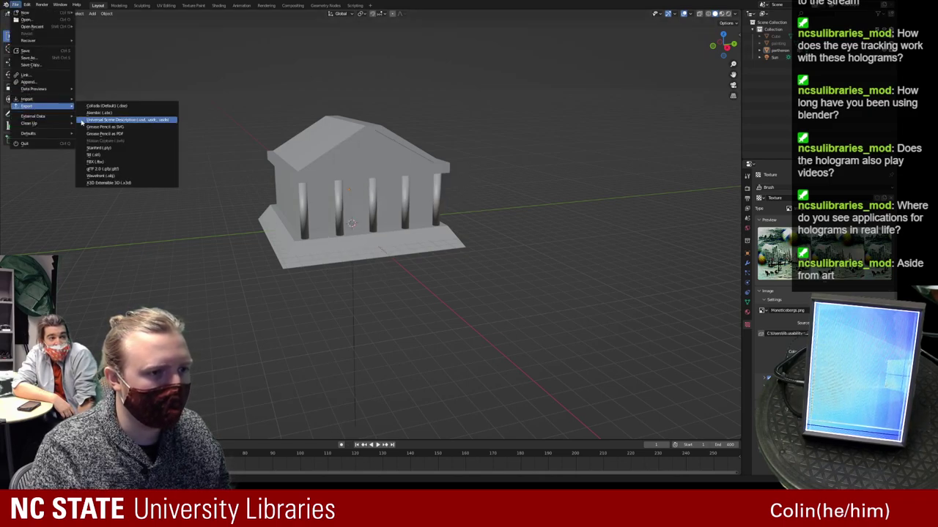
{"action": "left_click", "coordinate": [117, 169]}
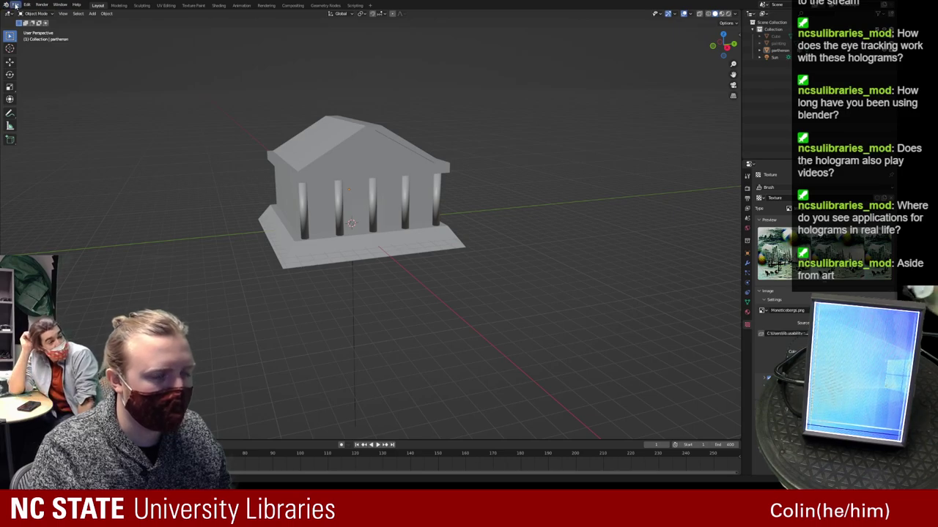
Select the parthenon and the Sun light and apply their scale, rotation and location
{"action": "left_click", "coordinate": [344, 184]}
{"action": "key", "text": "ctrl+a"}
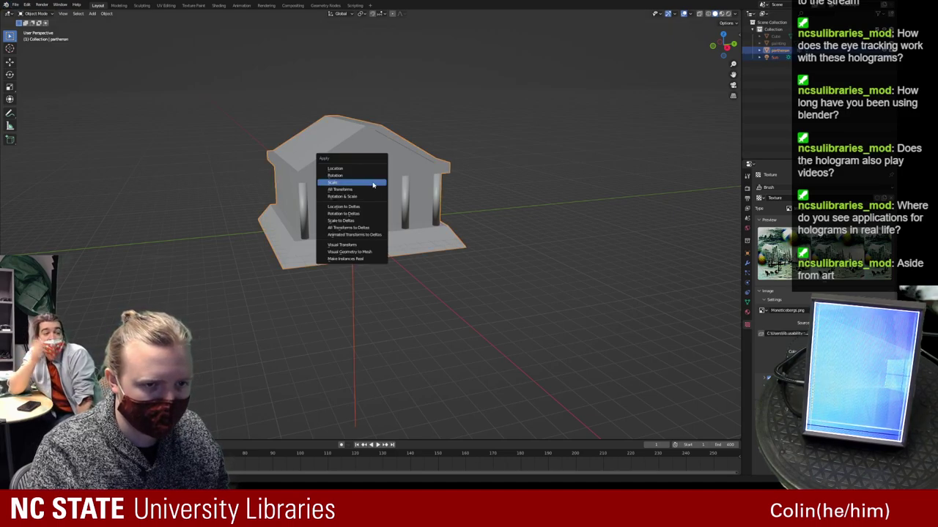
{"action": "left_click", "coordinate": [357, 186]}
{"action": "key", "text": "ctrl+a"}
{"action": "left_click", "coordinate": [352, 176]}
{"action": "key", "text": "ctrl+a"}
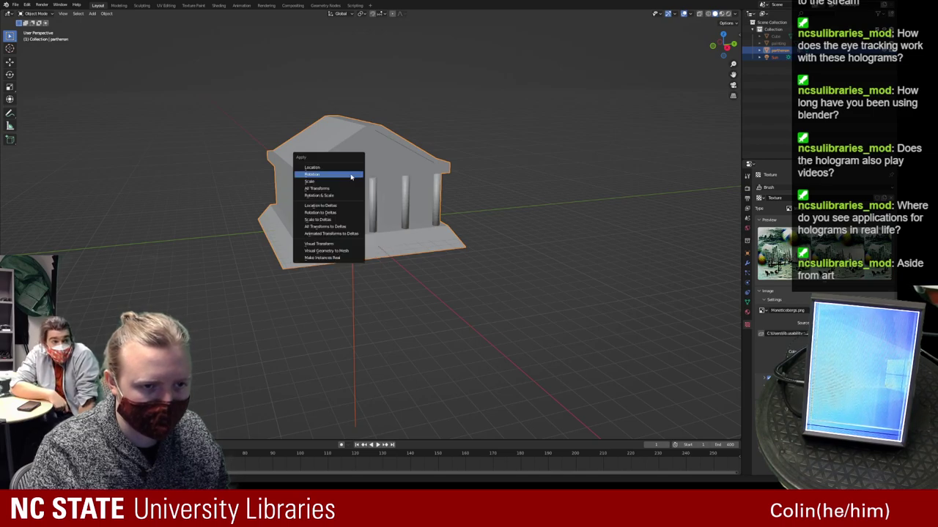
{"action": "left_click", "coordinate": [349, 169]}
Select the Sun light beneath the parthenon and delete it from the scene
{"action": "middle_click_drag", "start_coordinate": [425, 224], "coordinate": [376, 230]}
{"action": "scroll", "coordinate": [358, 270], "scroll_direction": "down", "scroll_amount": 7}
{"action": "left_click", "coordinate": [364, 267]}
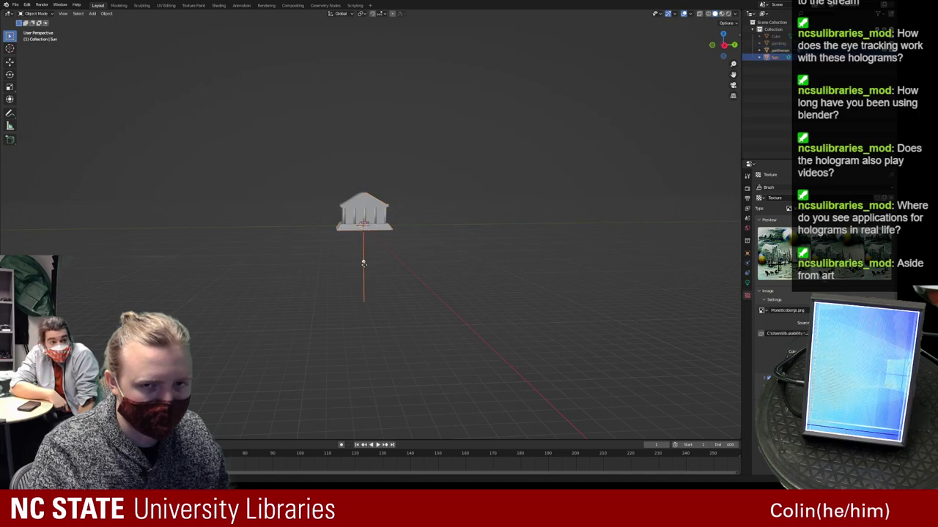
{"action": "scroll", "coordinate": [340, 248], "scroll_direction": "up", "scroll_amount": 4}
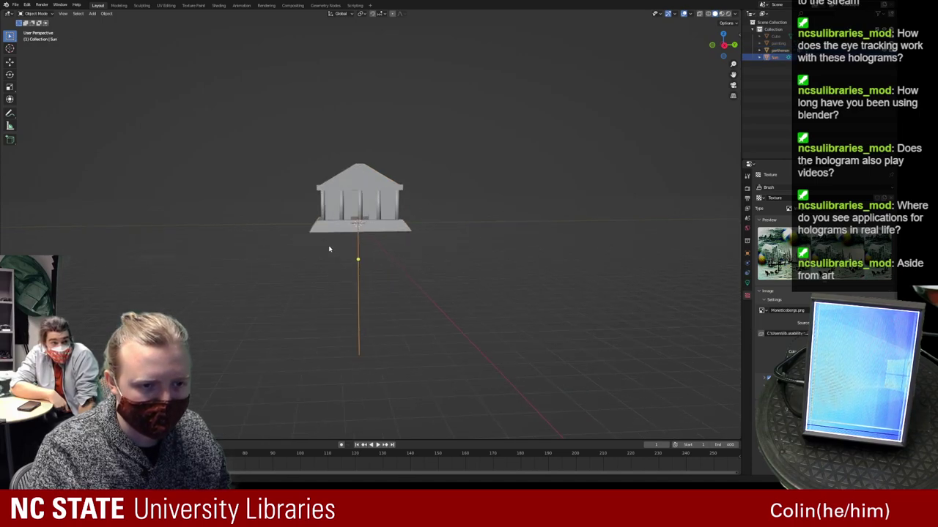
{"action": "key", "text": "Delete"}
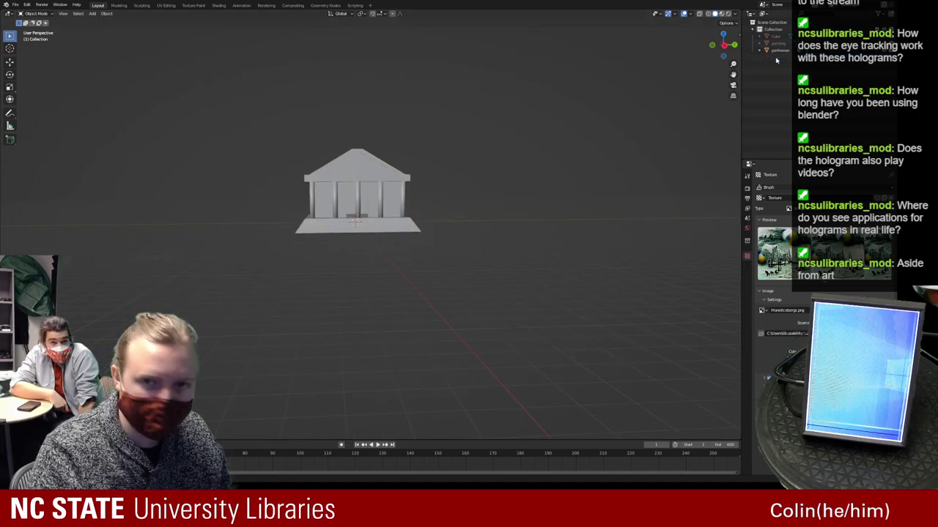
Select the remaining parthenon and begin exporting it as glTF 2.0
{"action": "key", "text": "a"}
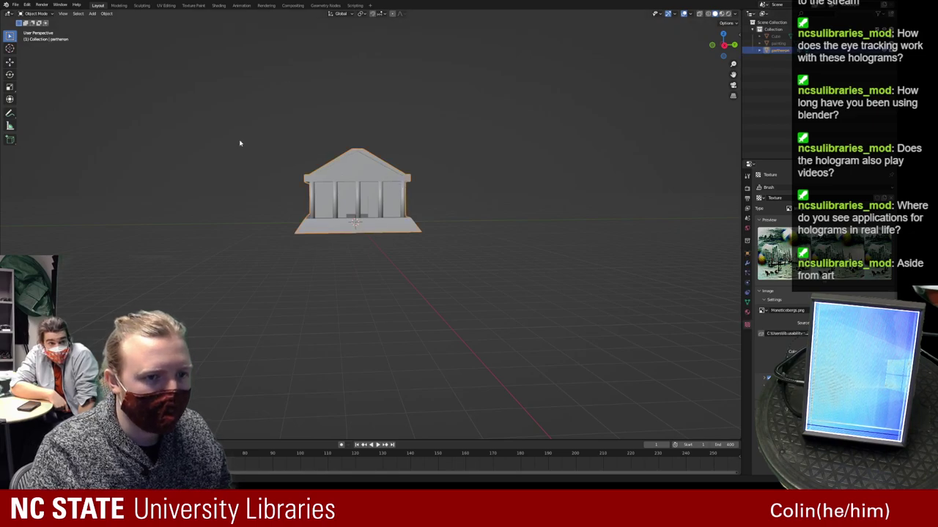
{"action": "left_click", "coordinate": [15, 4]}
{"action": "mouse_move", "coordinate": [33, 110]}
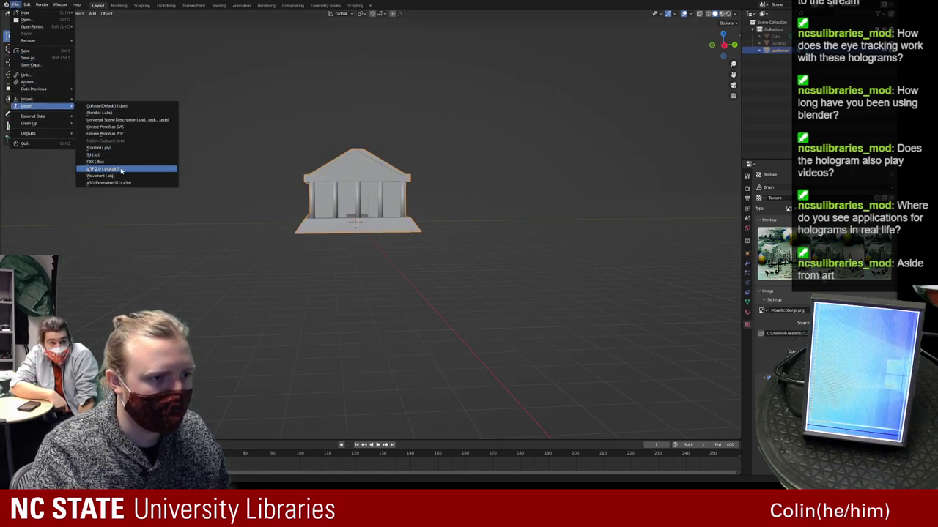